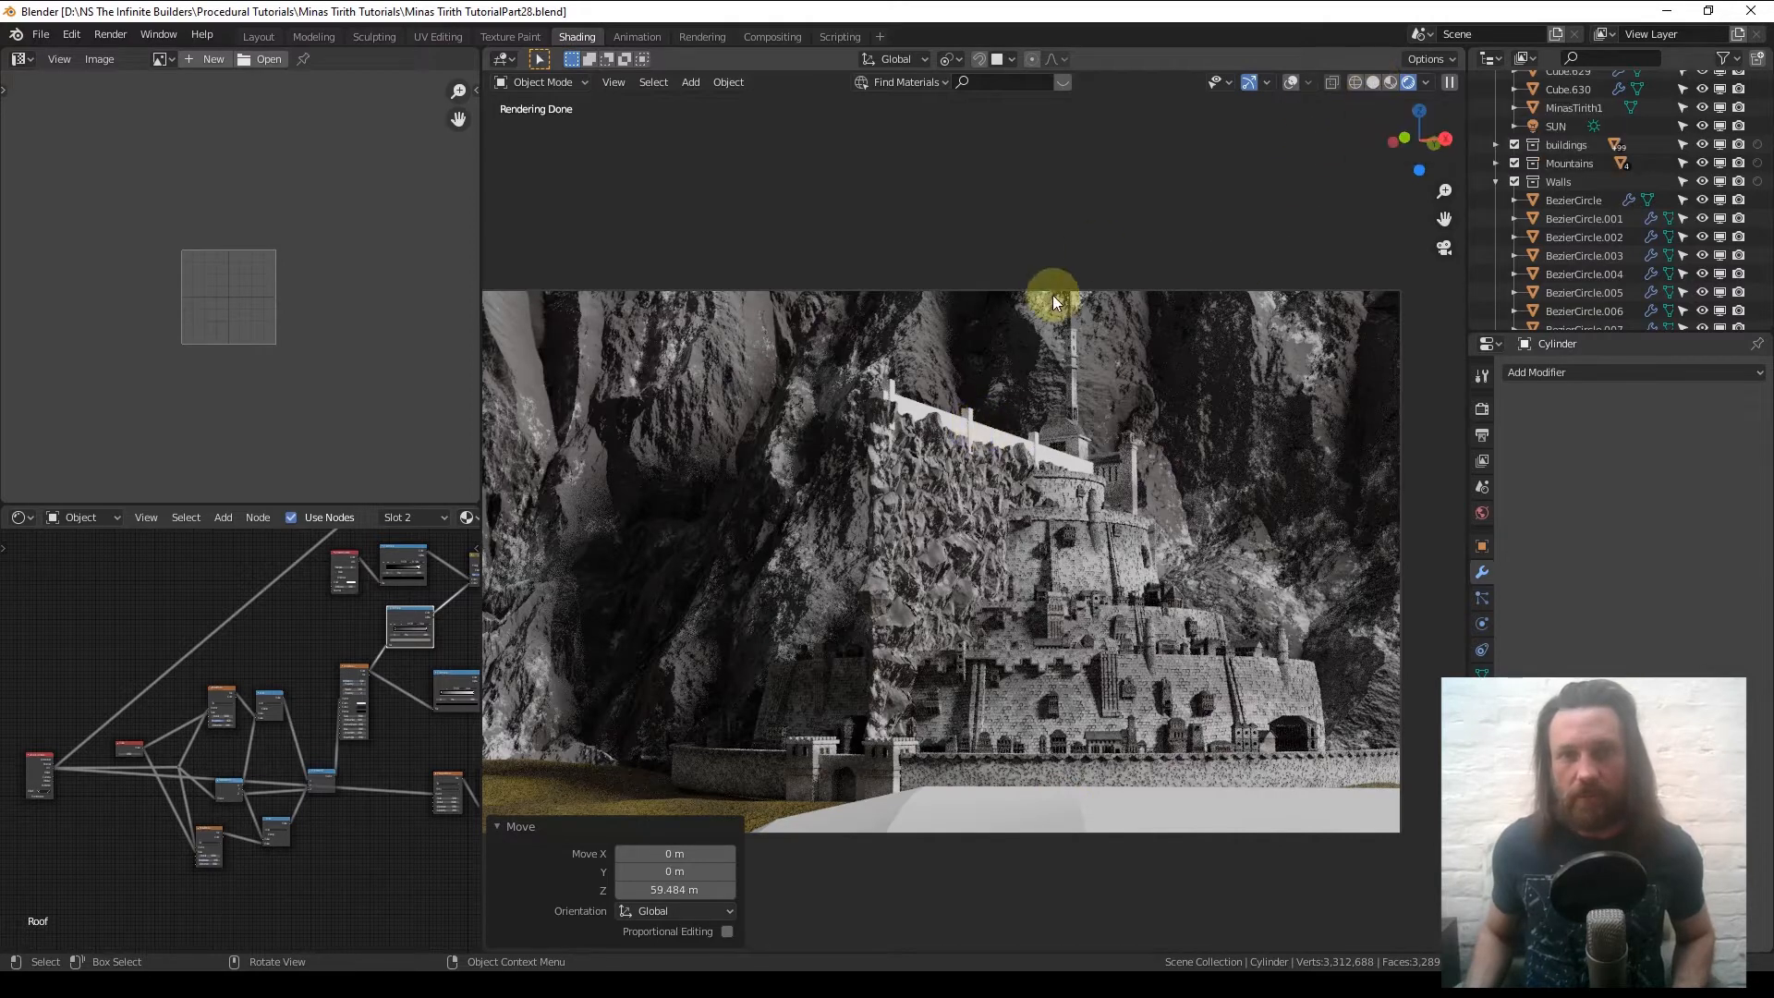
# - Turn on the viewport overlays and apply all transforms to the long white walkway block on top of the rock spur
pyautogui.click(1292, 84)
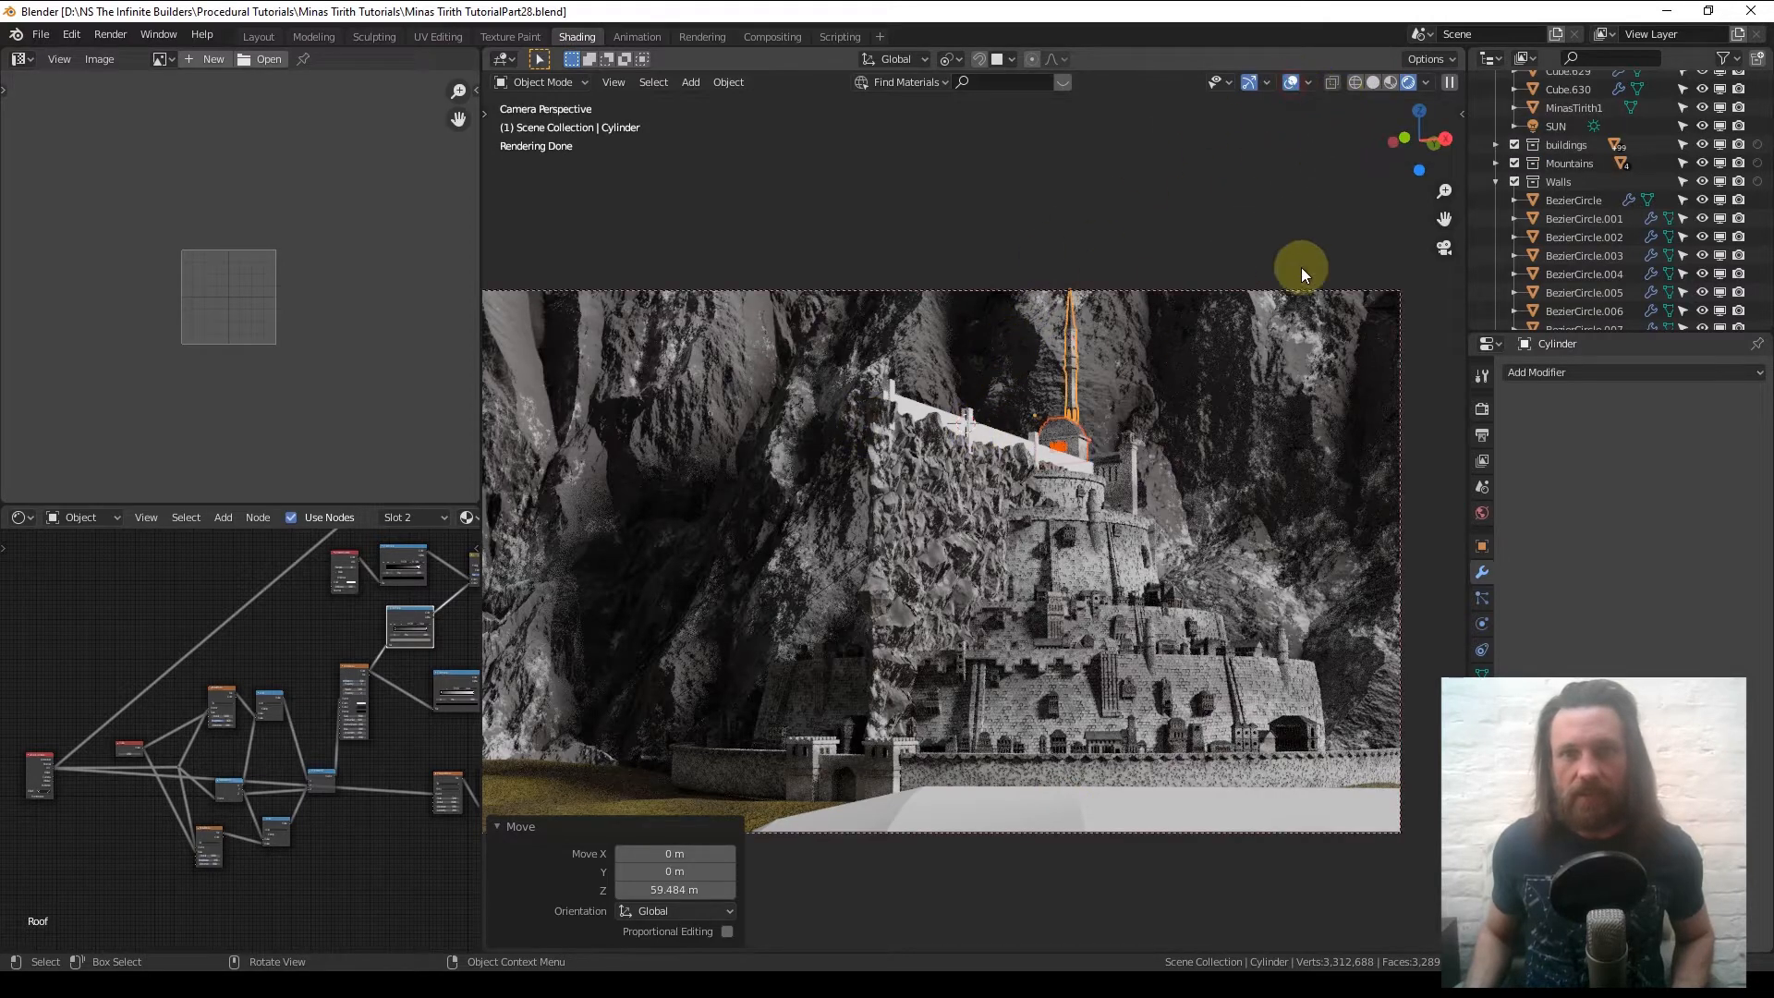
pyautogui.click(915, 409)
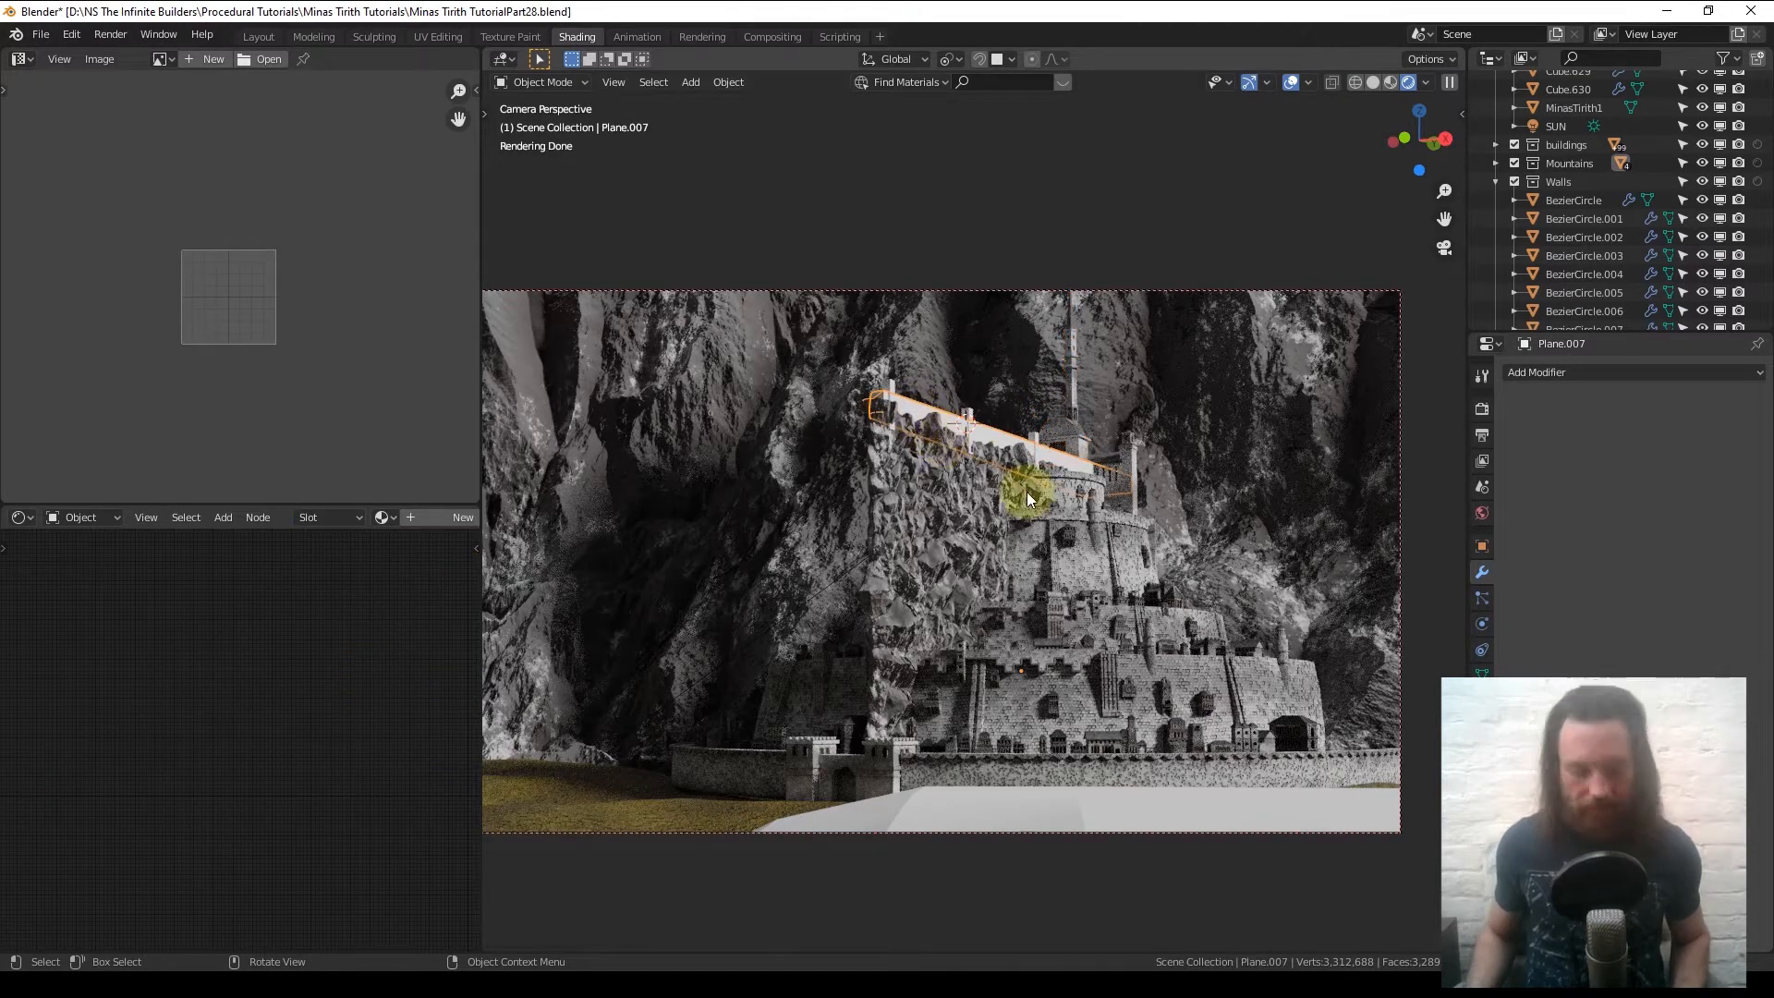
pyautogui.press('q')
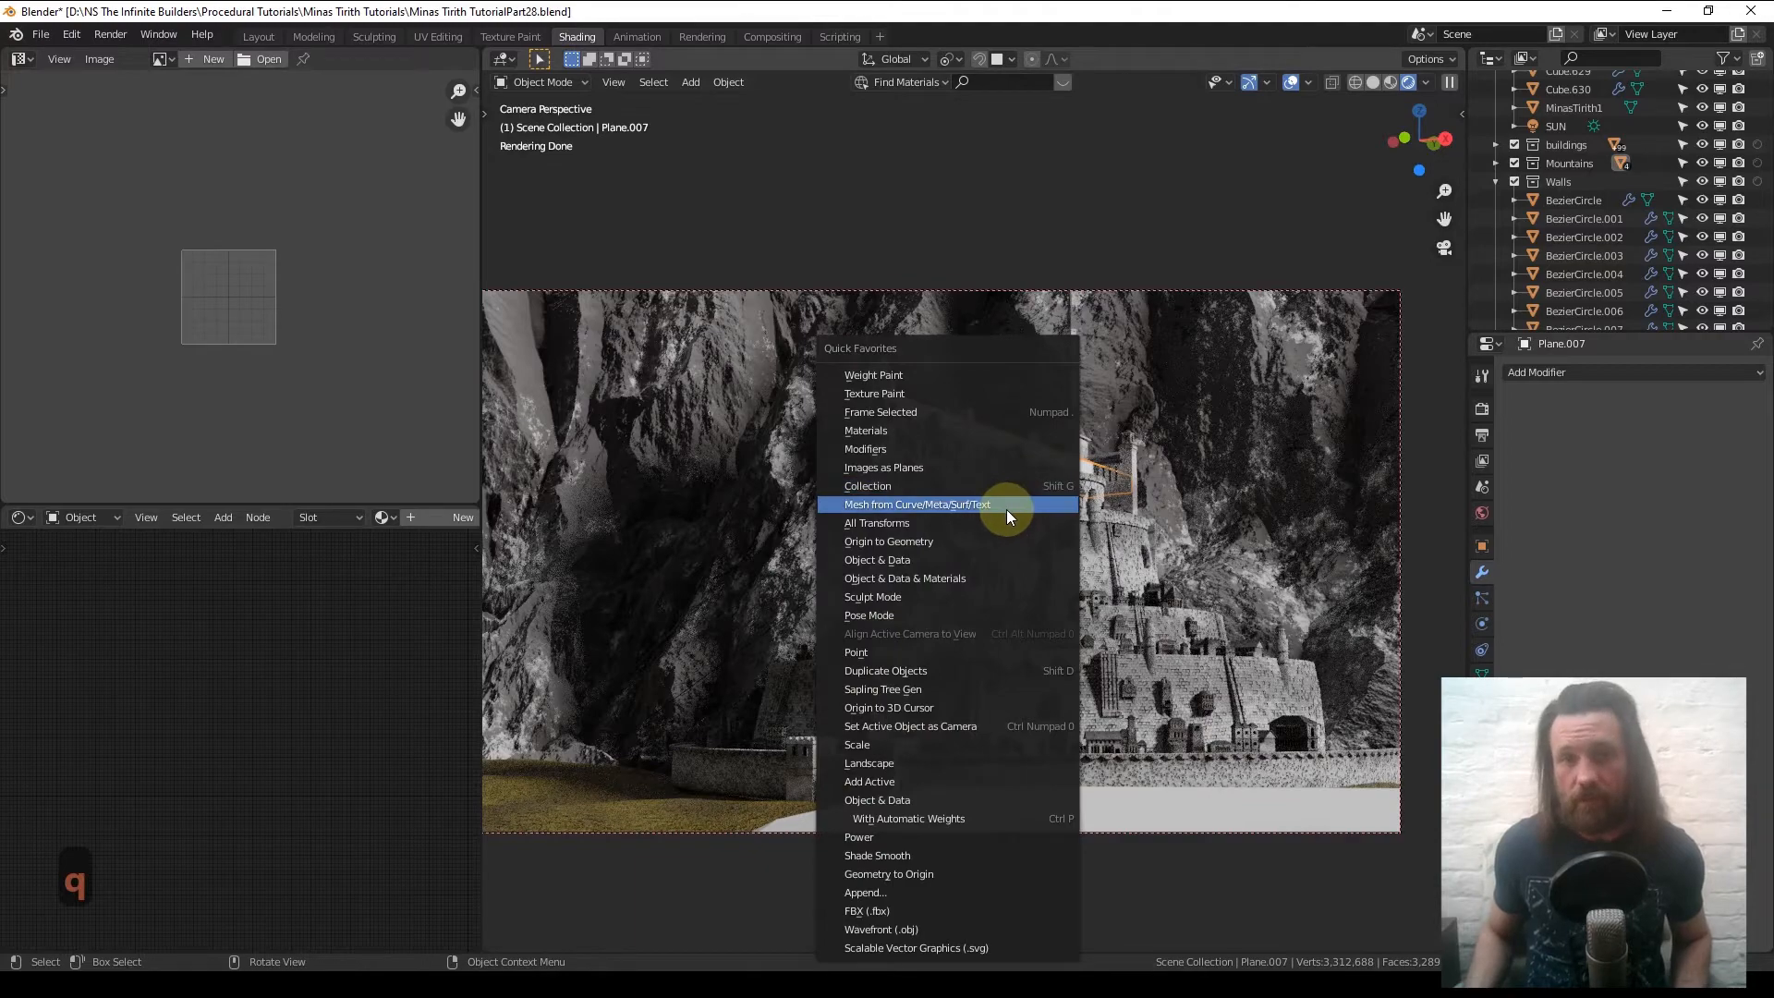
pyautogui.click(996, 523)
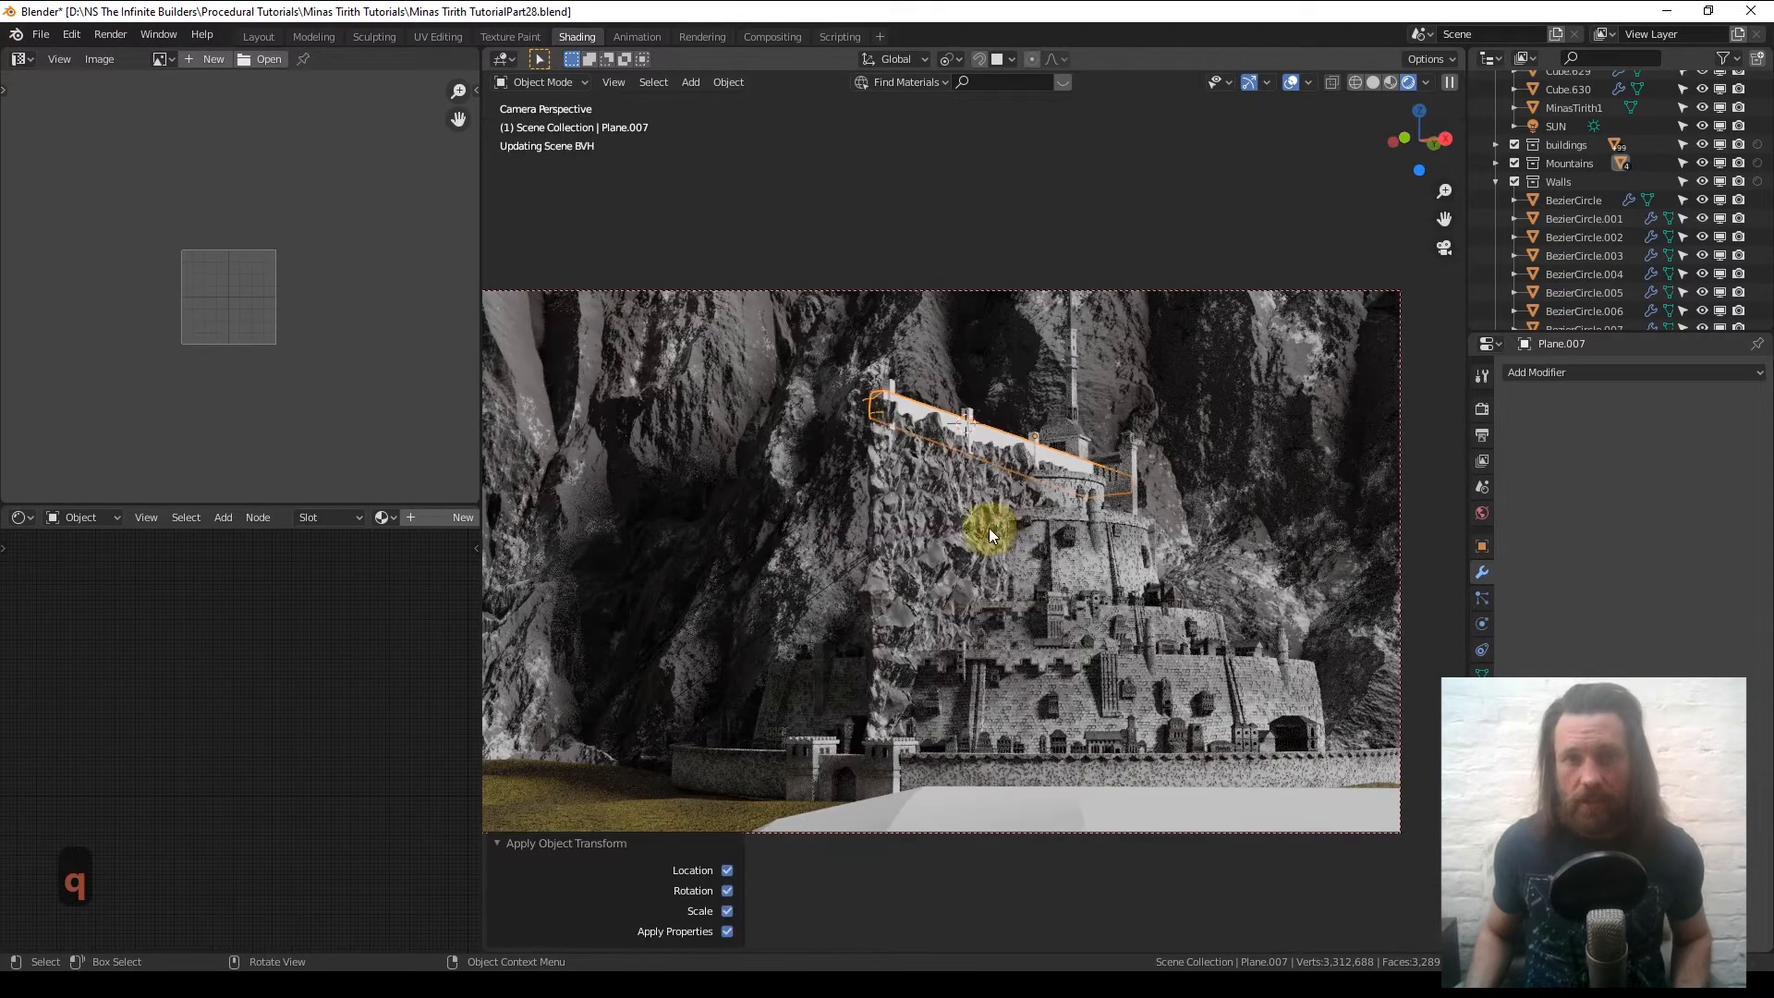
# - Unwrap the walkway block's entire mesh with Cube Projection
pyautogui.press('Tab')
pyautogui.press('a')
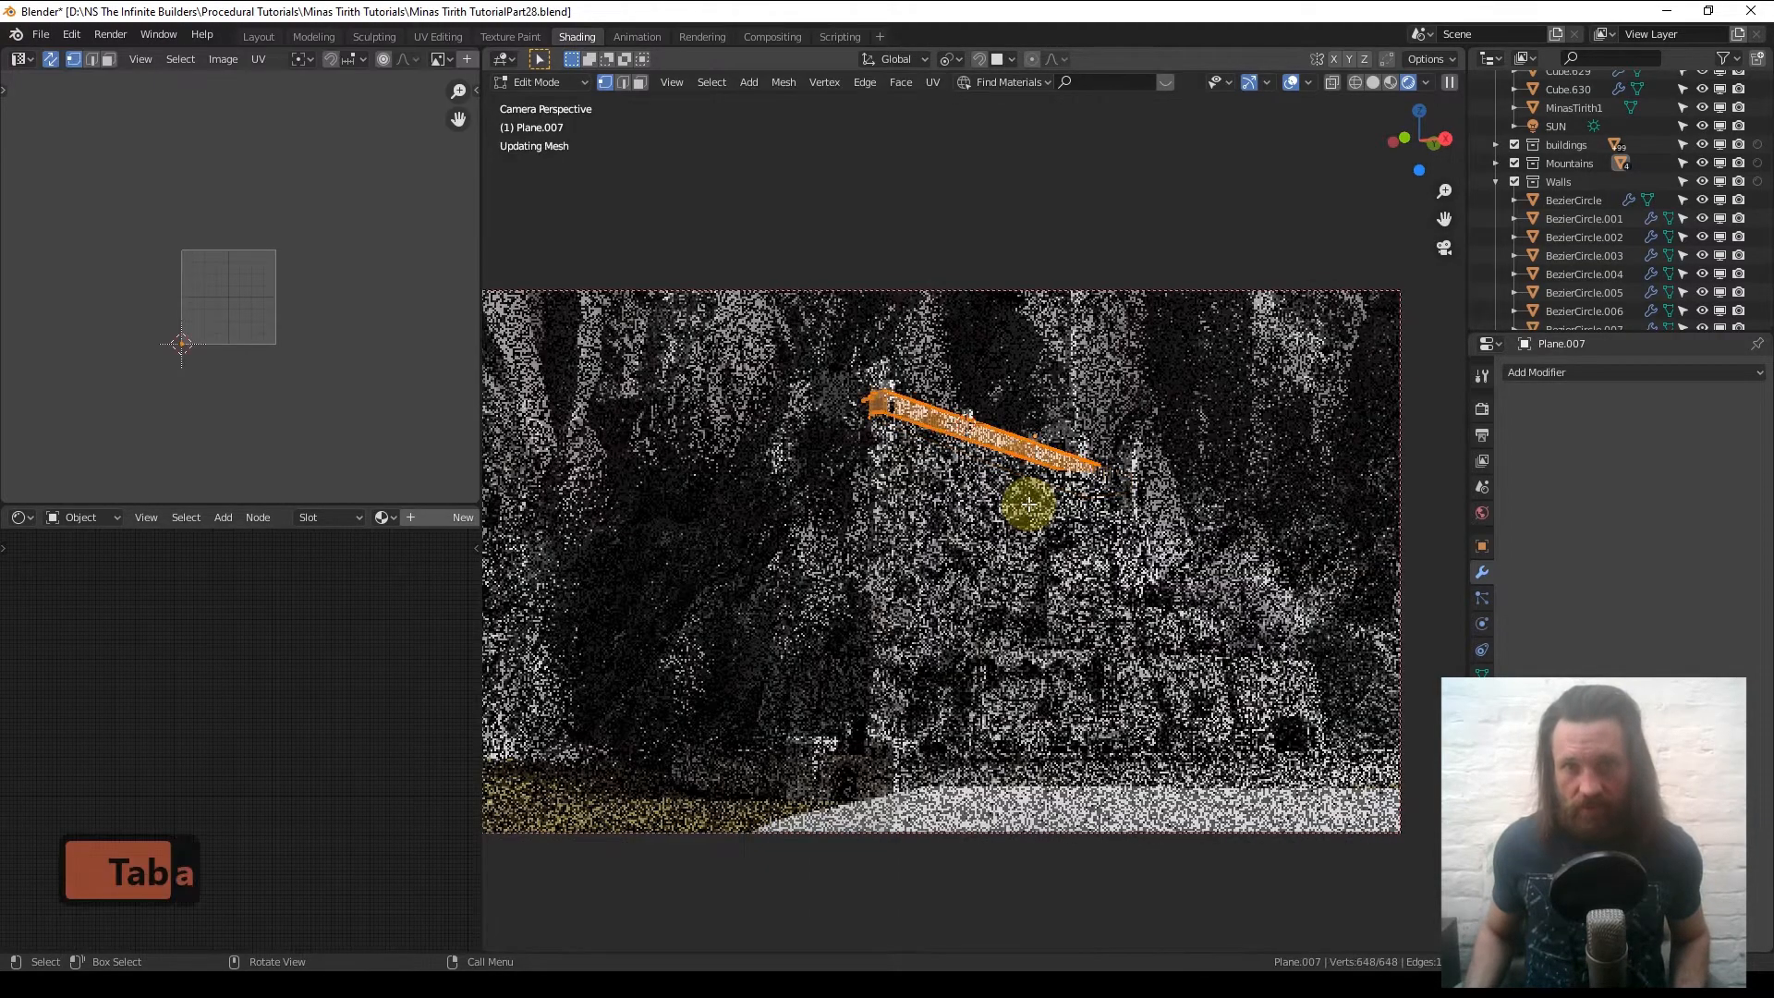
pyautogui.press('u')
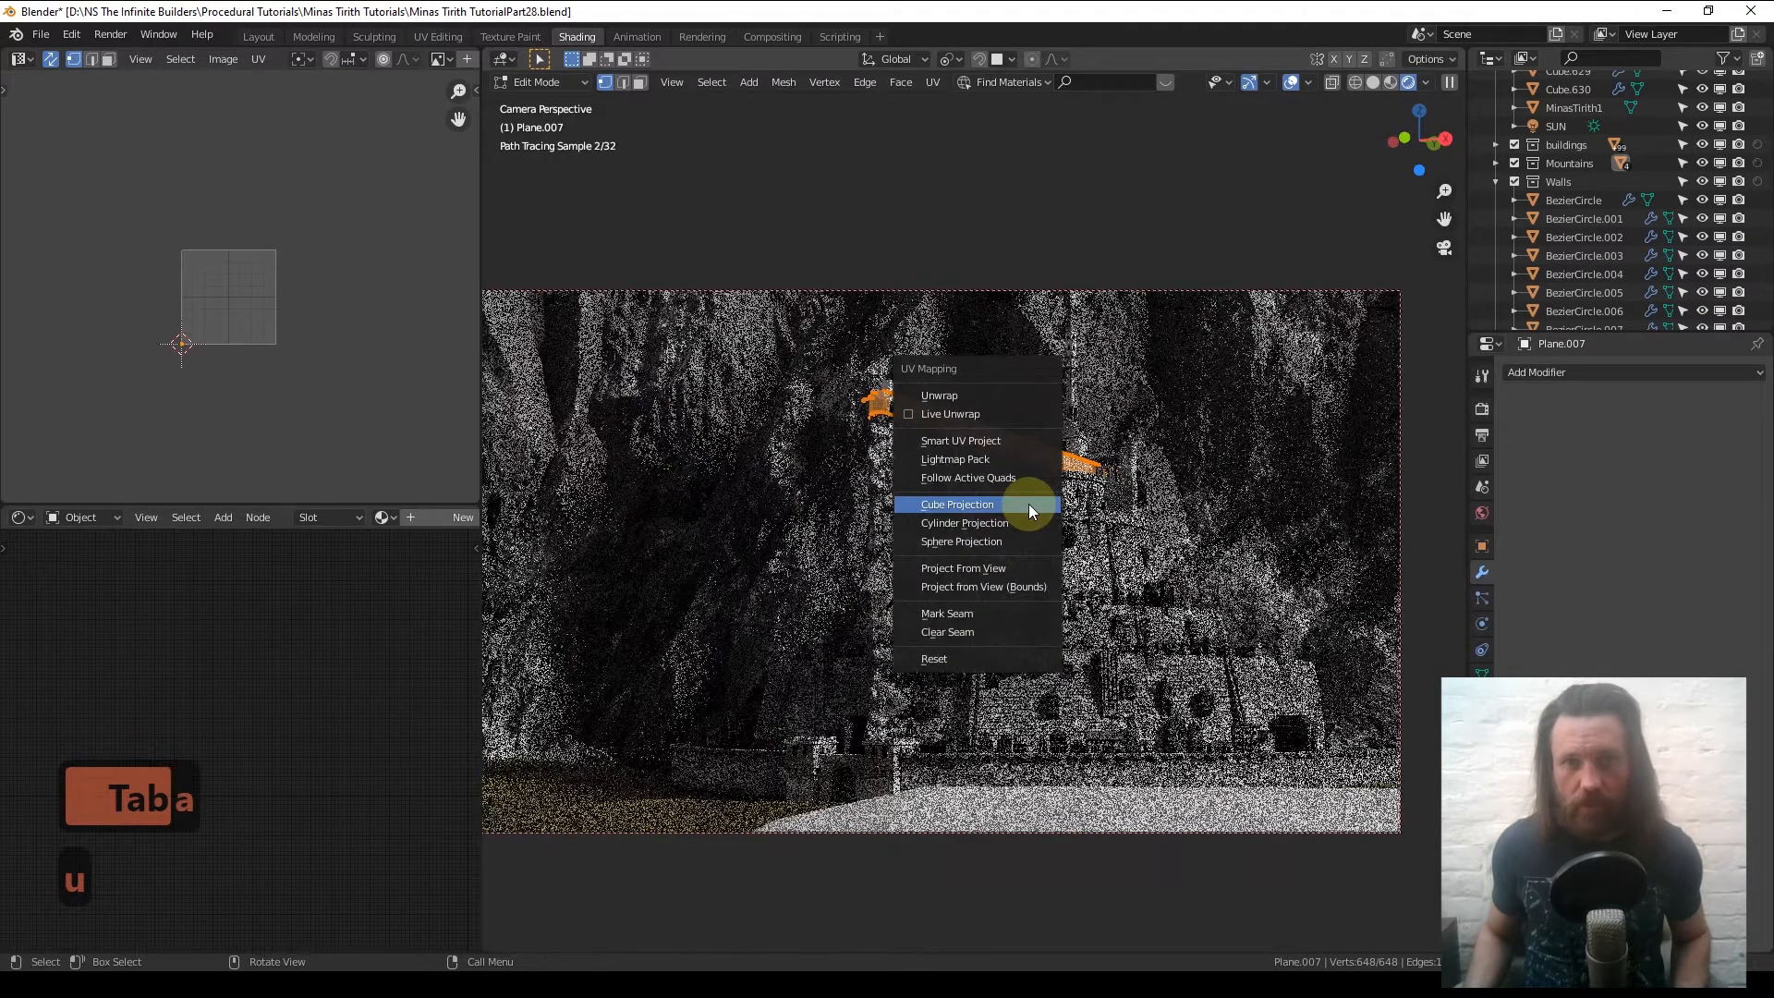
pyautogui.click(1028, 502)
pyautogui.press('Tab')
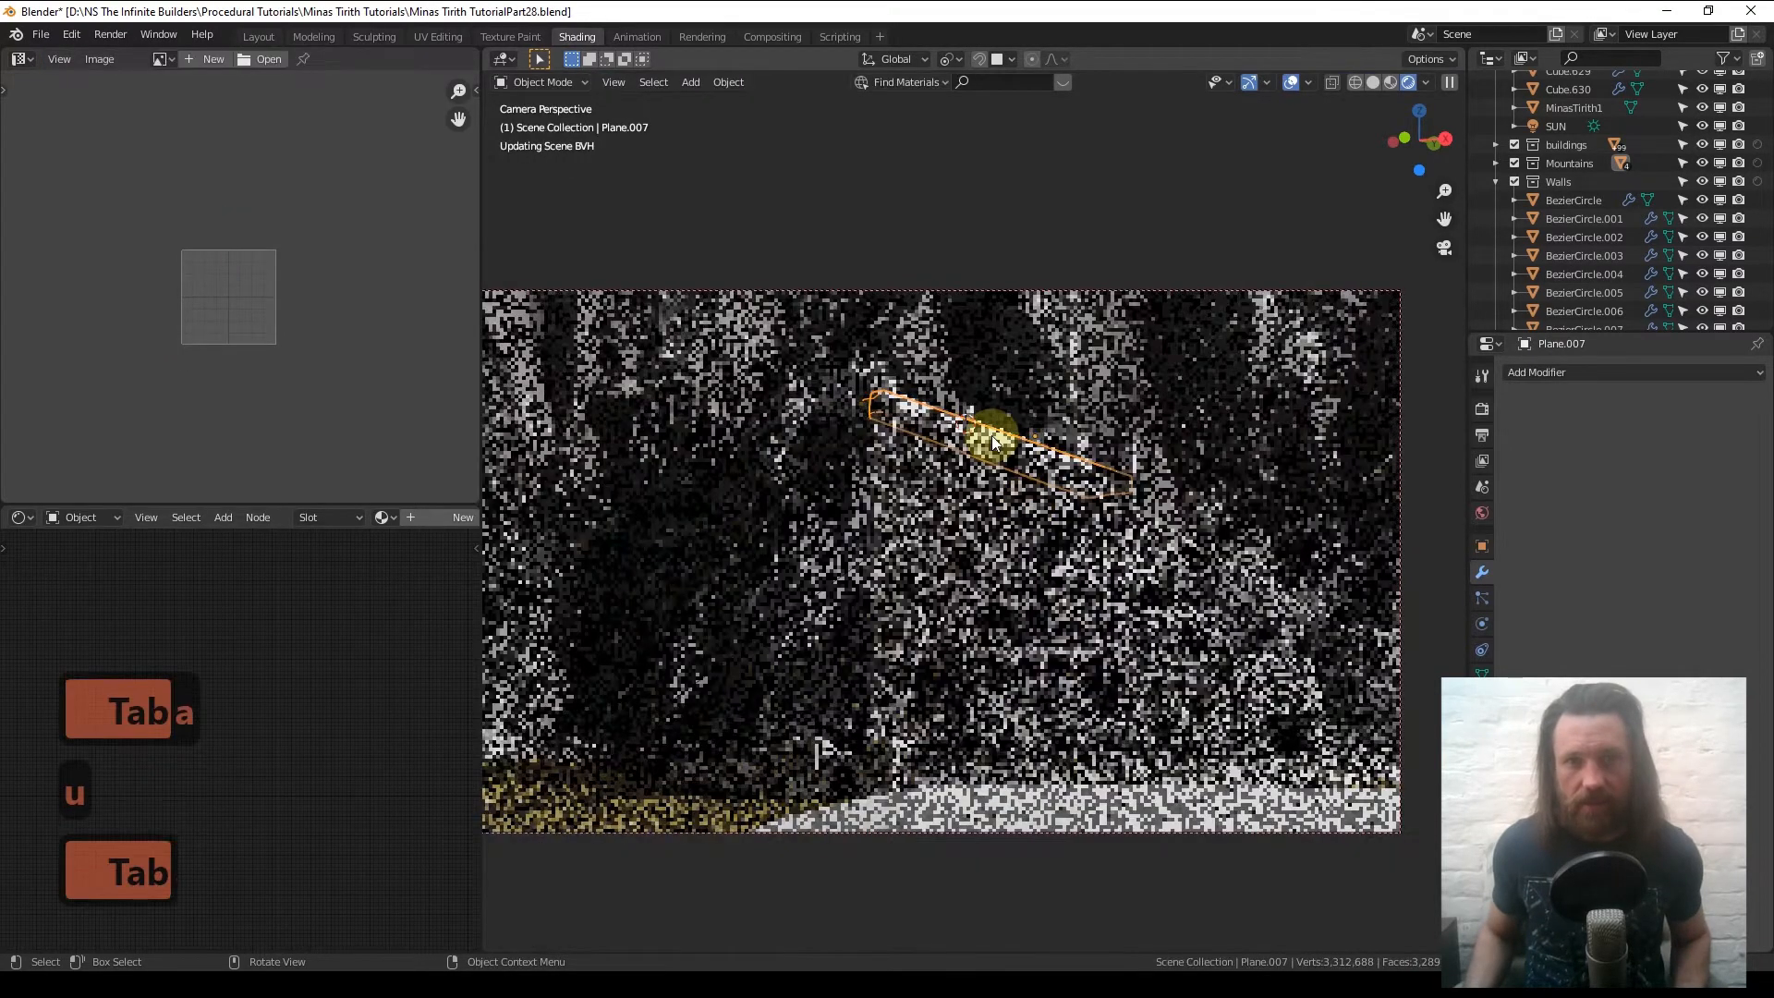
# - Link the brick material from the round city wall (BezierCircle.001) to the walkway block
pyautogui.moveTo(1029, 503); pyautogui.dragTo(967, 507, button='middle')
pyautogui.scroll(7, 967, 506)
pyautogui.keyDown('shift'); pyautogui.moveTo(1018, 445); pyautogui.dragTo(1010, 510, button='middle'); pyautogui.keyUp('shift')
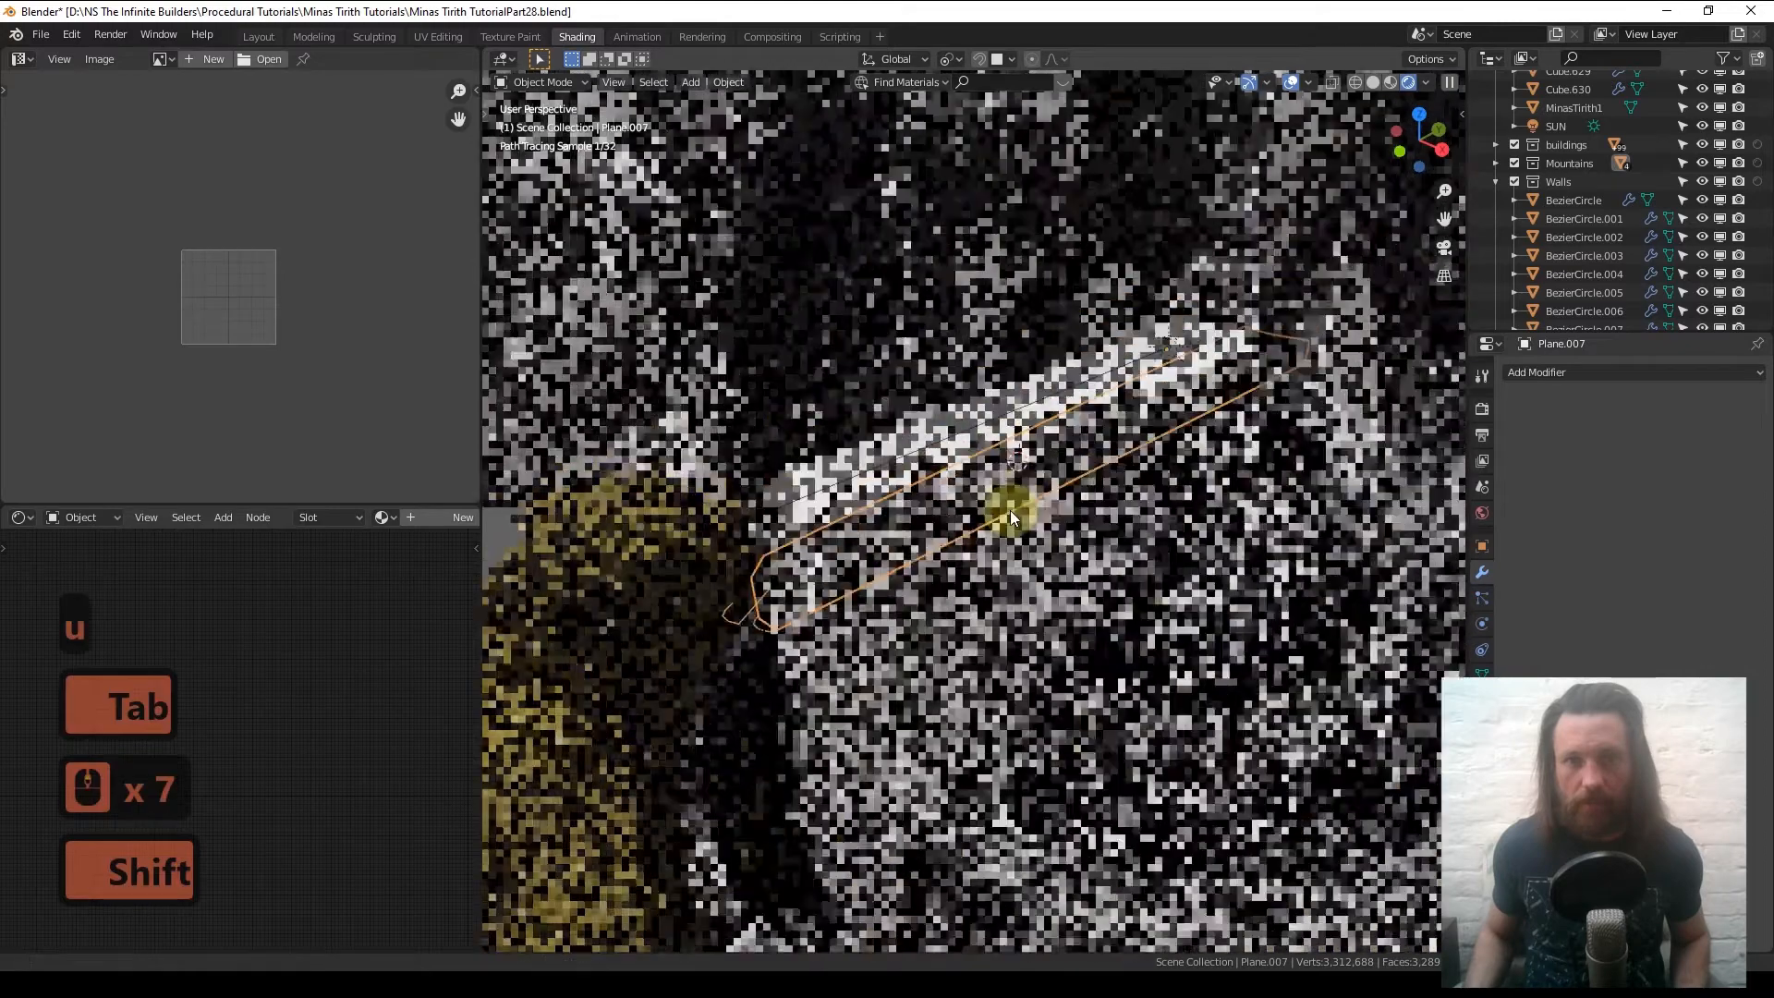
pyautogui.scroll(3, 1011, 510)
pyautogui.press('shift')
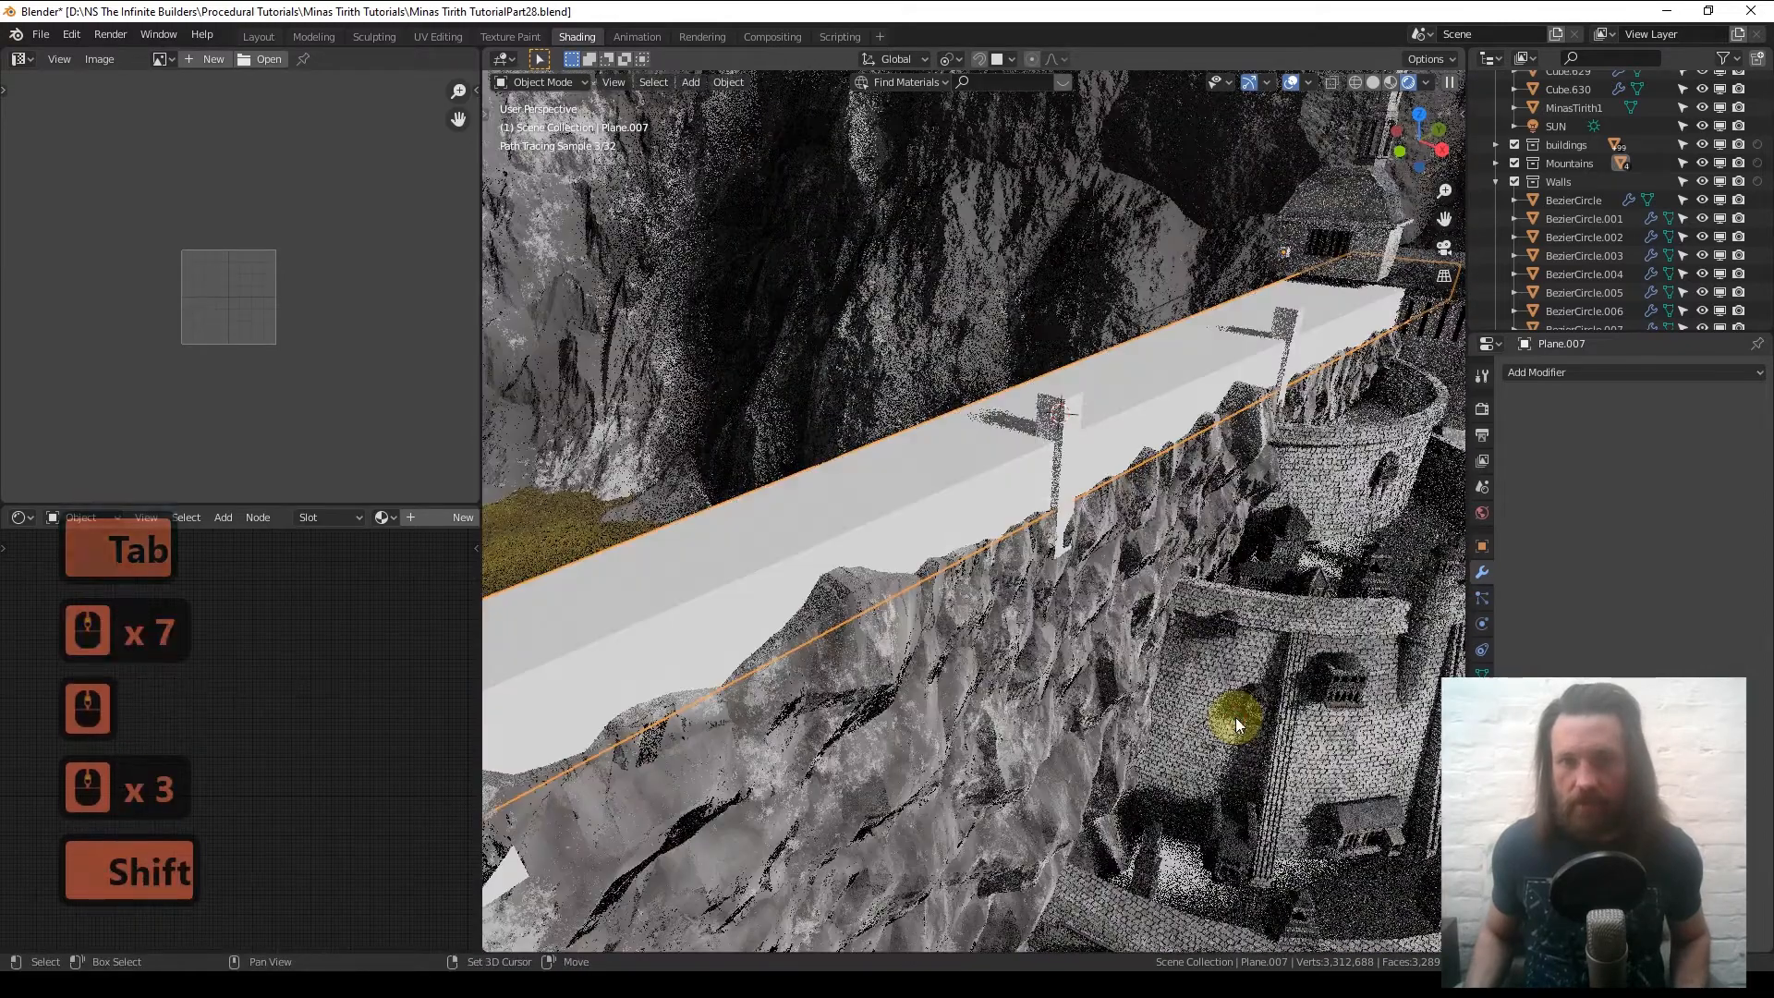
pyautogui.keyDown('shift'); pyautogui.click(1239, 725); pyautogui.keyUp('shift')
pyautogui.press('q')
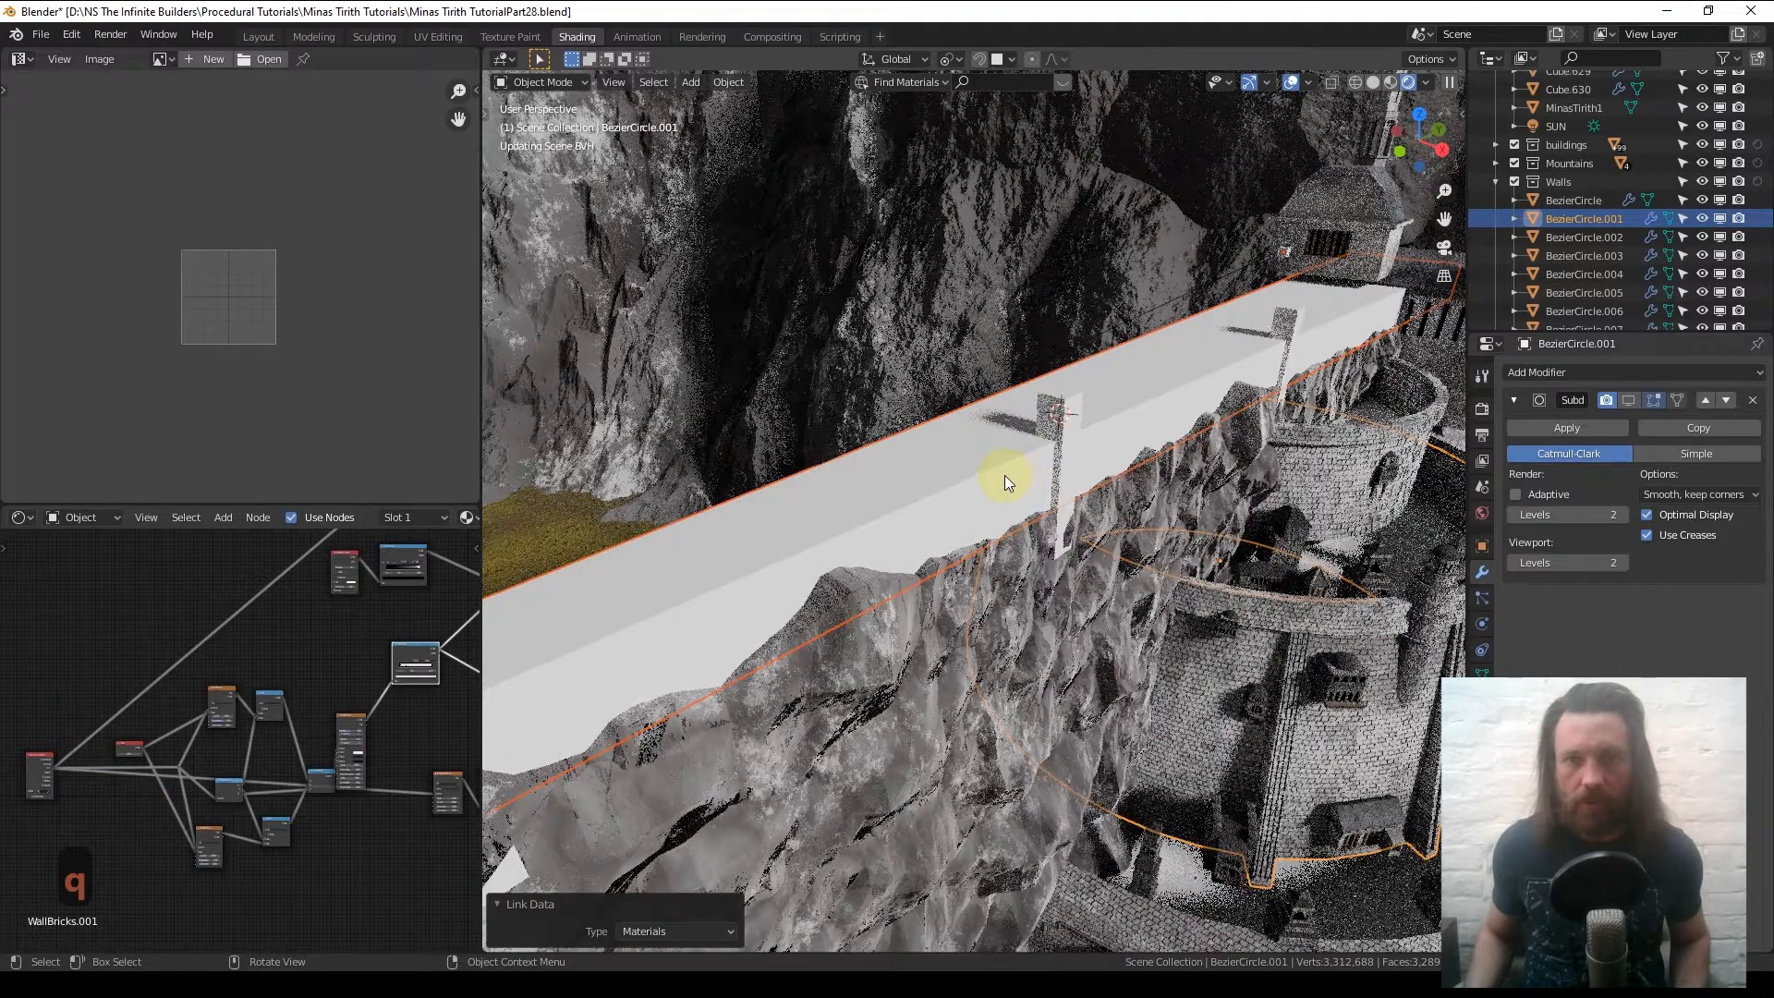
# - Scale the walkway block's UVs up to about four times their size, with overlays hidden to judge the brick size
pyautogui.click(1005, 475)
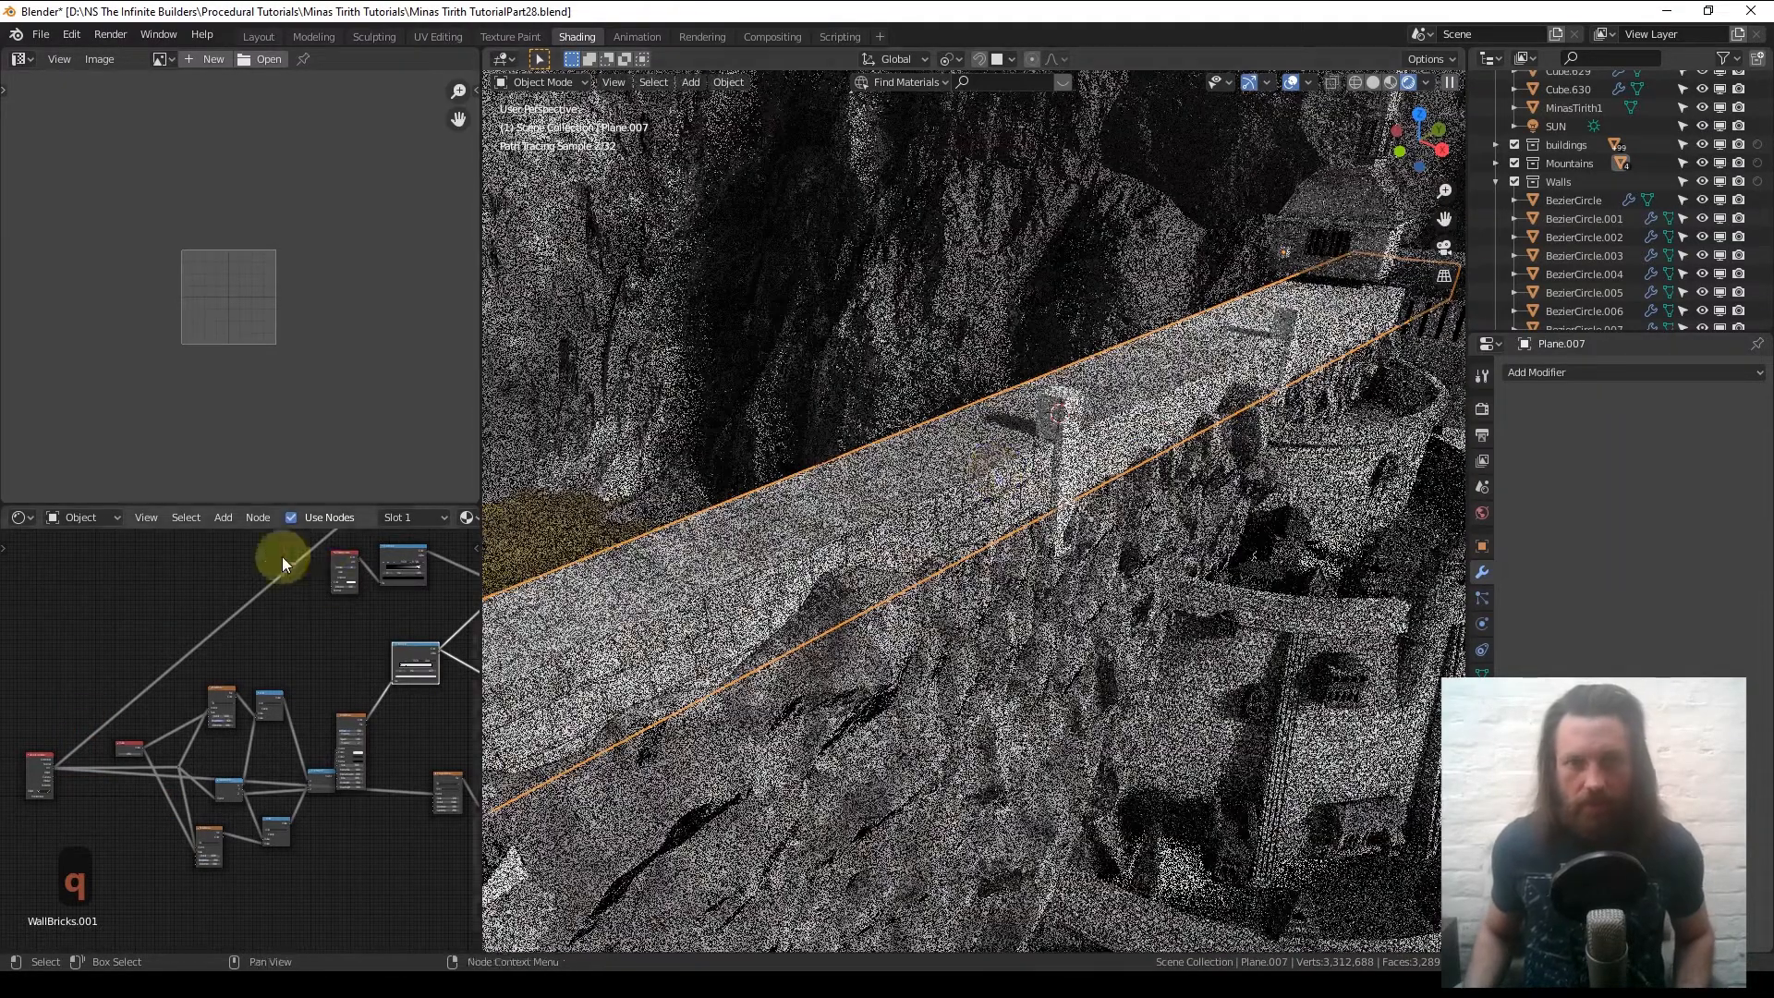
pyautogui.press('Tab')
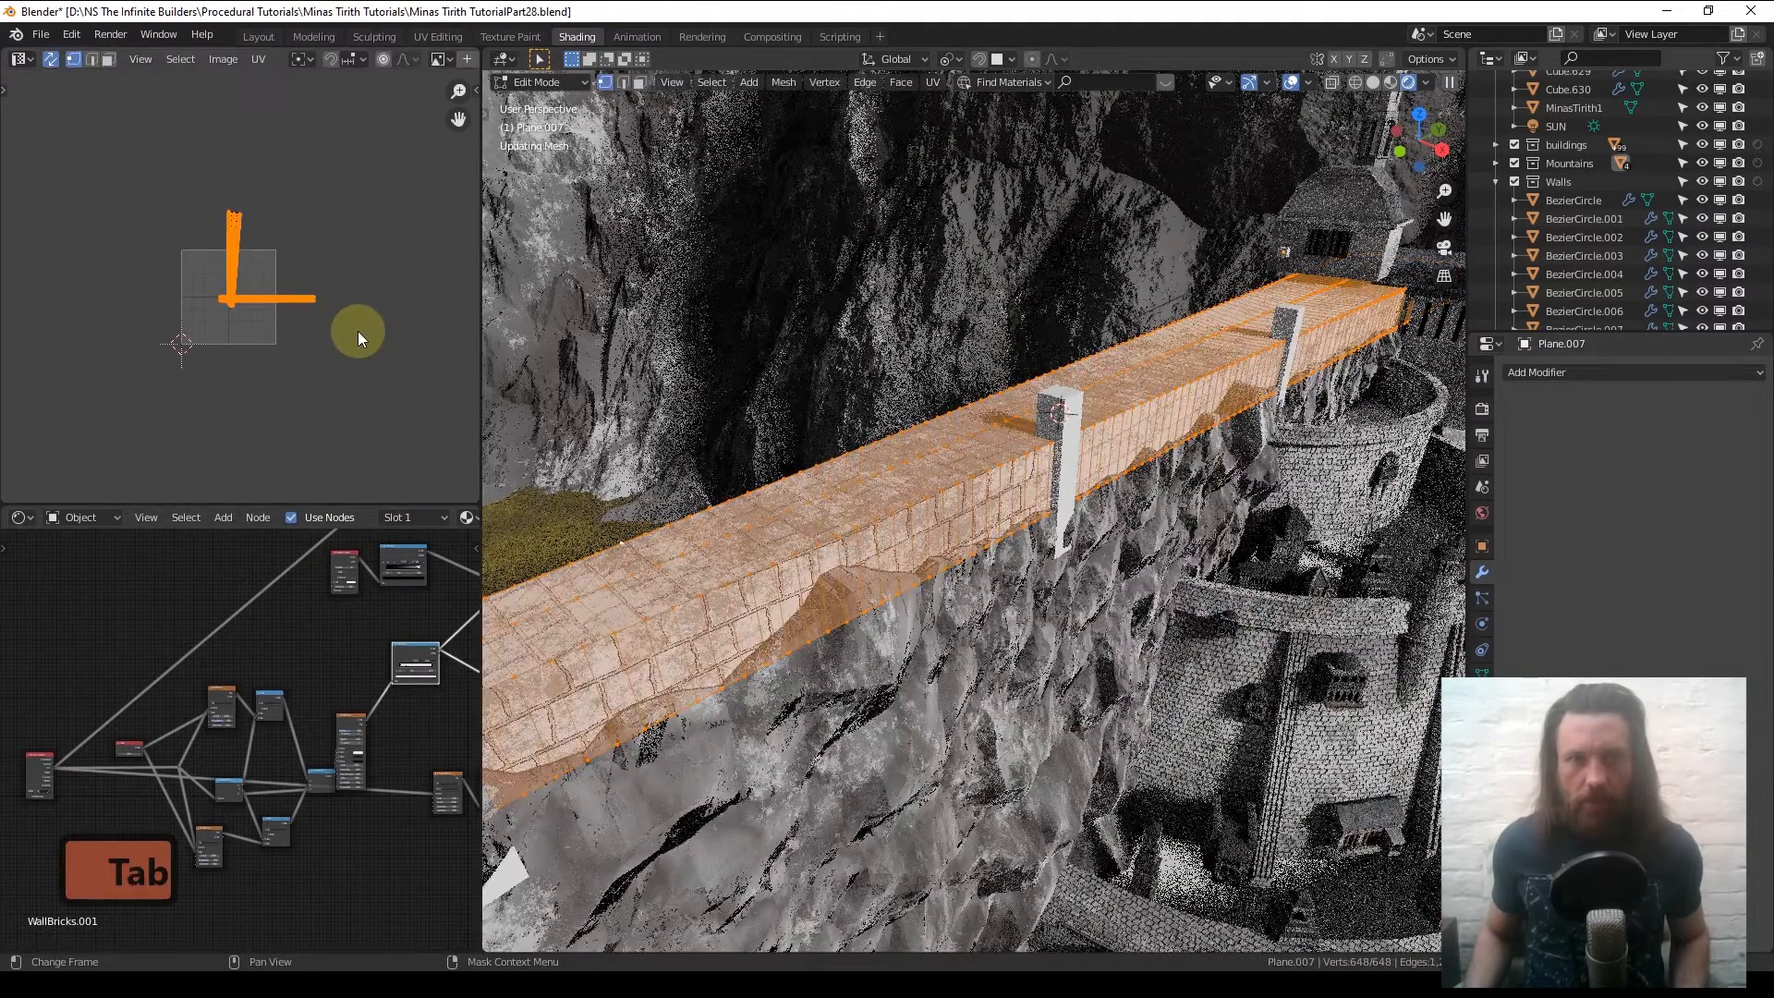
pyautogui.press('s')
pyautogui.click(224, 462)
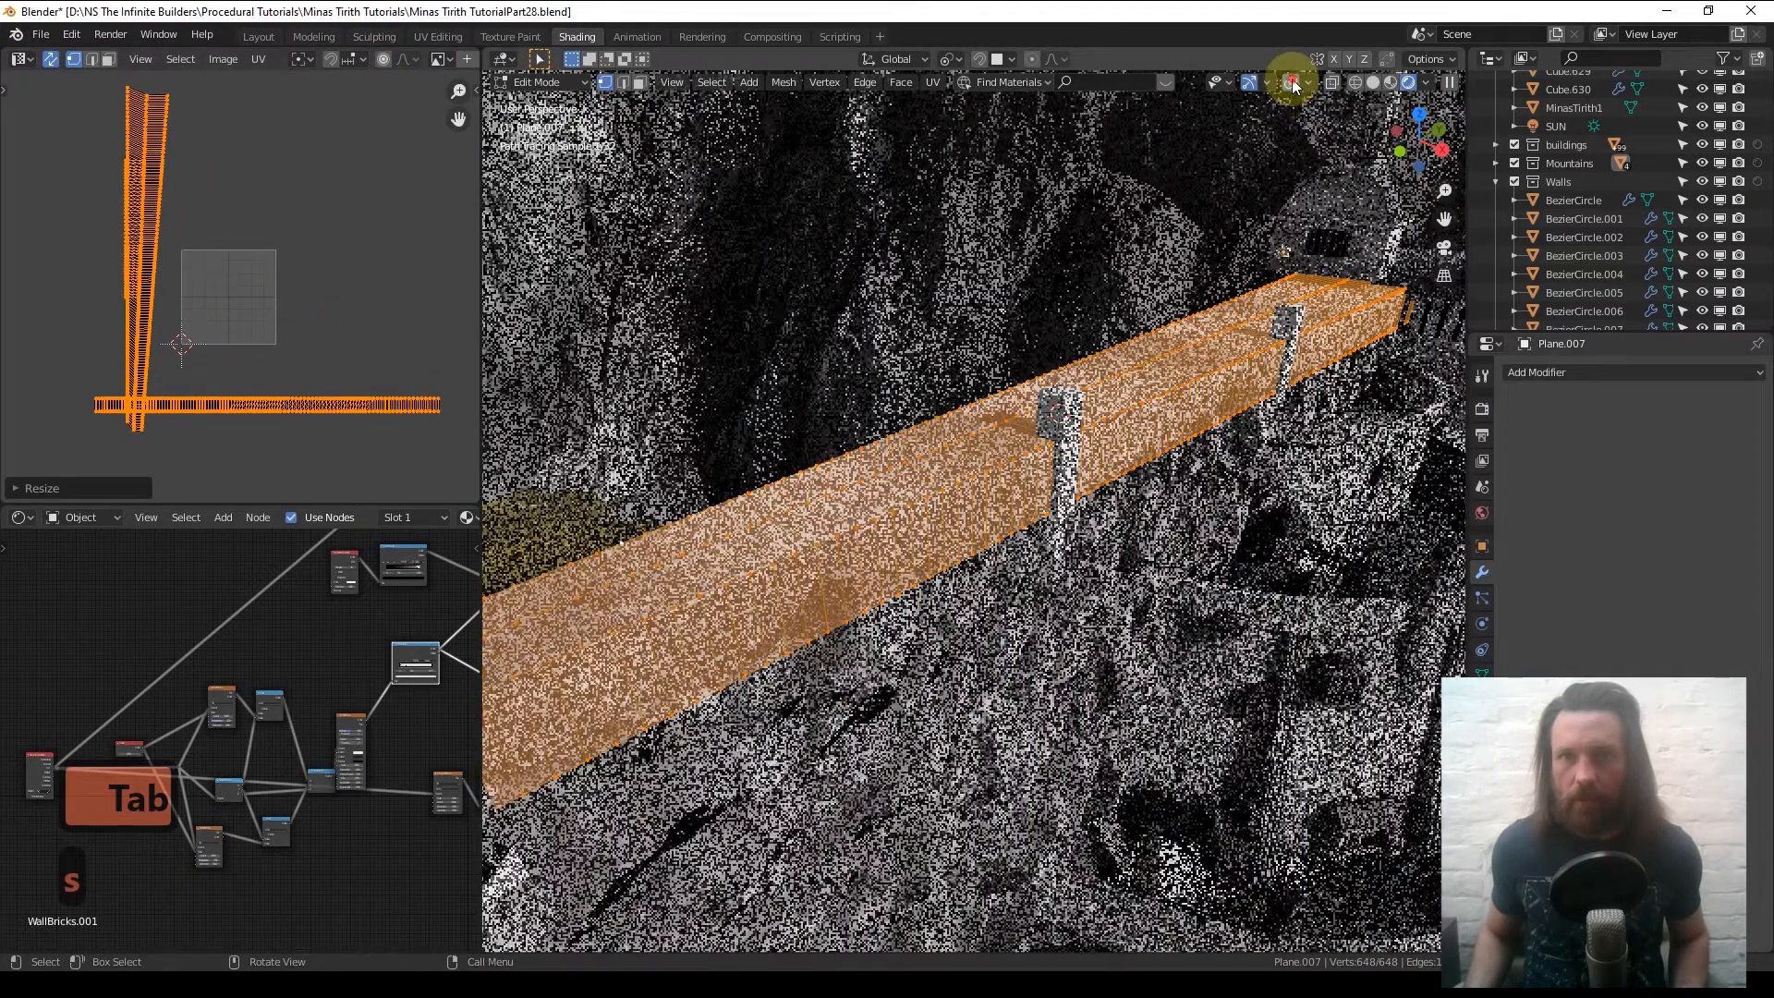
pyautogui.click(1291, 81)
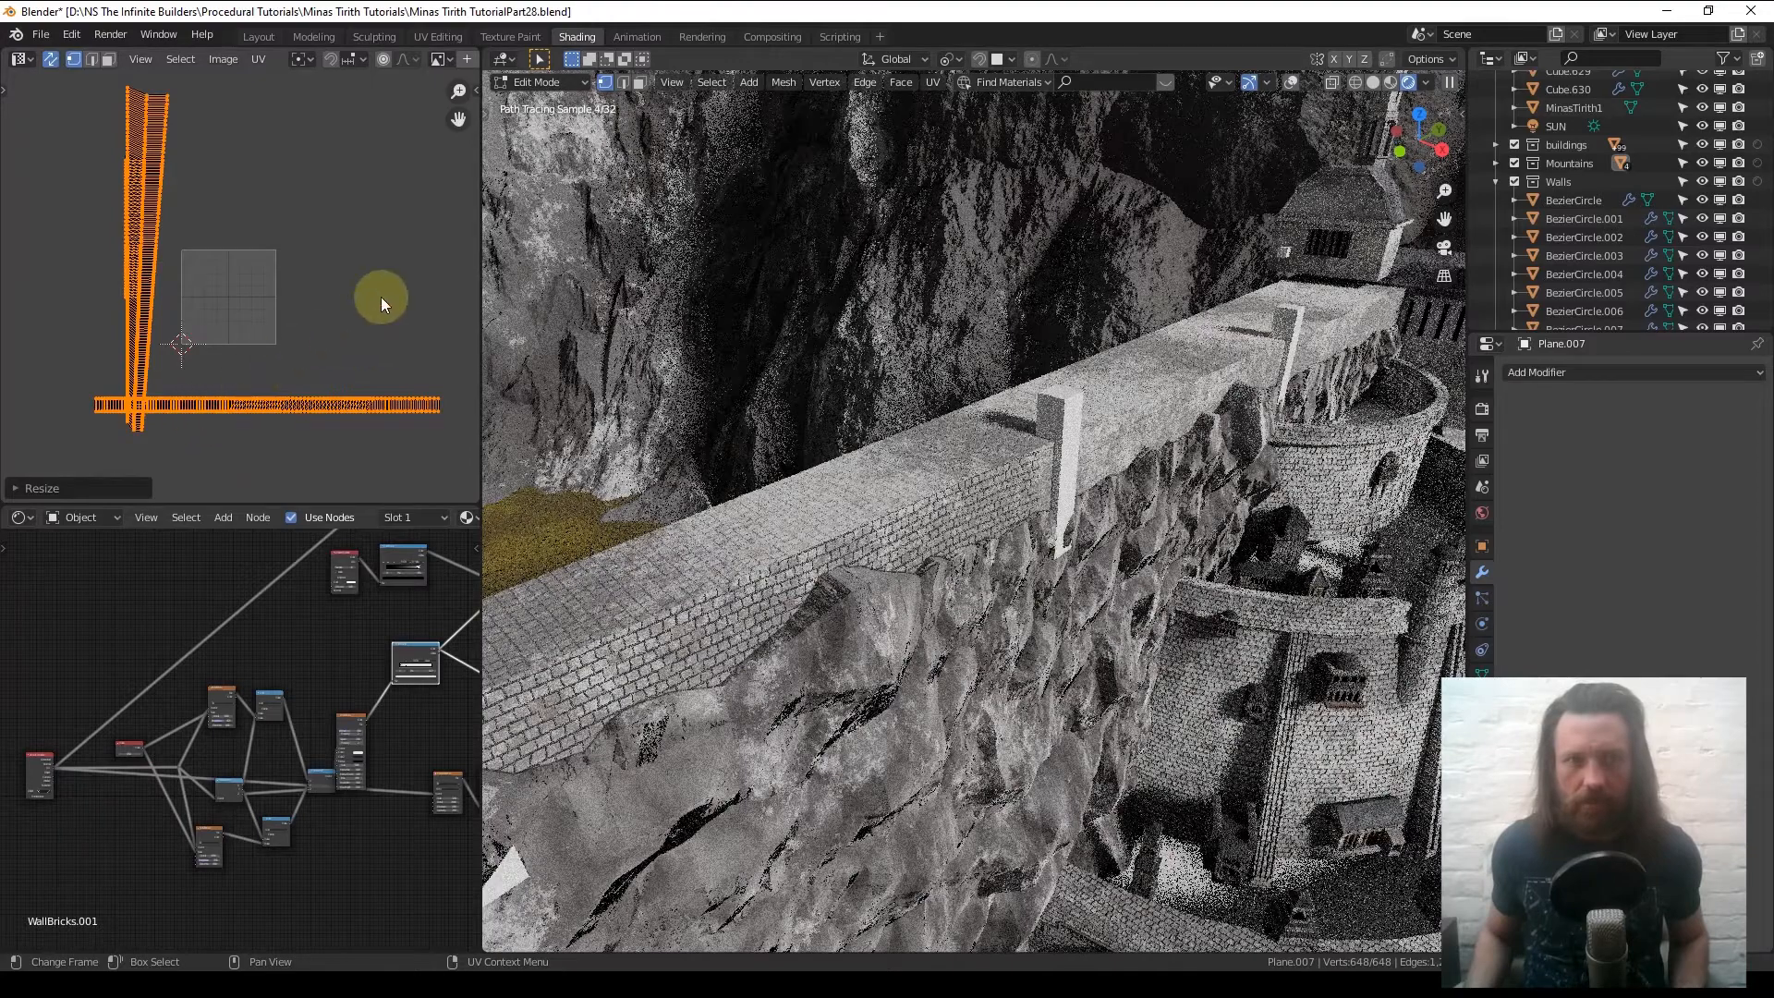
pyautogui.press('s')
pyautogui.click(397, 286)
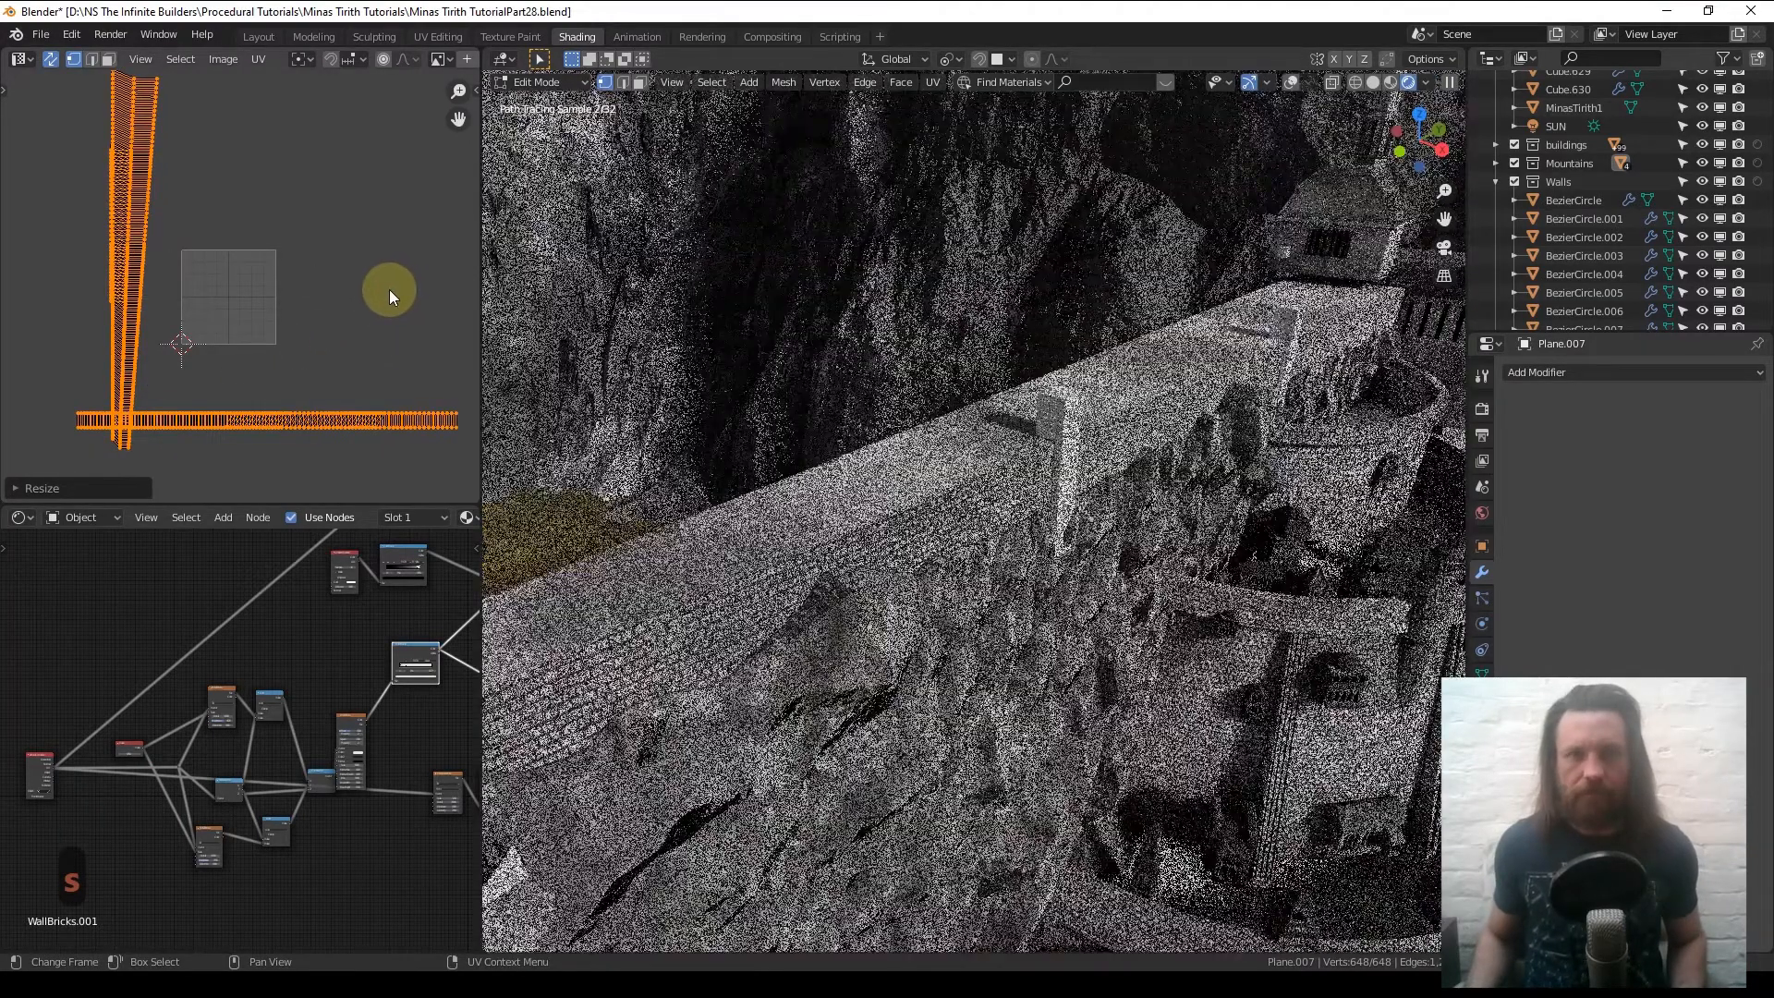
pyautogui.press('Tab')
# - Unwrap the arrayed pillars (Cube.3367) along the walkway's side with Cube Projection
pyautogui.scroll(3, 1062, 418)
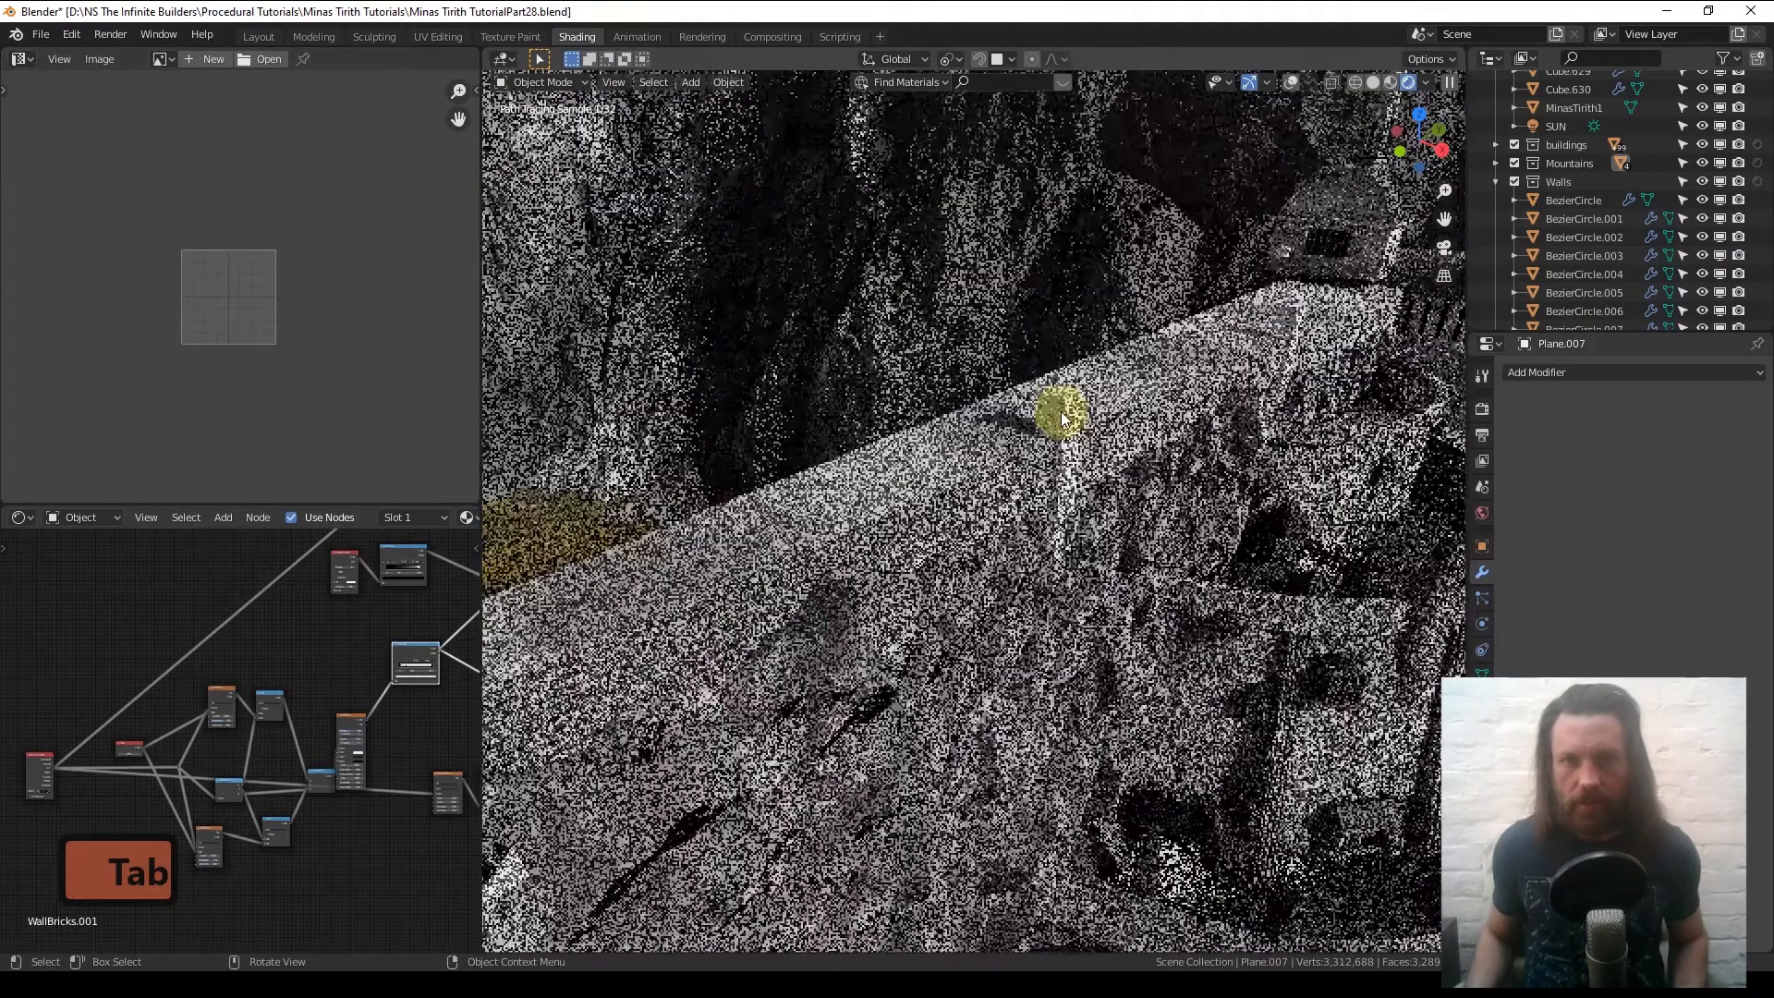
pyautogui.scroll(-3, 1063, 417)
pyautogui.click(1049, 407)
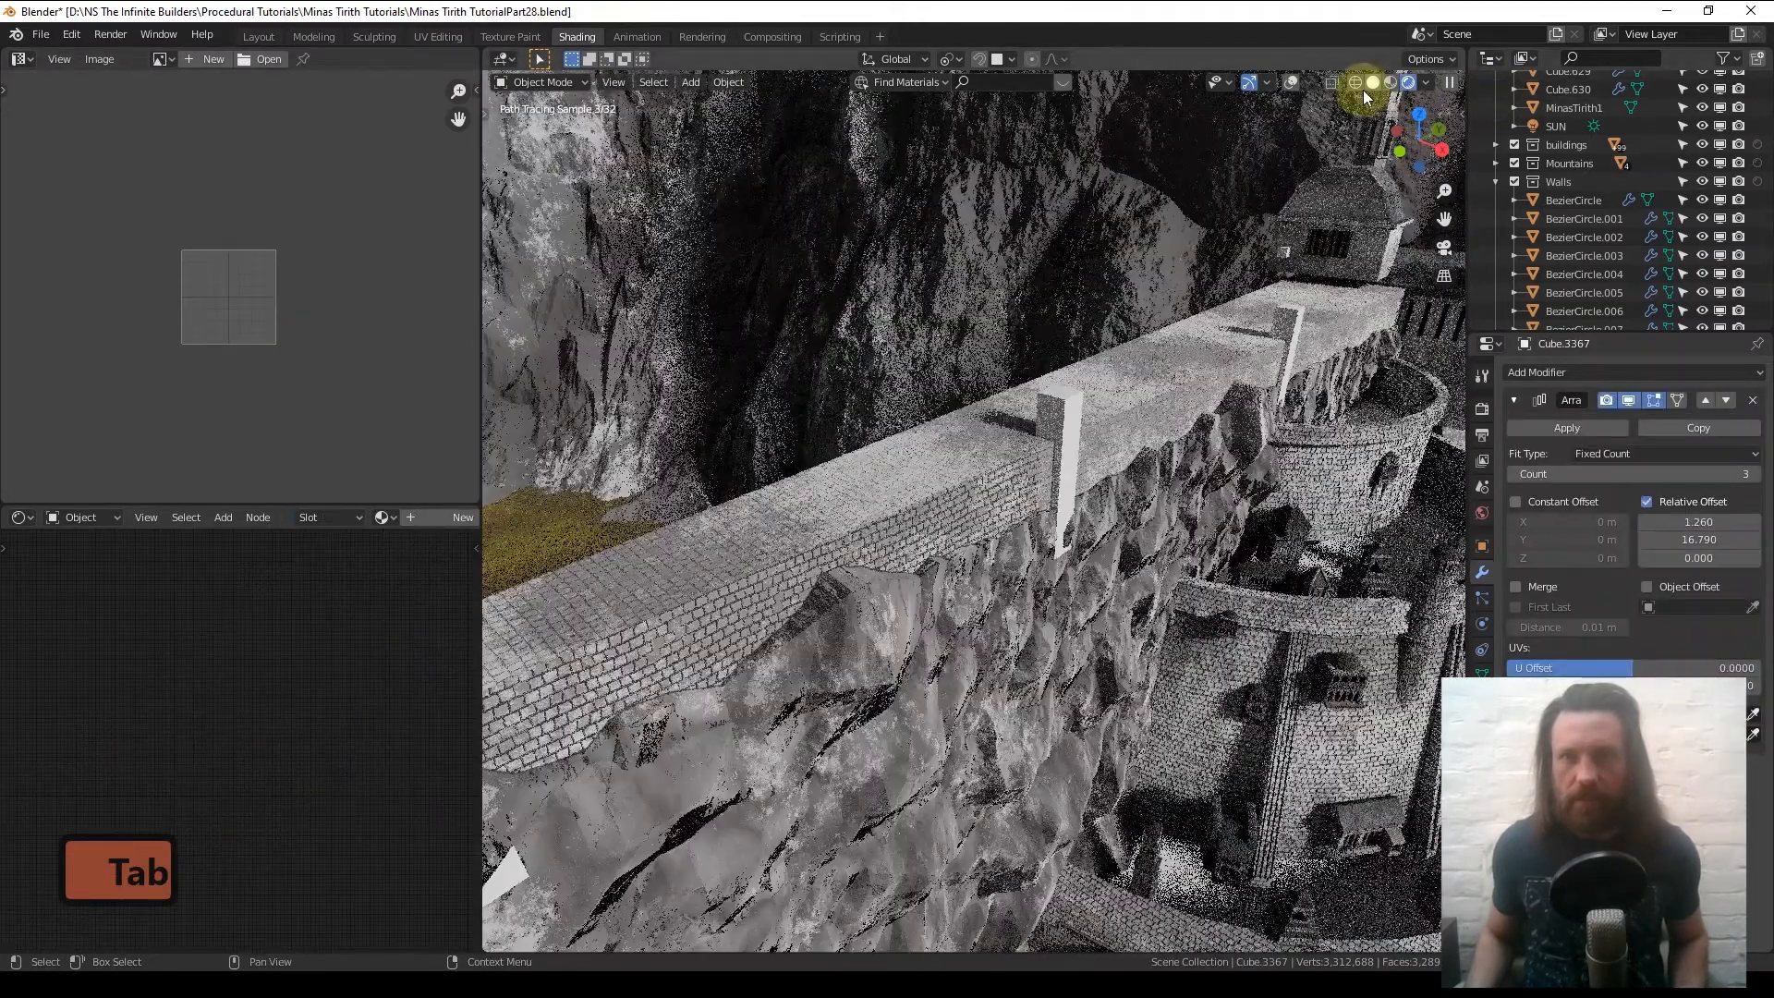
pyautogui.click(1292, 85)
pyautogui.press('Tab')
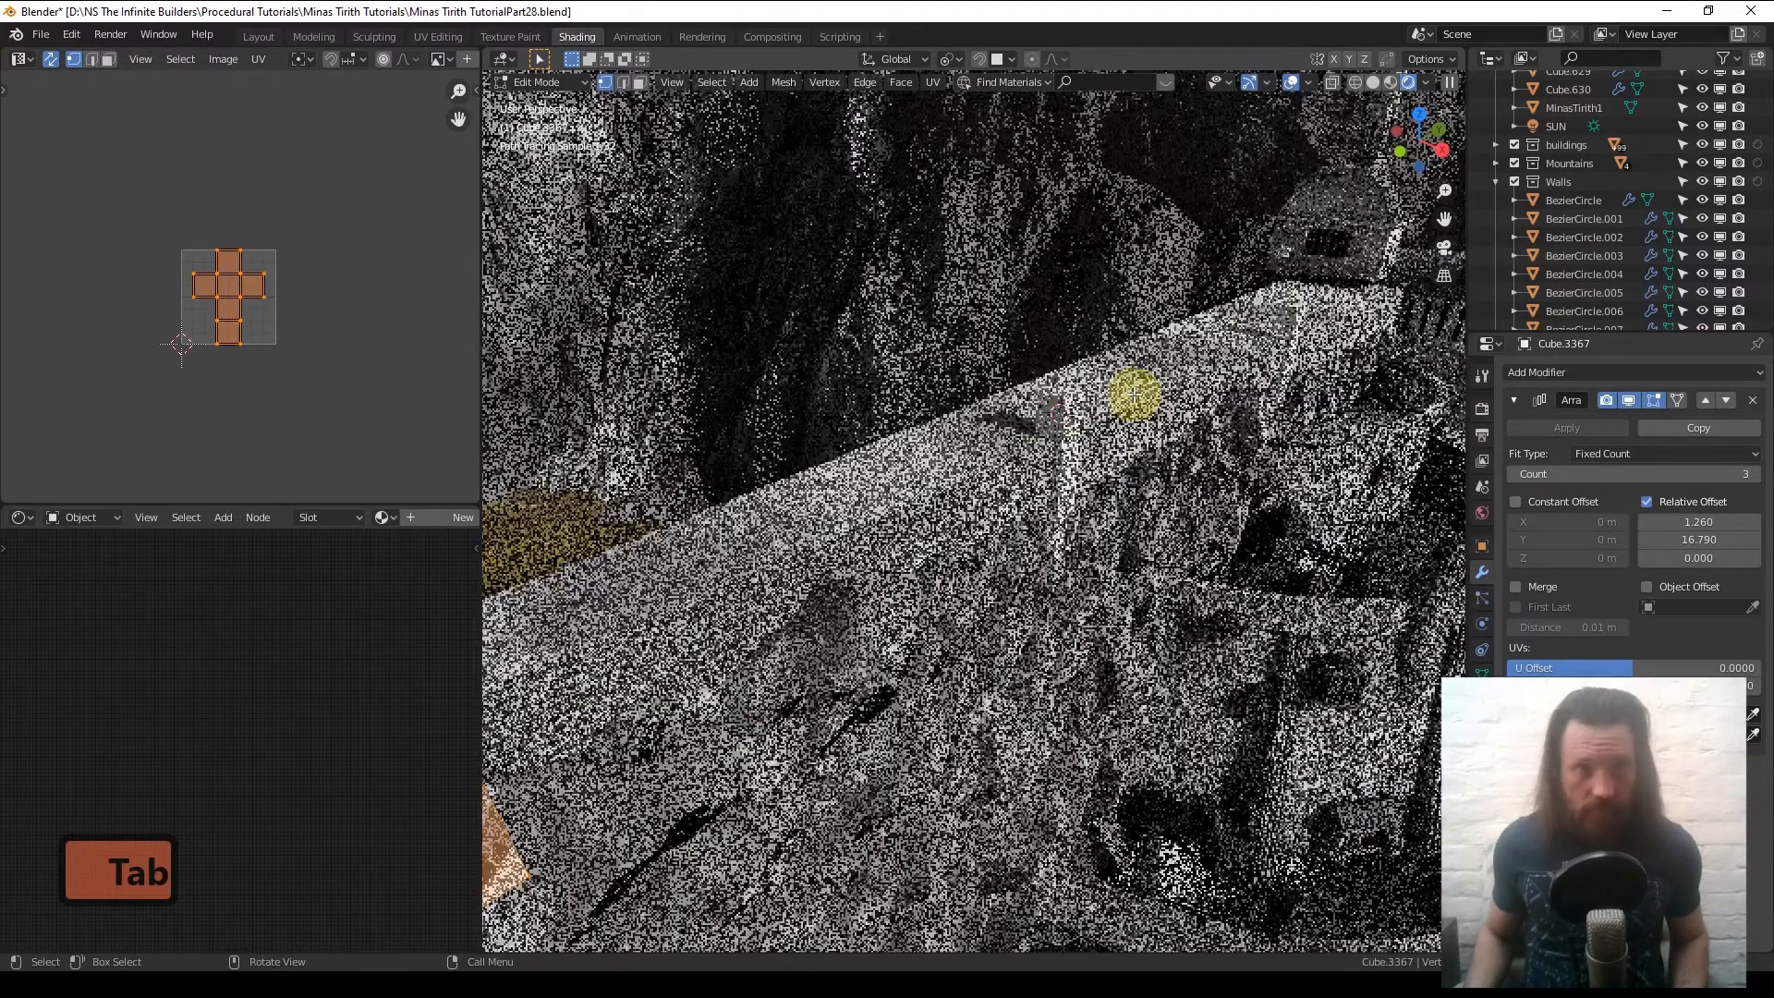
pyautogui.press('a')
pyautogui.press('u')
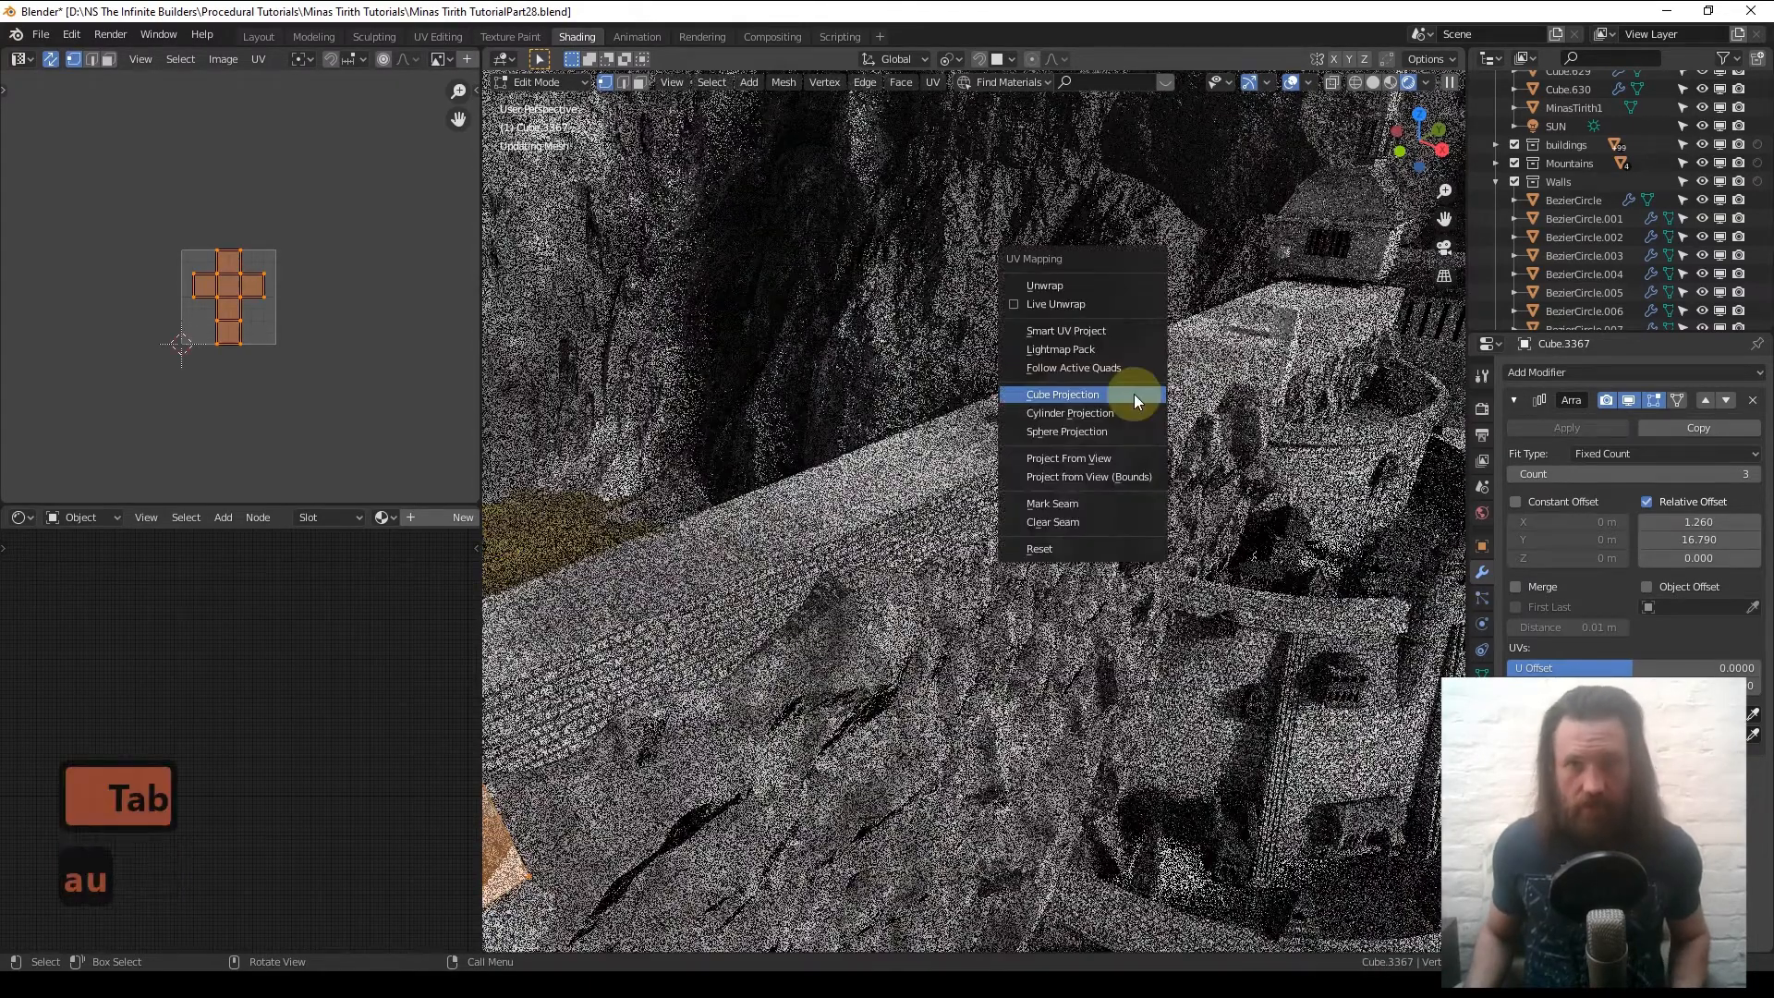
pyautogui.click(1062, 394)
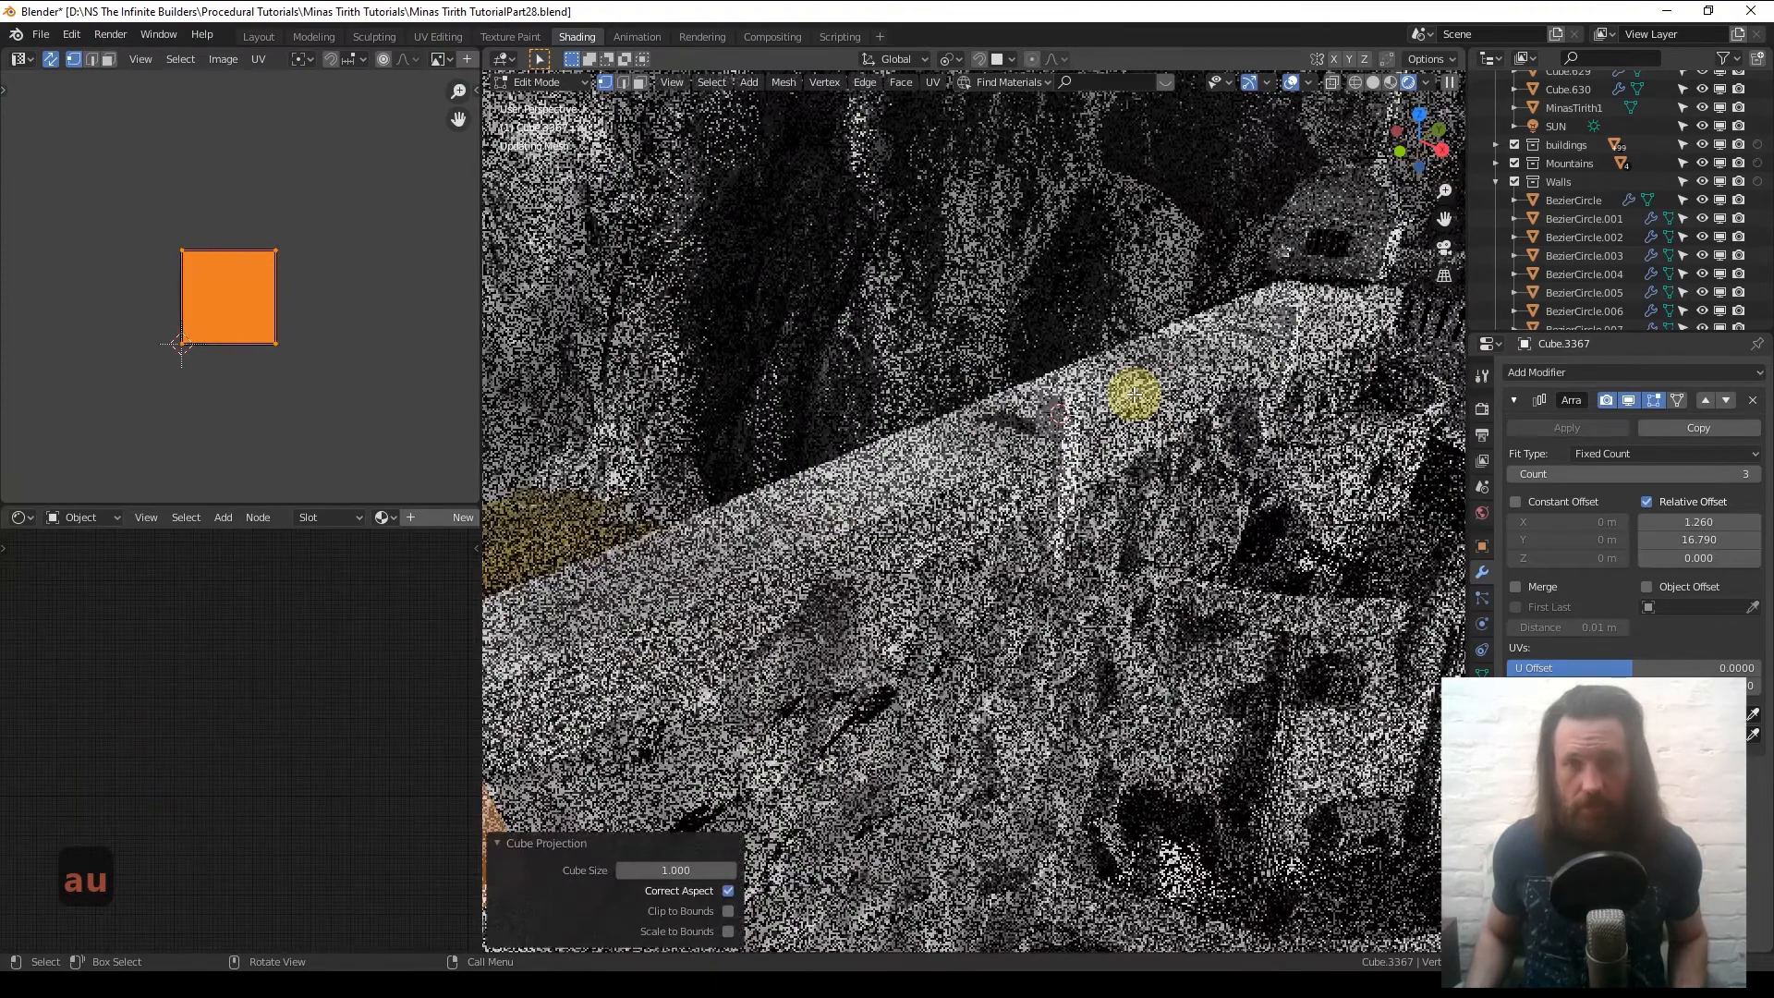
pyautogui.press('Tab')
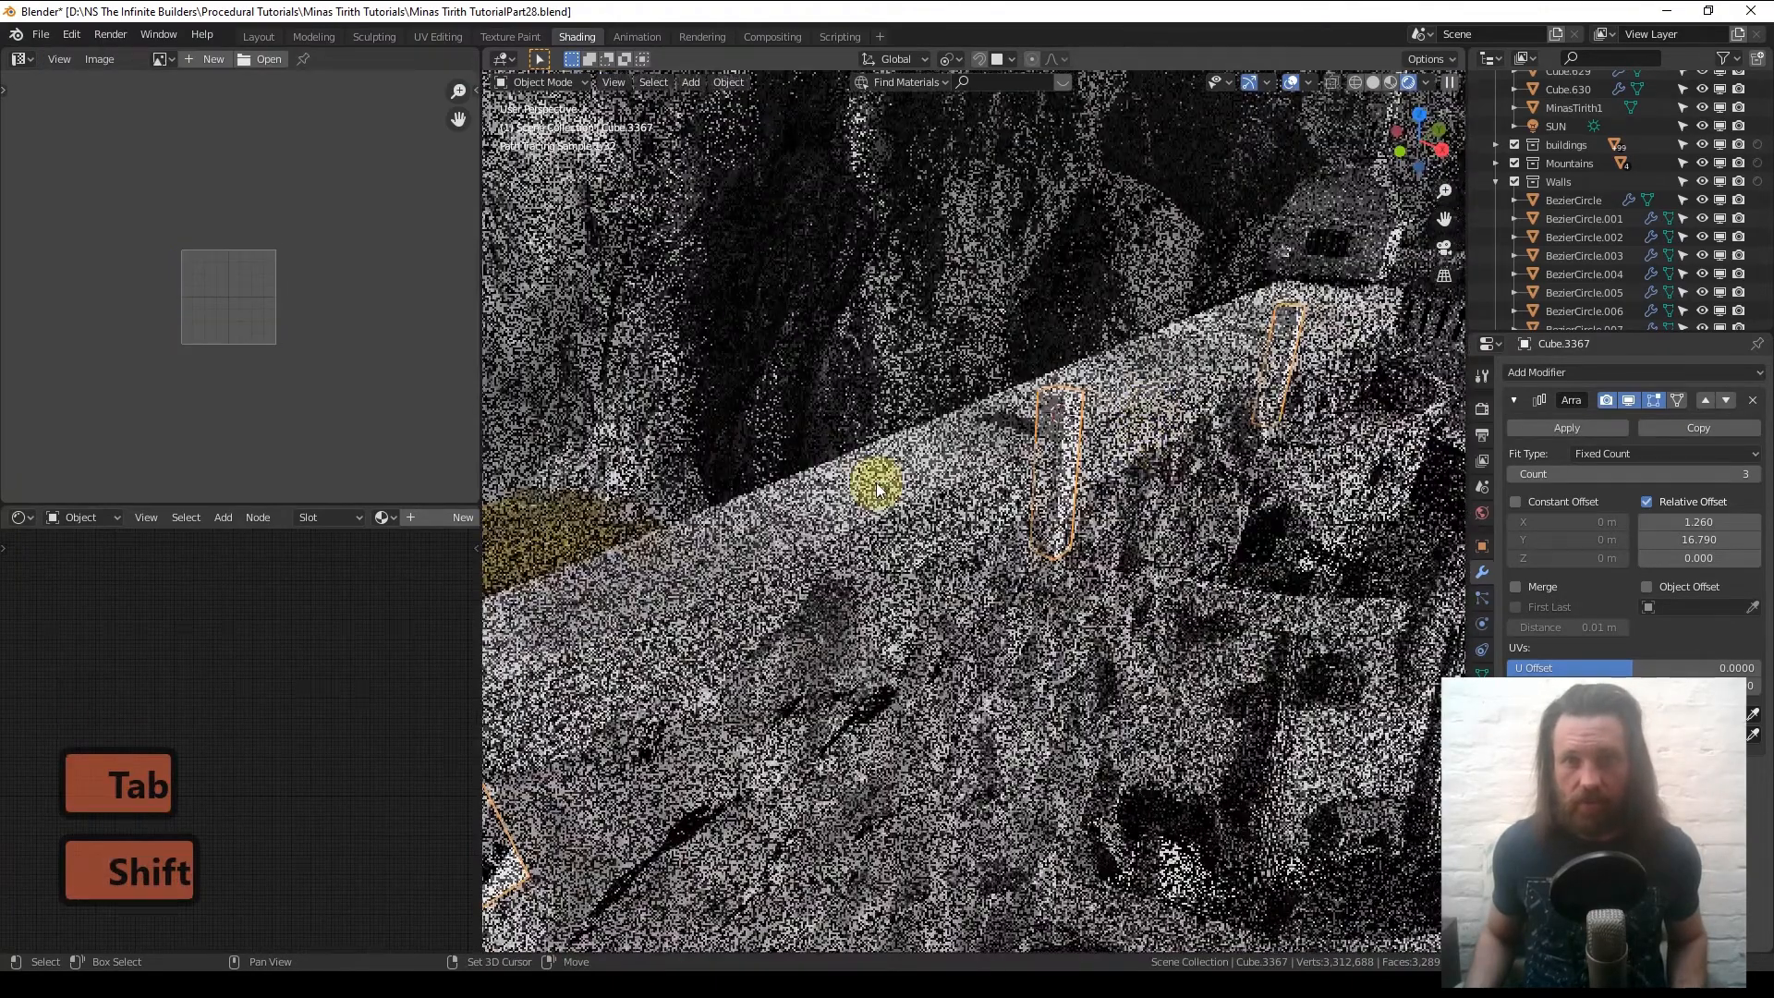
# - Link the walkway block's WallBricks.001 material to the arrayed pillars
pyautogui.keyDown('shift'); pyautogui.click(876, 482); pyautogui.keyUp('shift')
pyautogui.press('q')
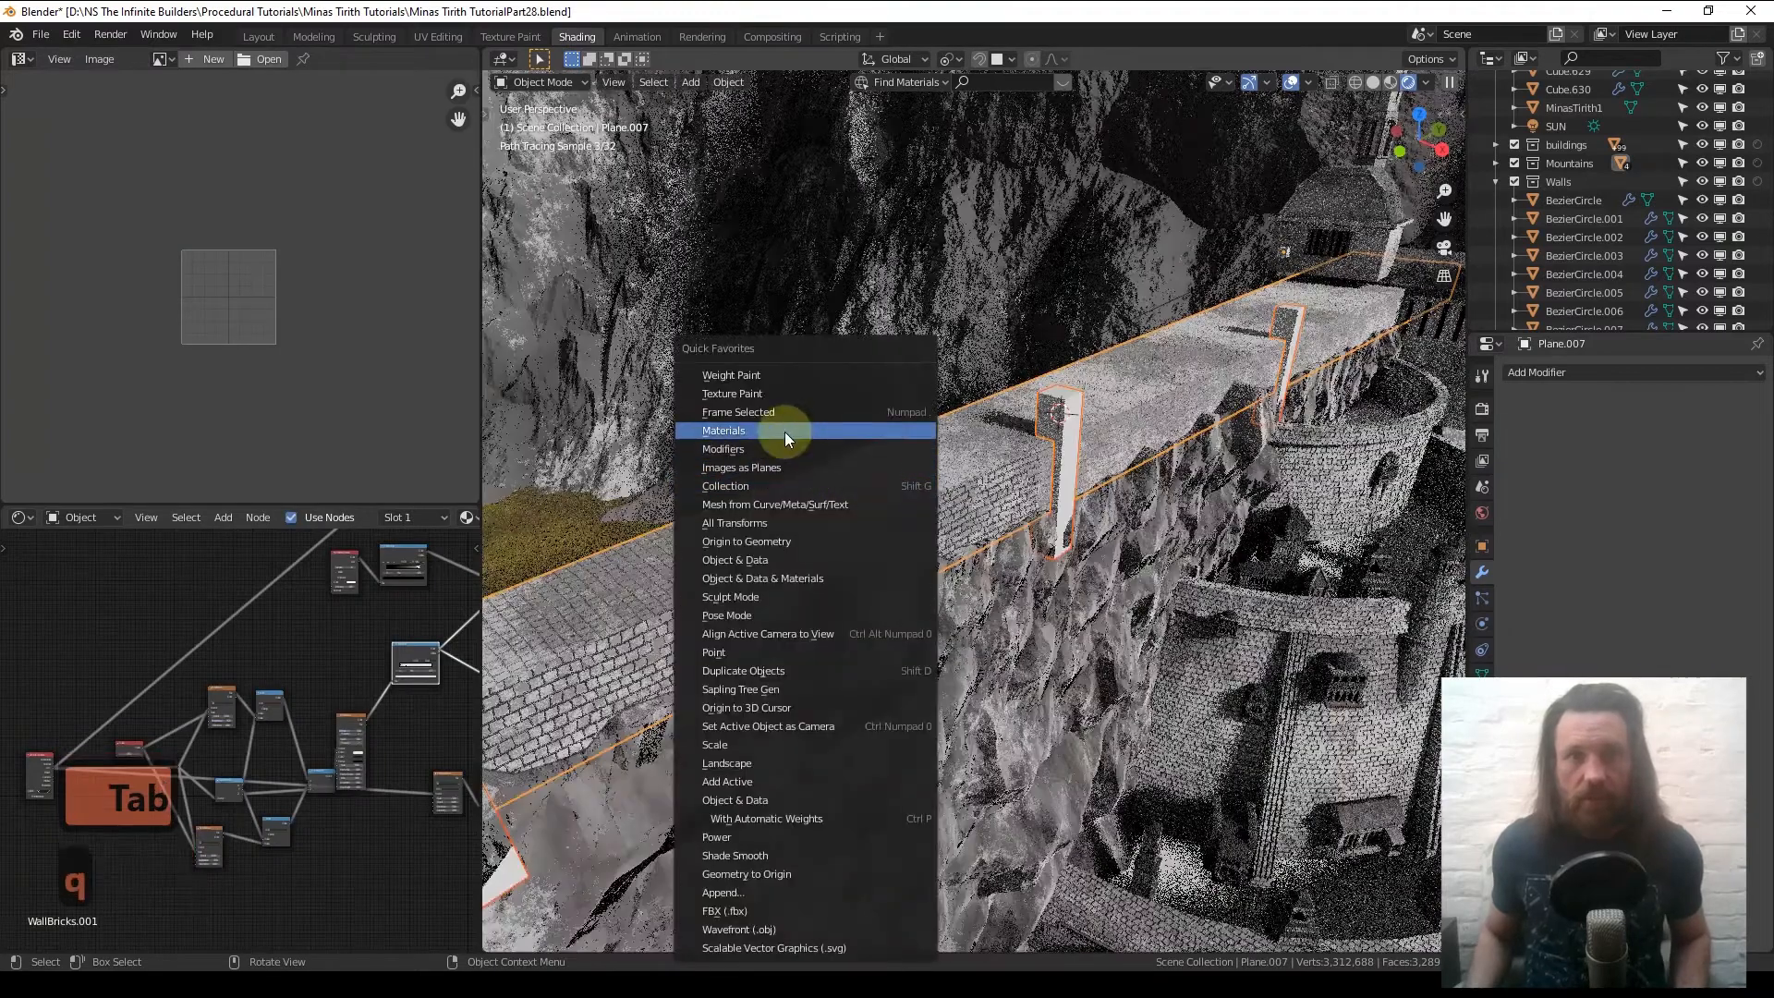
pyautogui.click(784, 430)
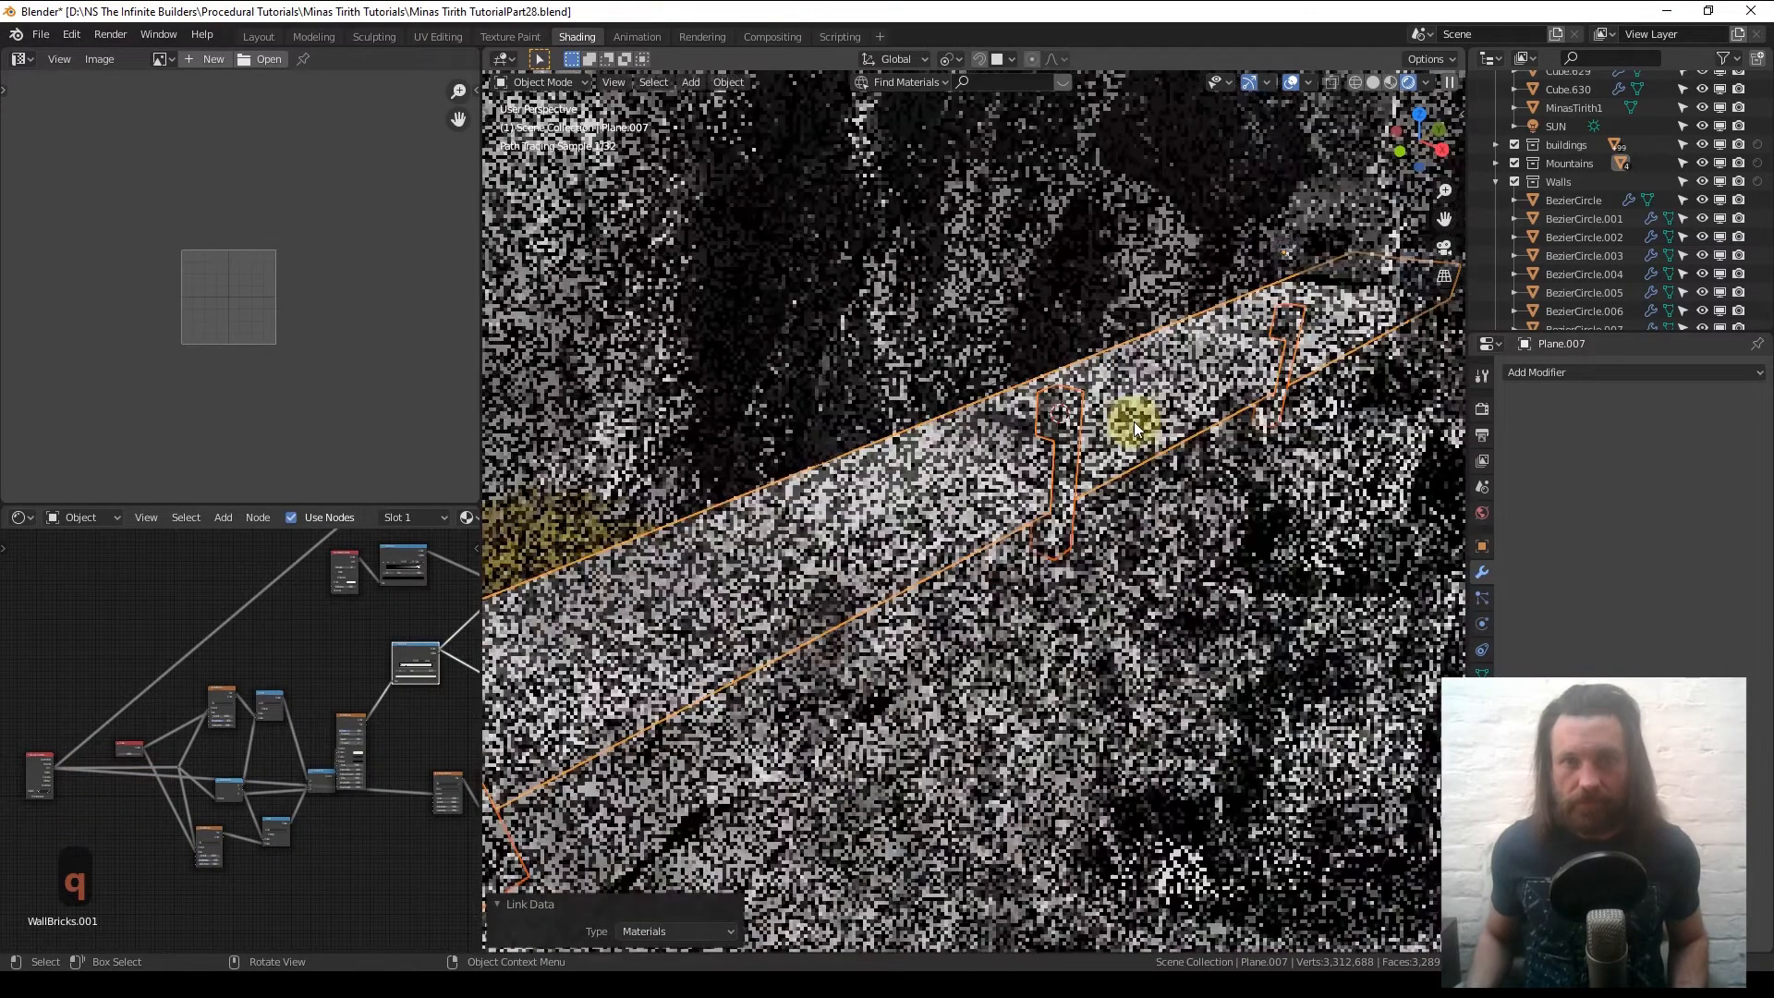
# - Scale the pillars' UVs down uniformly to slightly under half size, with overlays hidden to compare the bricks with the walkway
pyautogui.click(1061, 409)
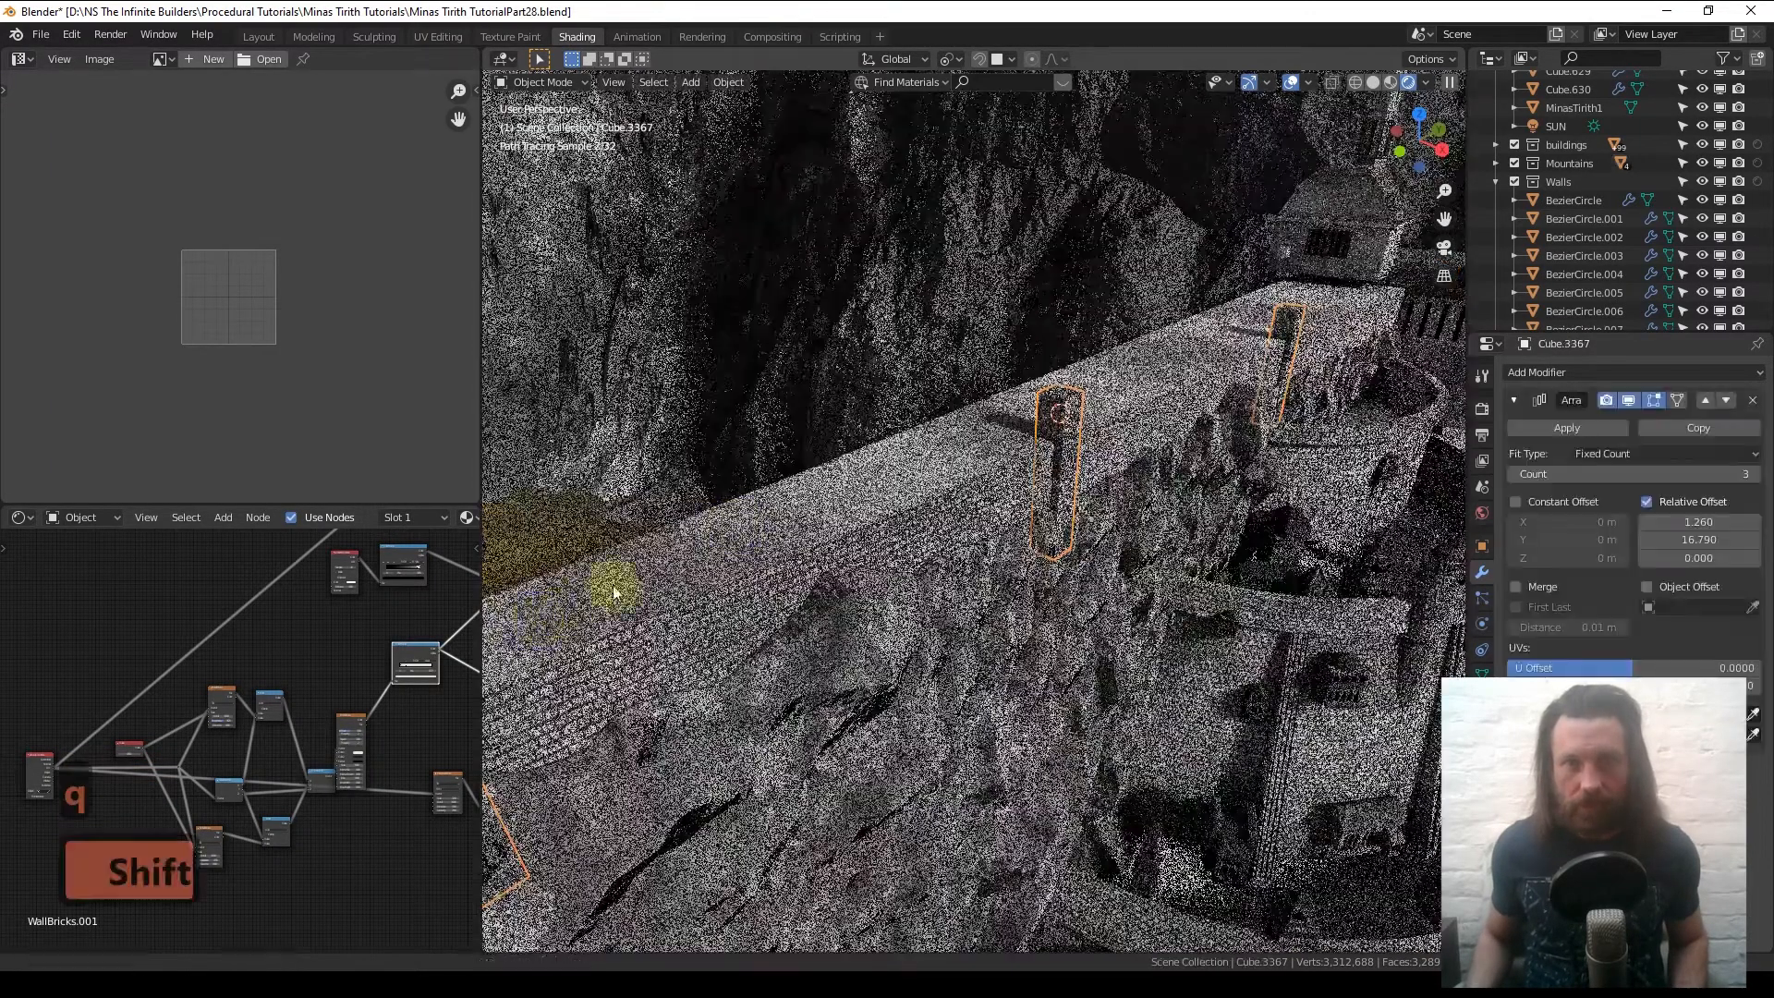
pyautogui.scroll(8, 739, 521)
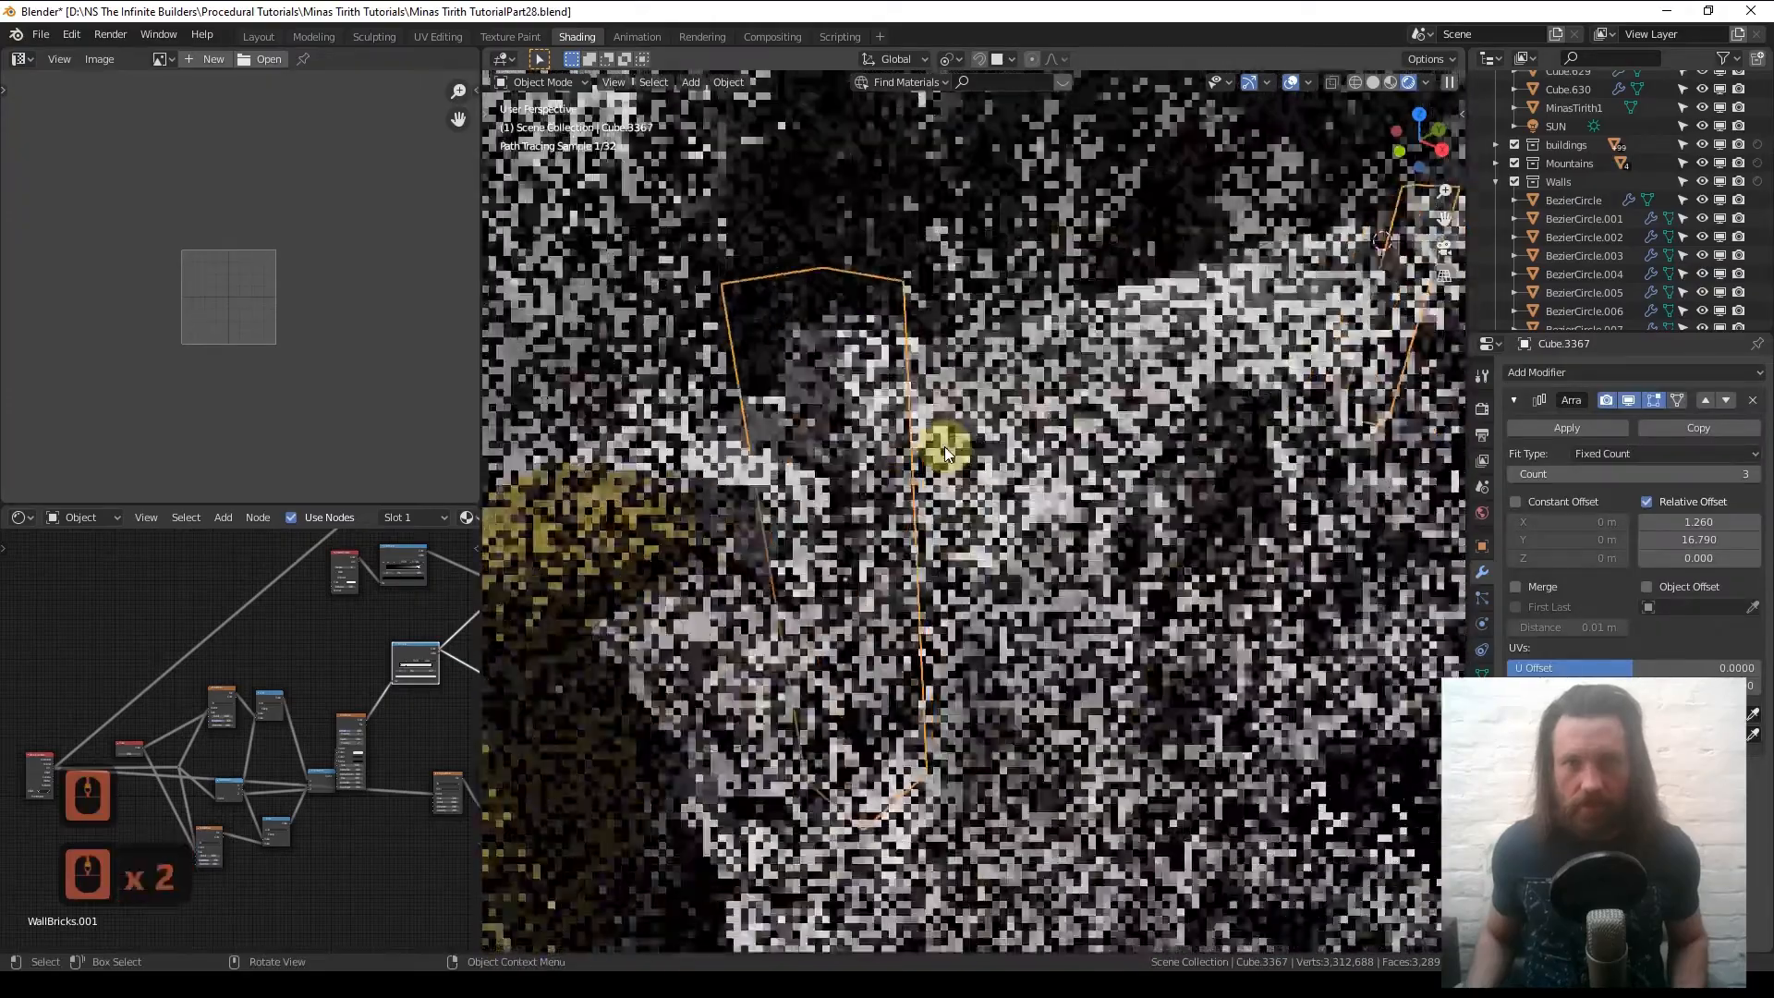
pyautogui.press('Tab')
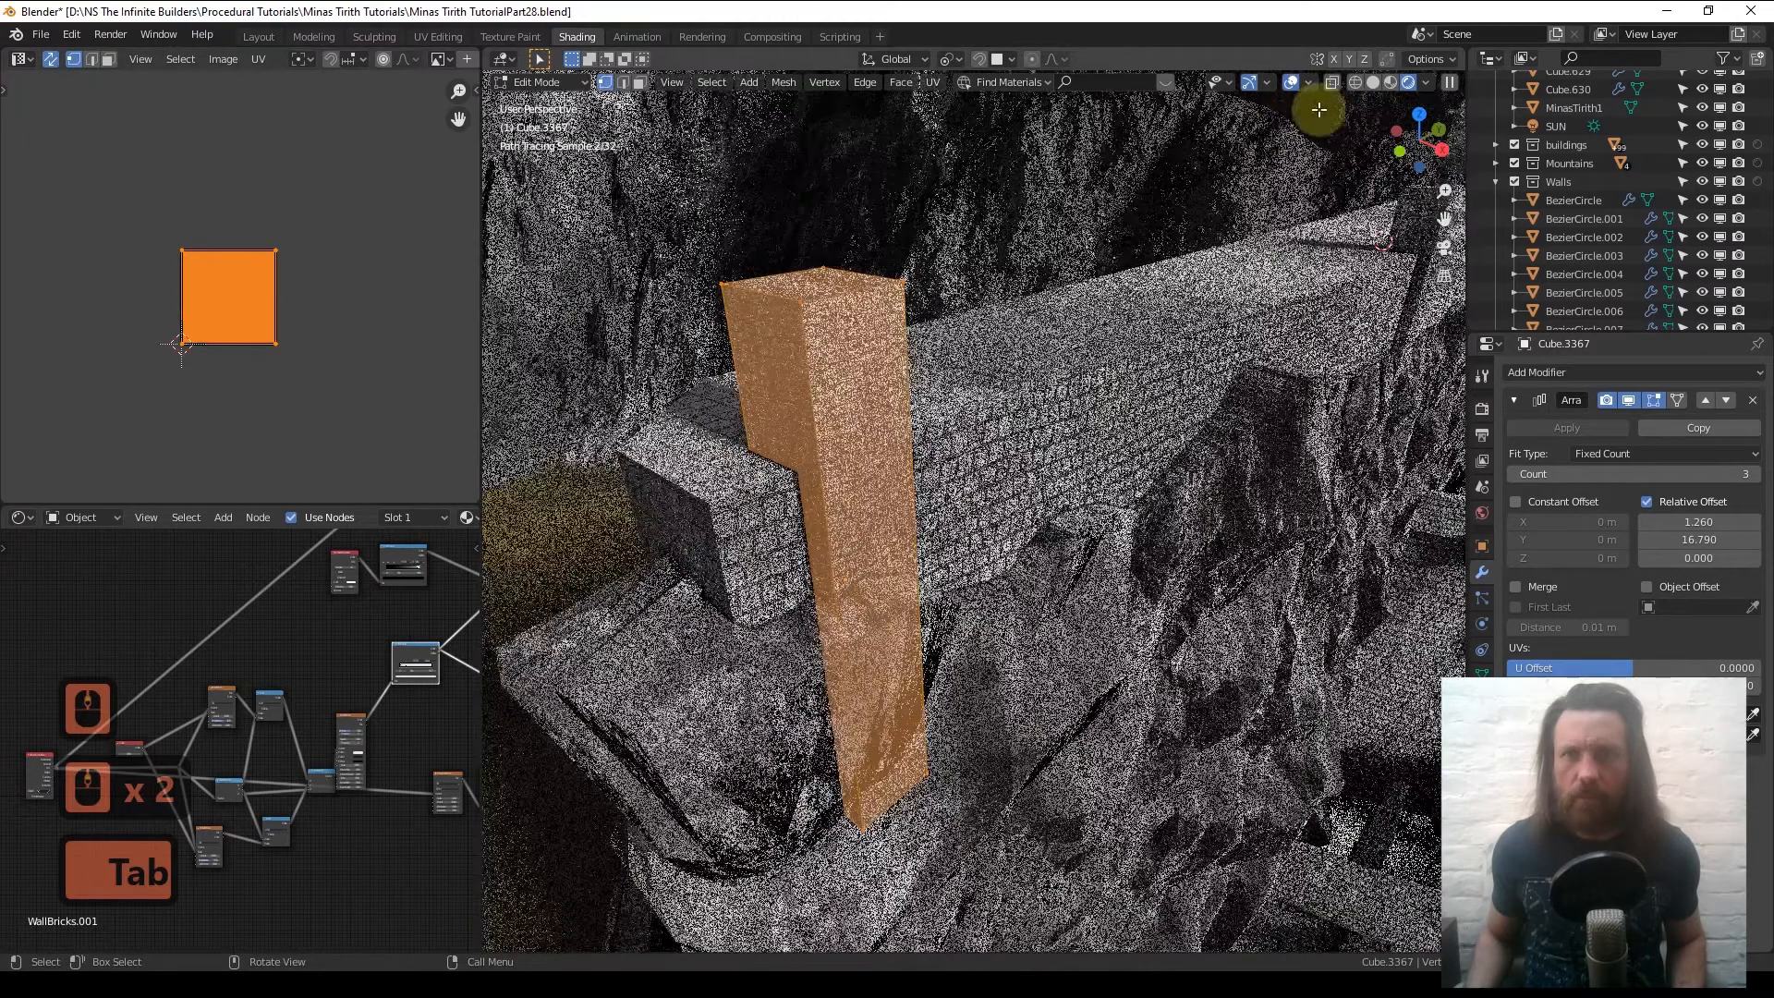
pyautogui.click(1291, 83)
pyautogui.press('s')
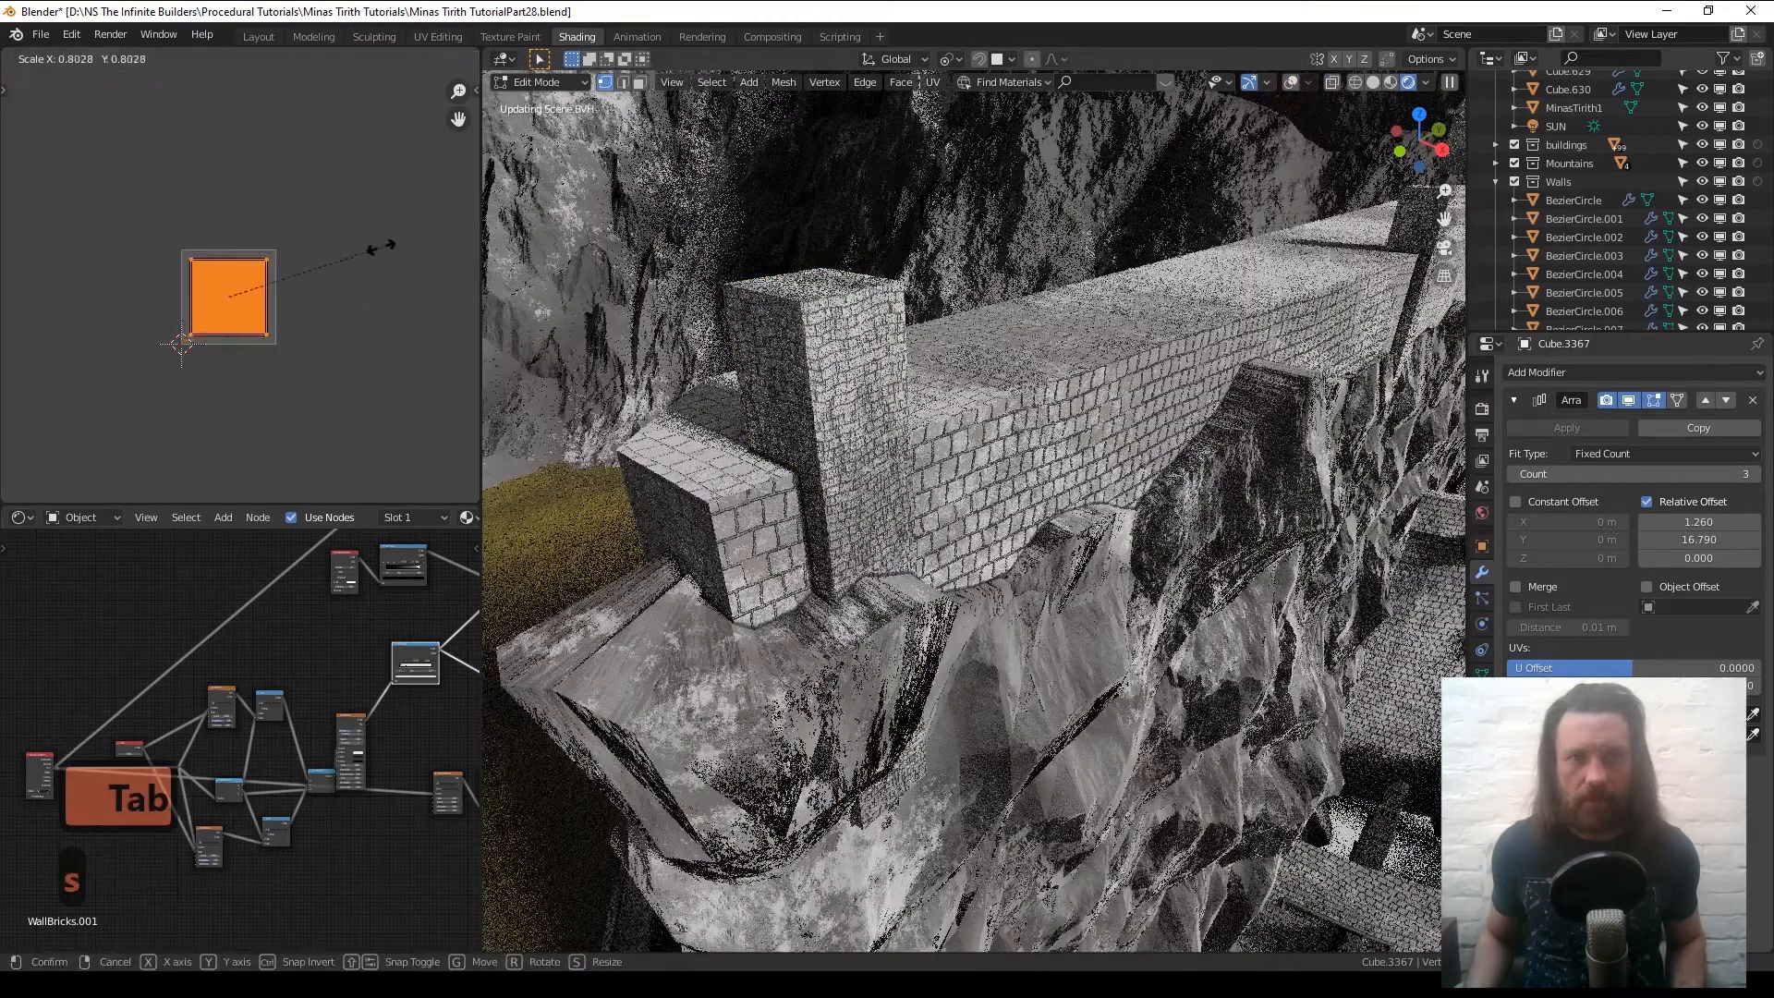
pyautogui.click(355, 260)
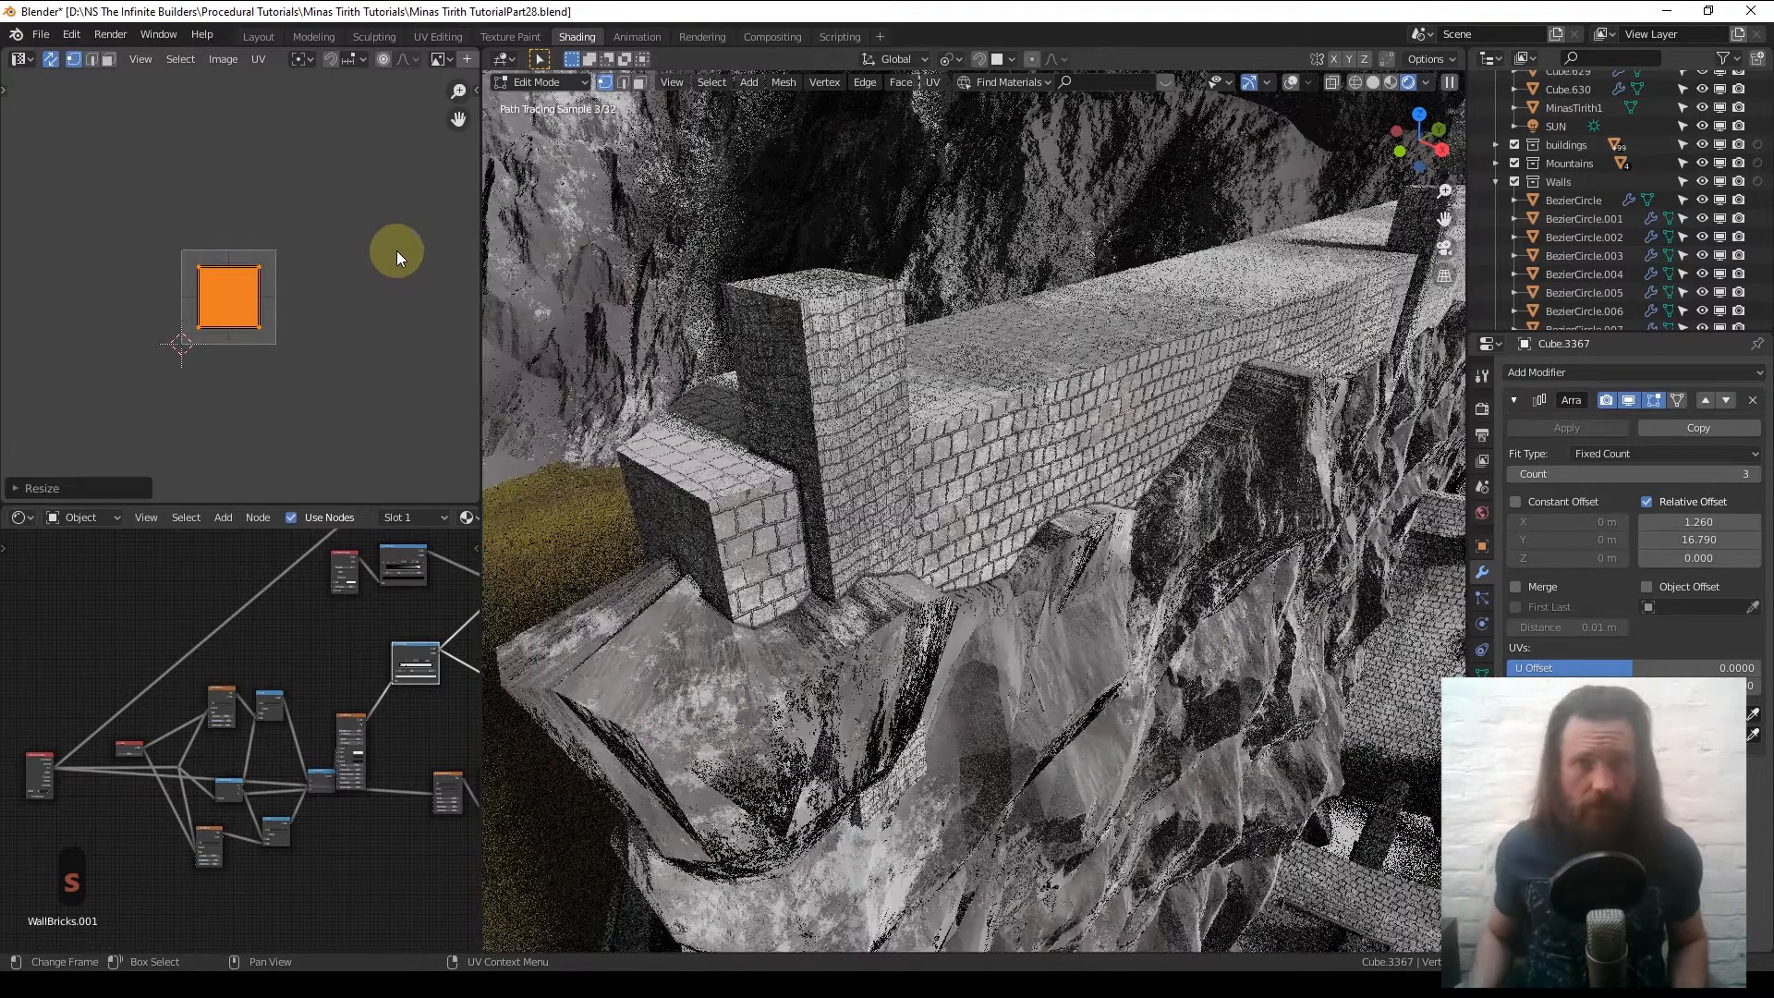
pyautogui.press('s')
pyautogui.click(351, 268)
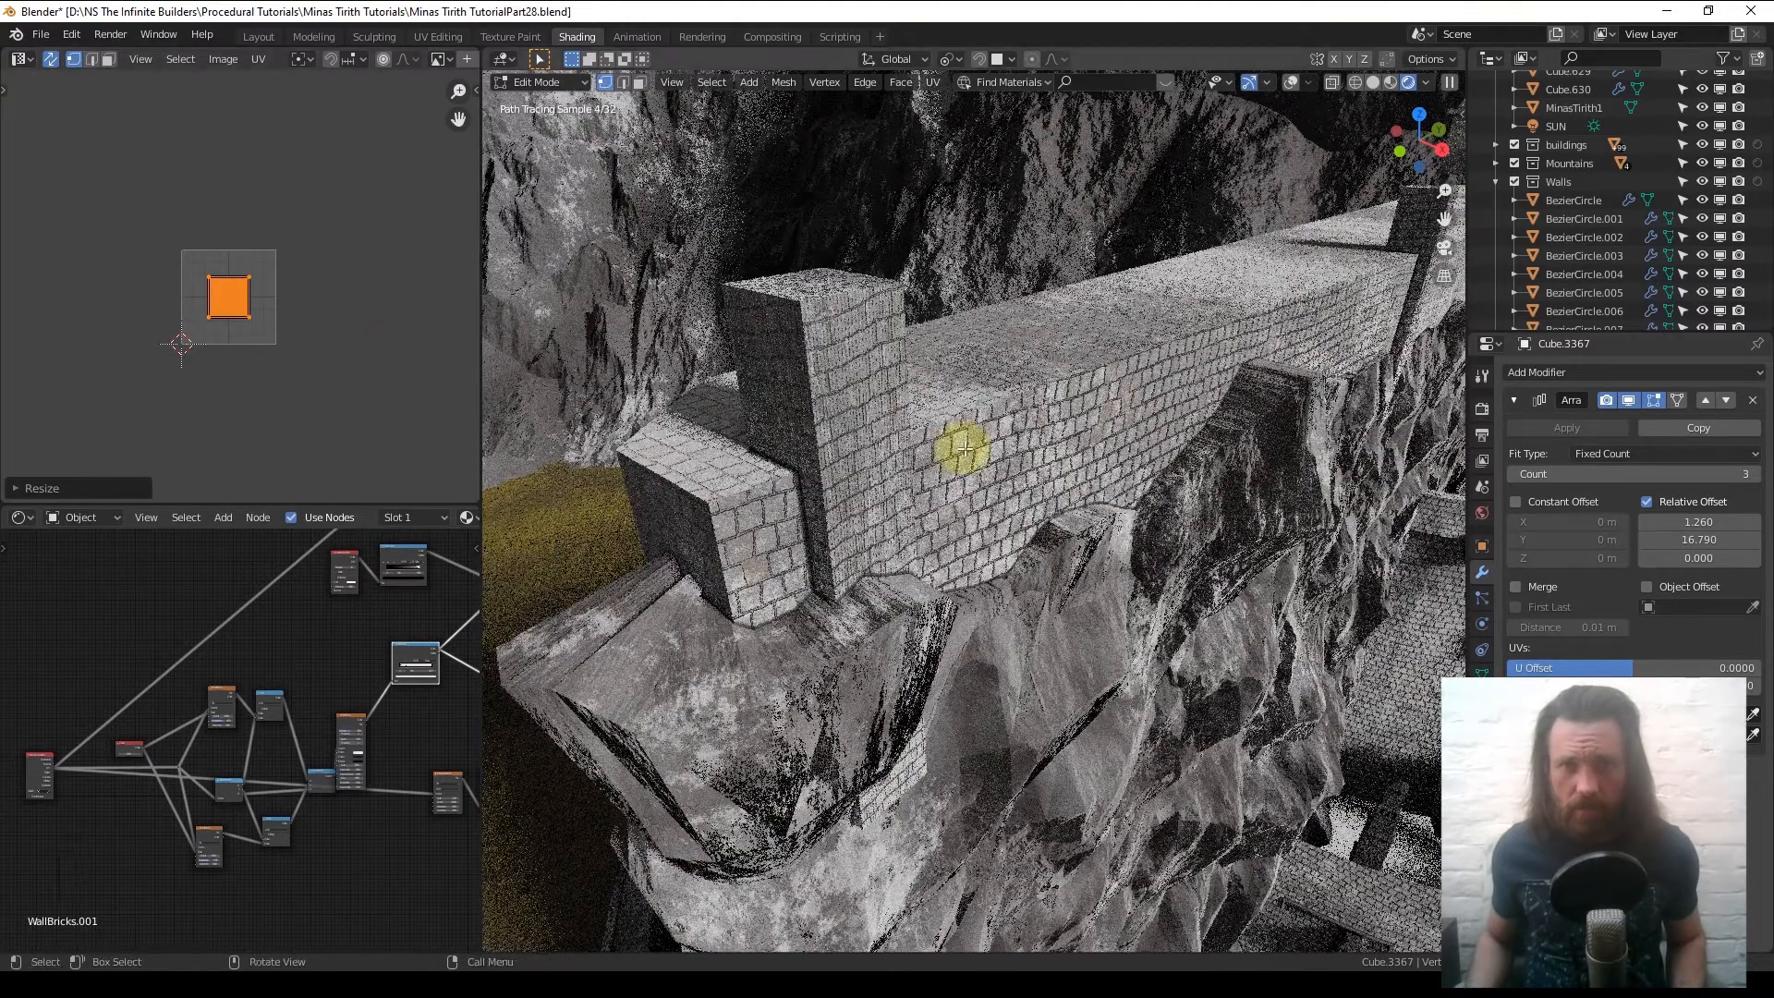
# - Narrow the pillars' UVs along X to about a fifth of their width so the brick proportions match the walkway
pyautogui.scroll(2, 876, 436)
pyautogui.scroll(3, 872, 436)
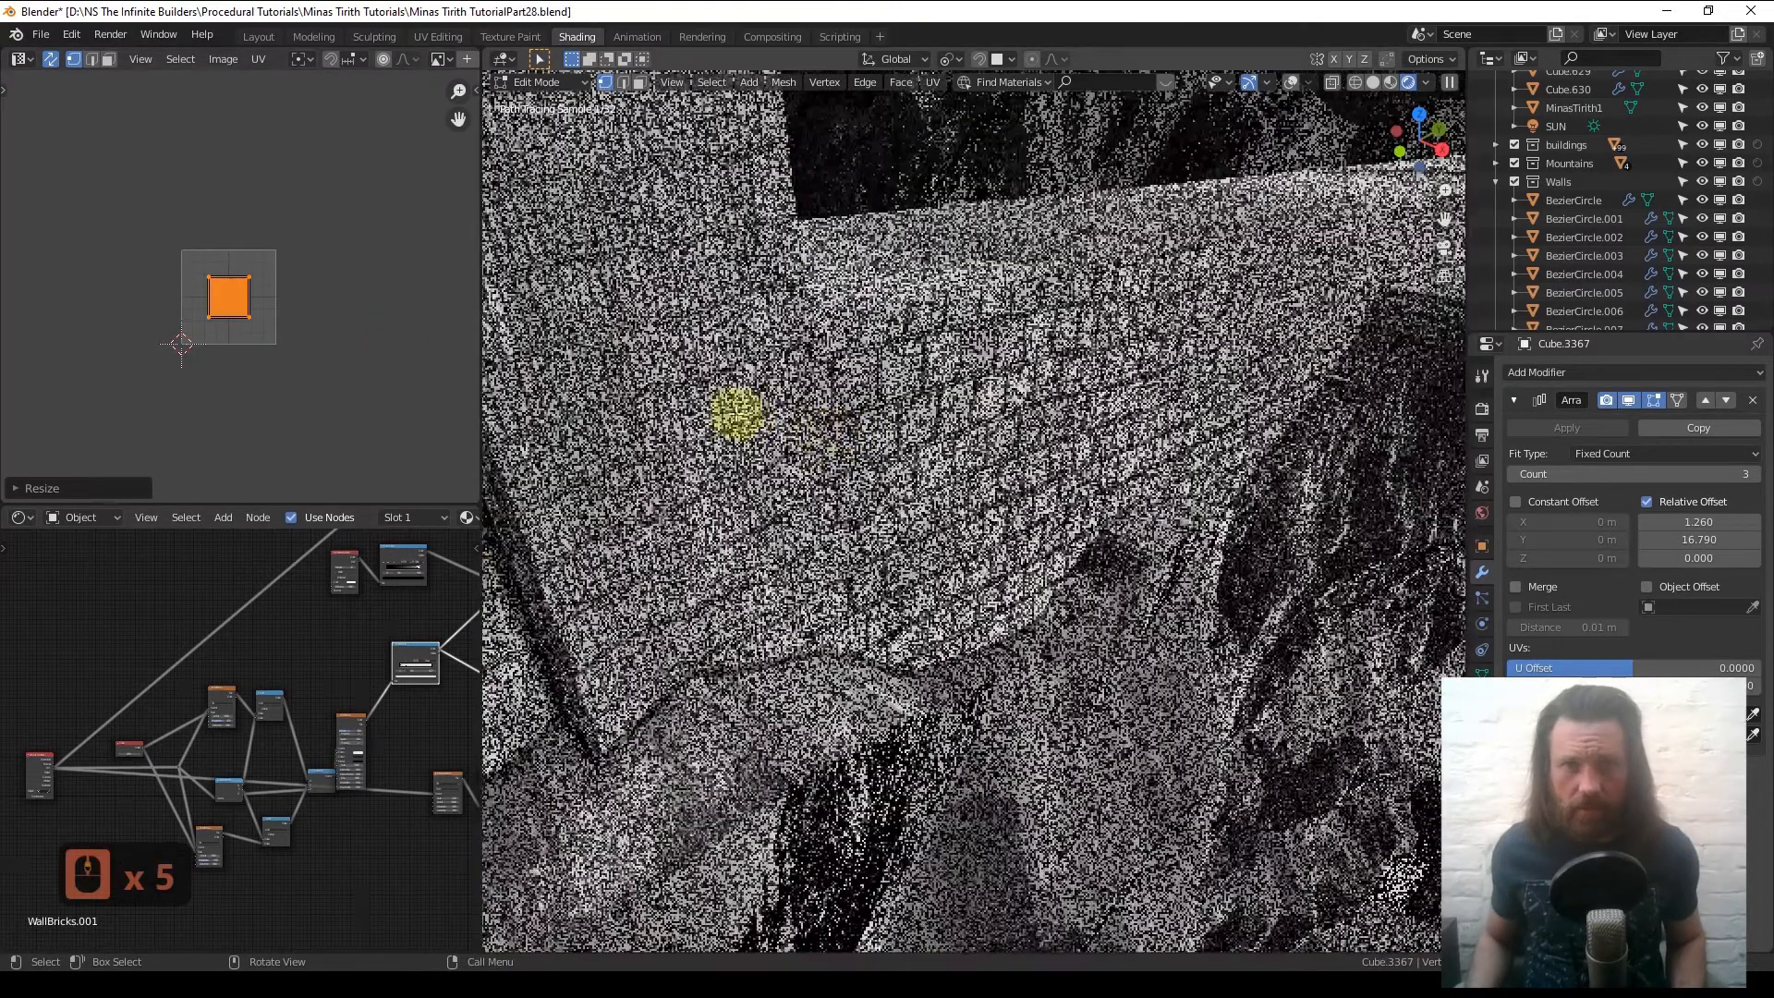
pyautogui.press('s')
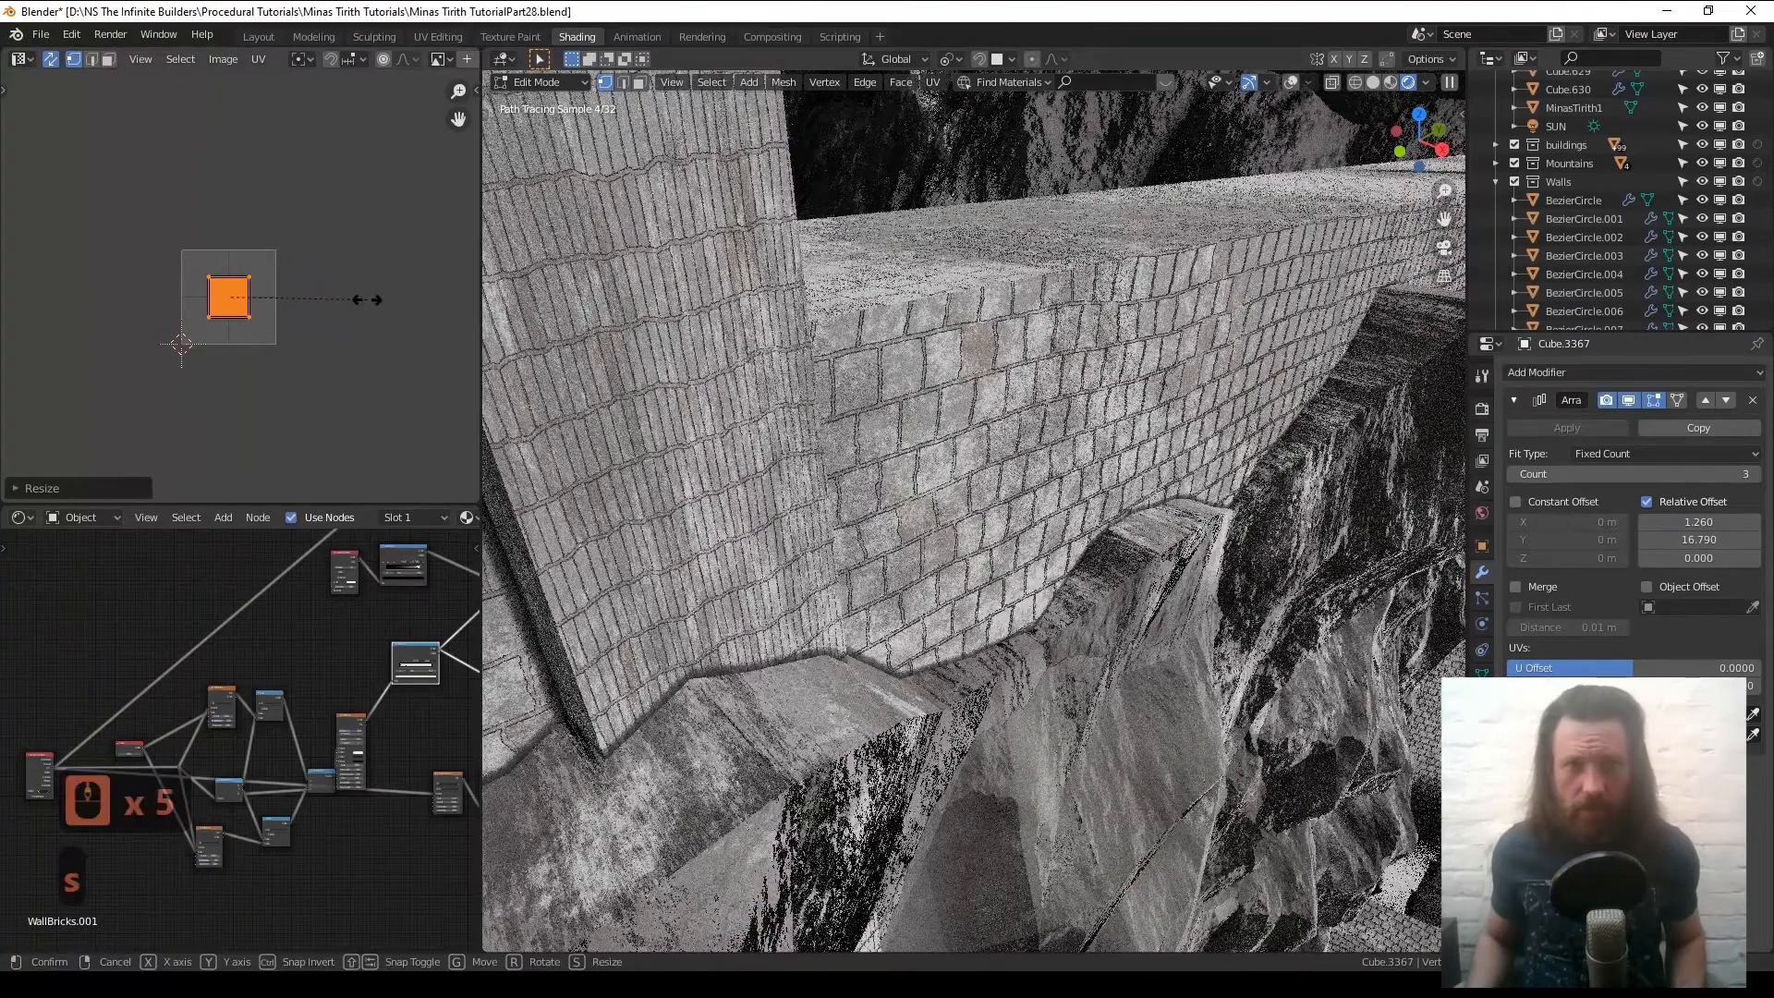
pyautogui.press('x')
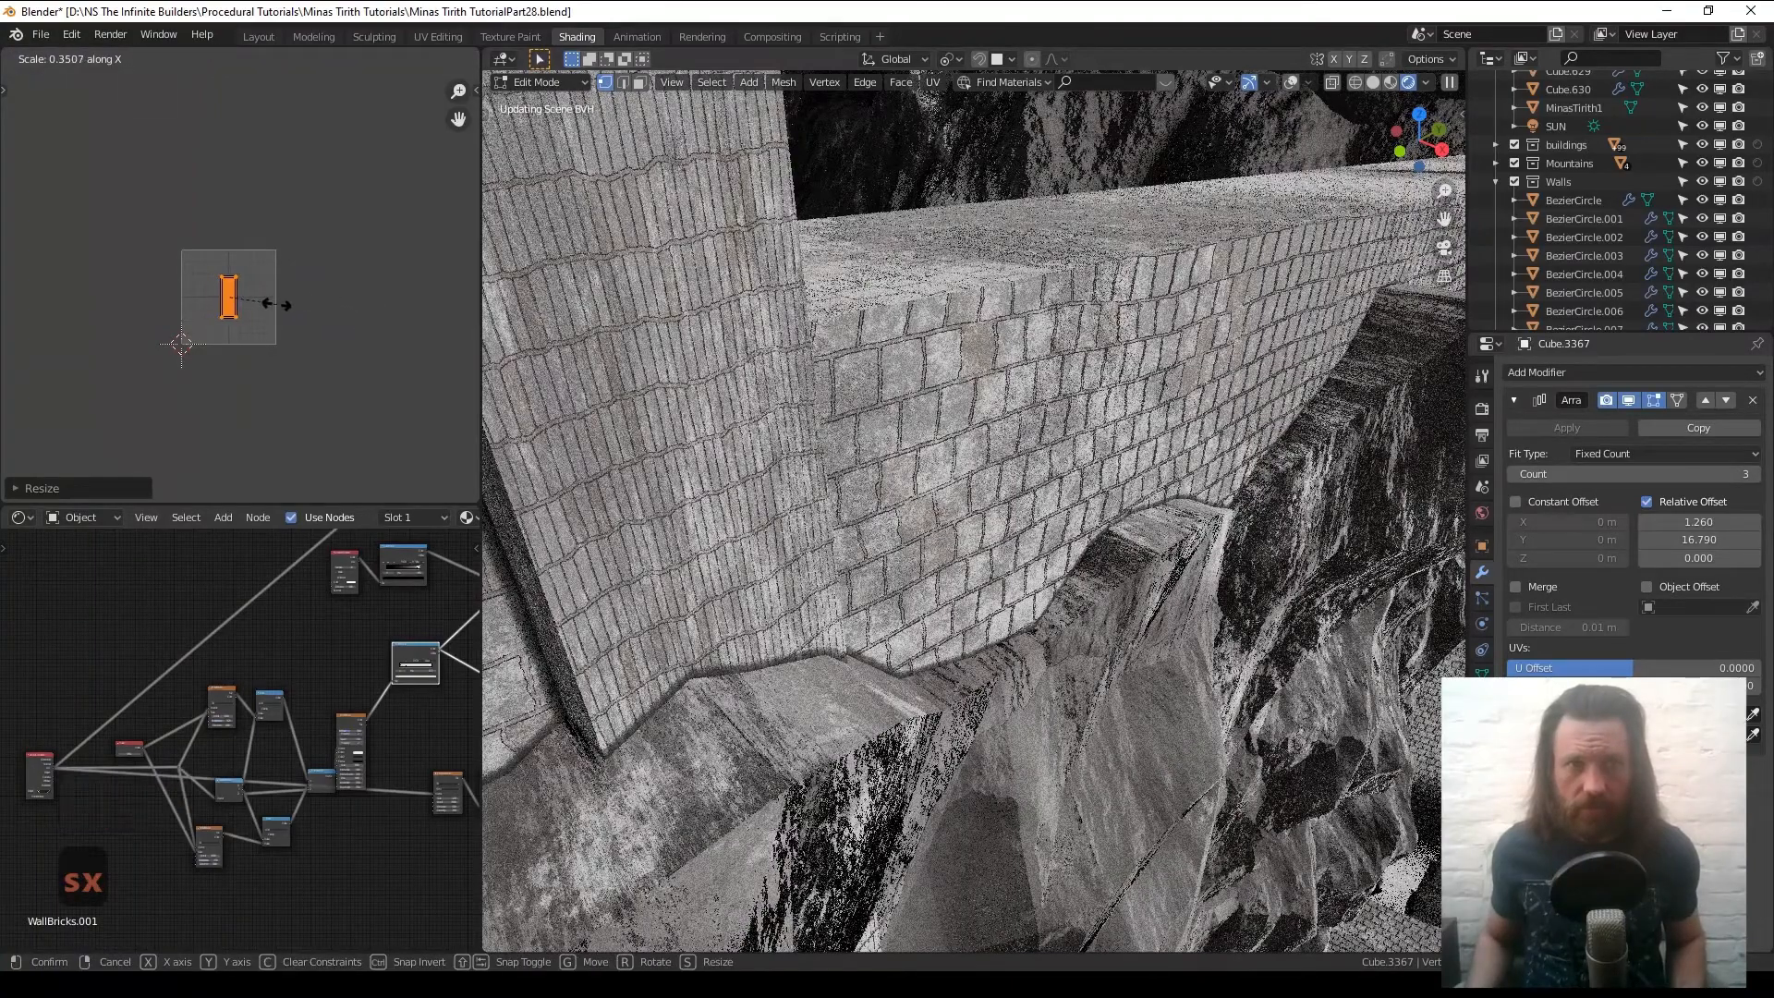
pyautogui.click(266, 306)
pyautogui.scroll(7, 263, 306)
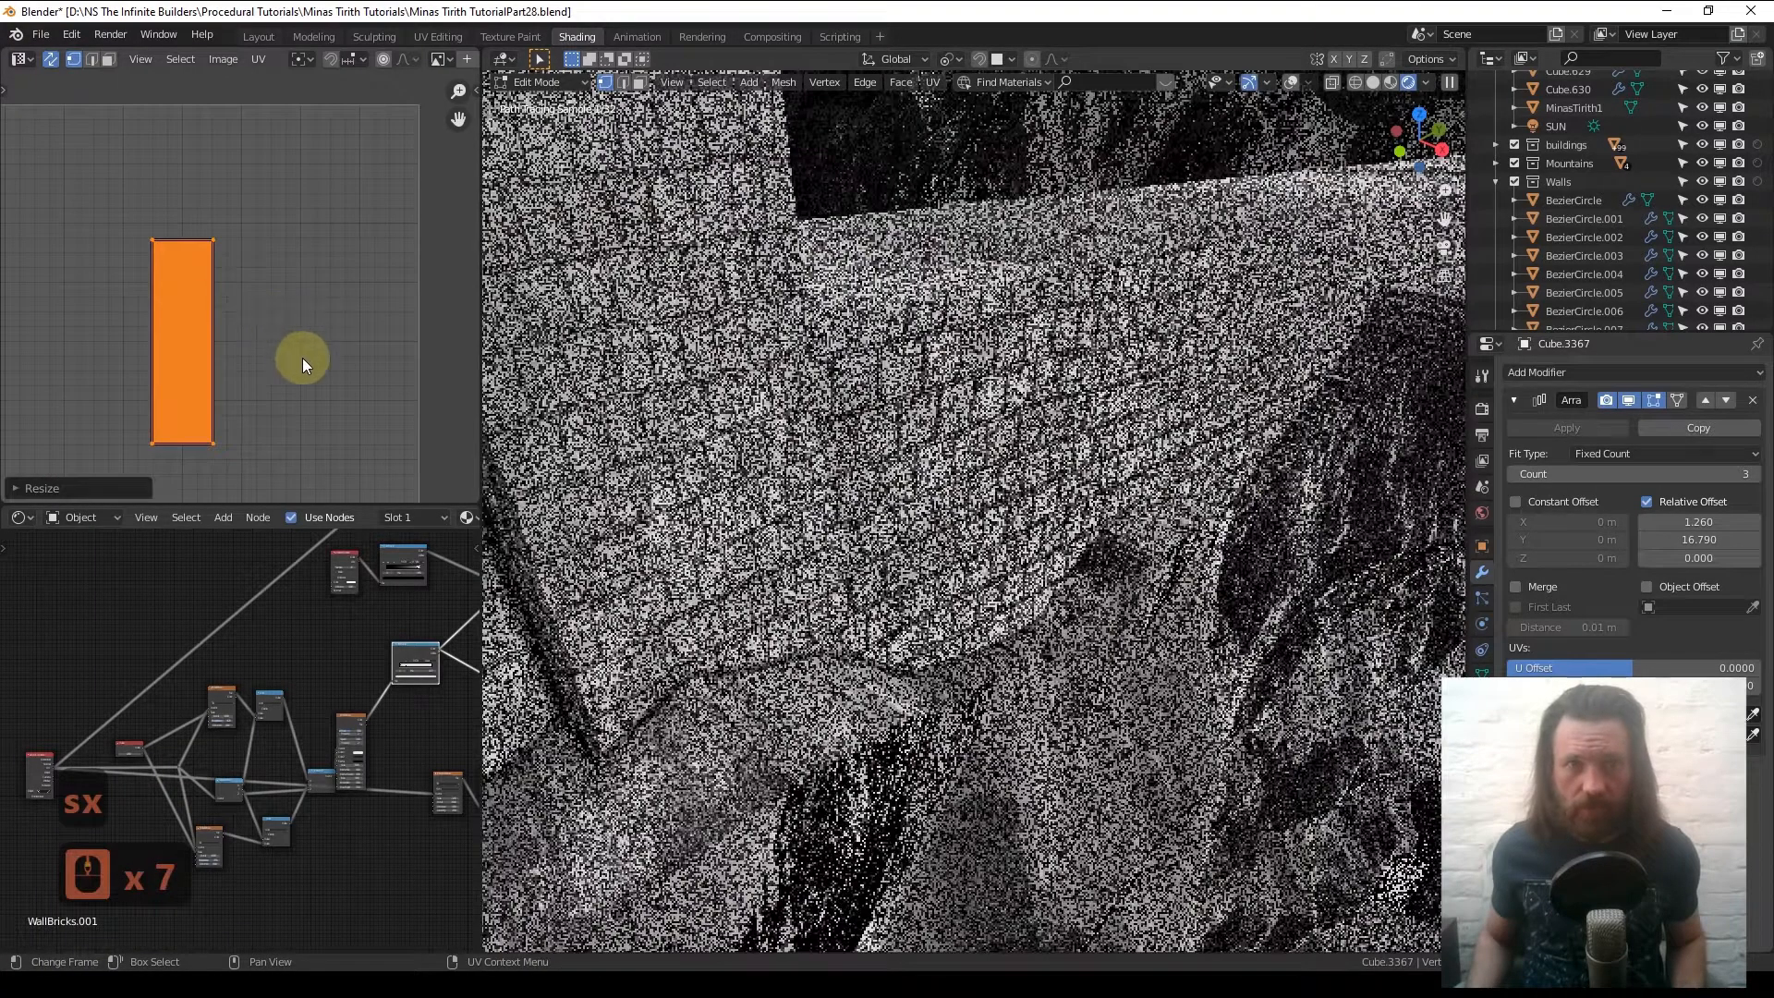
pyautogui.press('s')
pyautogui.press('x')
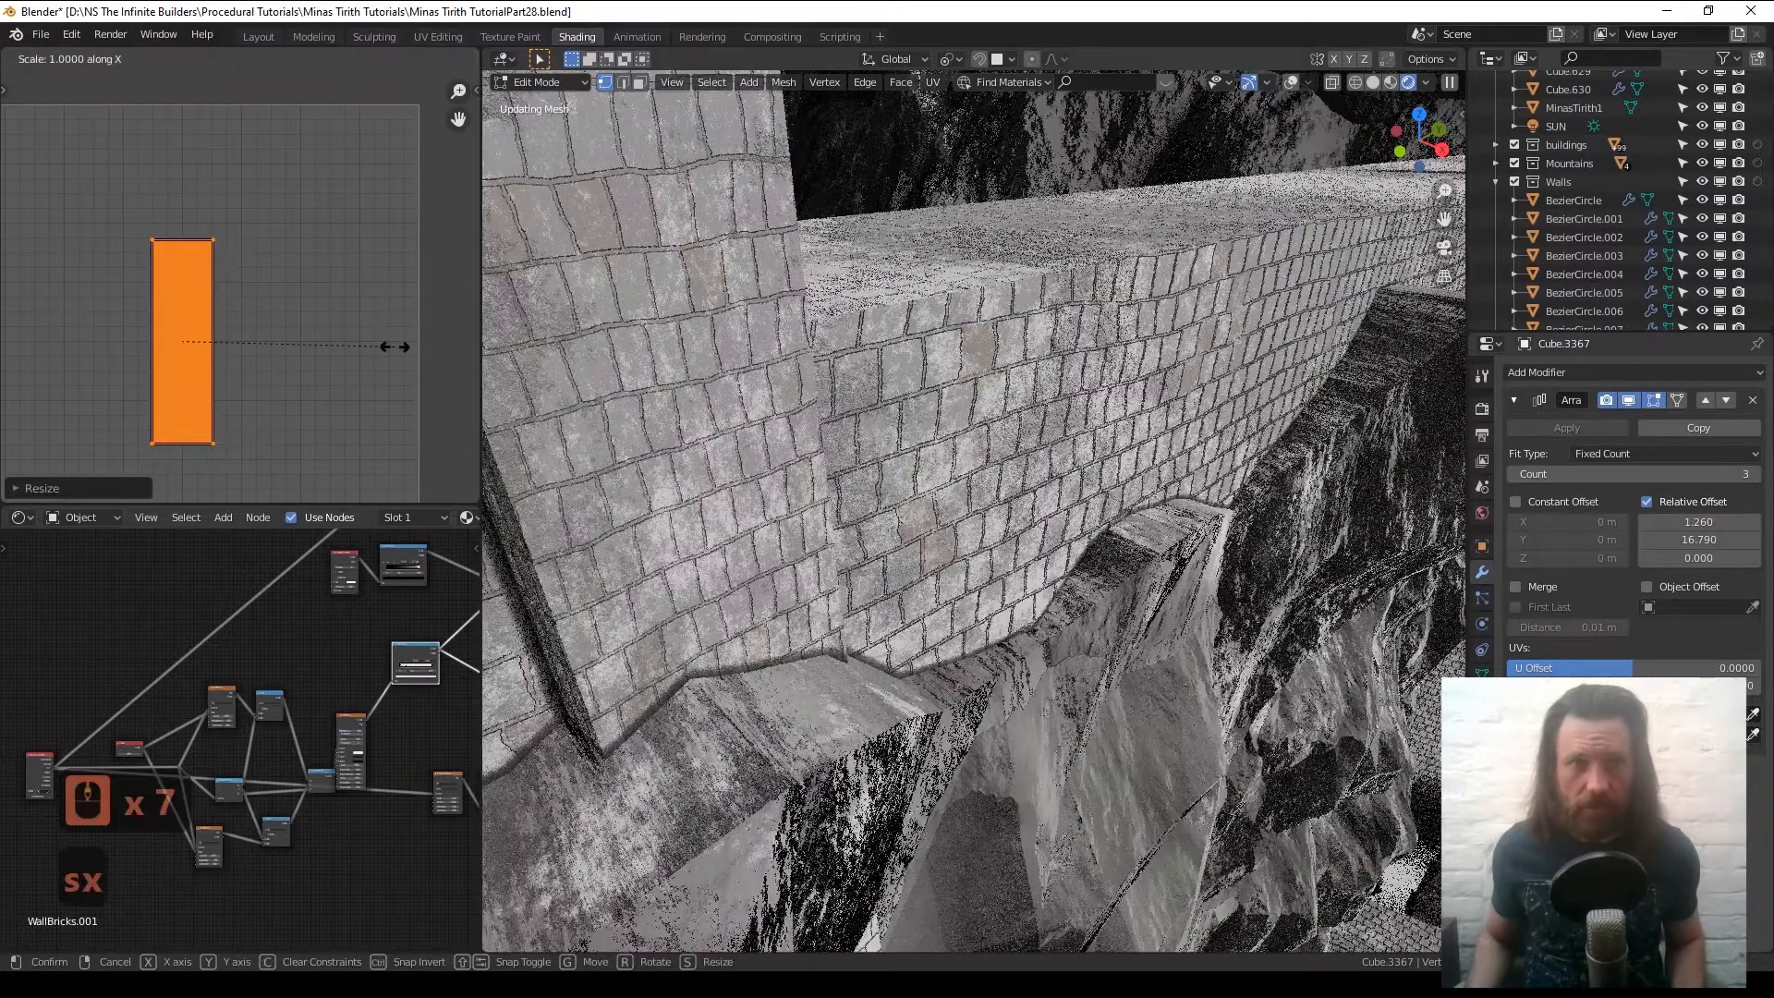
pyautogui.click(316, 345)
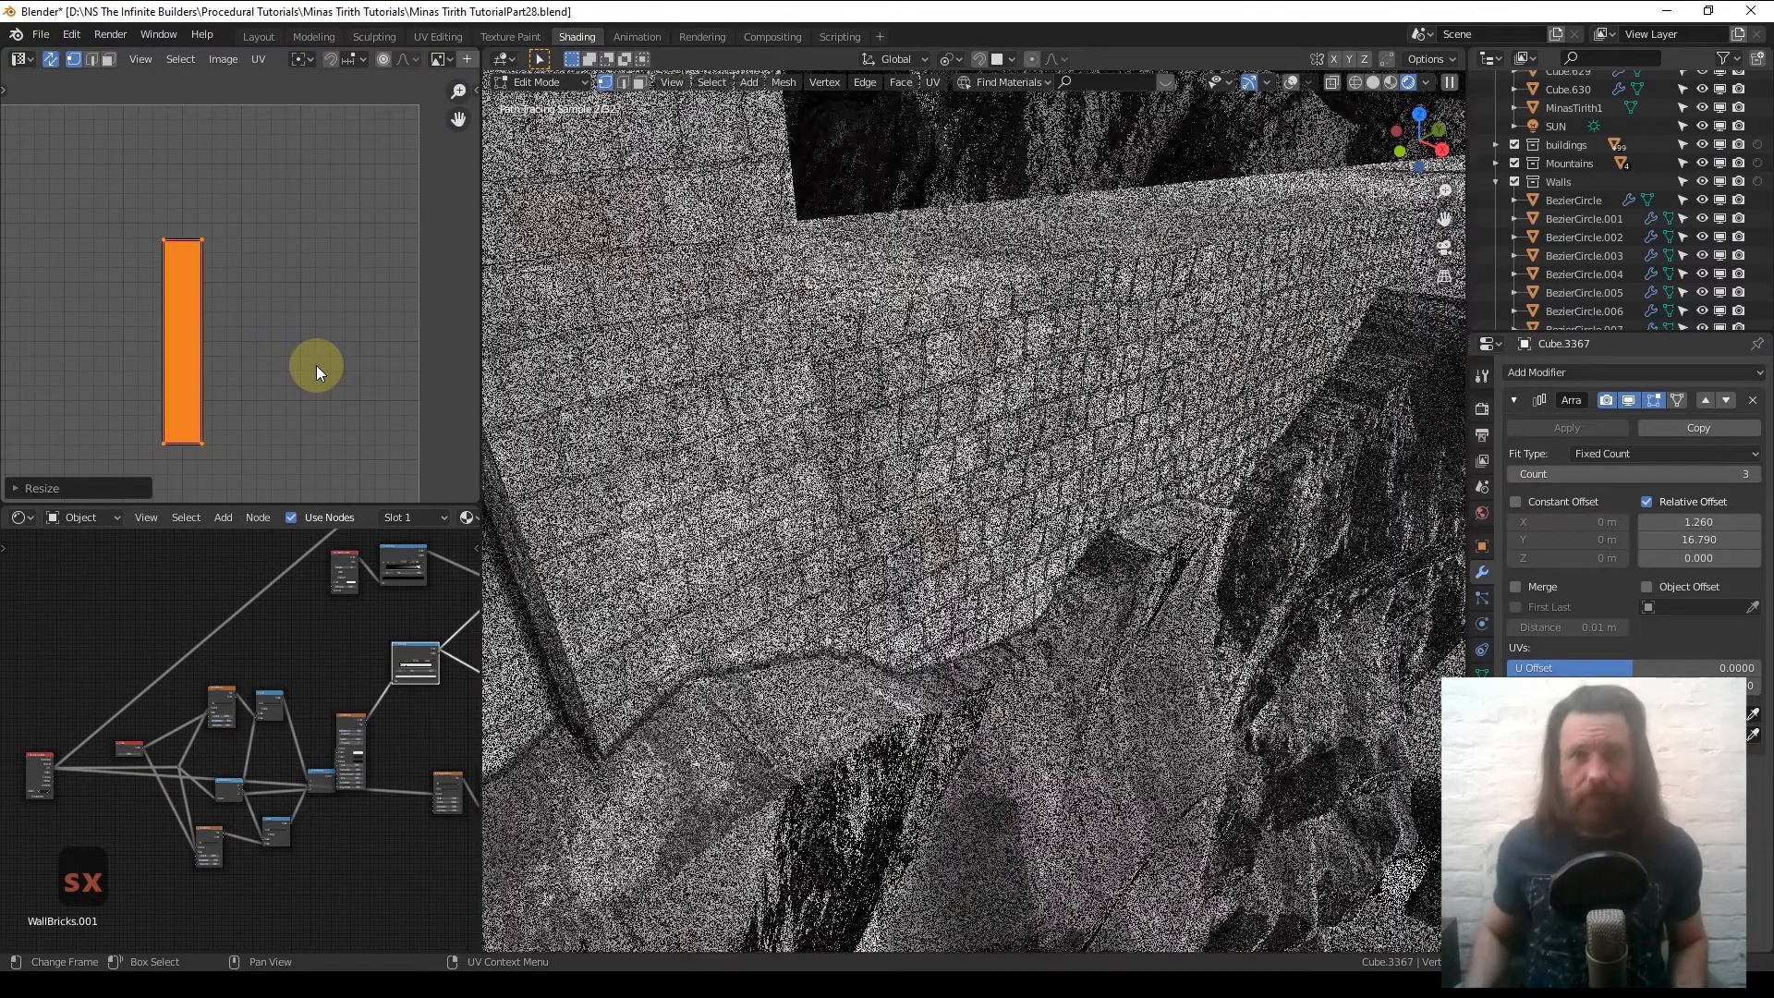
# - Return the pillars to Object Mode and check their bricks against the walkway from farther away
pyautogui.press('Tab')
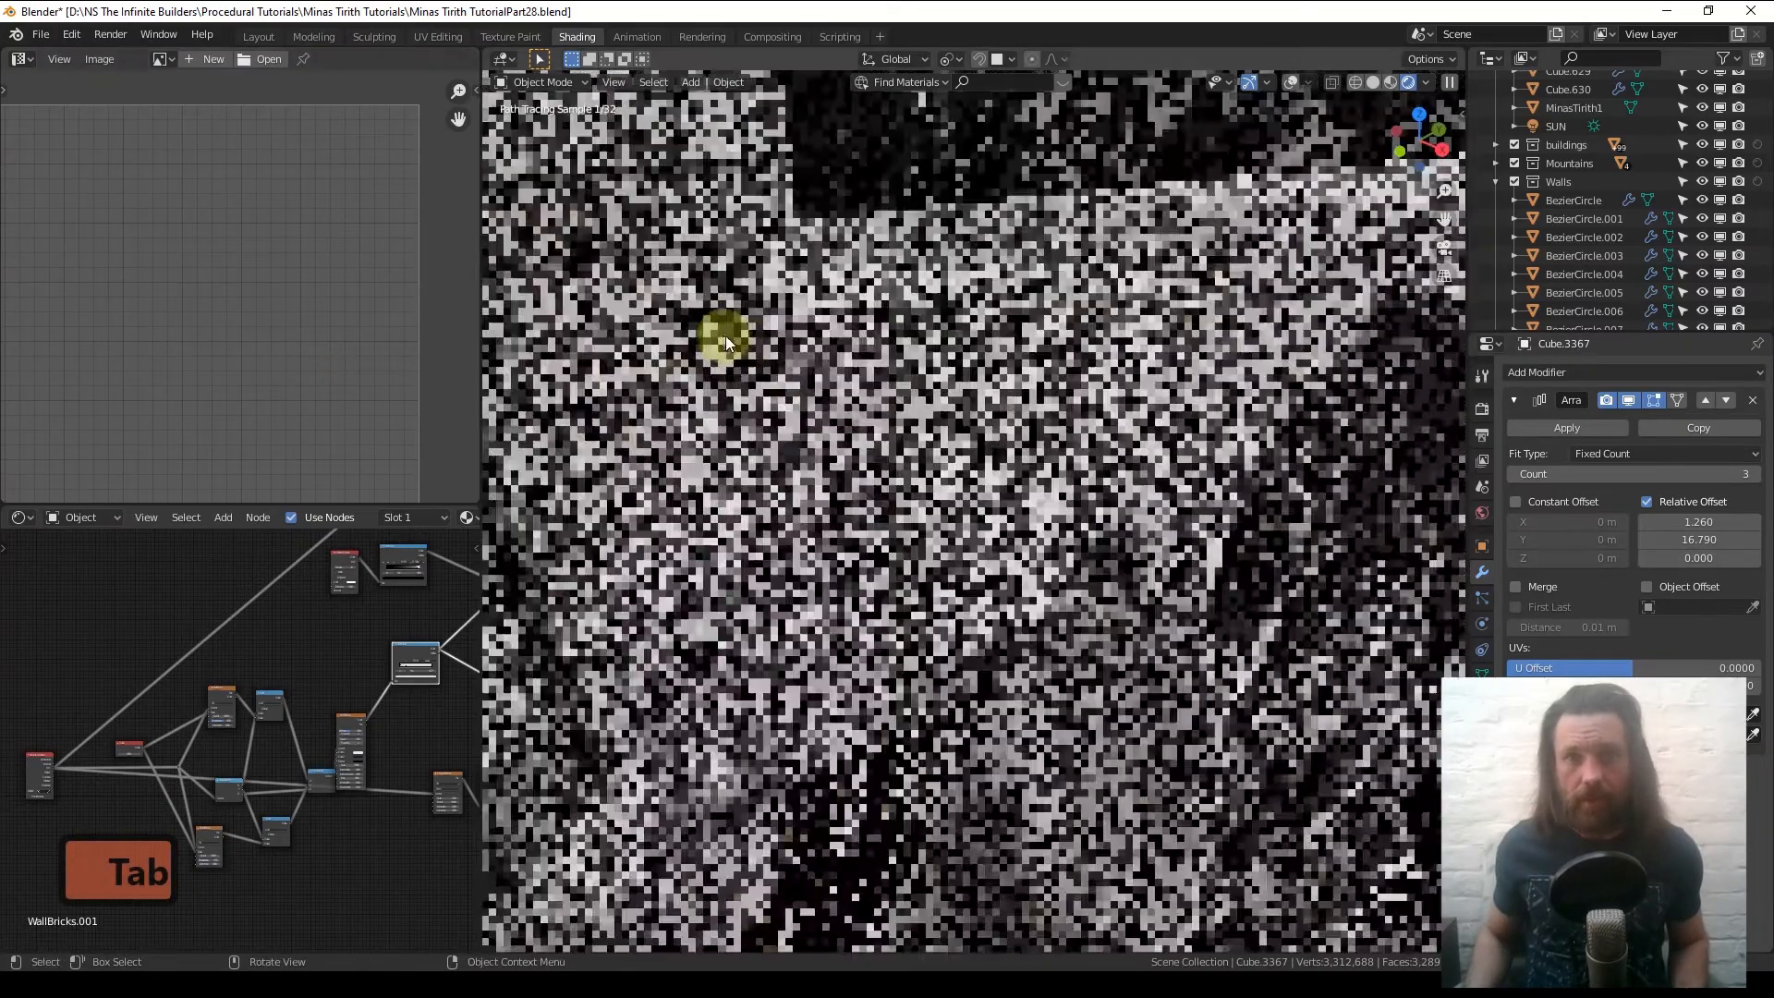
pyautogui.scroll(8, 724, 336)
pyautogui.keyDown('shift'); pyautogui.moveTo(698, 333); pyautogui.dragTo(723, 413, button='middle'); pyautogui.keyUp('shift')
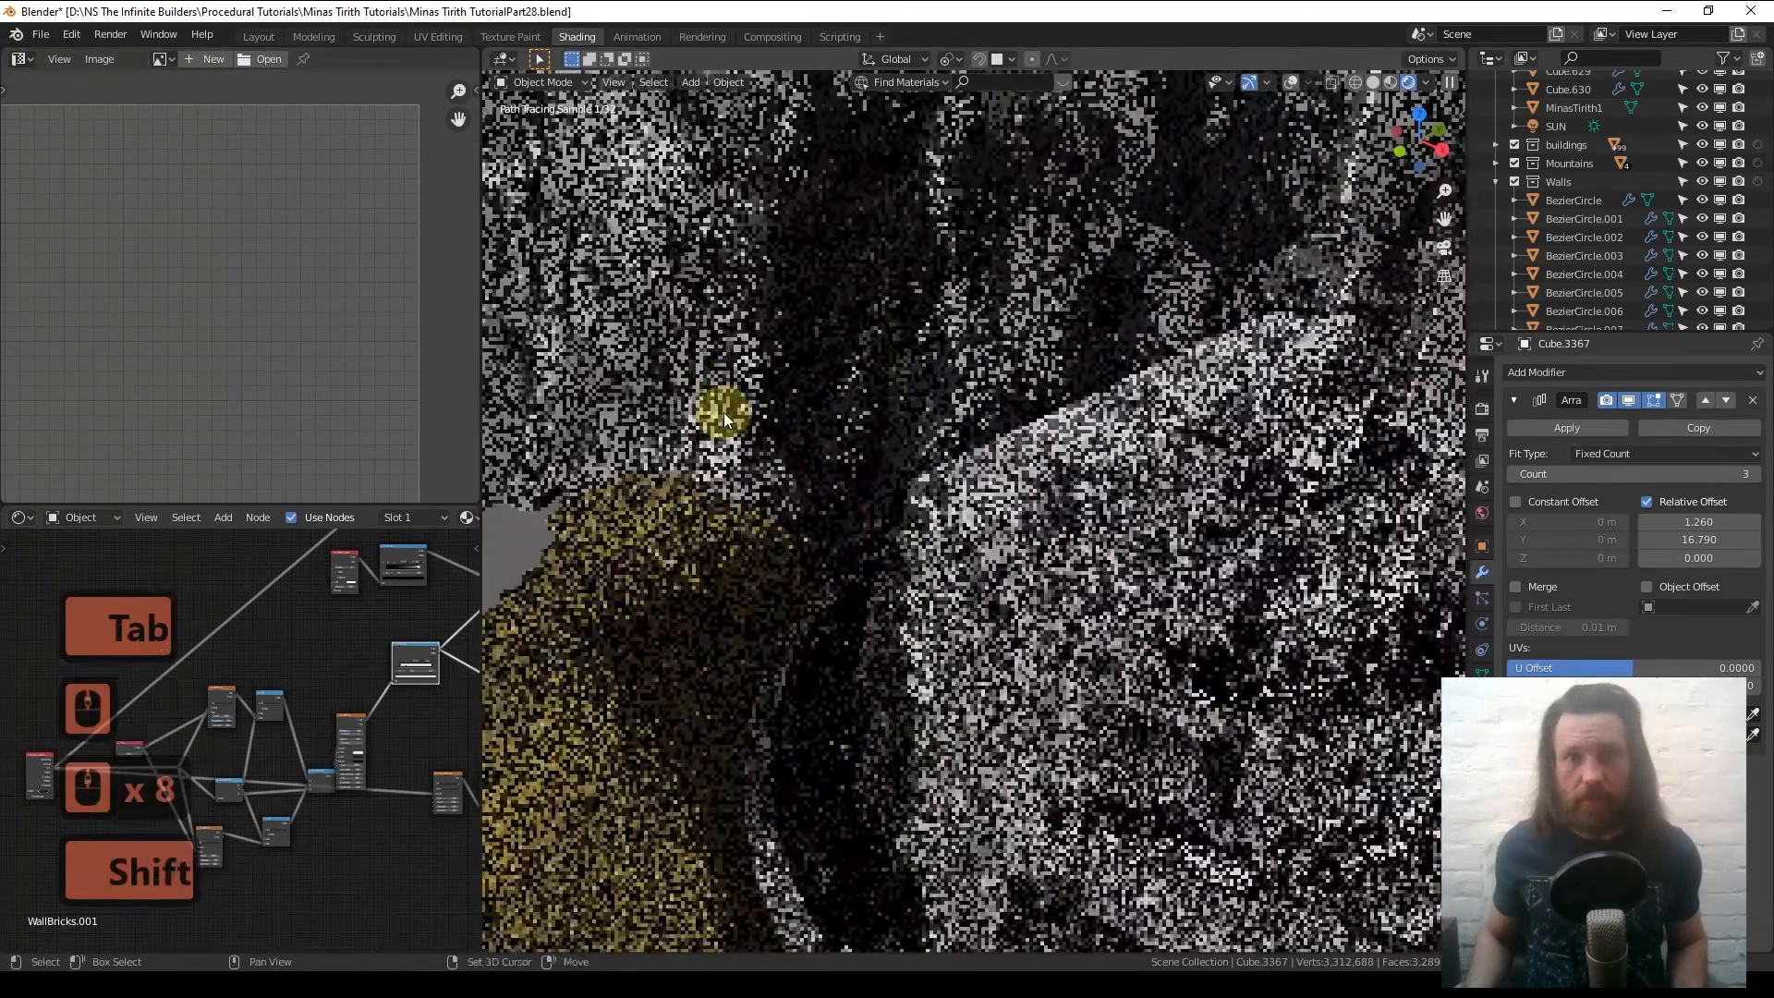
pyautogui.keyDown('shift'); pyautogui.moveTo(1054, 567); pyautogui.dragTo(868, 481, button='middle'); pyautogui.keyUp('shift')
pyautogui.scroll(2, 868, 480)
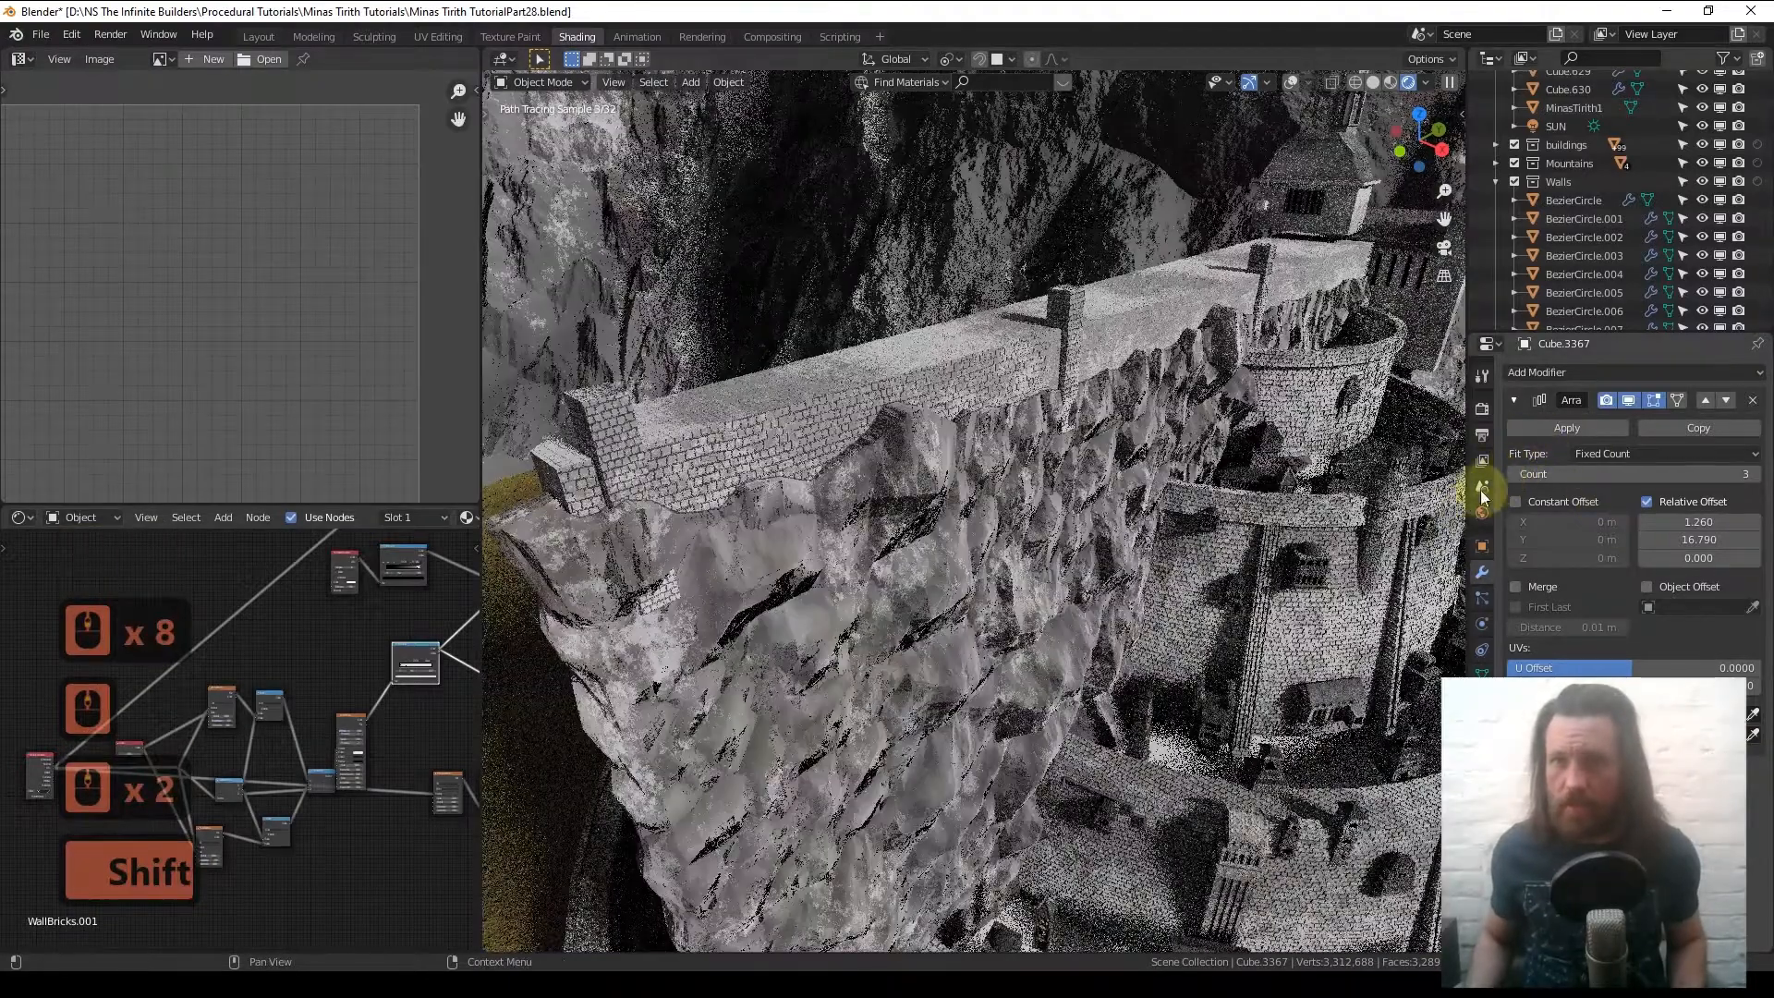
# - Turn the viewport overlays back on and apply all transforms to the arrayed pillars (Cube.3367)
pyautogui.click(1561, 372)
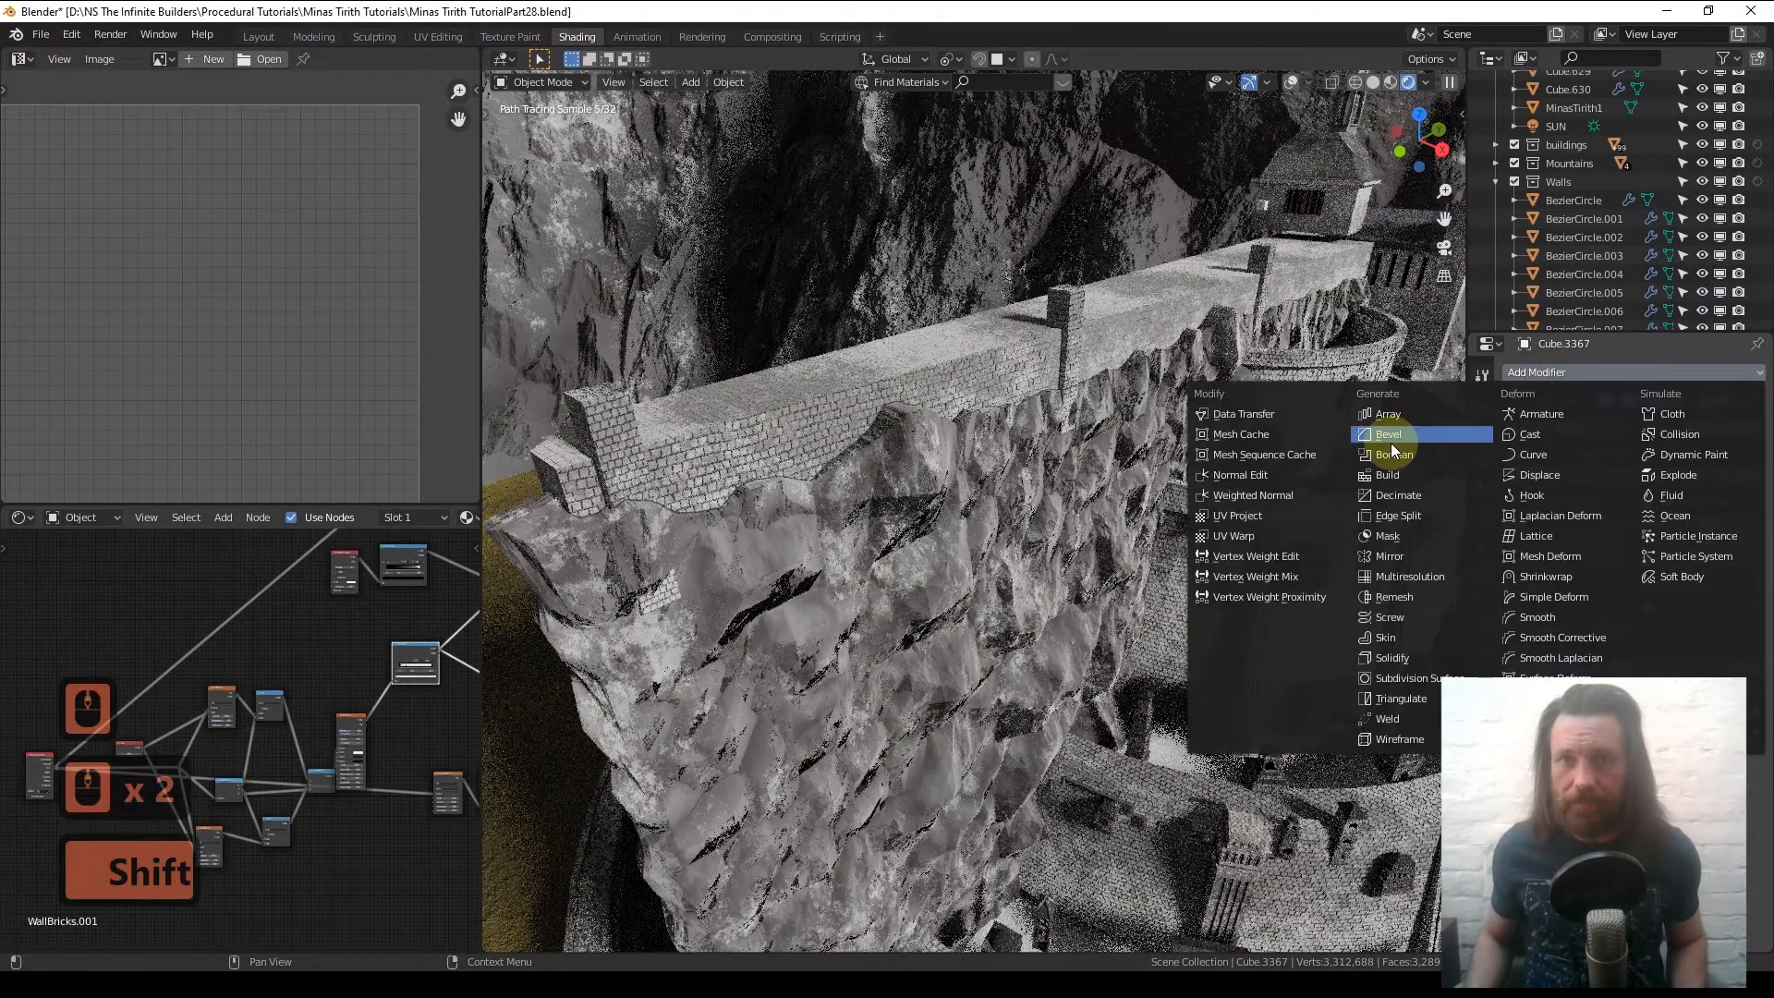
pyautogui.click(1389, 415)
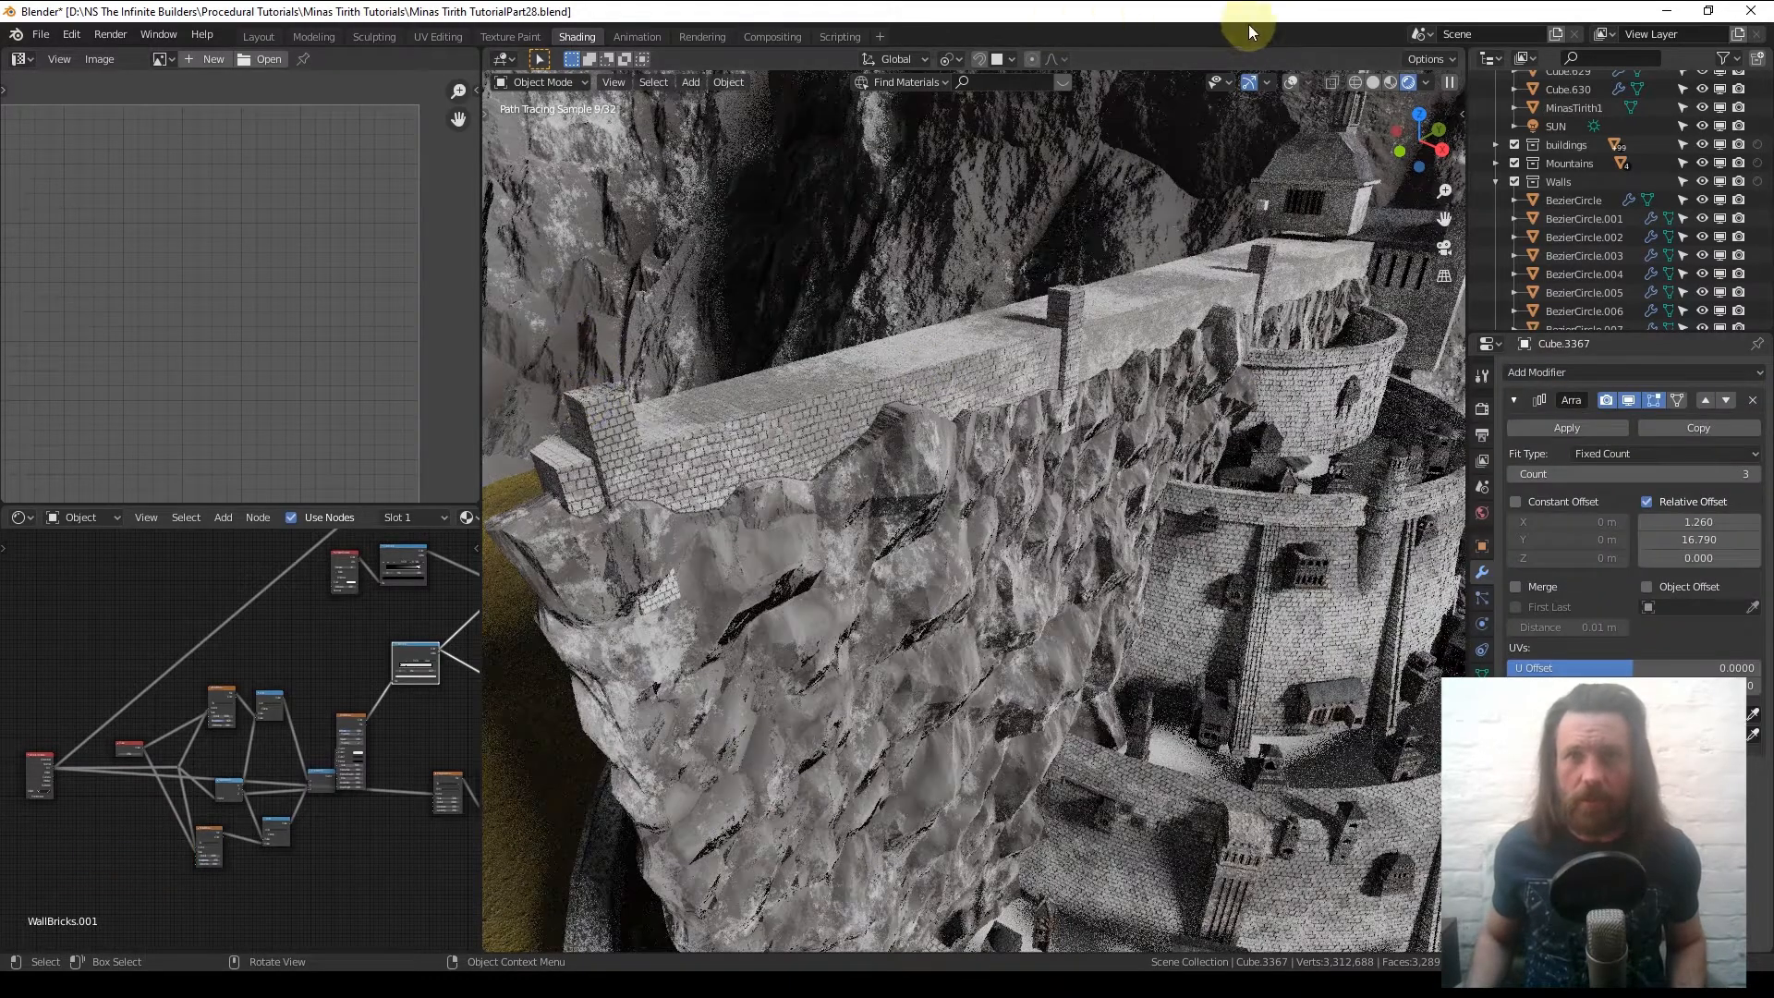
pyautogui.click(1289, 91)
pyautogui.click(571, 493)
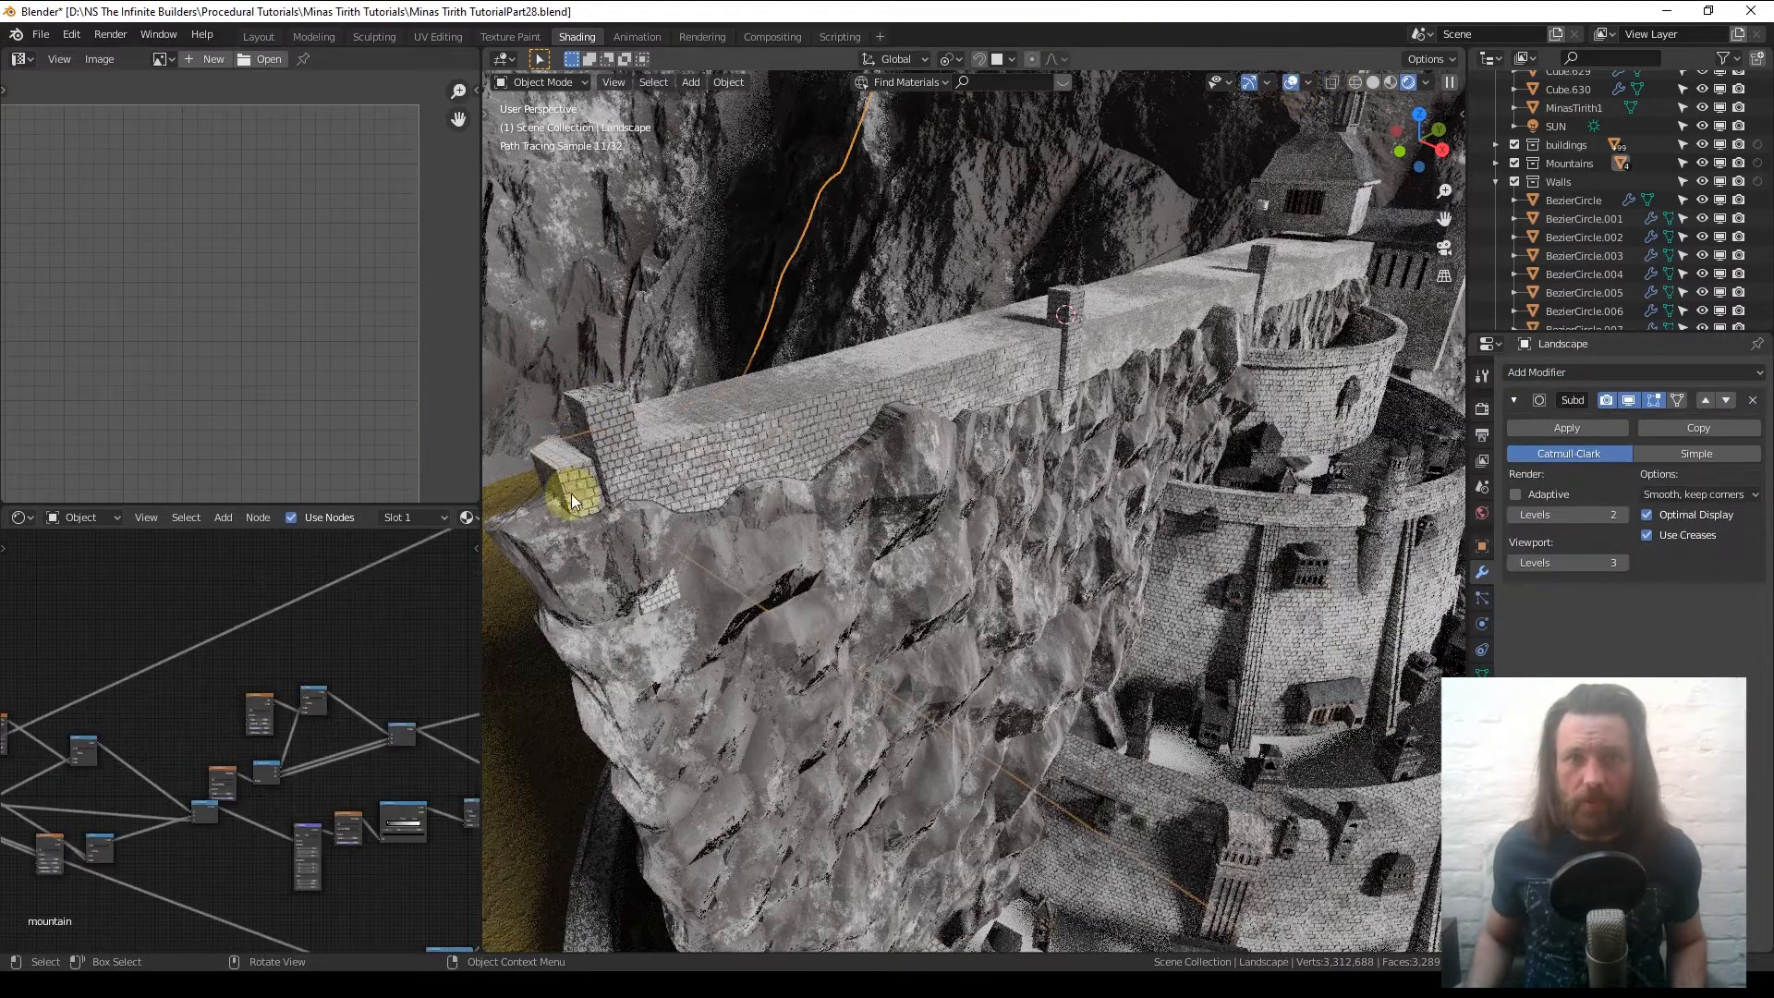
pyautogui.click(600, 408)
pyautogui.press('q')
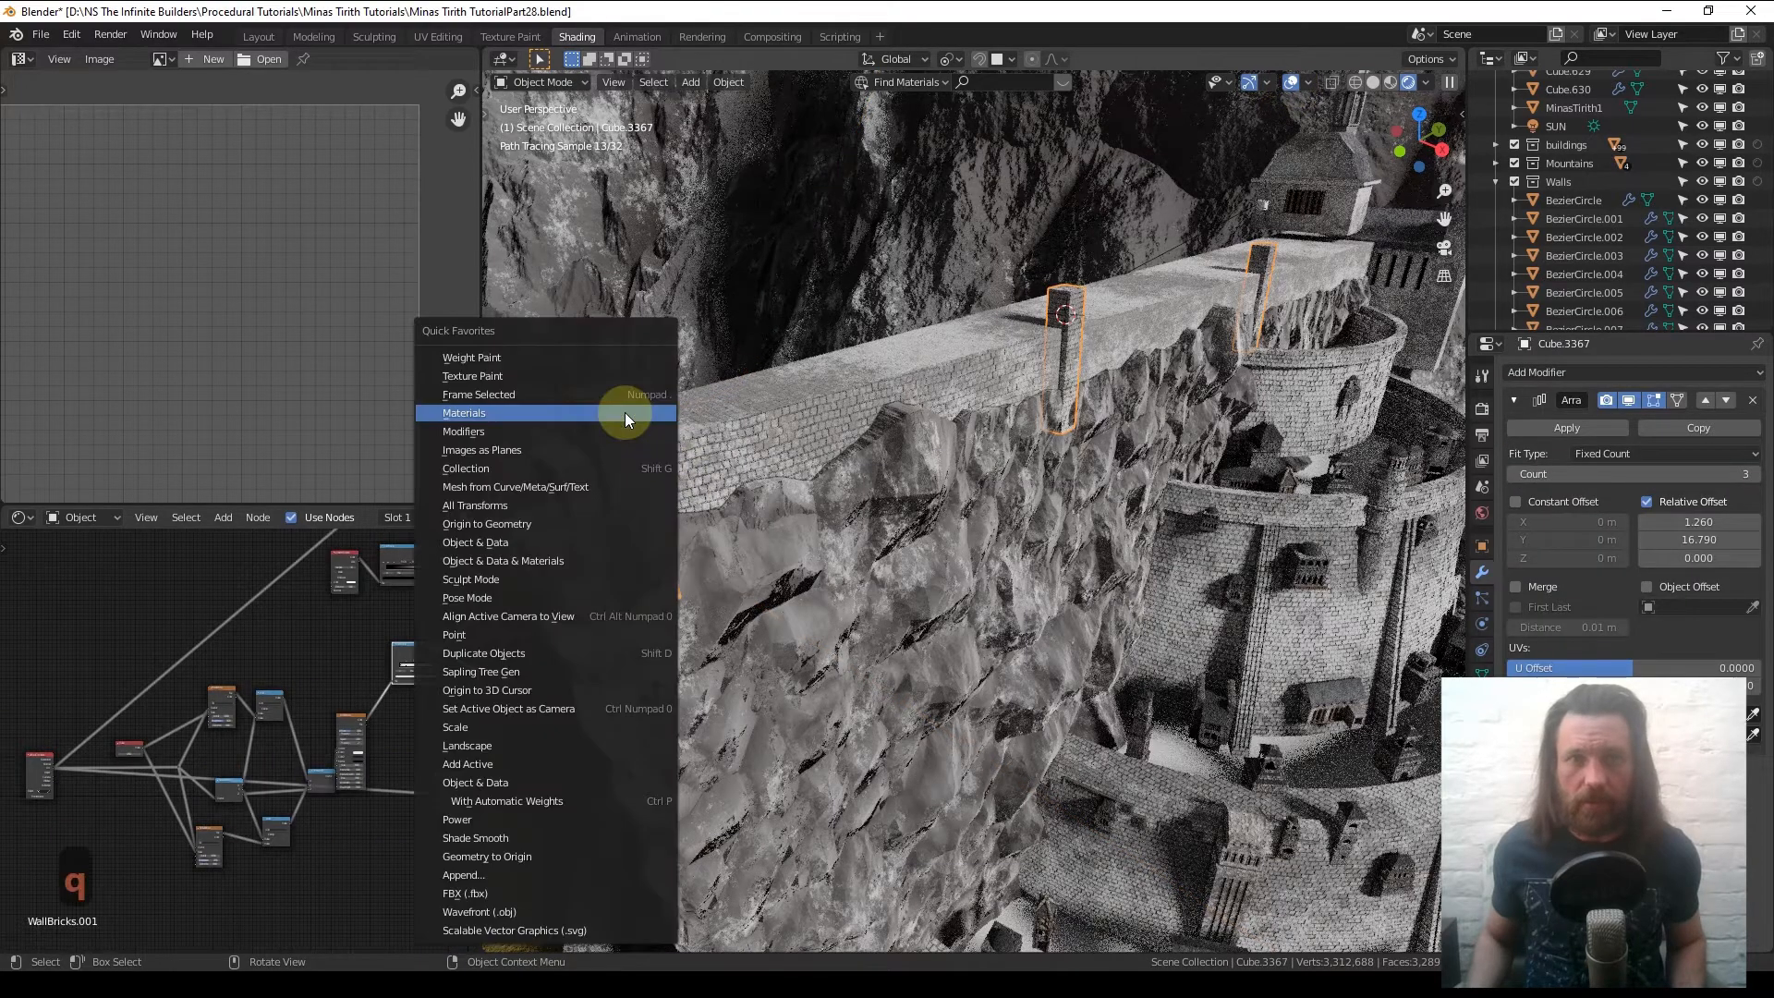
pyautogui.click(516, 508)
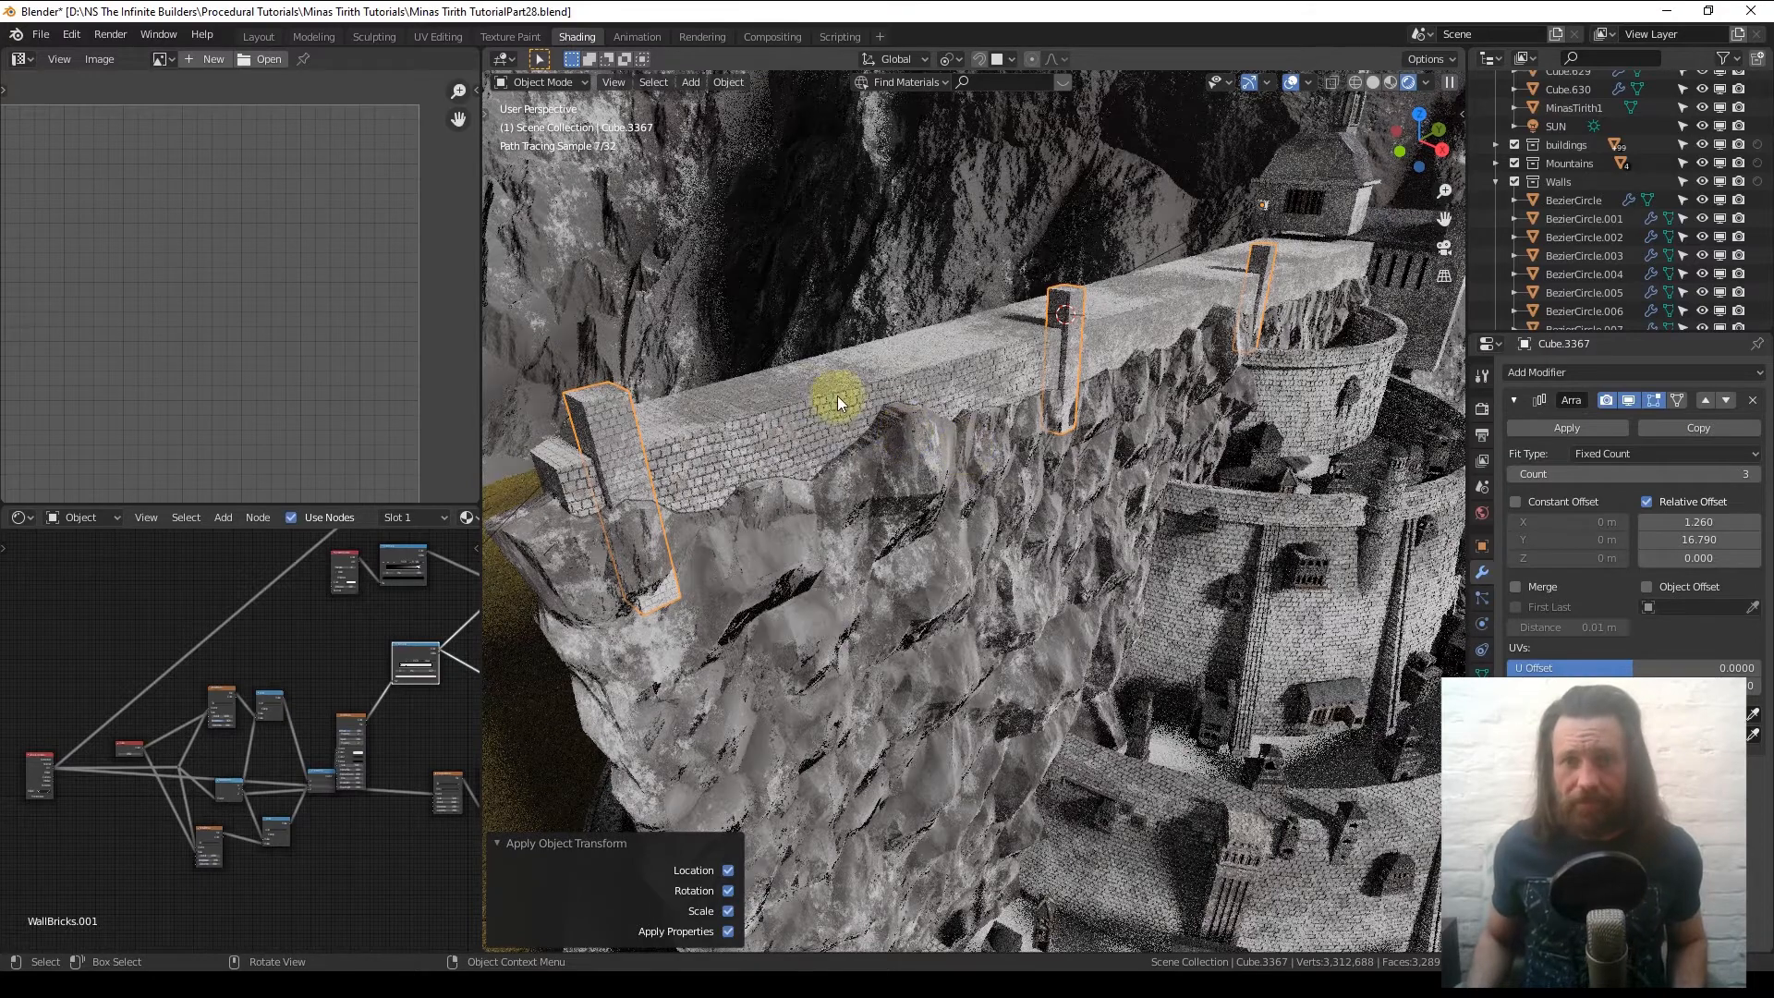
# - Add a Bevel modifier to the arrayed pillars and increase its offset in Solid shading until their edges are clearly chamfered
pyautogui.click(1565, 374)
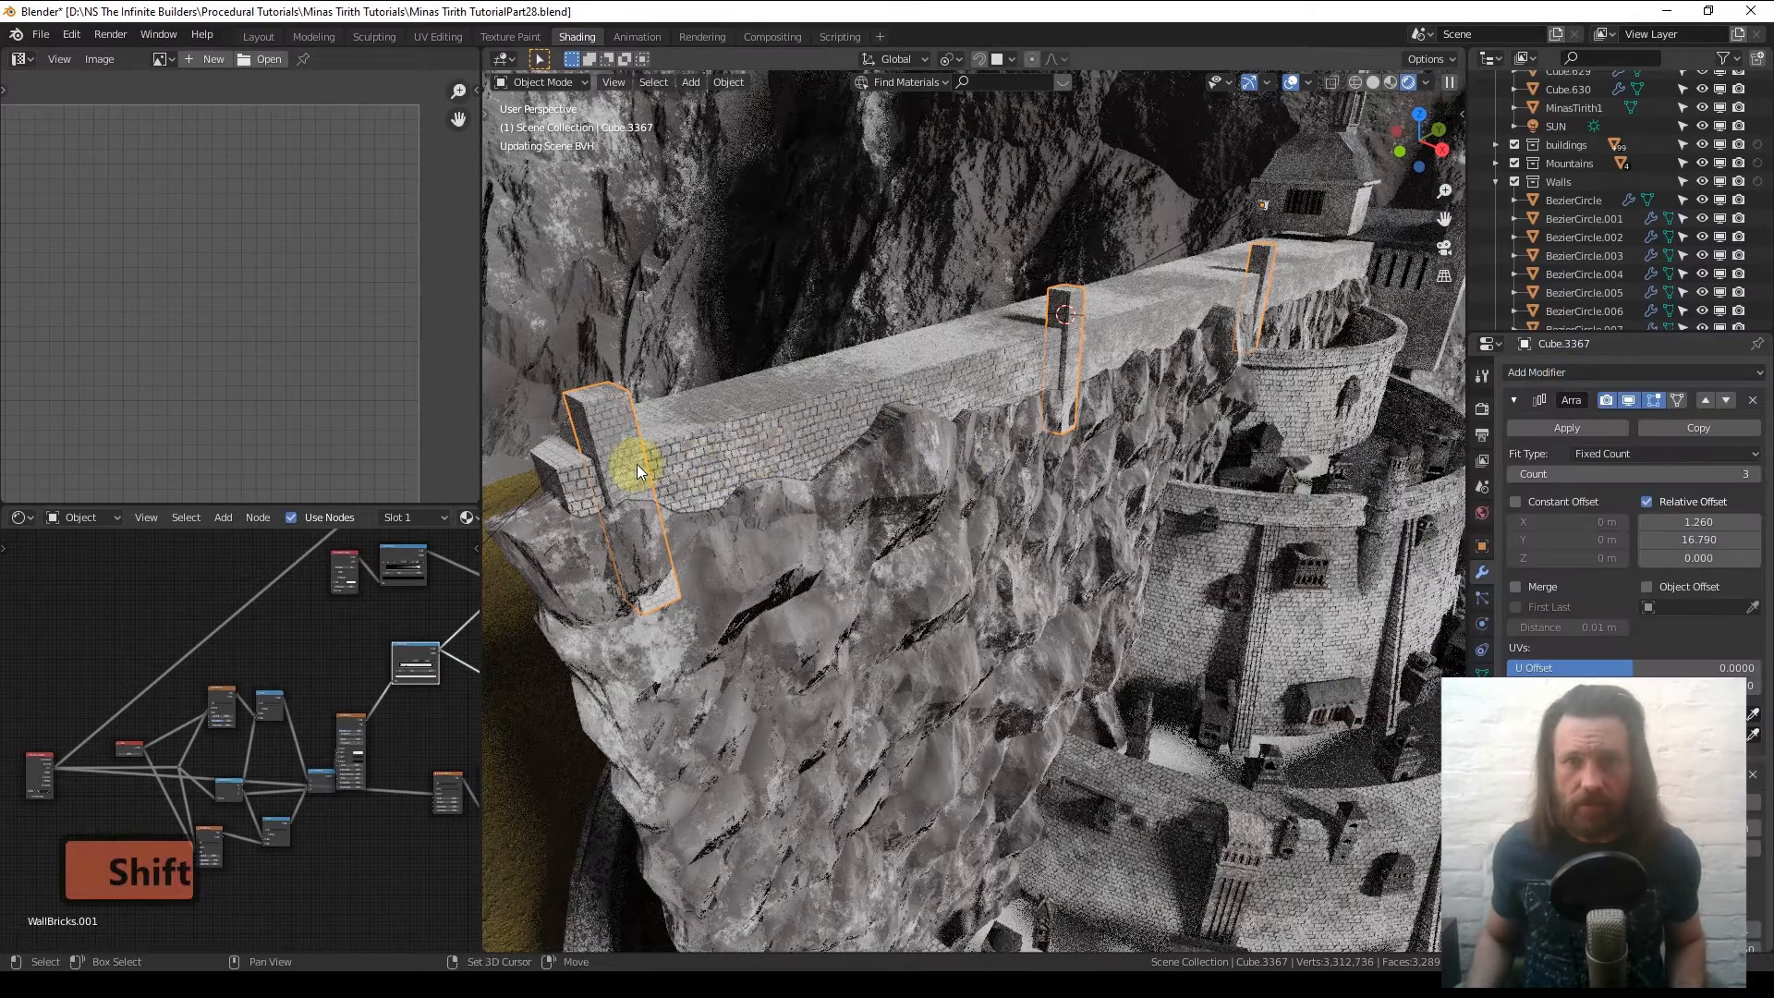
pyautogui.scroll(2, 852, 508)
pyautogui.scroll(3, 854, 511)
pyautogui.keyDown('shift'); pyautogui.moveTo(737, 499); pyautogui.dragTo(987, 539, button='middle'); pyautogui.keyUp('shift')
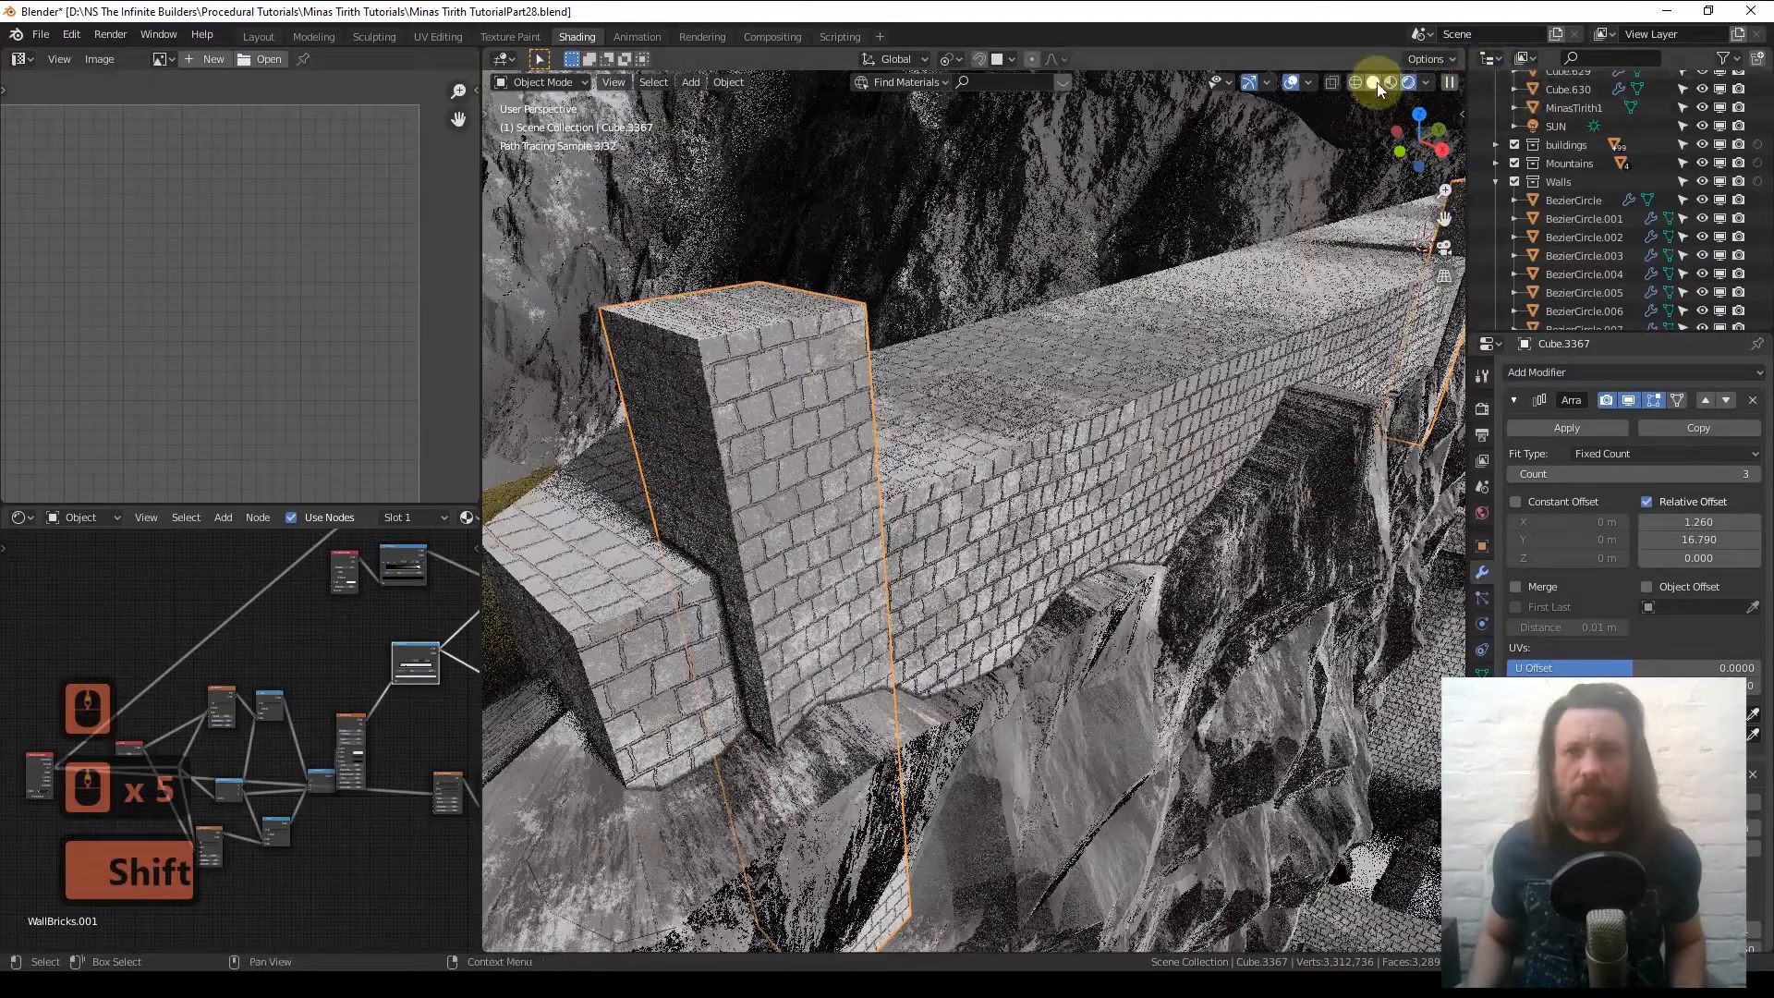
pyautogui.click(1375, 81)
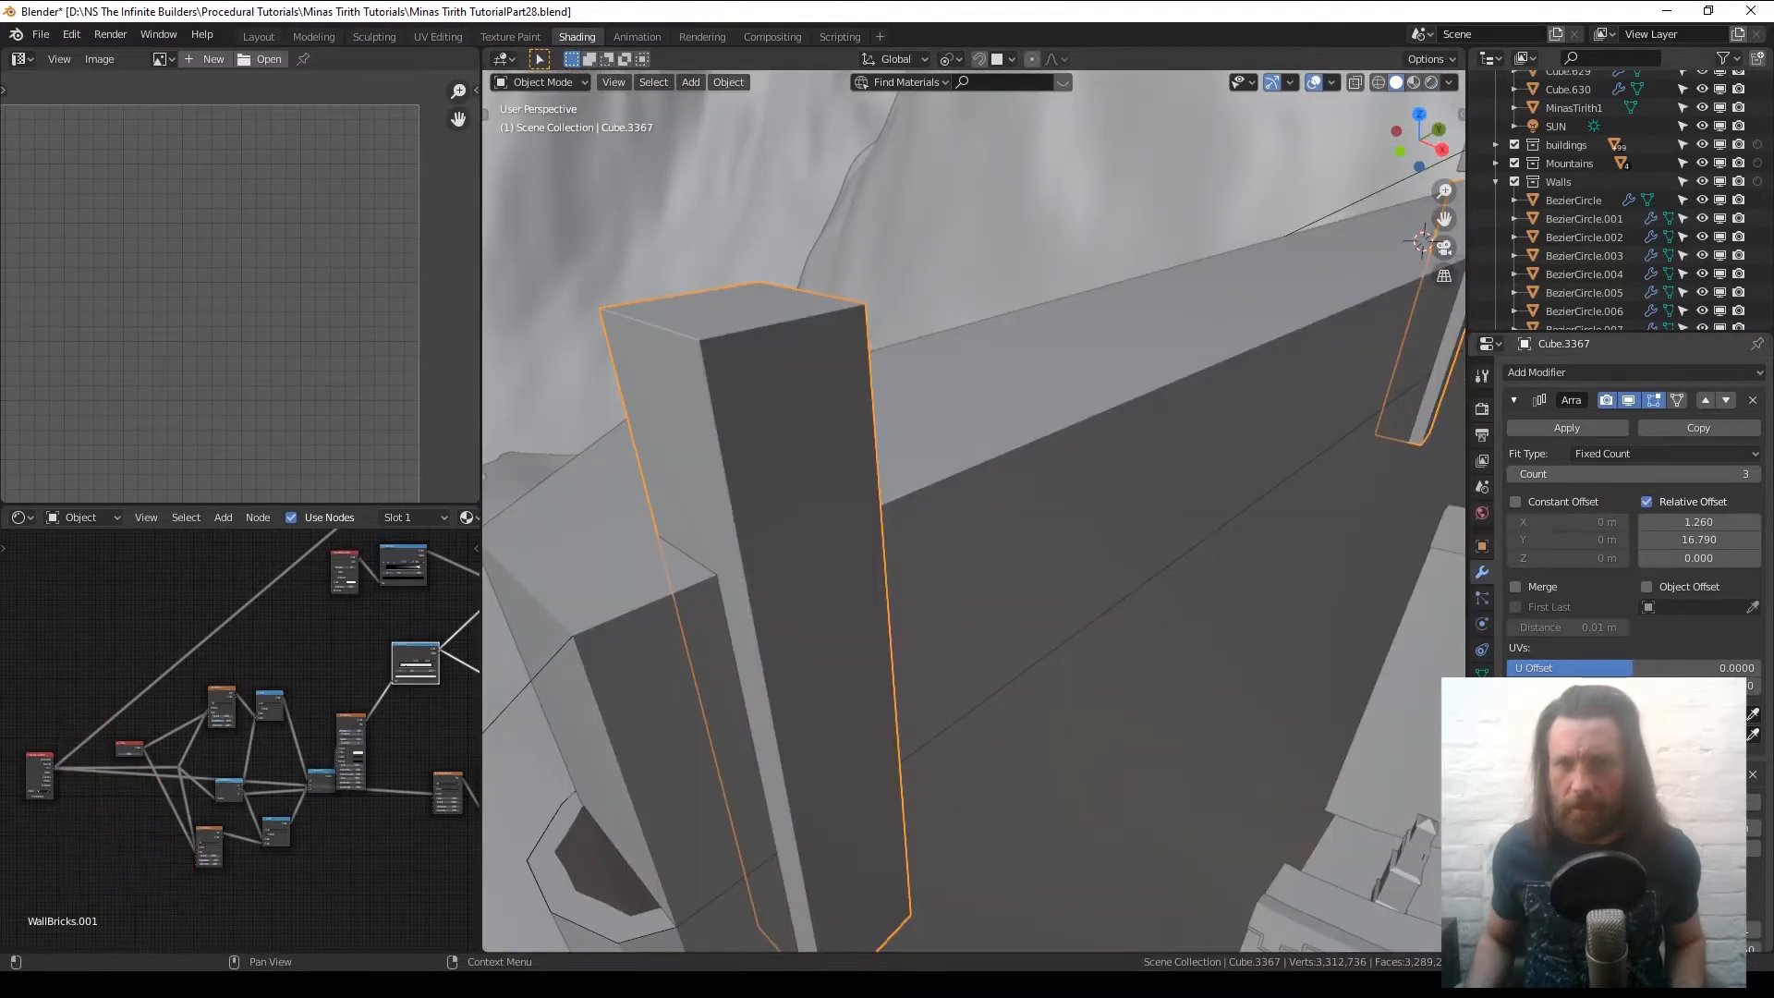
pyautogui.keyDown('shift'); pyautogui.moveTo(1634, 828); pyautogui.dragTo(1691, 828); pyautogui.keyUp('shift')
pyautogui.scroll(-2, 987, 451)
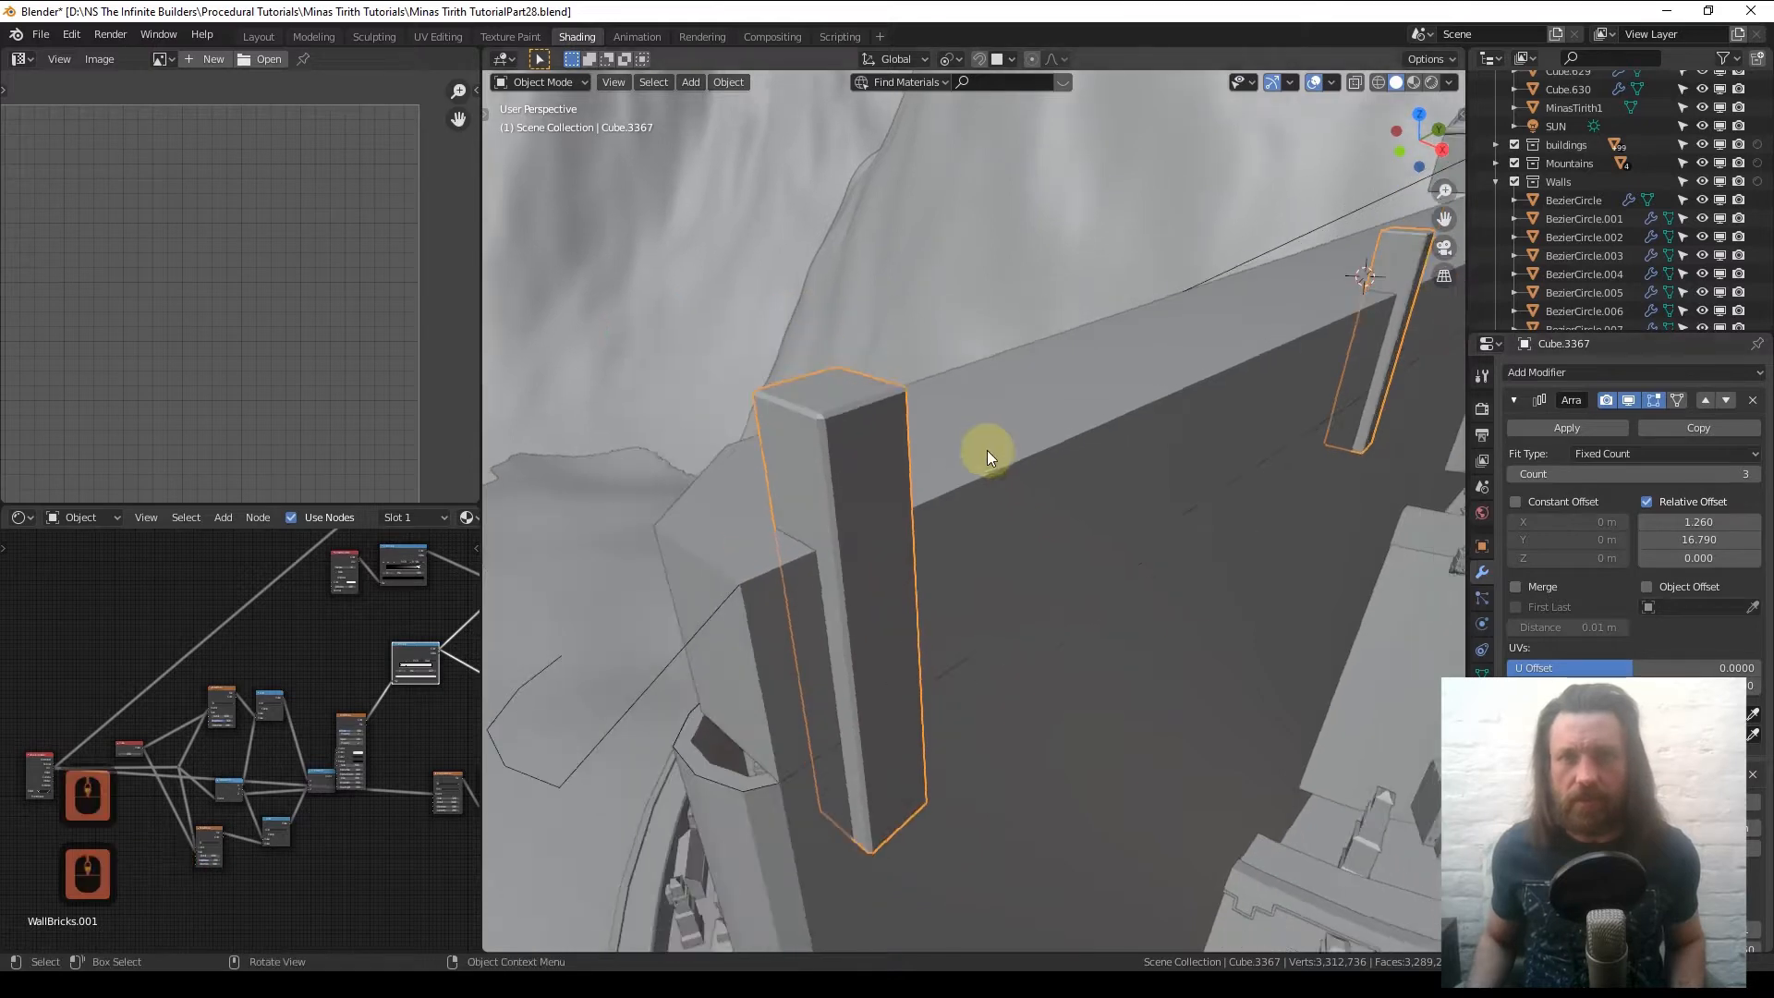
# - Add a Bevel modifier to the walkway block (Plane.007) with an offset of 1.93 m
pyautogui.keyDown('shift'); pyautogui.moveTo(987, 451); pyautogui.dragTo(783, 491, button='middle'); pyautogui.keyUp('shift')
pyautogui.click(784, 491)
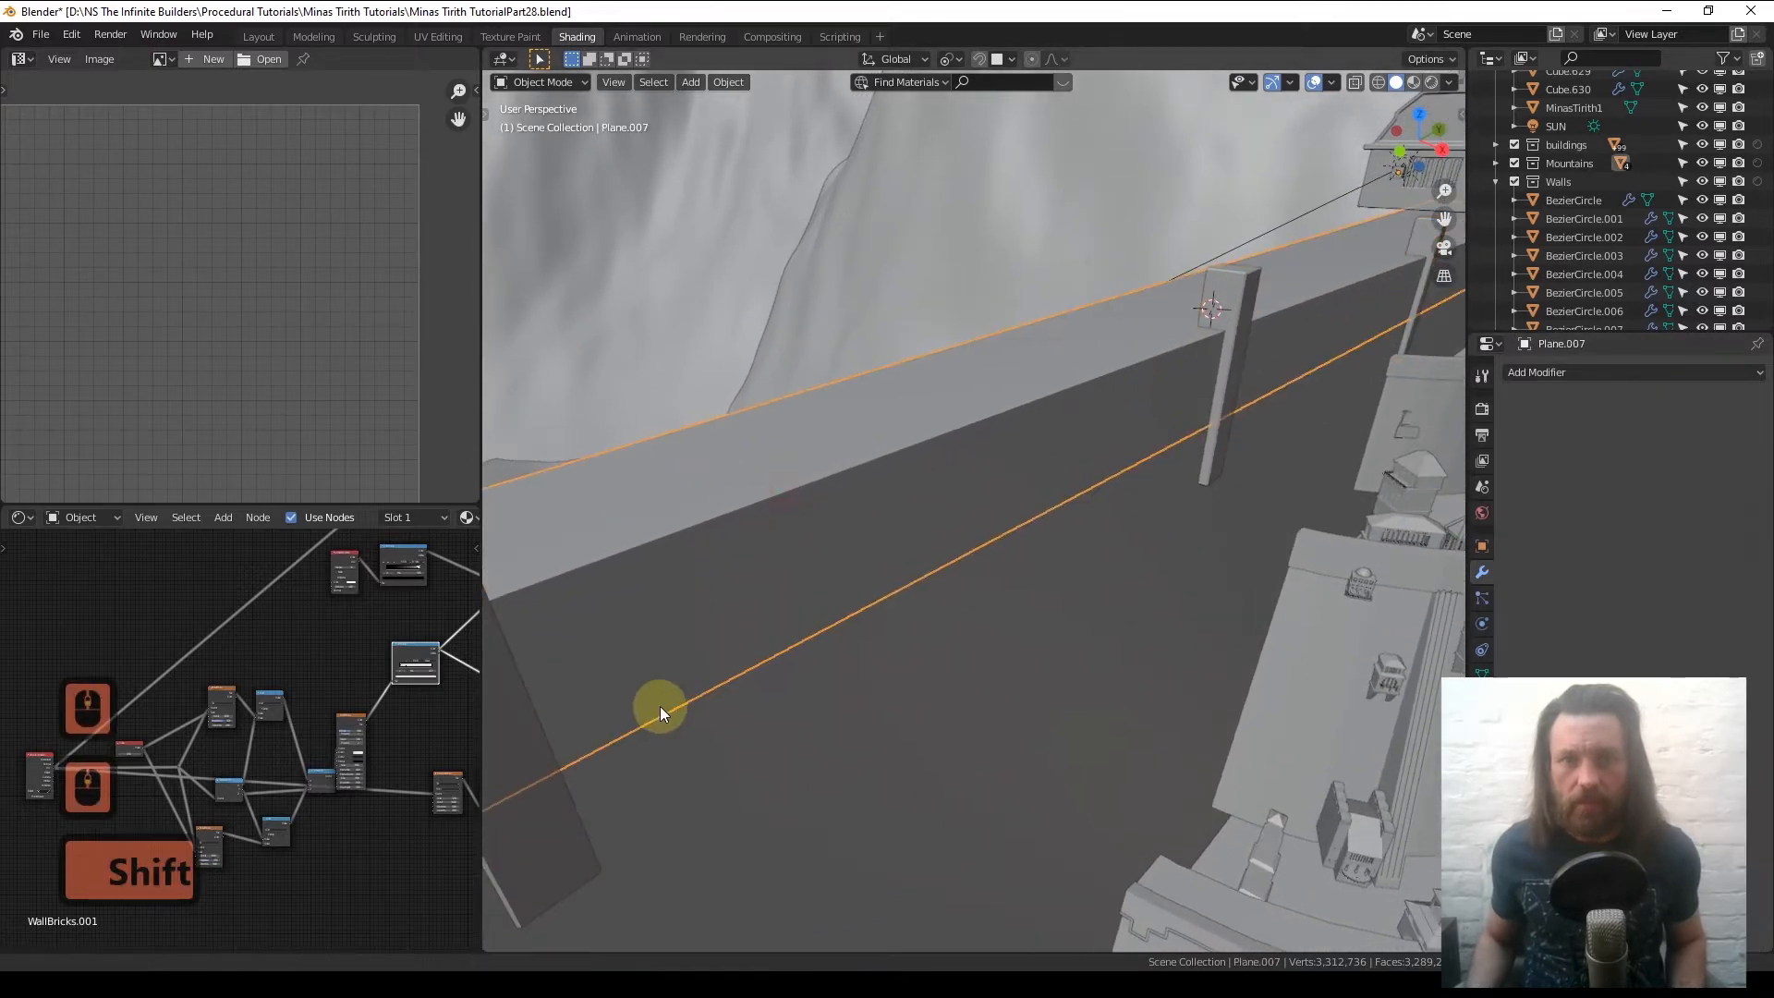
pyautogui.keyDown('shift'); pyautogui.moveTo(660, 706); pyautogui.dragTo(995, 524, button='middle'); pyautogui.keyUp('shift')
pyautogui.click(1616, 372)
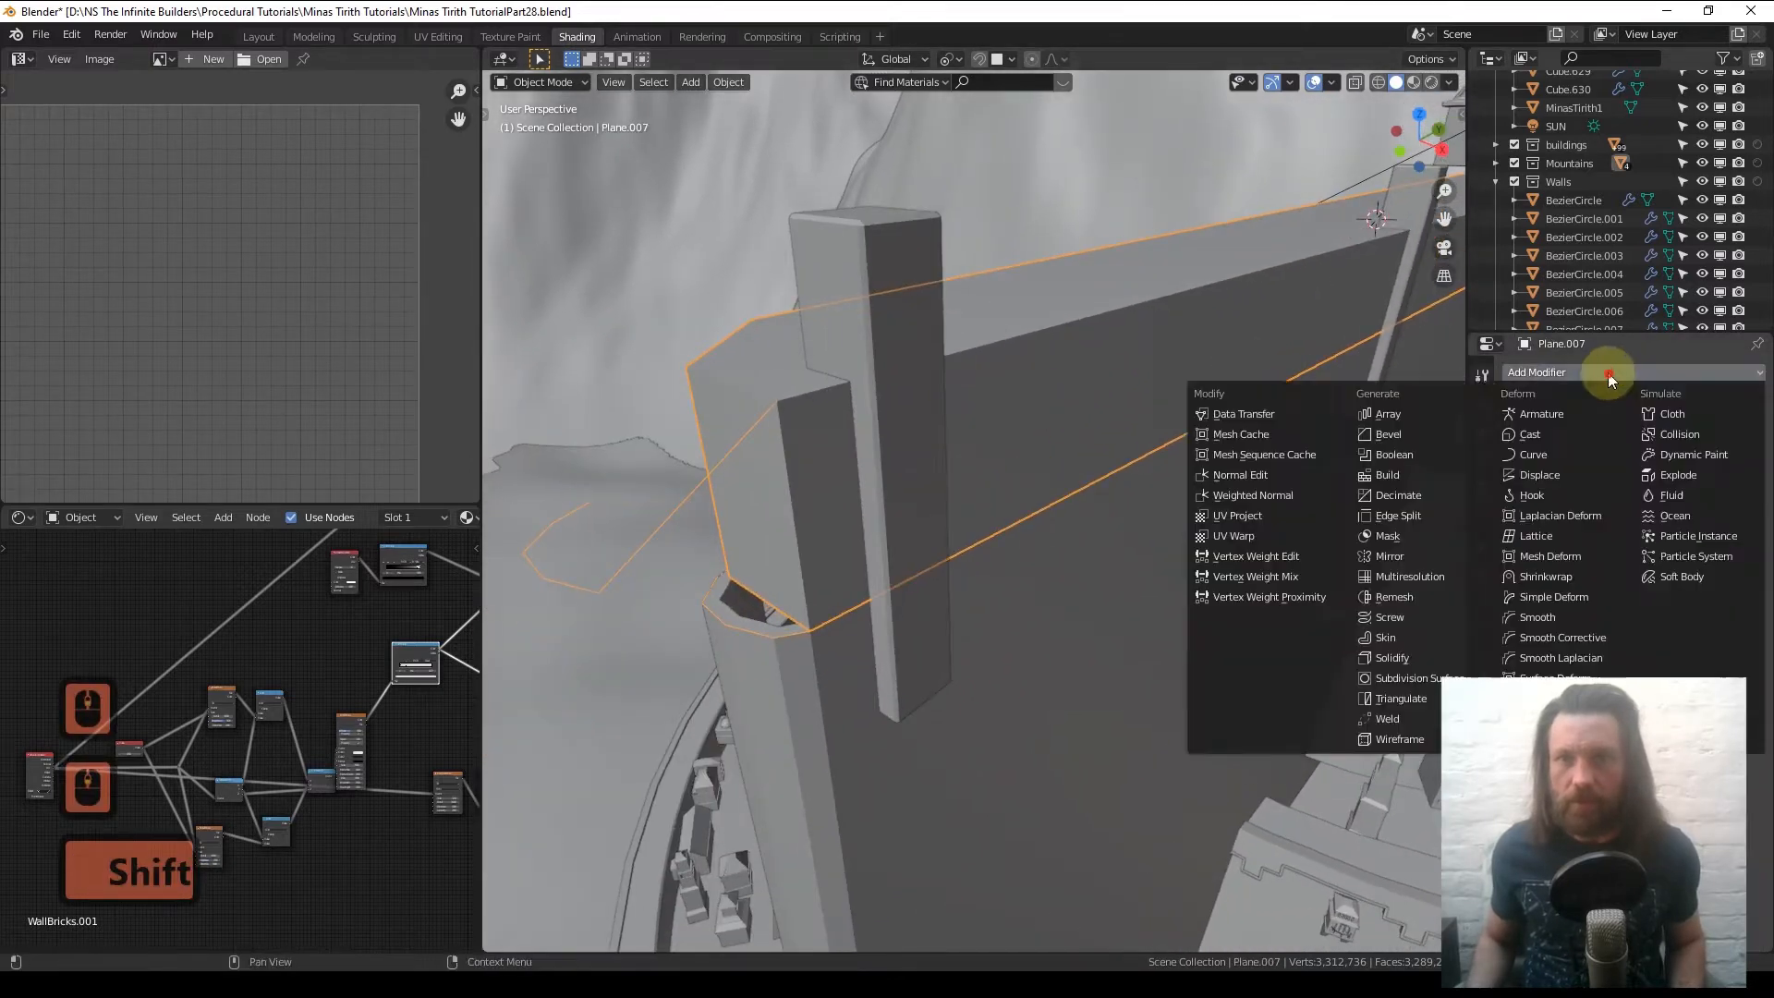
pyautogui.click(1395, 401)
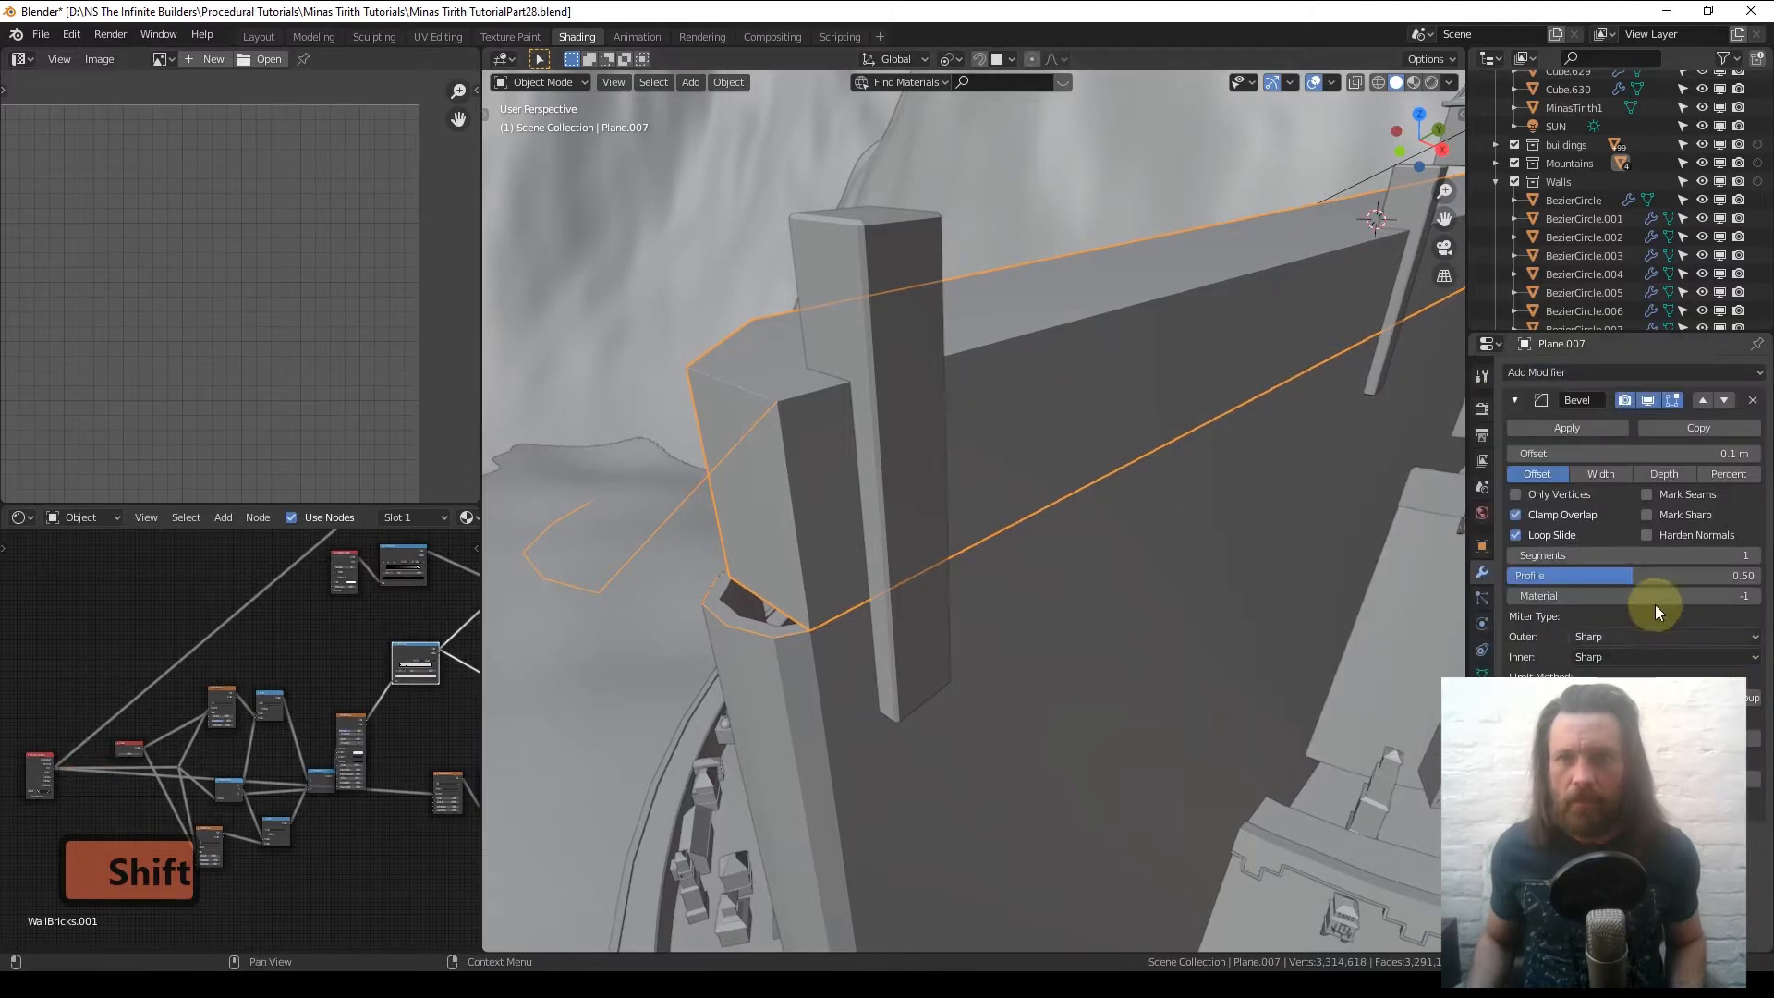
pyautogui.moveTo(1575, 454); pyautogui.dragTo(1661, 454)
# - Switch to the camera view, enable viewport display of the particle grass on Plane.002, and preview the scene in Rendered shading
pyautogui.scroll(-5, 805, 368)
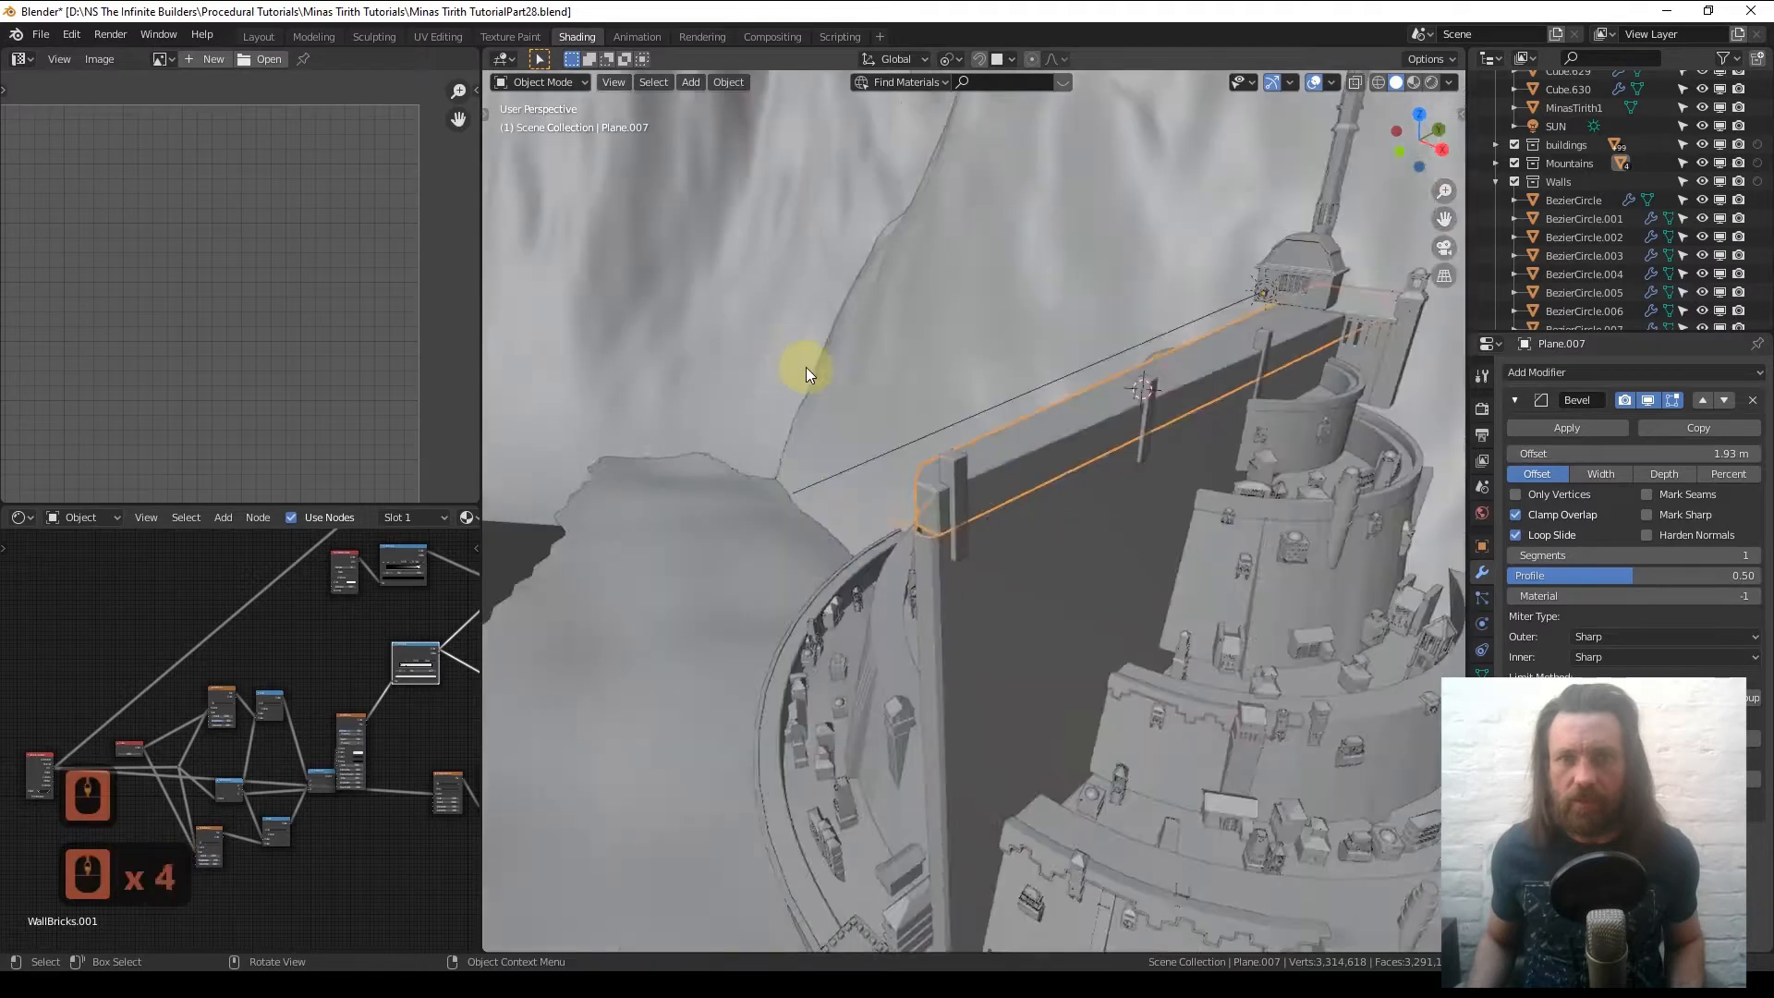
pyautogui.keyDown('shift'); pyautogui.moveTo(1271, 453); pyautogui.dragTo(1316, 336, button='middle'); pyautogui.keyUp('shift')
pyautogui.click(1443, 253)
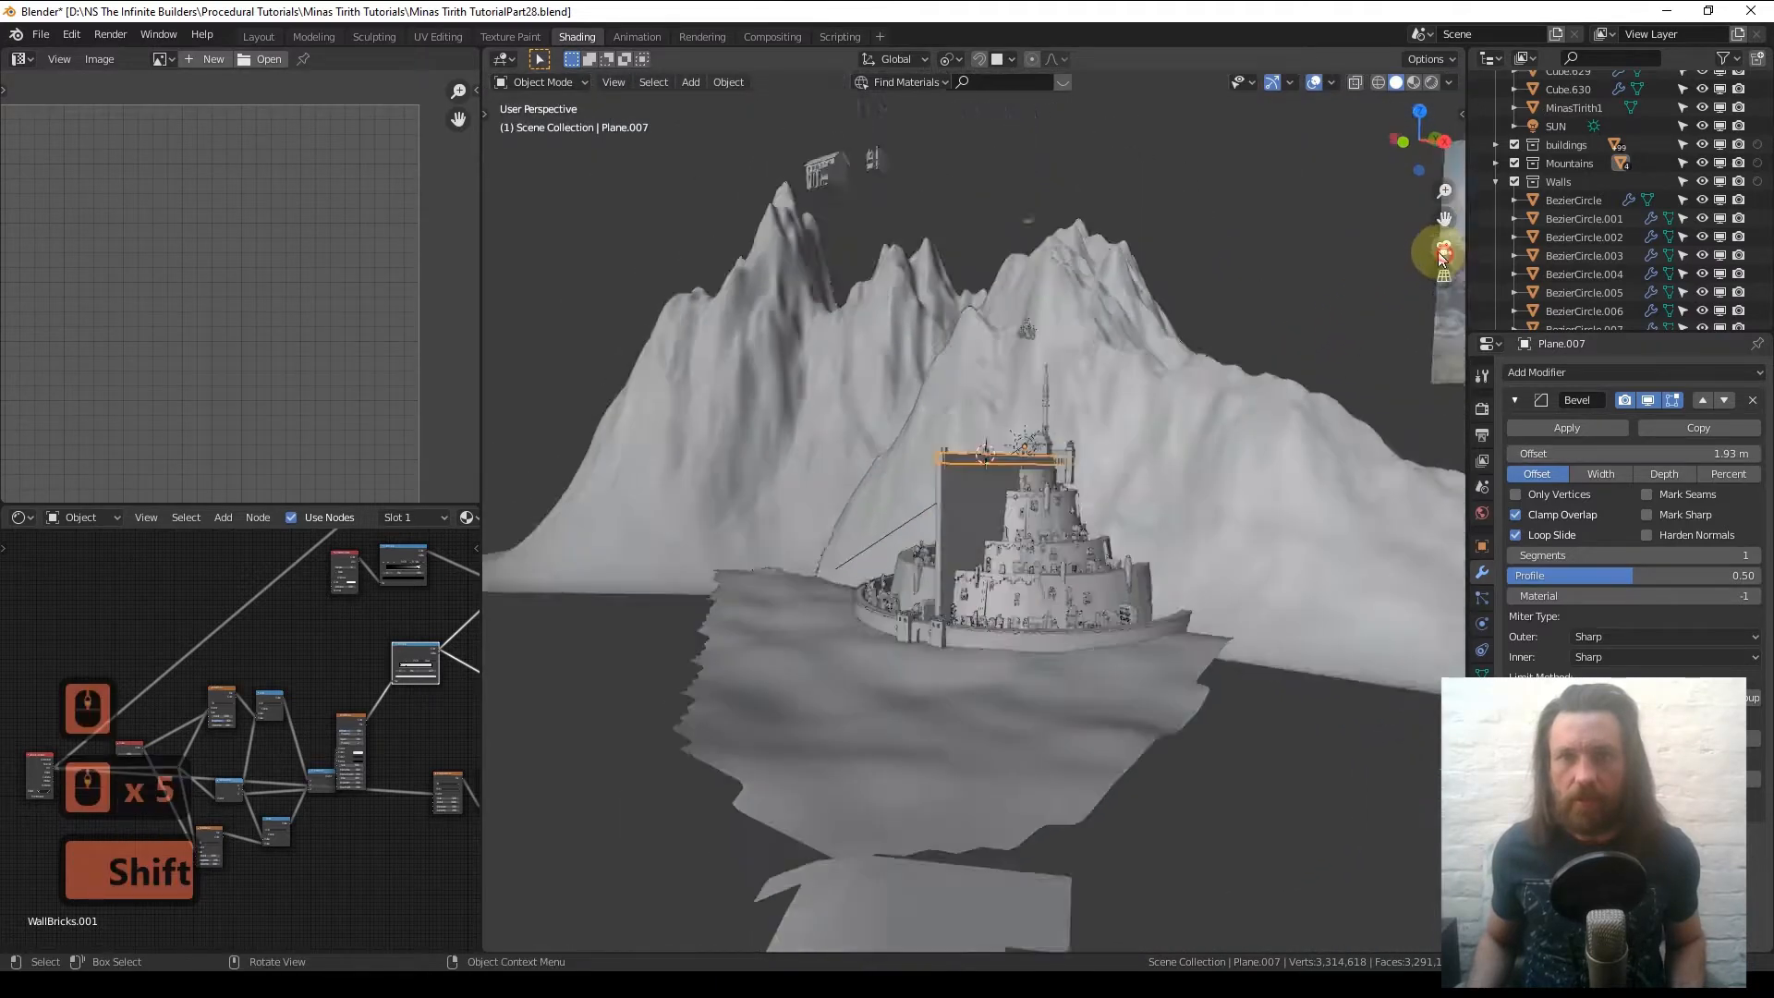
pyautogui.click(1121, 759)
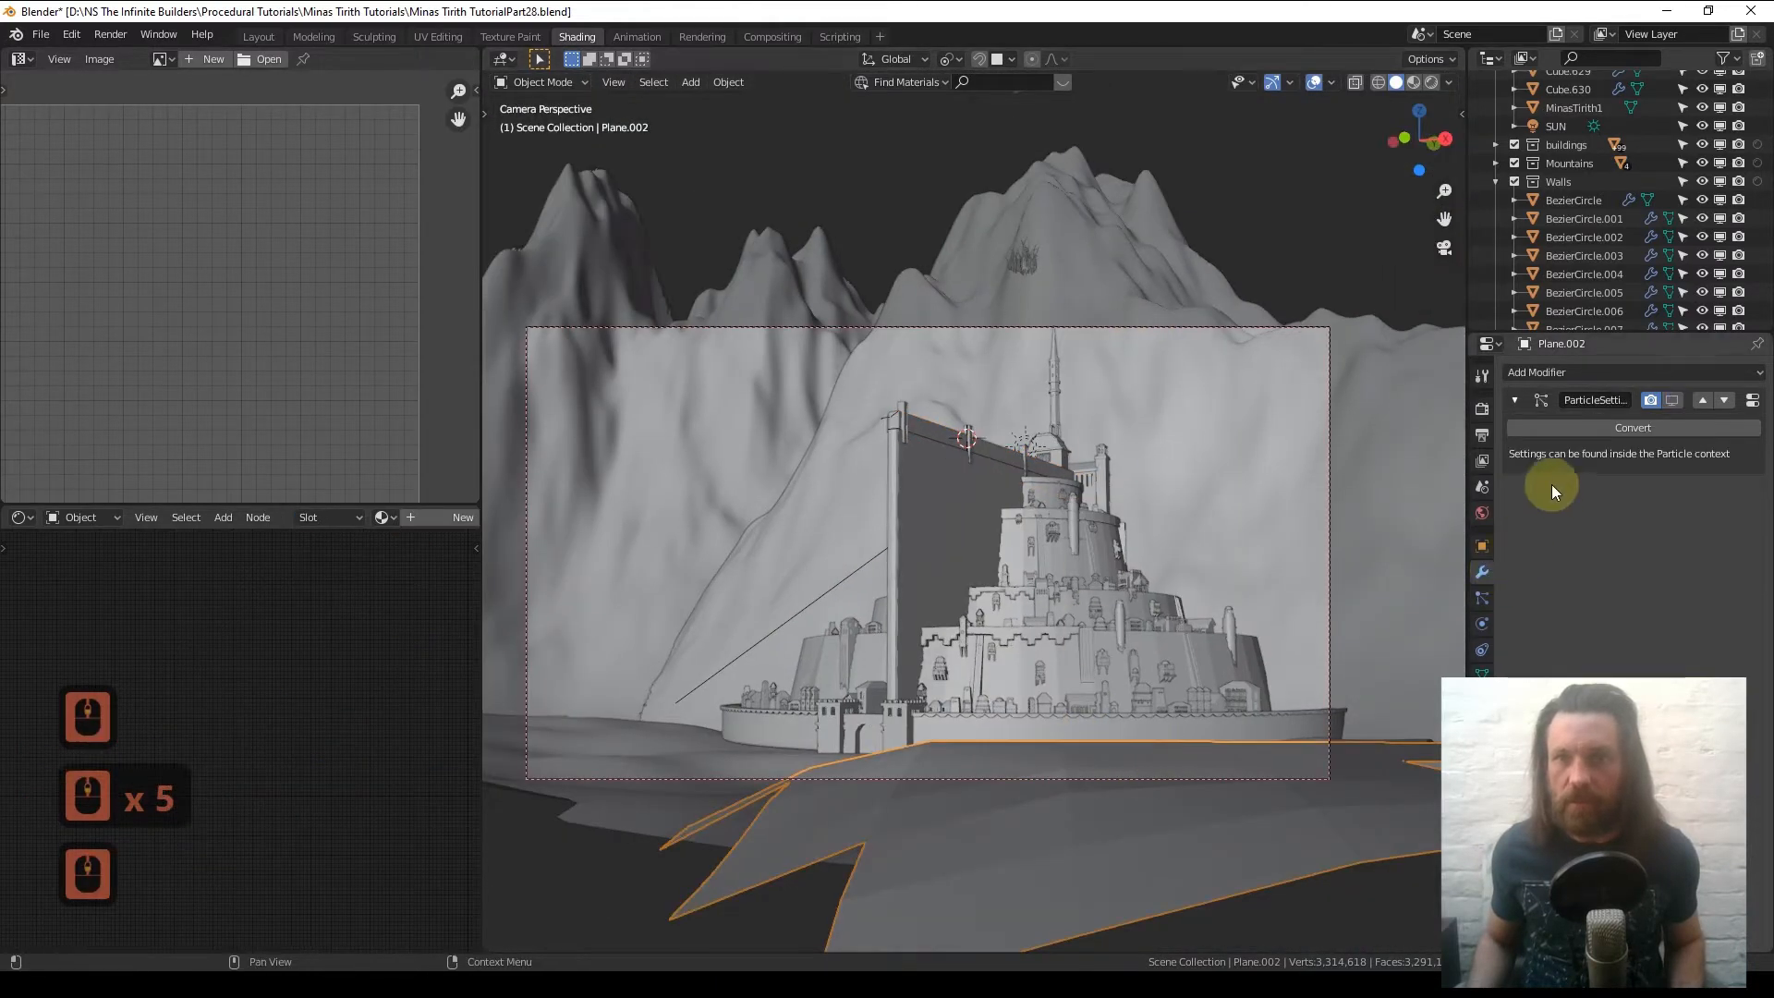
pyautogui.click(1673, 400)
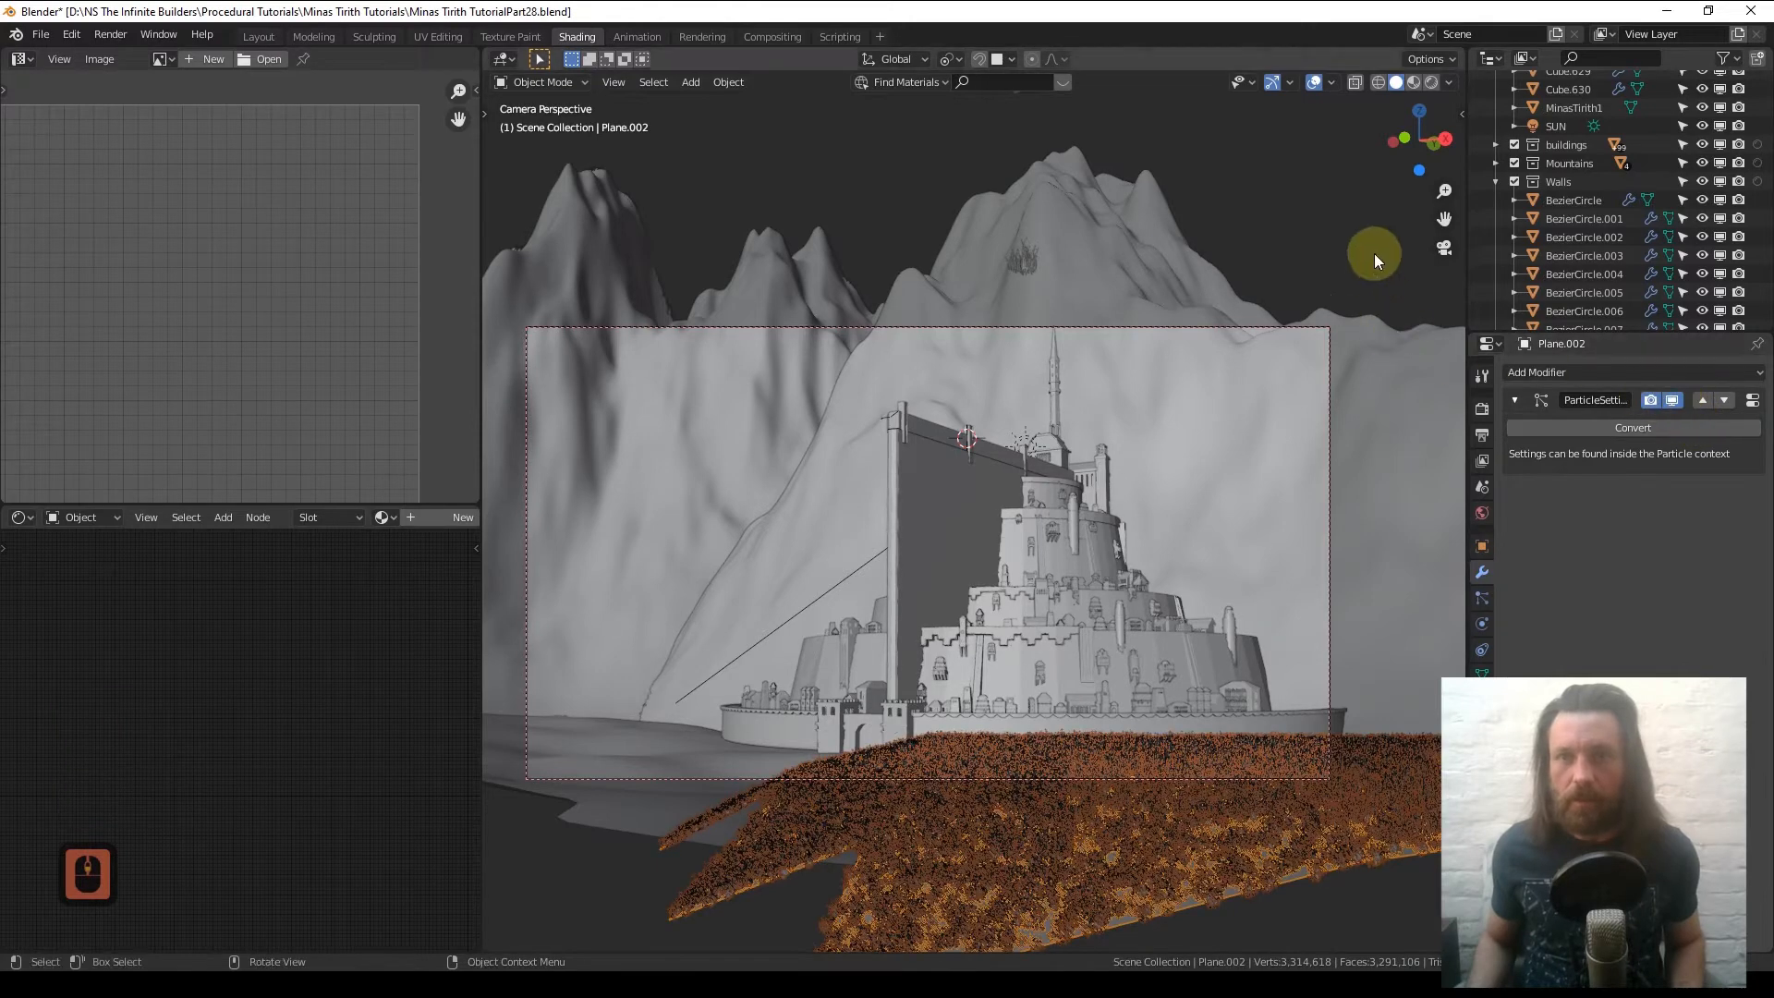
pyautogui.click(1430, 85)
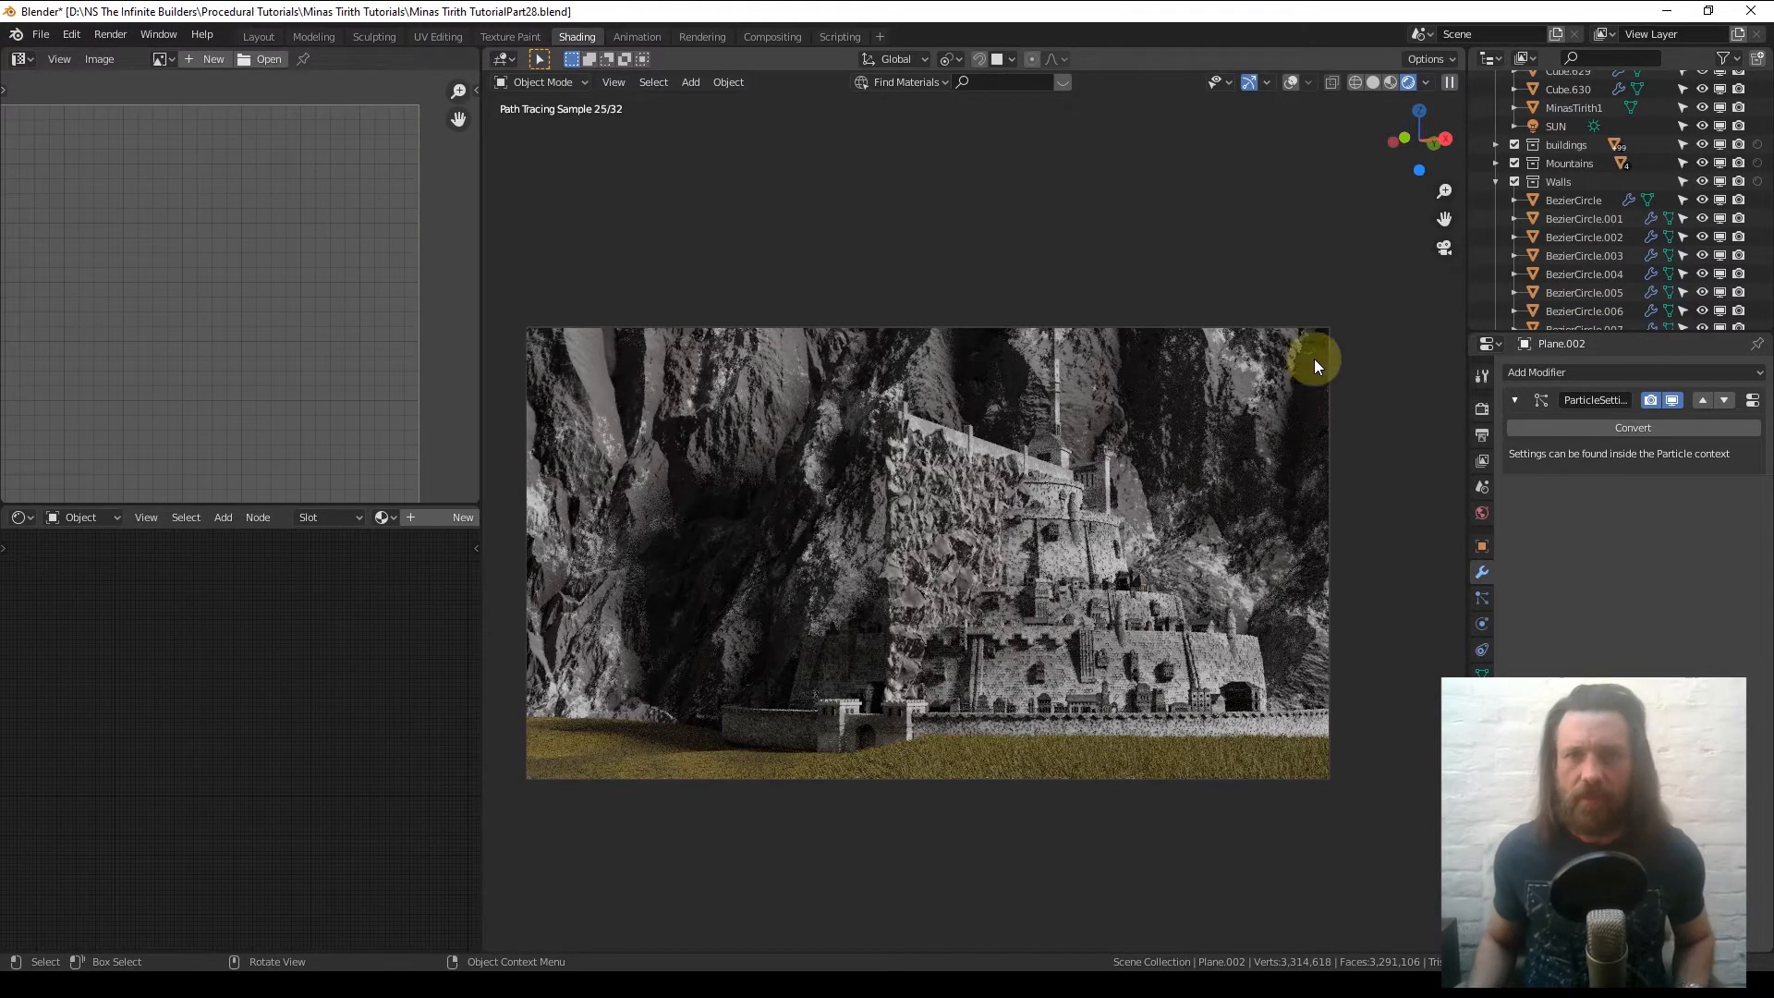
# - Examine the brickwork of the gatehouse and outer wall up close in the rendered camera view
pyautogui.scroll(4, 835, 752)
pyautogui.keyDown('shift'); pyautogui.moveTo(835, 752); pyautogui.dragTo(949, 601); pyautogui.keyUp('shift')
pyautogui.keyDown('shift'); pyautogui.moveTo(835, 751); pyautogui.dragTo(1072, 489, button='middle'); pyautogui.keyUp('shift')
pyautogui.scroll(4, 1024, 634)
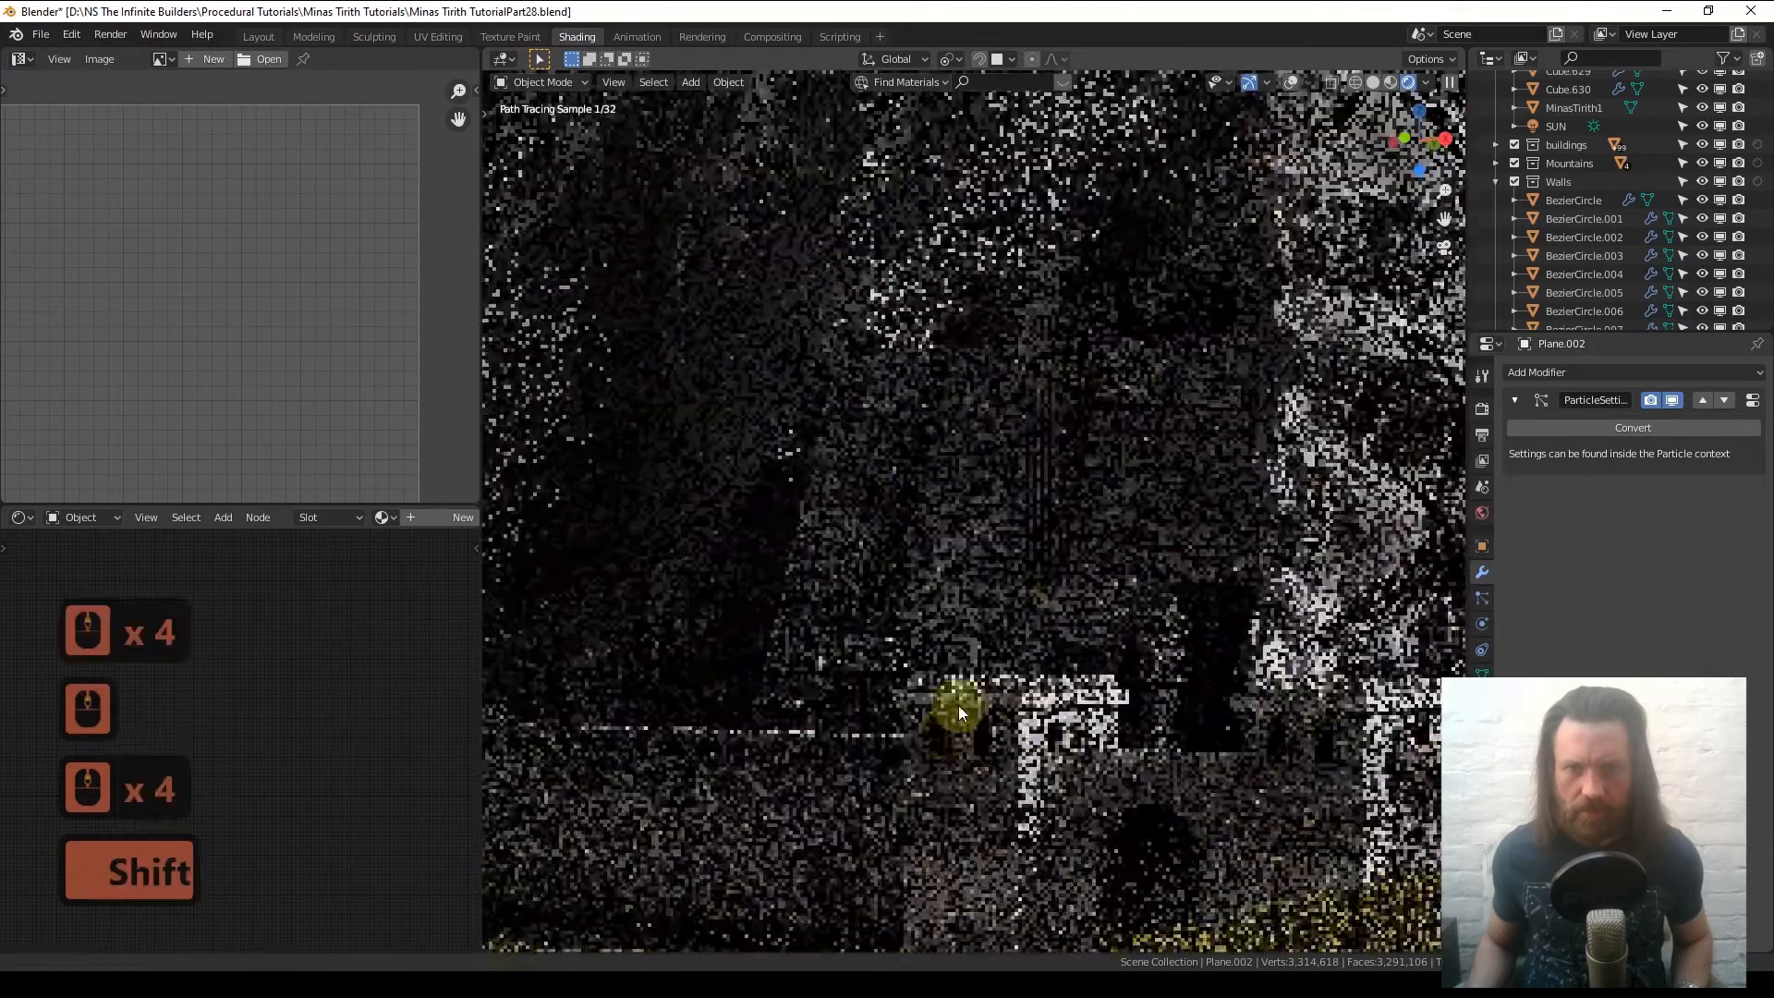
pyautogui.scroll(3, 1107, 390)
pyautogui.keyDown('shift'); pyautogui.moveTo(957, 711); pyautogui.dragTo(746, 497, button='middle'); pyautogui.keyUp('shift')
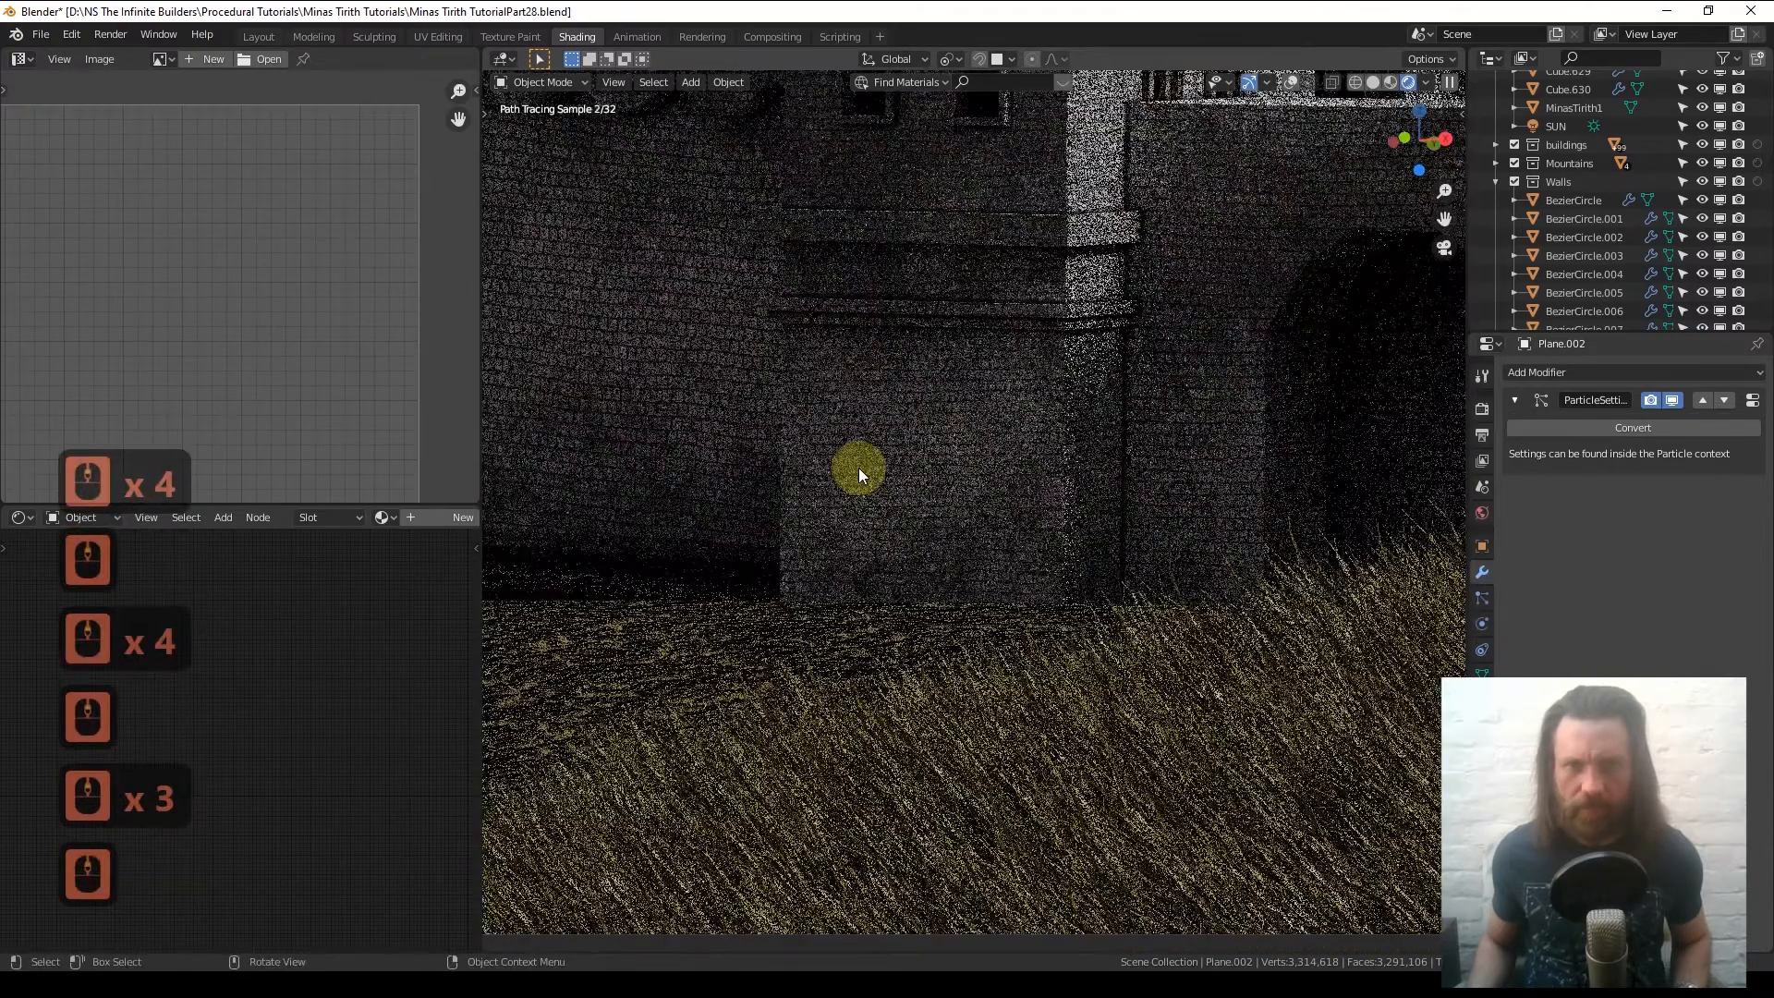
pyautogui.scroll(3, 857, 468)
pyautogui.scroll(-3, 858, 467)
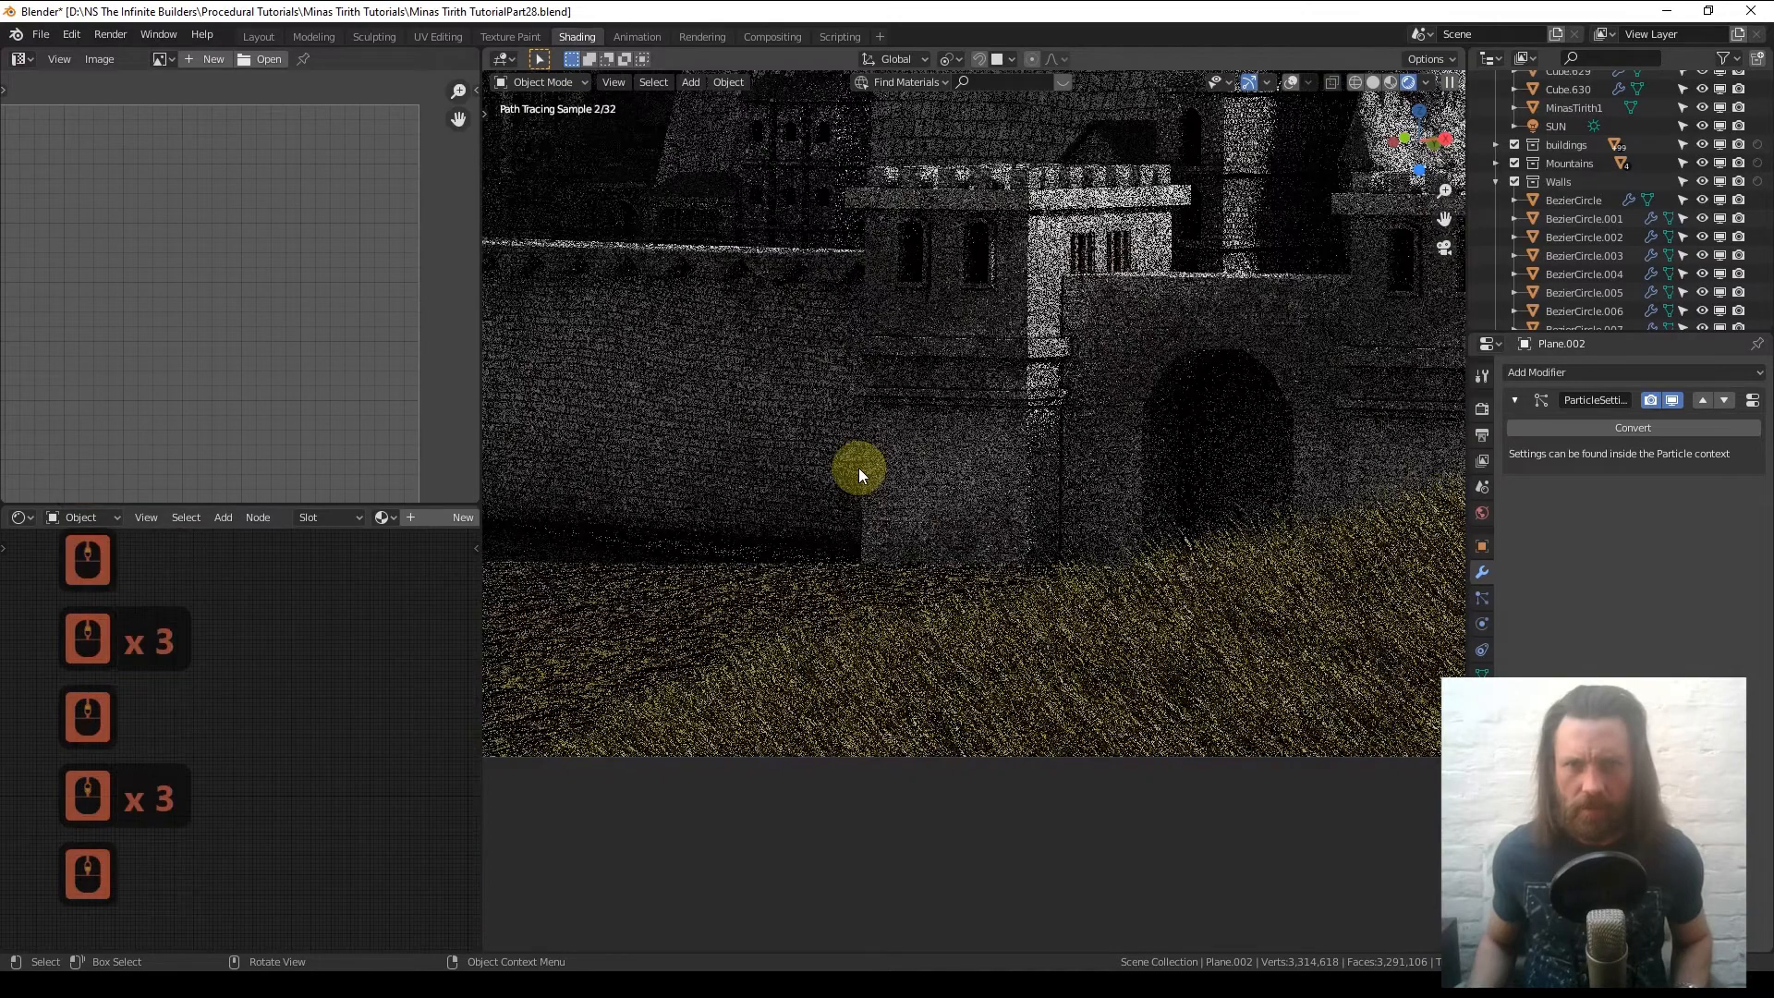
pyautogui.scroll(-1, 858, 468)
# - Select the gate tower beside the outer wall (Cube.3356) with overlays shown and make its WallBricks.001 material a single-user copy
pyautogui.click(946, 492)
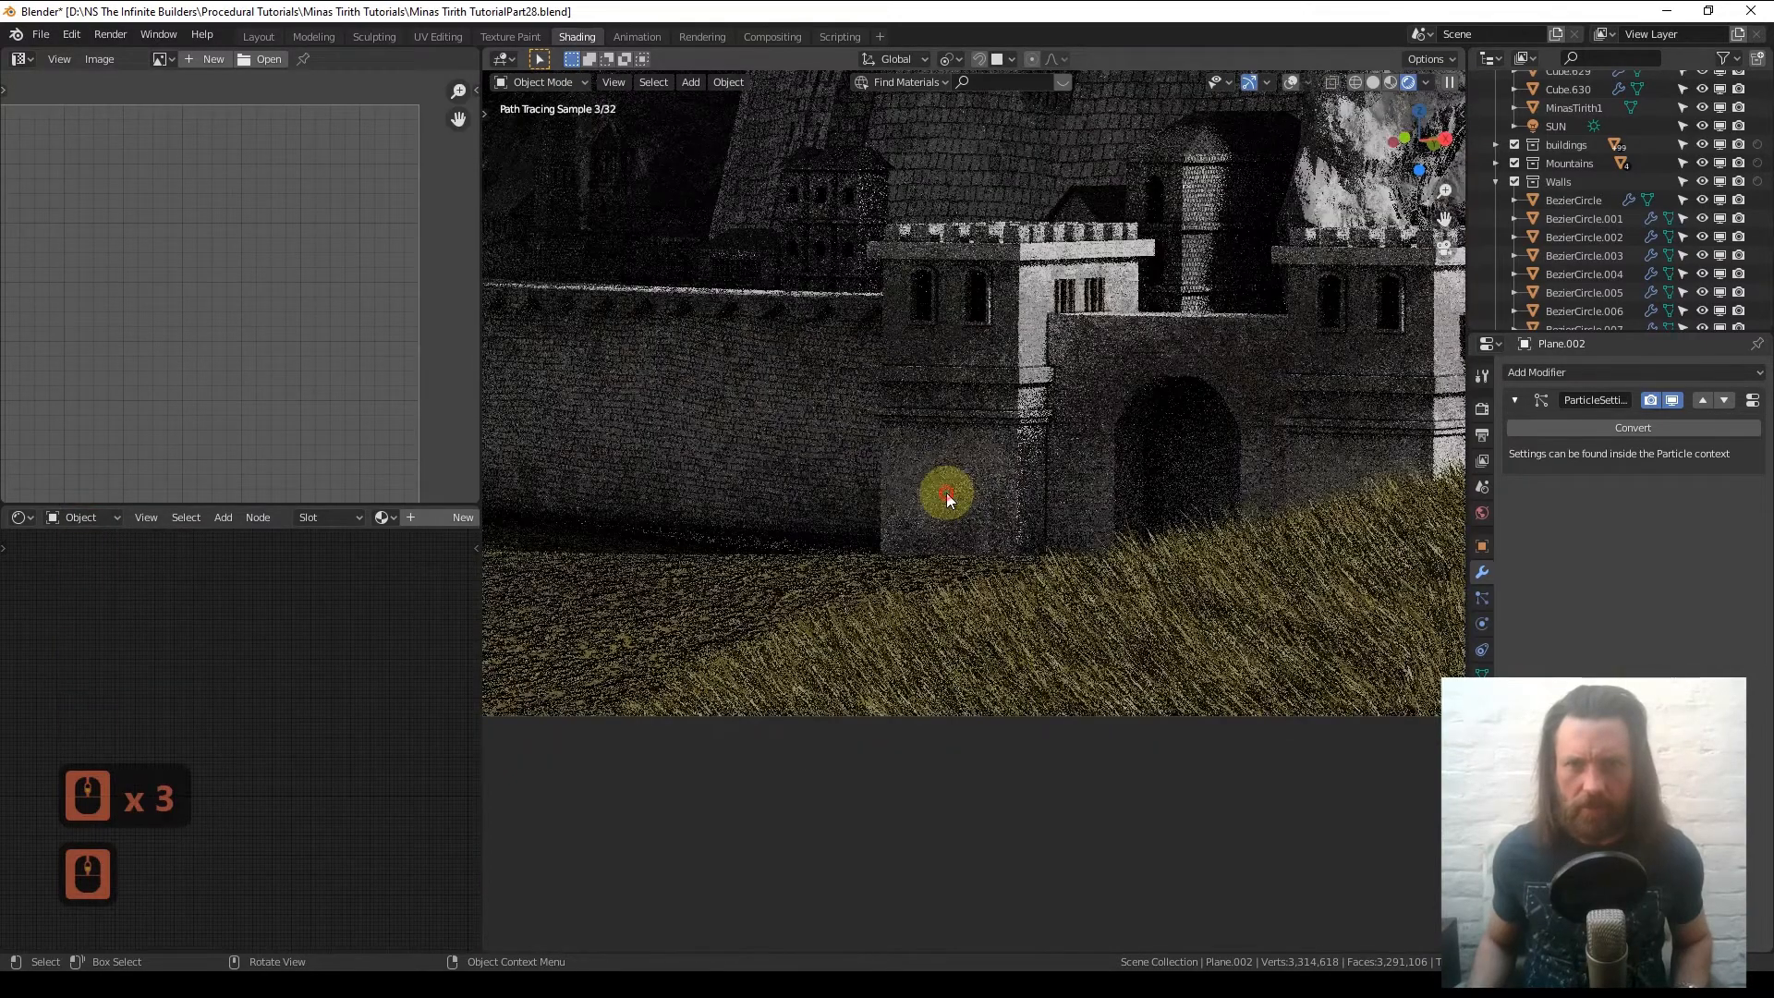
pyautogui.click(1291, 83)
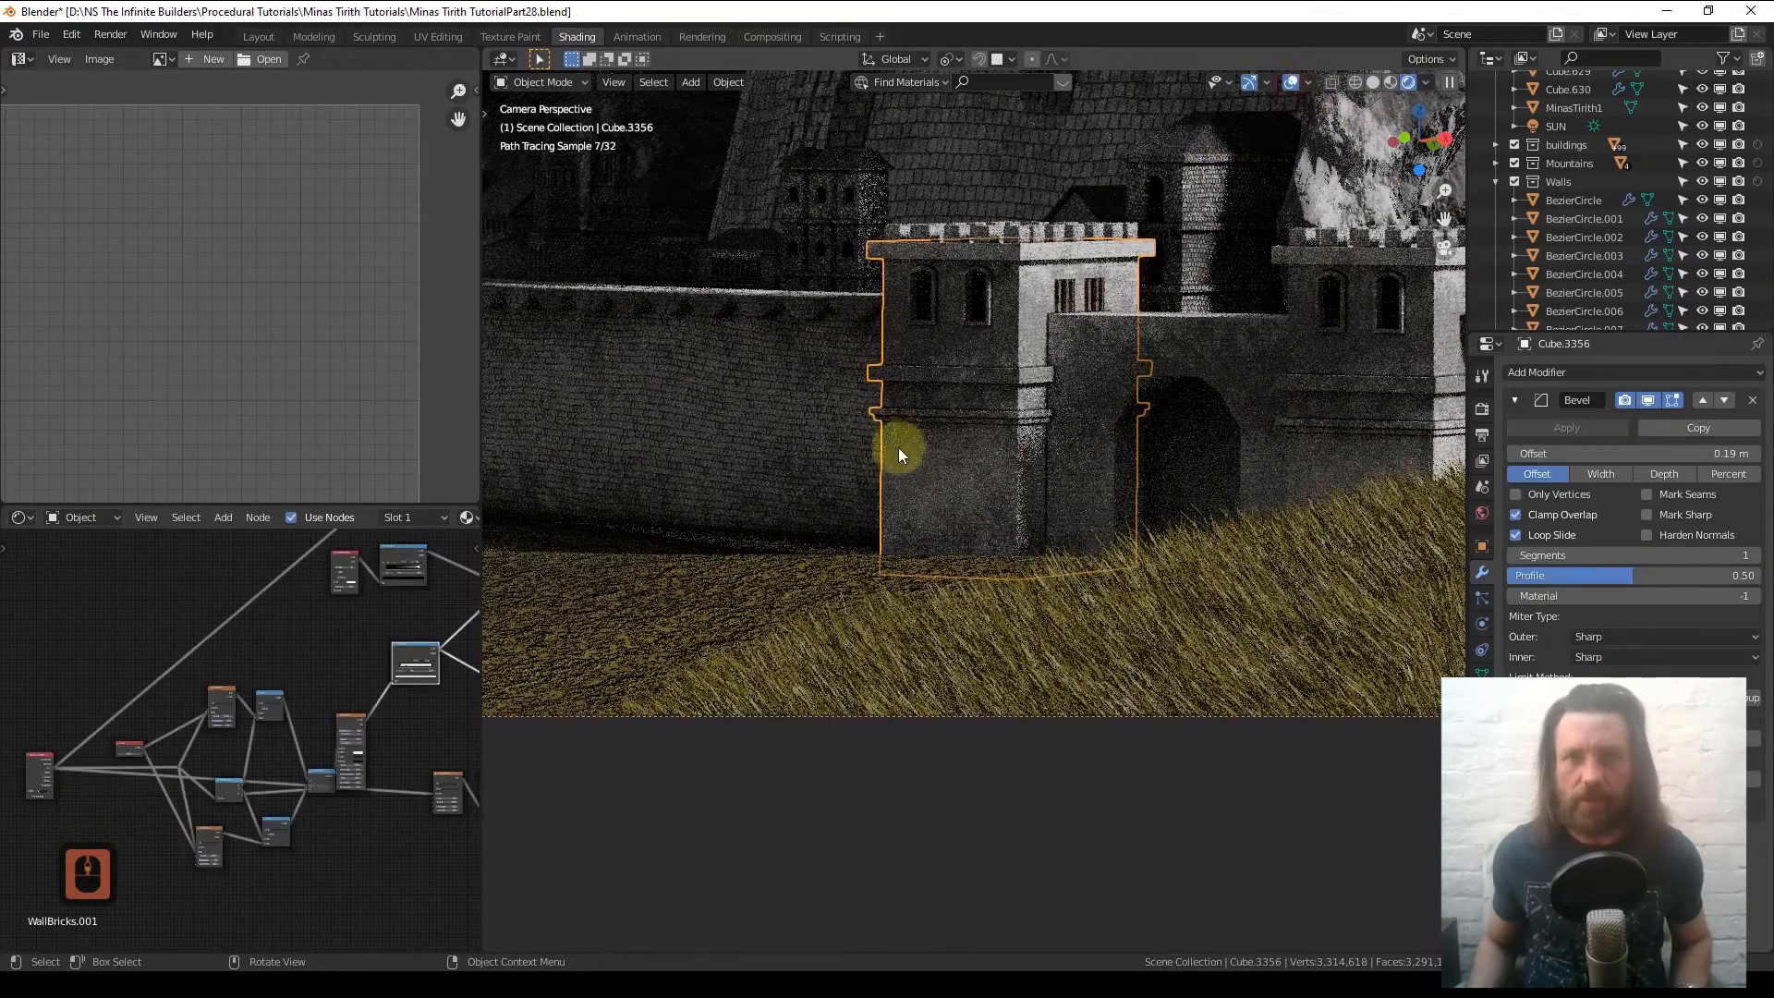
pyautogui.scroll(-6, 353, 523)
pyautogui.scroll(5, 334, 521)
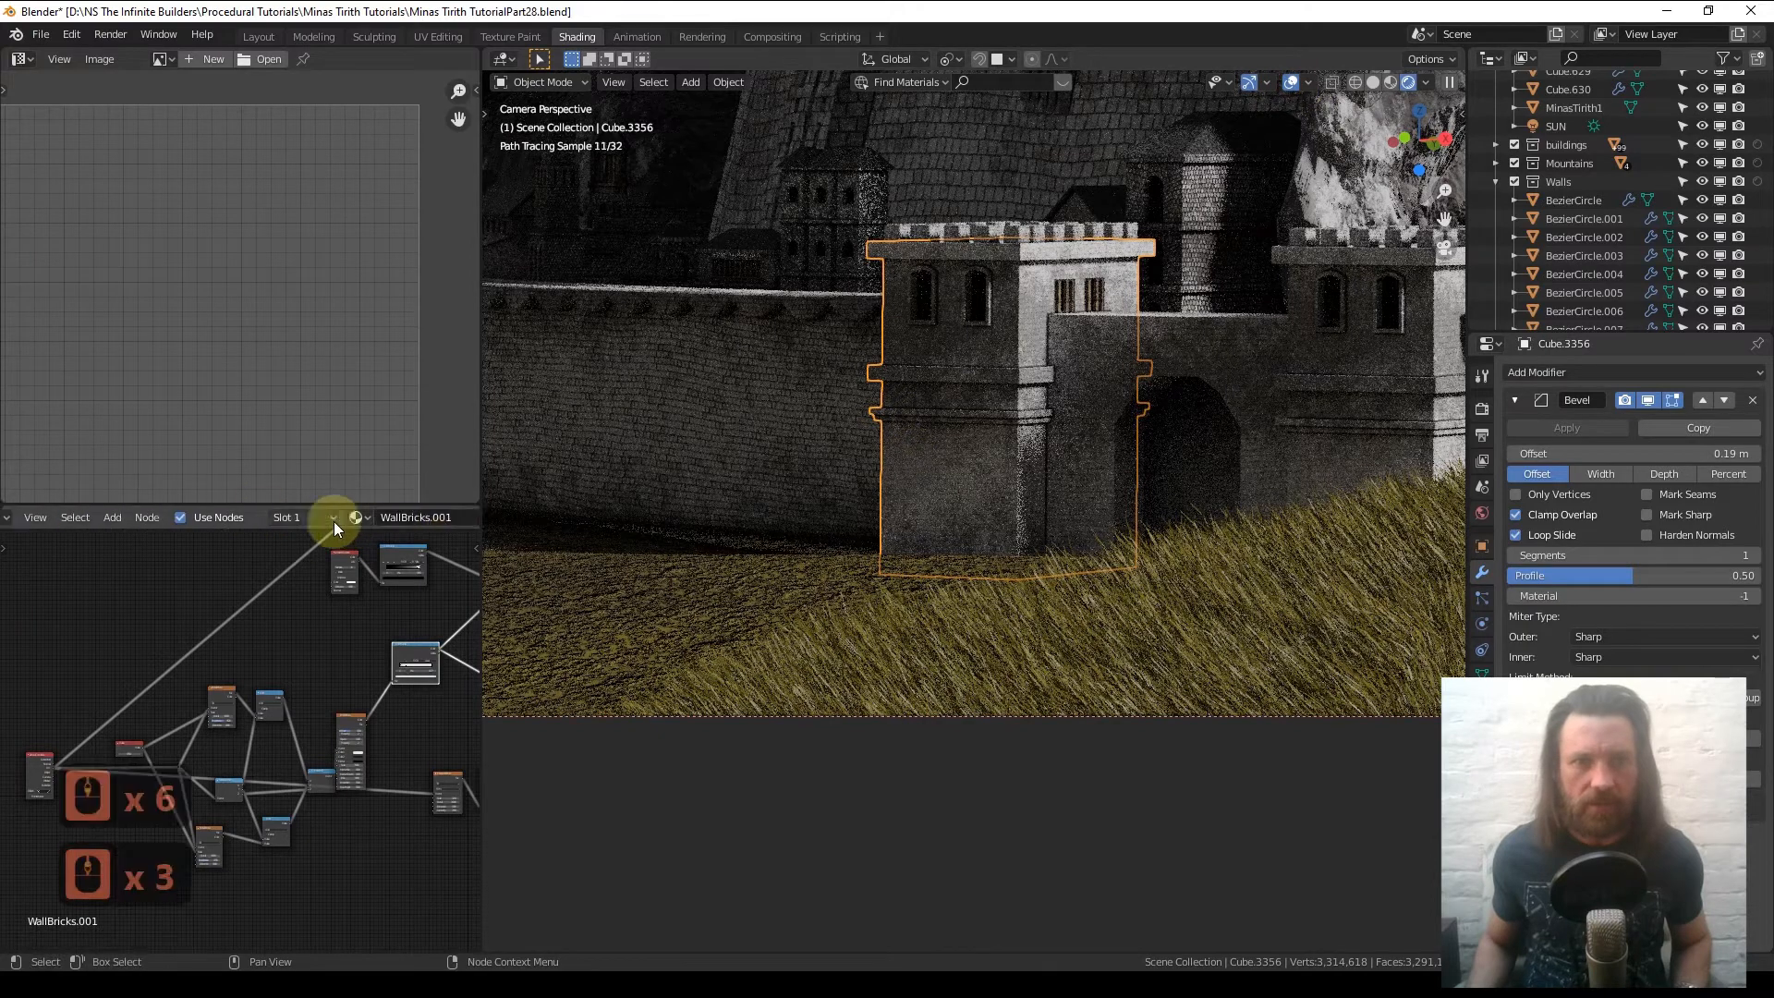
pyautogui.scroll(-5, 334, 521)
pyautogui.click(384, 517)
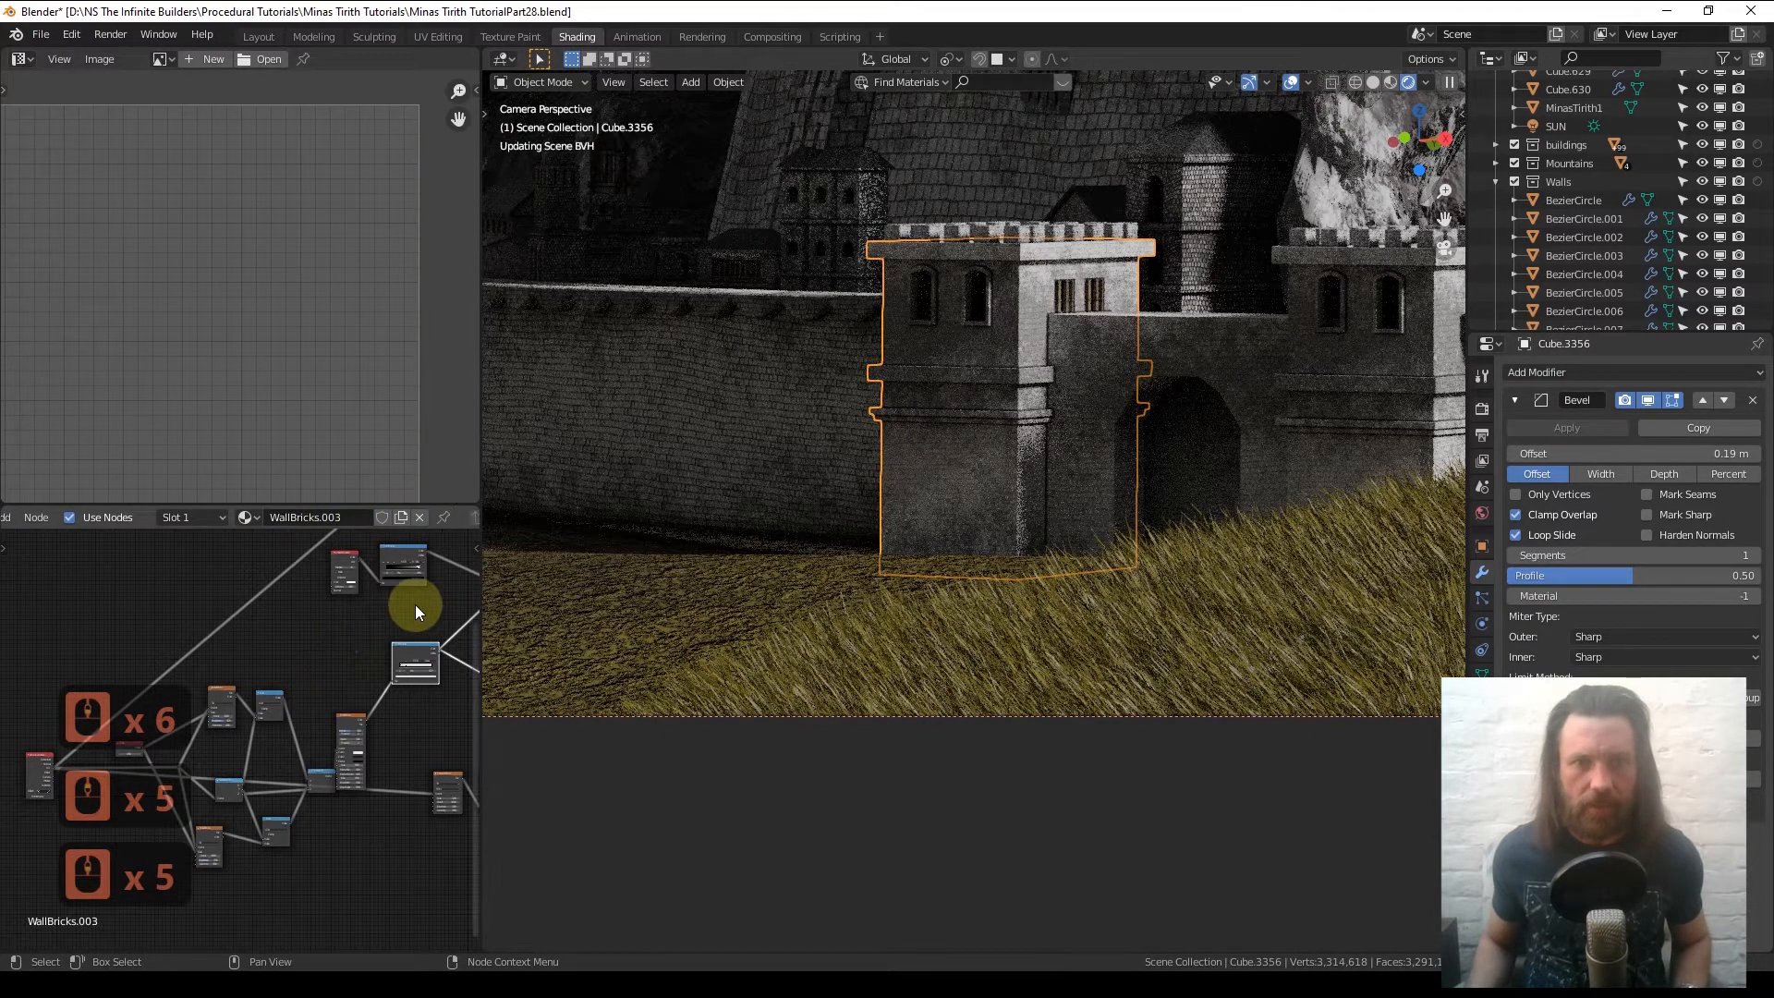
# - Set the texture node's Phase Offset to 54.810 in the gate tower's material to vary its staining
pyautogui.moveTo(414, 605); pyautogui.dragTo(175, 770, button='middle')
pyautogui.scroll(20, 187, 709)
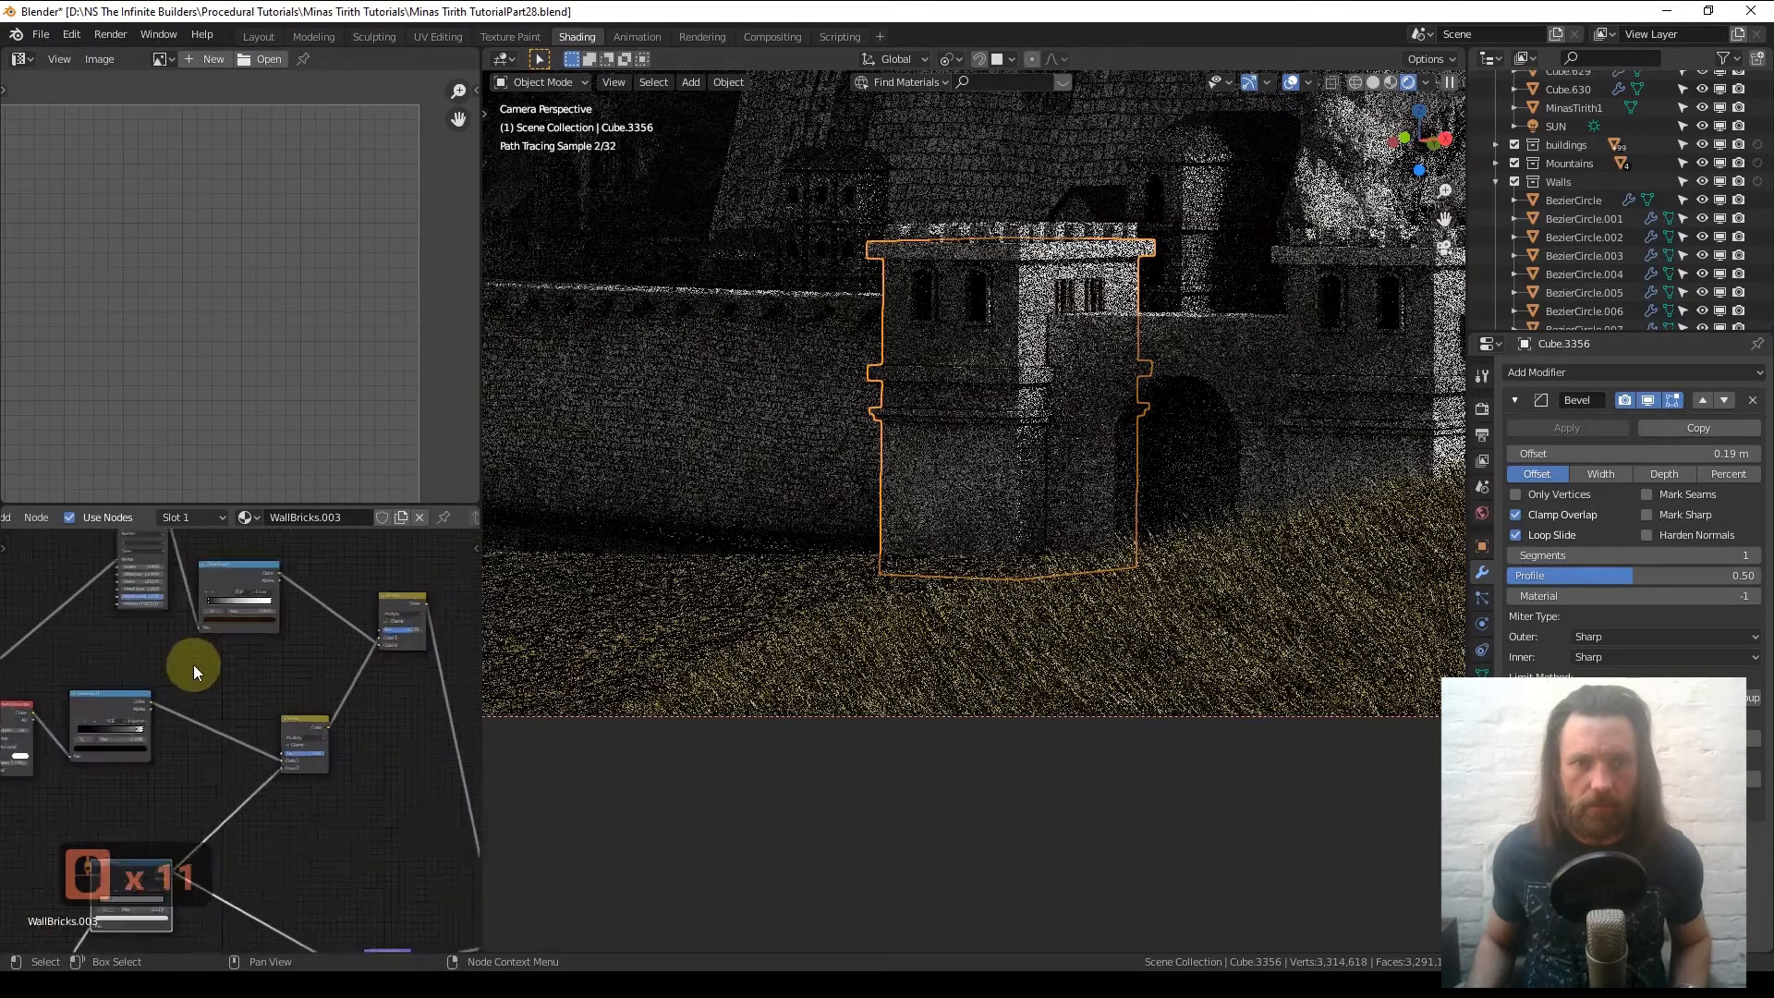
pyautogui.moveTo(322, 700); pyautogui.dragTo(192, 685, button='middle')
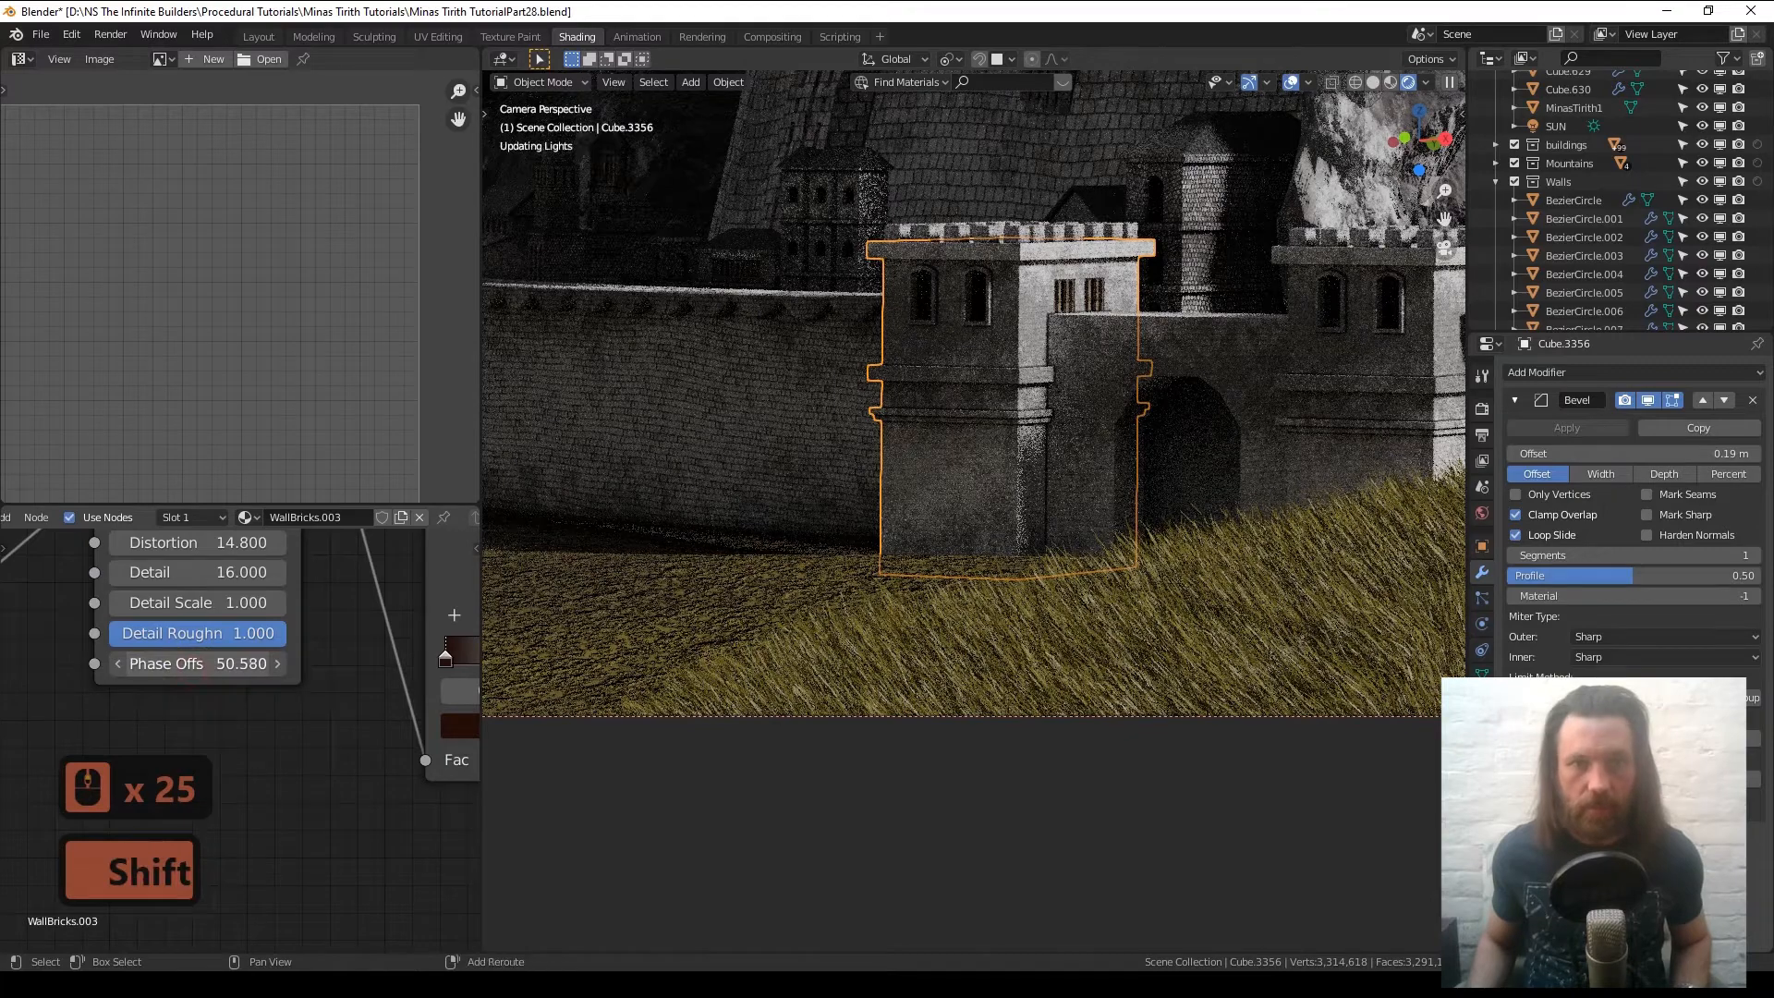
pyautogui.keyDown('shift'); pyautogui.moveTo(192, 664); pyautogui.dragTo(147, 677); pyautogui.keyUp('shift')
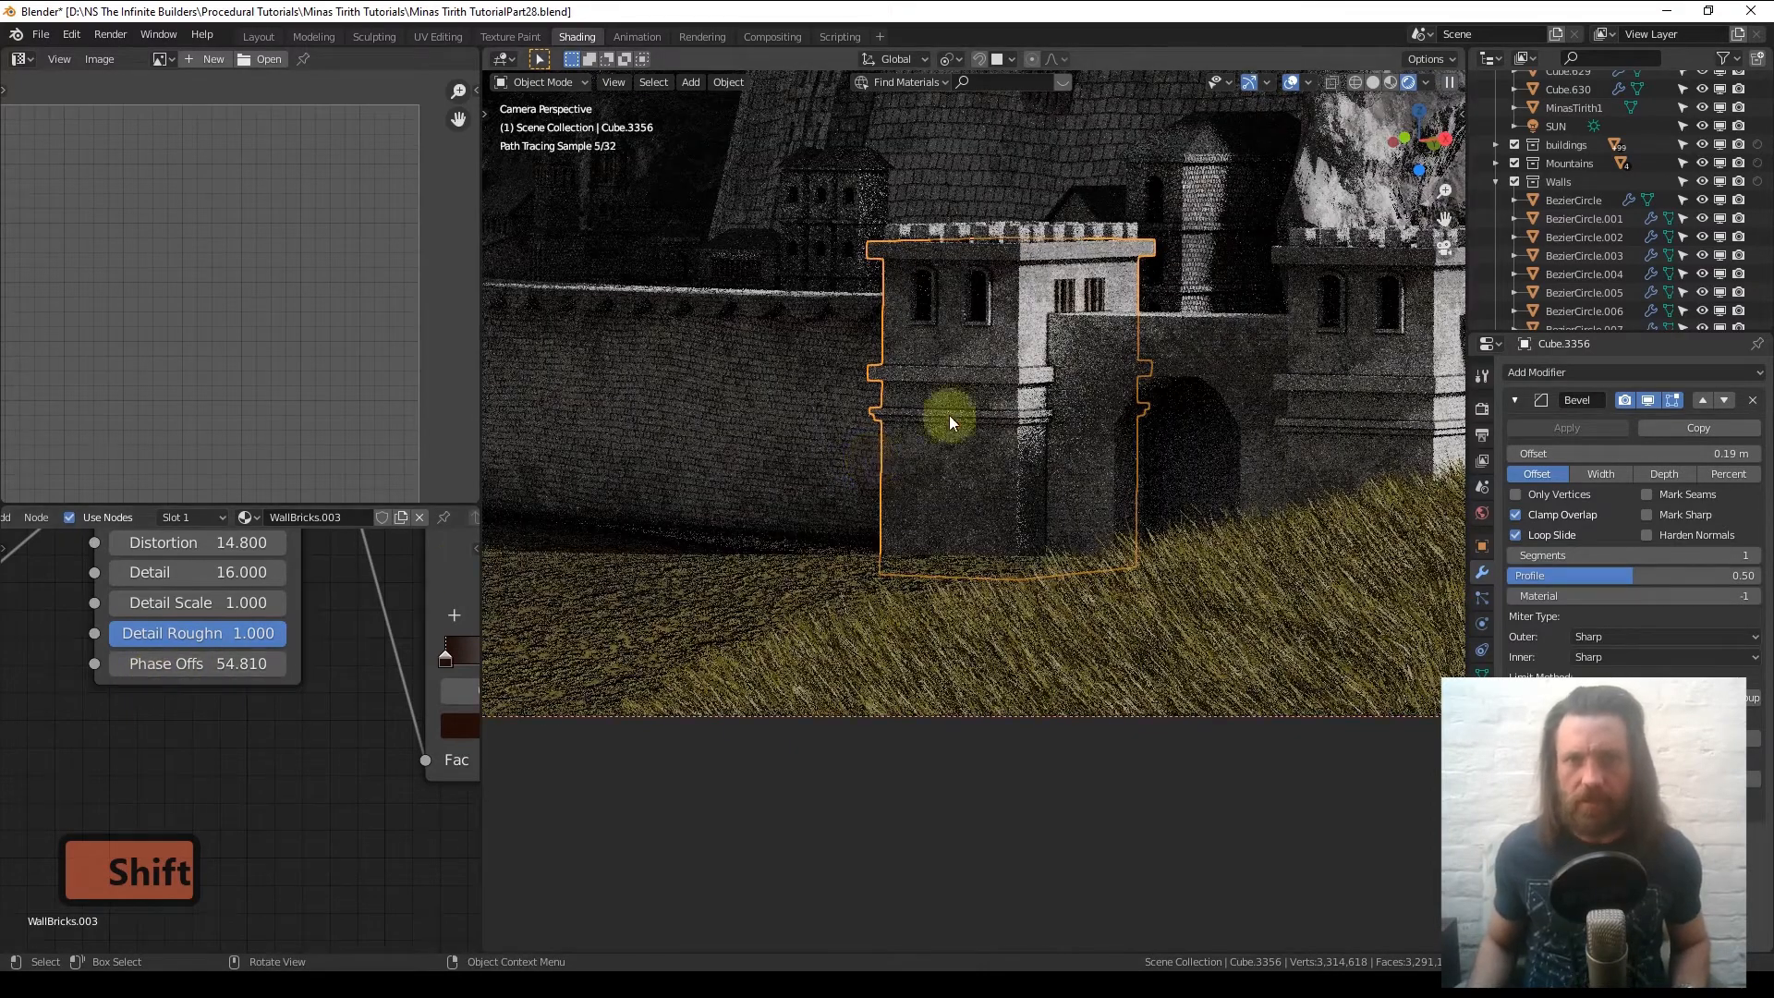
# - Hide the overlays and review the whole city in the rendered camera frame
pyautogui.click(1290, 81)
pyautogui.scroll(-6, 915, 660)
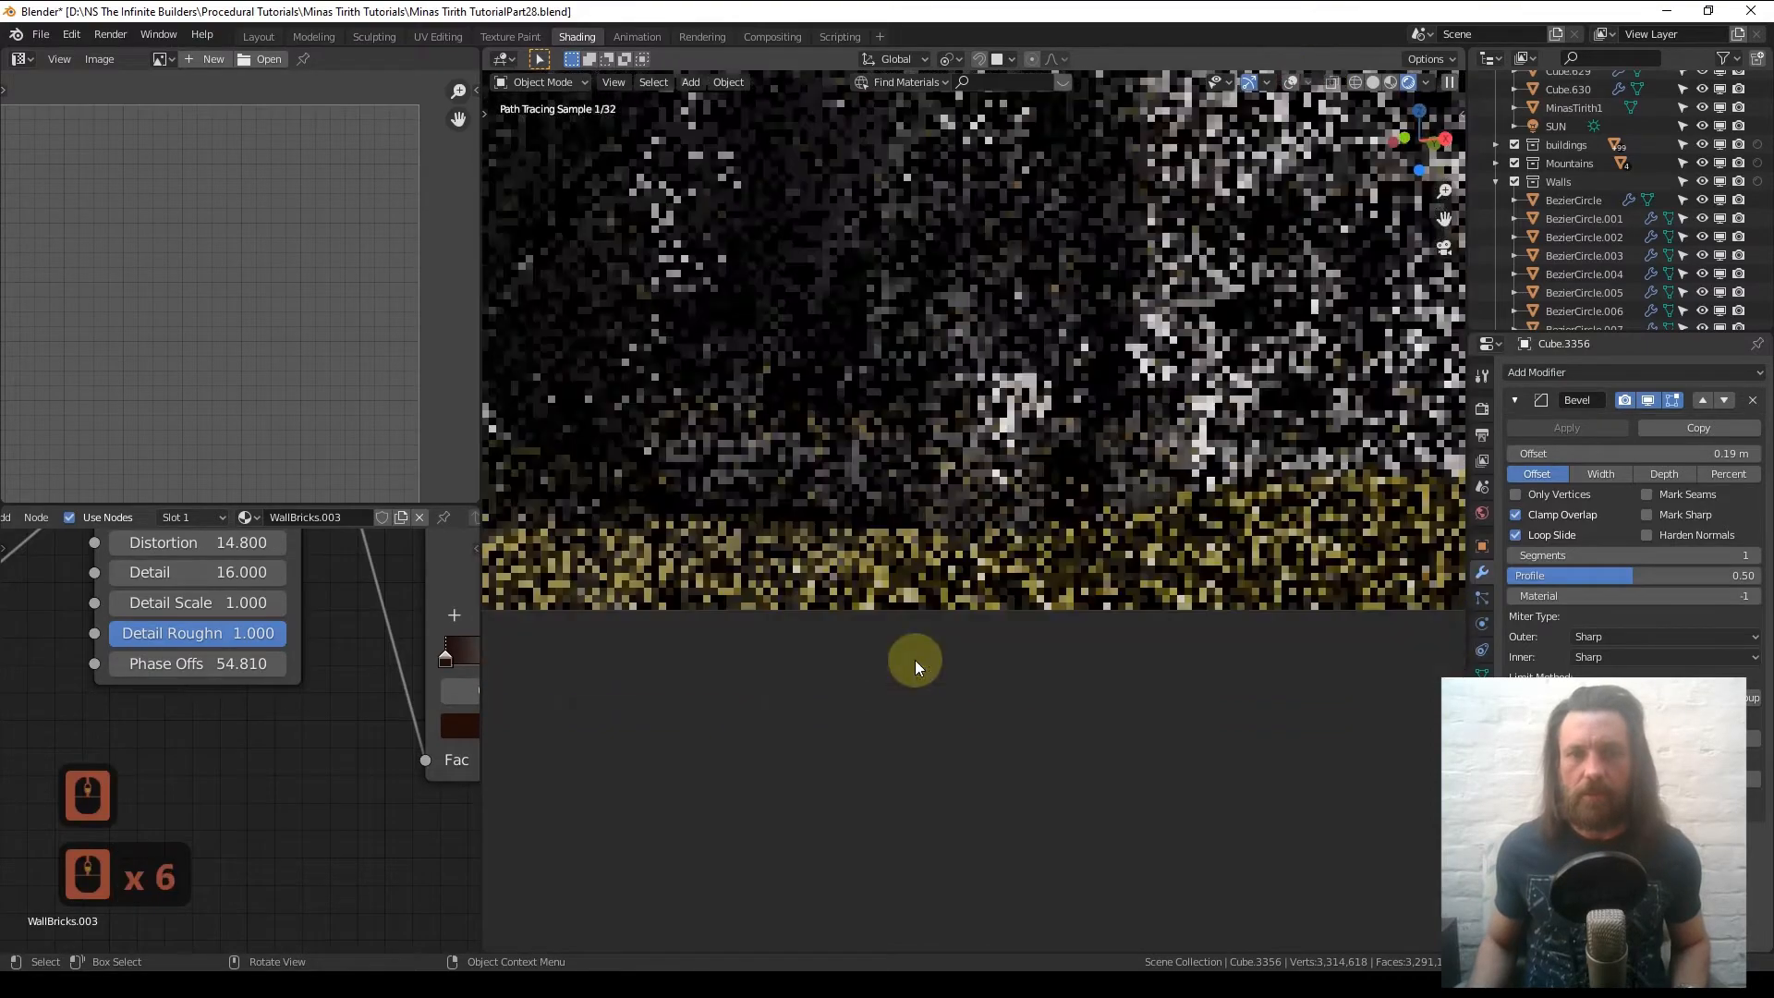
pyautogui.keyDown('shift'); pyautogui.moveTo(979, 608); pyautogui.dragTo(940, 745, button='middle'); pyautogui.keyUp('shift')
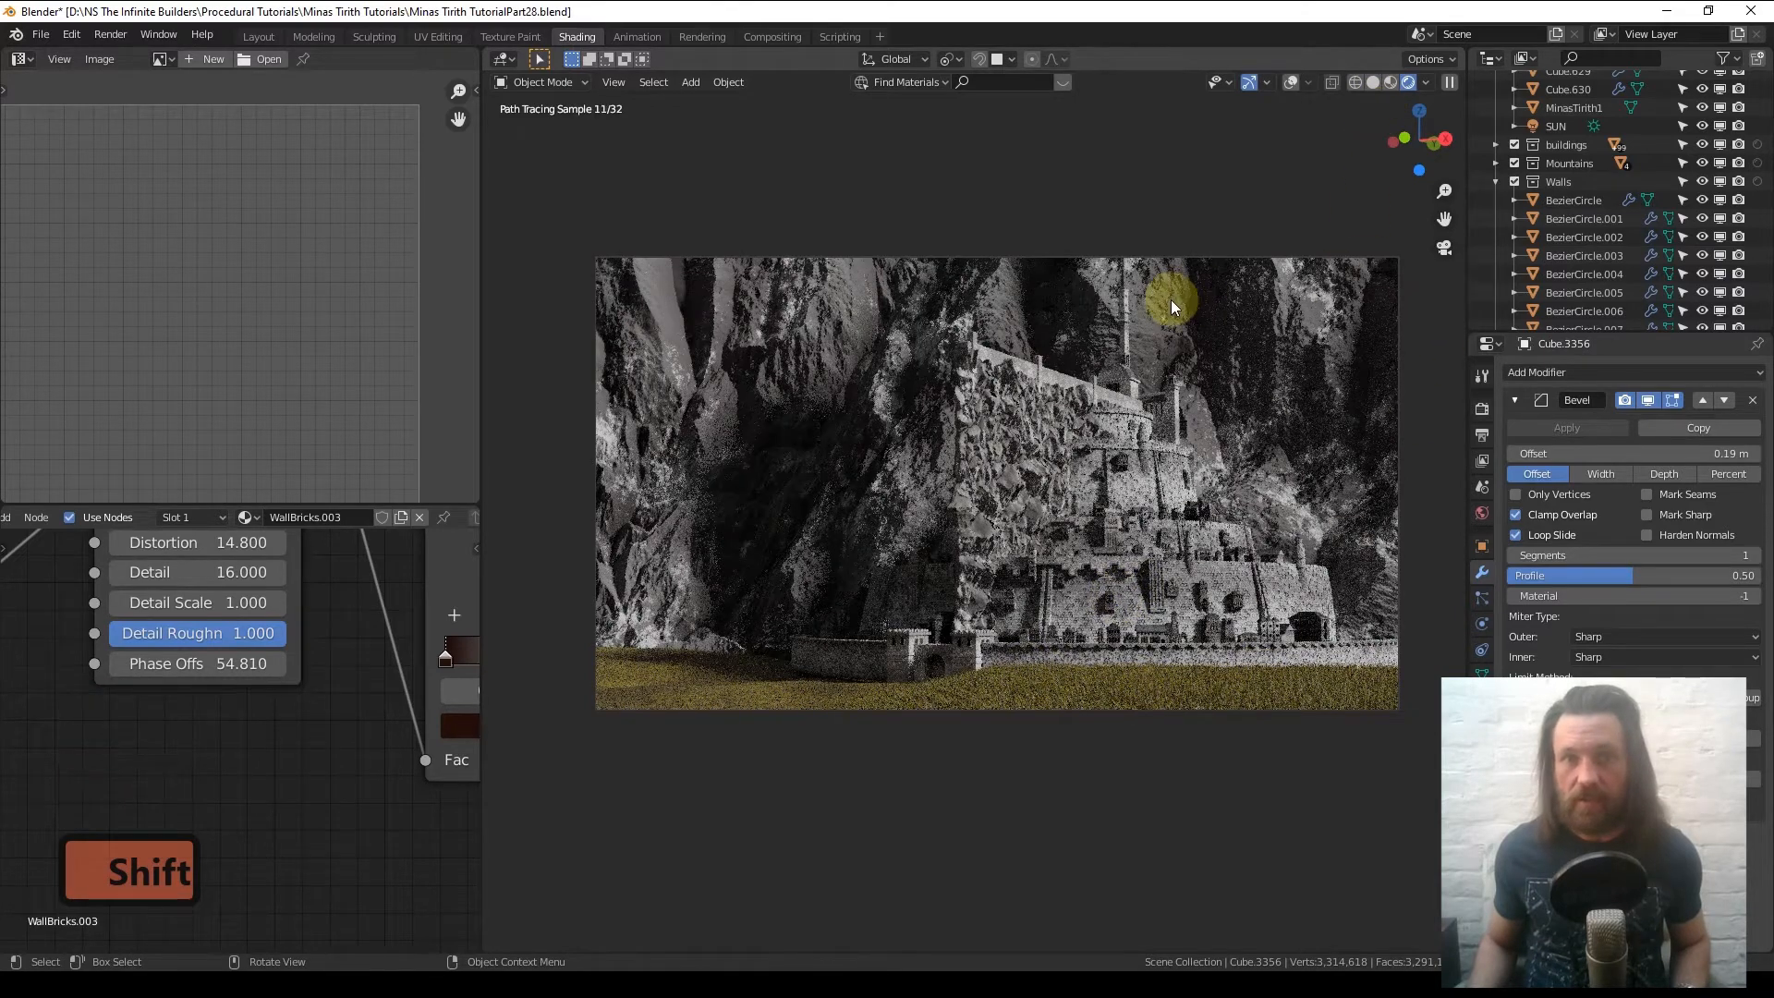
# - Select the ground plane (Plane.001) in solid shading, view it from above and switch it to Texture Paint mode
pyautogui.click(1373, 82)
pyautogui.click(762, 695)
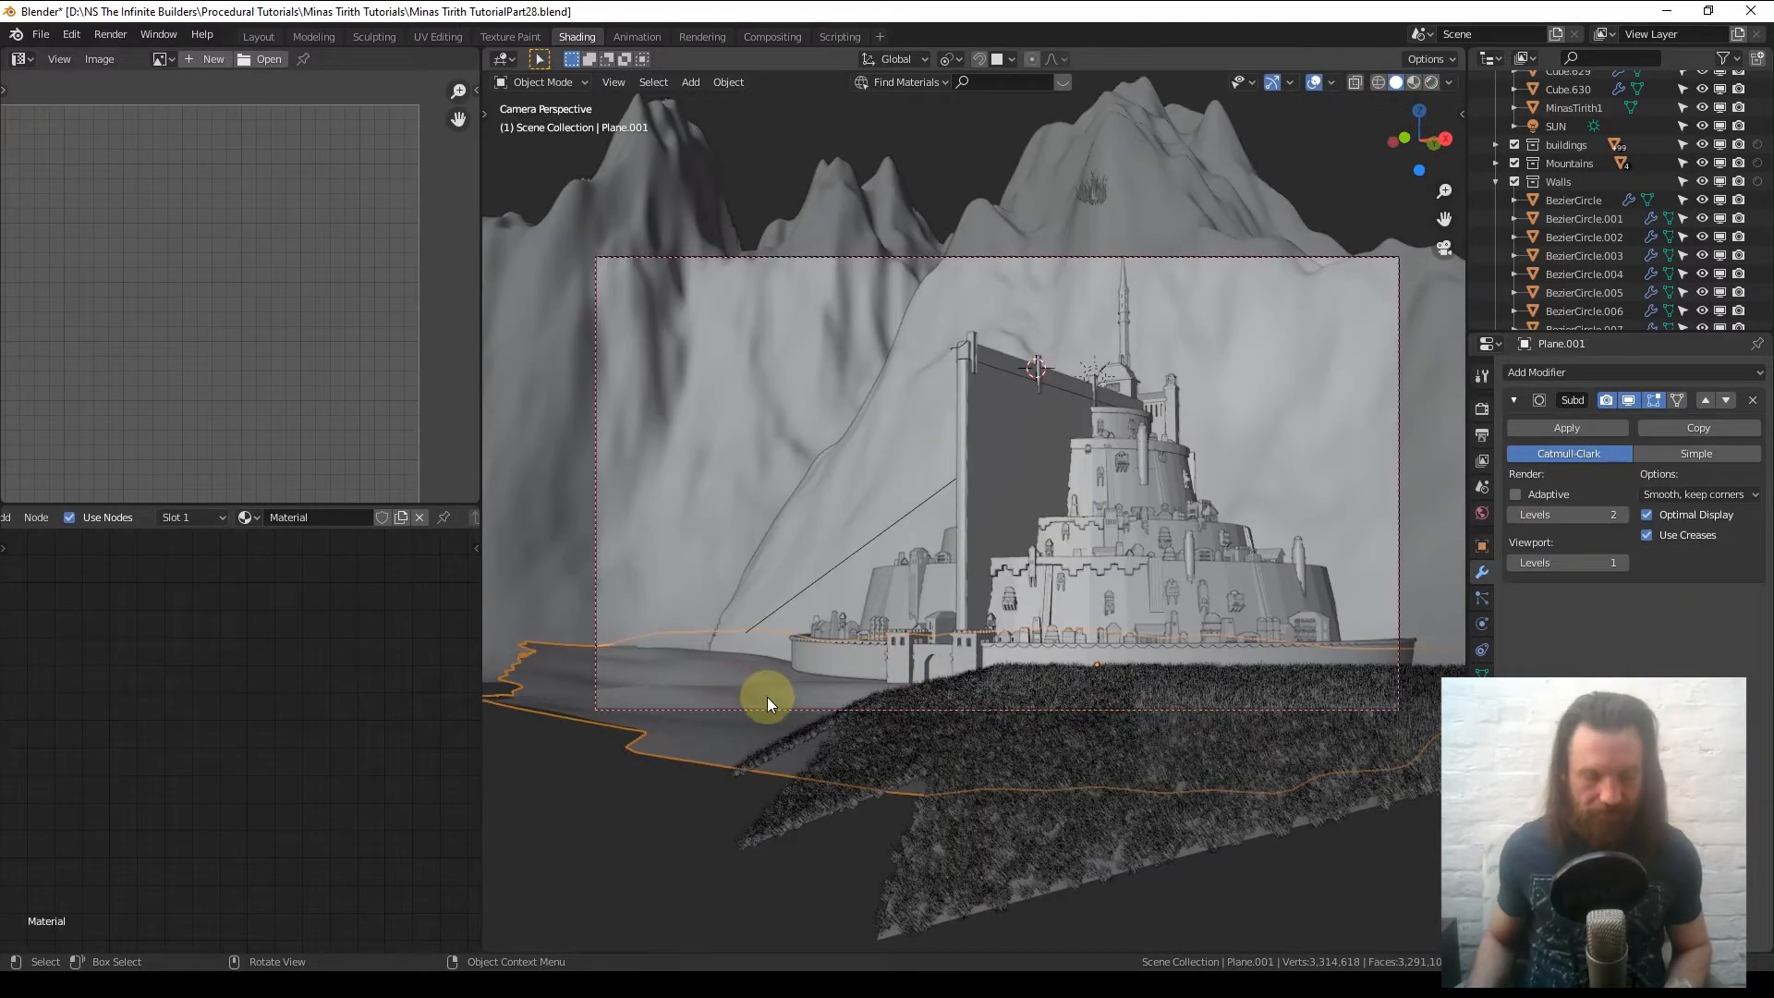
pyautogui.press('7')
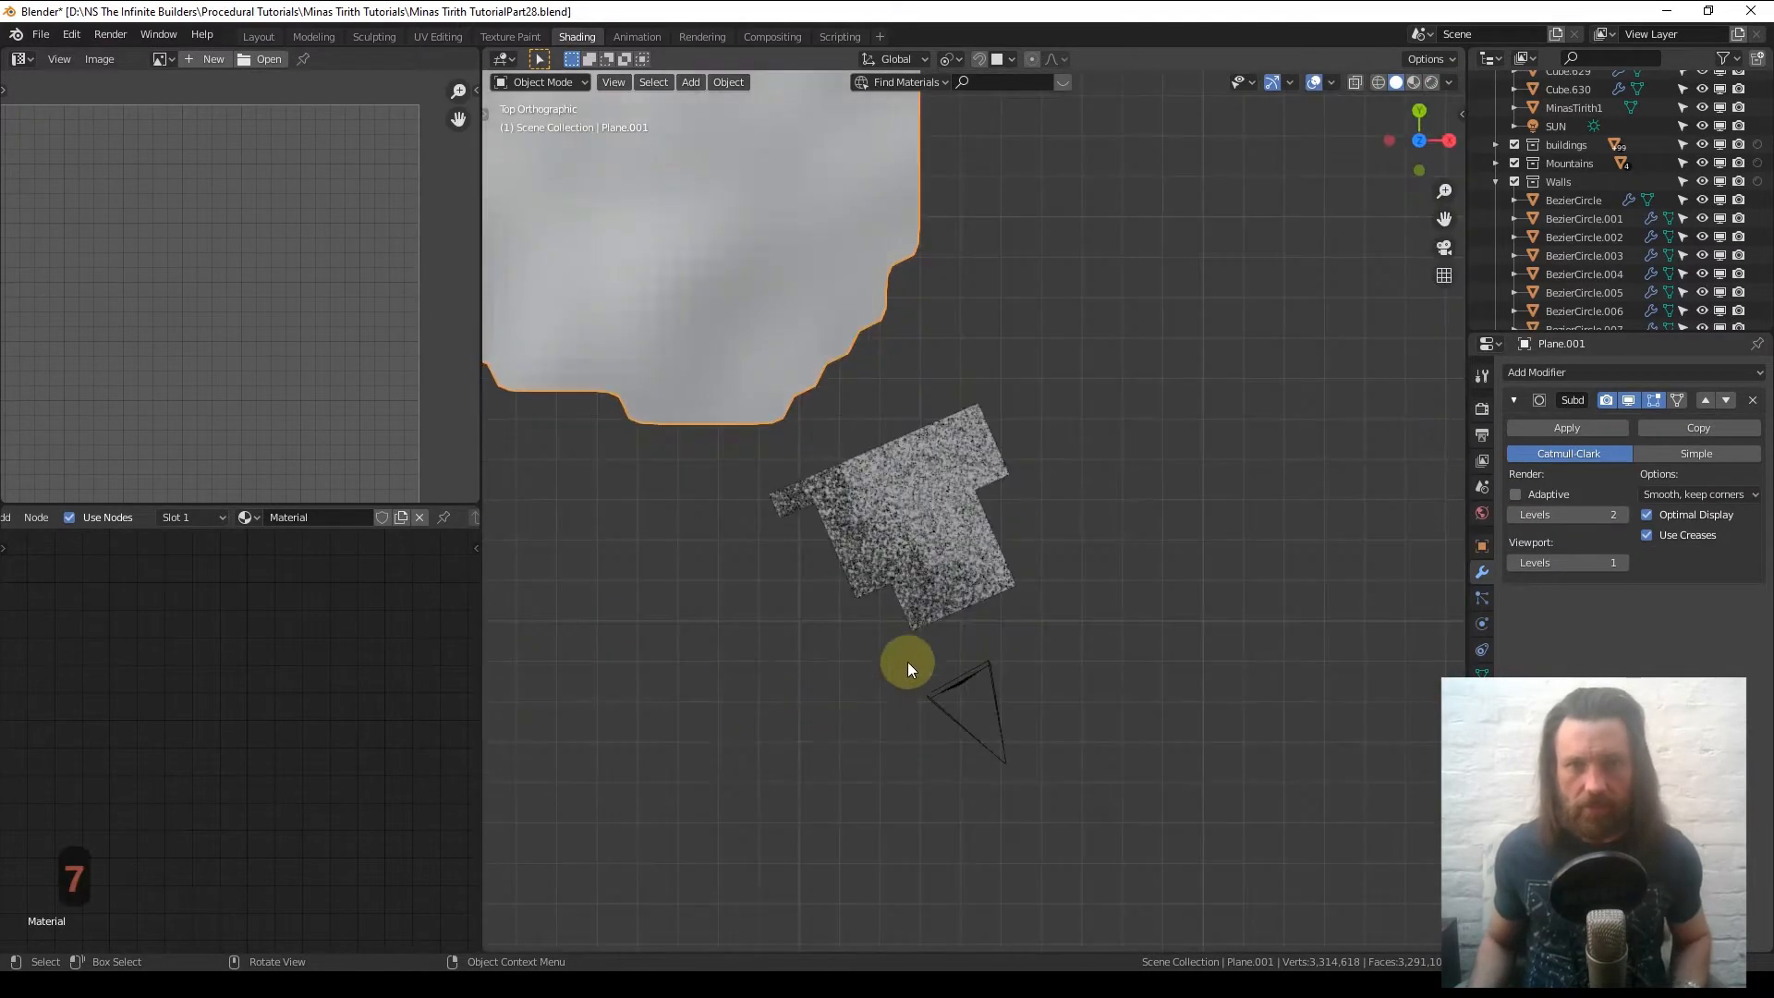
pyautogui.keyDown('shift'); pyautogui.moveTo(846, 380); pyautogui.dragTo(755, 10, button='middle'); pyautogui.keyUp('shift')
pyautogui.keyDown('shift'); pyautogui.moveTo(709, 581); pyautogui.dragTo(890, 501, button='middle'); pyautogui.keyUp('shift')
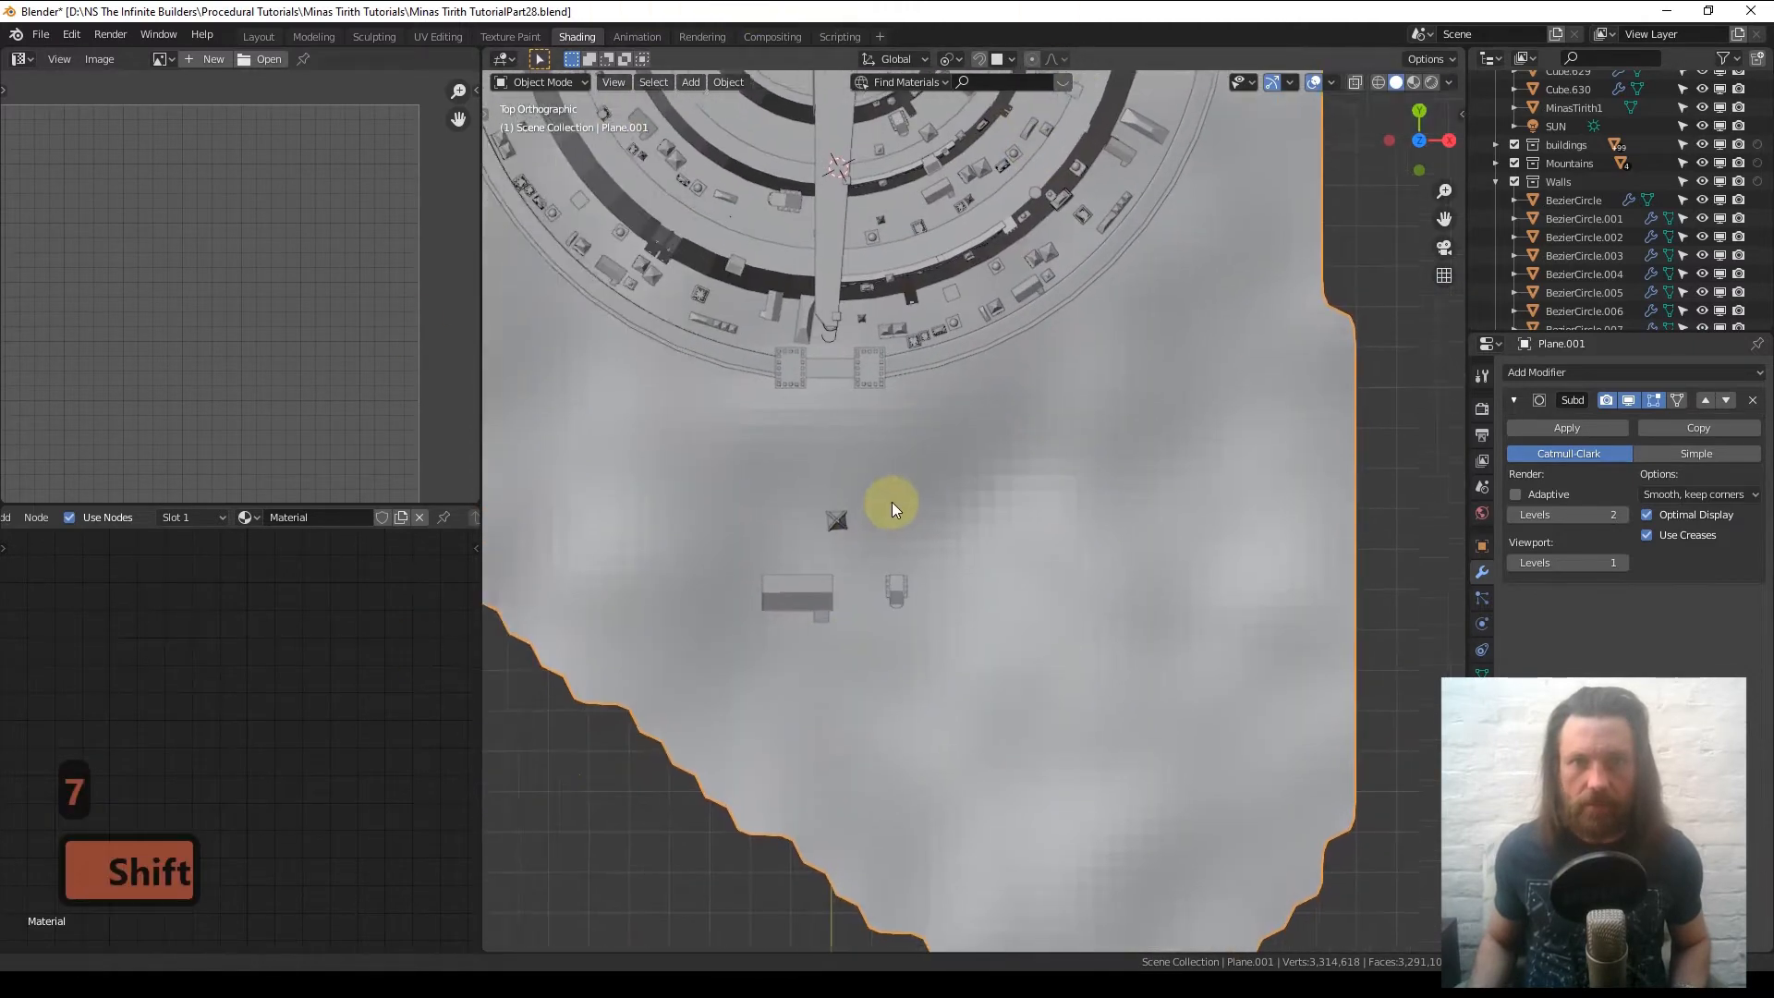
pyautogui.click(540, 81)
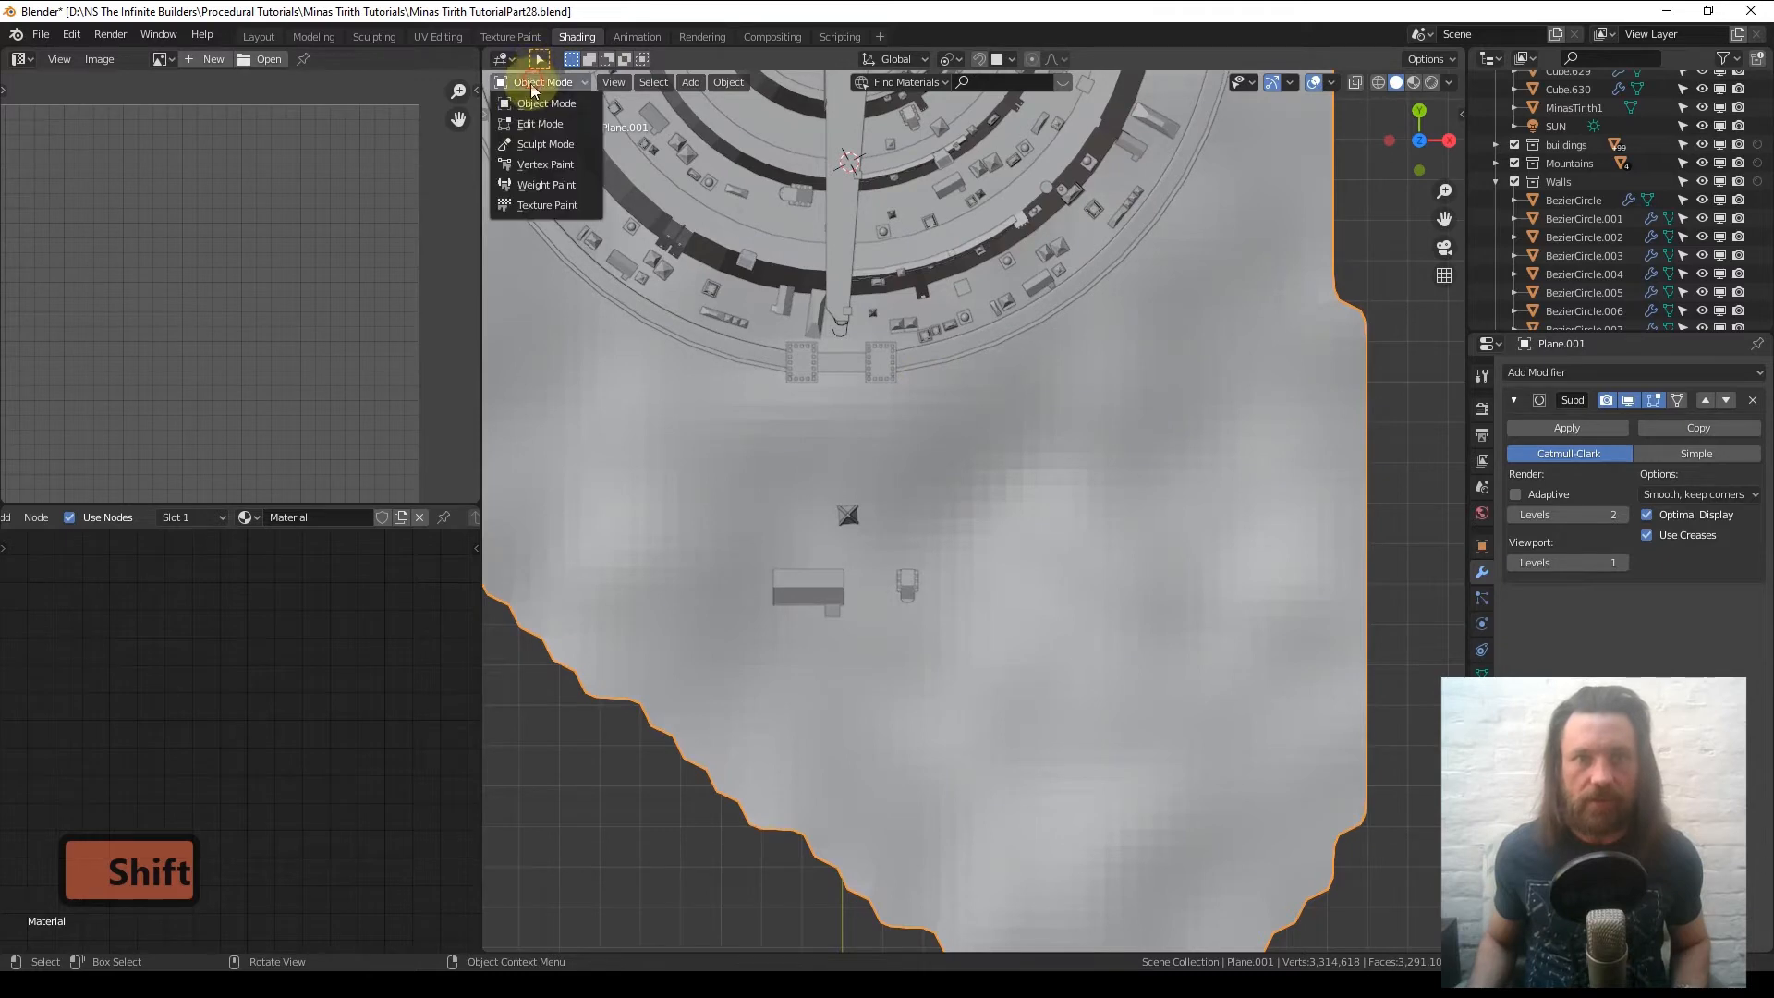
pyautogui.click(545, 205)
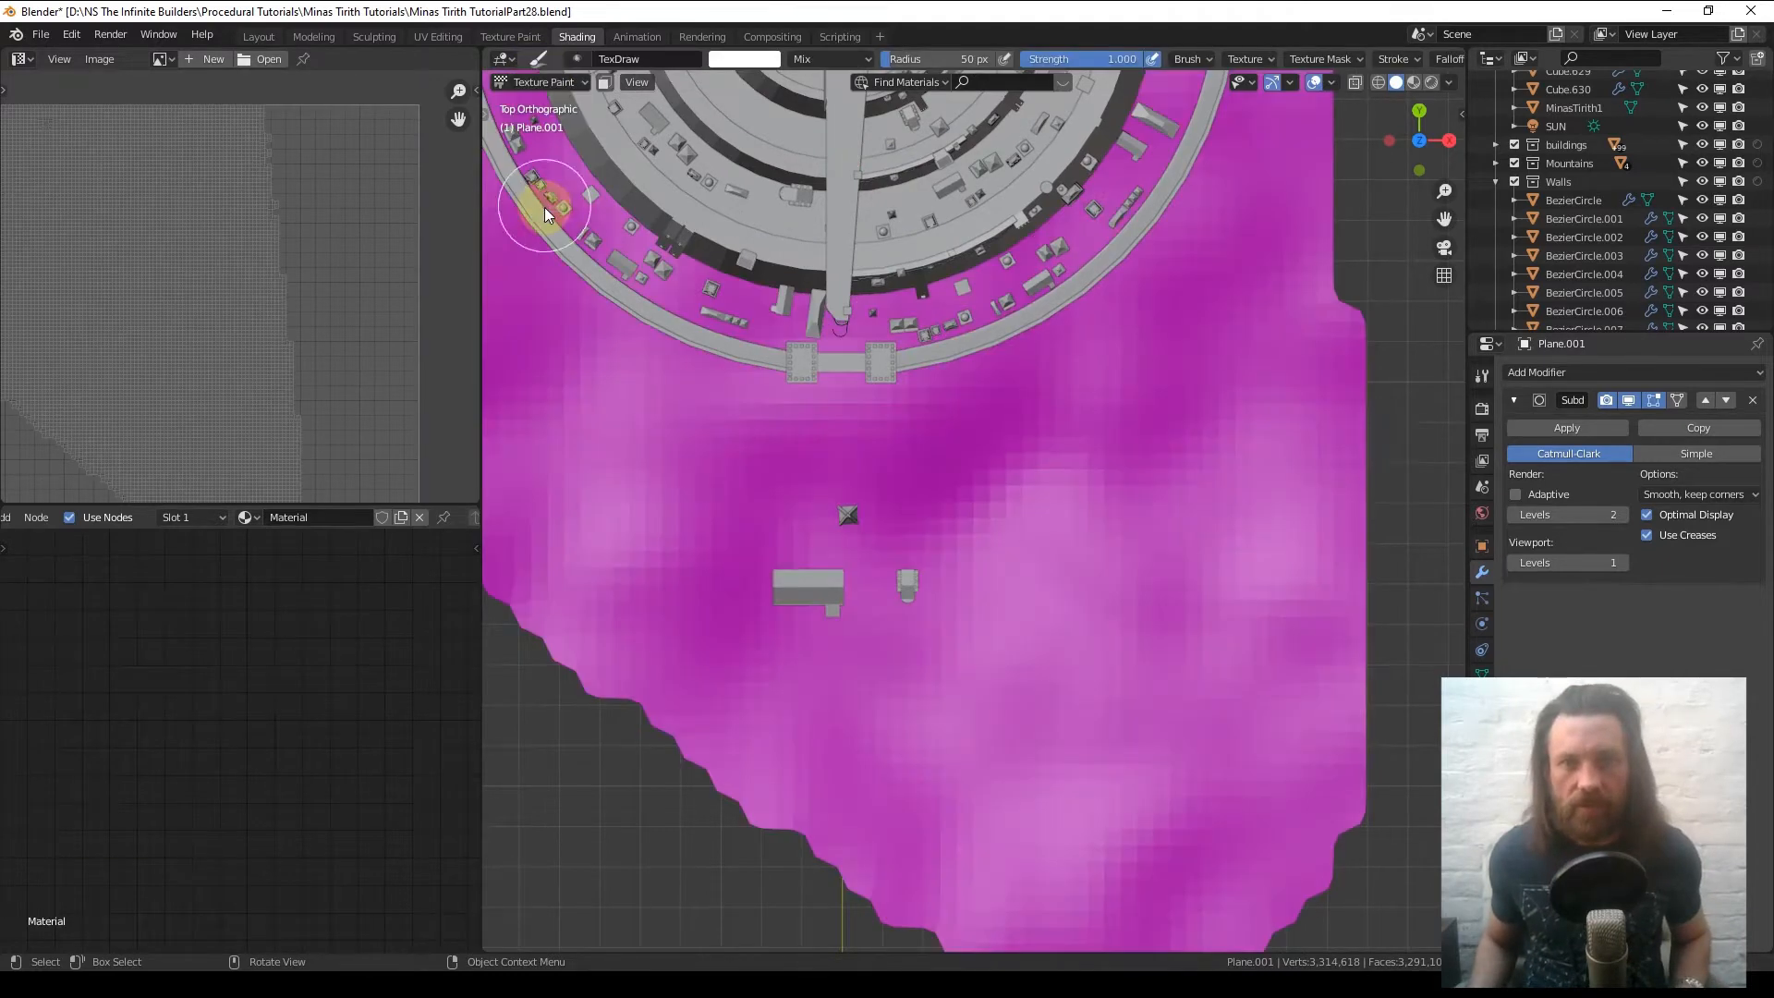
# - Add a Base Color texture paint slot to the ground's material, 2048 px wide and 2048 px high
pyautogui.press('n')
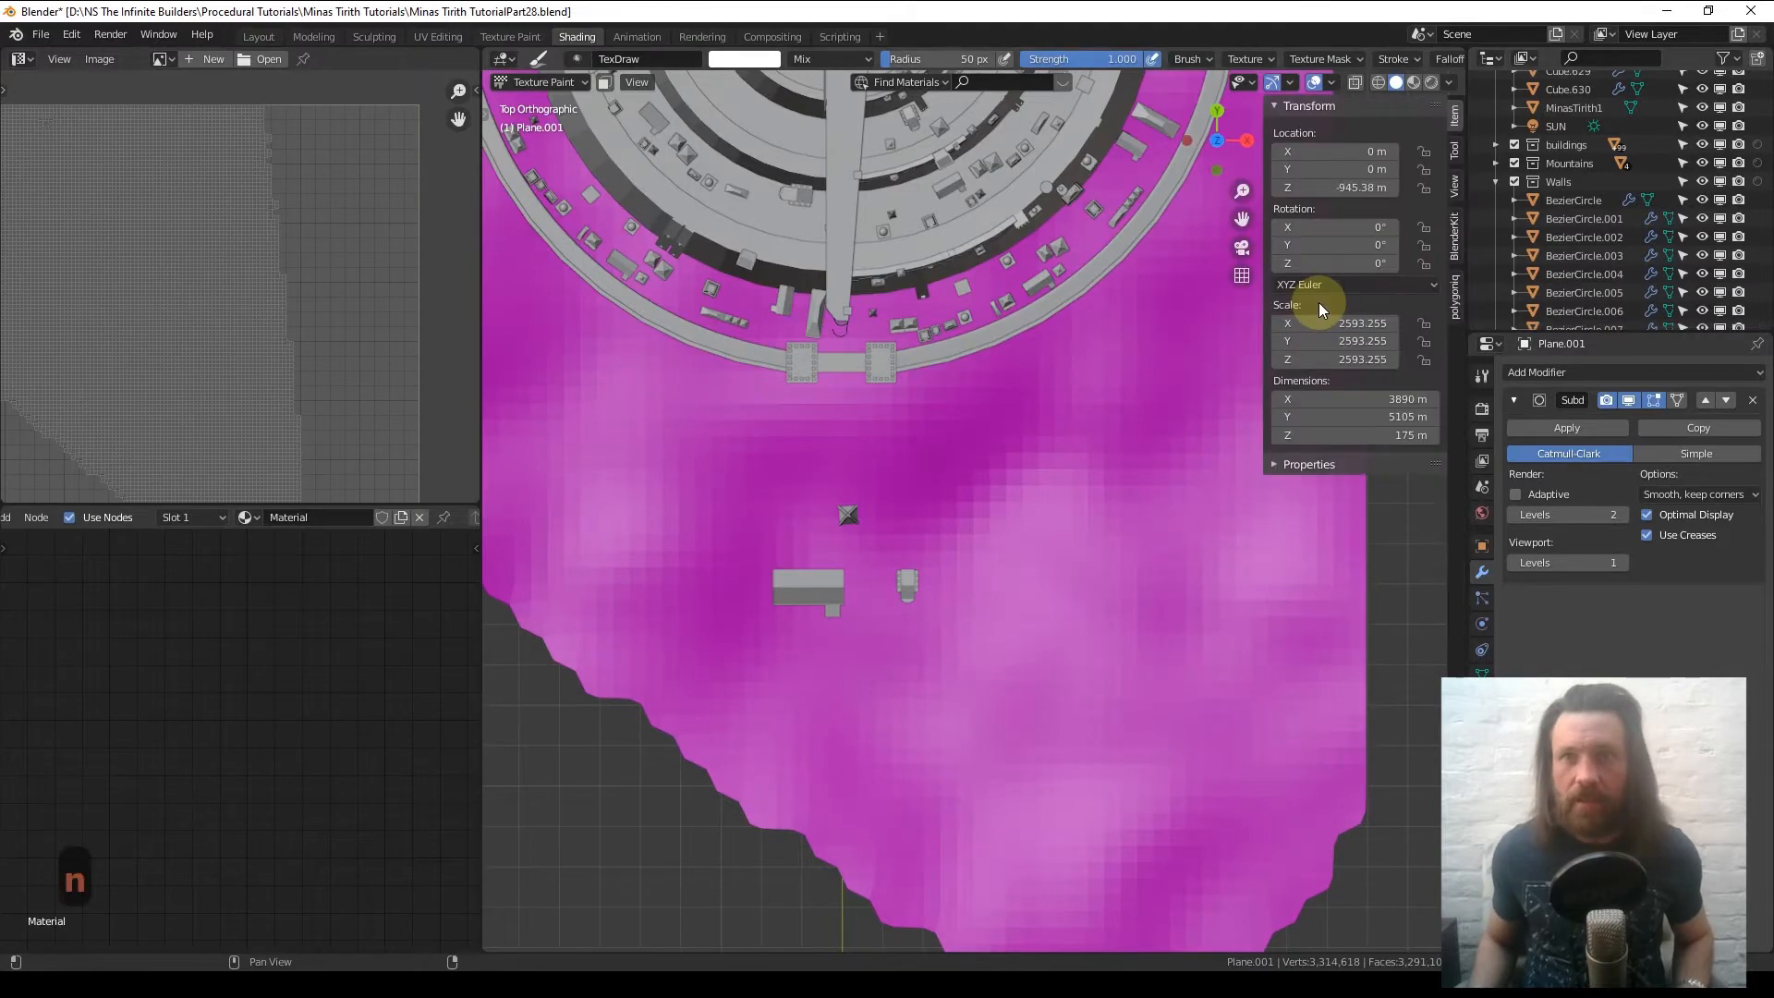
pyautogui.click(1453, 152)
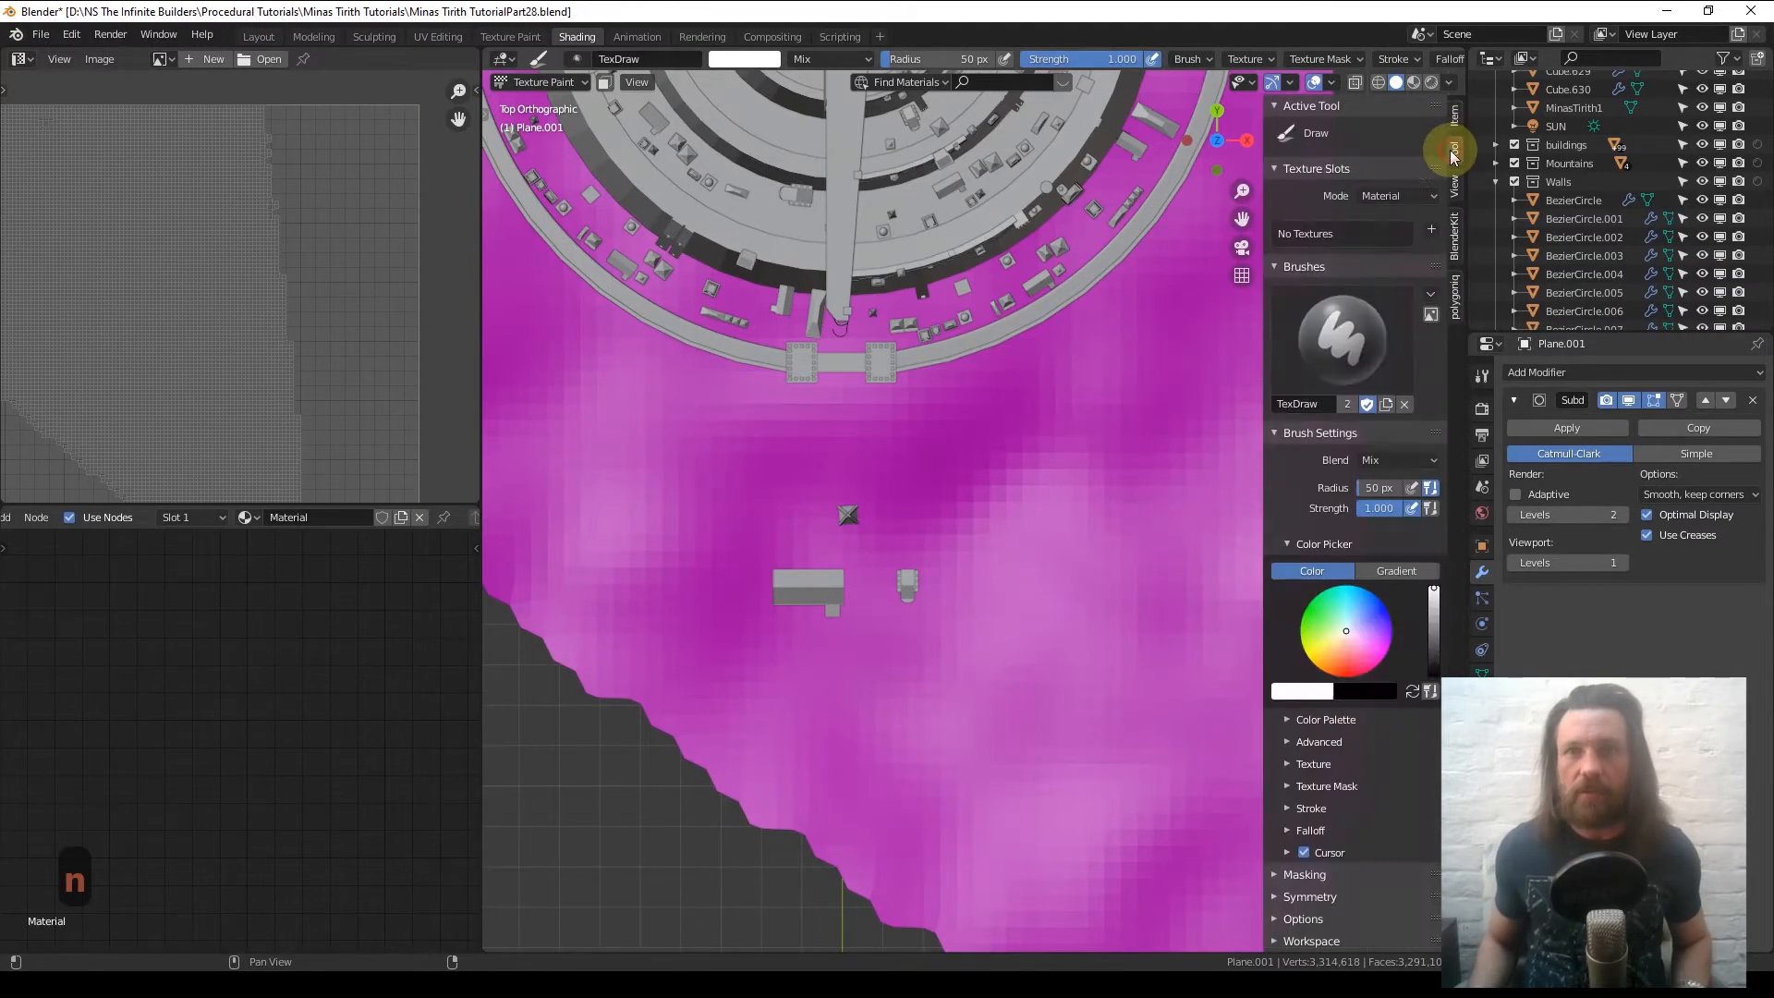
pyautogui.click(1429, 230)
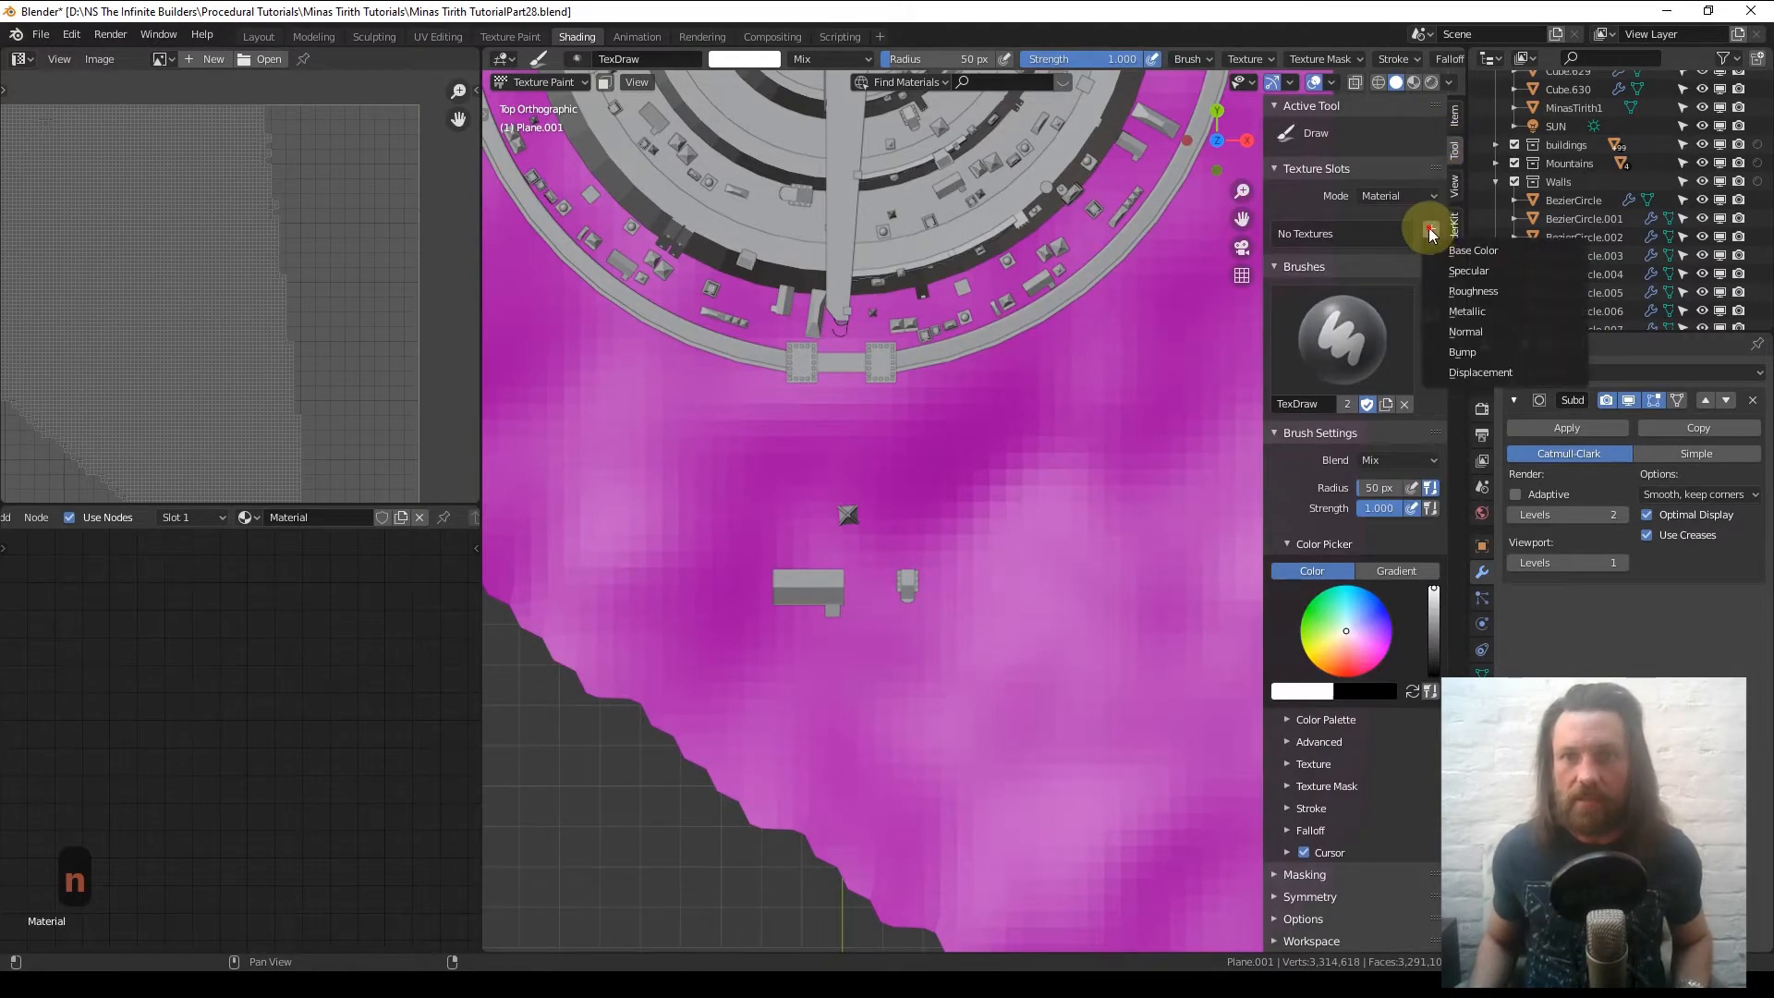
pyautogui.click(1482, 253)
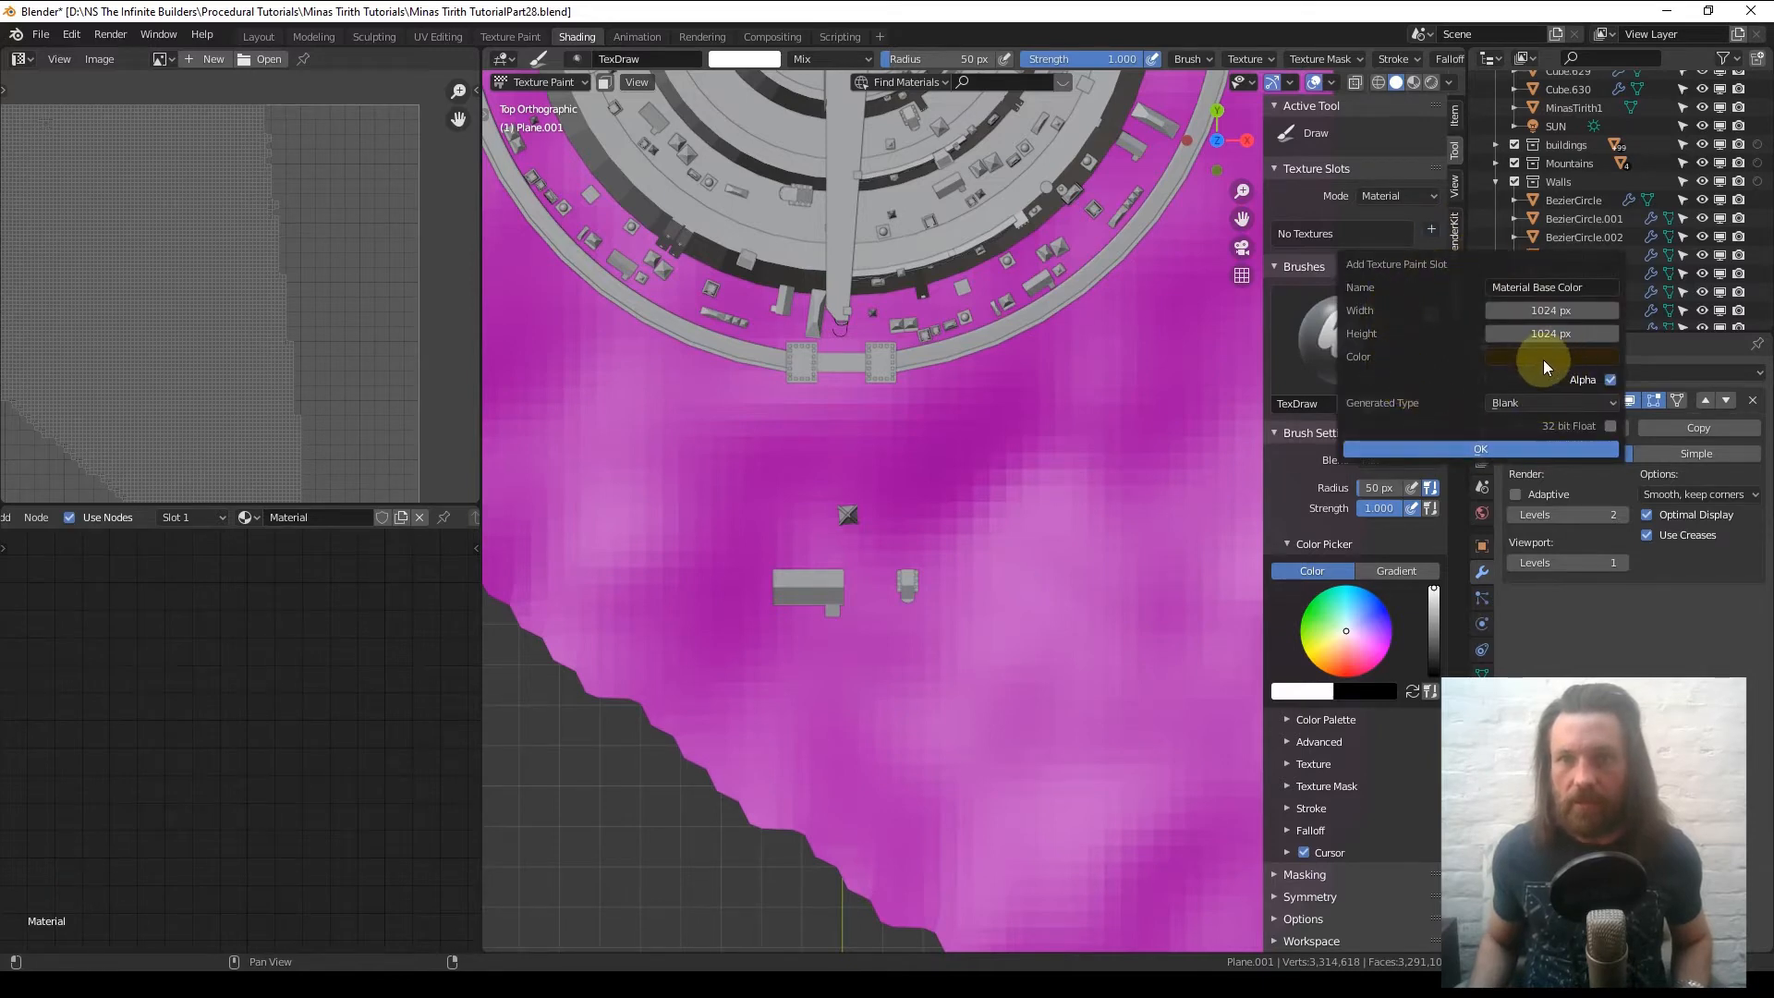
pyautogui.click(1545, 313)
pyautogui.write('2048')
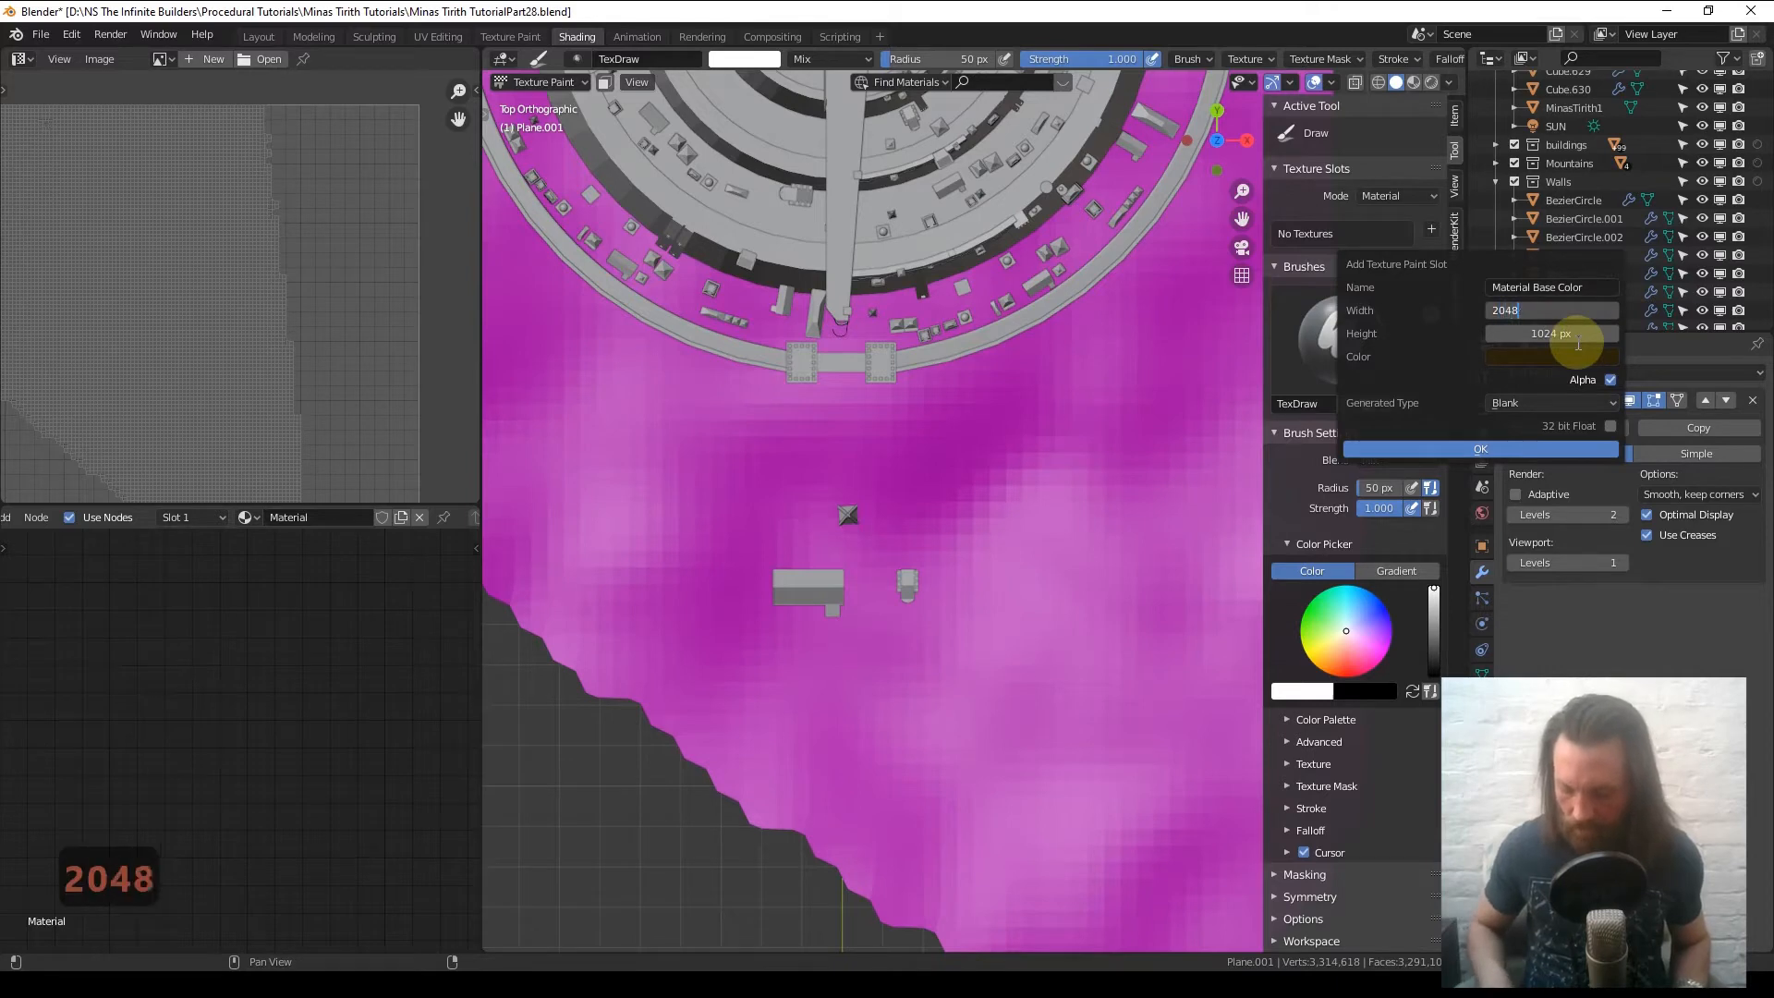
pyautogui.press('Tab')
pyautogui.write('2048')
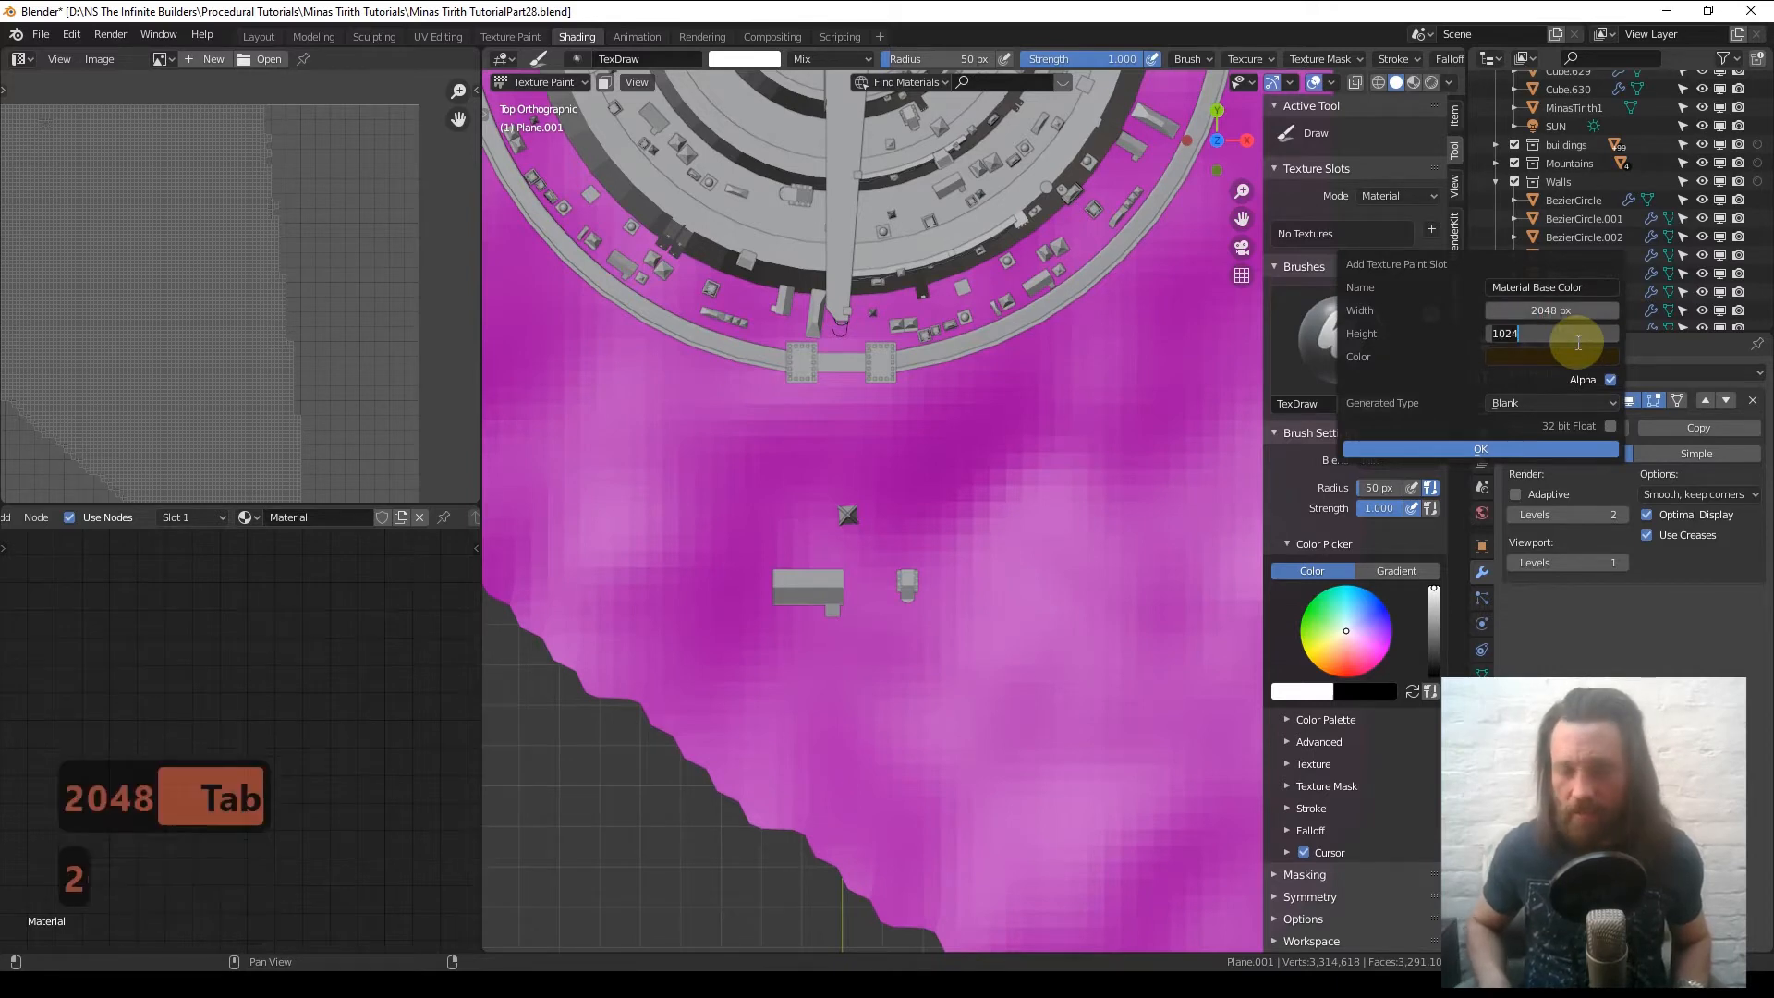
pyautogui.press('Return')
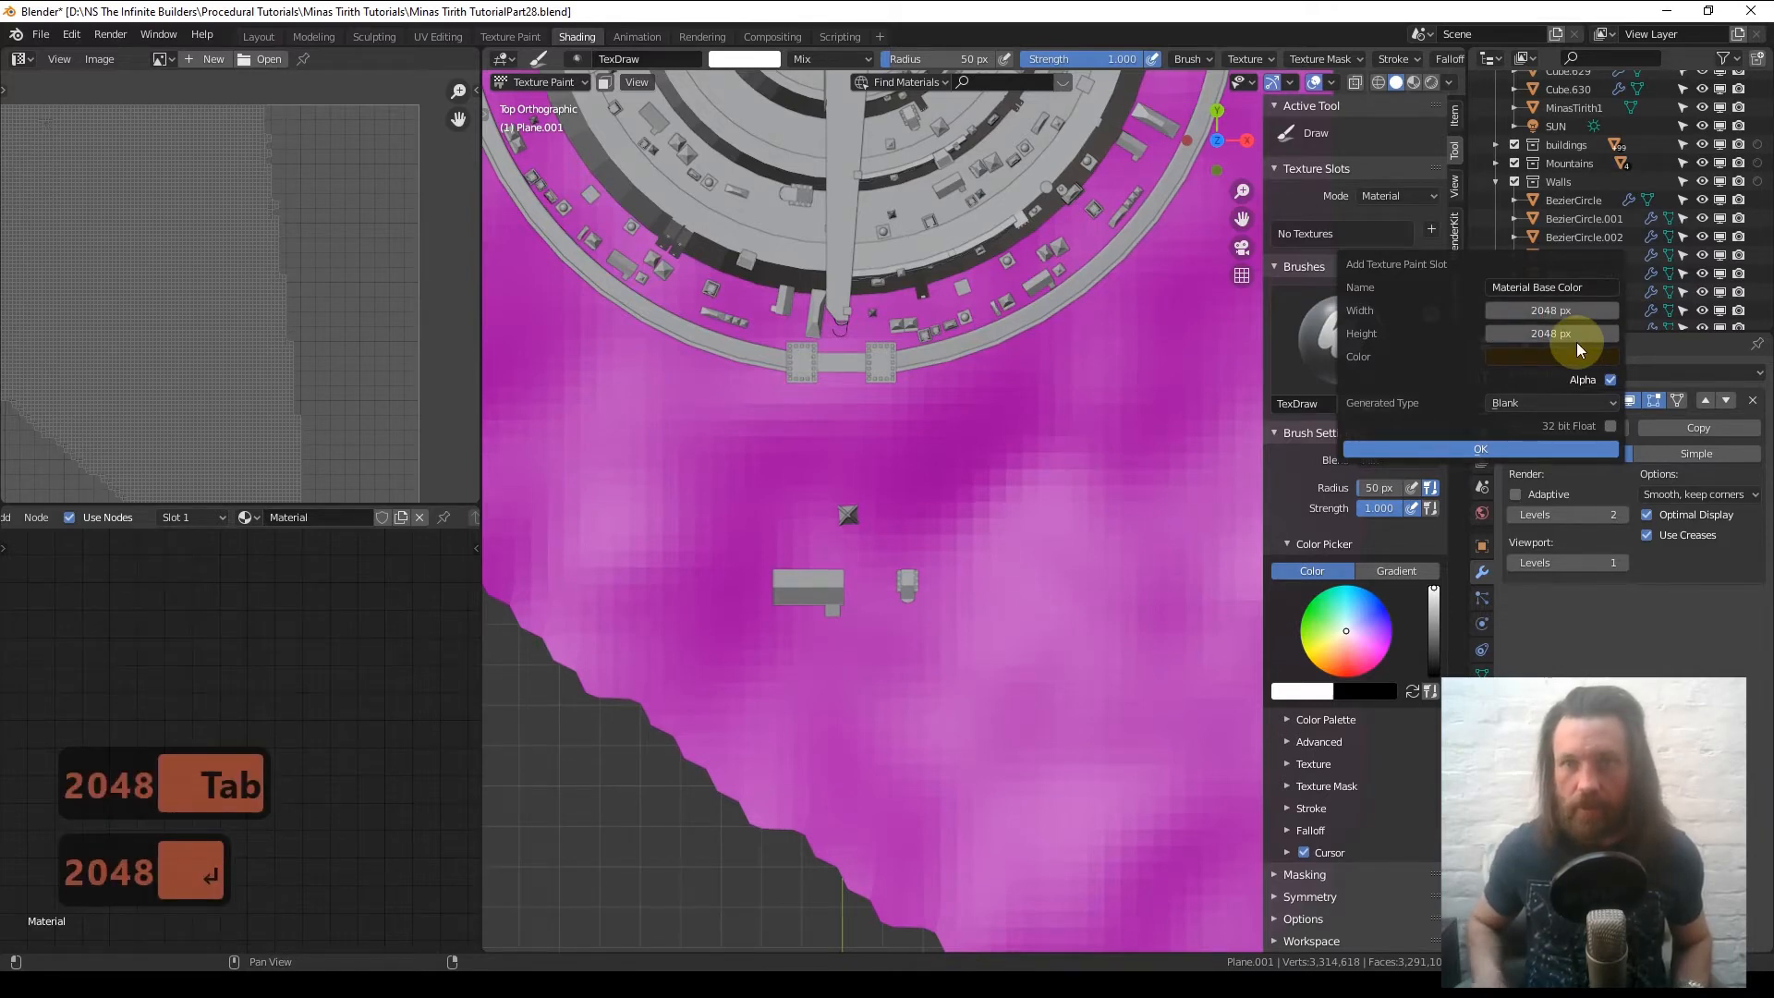
pyautogui.press('Return')
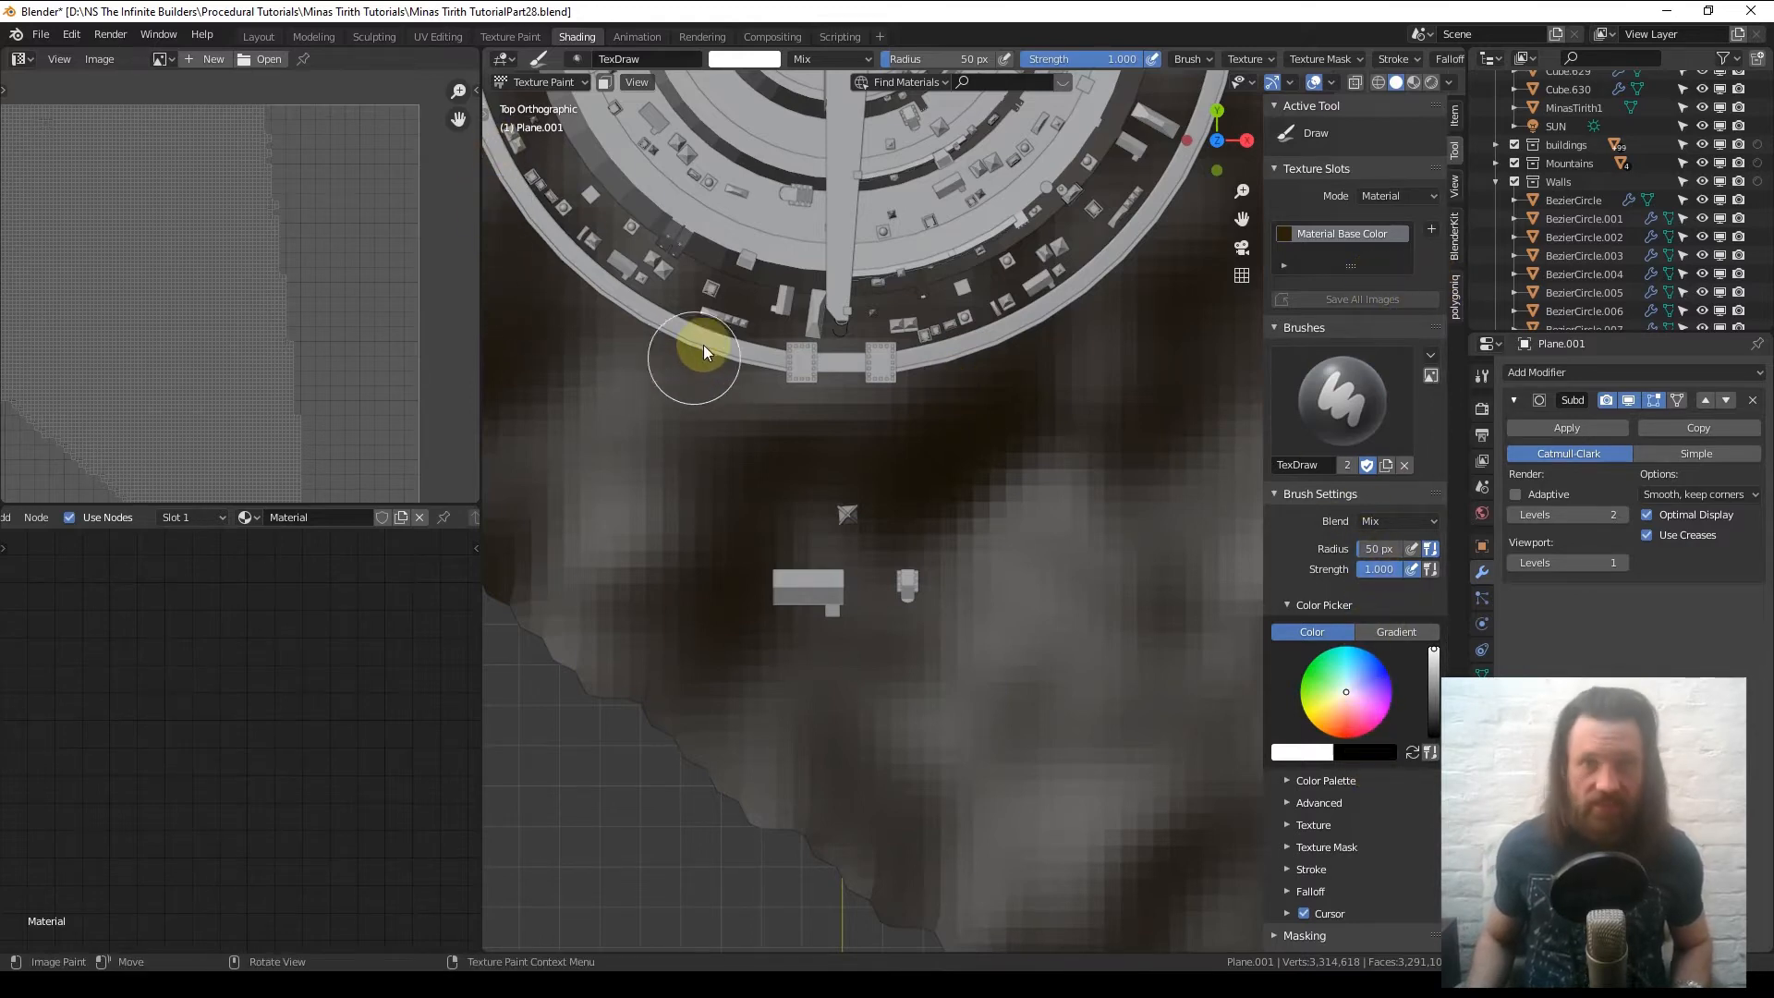
# - Fill the ground's base colour texture with black using the Fill tool
pyautogui.press('t')
pyautogui.click(514, 118)
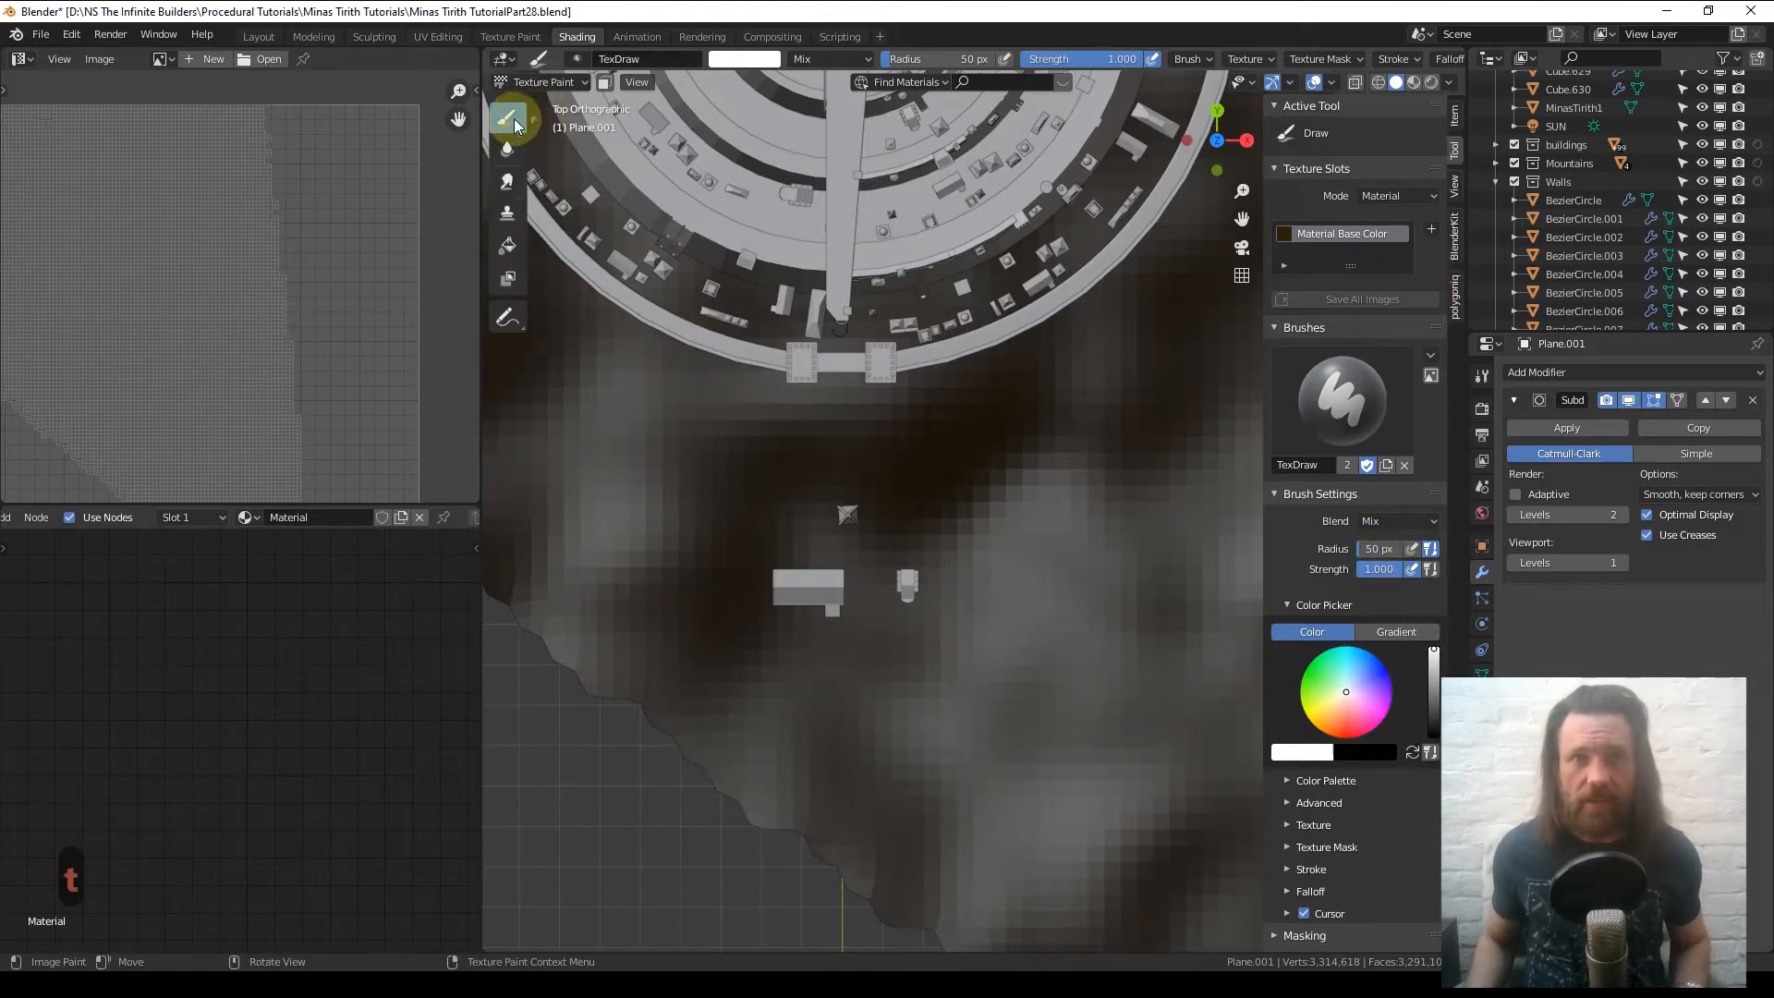
pyautogui.click(508, 245)
pyautogui.press('x')
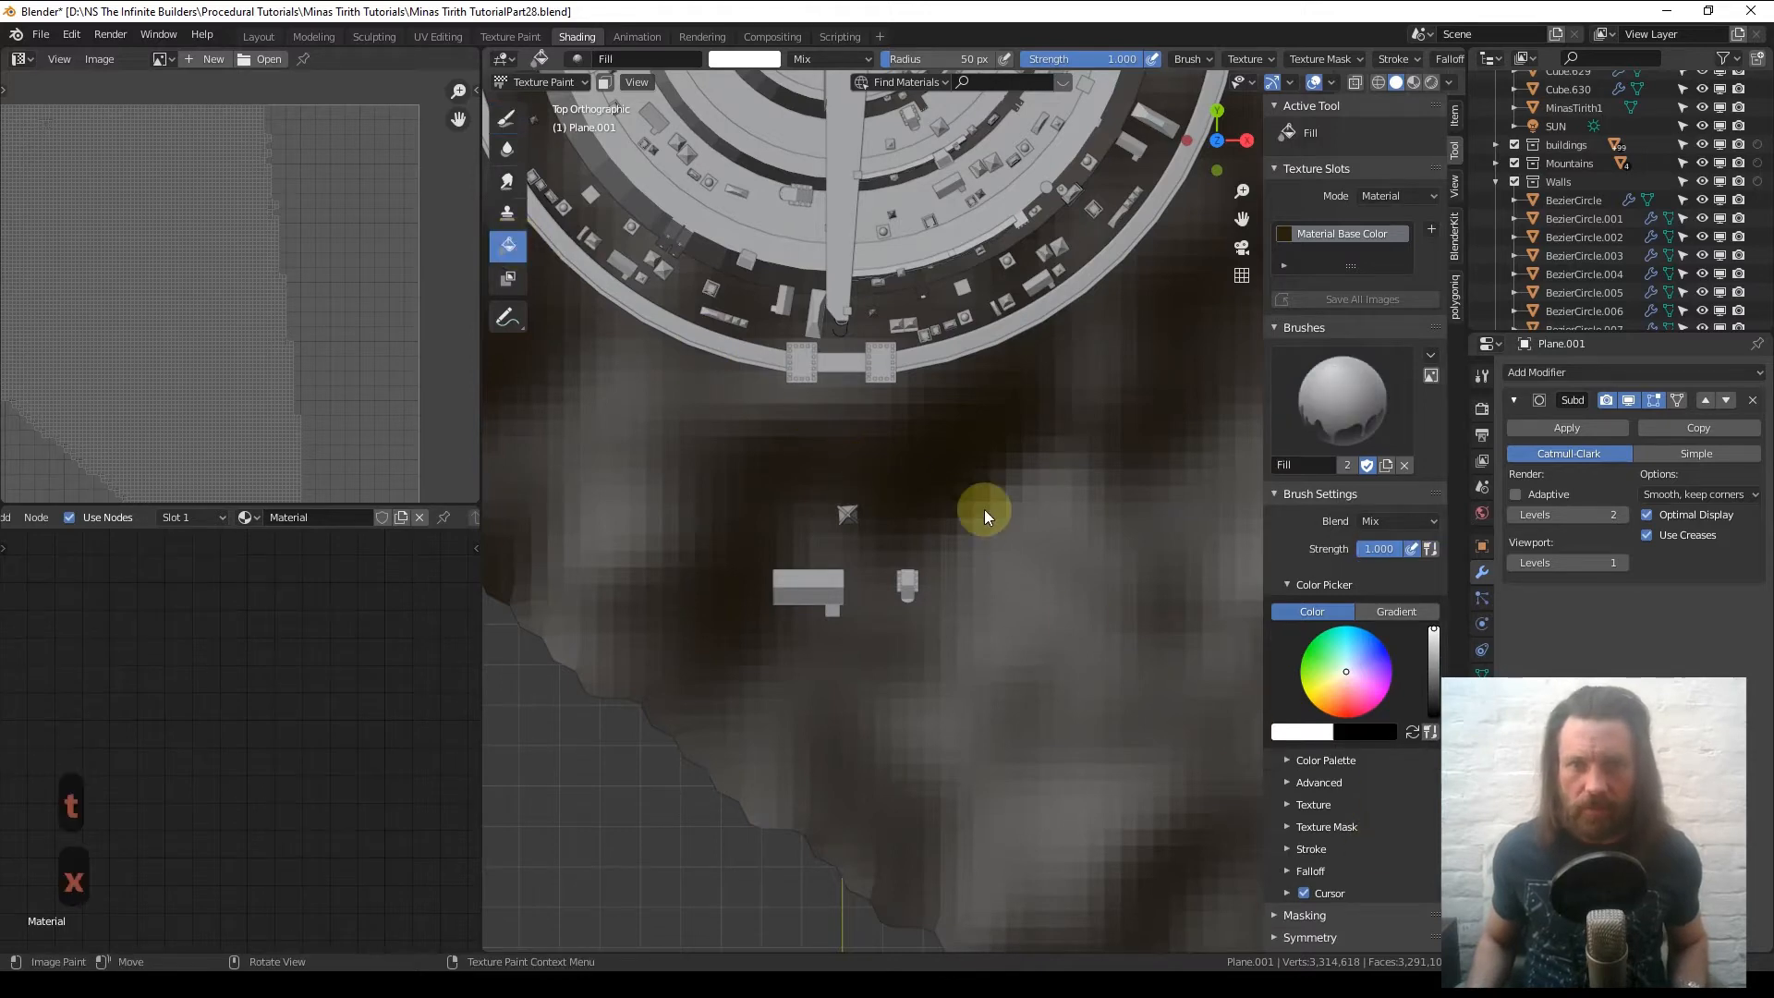
pyautogui.click(1019, 547)
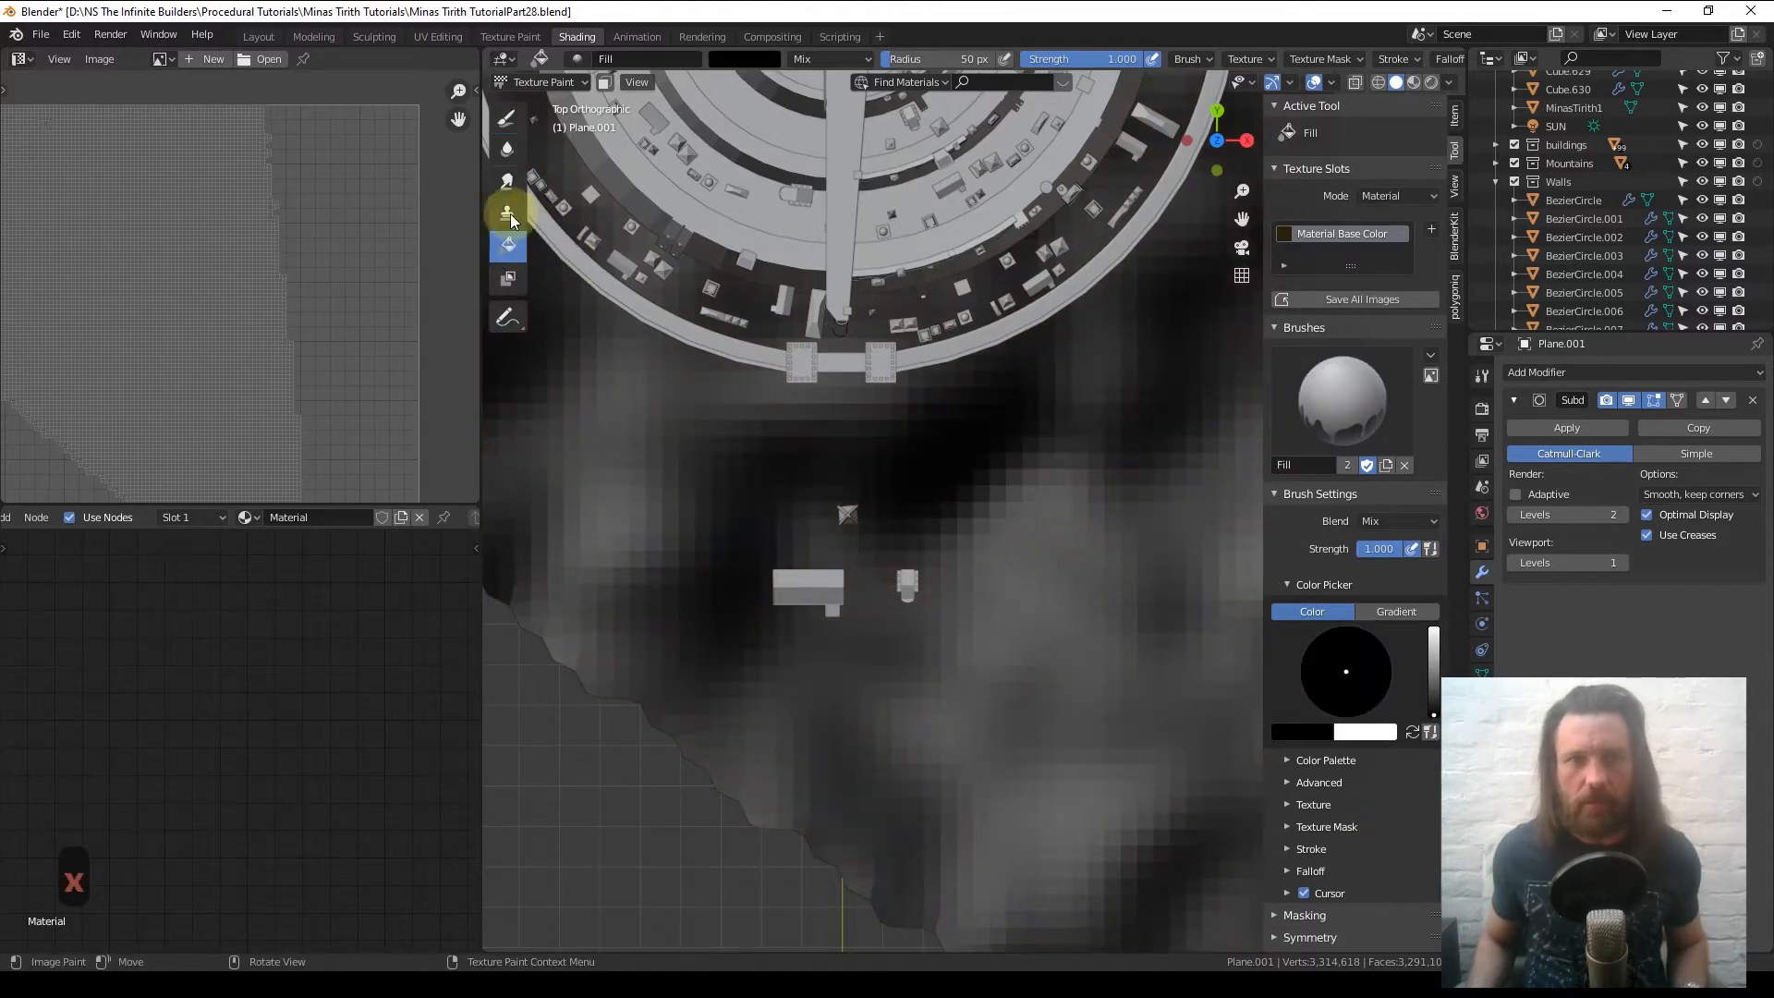
# - Switch to the Draw brush and set its colour to a muted sandy brown
pyautogui.click(505, 119)
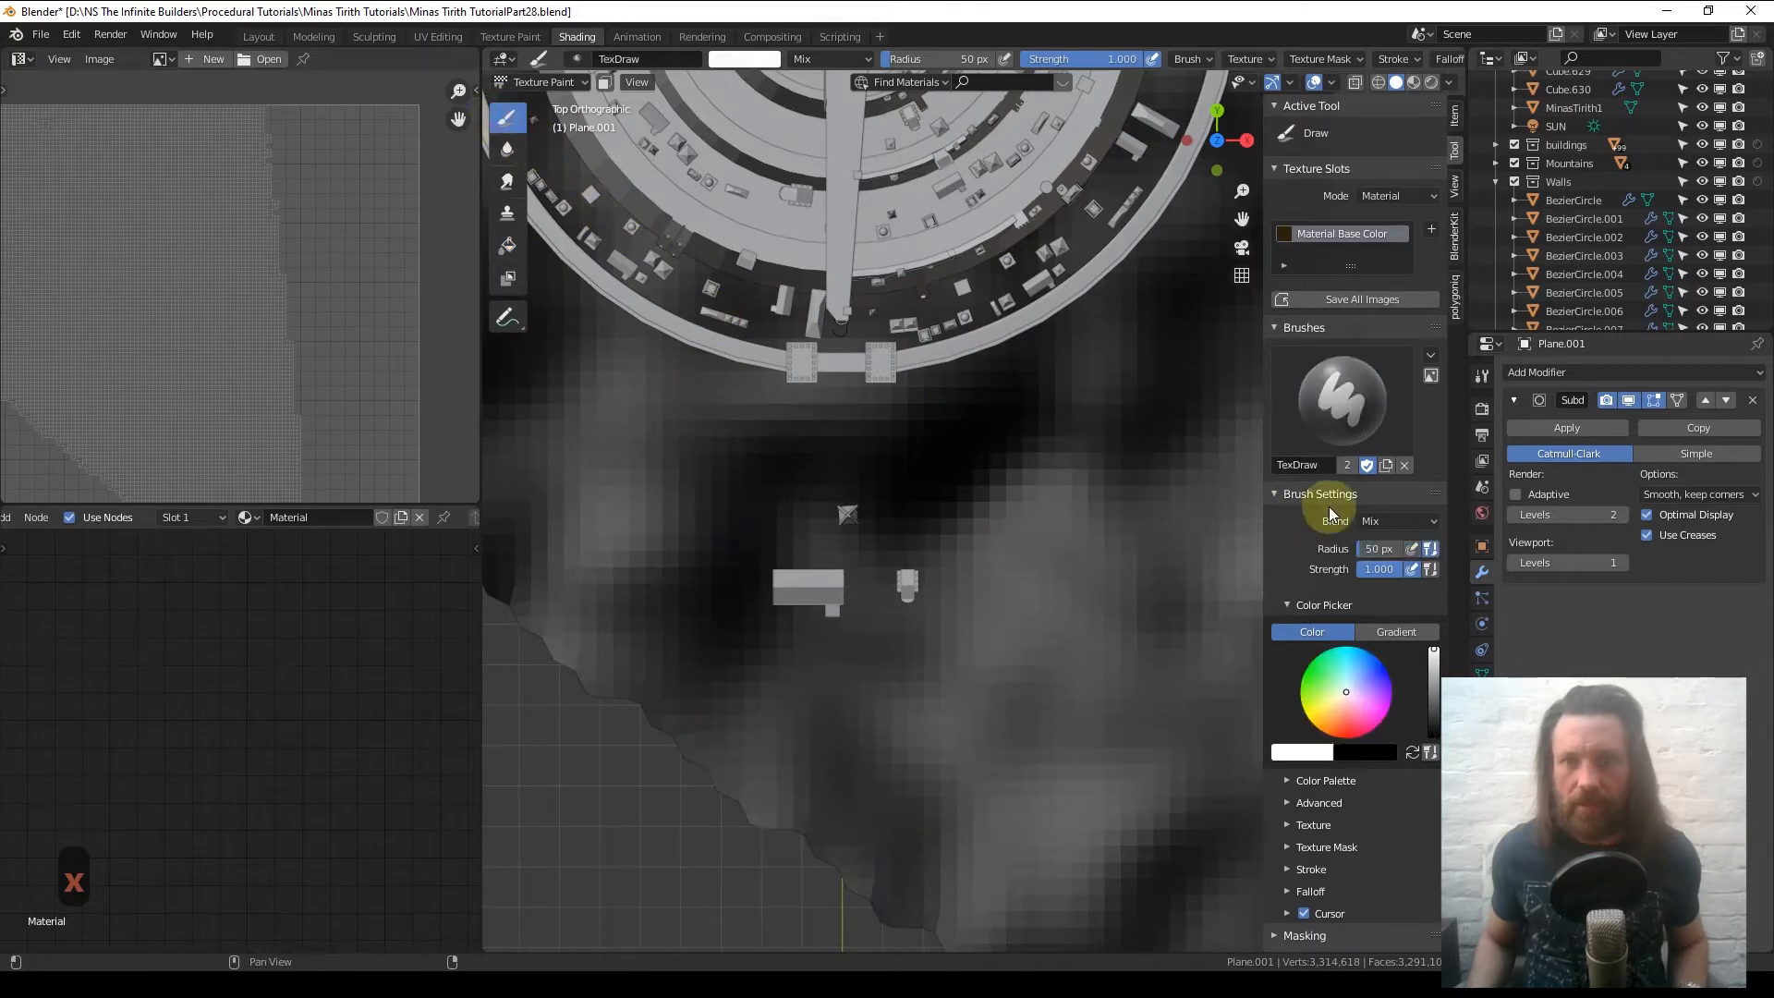
pyautogui.click(1339, 700)
pyautogui.click(1338, 711)
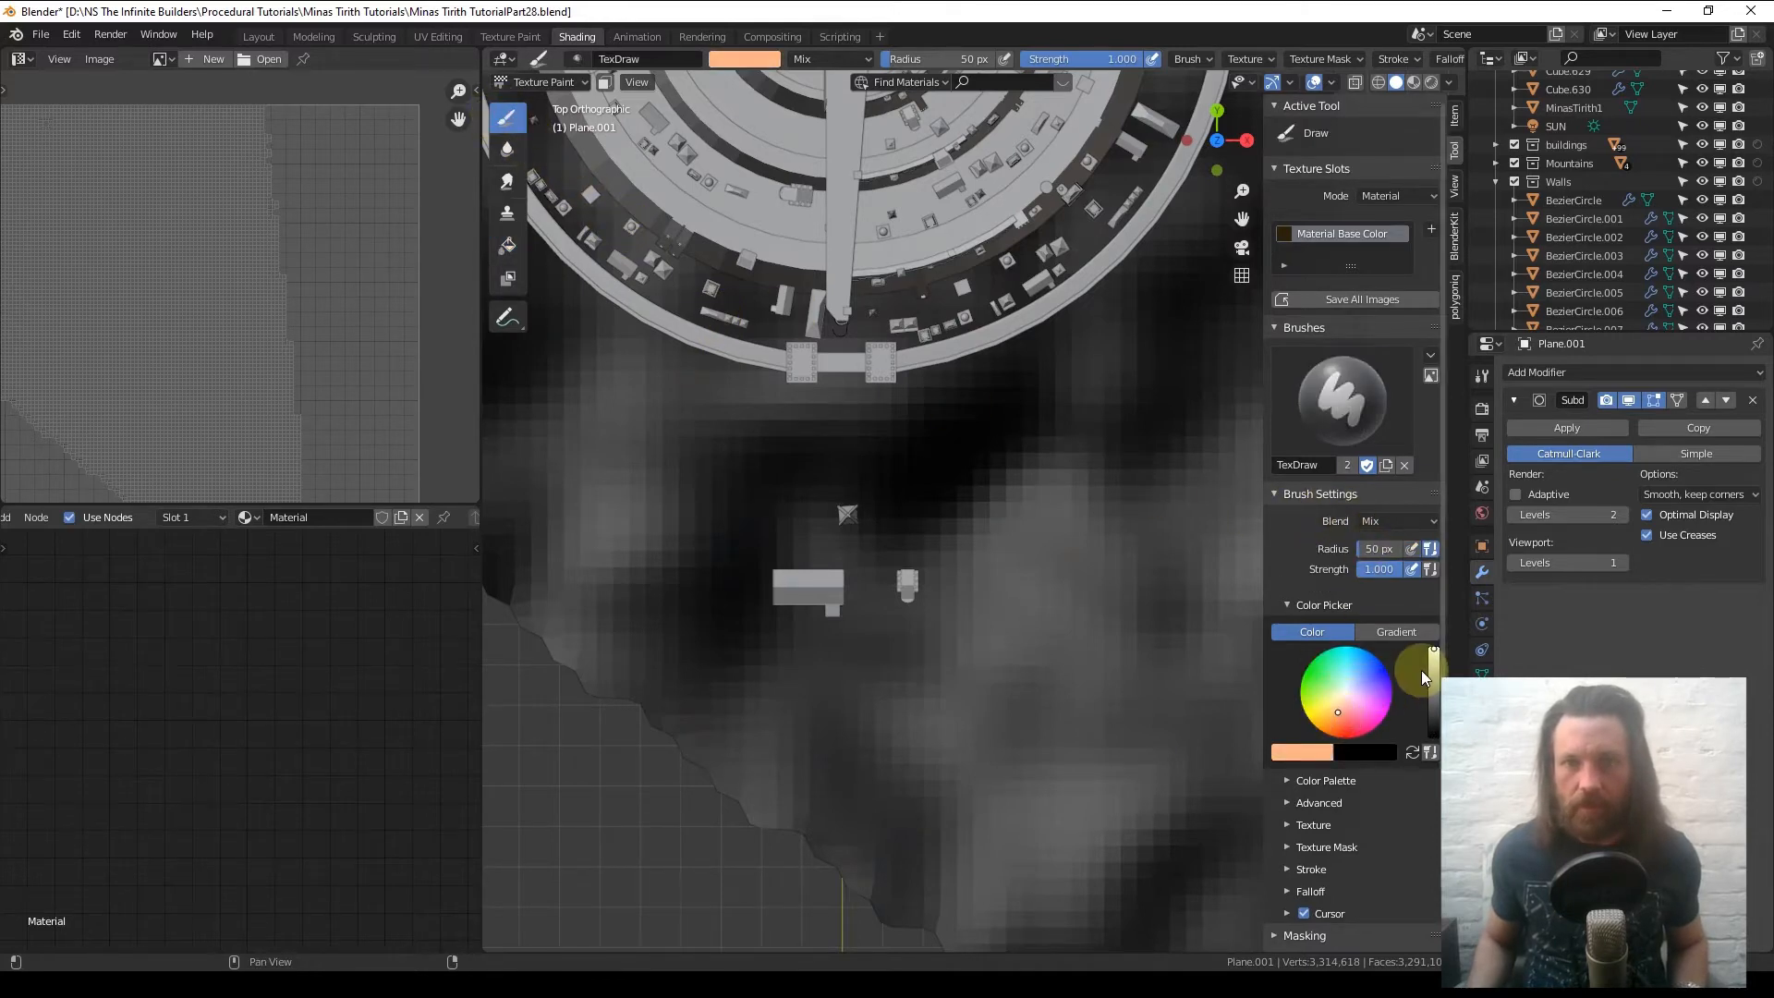
pyautogui.moveTo(1423, 669); pyautogui.dragTo(1430, 684)
pyautogui.click(1339, 705)
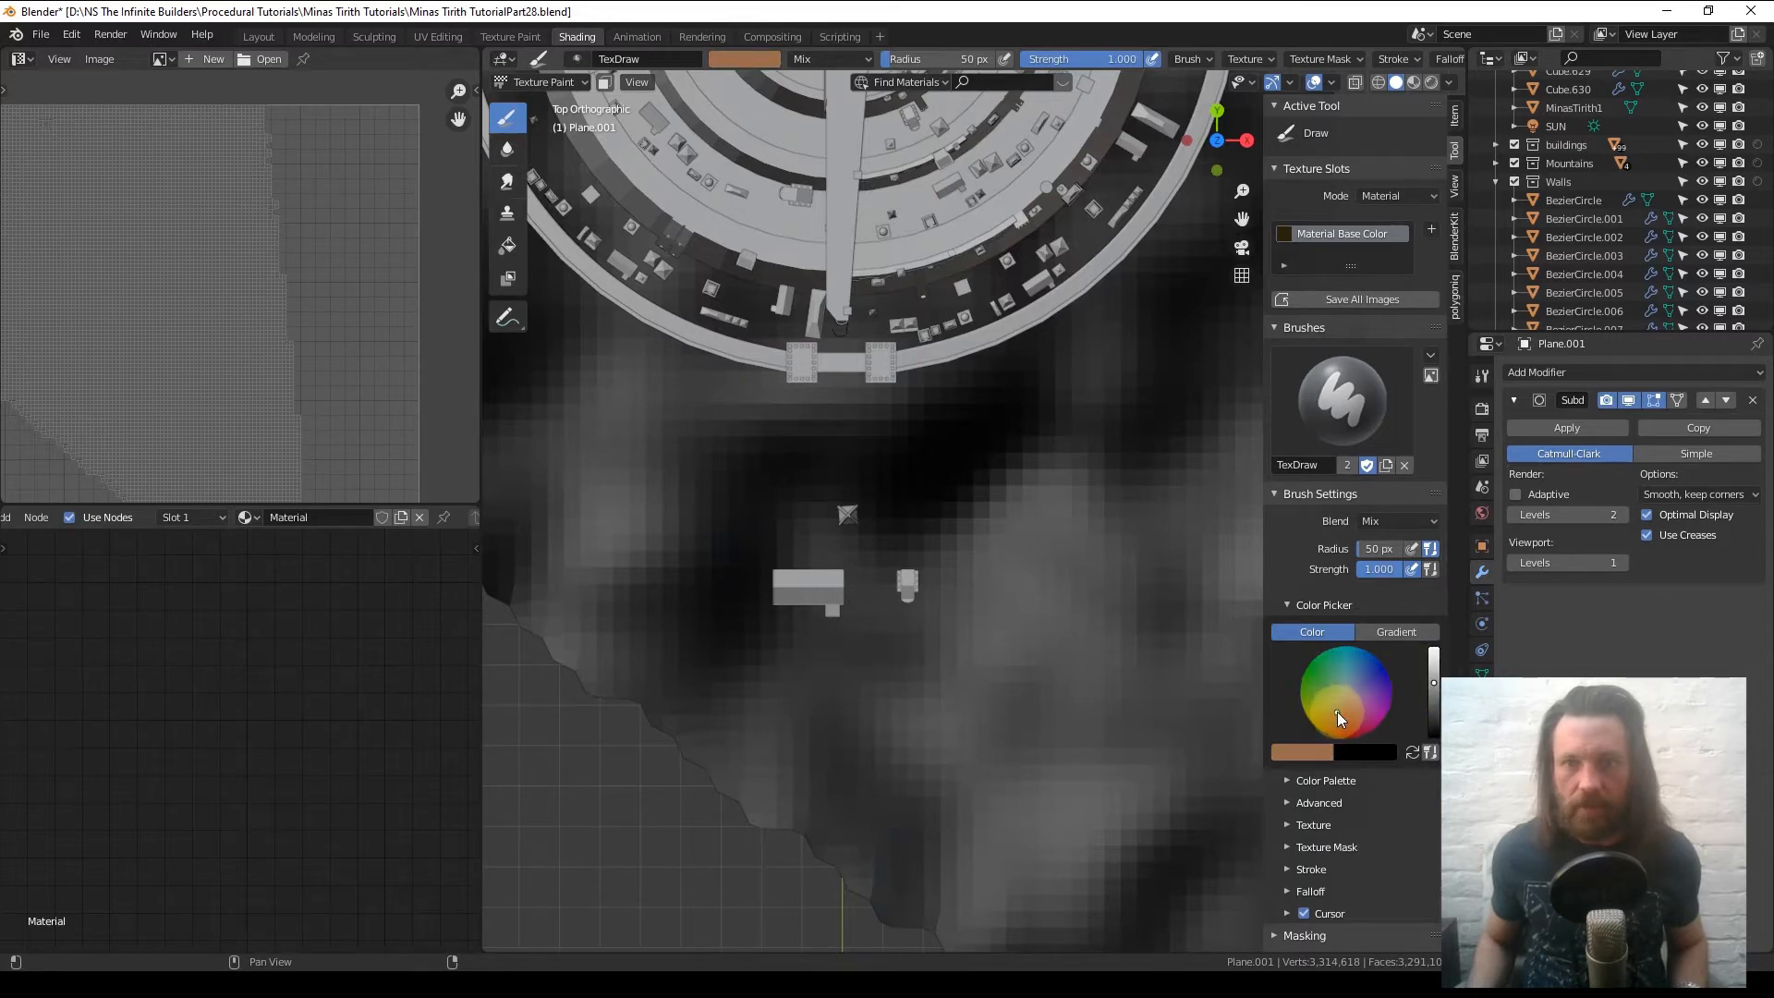
pyautogui.moveTo(1334, 717); pyautogui.dragTo(1334, 702)
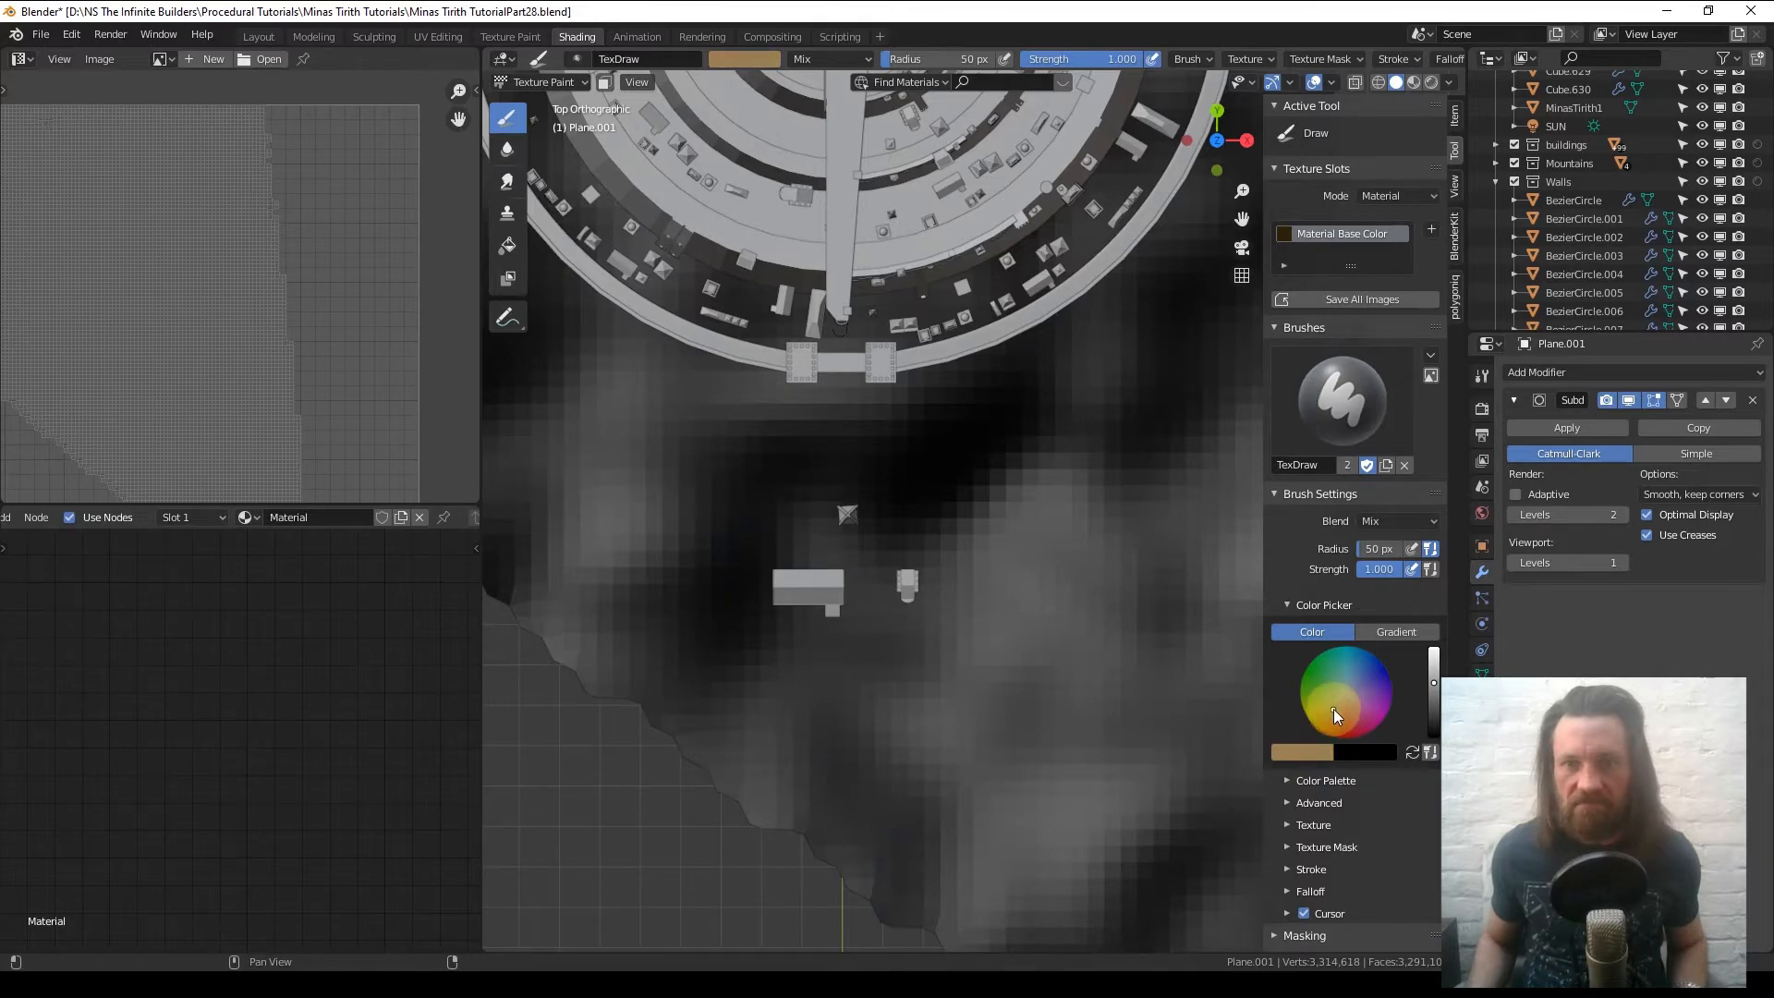
# - Paint a road with a 29 px brush from the city gate straight across the ground to its near edge
pyautogui.press('f')
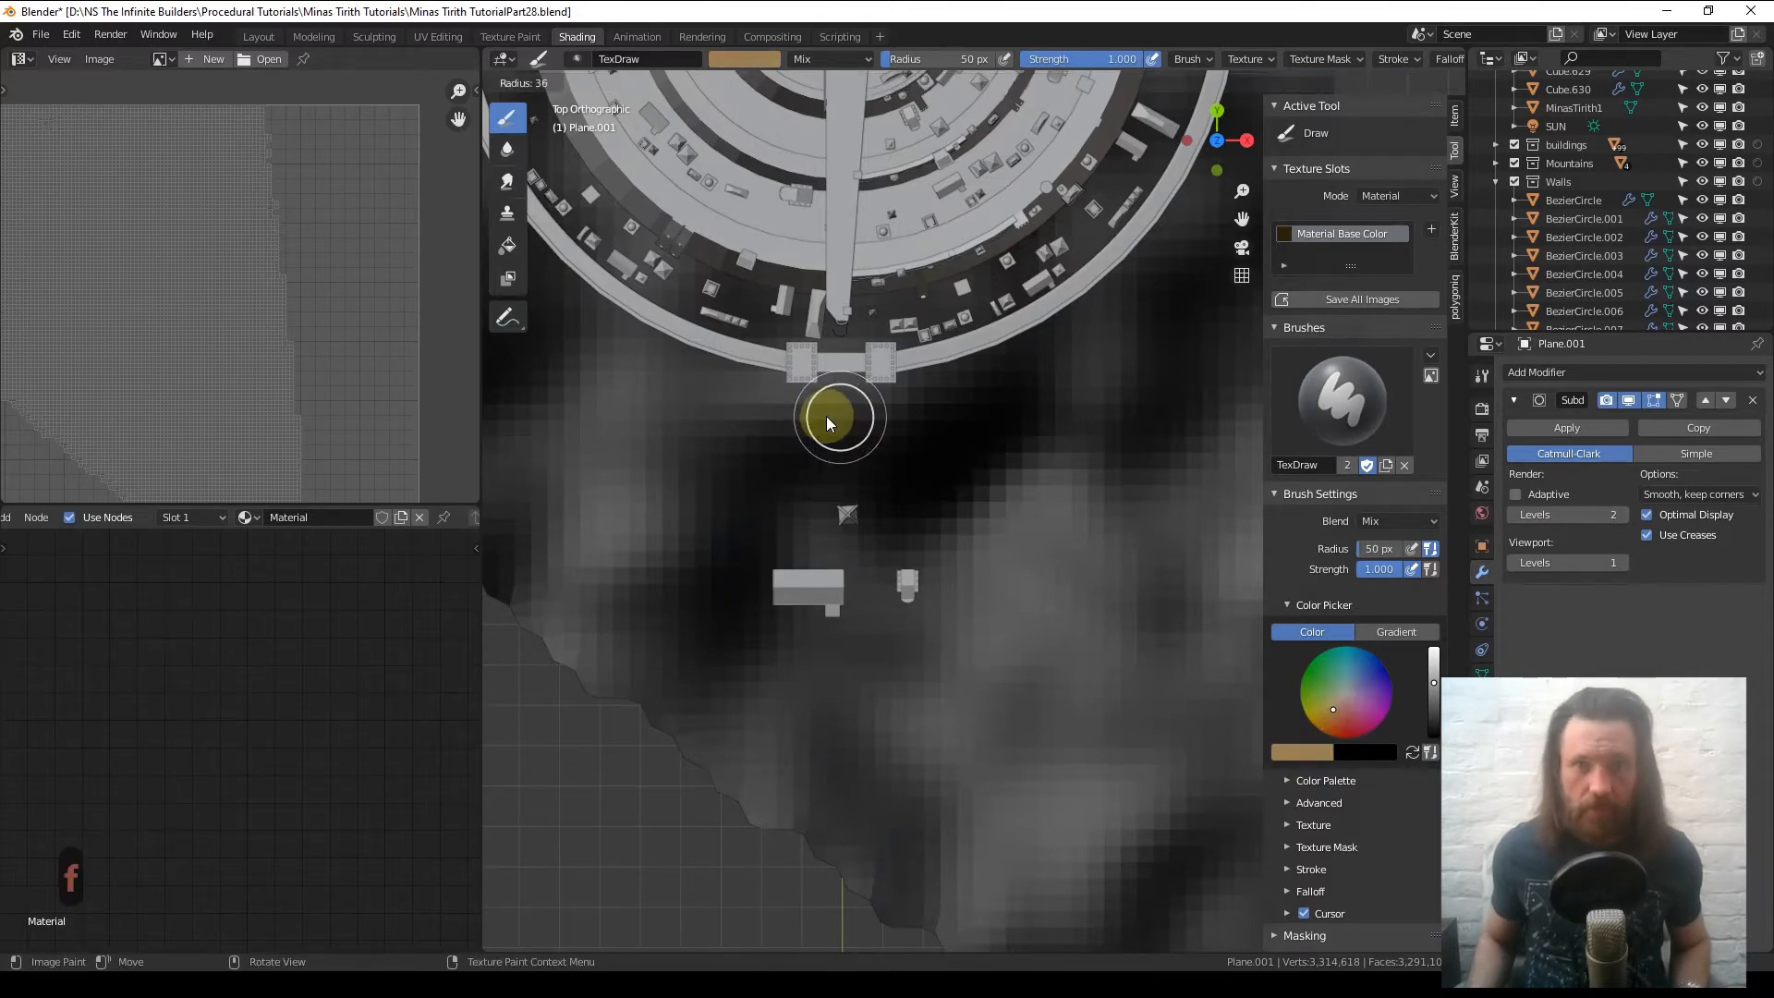
pyautogui.click(821, 414)
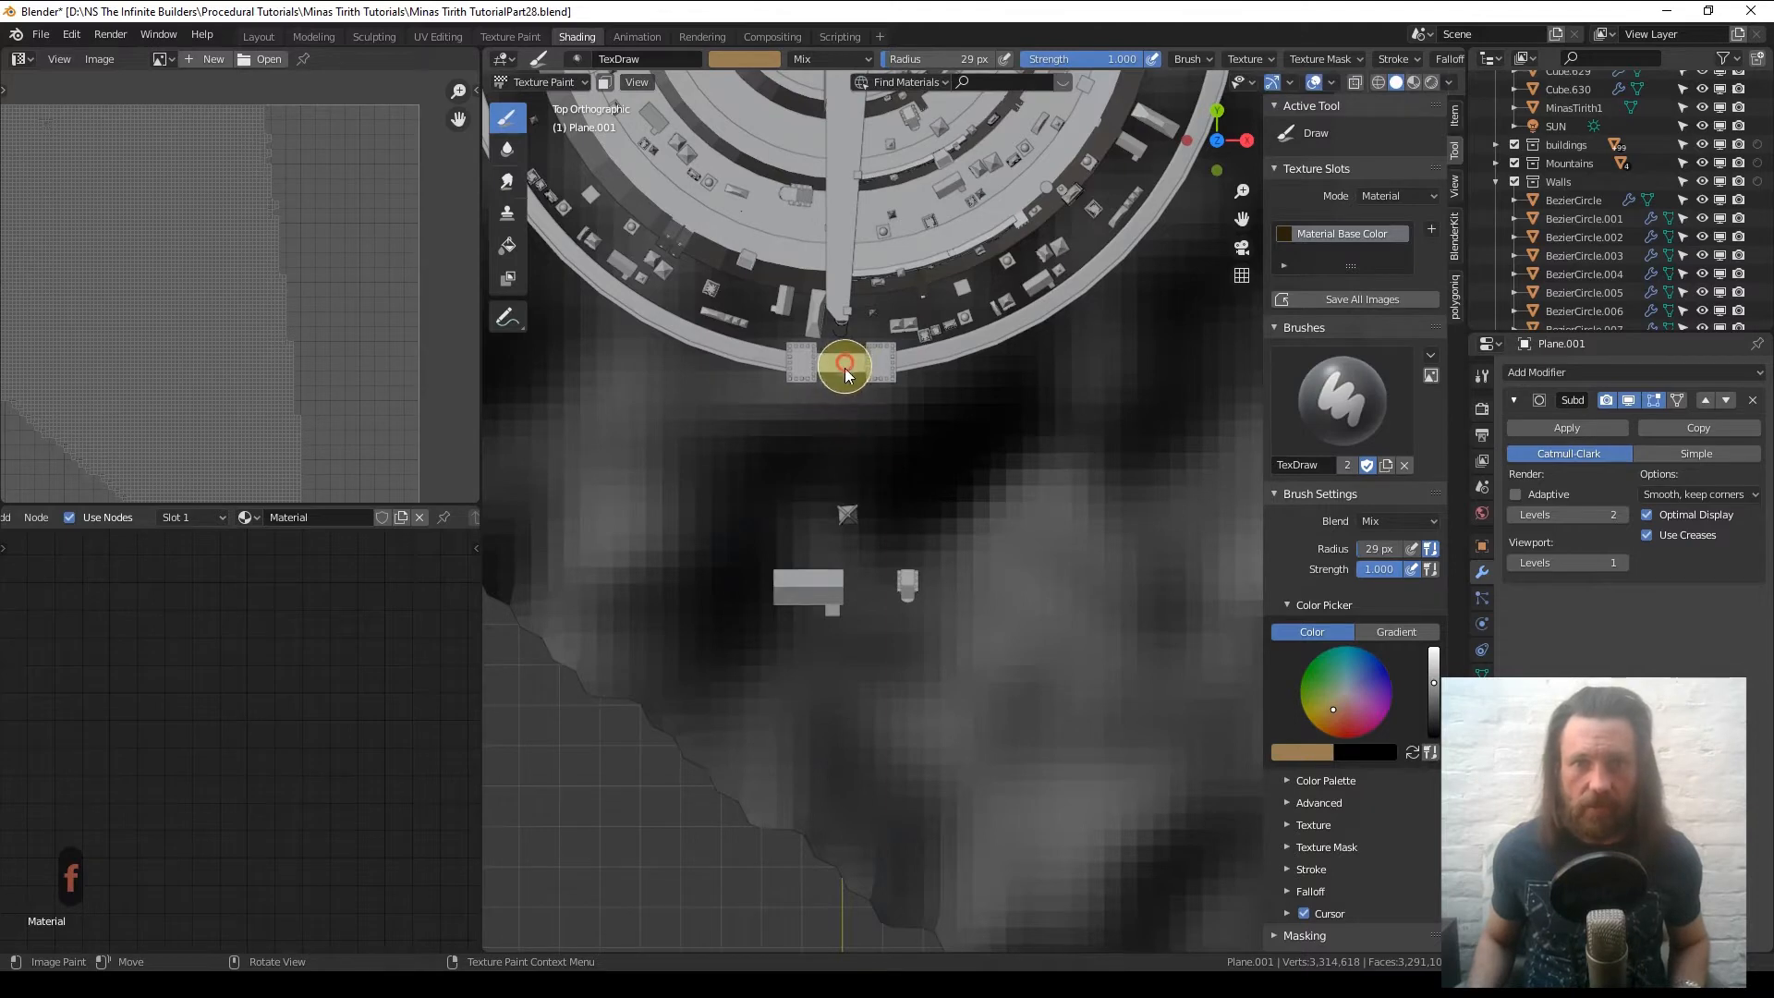
pyautogui.moveTo(845, 368); pyautogui.dragTo(841, 572)
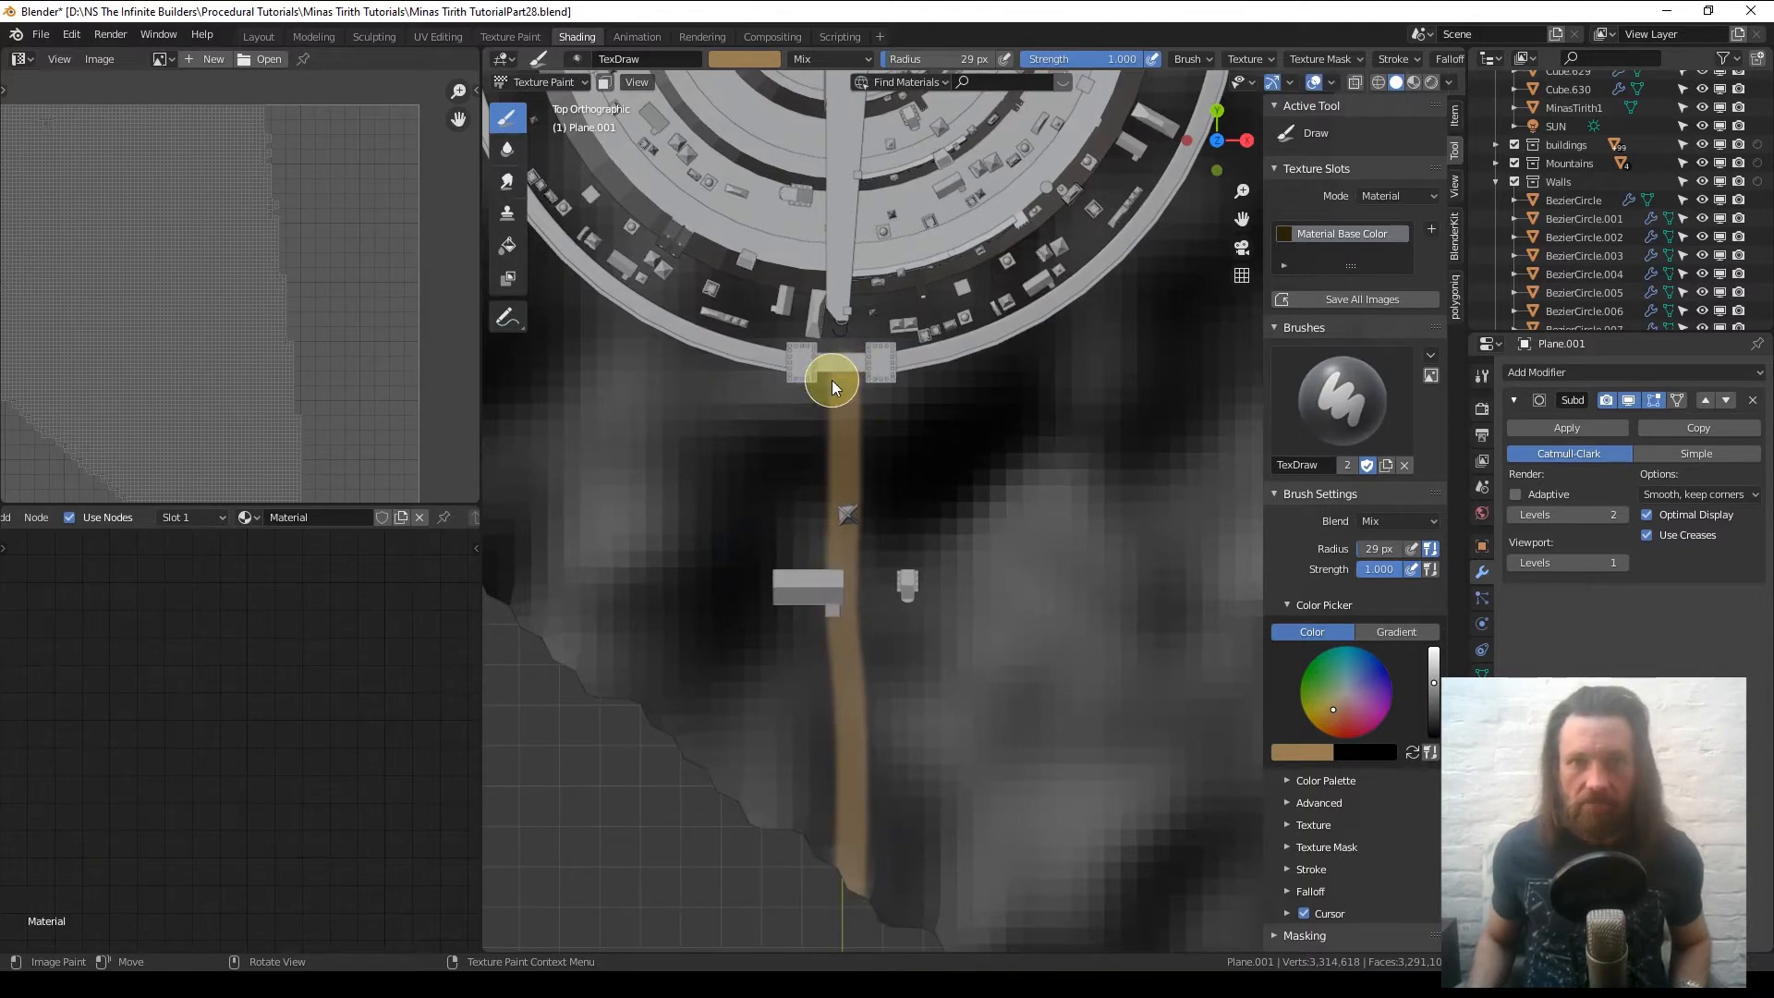
# - Save all painted images and return the ground plane to Object Mode
pyautogui.click(1344, 298)
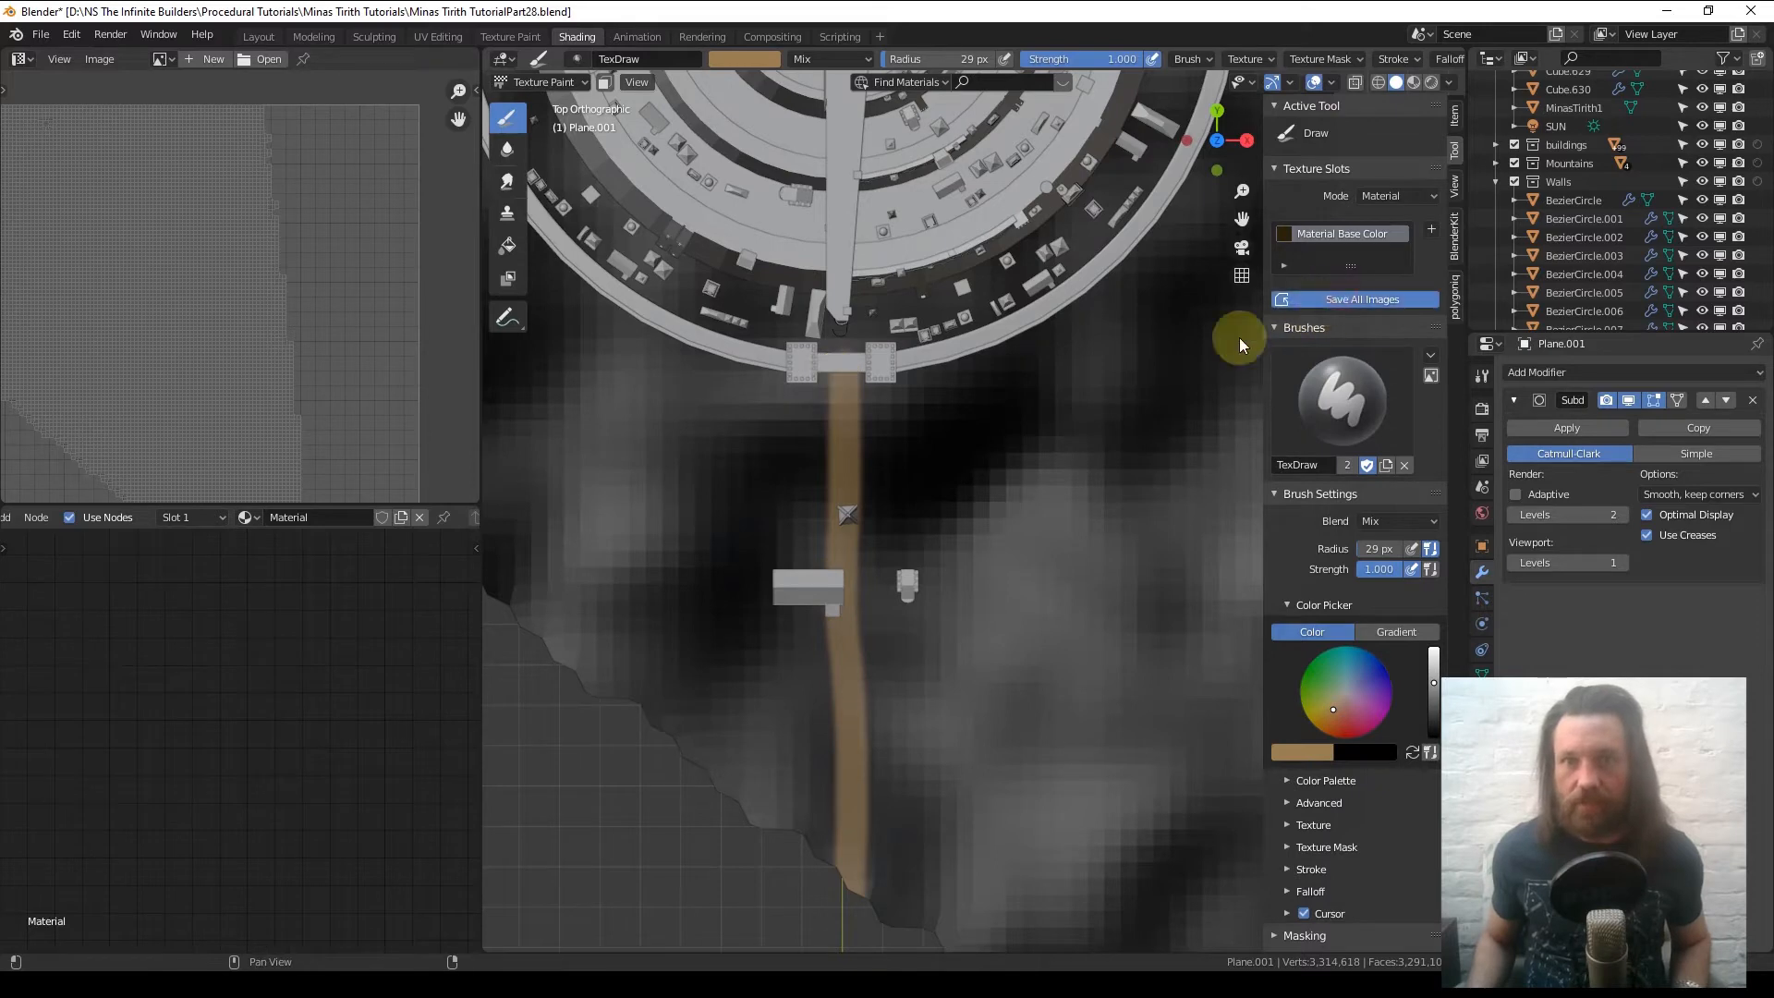
pyautogui.press('q')
pyautogui.click(929, 436)
# - Move the Material Base Color image node away from the shader to free space above and beside the ground's colour ramp
pyautogui.click(288, 620)
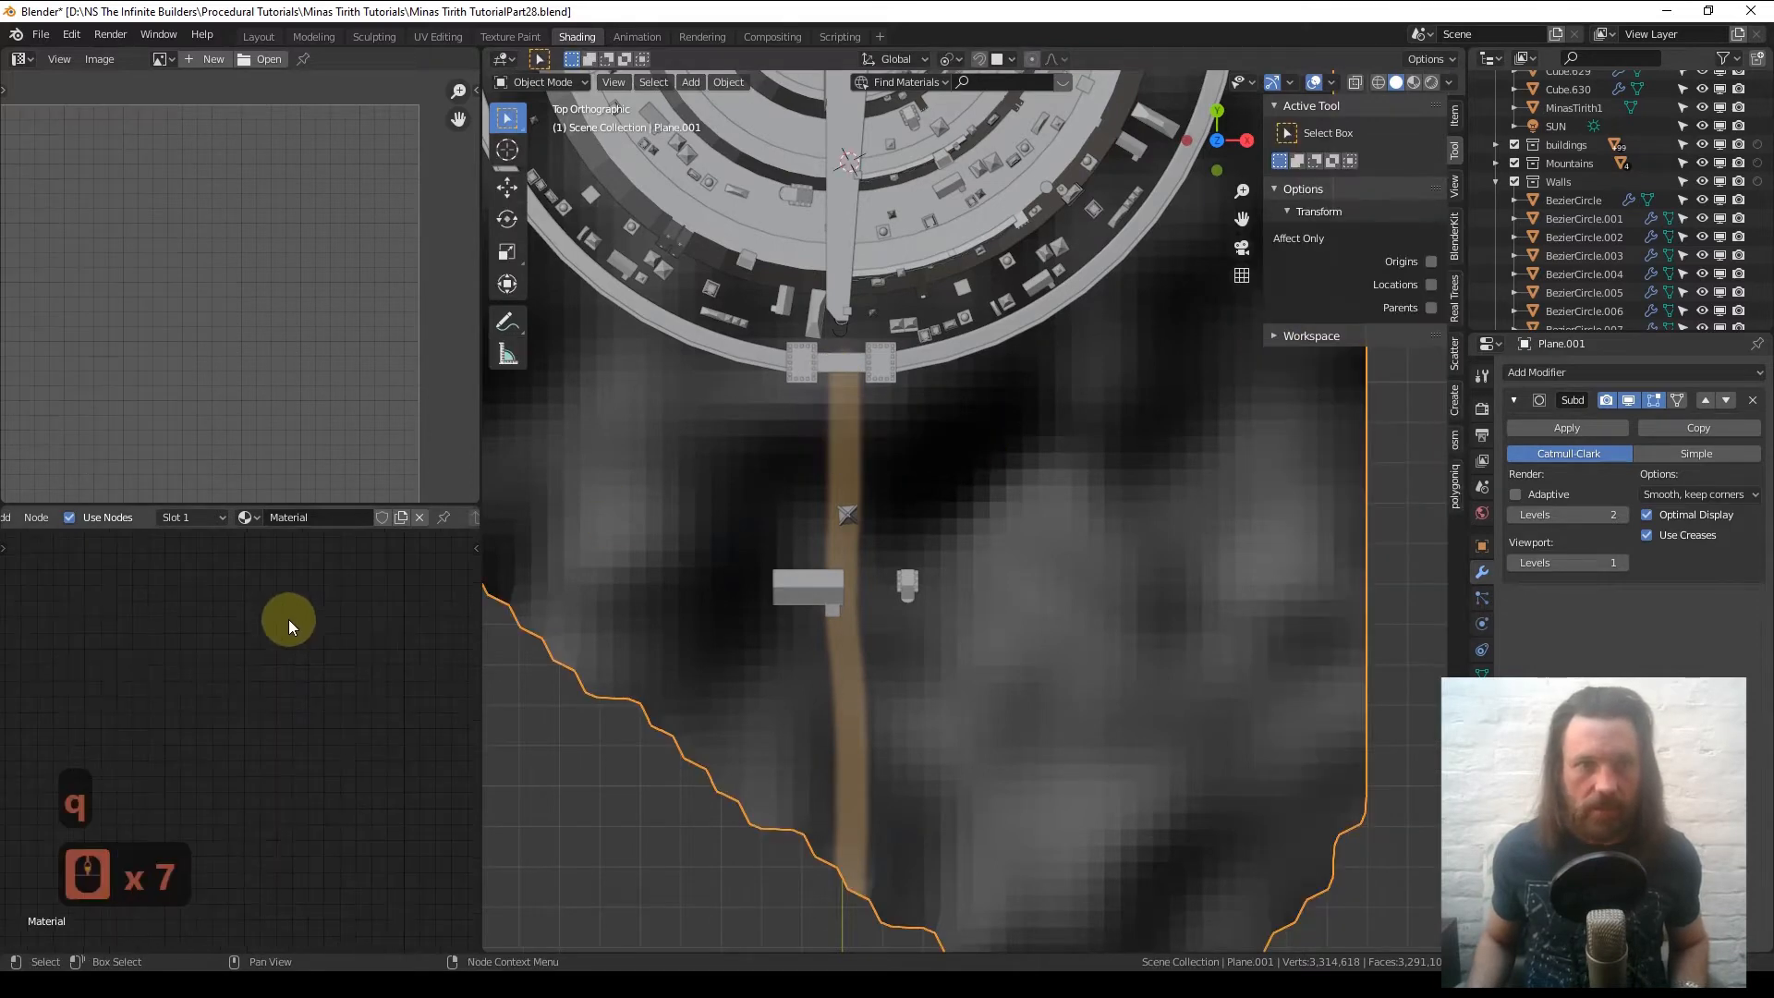
pyautogui.scroll(-20, 286, 623)
pyautogui.scroll(1, 228, 762)
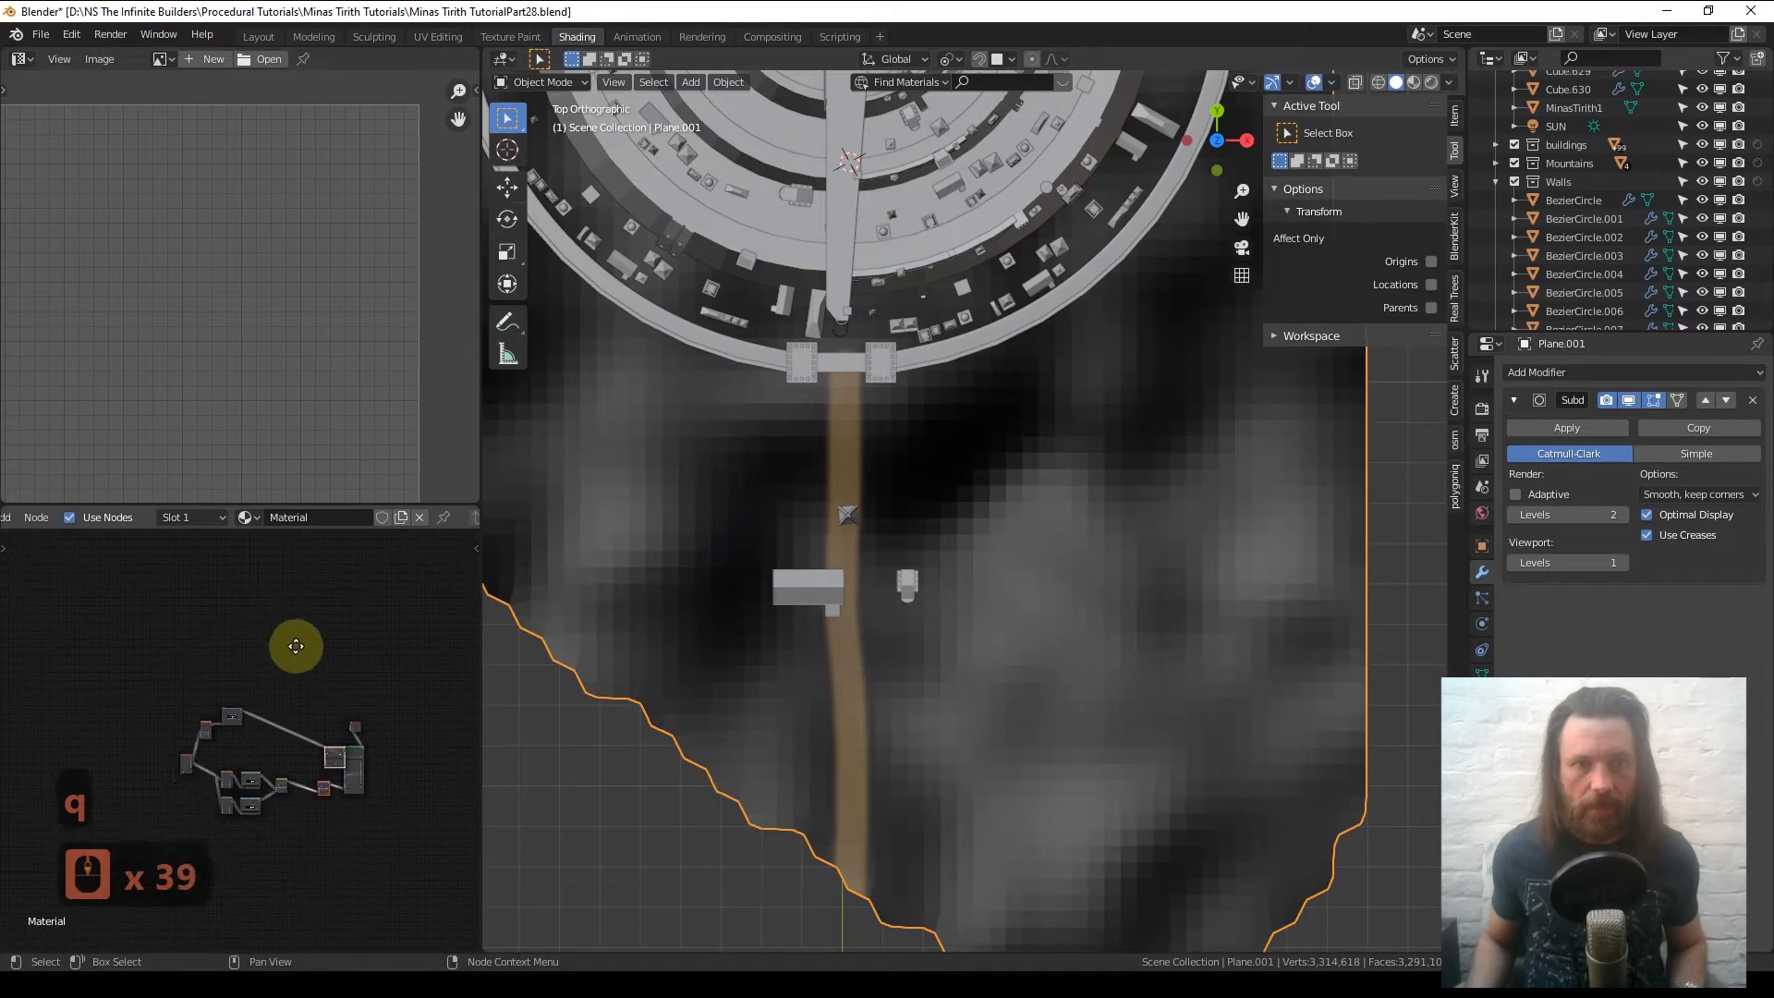
pyautogui.scroll(15, 329, 836)
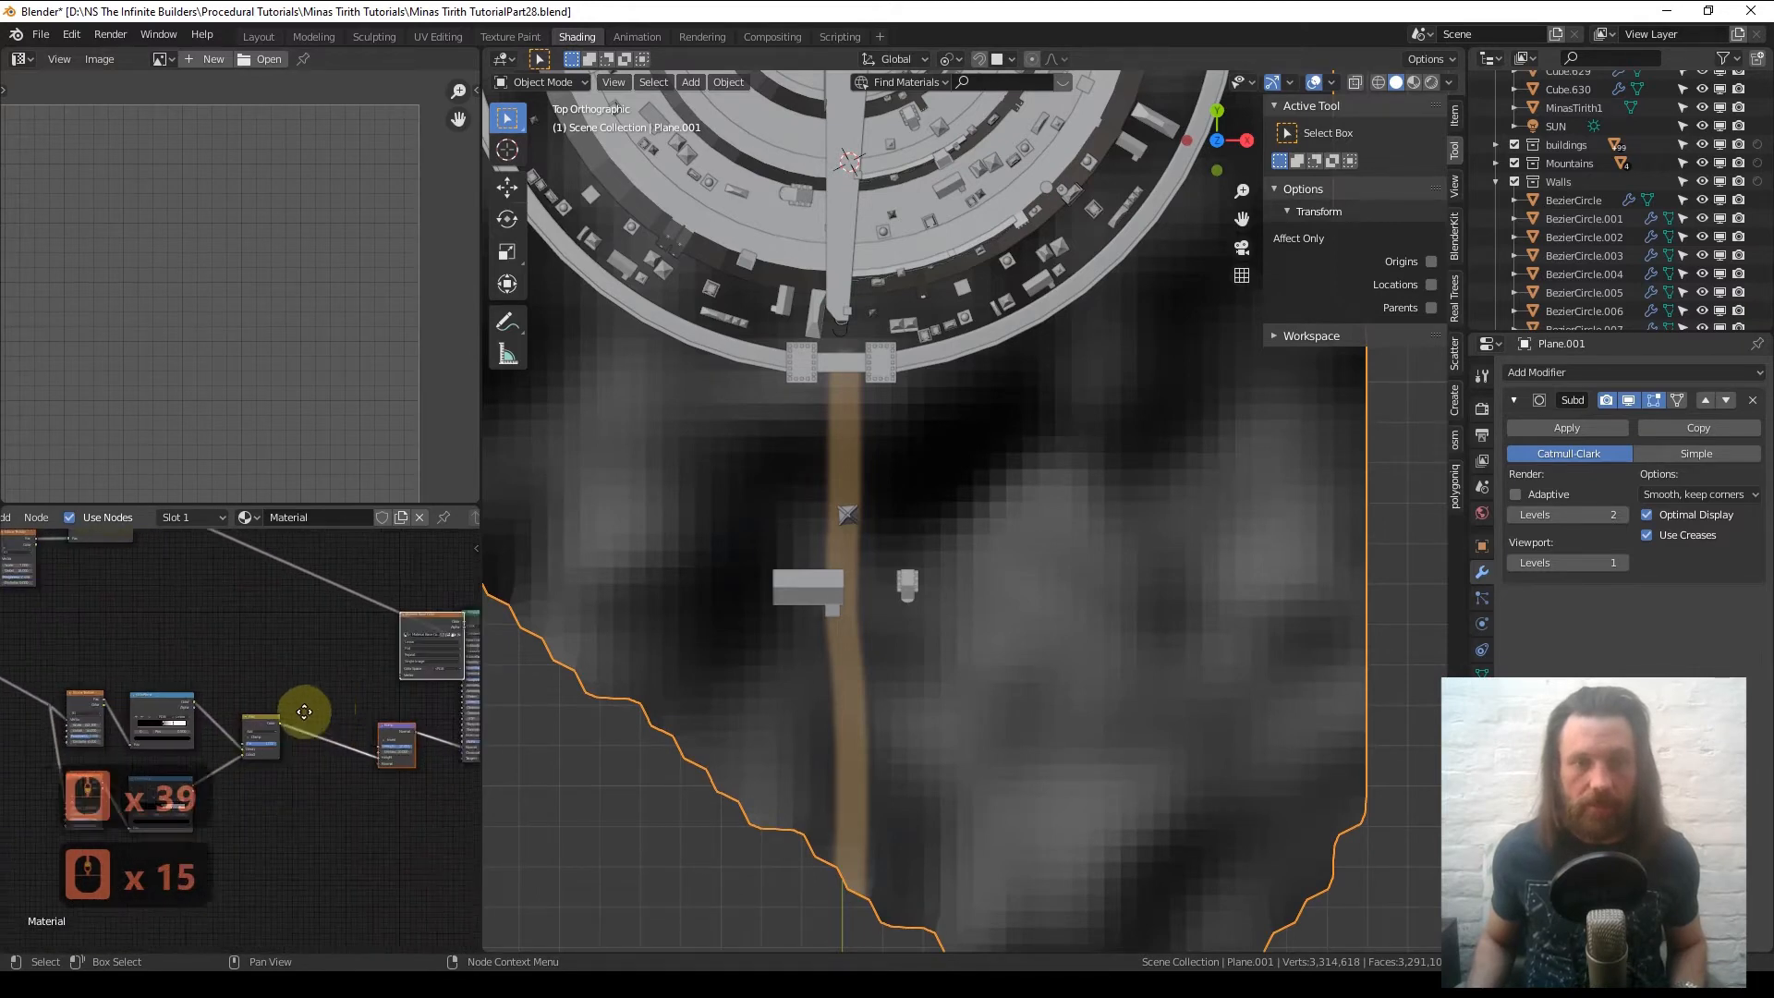
pyautogui.scroll(13, 304, 711)
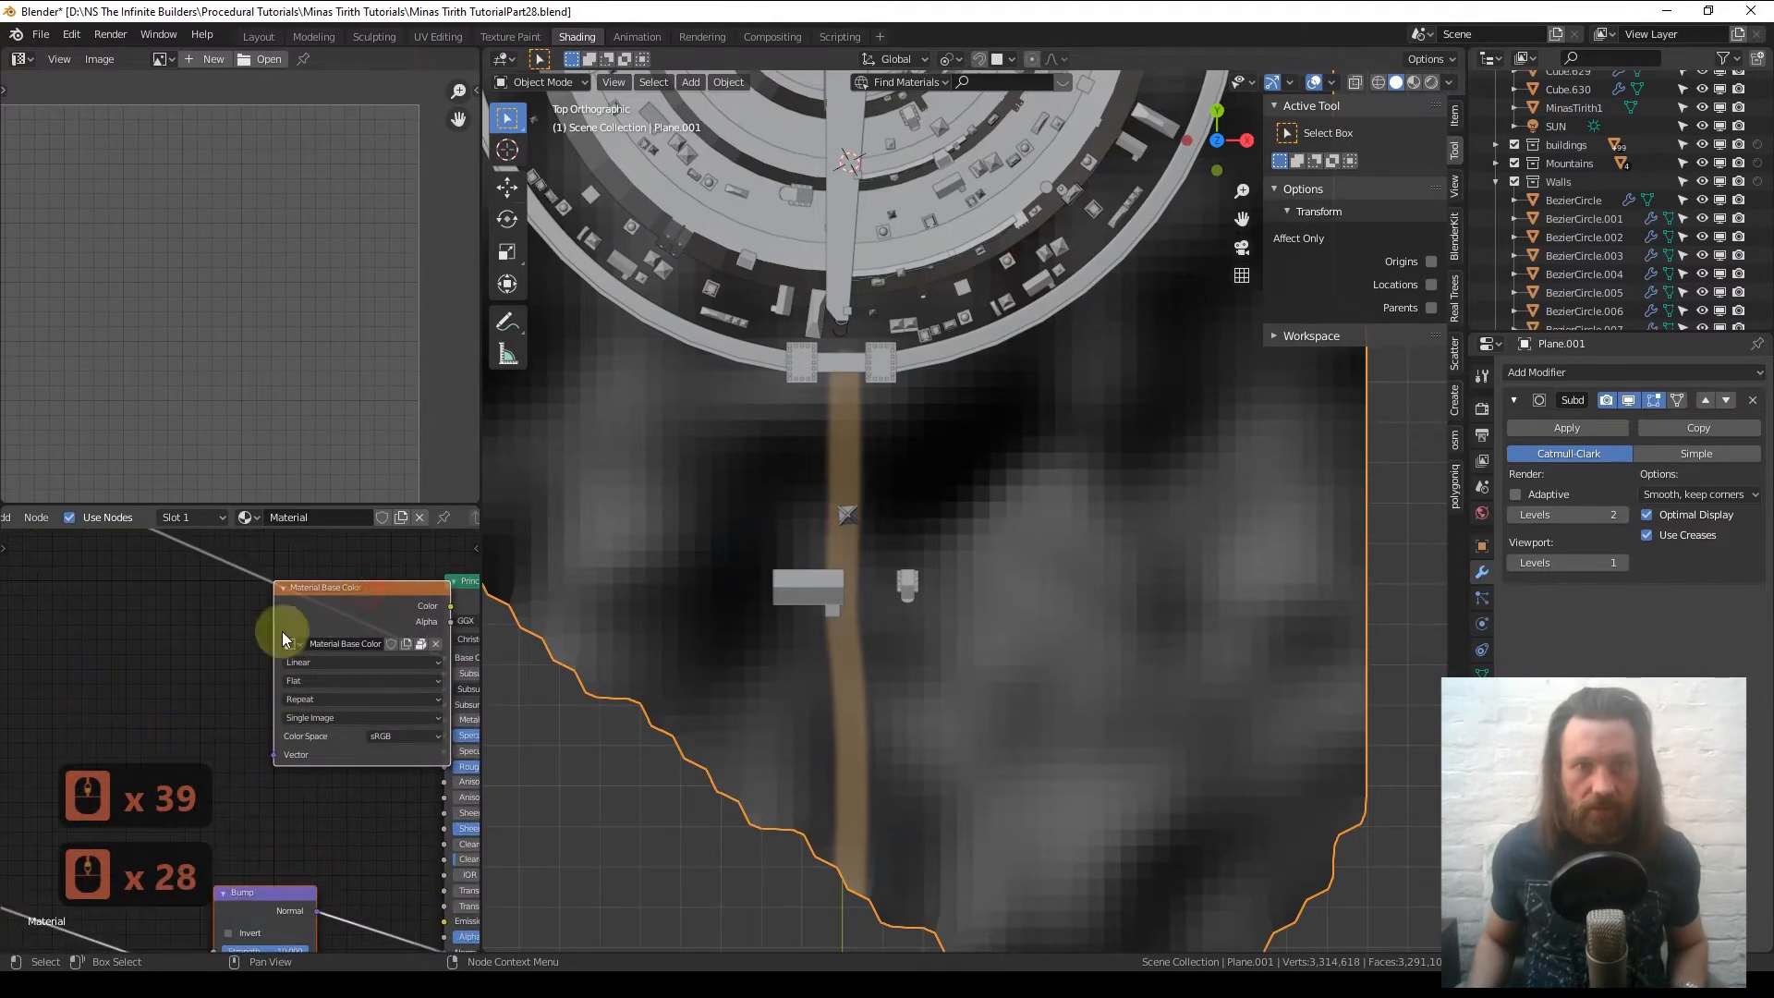
pyautogui.scroll(-4, 281, 638)
pyautogui.moveTo(235, 636); pyautogui.dragTo(352, 686, button='middle')
pyautogui.press('g')
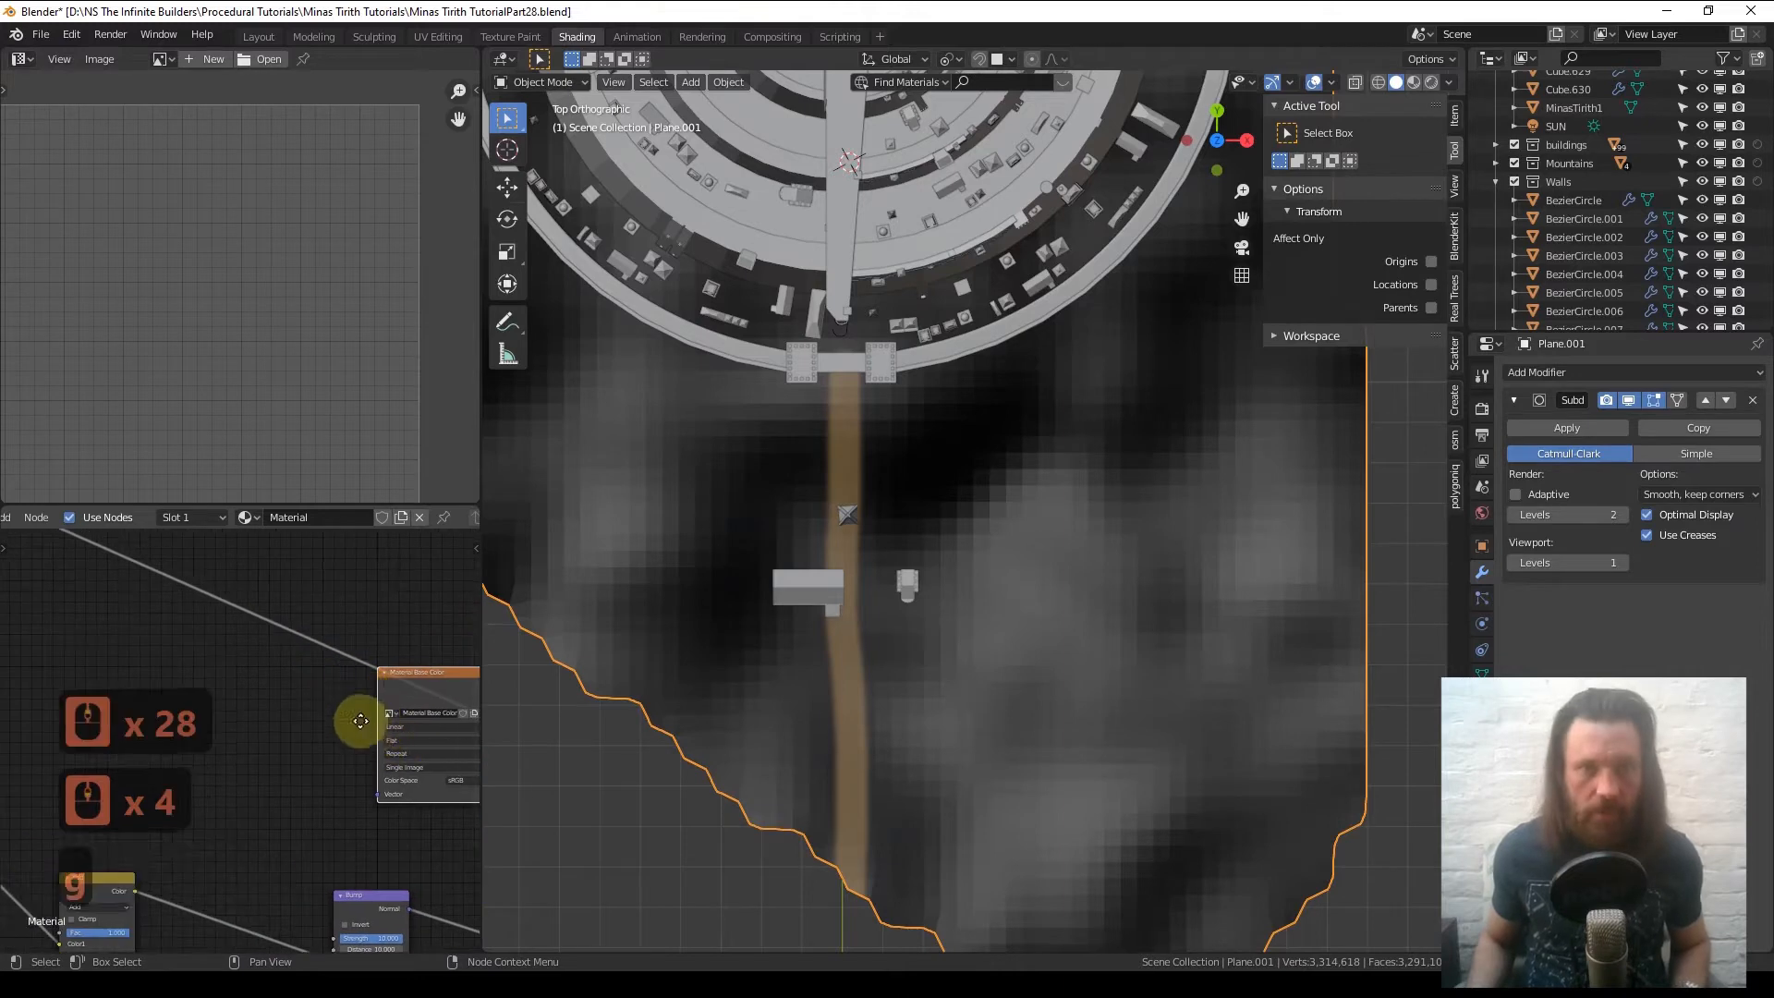
pyautogui.click(37, 664)
pyautogui.scroll(-7, 111, 624)
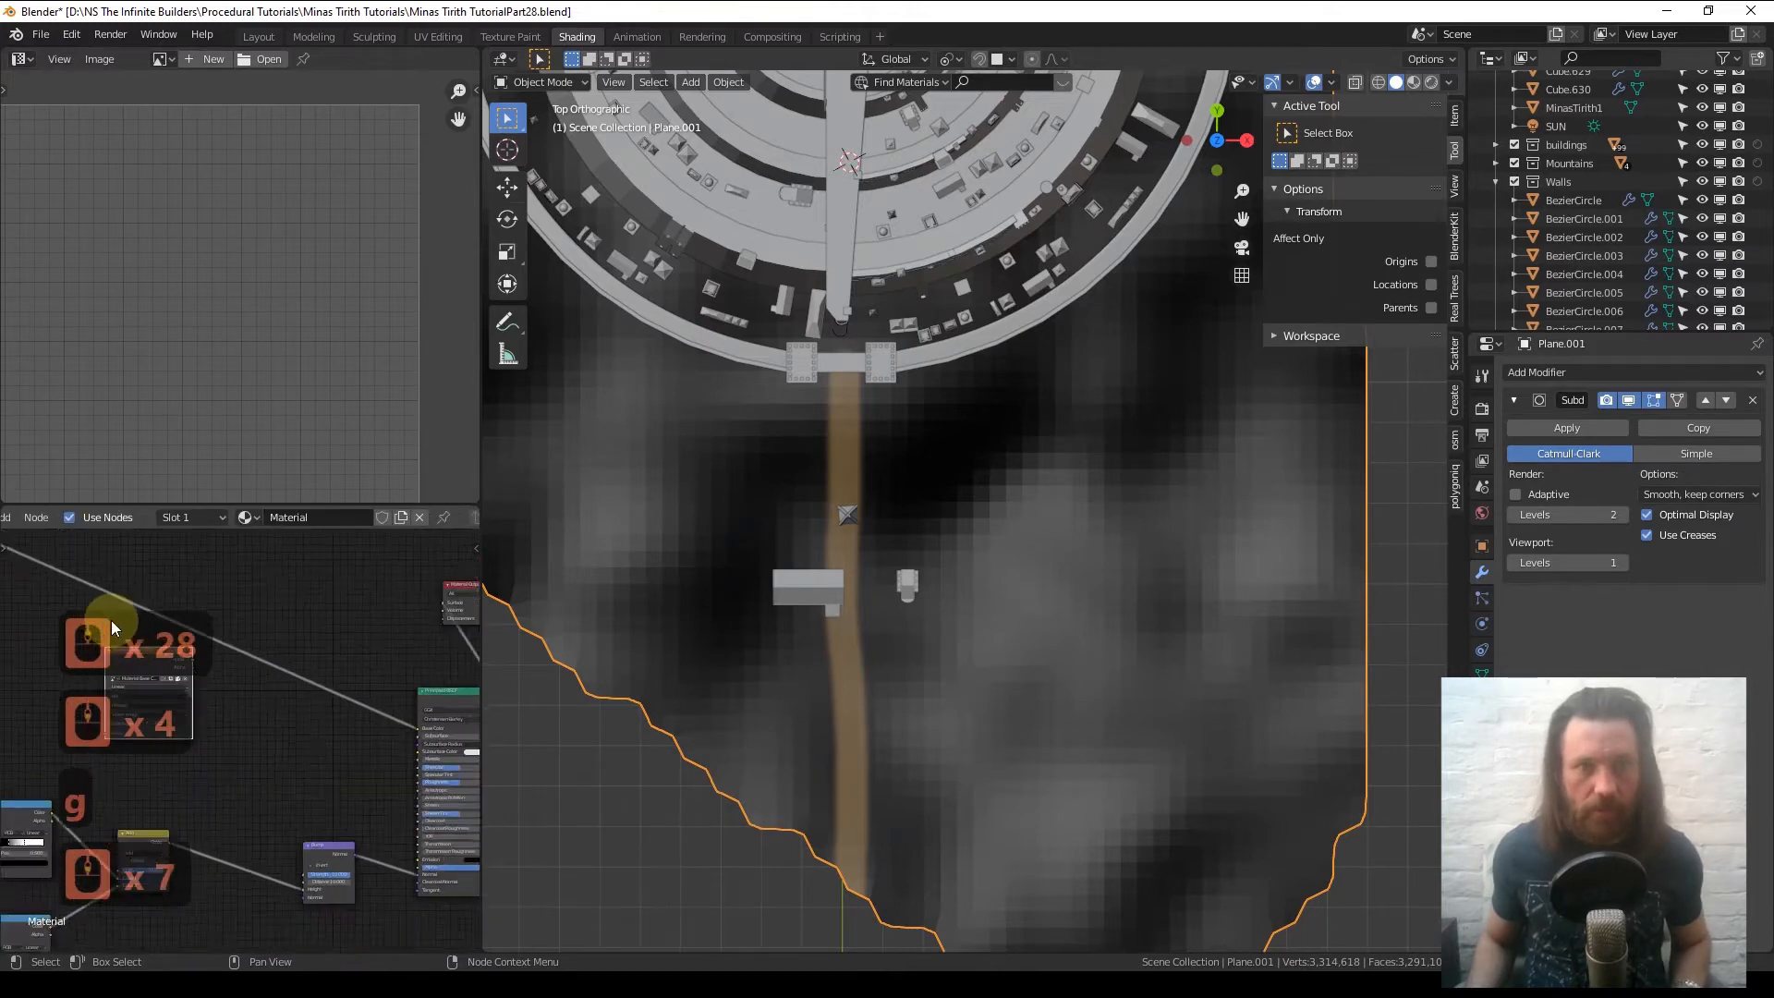
pyautogui.moveTo(111, 619); pyautogui.dragTo(253, 705, button='middle')
pyautogui.press('g')
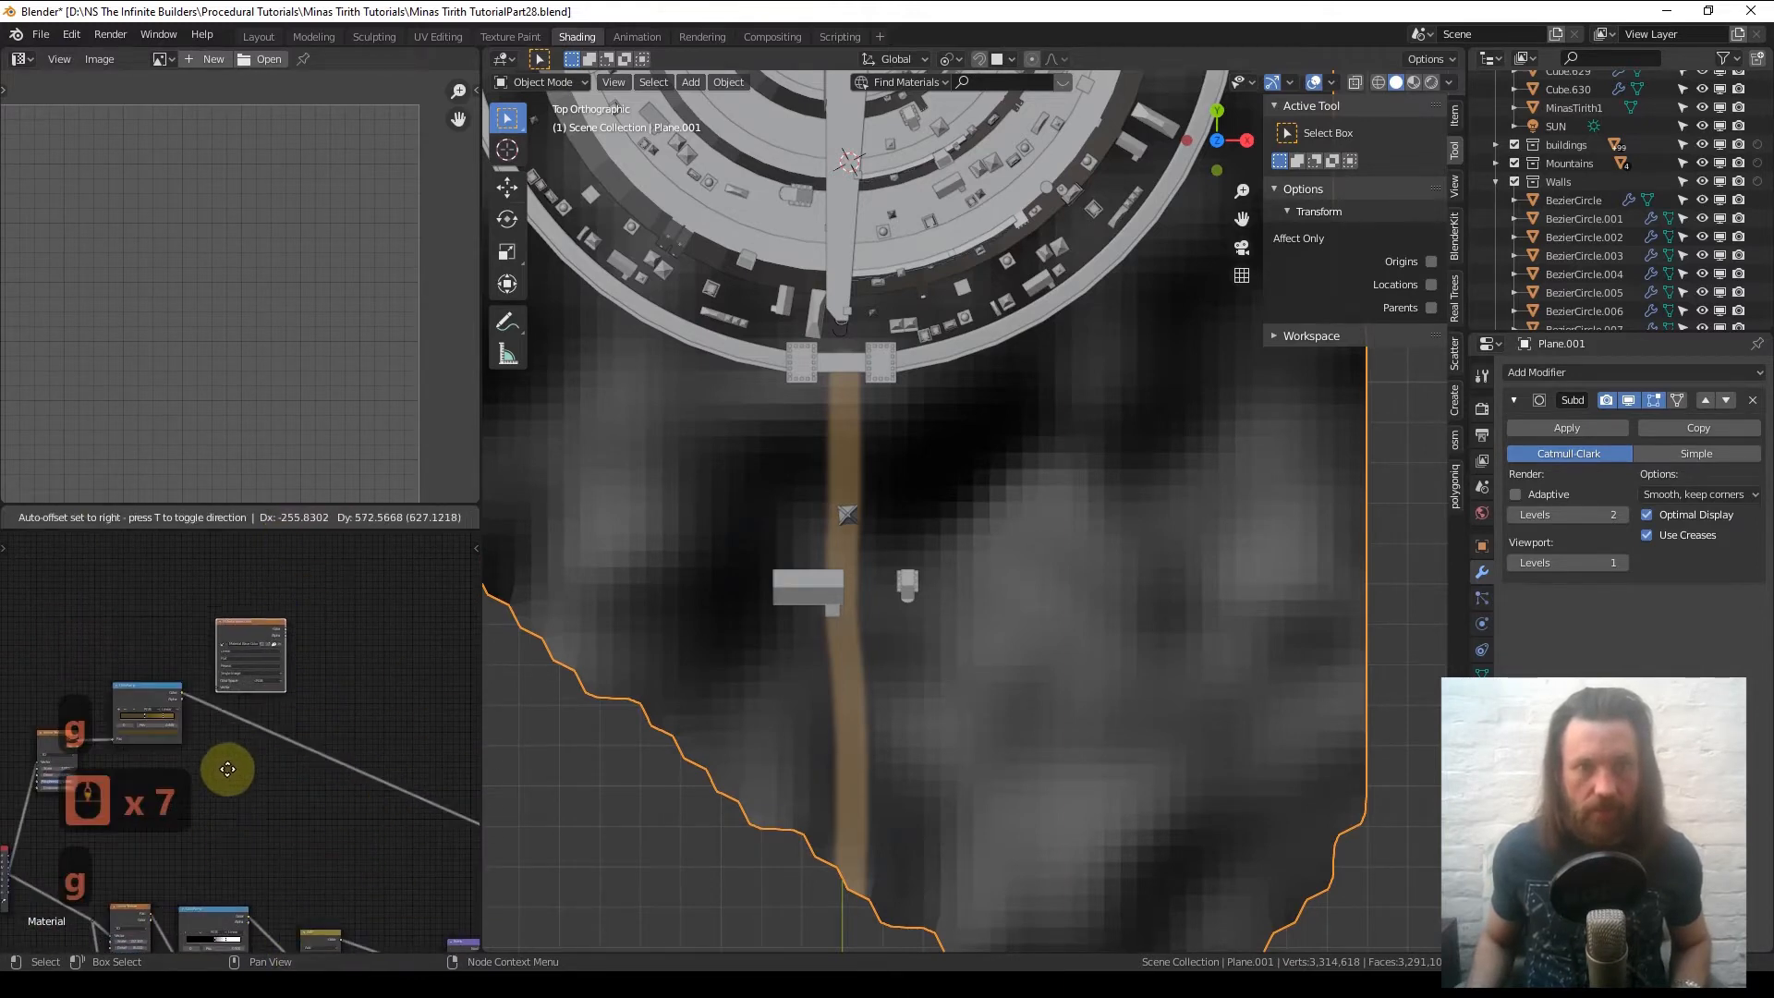
pyautogui.click(271, 725)
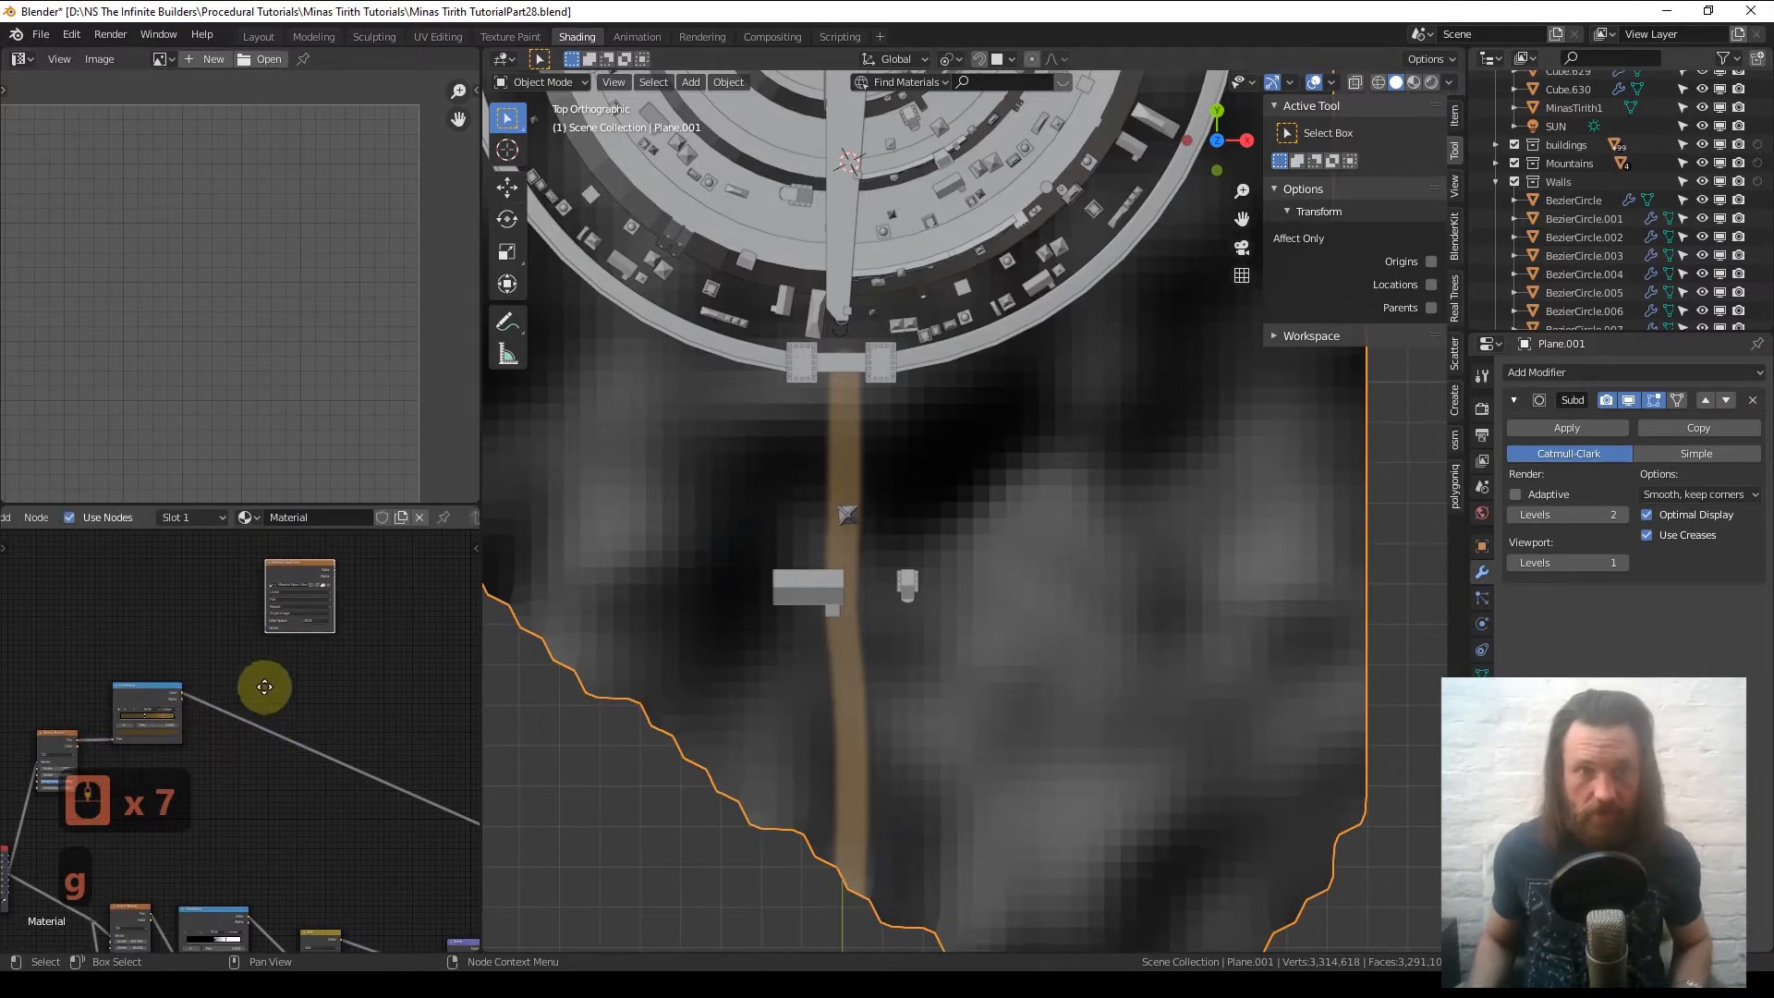
# - Duplicate the Add mix node in the ground material and place the copy near the colour ramp's link to the shader
pyautogui.moveTo(265, 686); pyautogui.dragTo(236, 687, button='middle')
pyautogui.moveTo(359, 820); pyautogui.dragTo(331, 791, button='middle')
pyautogui.scroll(2, 359, 610)
pyautogui.click(301, 727)
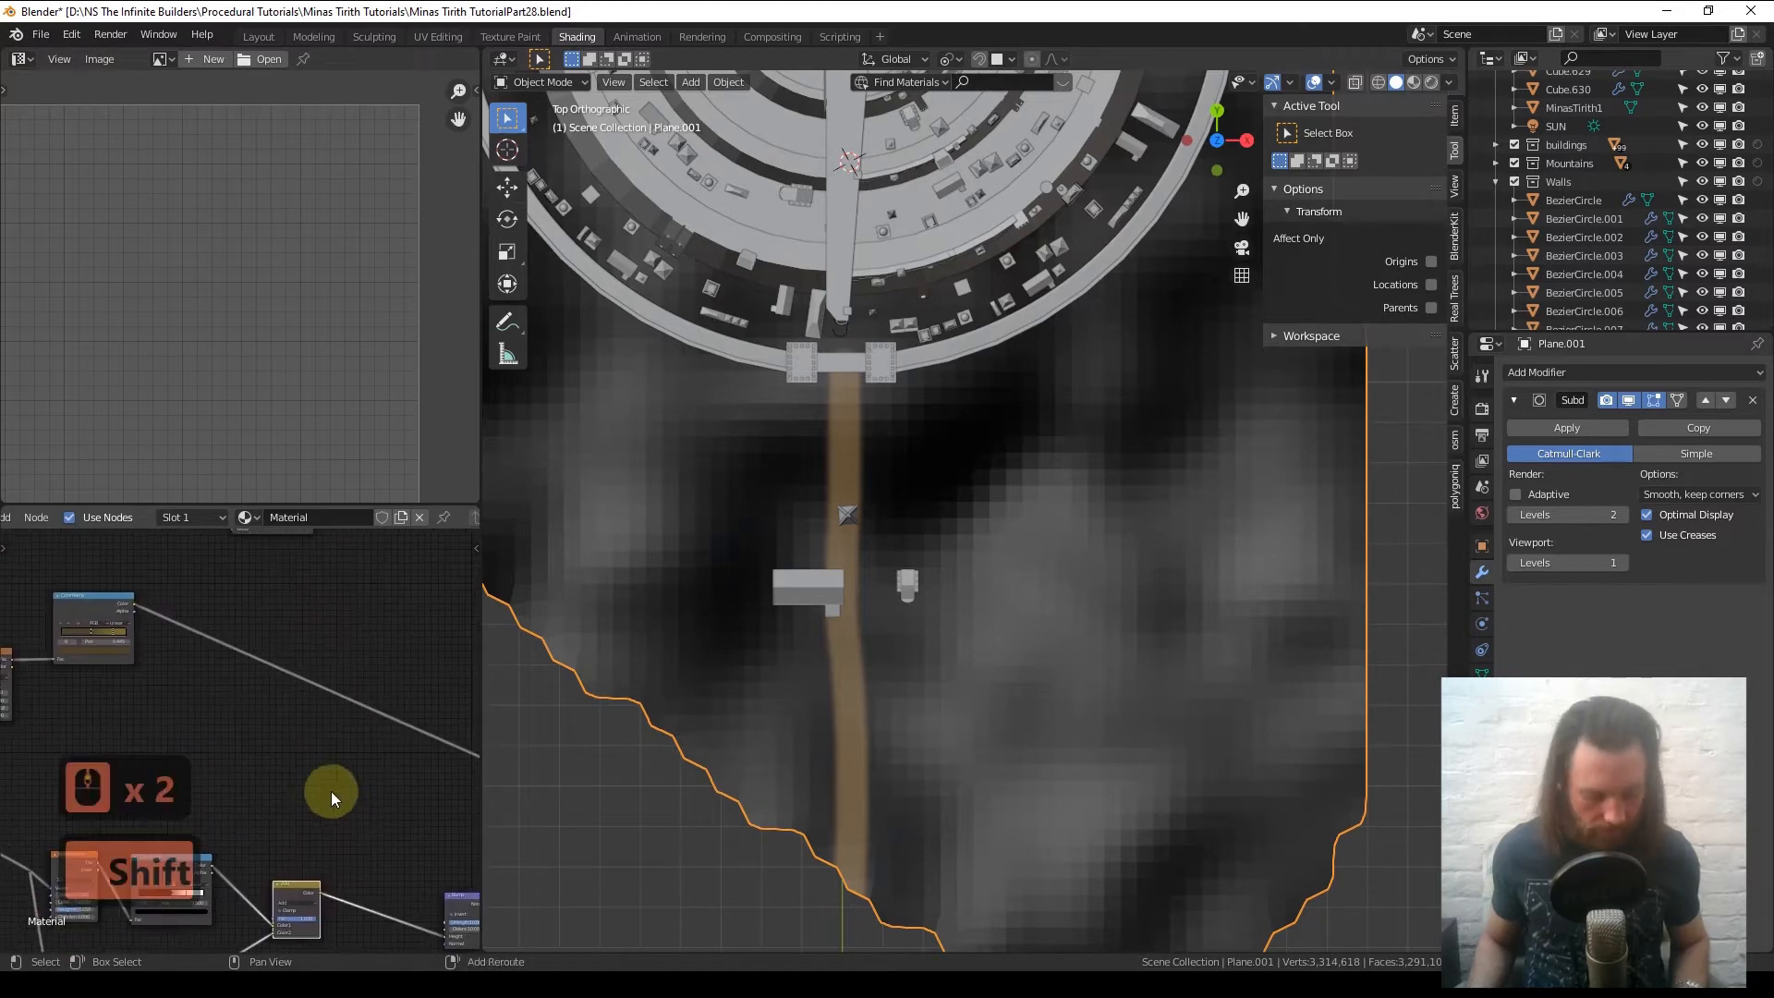
pyautogui.hotkey('shift', 'd')
pyautogui.click(416, 908)
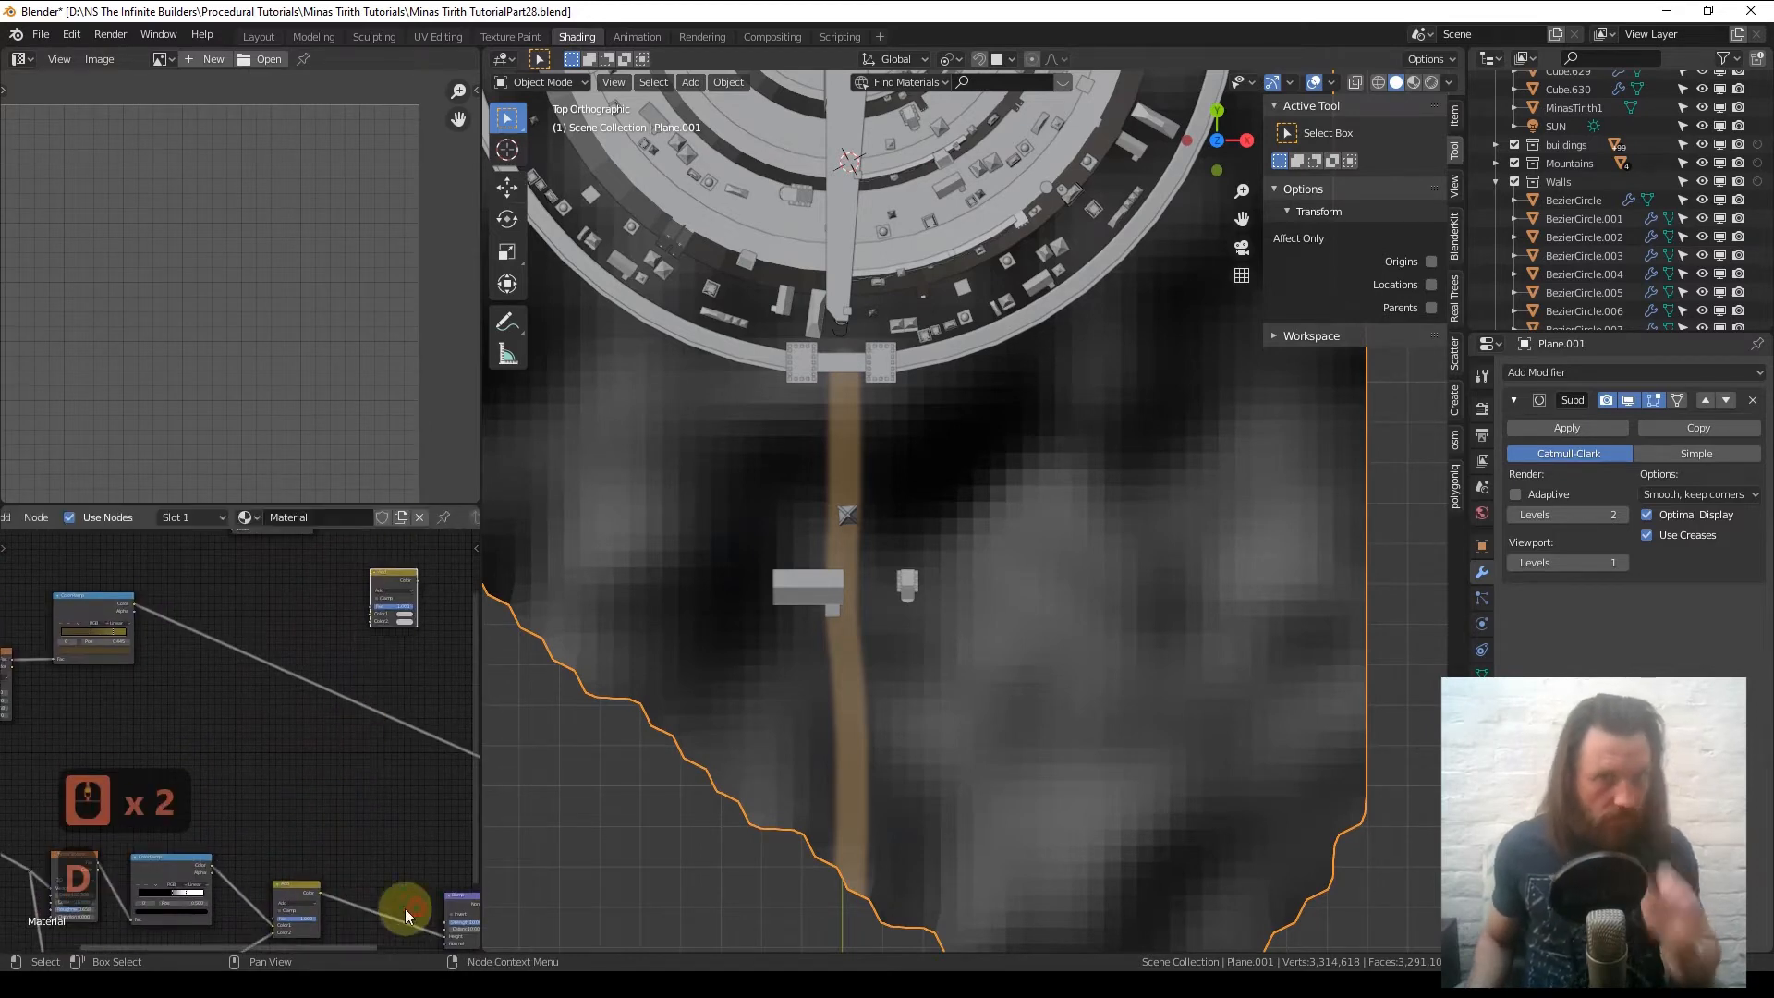
pyautogui.scroll(14, 265, 657)
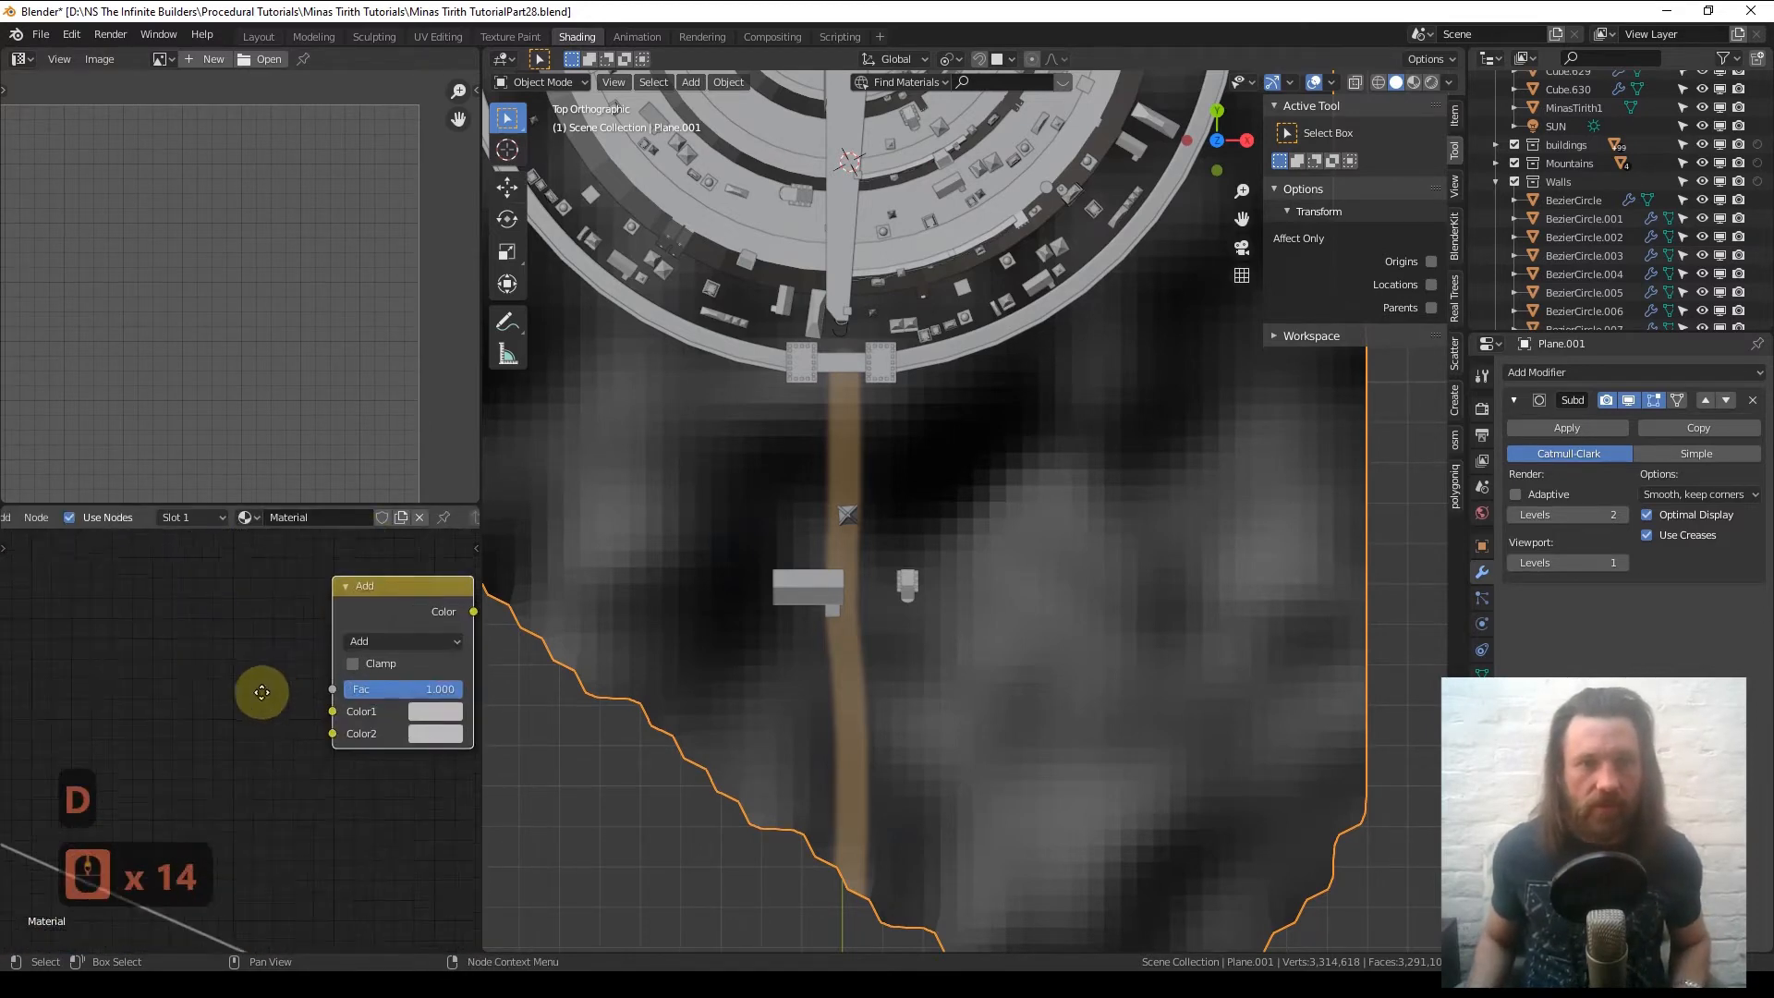
# - Set the blending mode of the duplicated mix node in the ground material to Screen
pyautogui.moveTo(262, 693); pyautogui.dragTo(153, 708, button='middle')
pyautogui.click(314, 658)
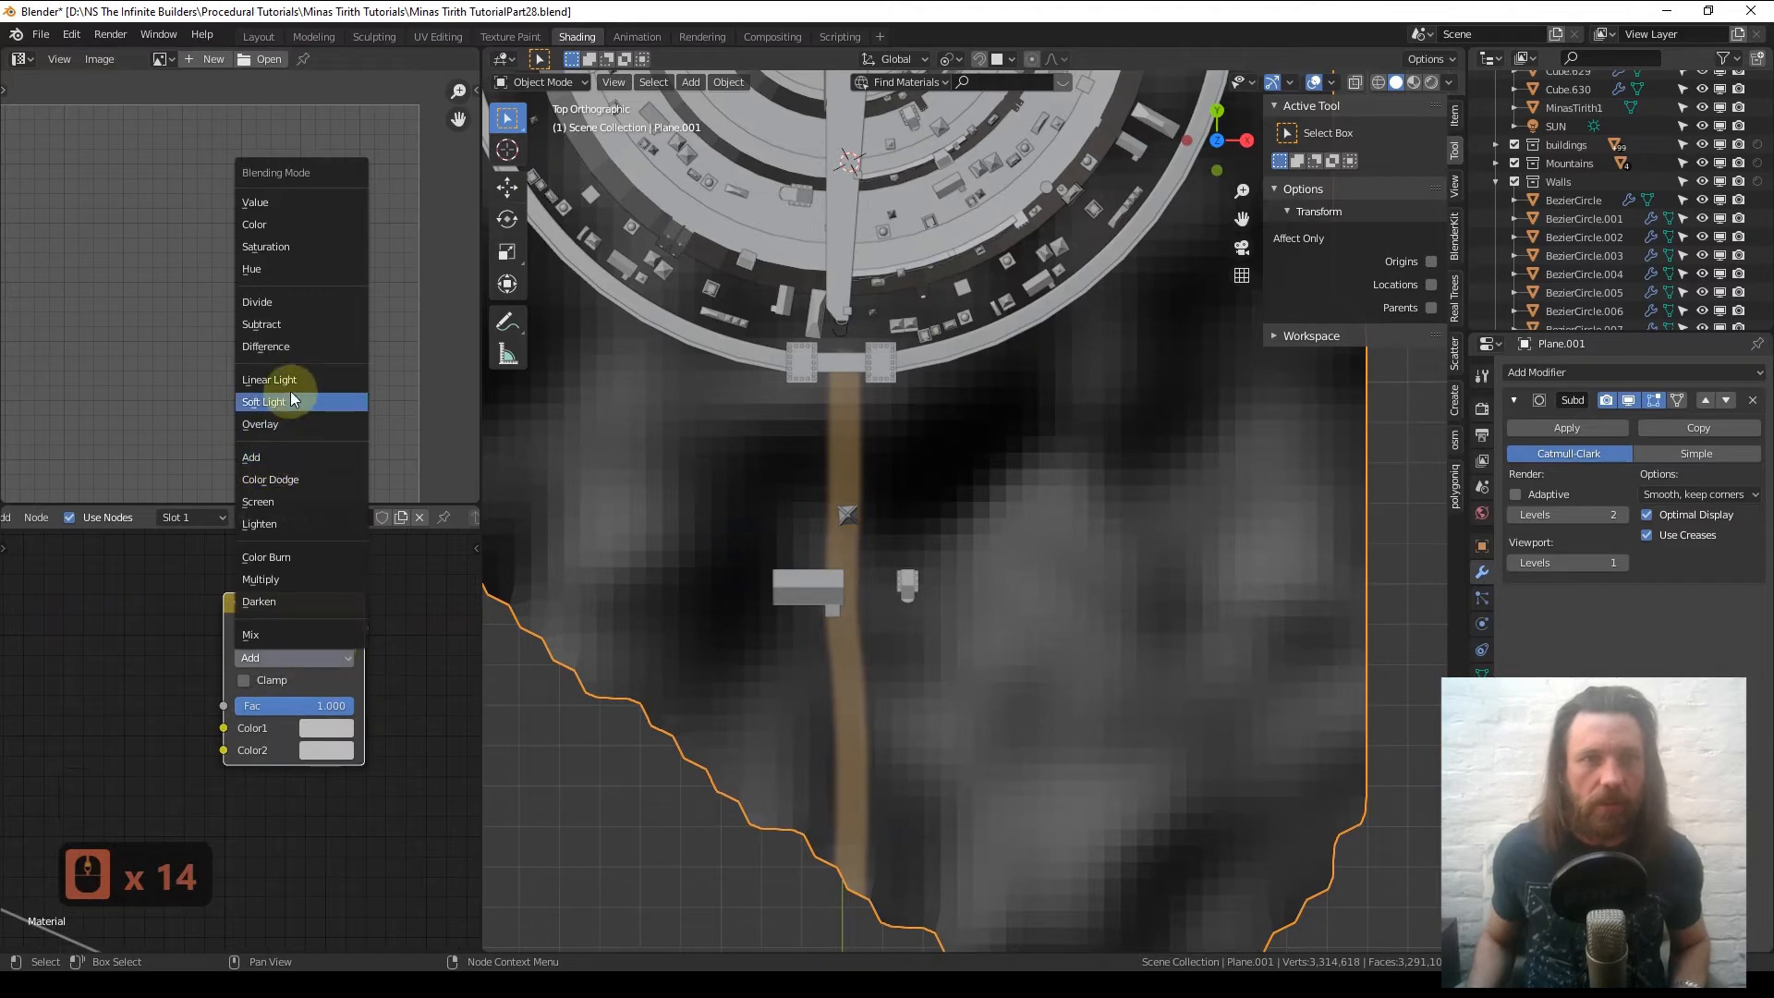
pyautogui.click(301, 501)
pyautogui.scroll(-6, 136, 702)
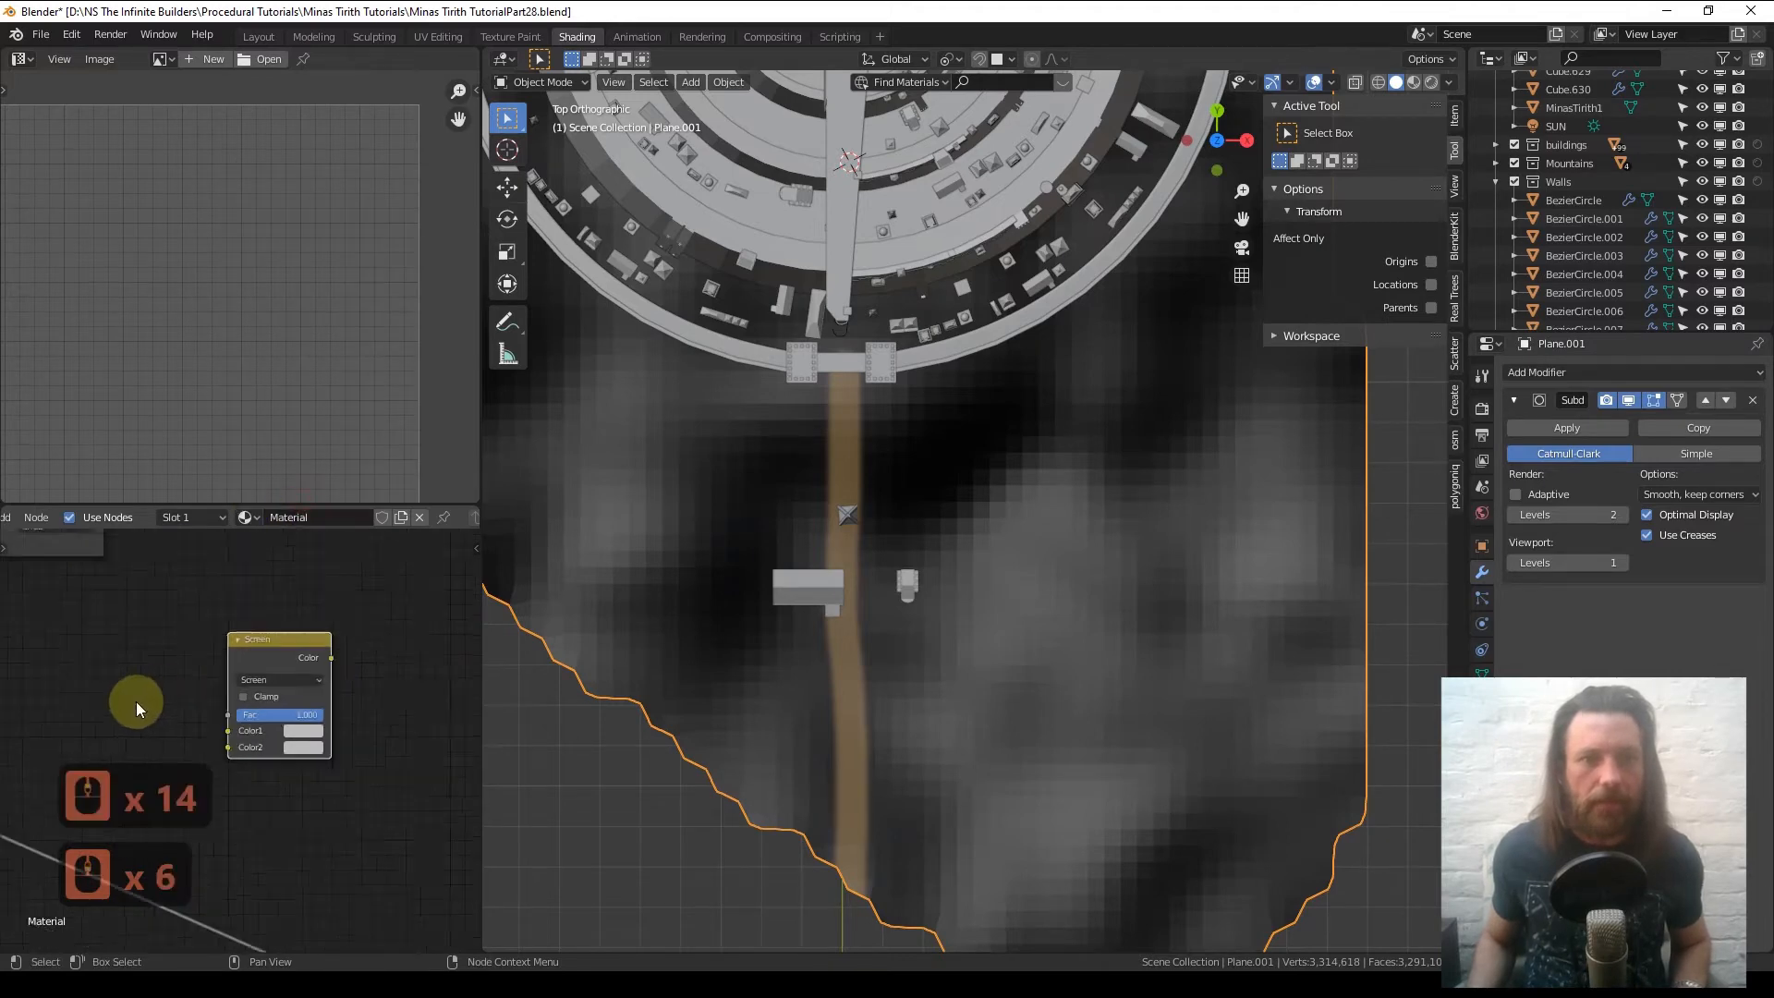
# - Connect the Material Base Color image's Color to the Screen node's Color1 and the ground colour ramp's Color to its Color2
pyautogui.scroll(-4, 136, 702)
pyautogui.moveTo(236, 552); pyautogui.dragTo(319, 763)
pyautogui.moveTo(155, 768); pyautogui.dragTo(266, 729, button='middle')
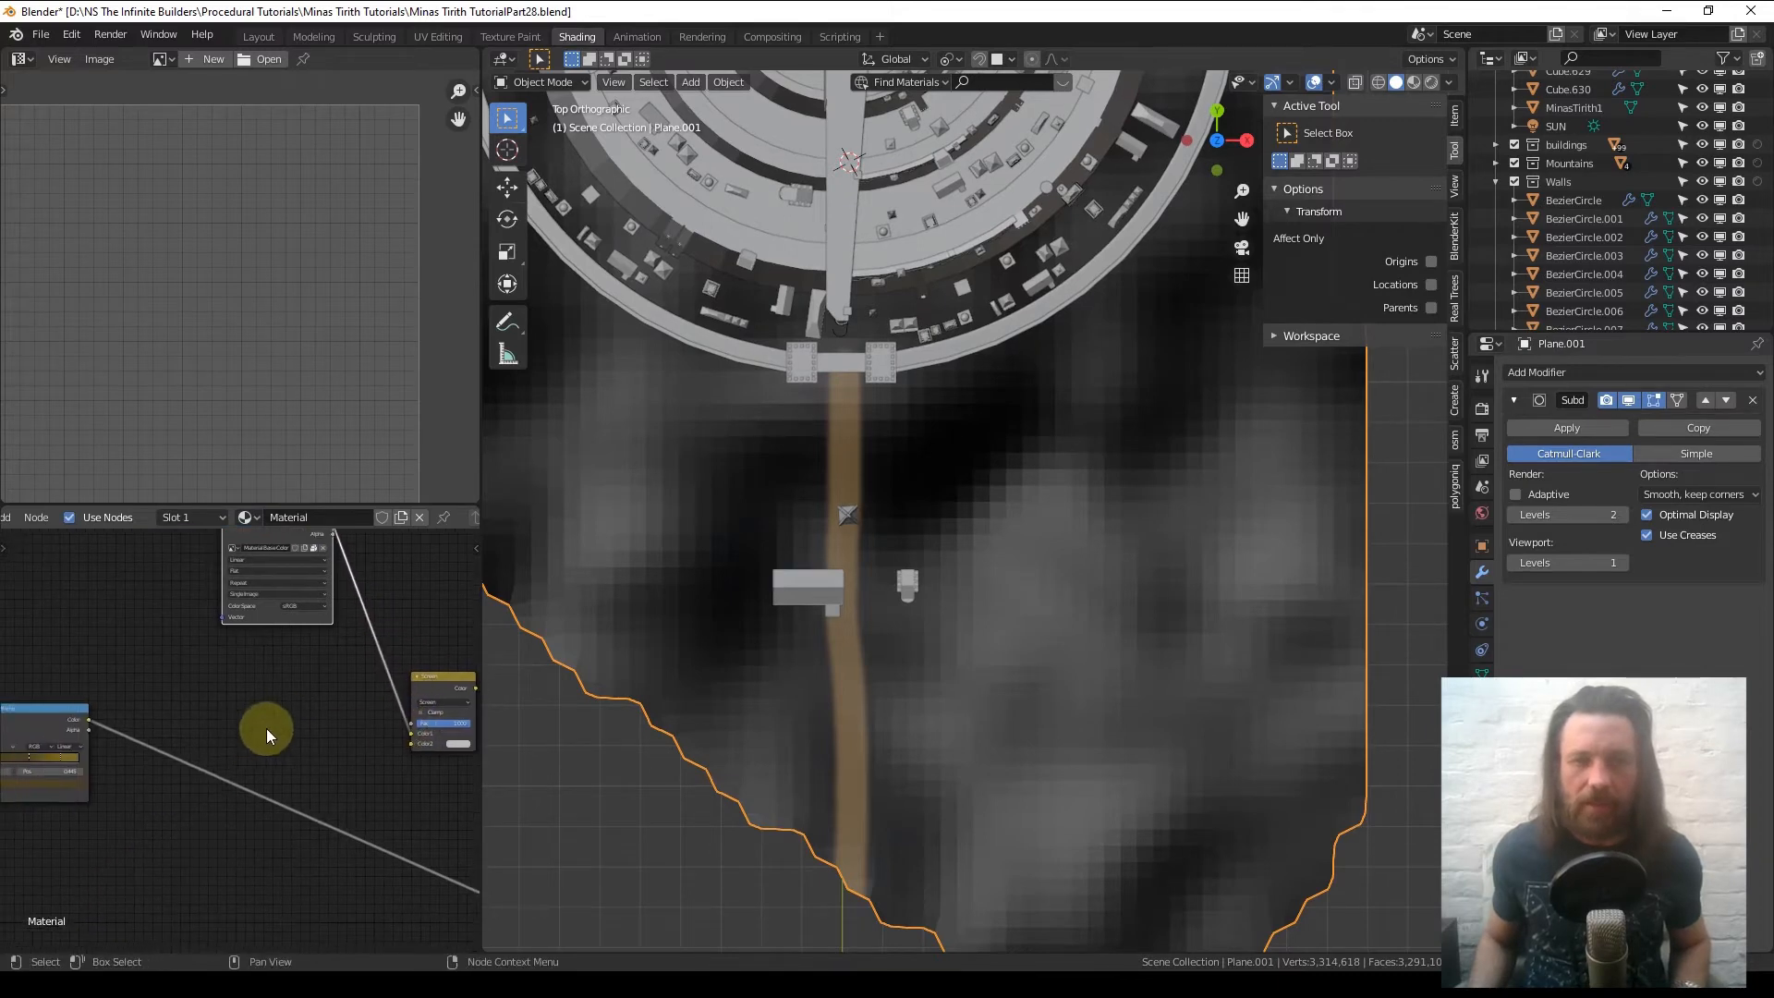
pyautogui.scroll(-4, 242, 737)
pyautogui.moveTo(126, 725); pyautogui.dragTo(369, 743)
# - Move the Screen node close to the Principled BSDF and connect its Color output to Base Color
pyautogui.moveTo(360, 747); pyautogui.dragTo(2, 698, button='middle')
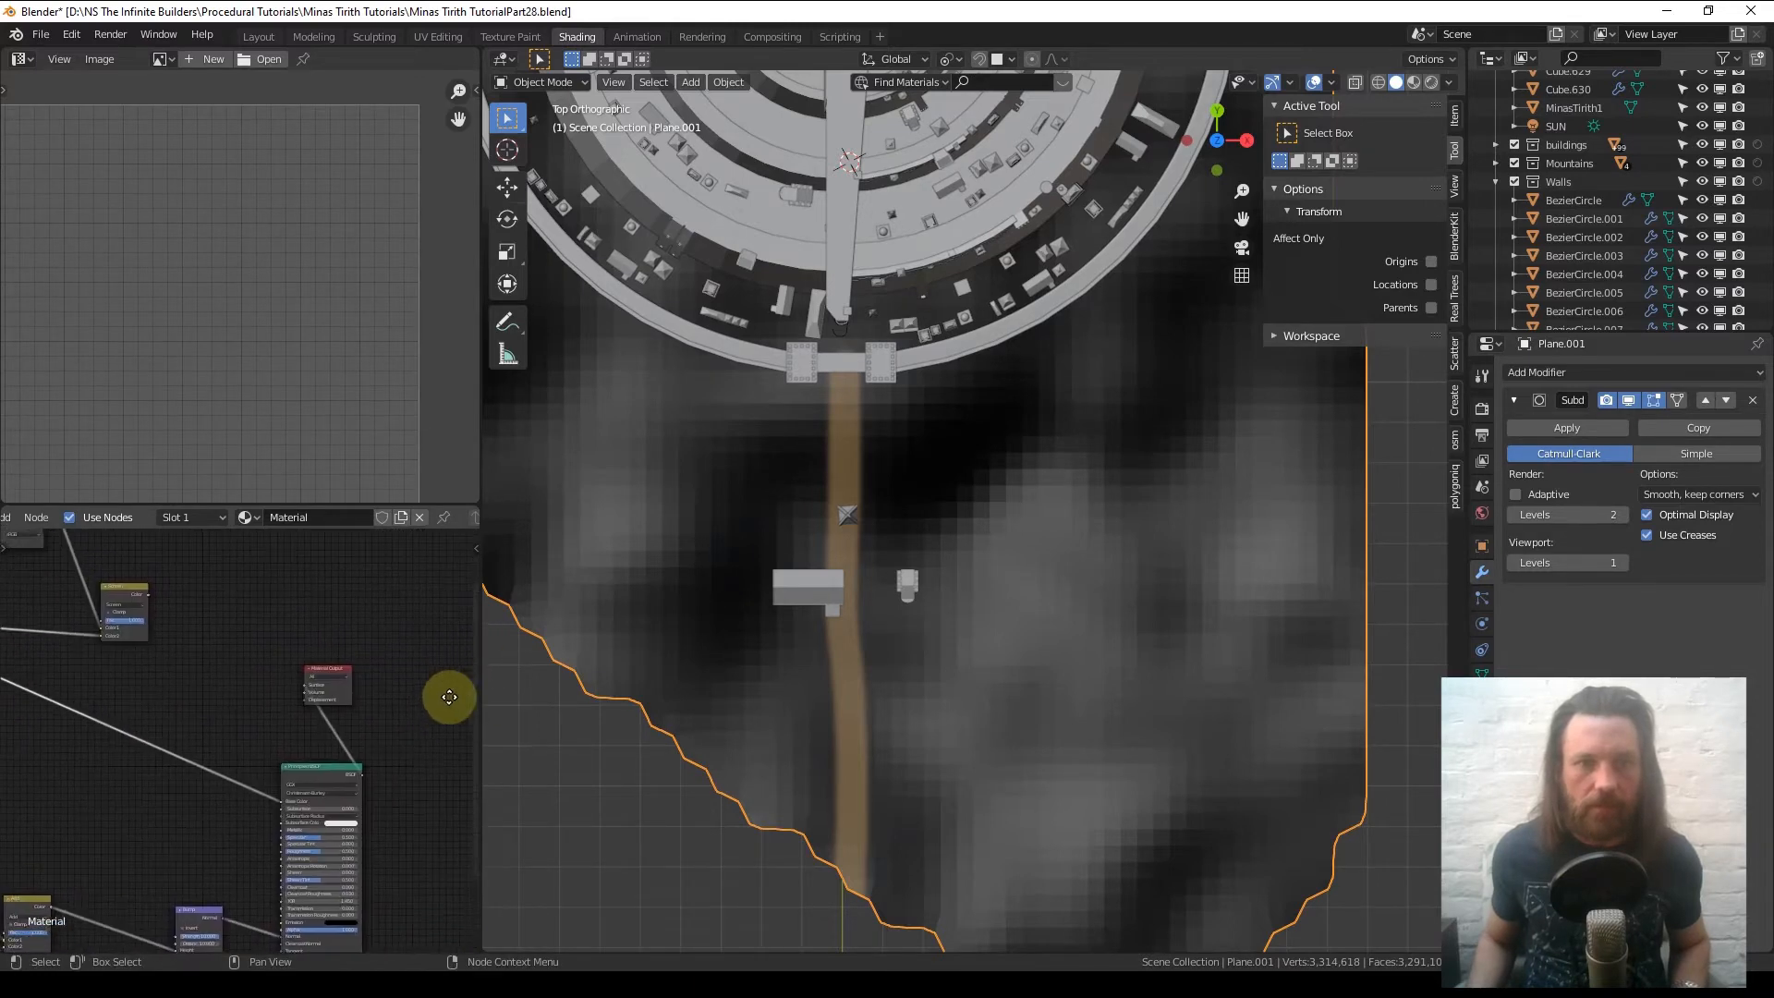
pyautogui.moveTo(142, 591); pyautogui.dragTo(226, 674)
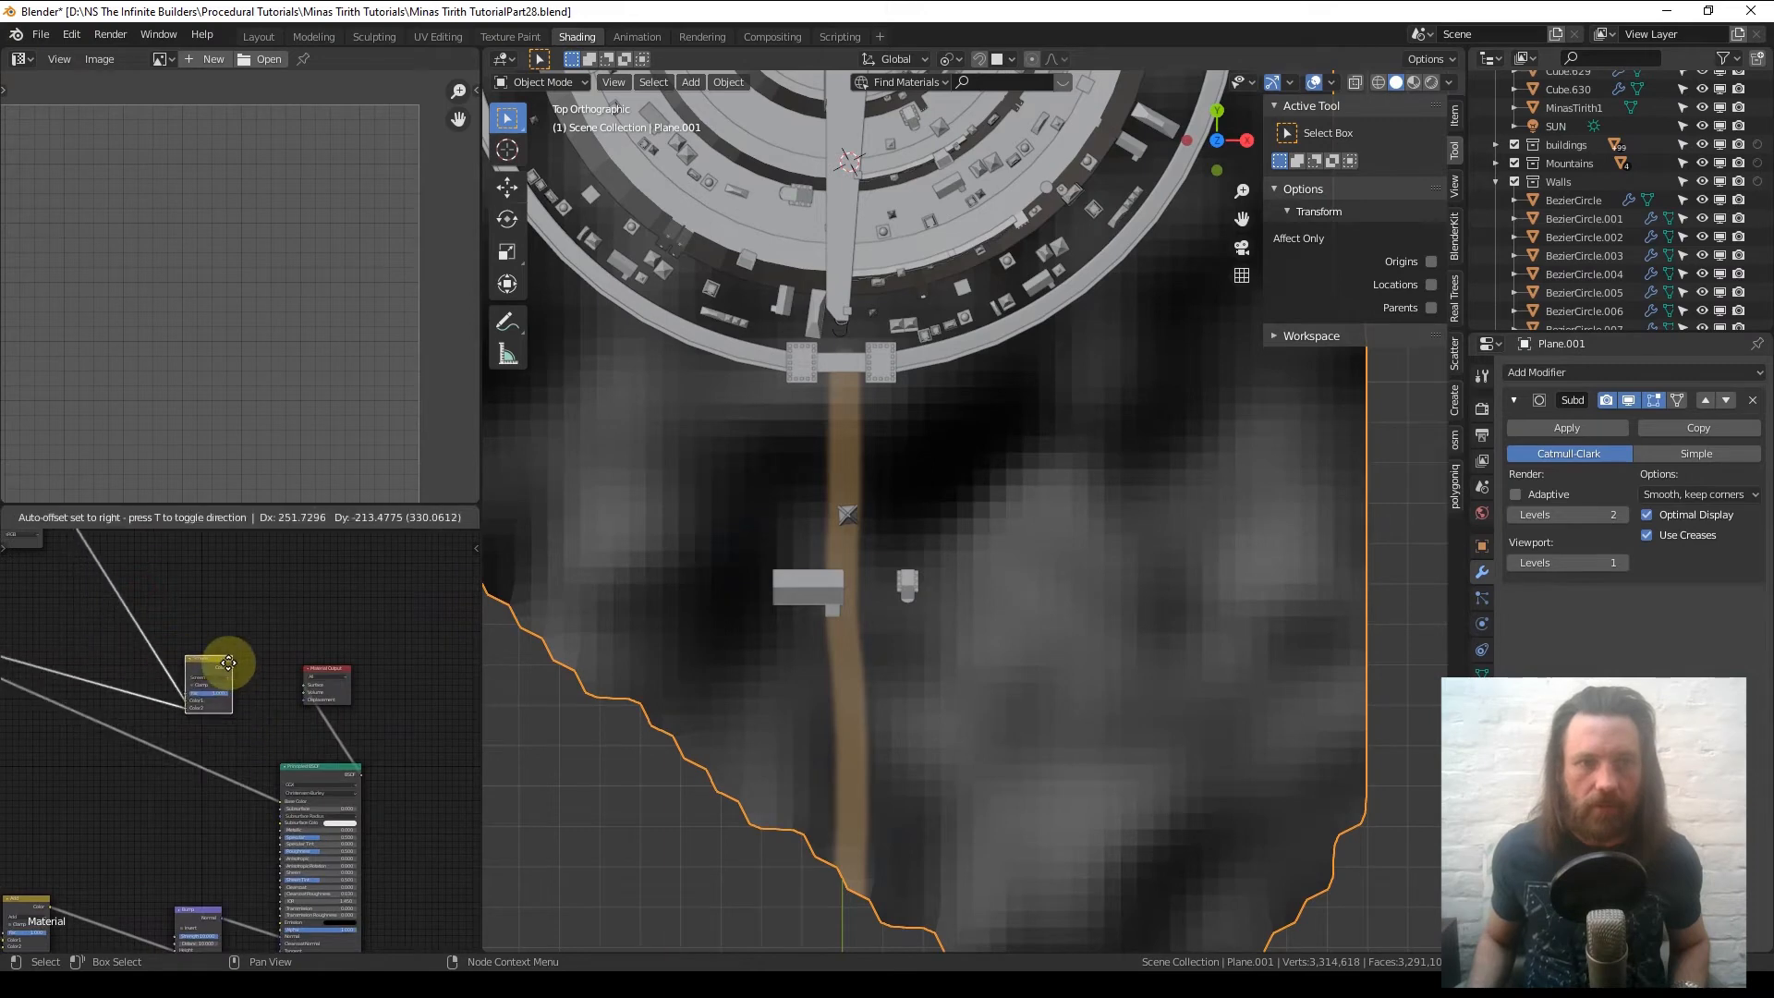
pyautogui.scroll(8, 305, 732)
pyautogui.moveTo(309, 735); pyautogui.dragTo(248, 599, button='middle')
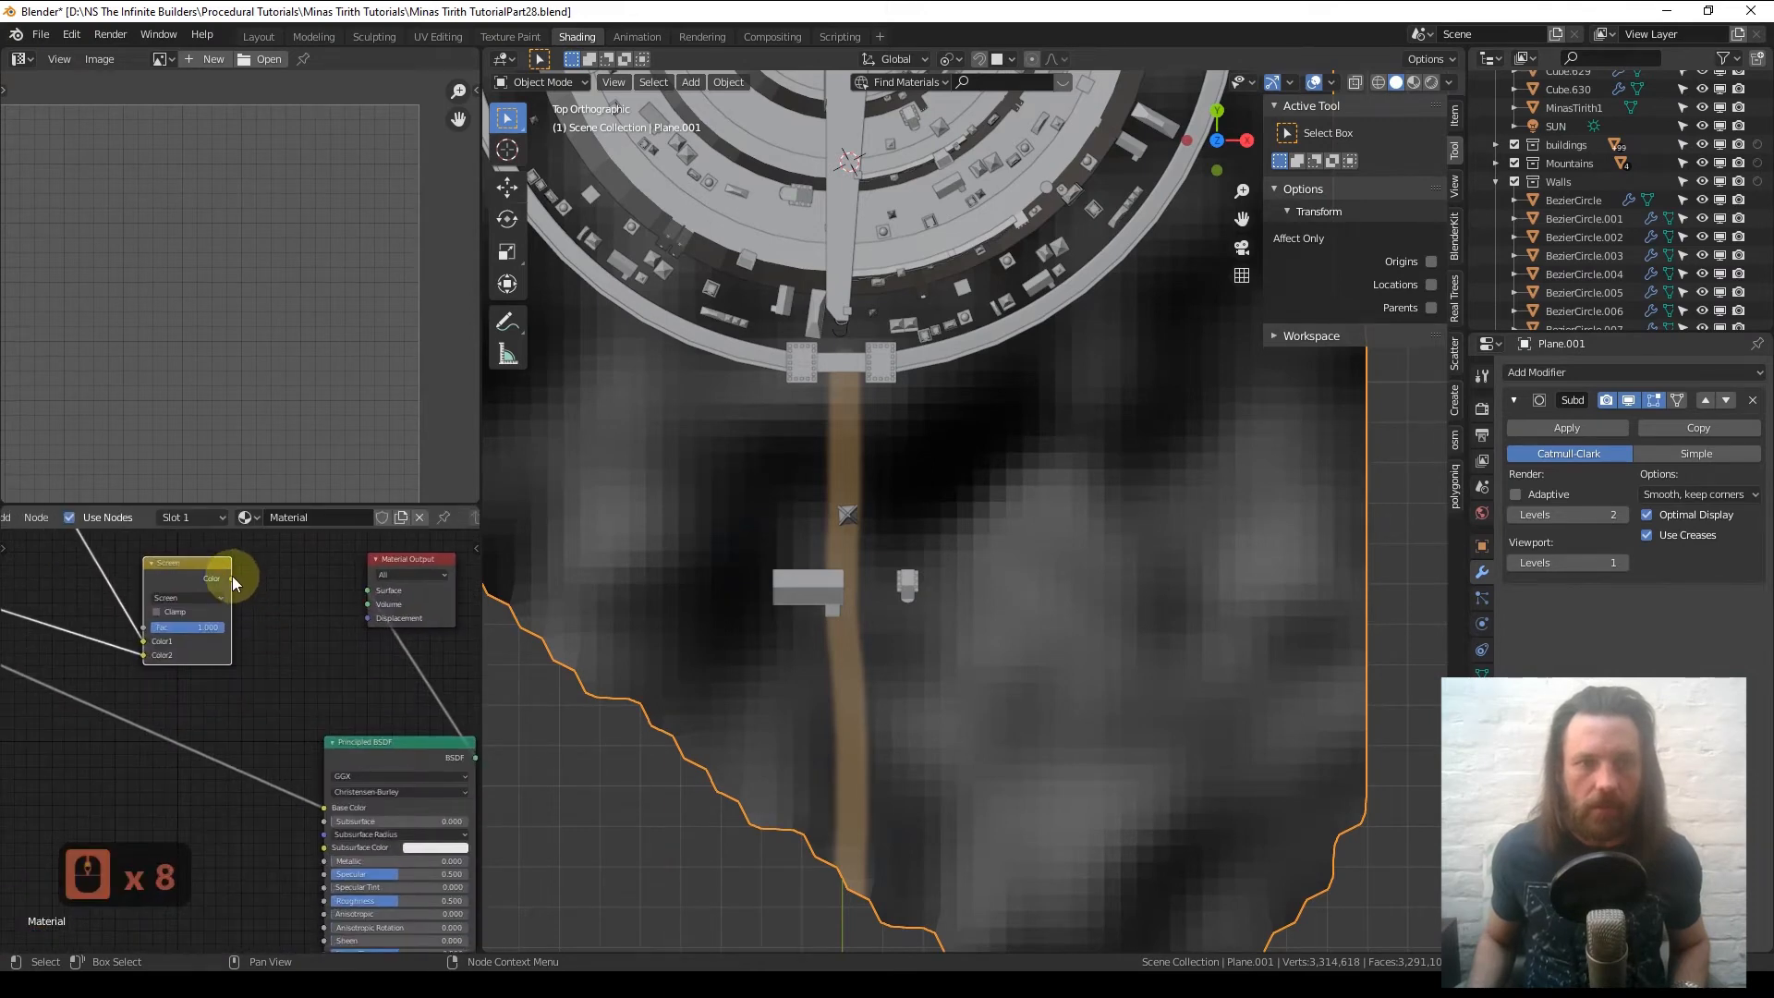
pyautogui.moveTo(231, 580); pyautogui.dragTo(335, 798)
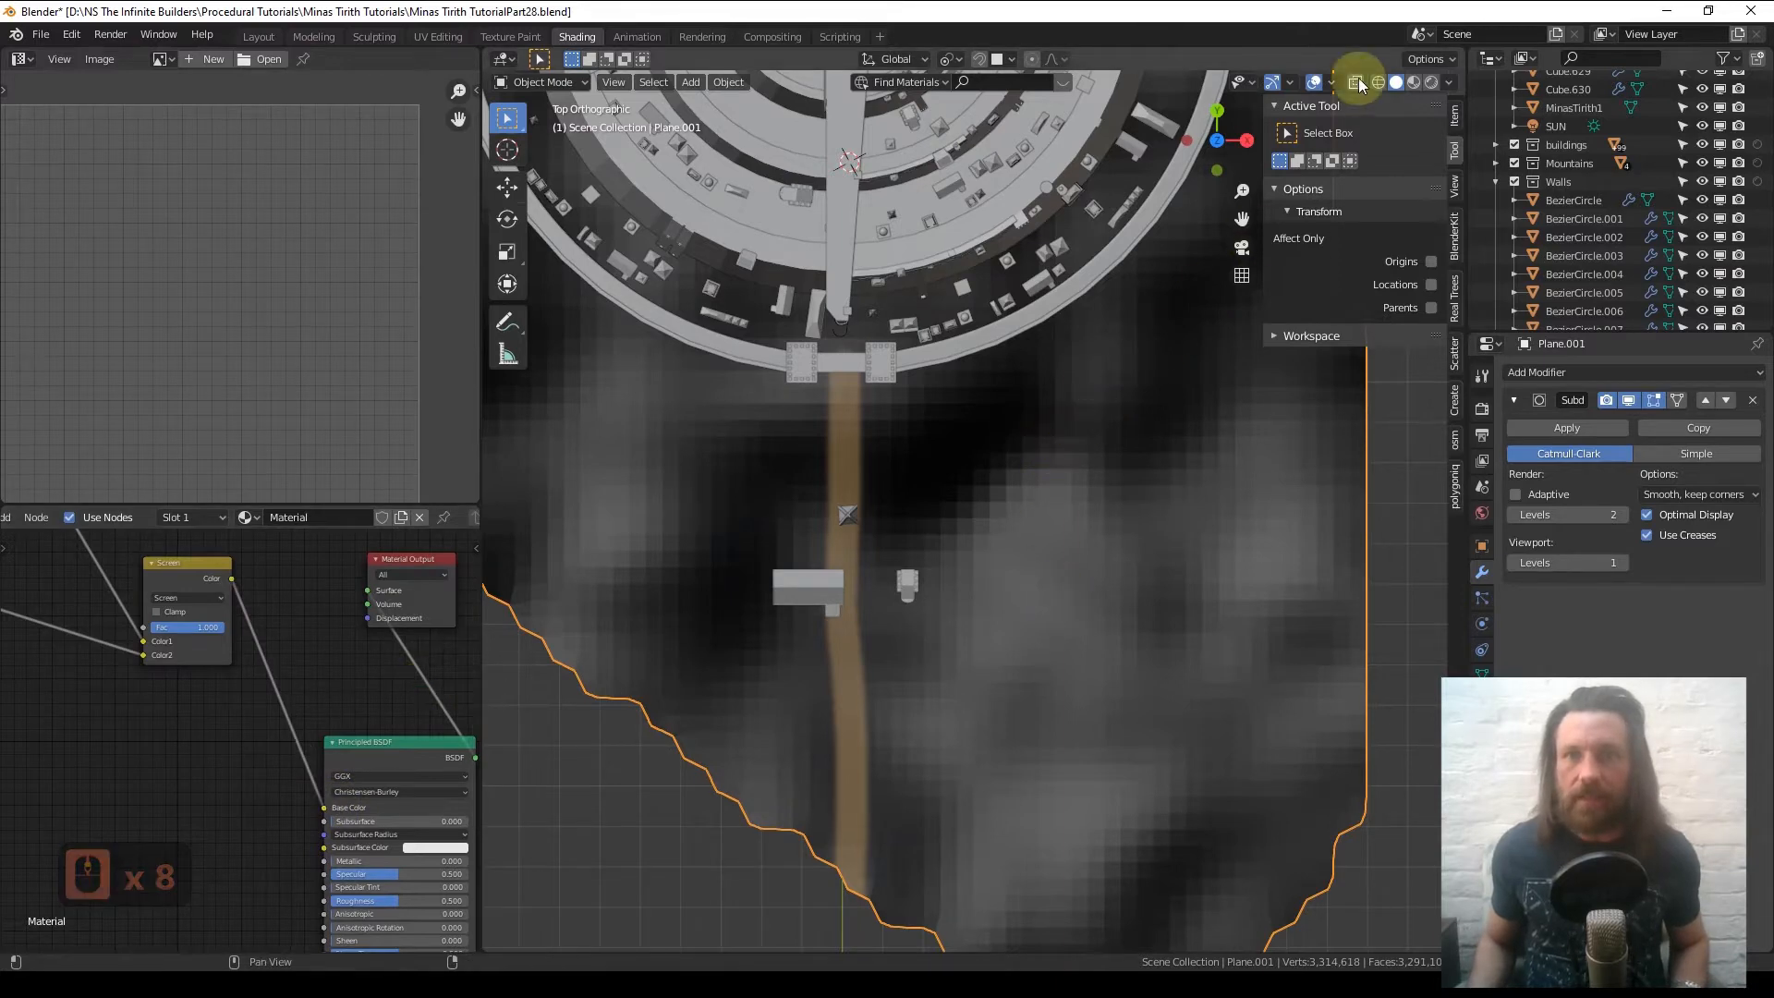
# - Check the road in rendered shading from above and through the camera, and return to the top view in solid shading
pyautogui.click(1431, 83)
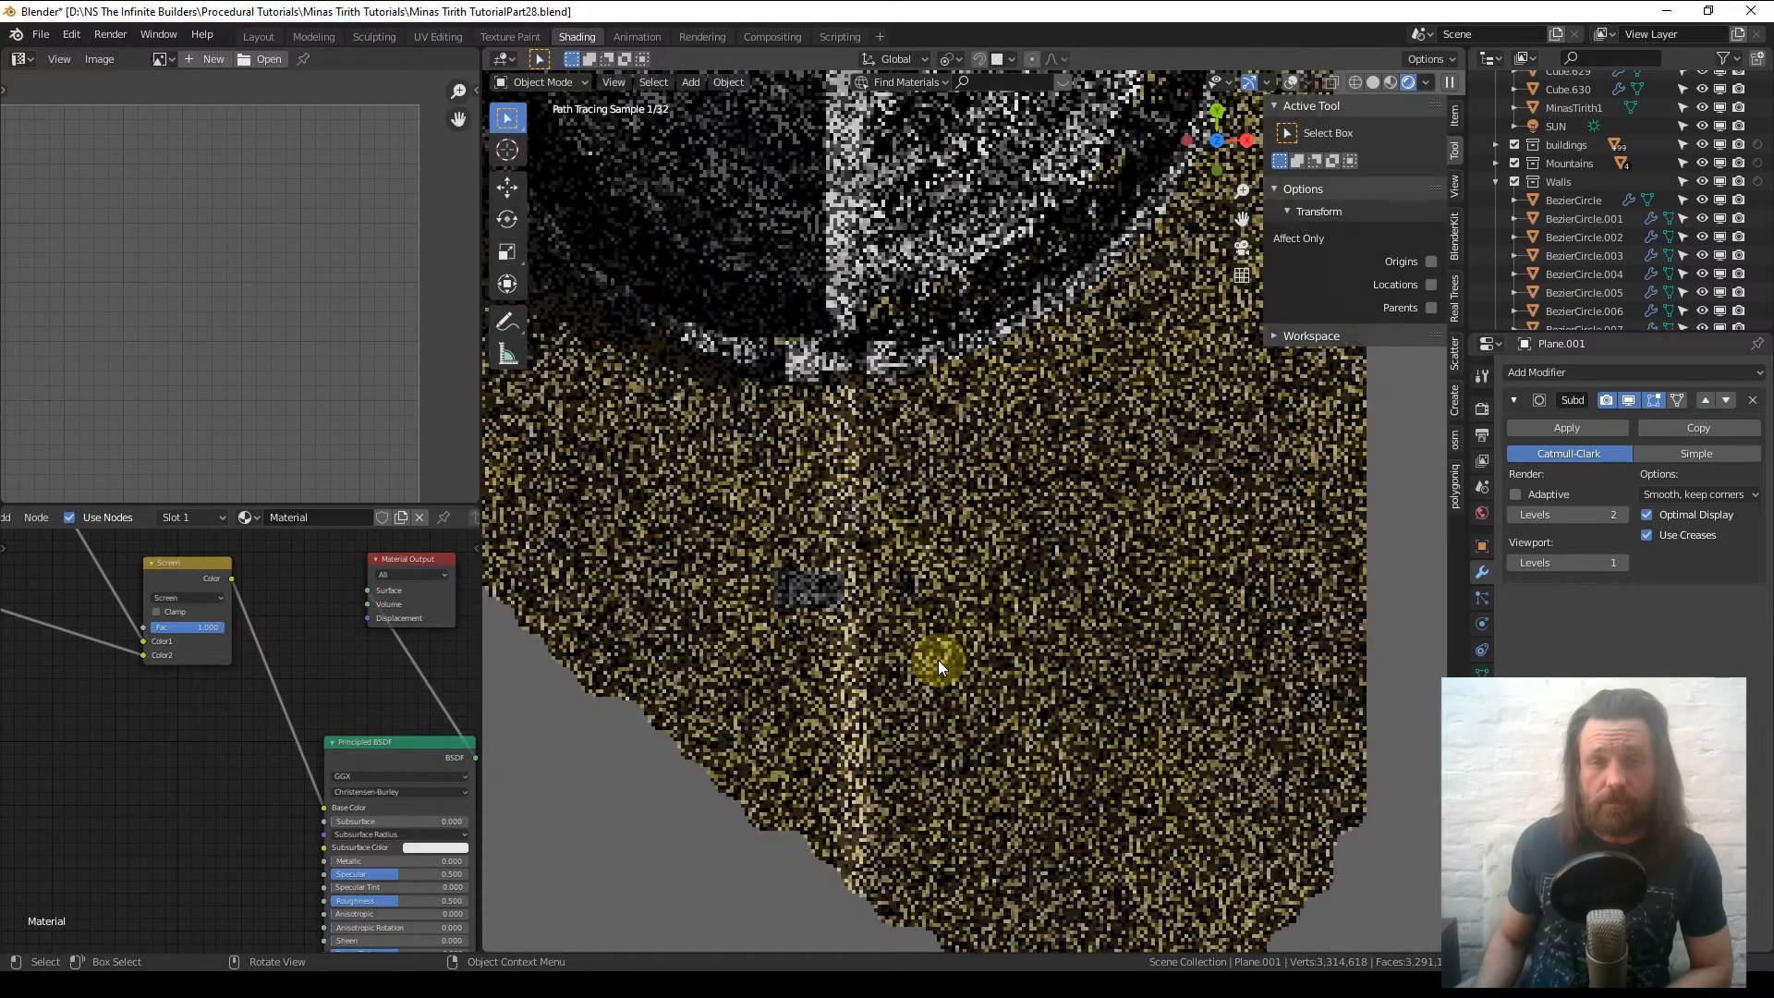
pyautogui.click(1242, 248)
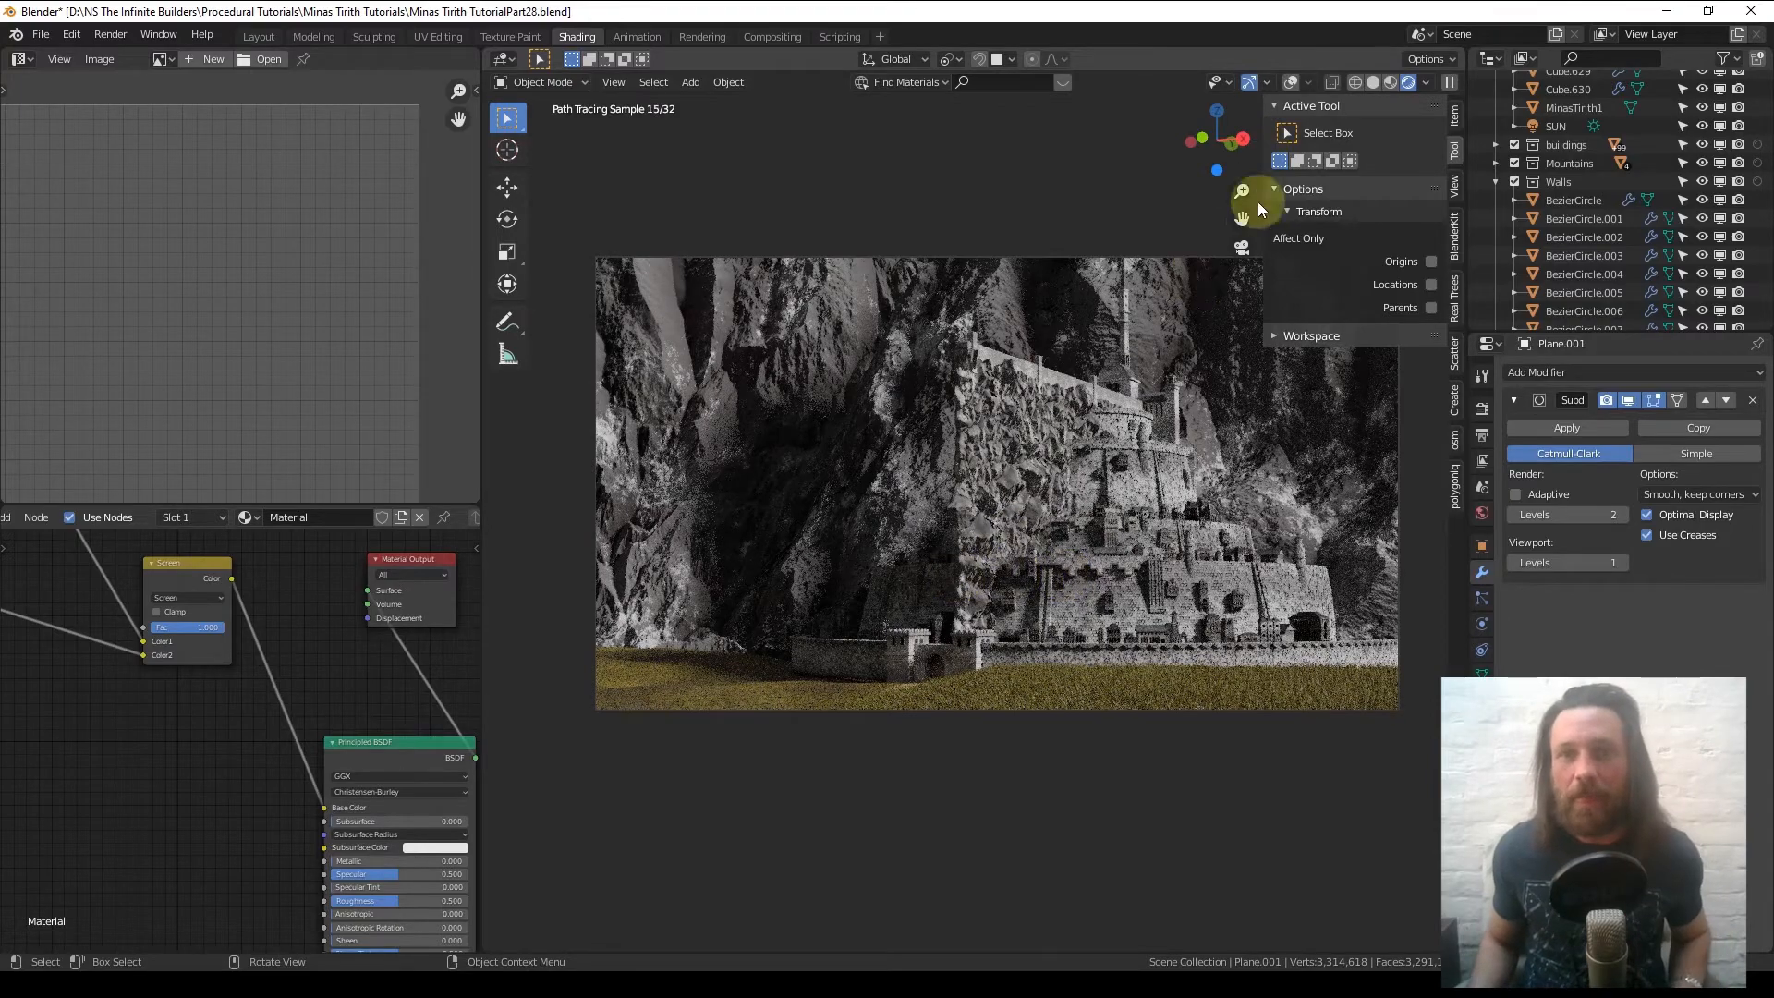
pyautogui.moveTo(1238, 237); pyautogui.dragTo(1395, 57)
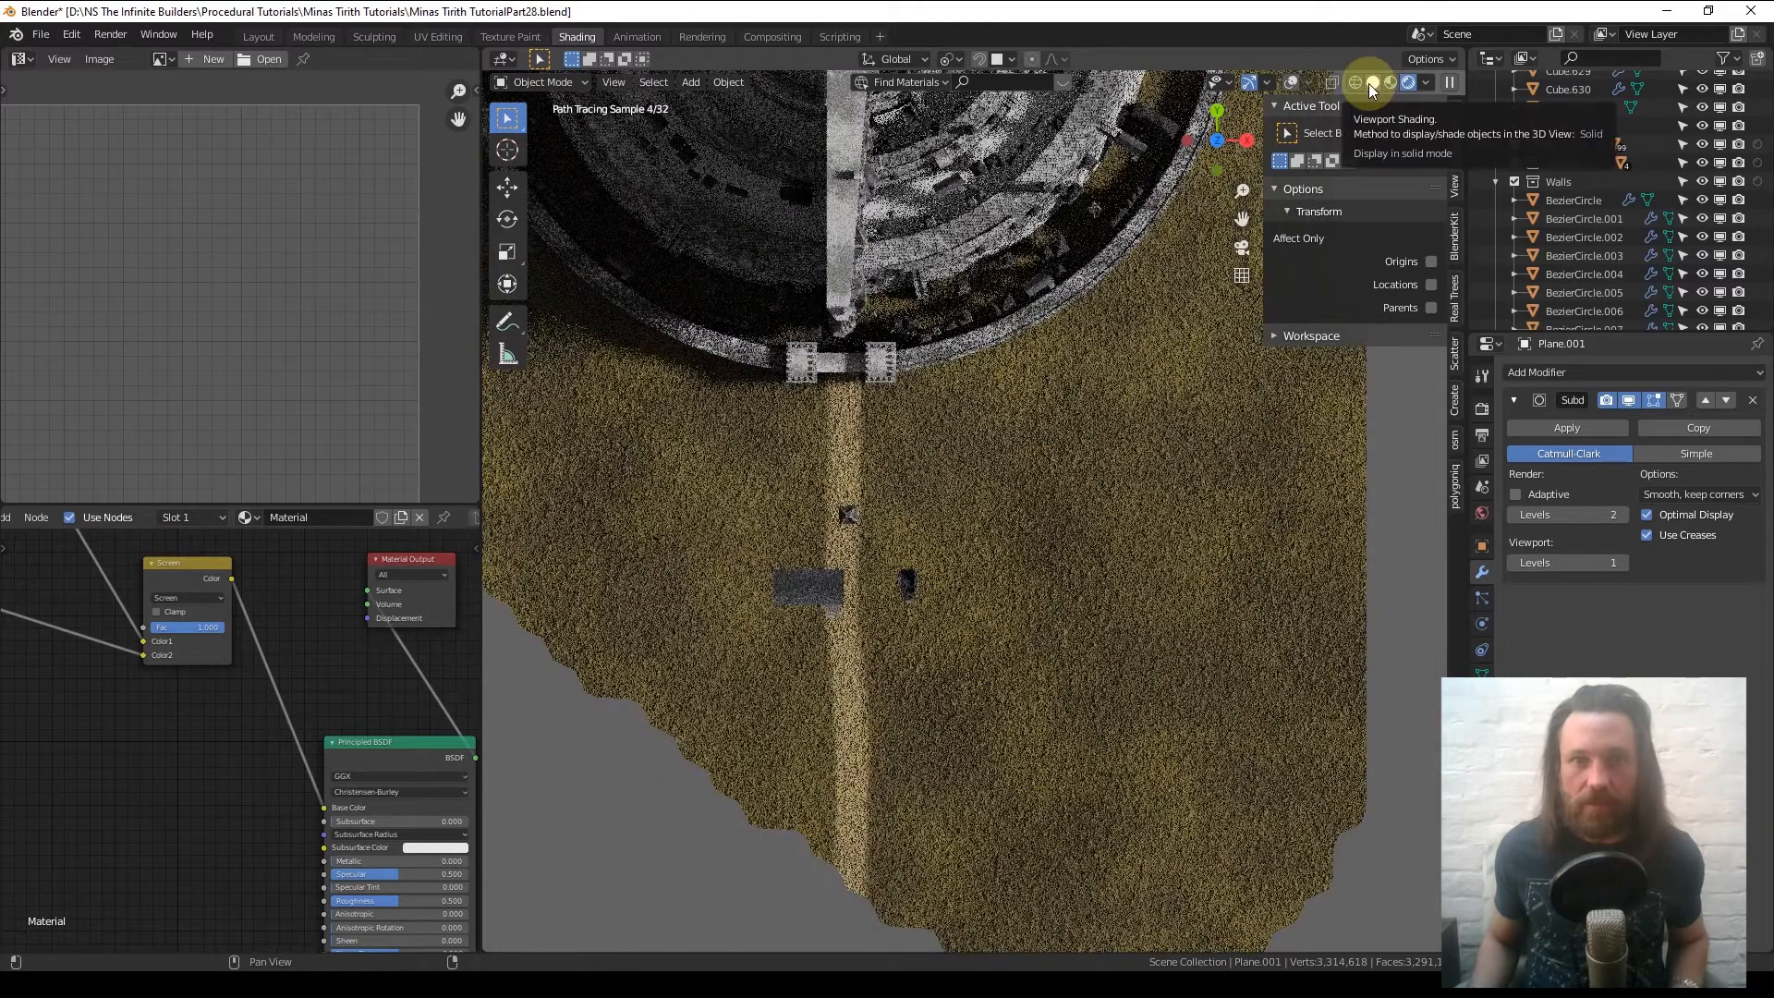
pyautogui.click(1243, 247)
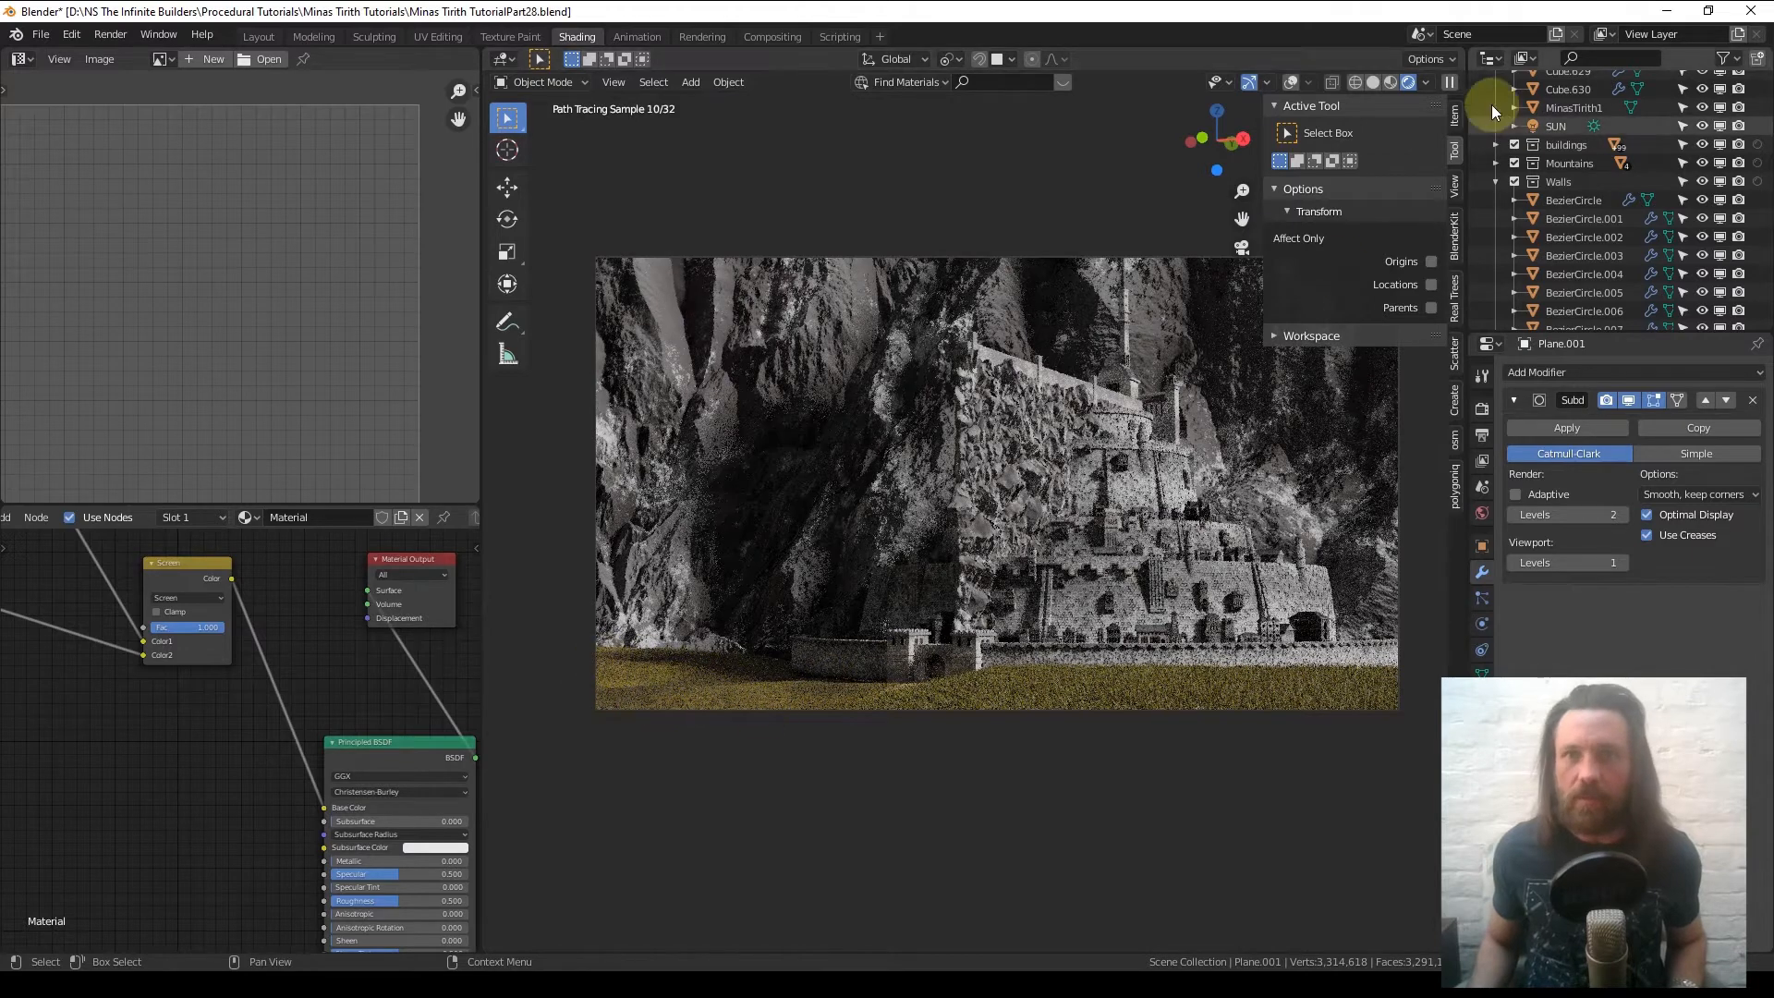
pyautogui.click(1373, 82)
pyautogui.press('7')
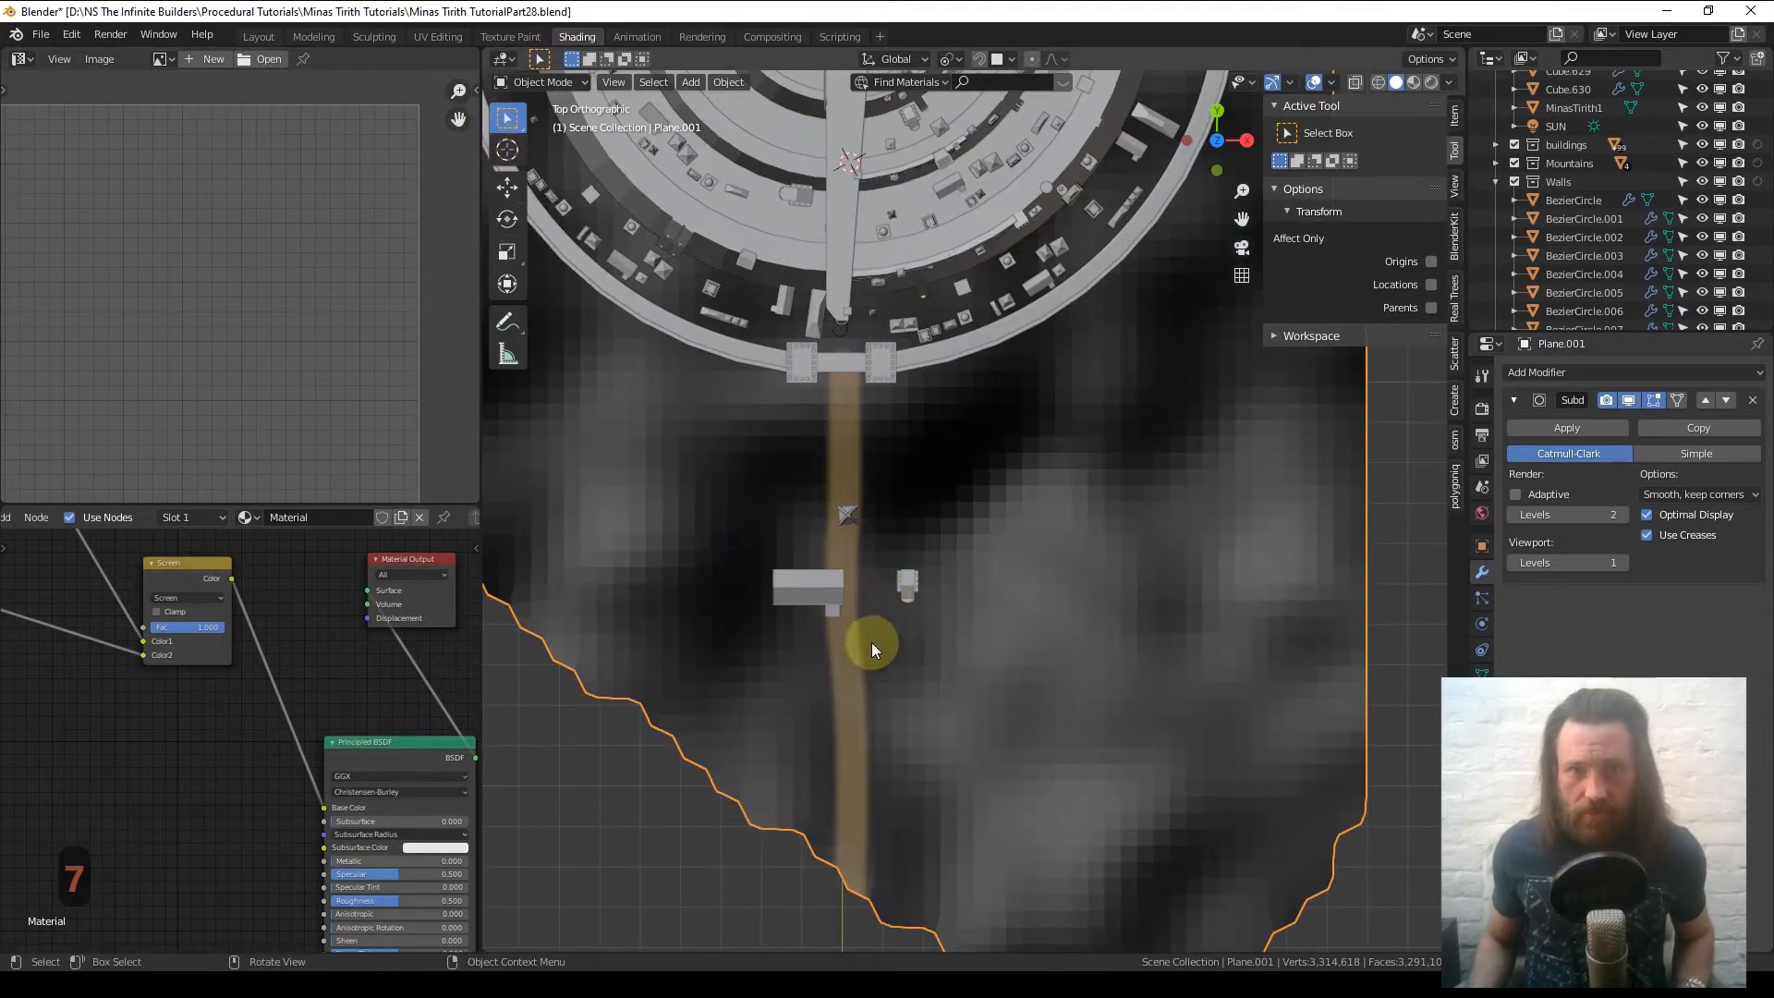
# - Switch the ground plane to Texture Paint mode and fill its Material Base Color texture with black to erase the straight road
pyautogui.click(564, 86)
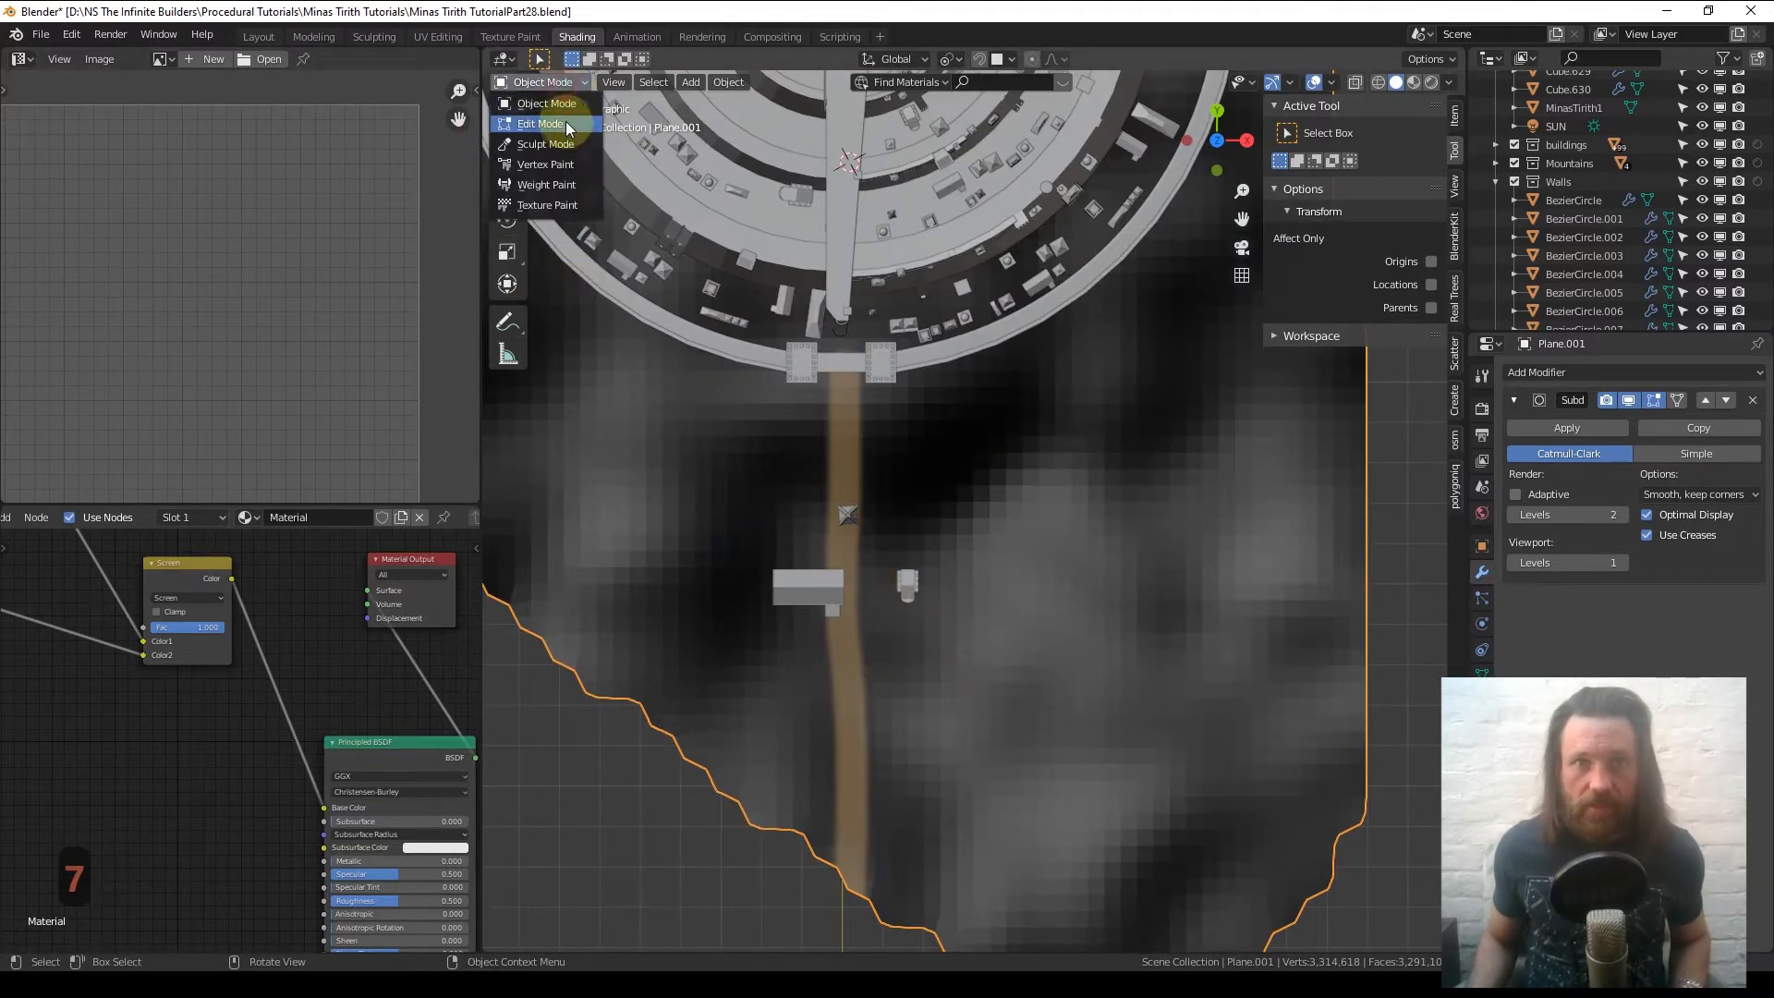
pyautogui.click(554, 204)
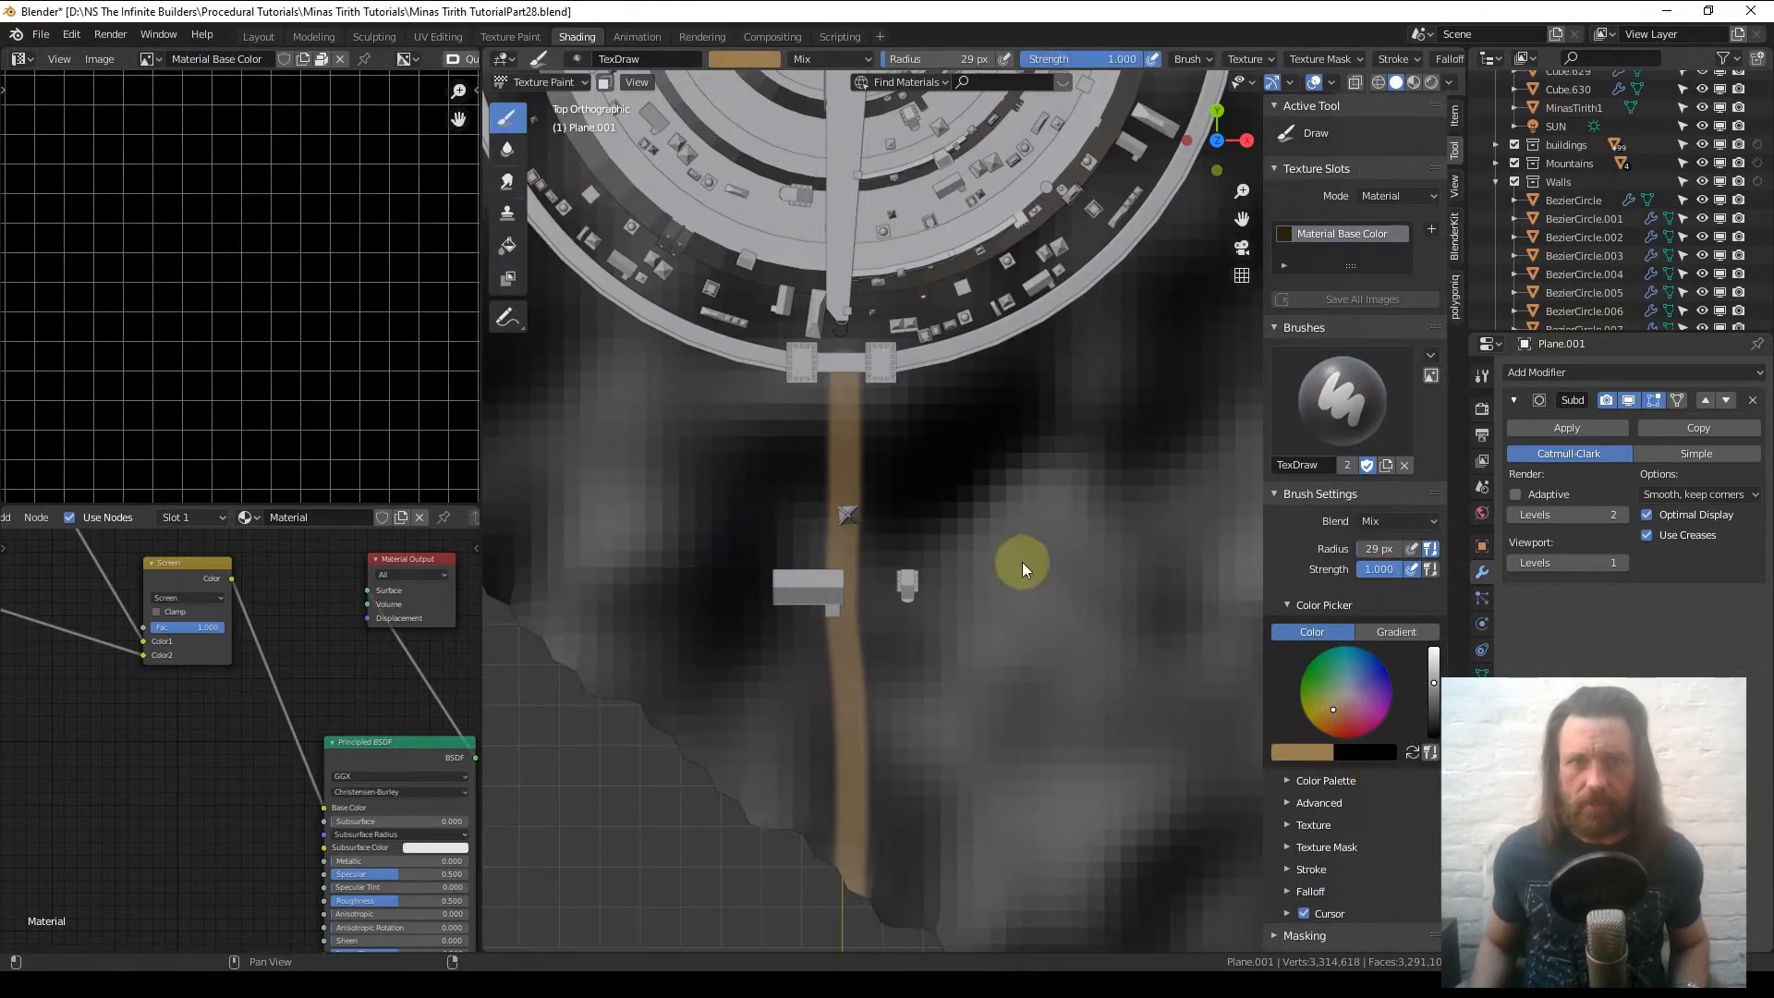
pyautogui.click(507, 245)
pyautogui.click(953, 574)
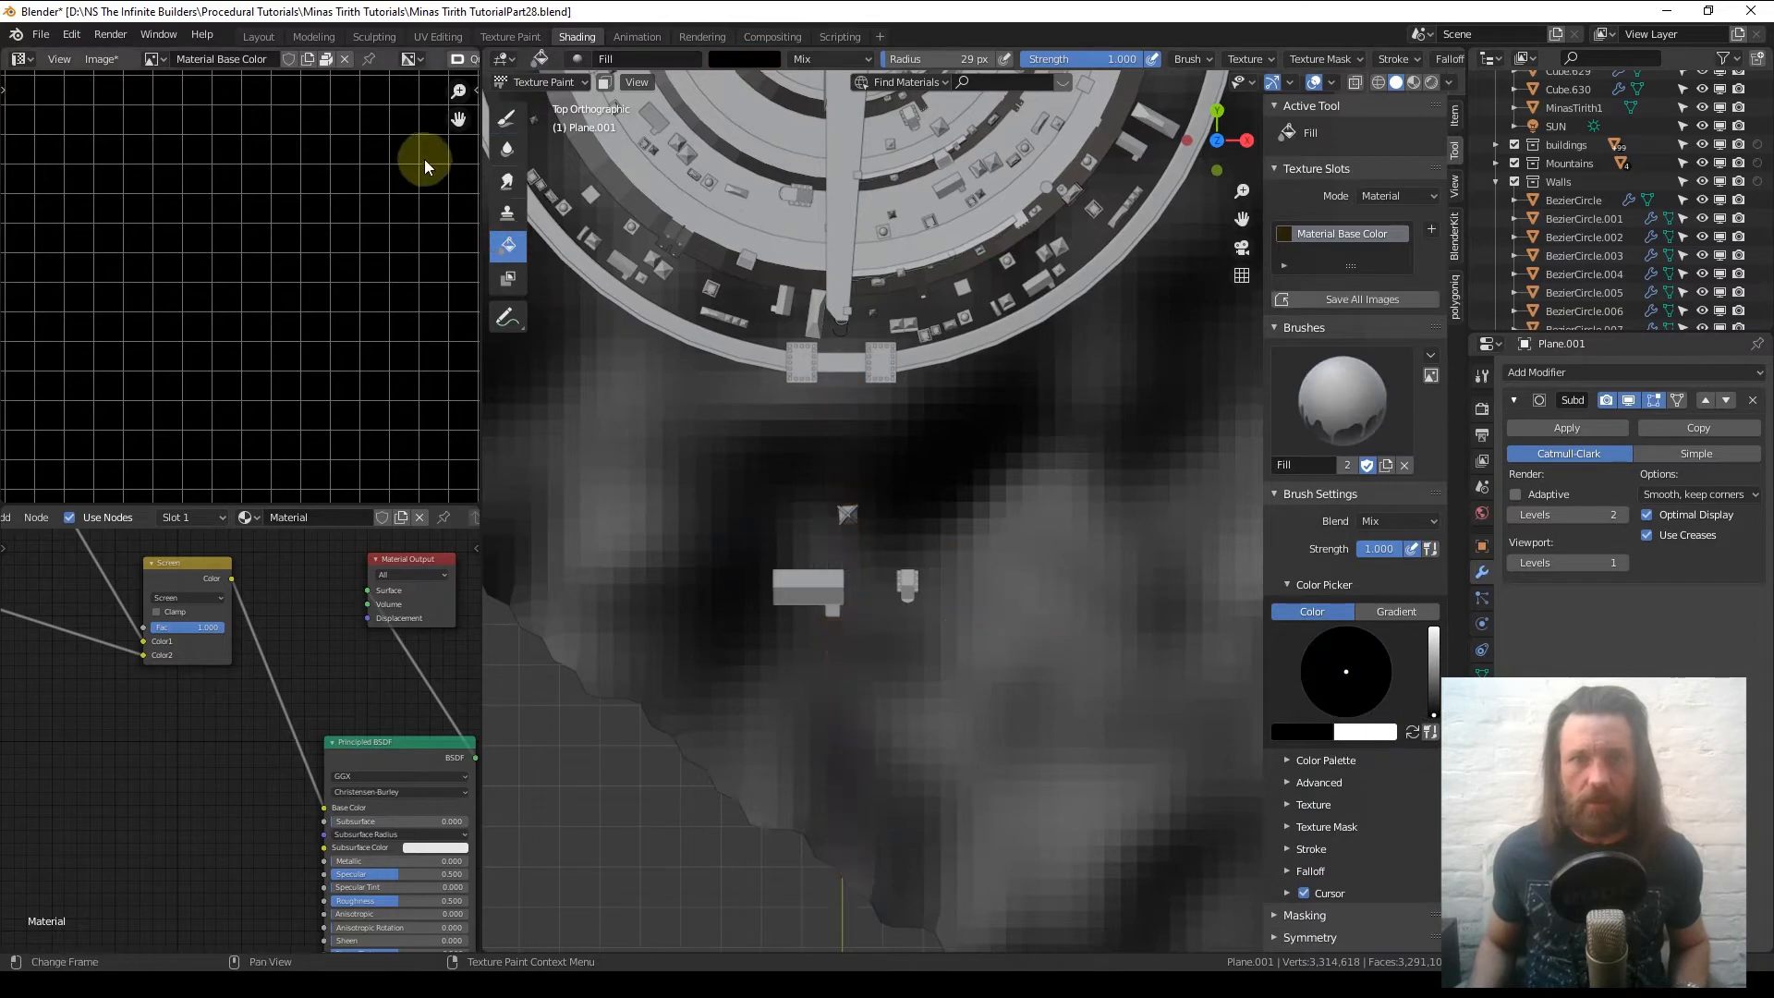
# - Return to the Draw brush, create a new colour palette and add the brown road colour to it
pyautogui.click(508, 120)
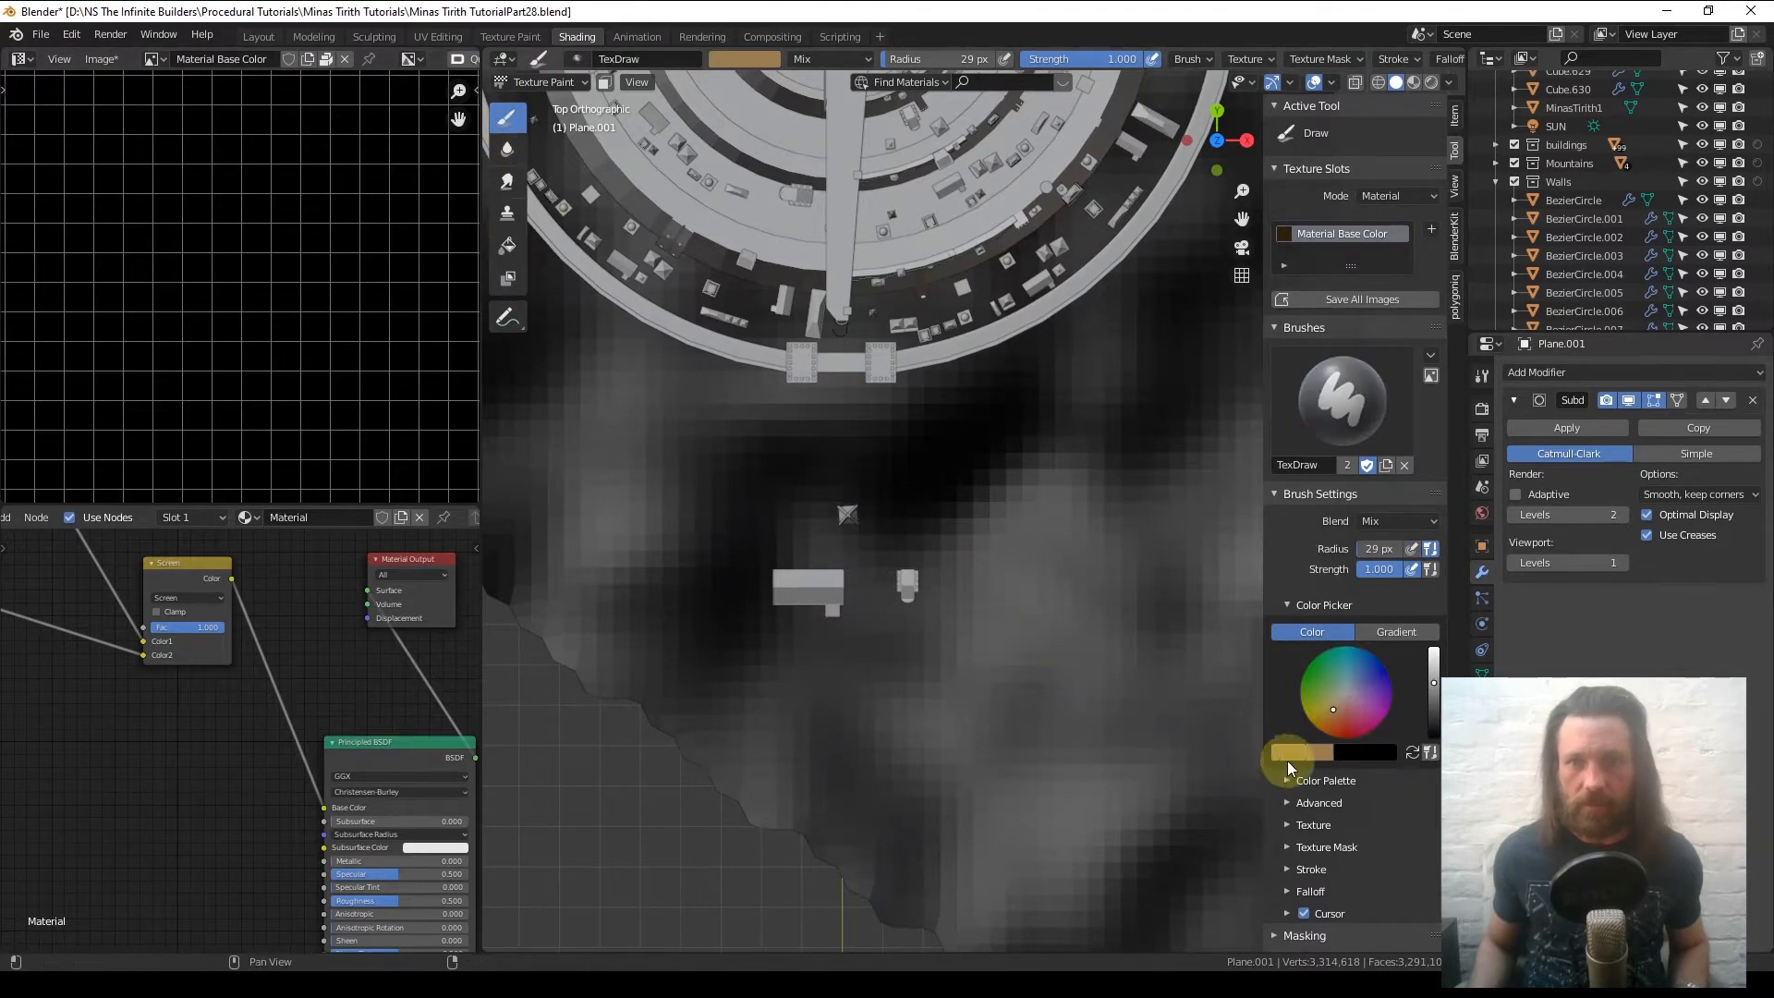
pyautogui.click(1284, 781)
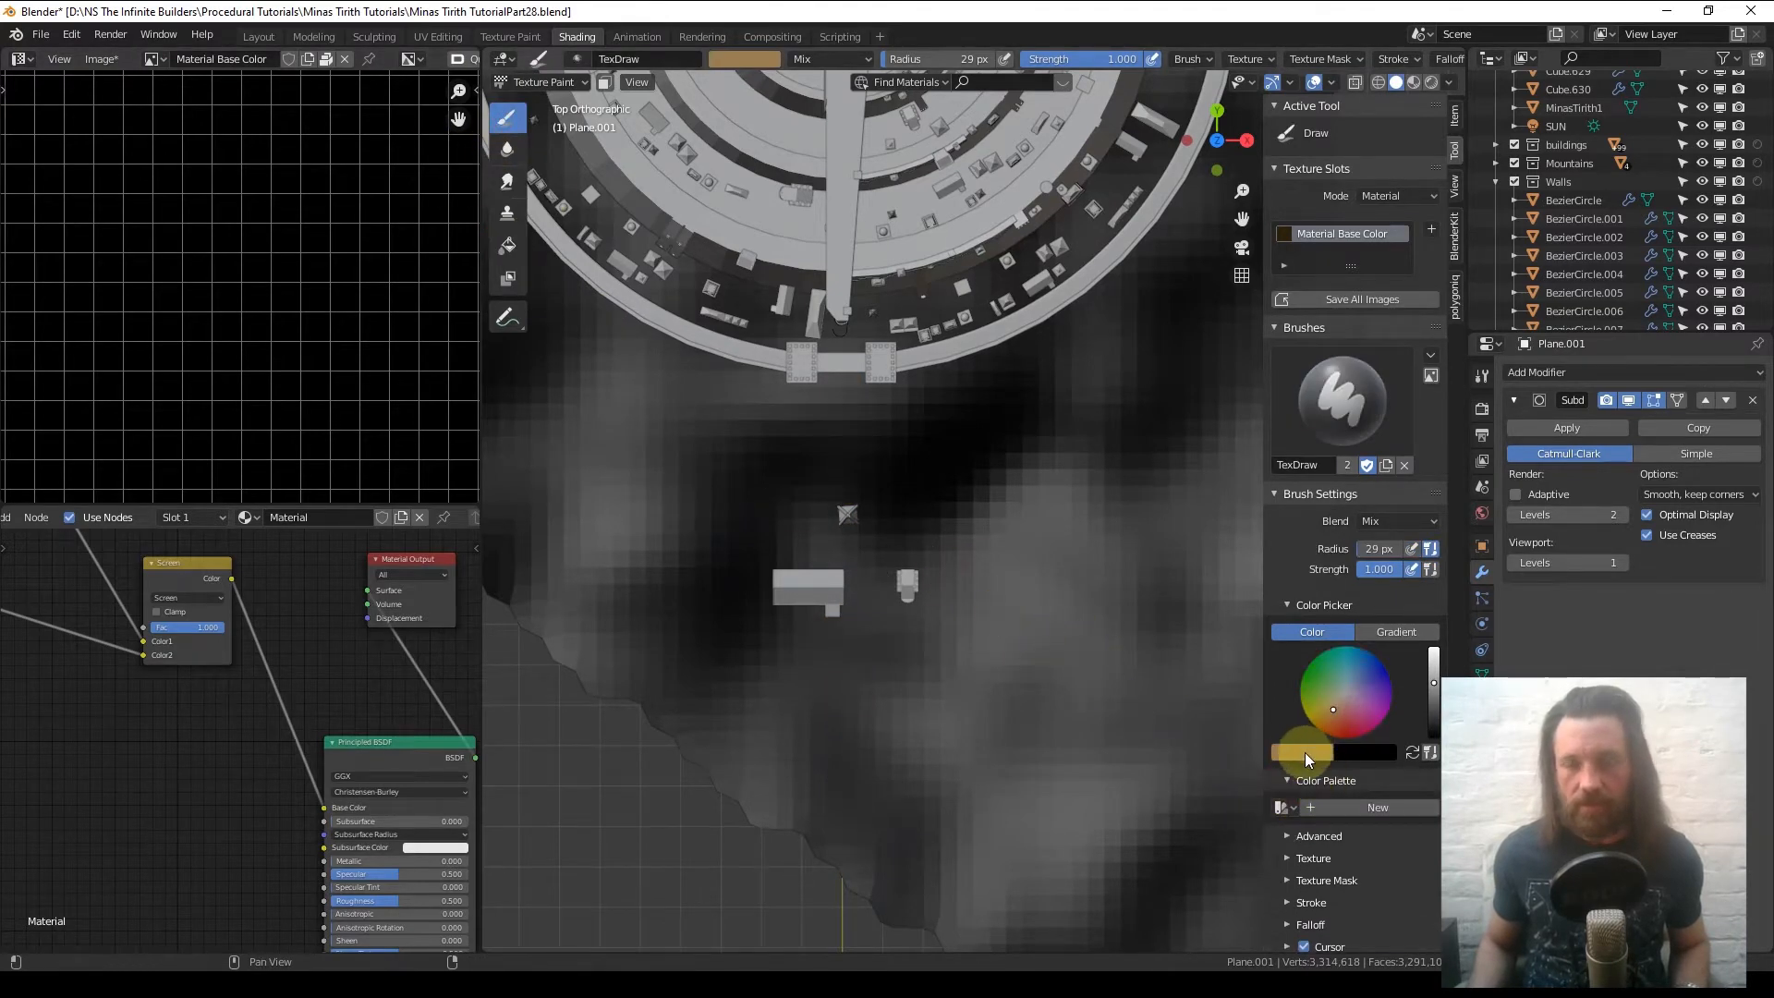
pyautogui.click(1362, 811)
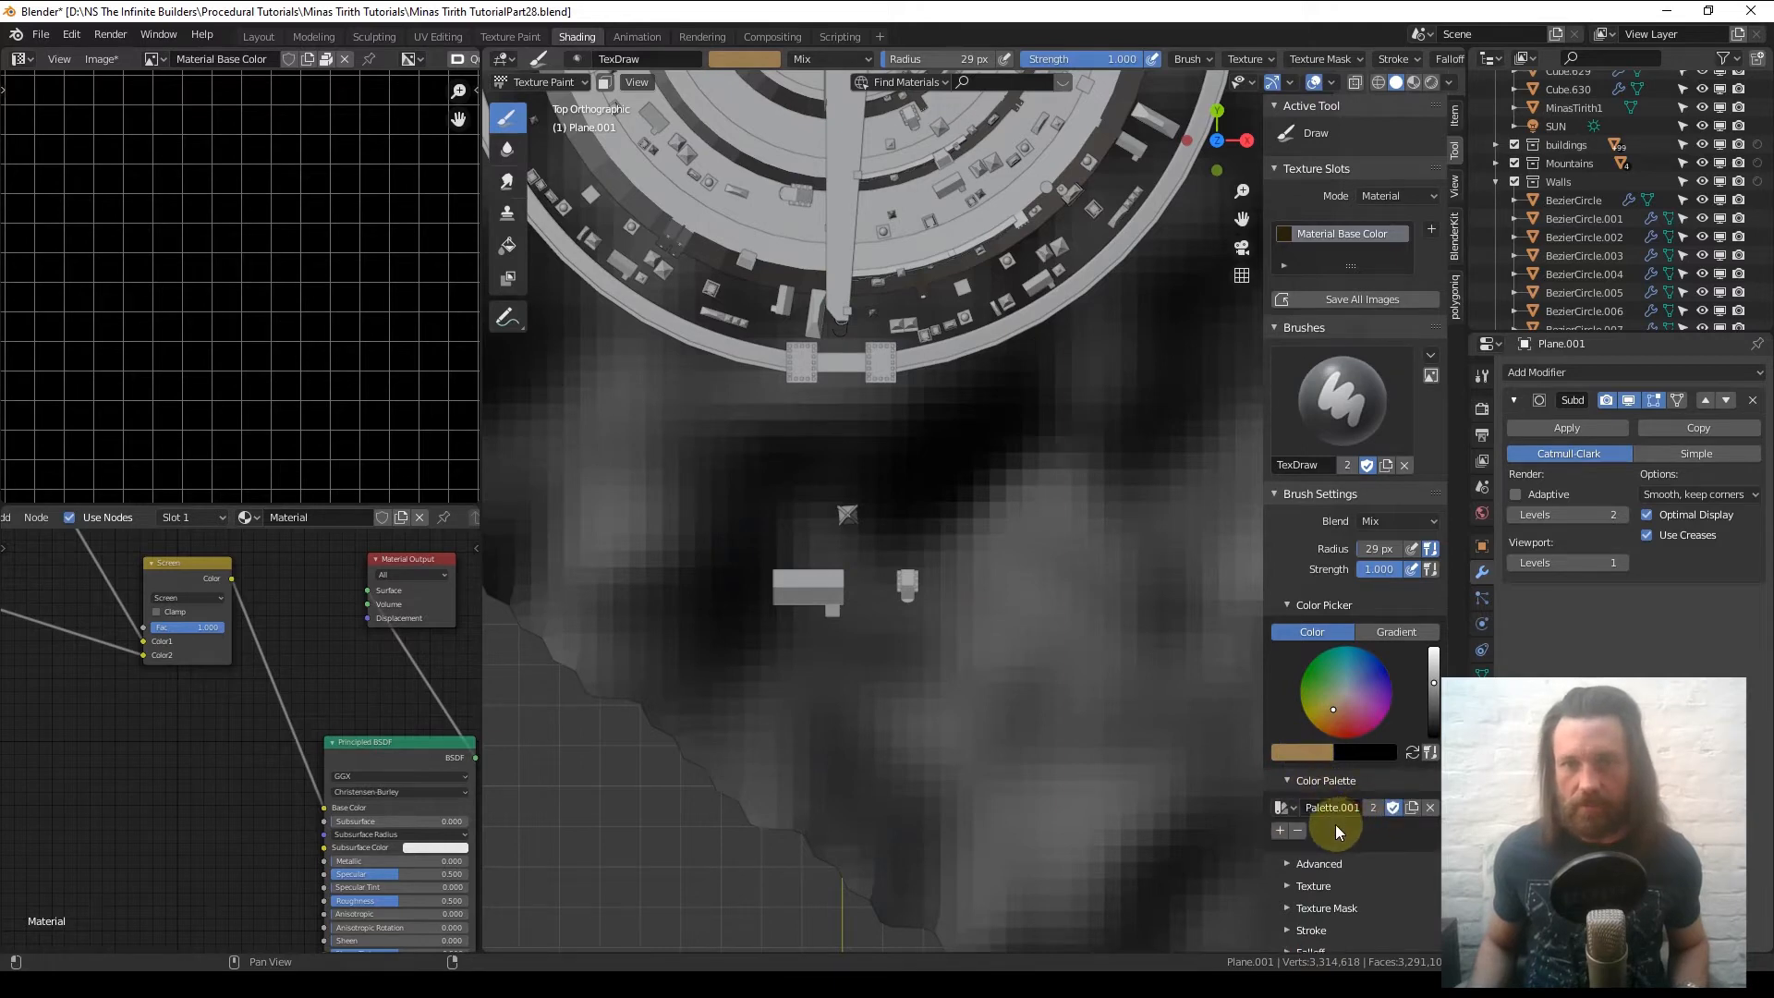
pyautogui.click(1279, 831)
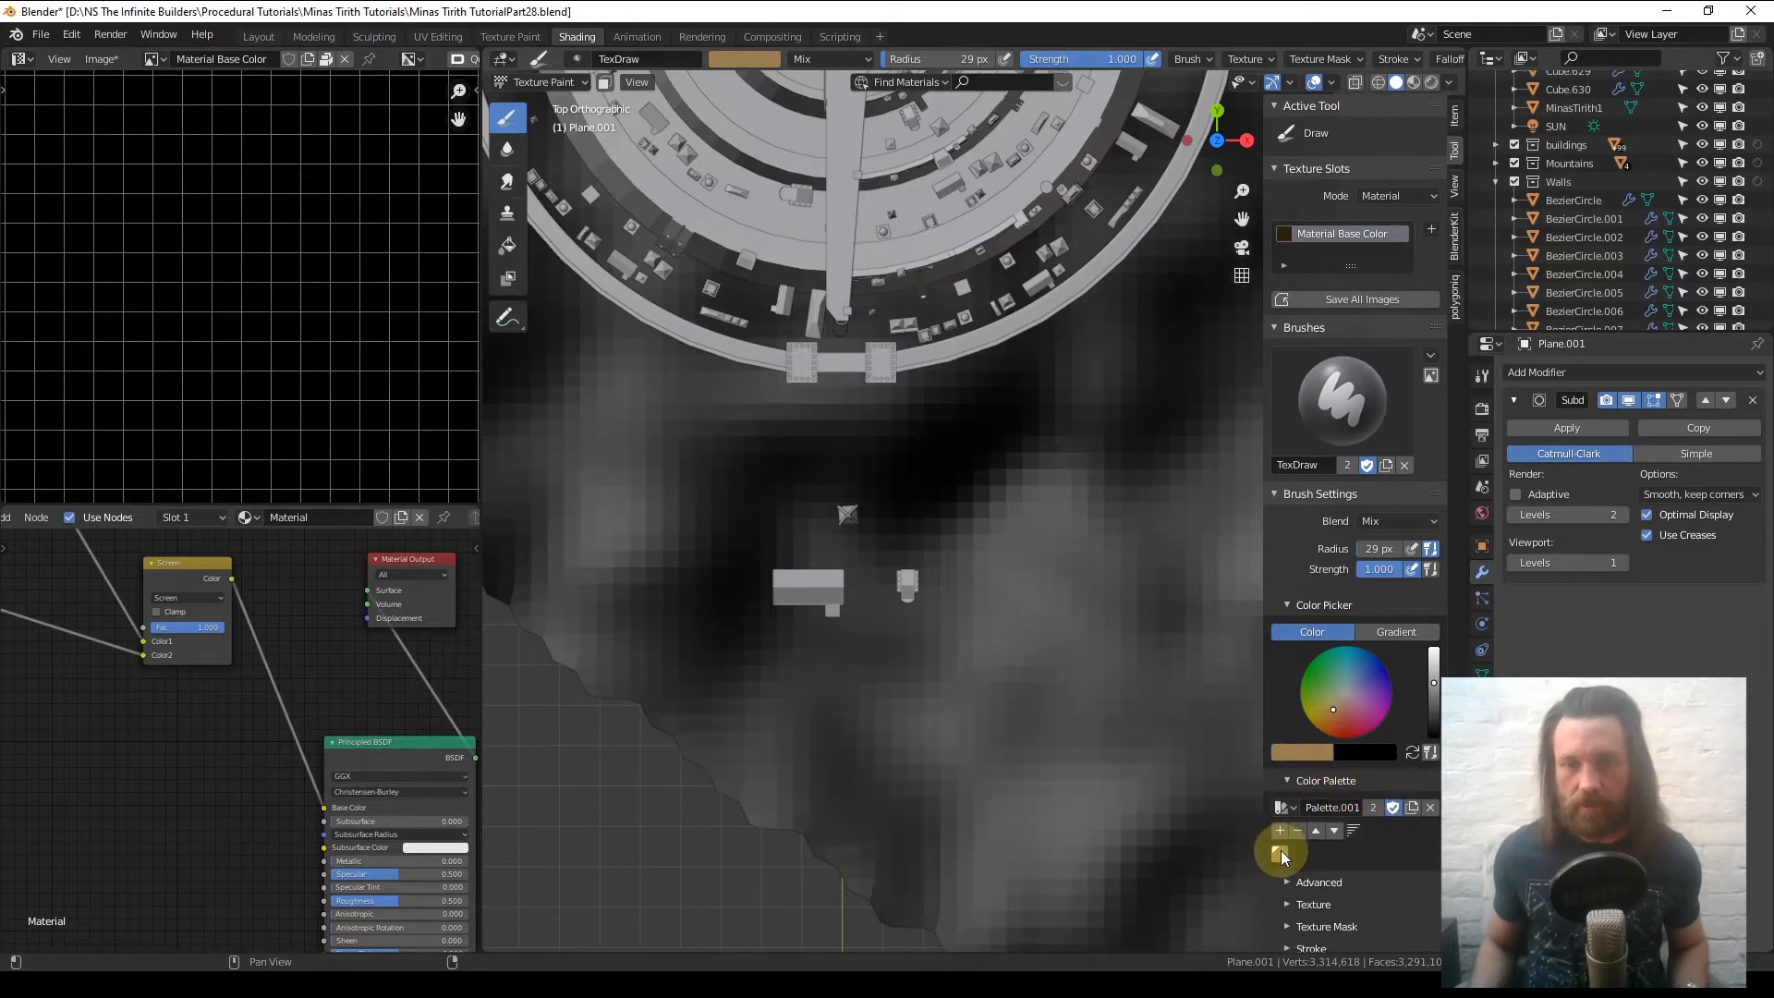
# - Paint a road curving from the city gate to the ground's near-left edge, and reduce the brush radius to 20 px
pyautogui.click(841, 367)
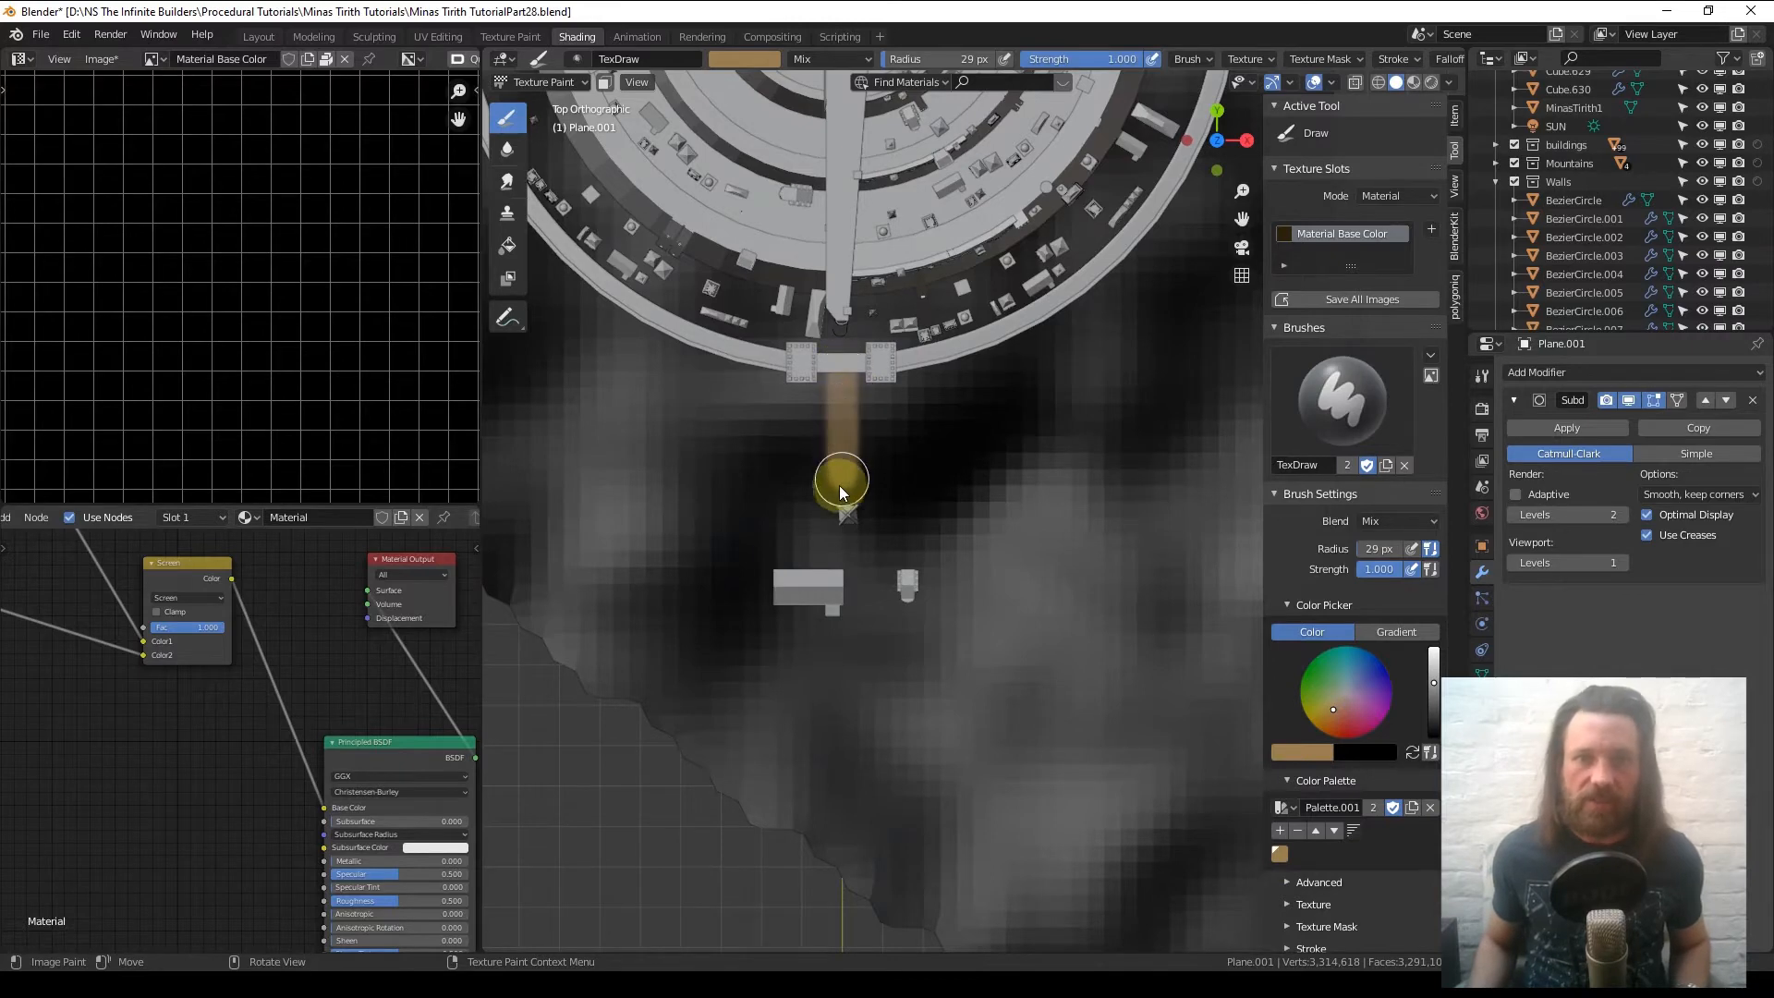
pyautogui.moveTo(840, 487); pyautogui.dragTo(827, 545)
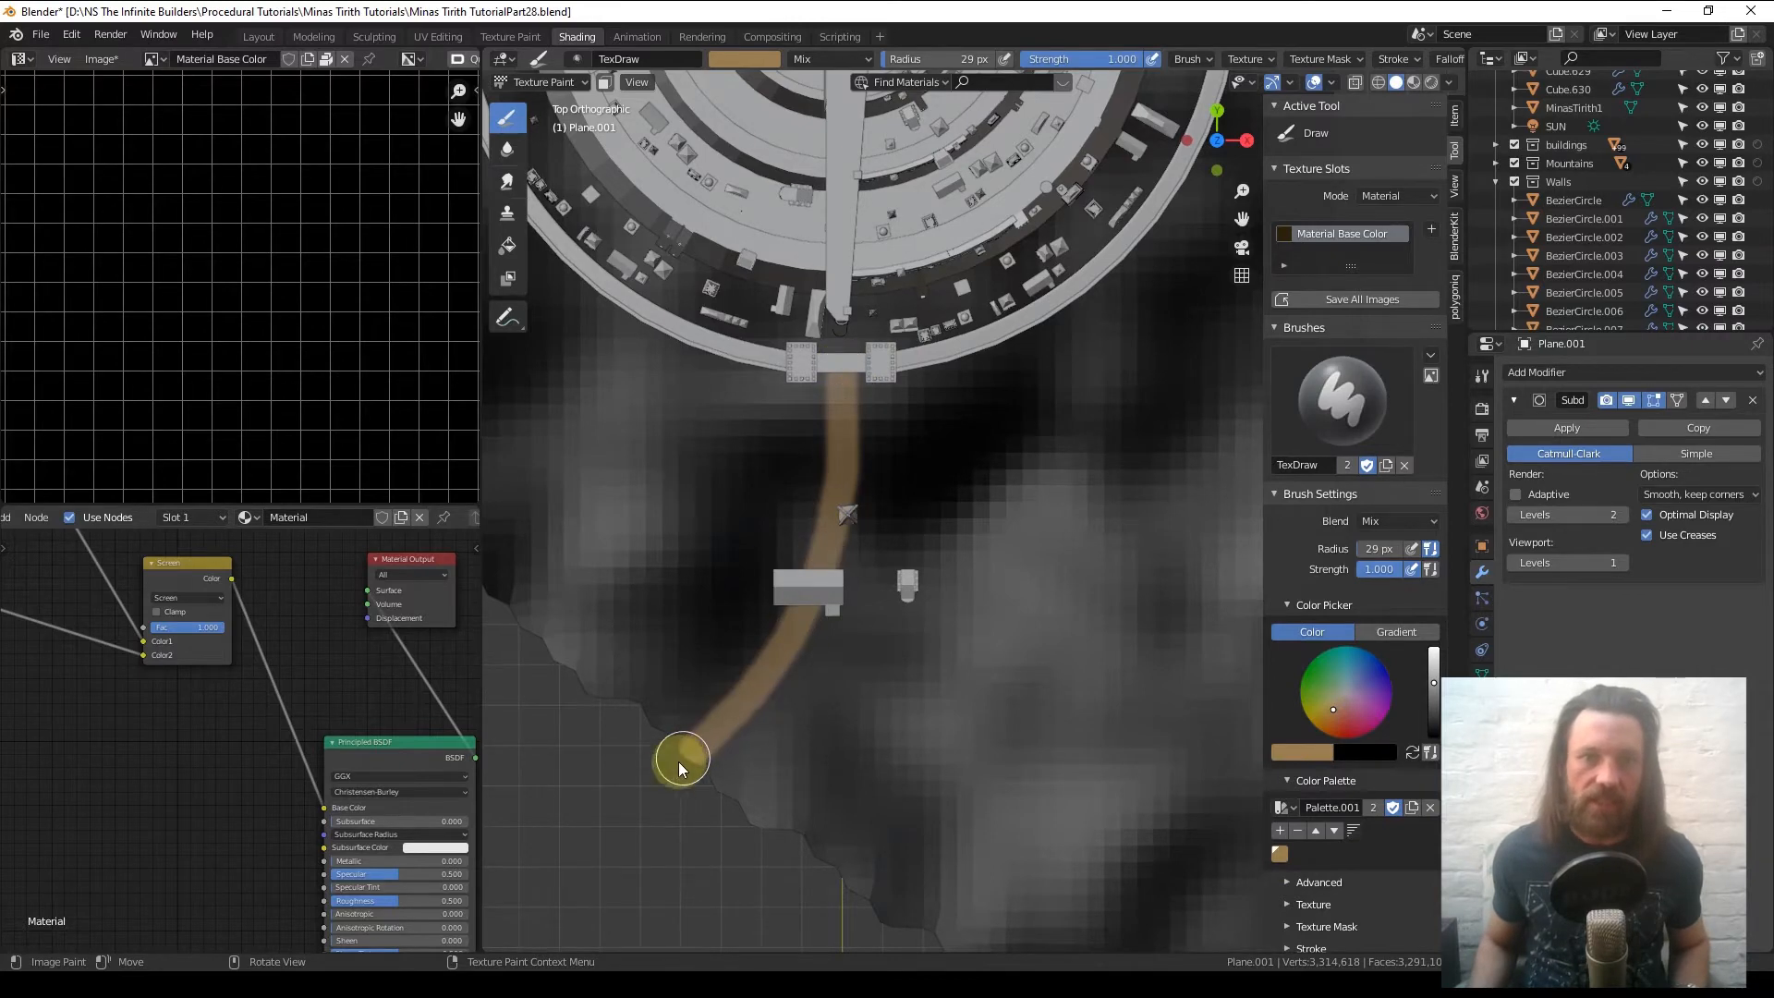
pyautogui.scroll(-2, 722, 546)
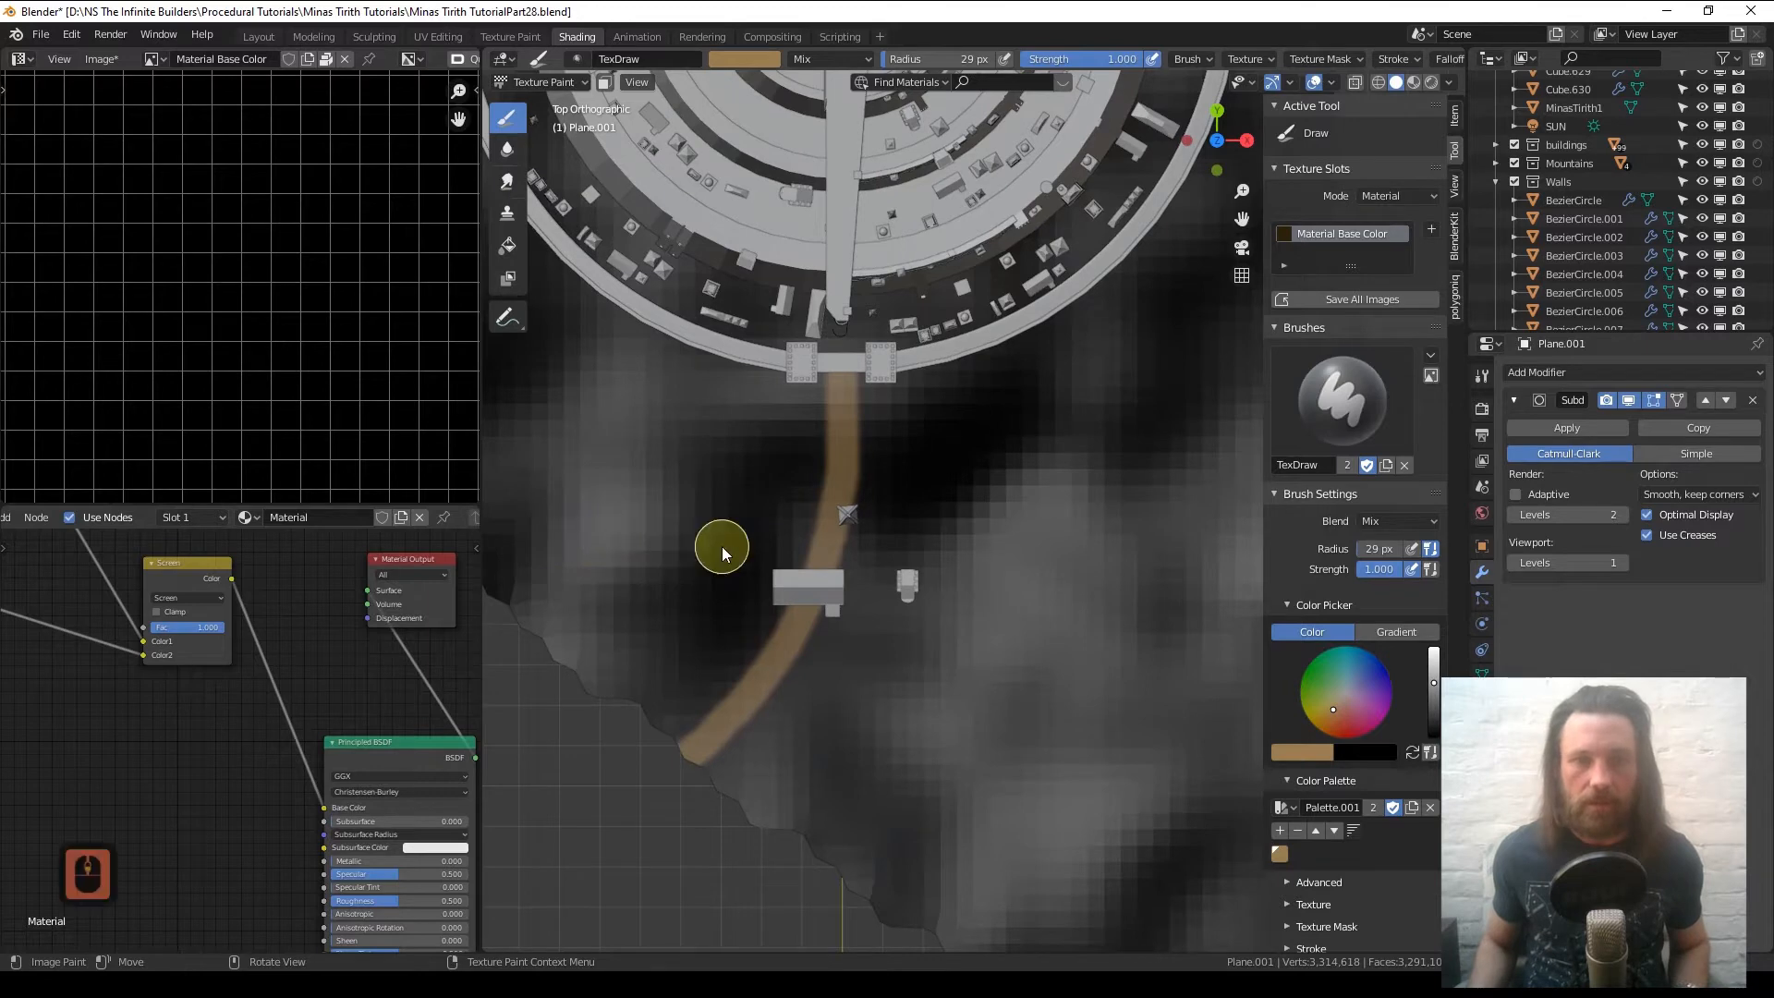
pyautogui.scroll(1, 599, 535)
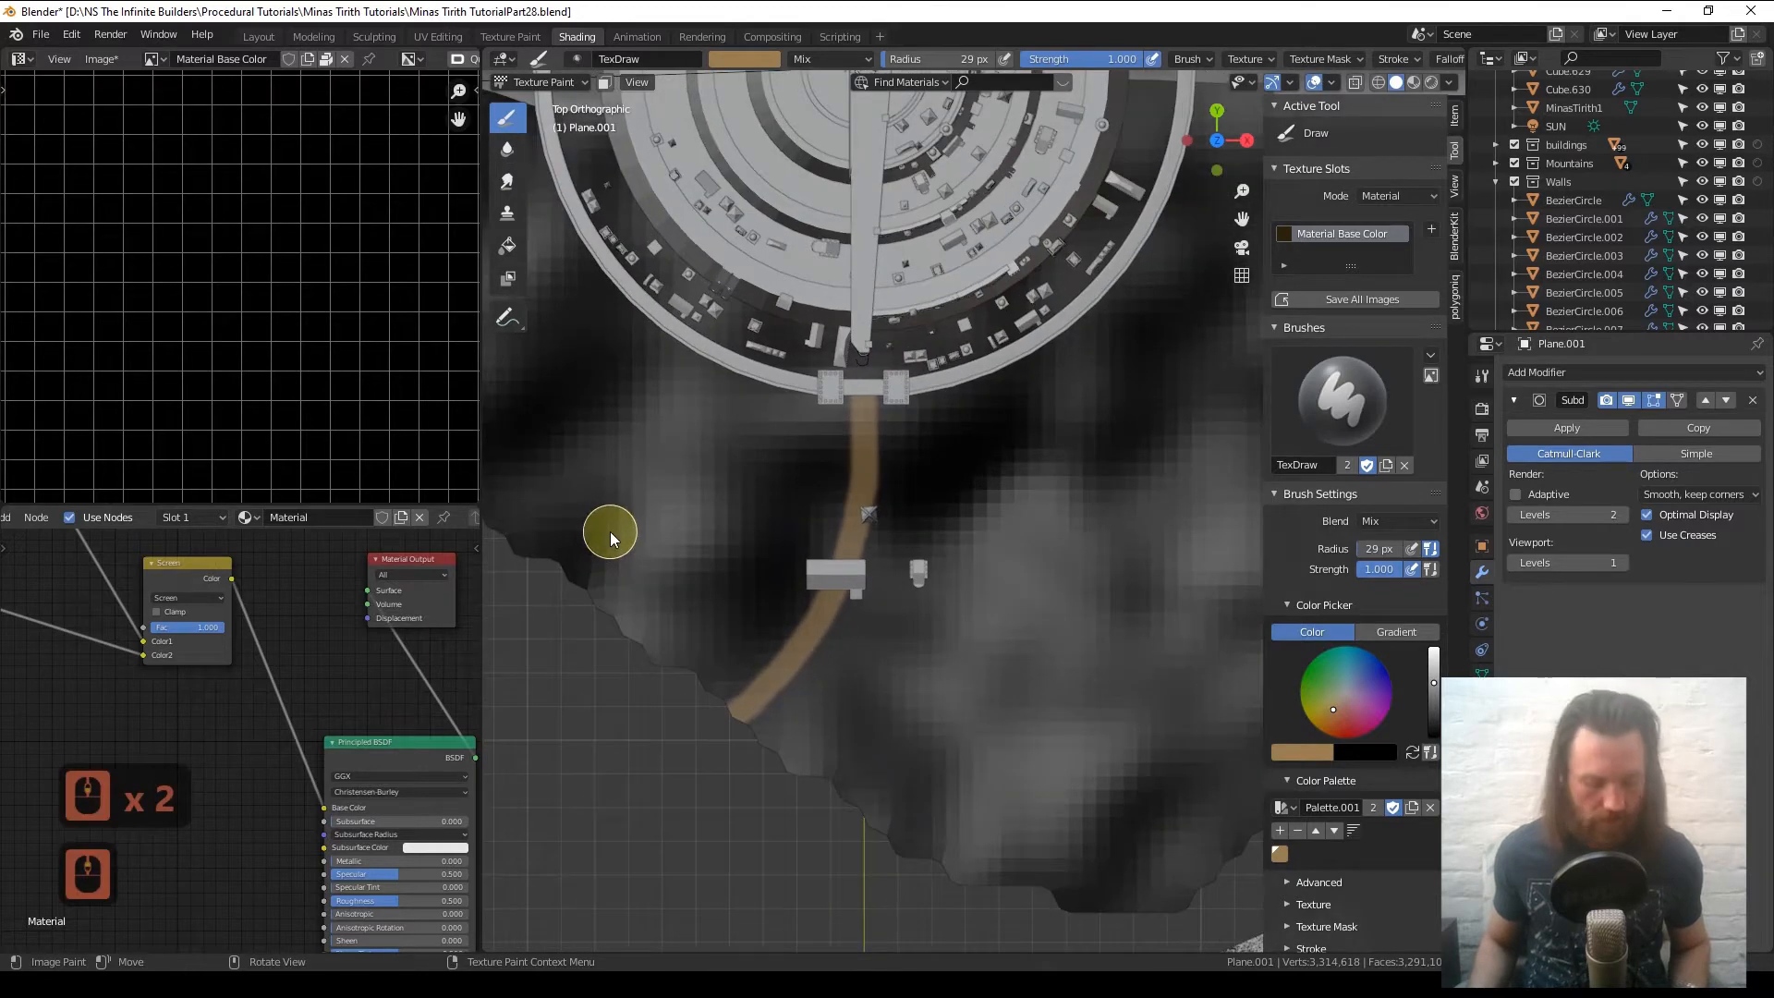
pyautogui.scroll(1, 610, 530)
pyautogui.press('f')
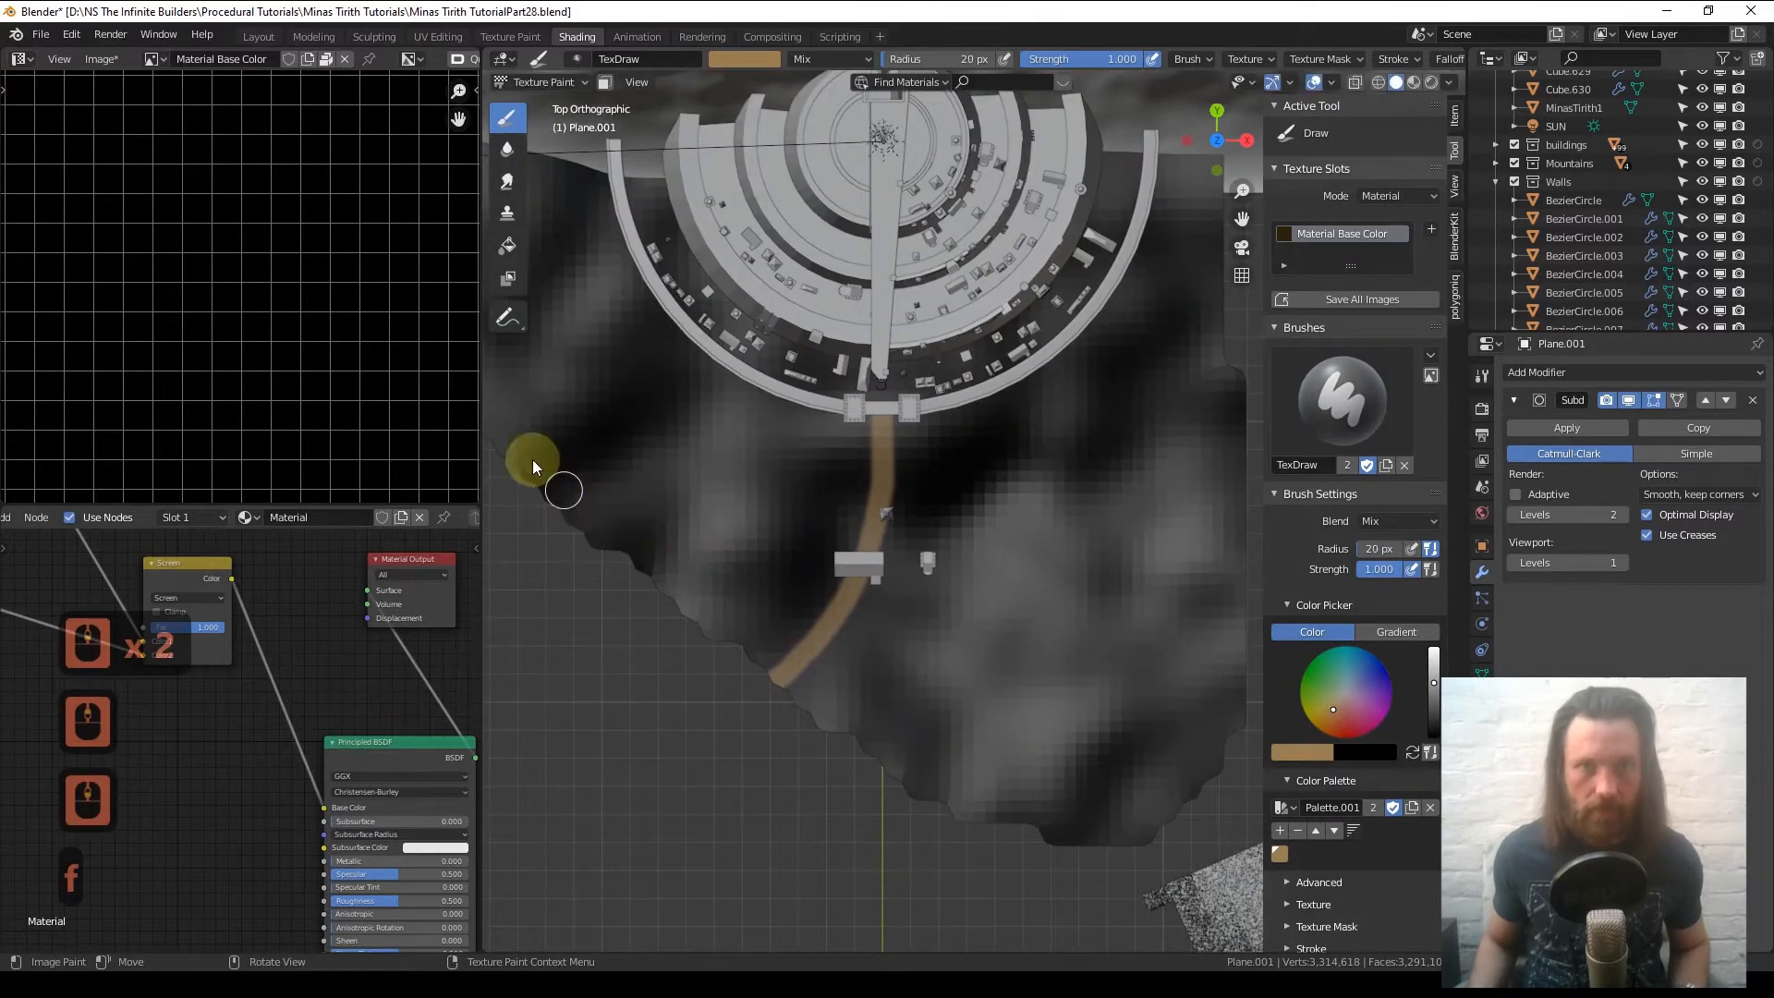
# - Turn the image editor into a second 3D Viewport looking through the camera at the ground before the city wall
pyautogui.click(23, 58)
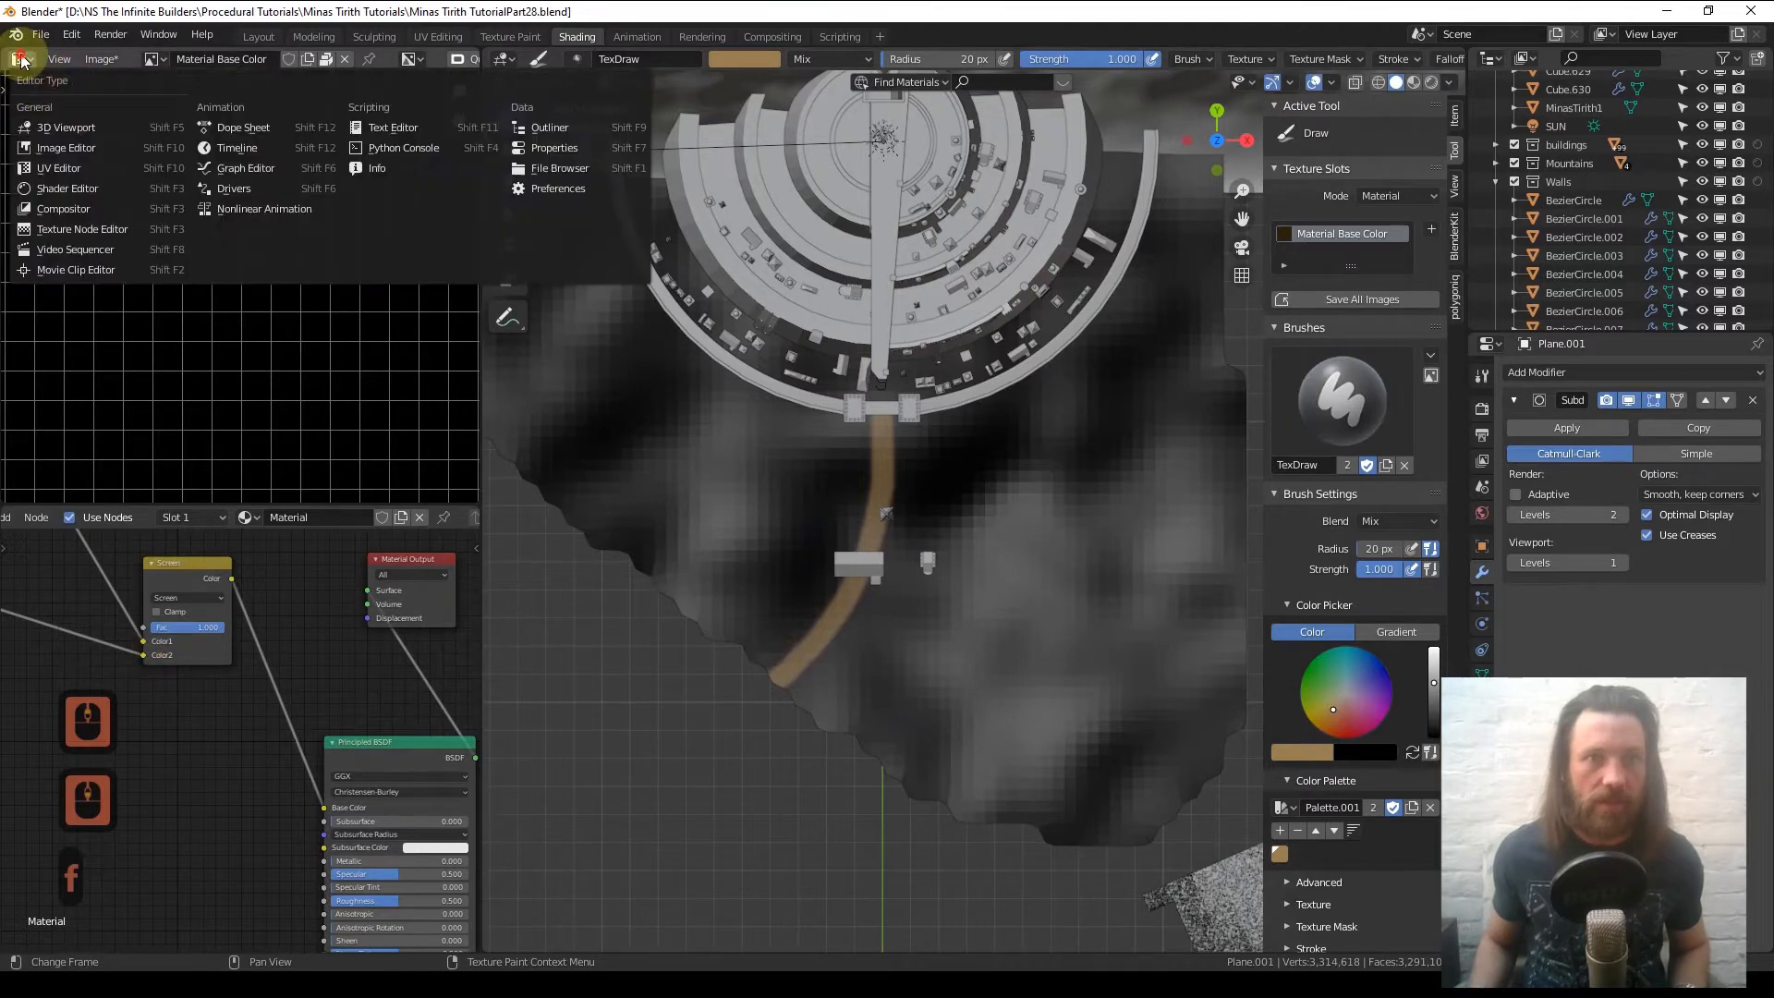
pyautogui.click(88, 129)
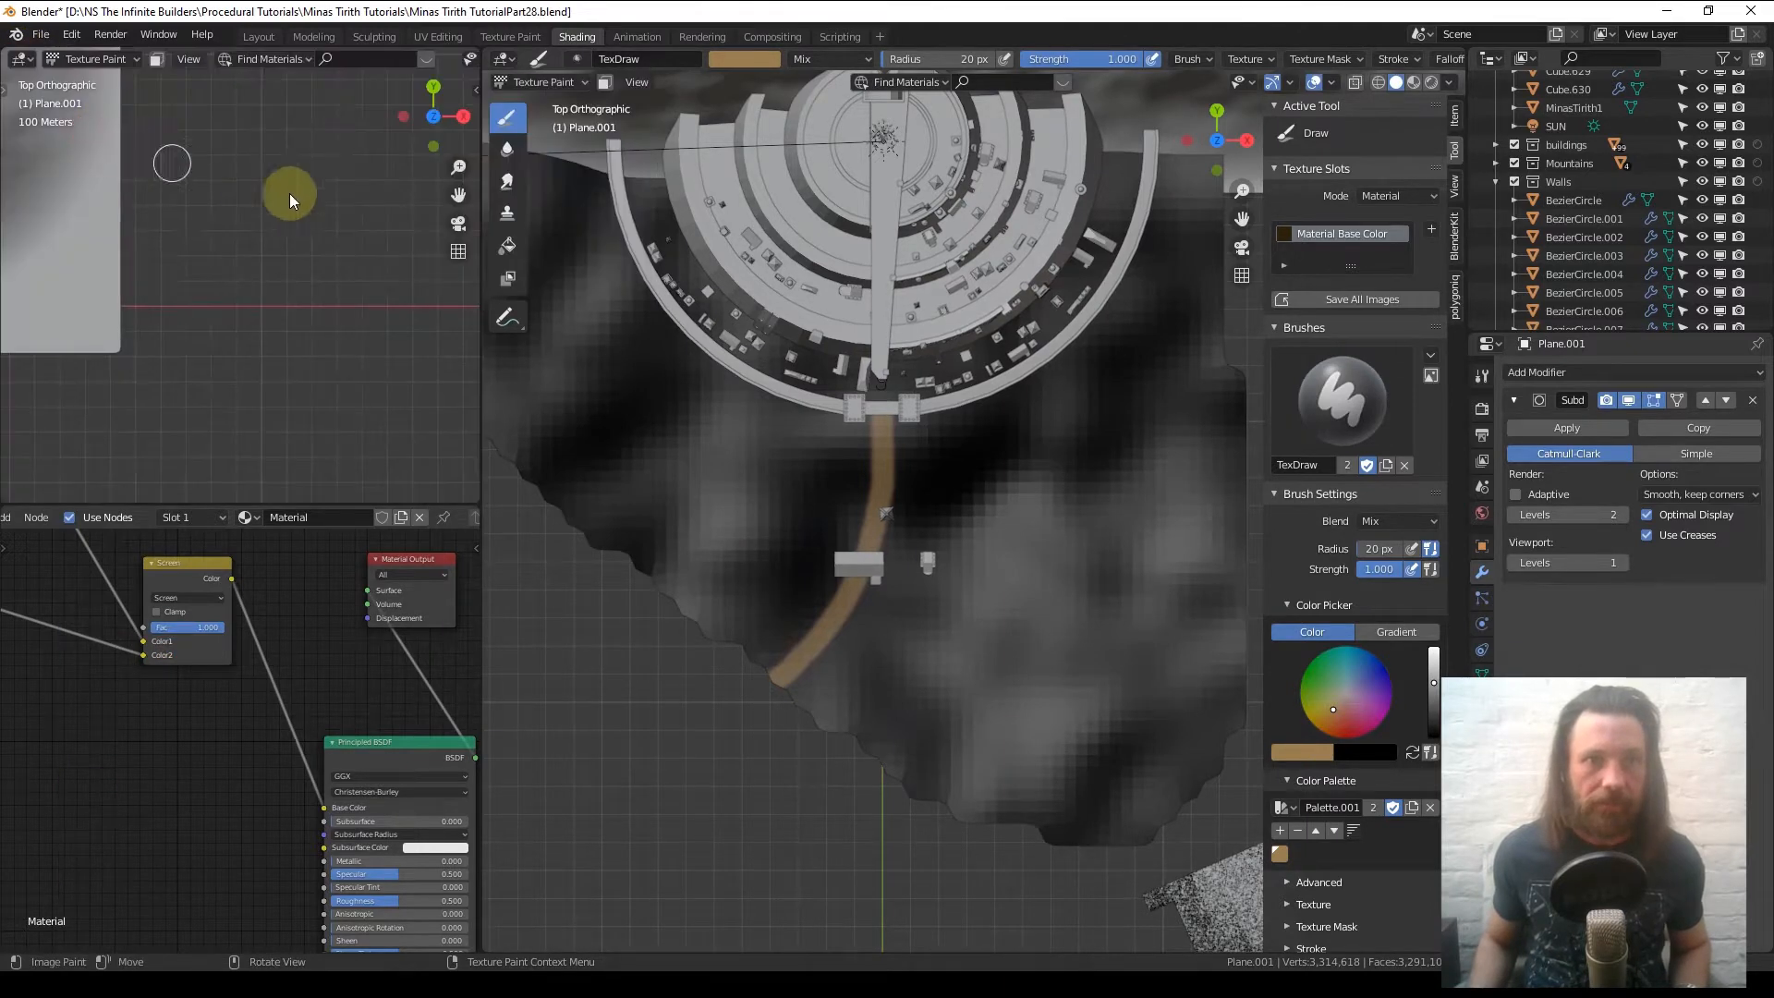
pyautogui.click(457, 224)
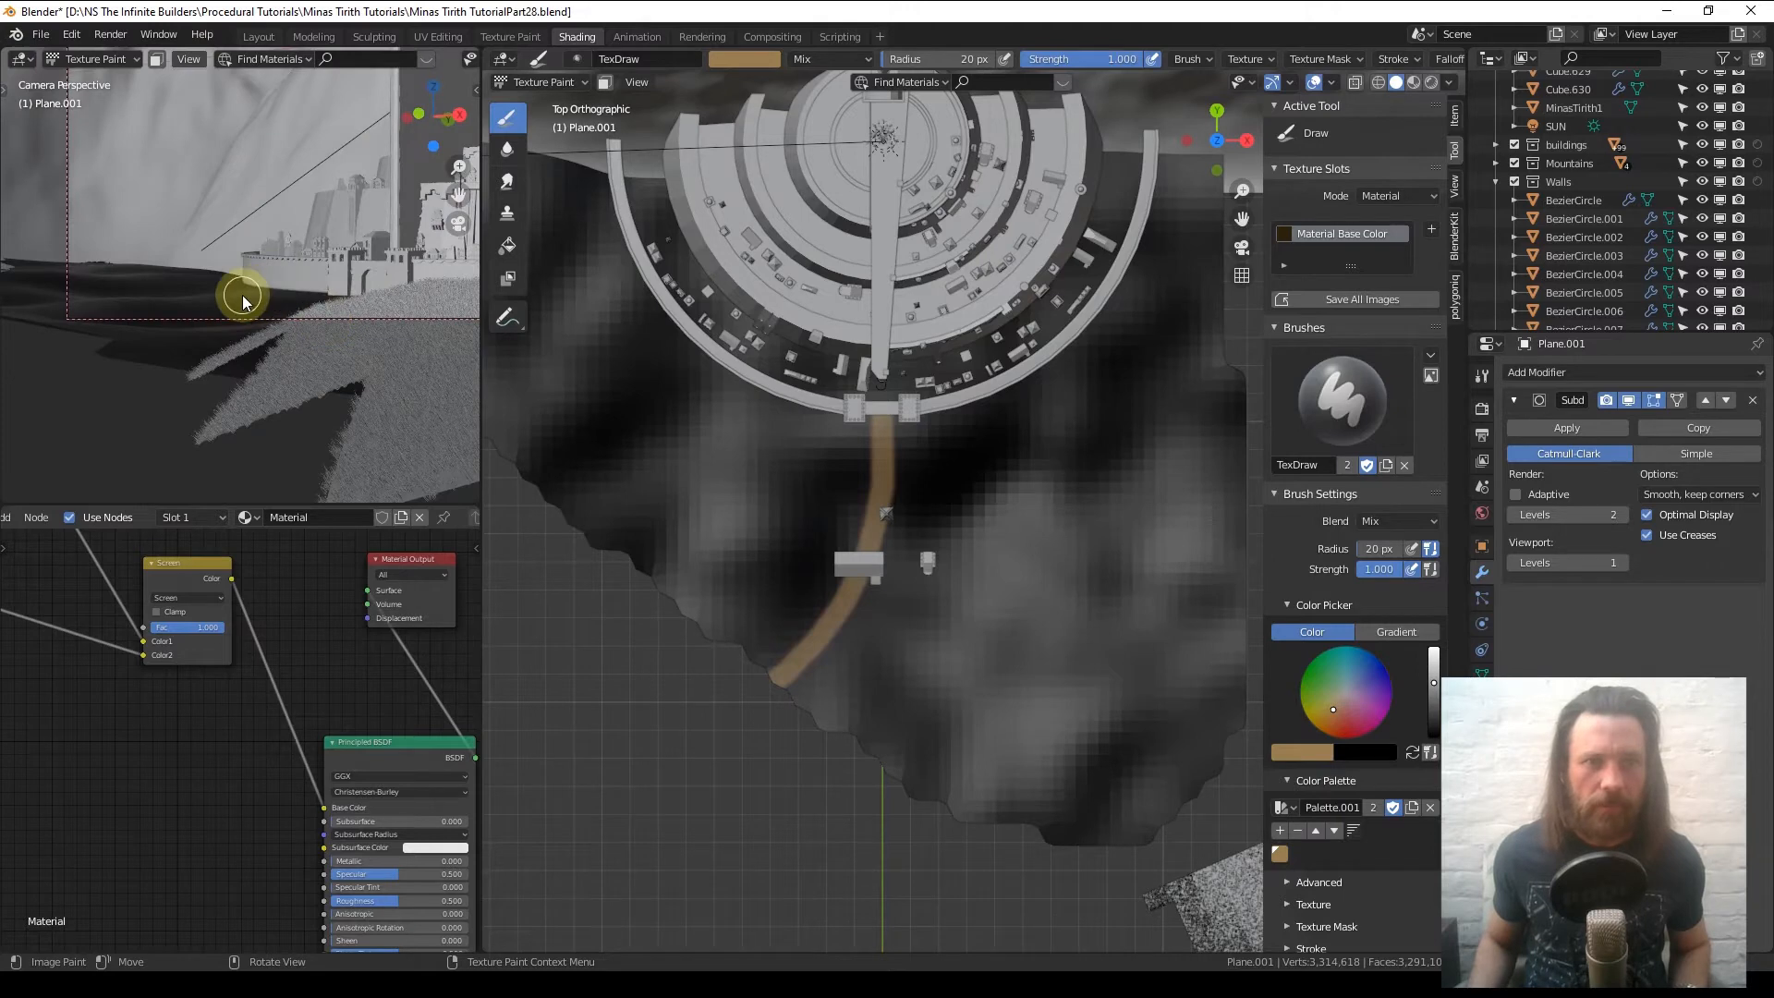
pyautogui.scroll(3, 242, 306)
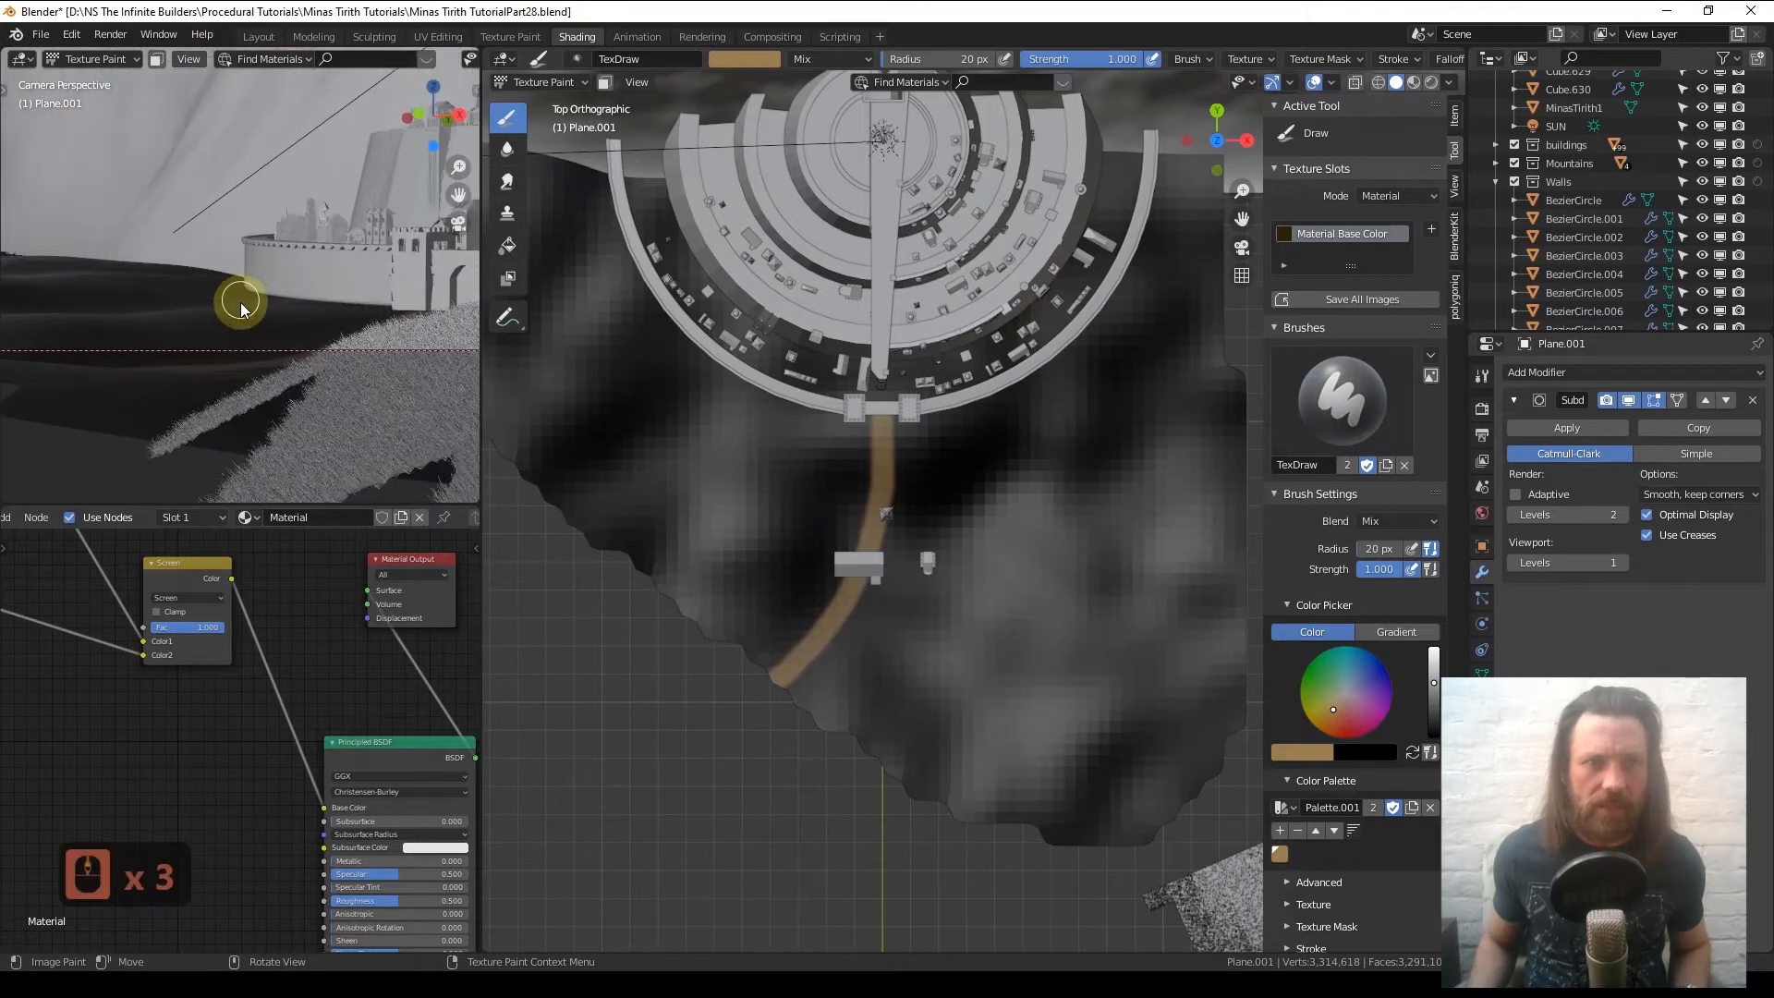
pyautogui.scroll(1, 351, 349)
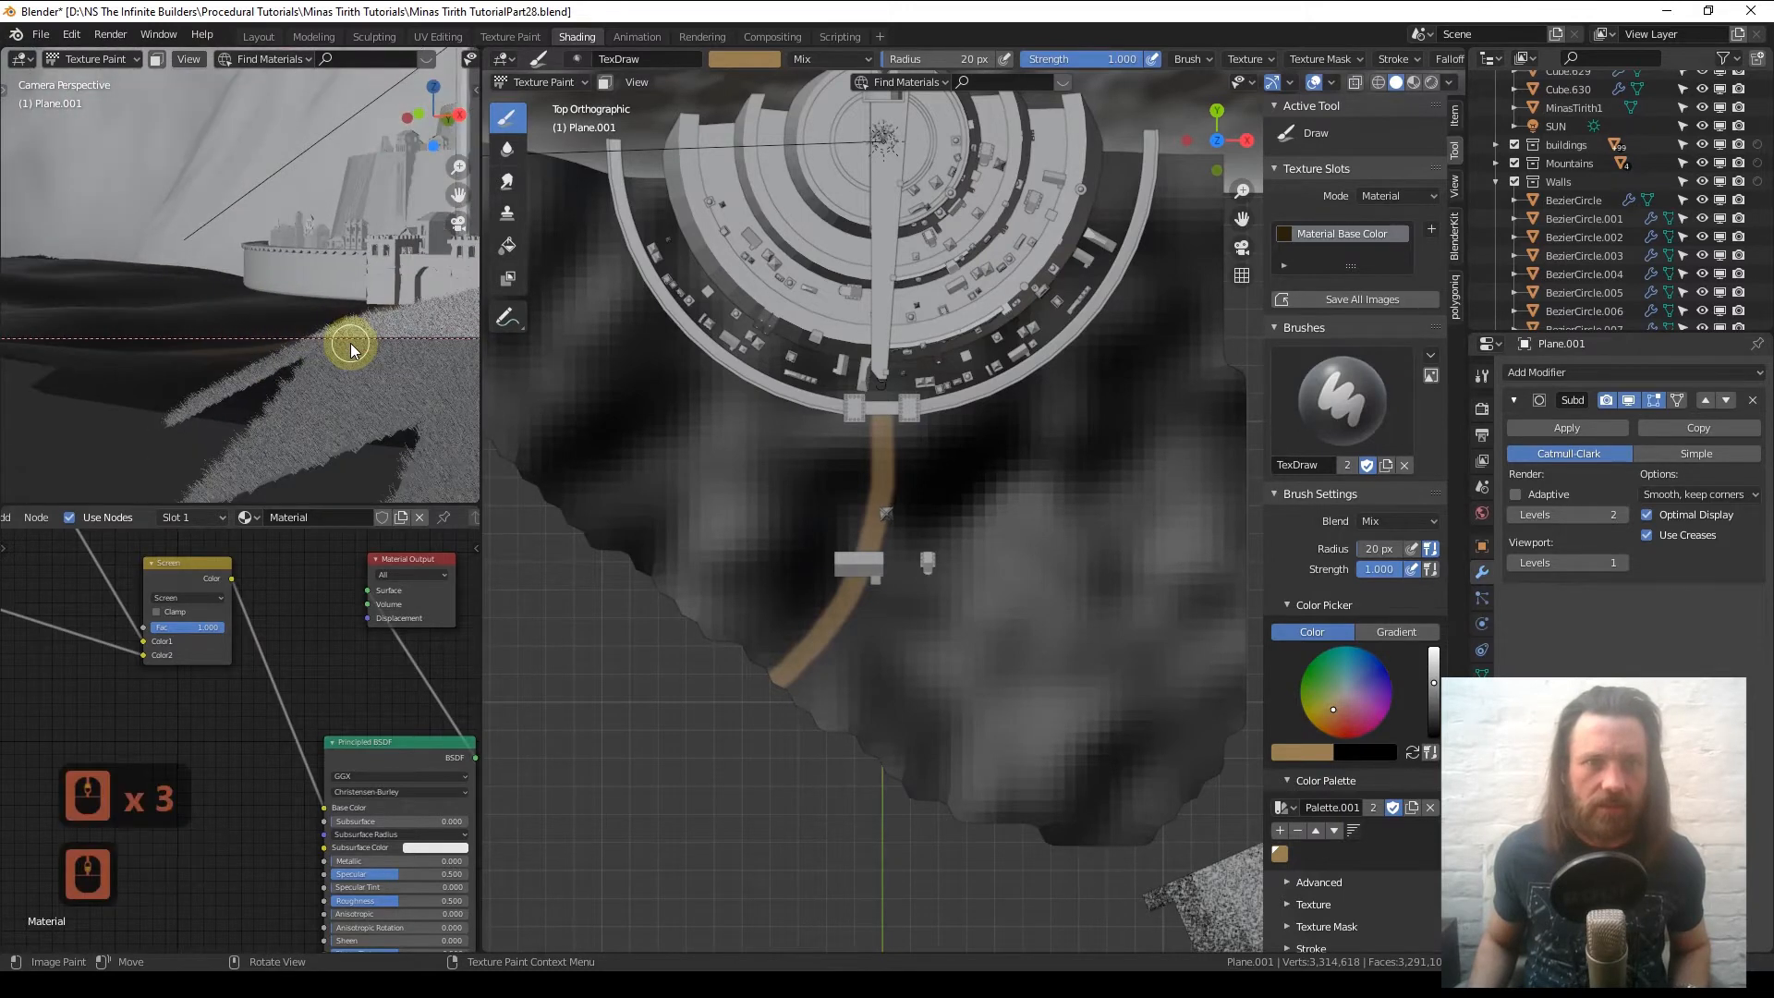
pyautogui.scroll(-2, 351, 347)
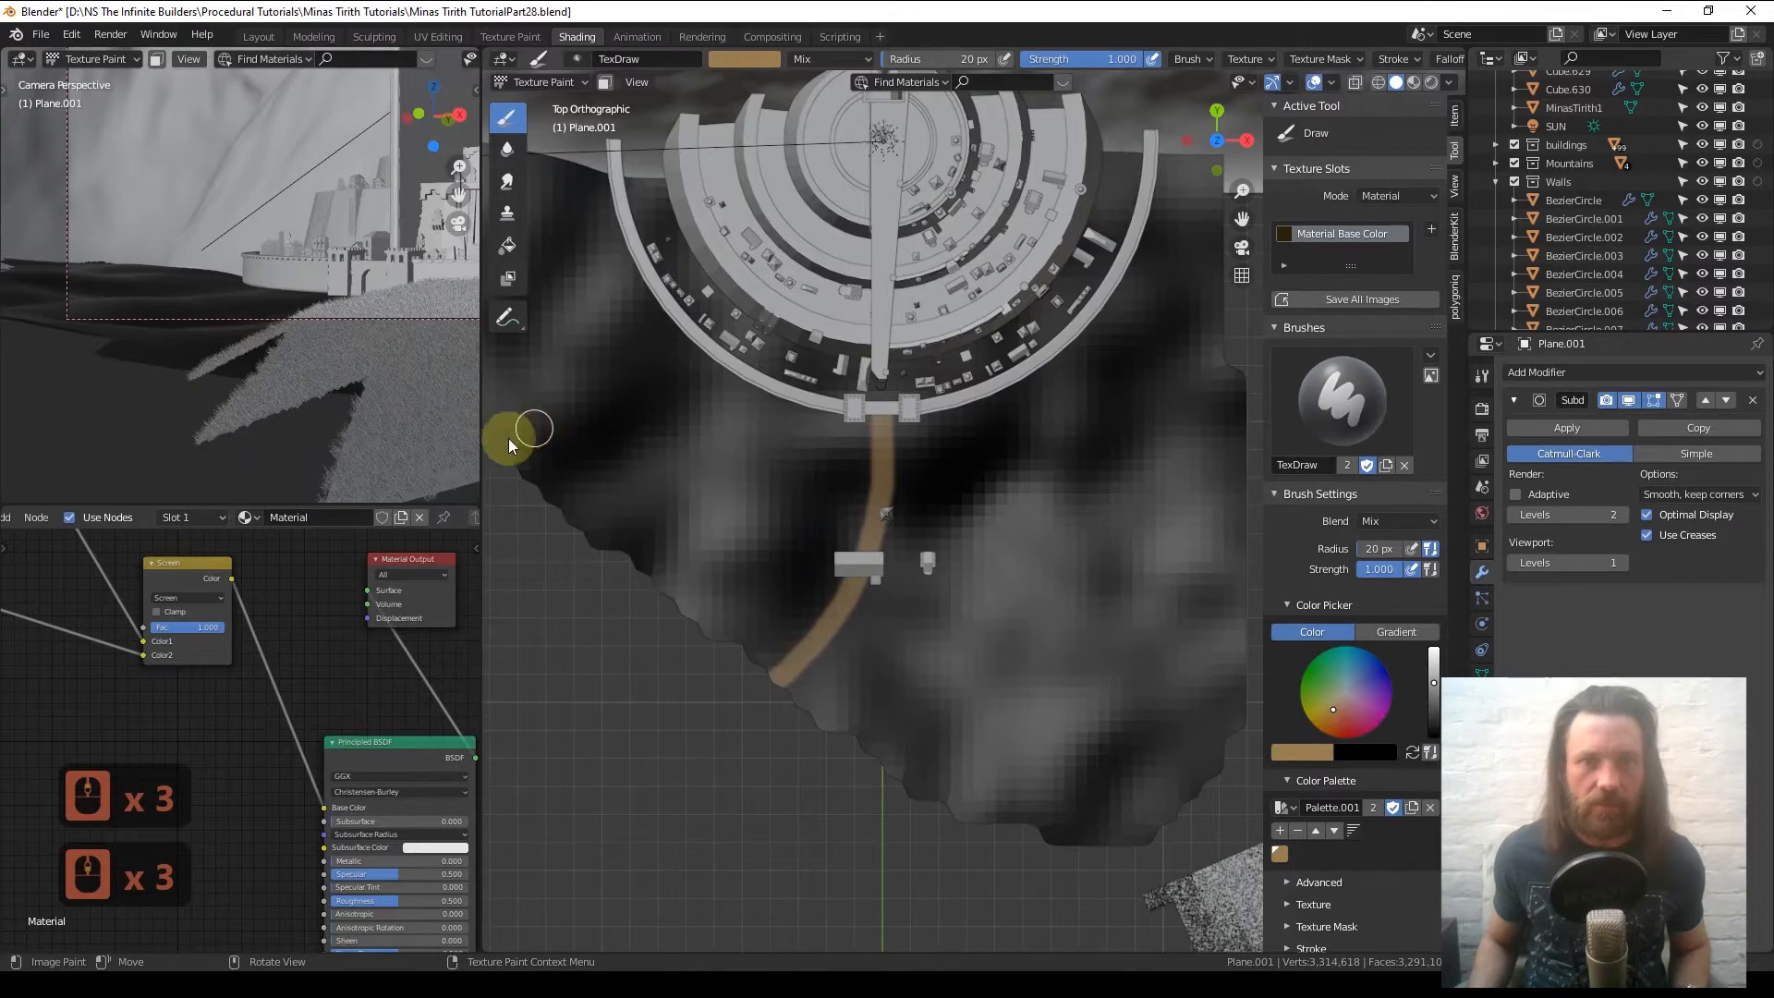
# - Paint a second road across the whole ground from its far-left edge to its right edge, crossing the gate road
pyautogui.keyDown('shift'); pyautogui.moveTo(605, 446); pyautogui.dragTo(652, 451, button='middle'); pyautogui.keyUp('shift')
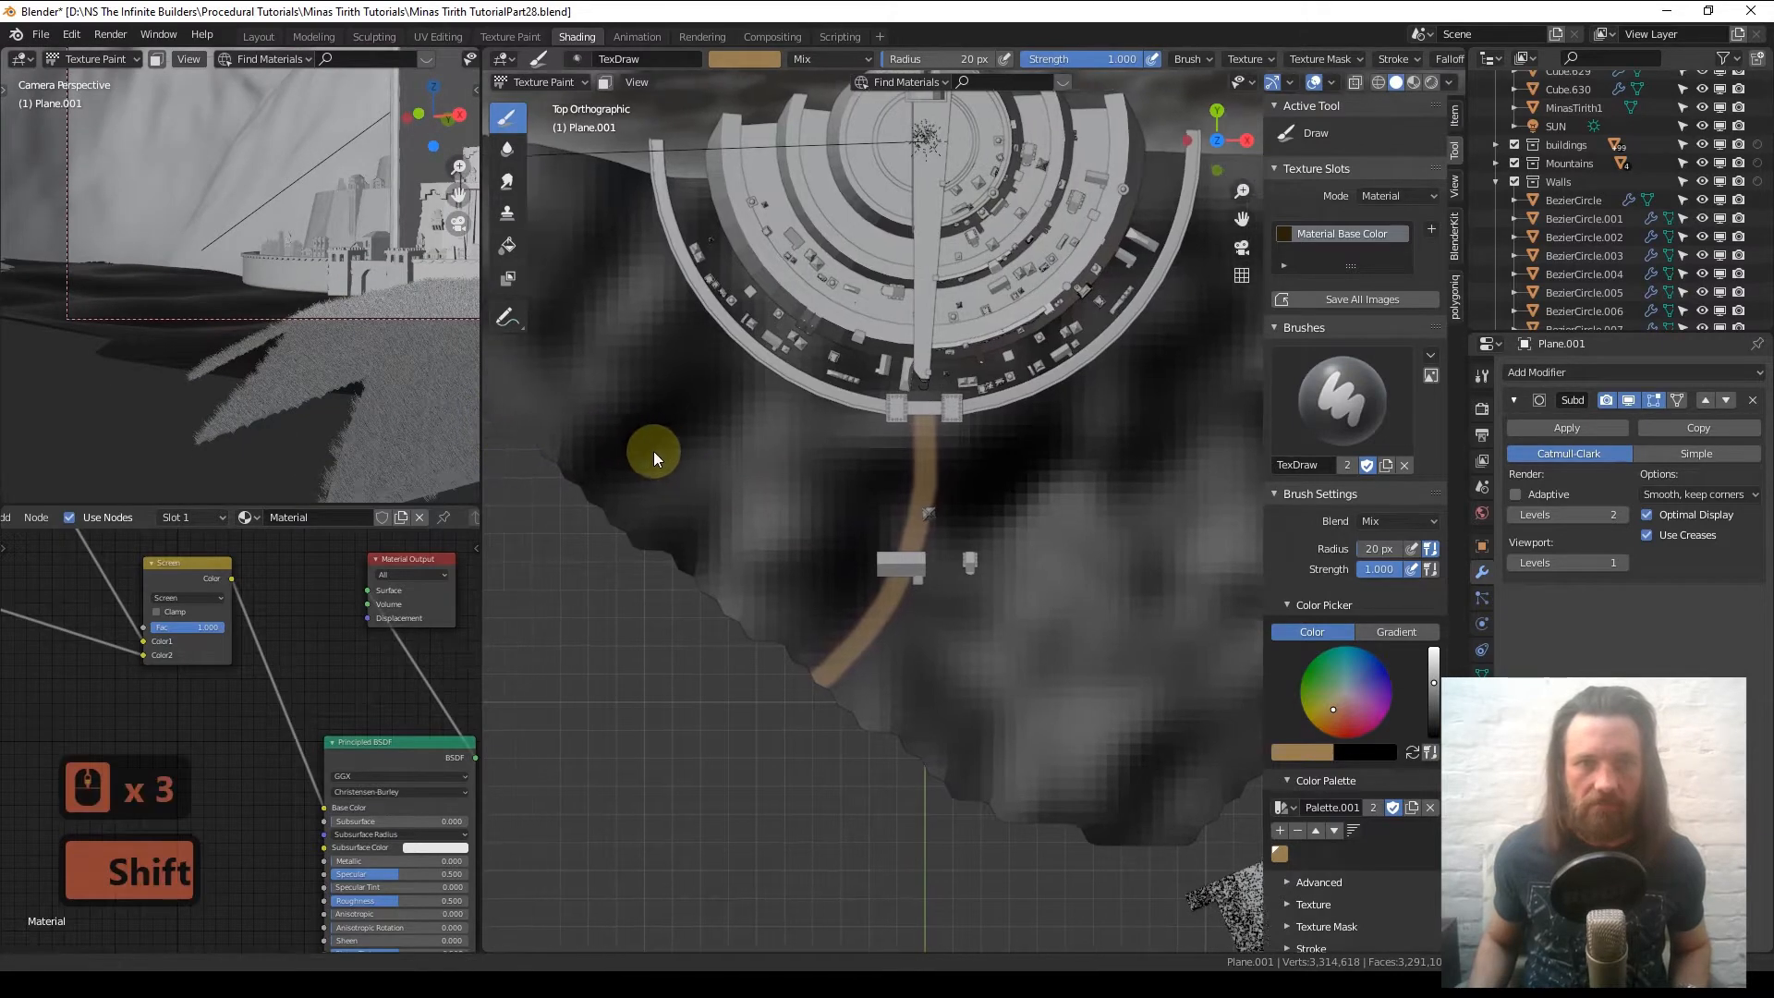
pyautogui.moveTo(508, 430); pyautogui.dragTo(610, 441)
pyautogui.moveTo(758, 481); pyautogui.dragTo(1275, 587)
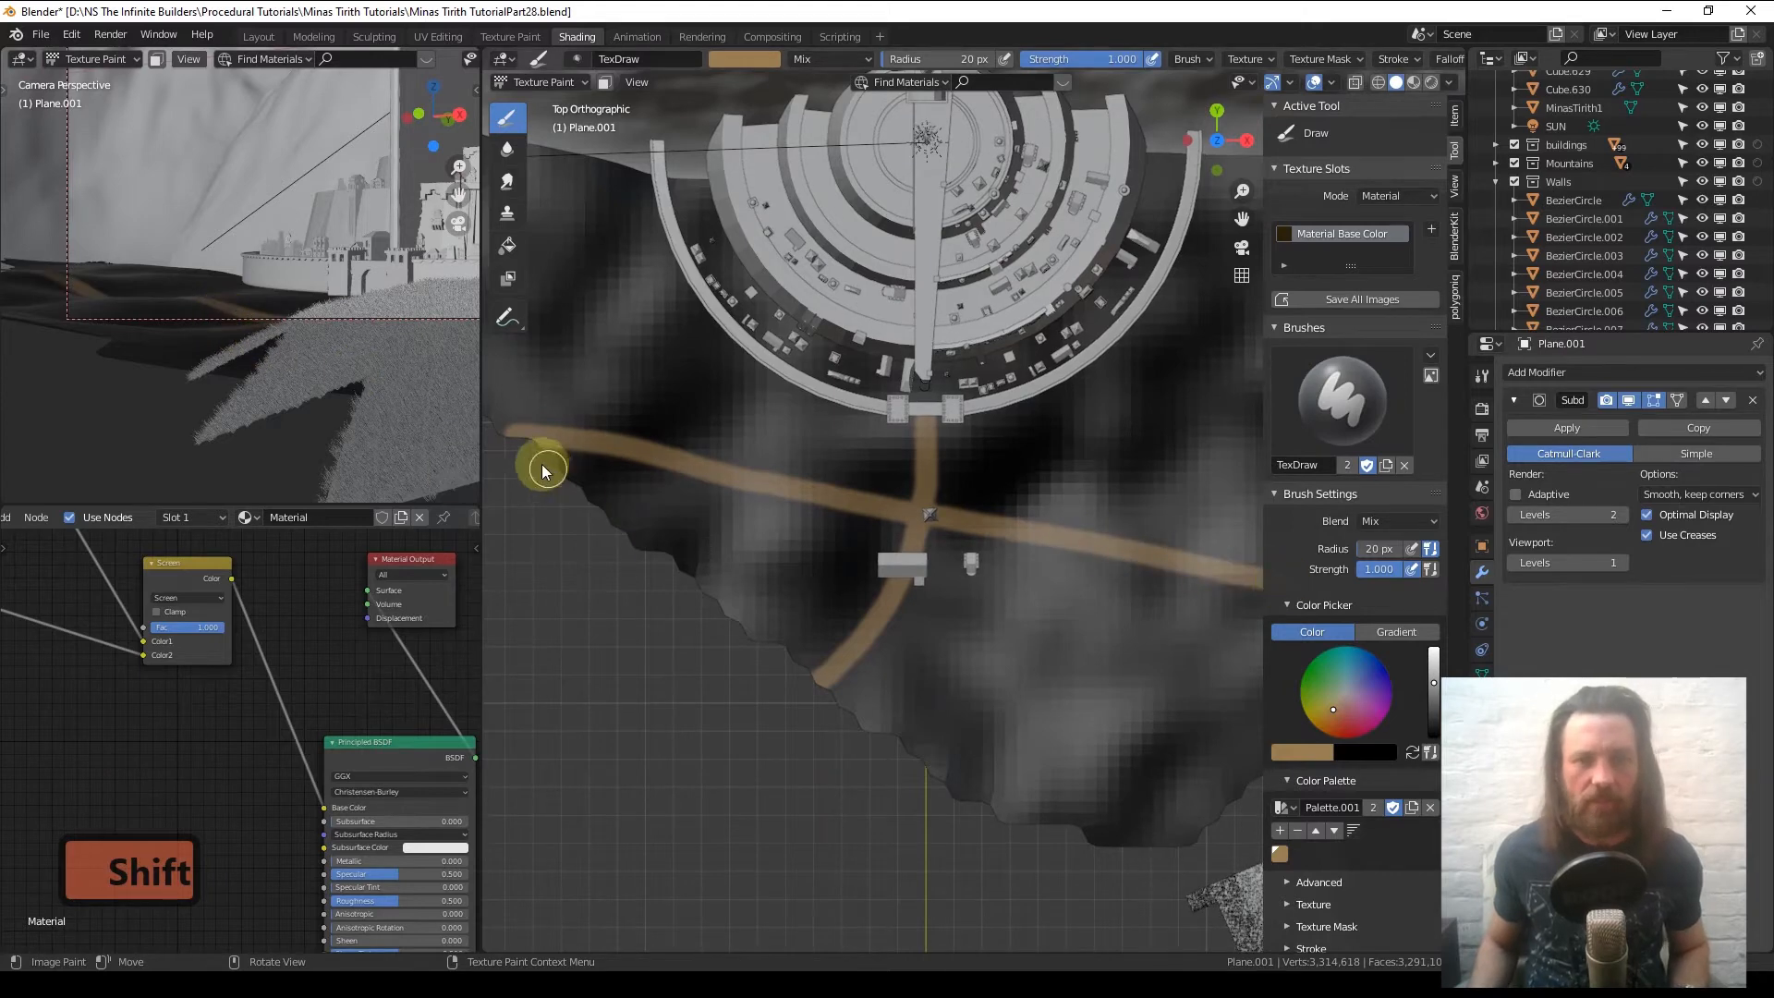
# - Save all images with the two crossing roads and put the ground plane back in Object Mode
pyautogui.press('q')
pyautogui.click(1336, 282)
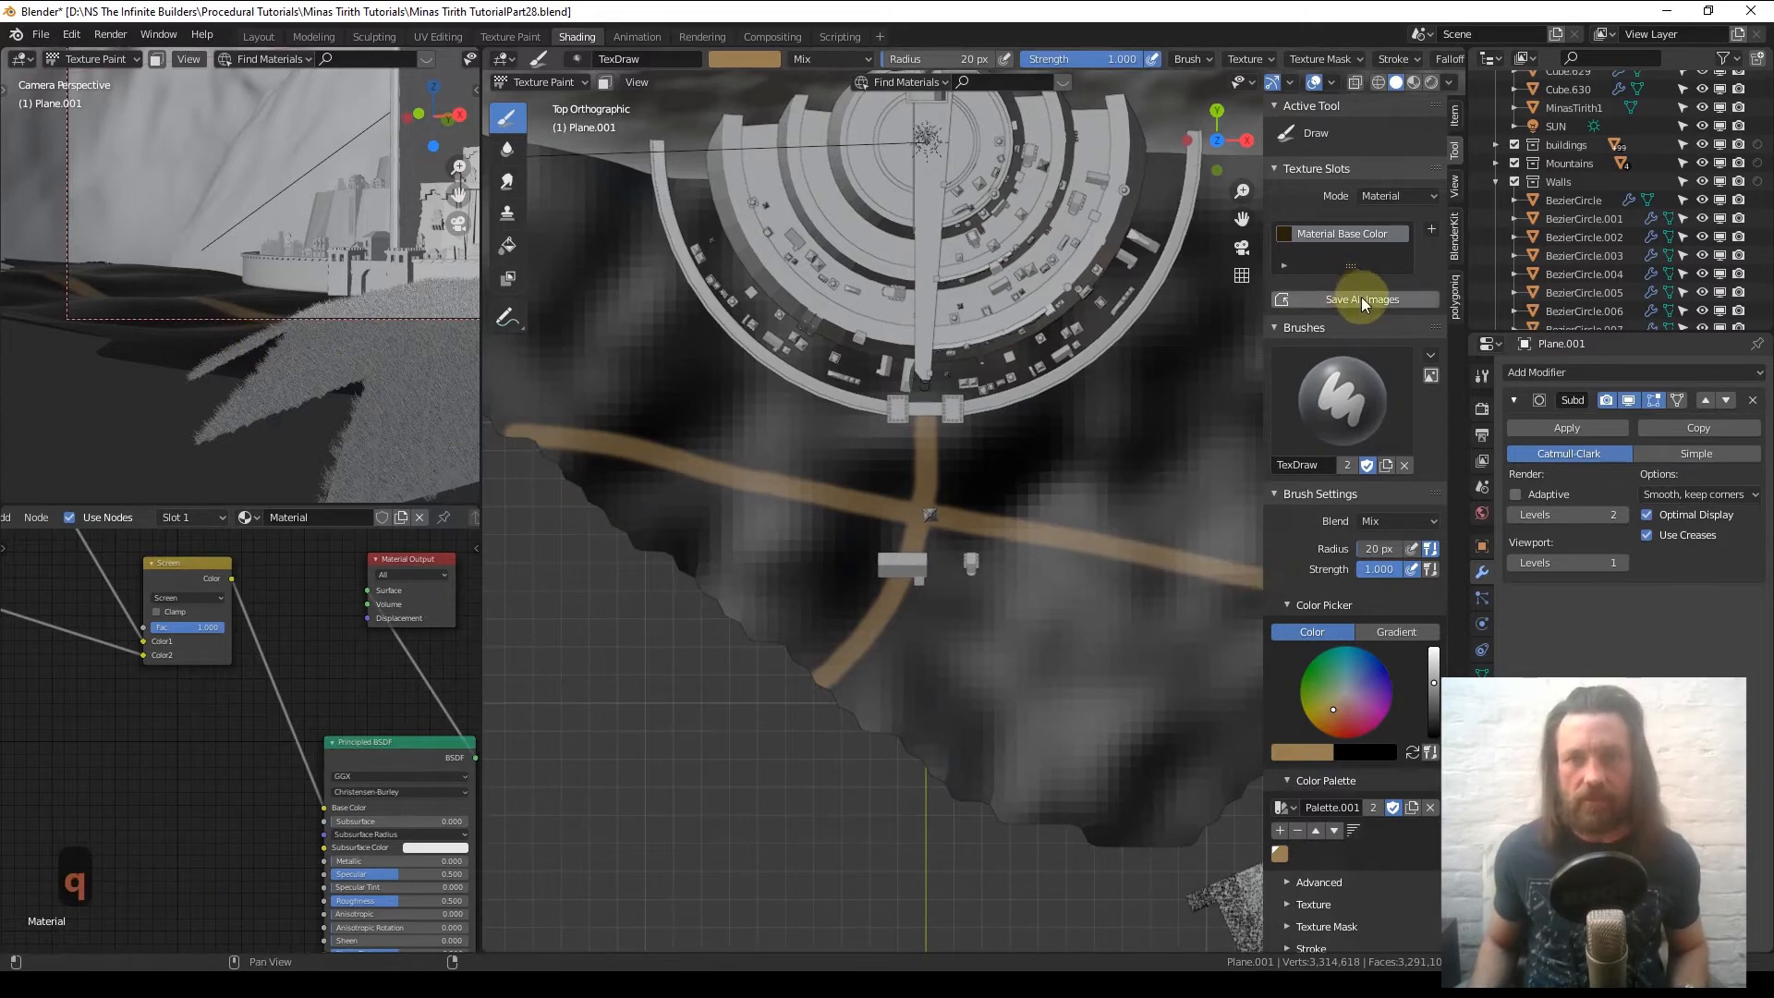
pyautogui.press('q')
pyautogui.click(982, 344)
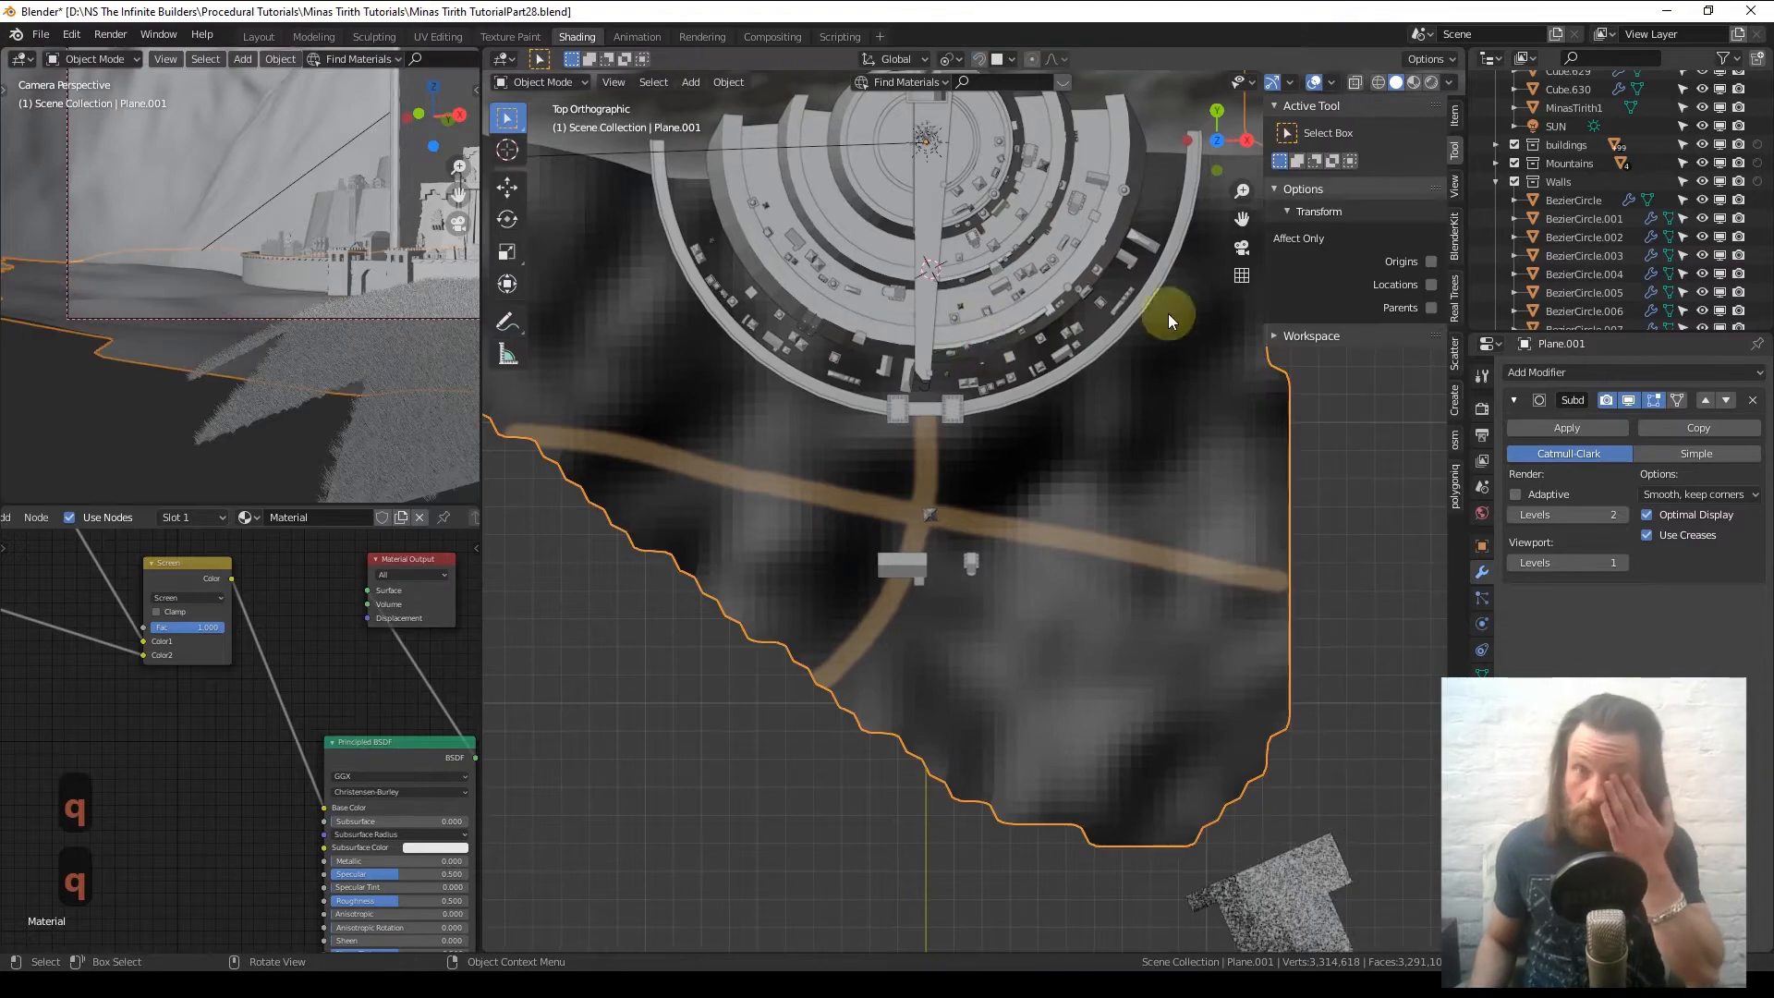
# - Look through the camera and preview the painted roads in Rendered shading, then return to Solid shading
pyautogui.click(1243, 247)
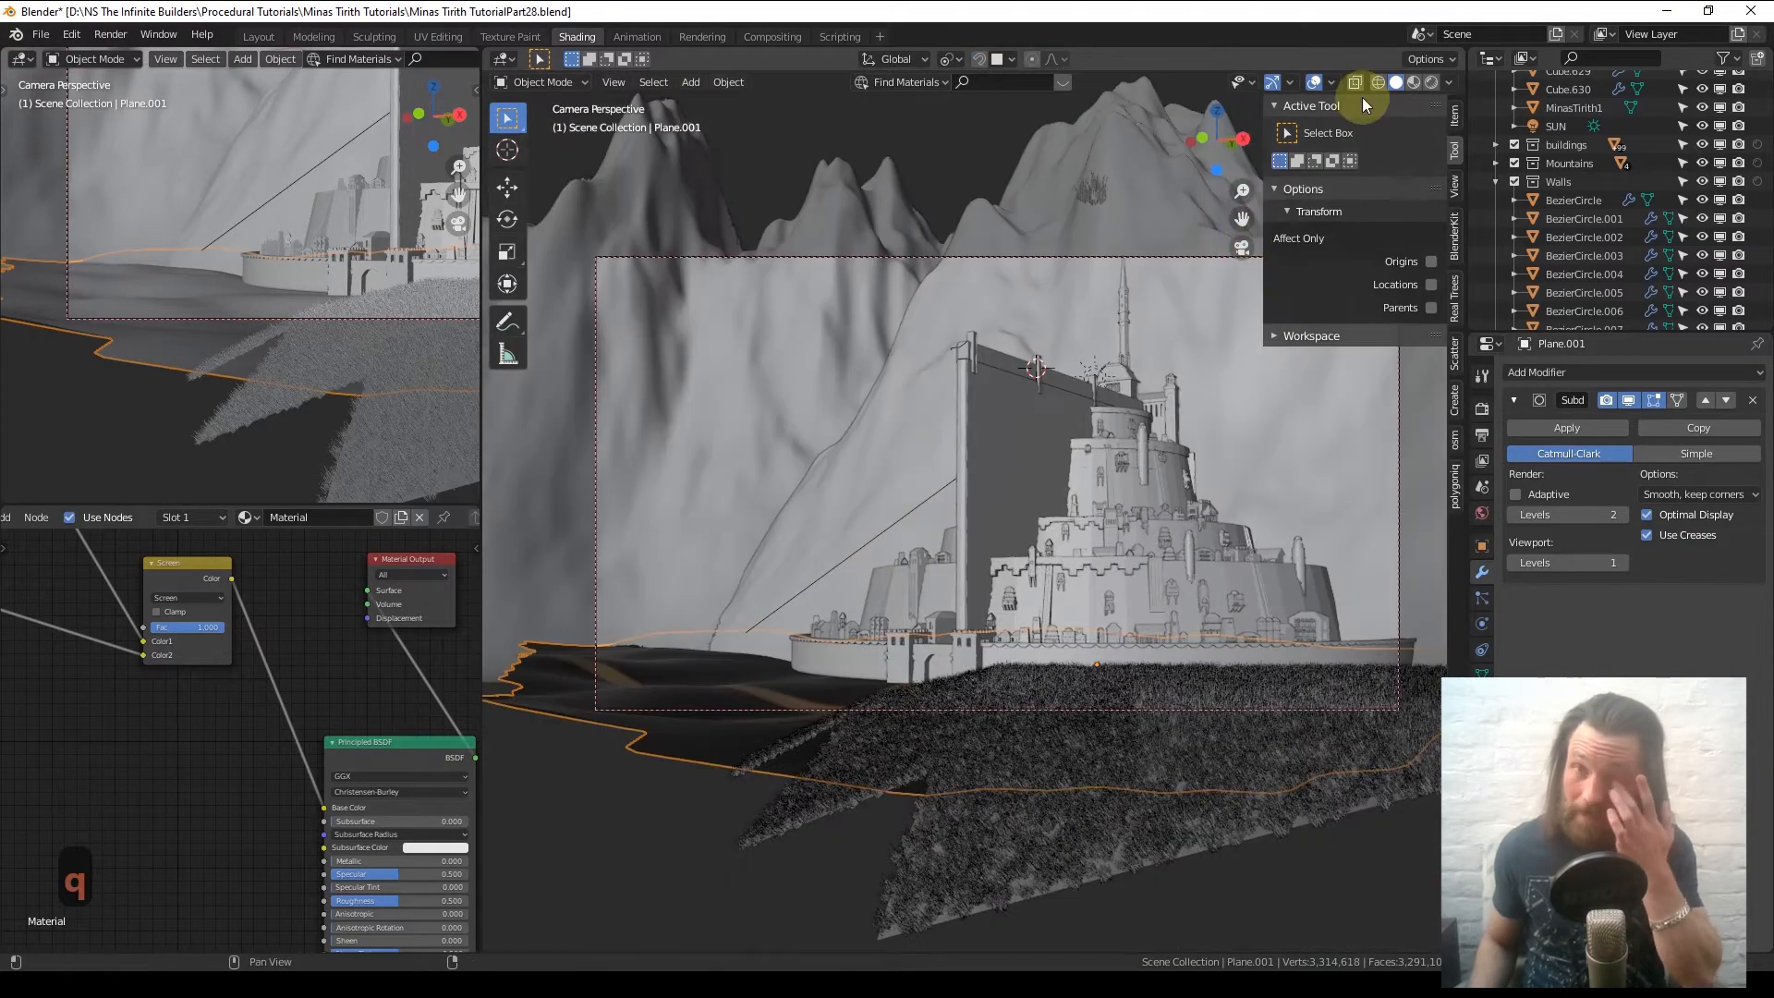
pyautogui.click(1428, 84)
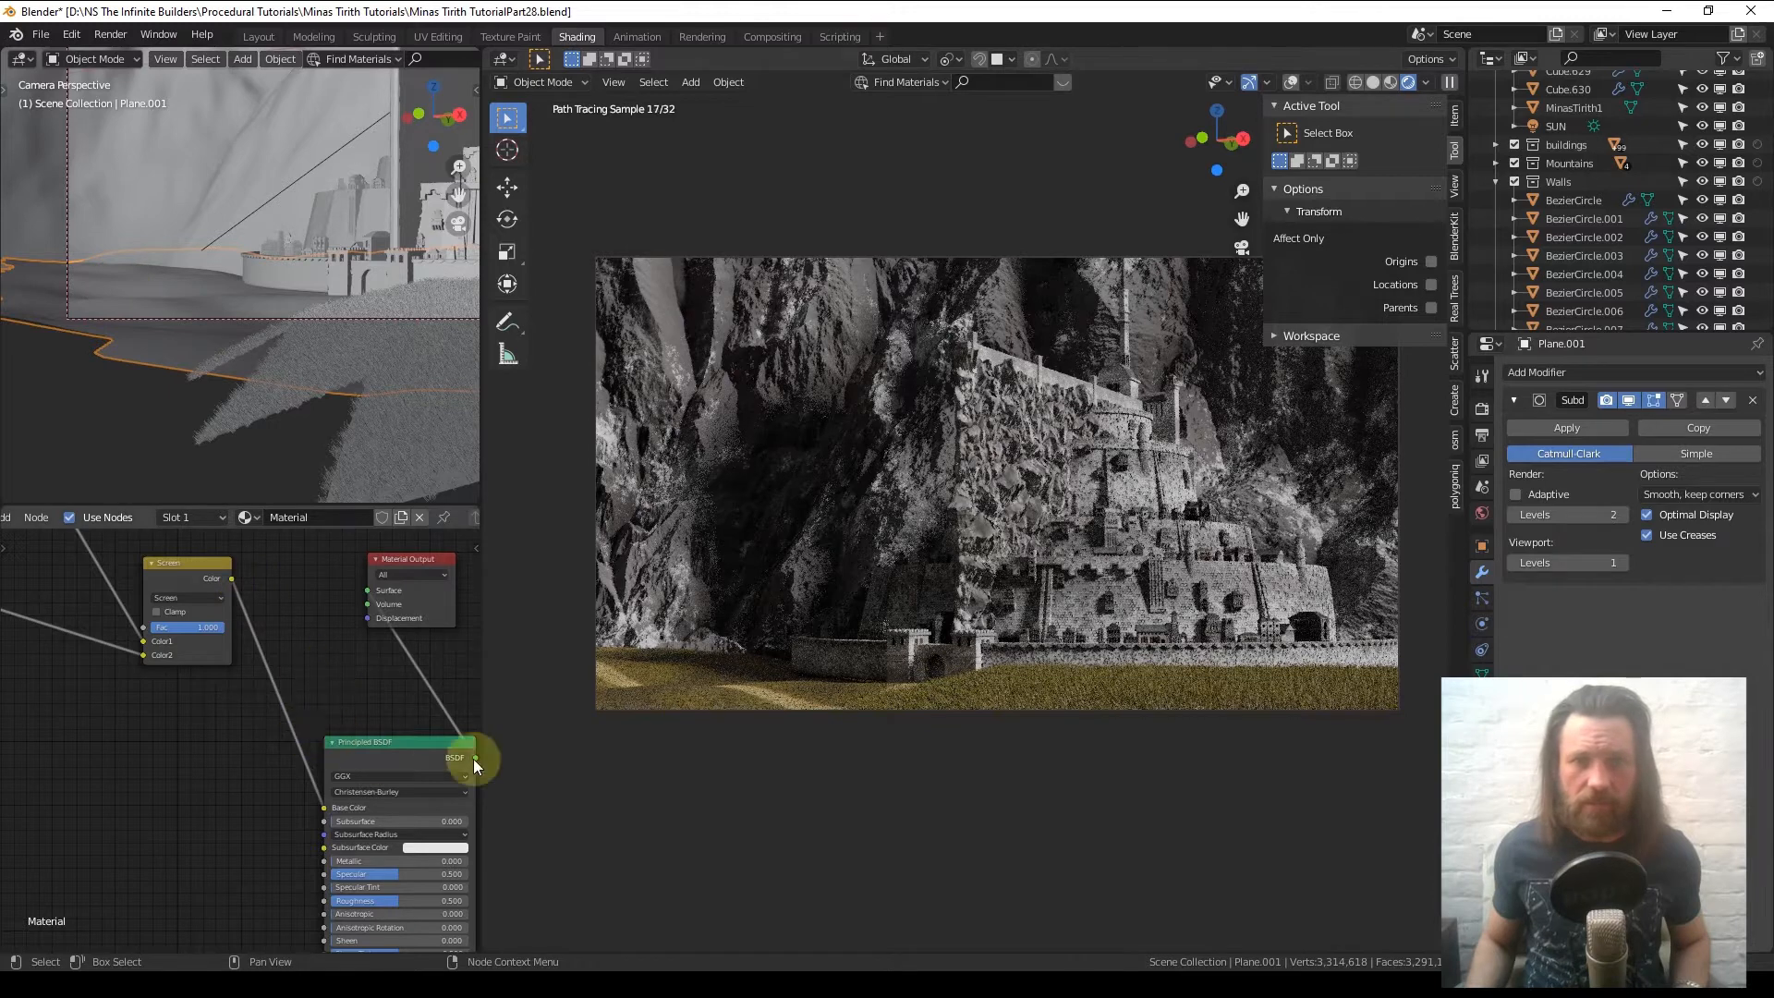
pyautogui.scroll(-5, 314, 729)
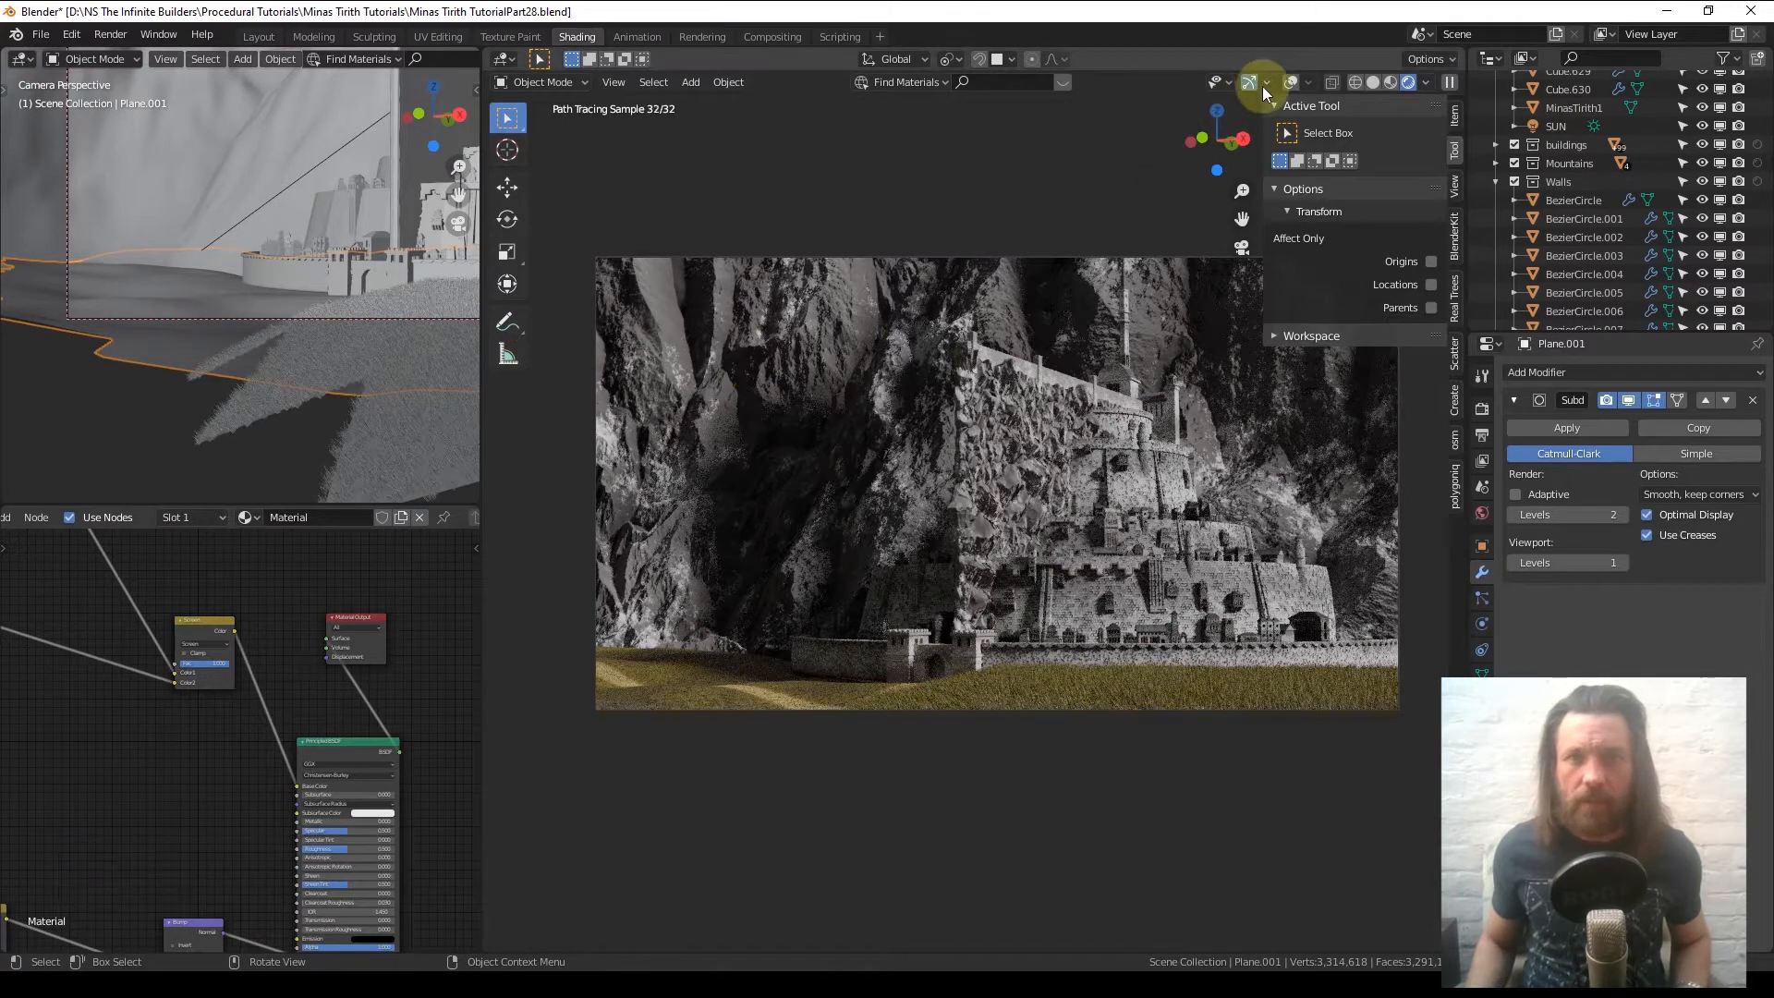
pyautogui.click(1372, 85)
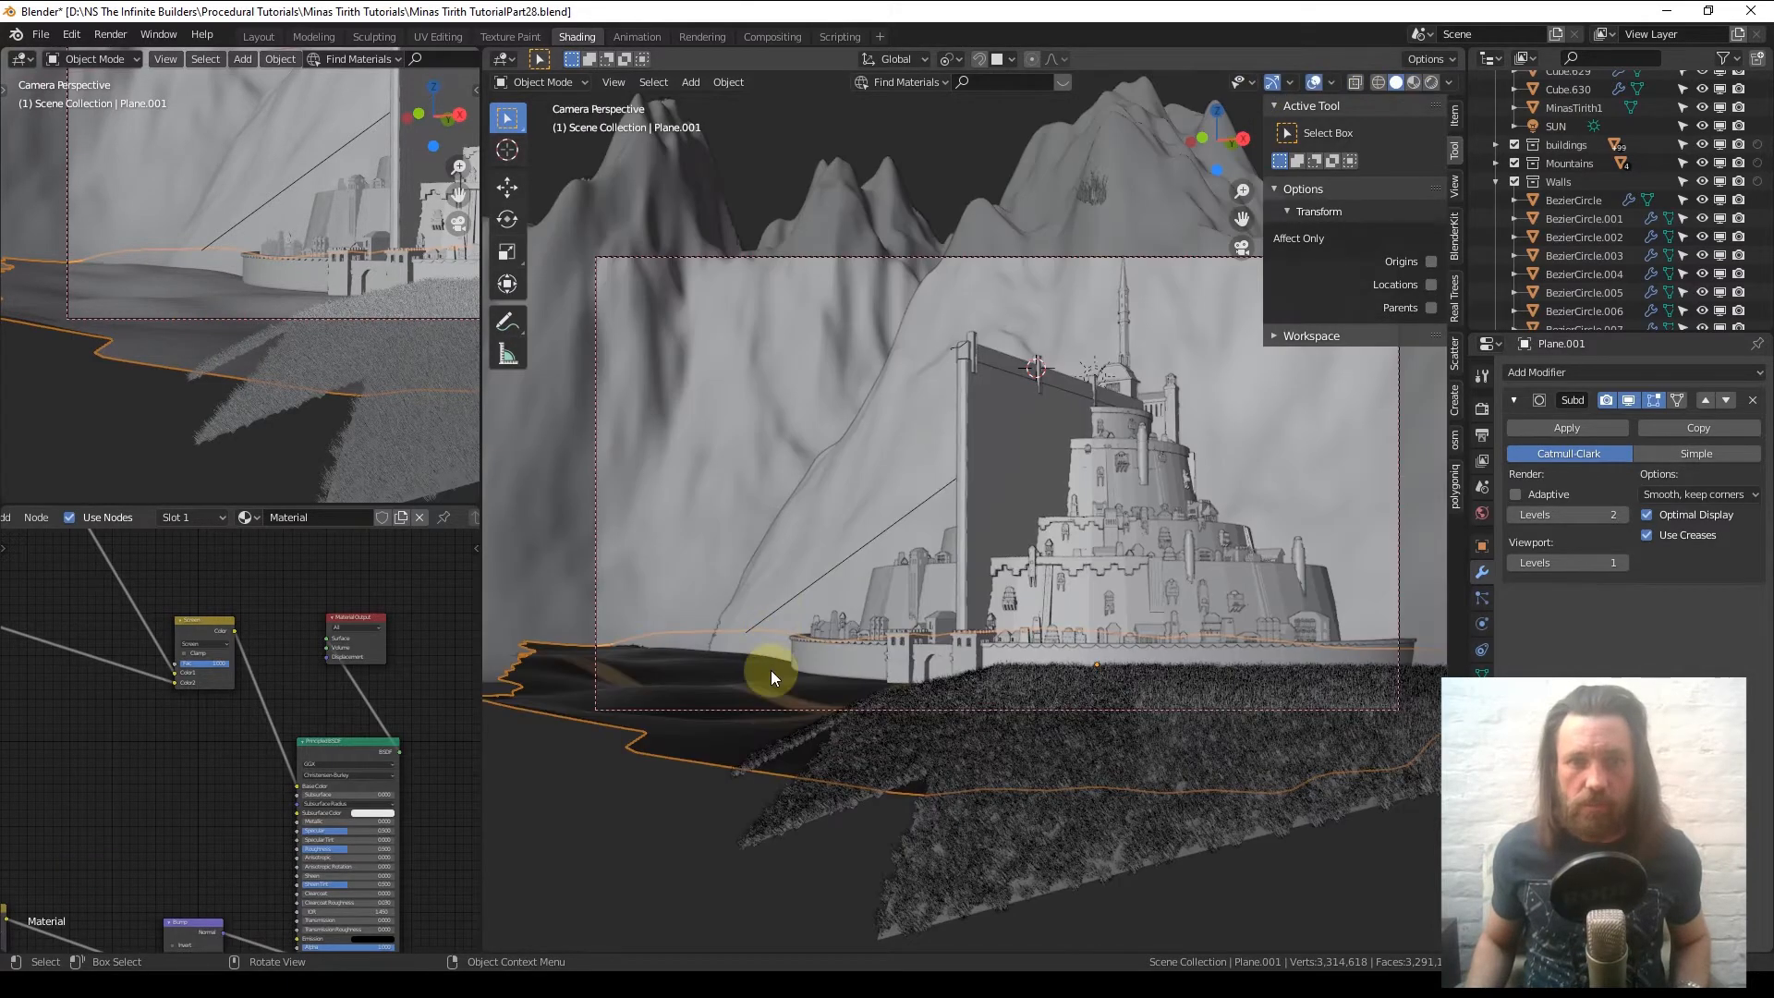
# - Flatten the ground plane by scaling it to 0.264 along the global Z axis, and save the file
pyautogui.press('s')
pyautogui.press('z')
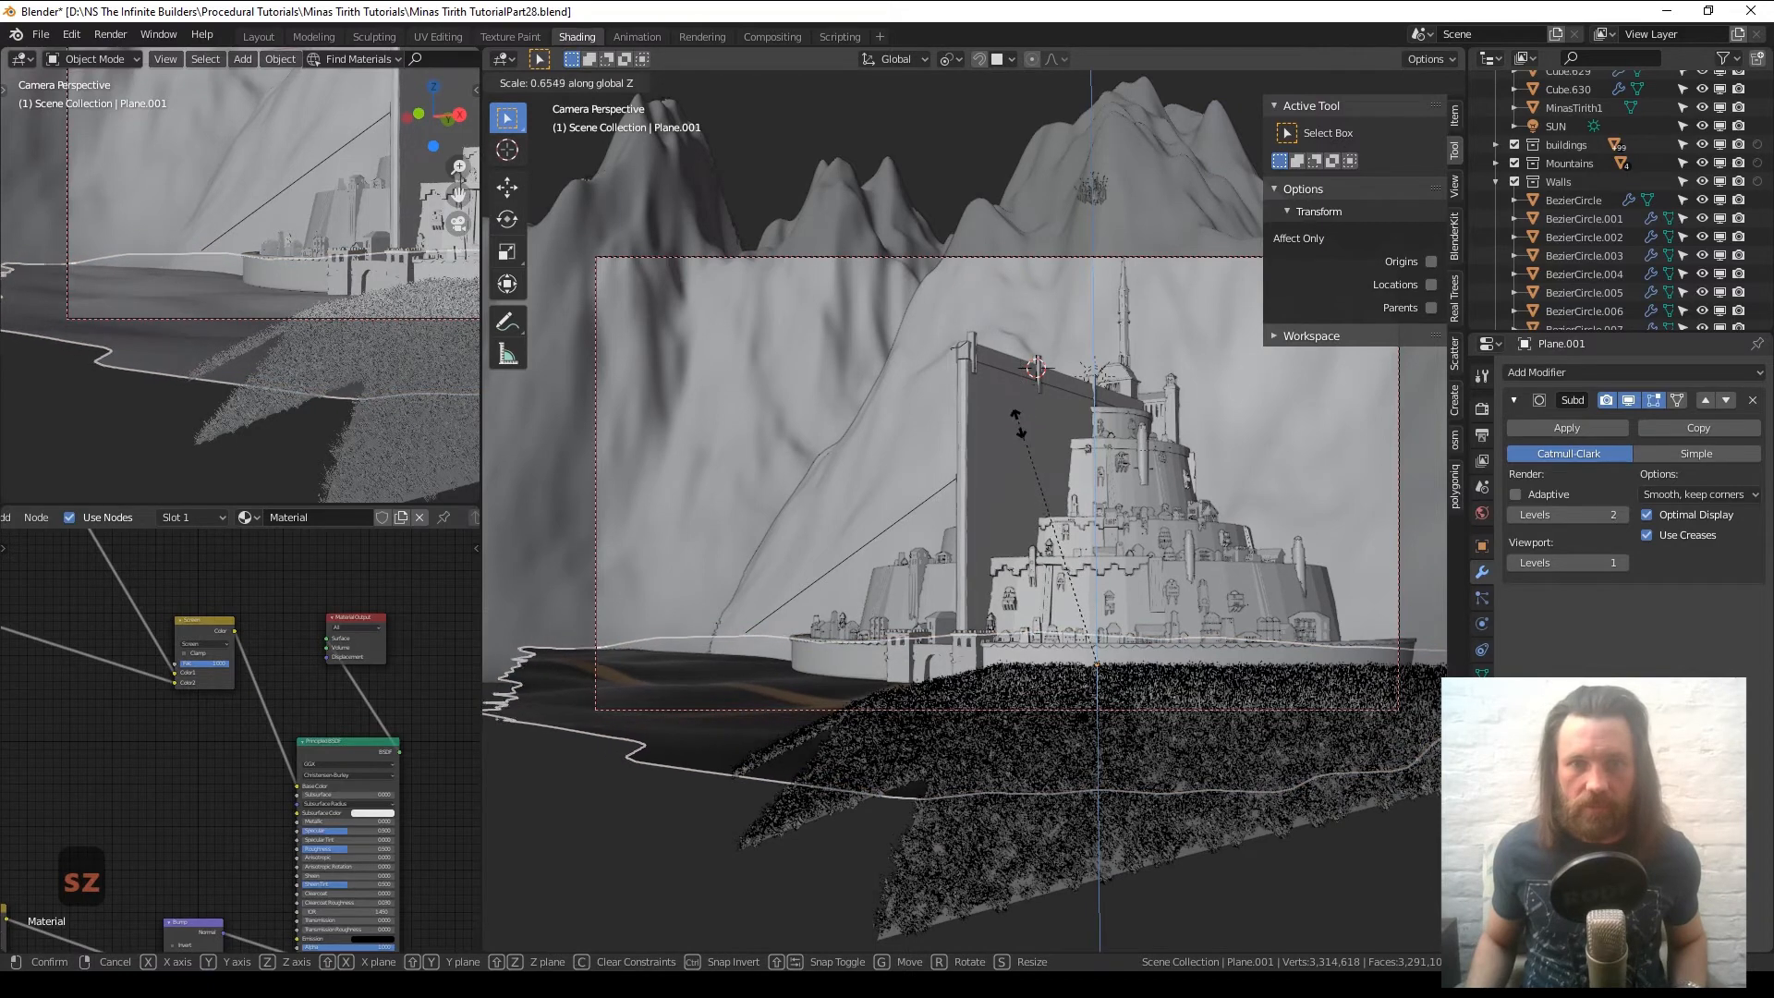
pyautogui.click(1023, 599)
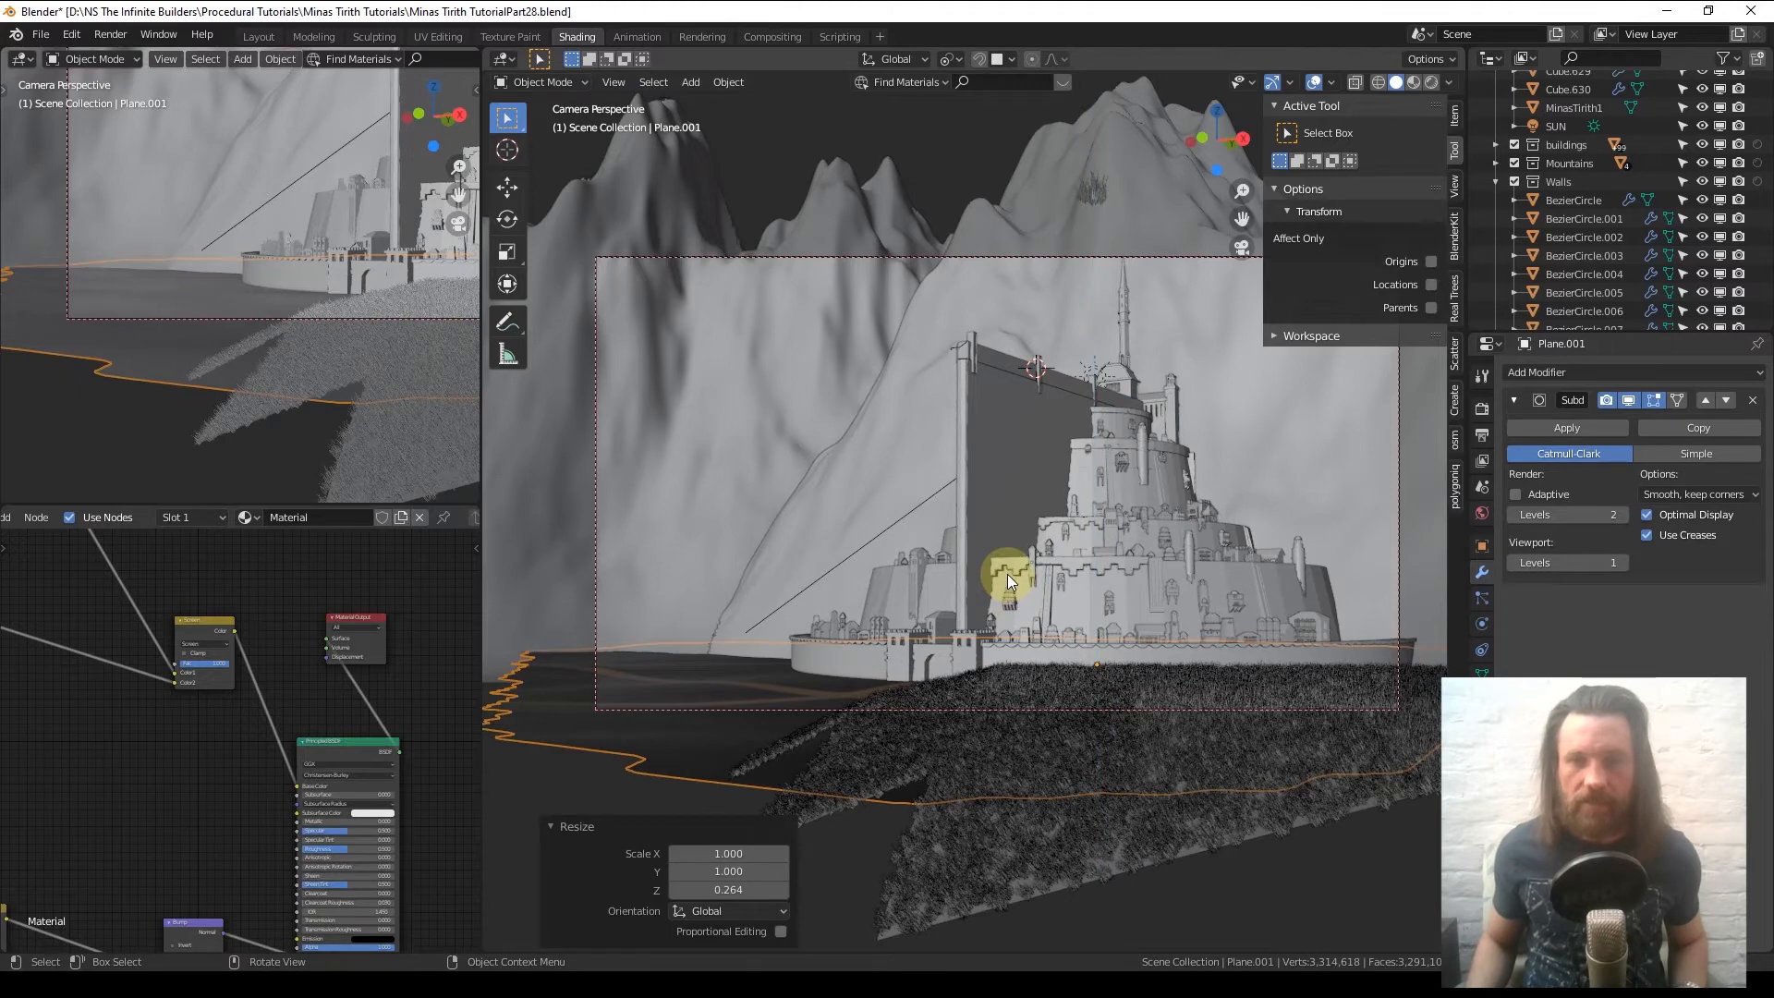
pyautogui.press('Tab')
pyautogui.press('Tab')
pyautogui.hotkey('ctrl', 's')
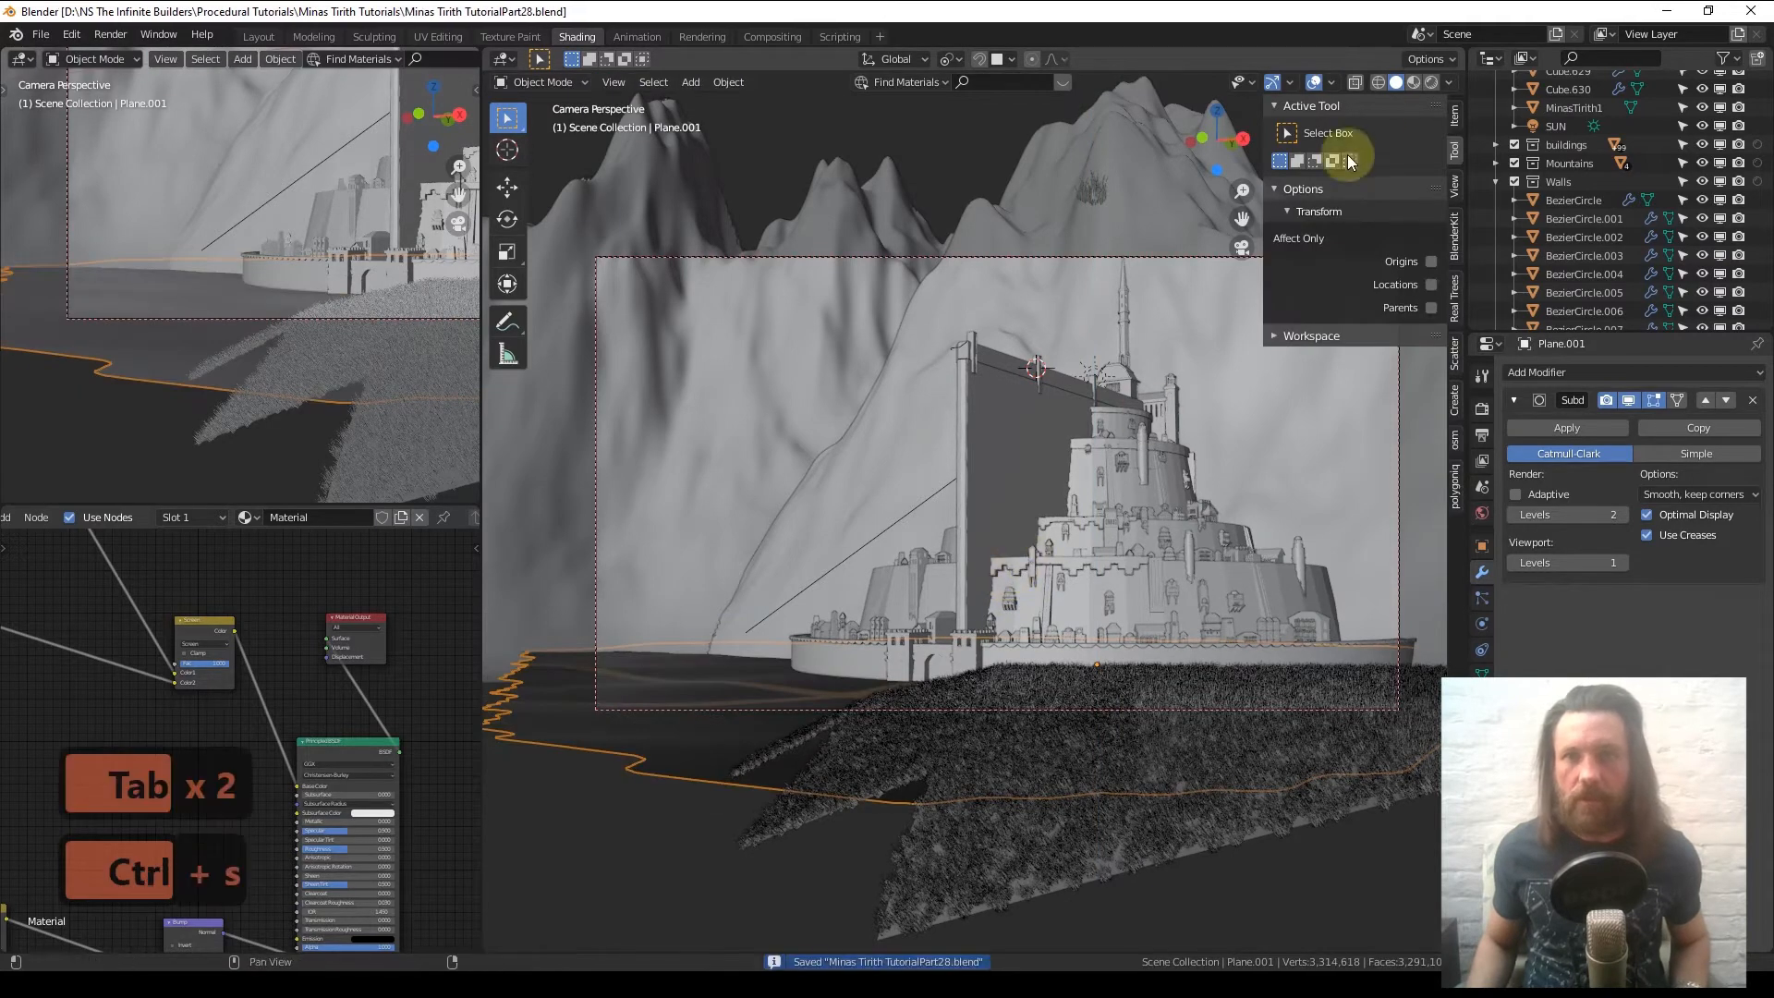
# - Preview the flattened ground and its roads in Rendered shading, and hide the viewport's sidebar
pyautogui.click(1432, 82)
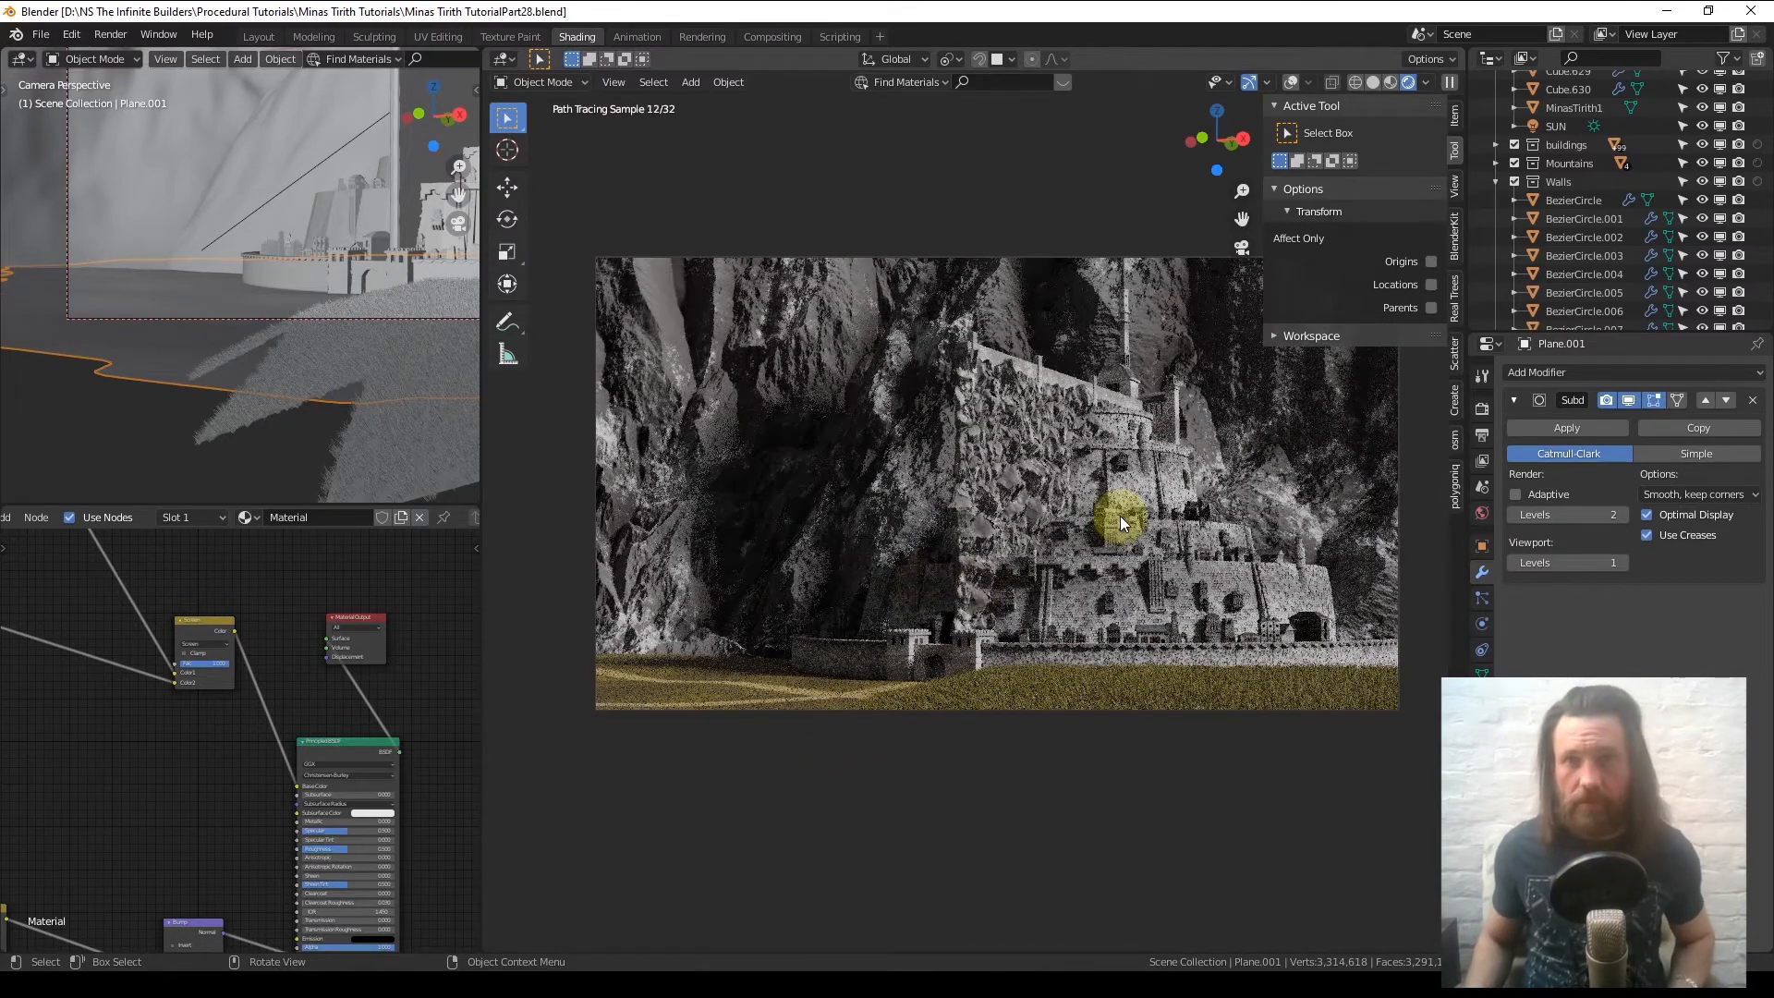
pyautogui.press('n')
pyautogui.click(1372, 83)
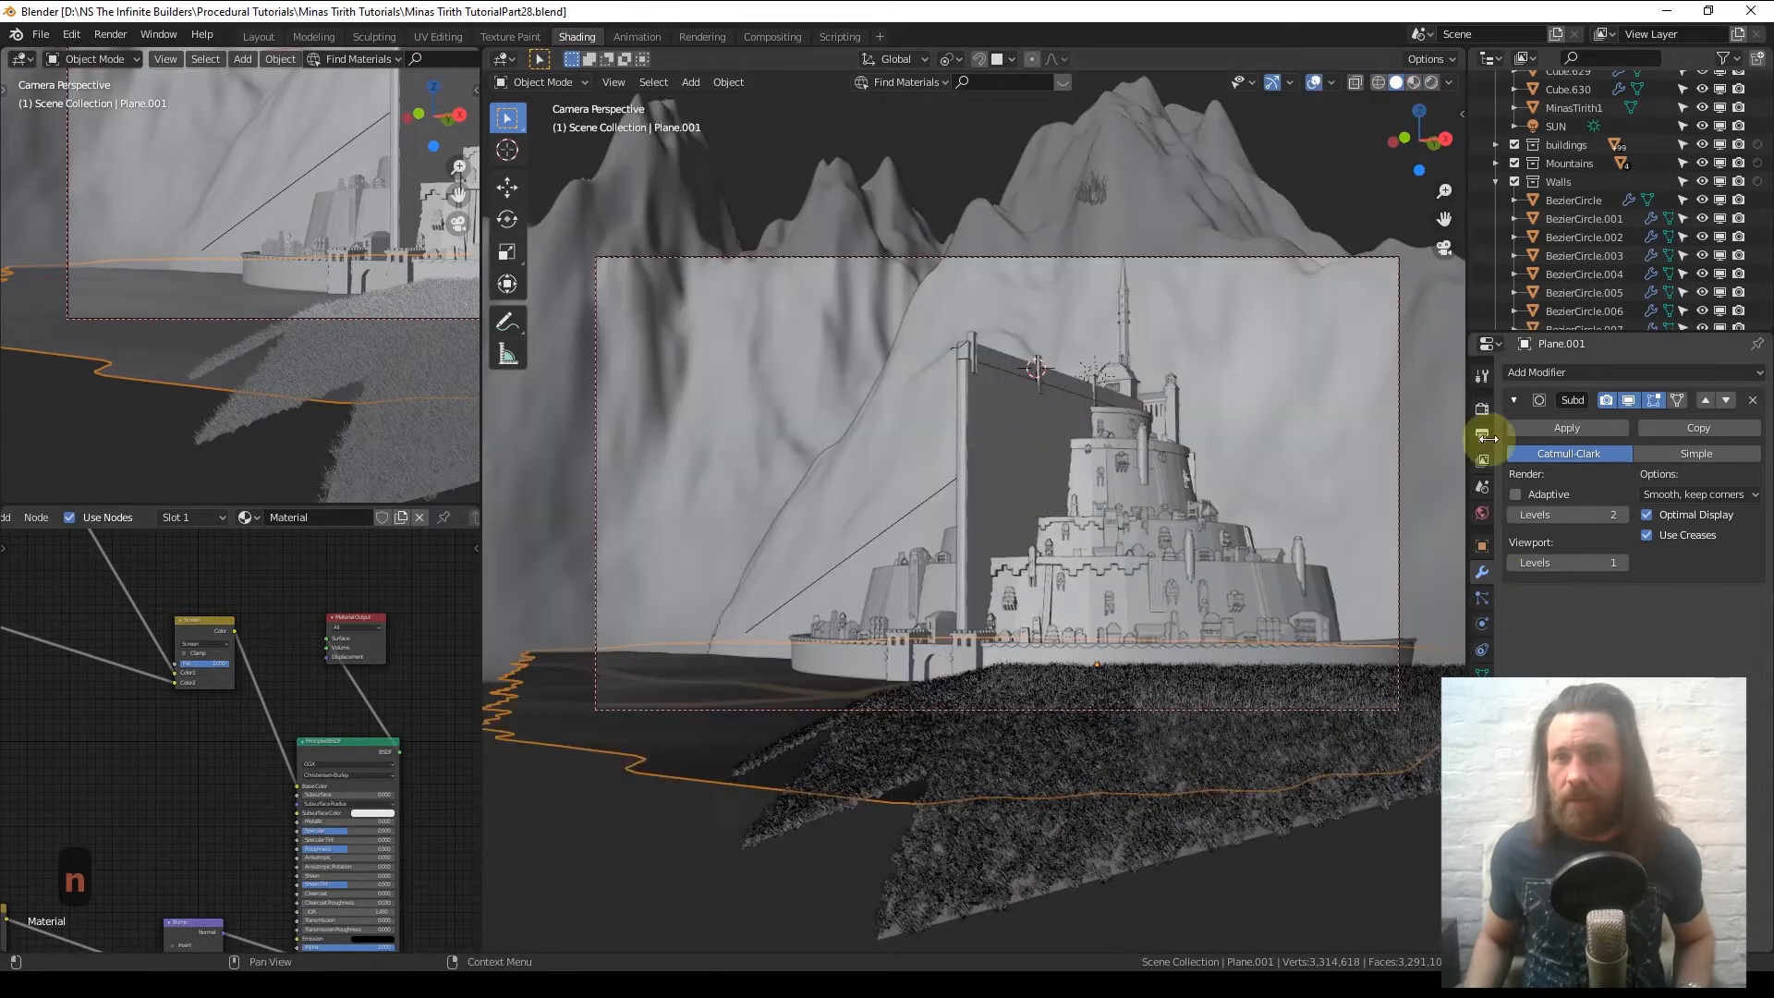
# - Enable the Mist data pass for the view layer
pyautogui.click(1482, 409)
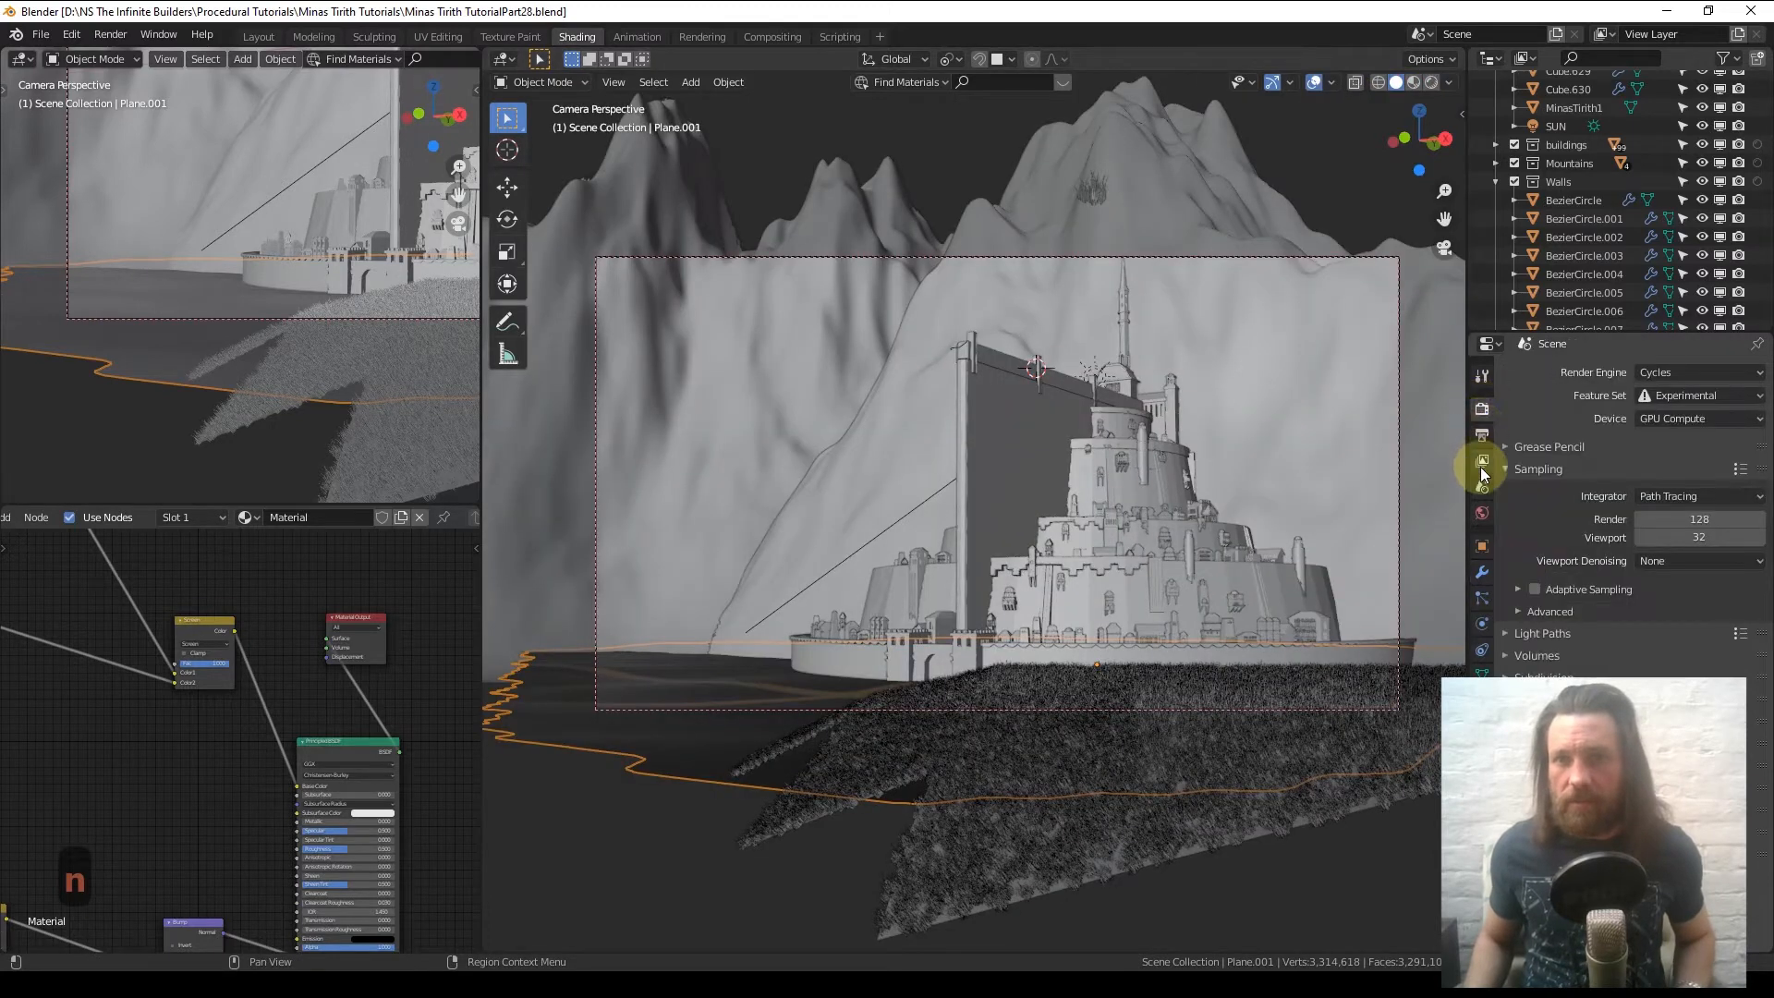
pyautogui.click(1482, 461)
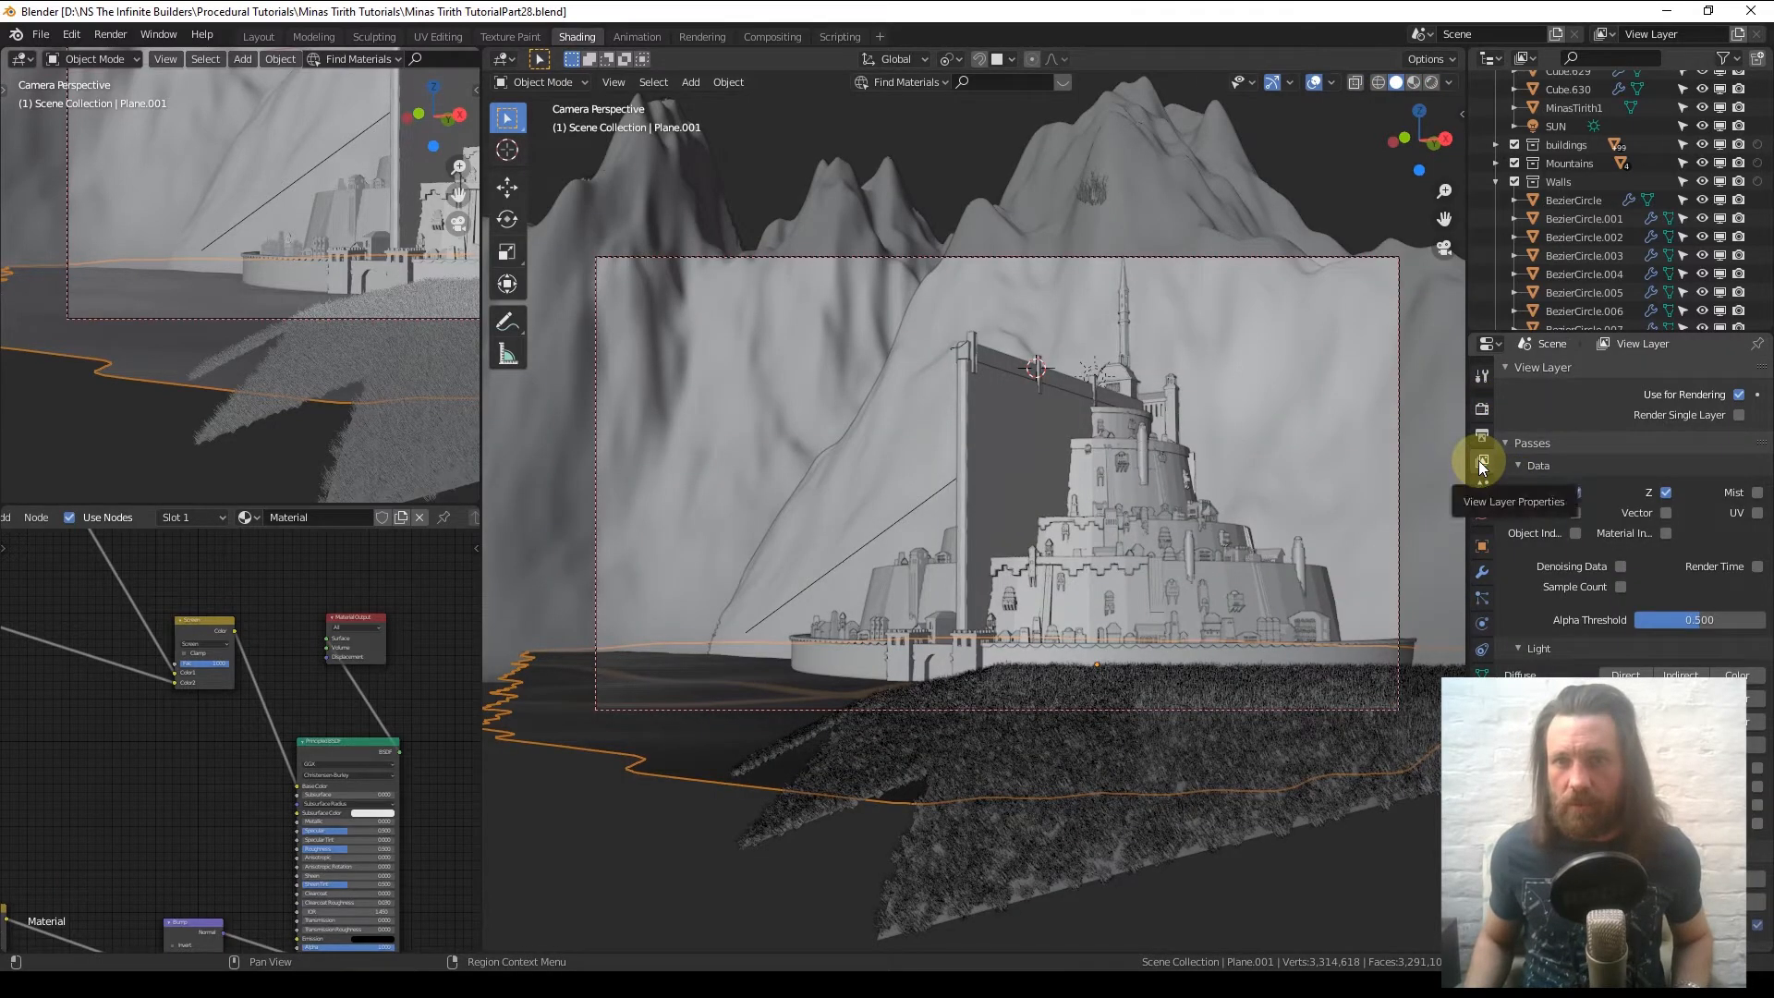
pyautogui.click(1758, 492)
# - Turn on the Mist option in the camera's viewport display settings
pyautogui.scroll(11, 1540, 118)
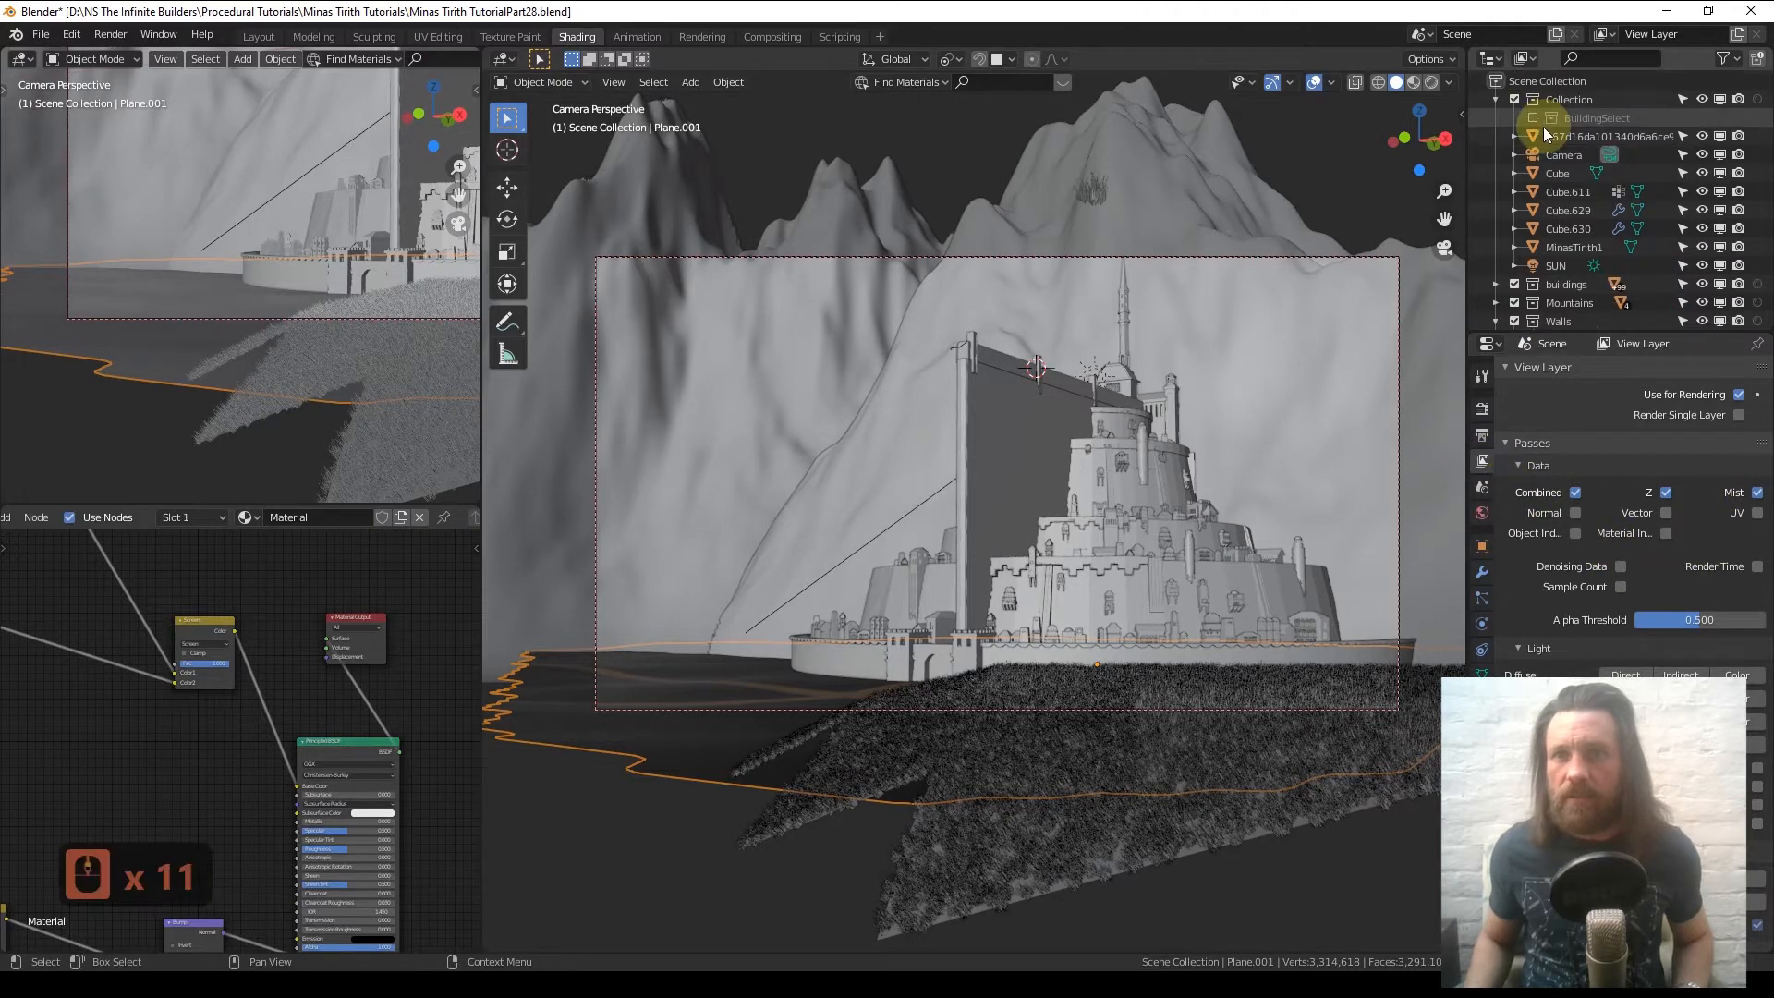
pyautogui.click(1561, 154)
pyautogui.click(1482, 623)
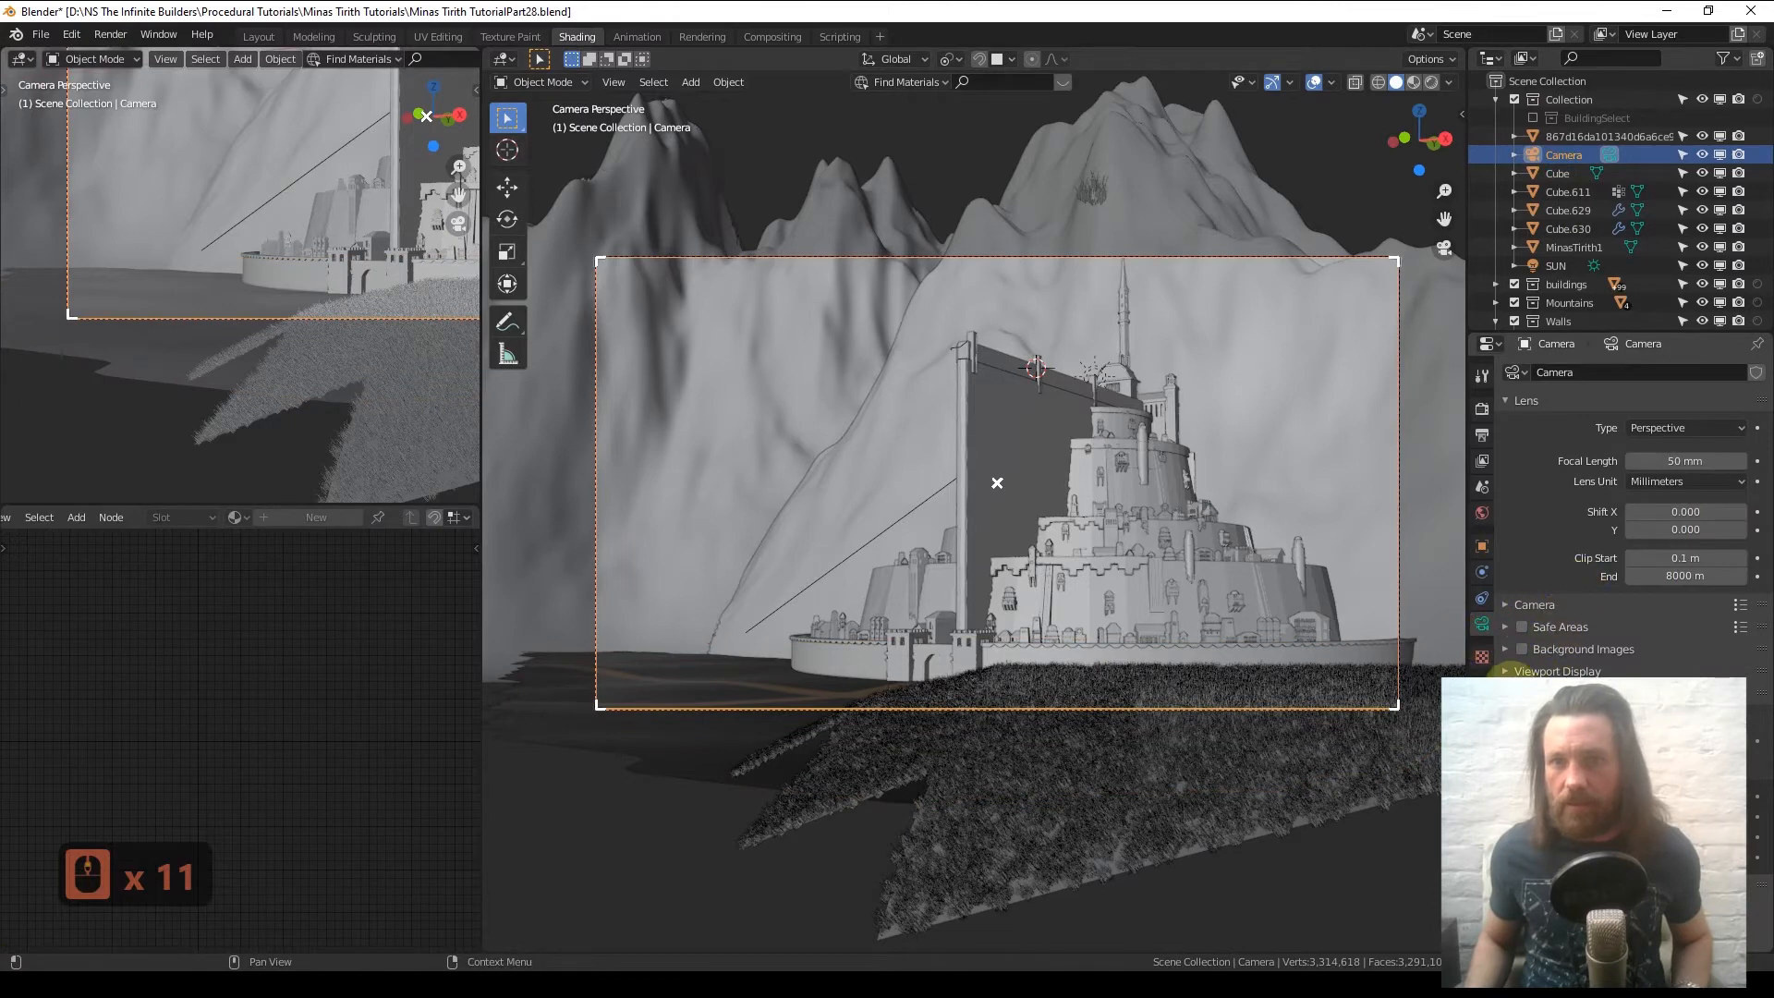
pyautogui.click(1570, 670)
pyautogui.scroll(-3, 1584, 661)
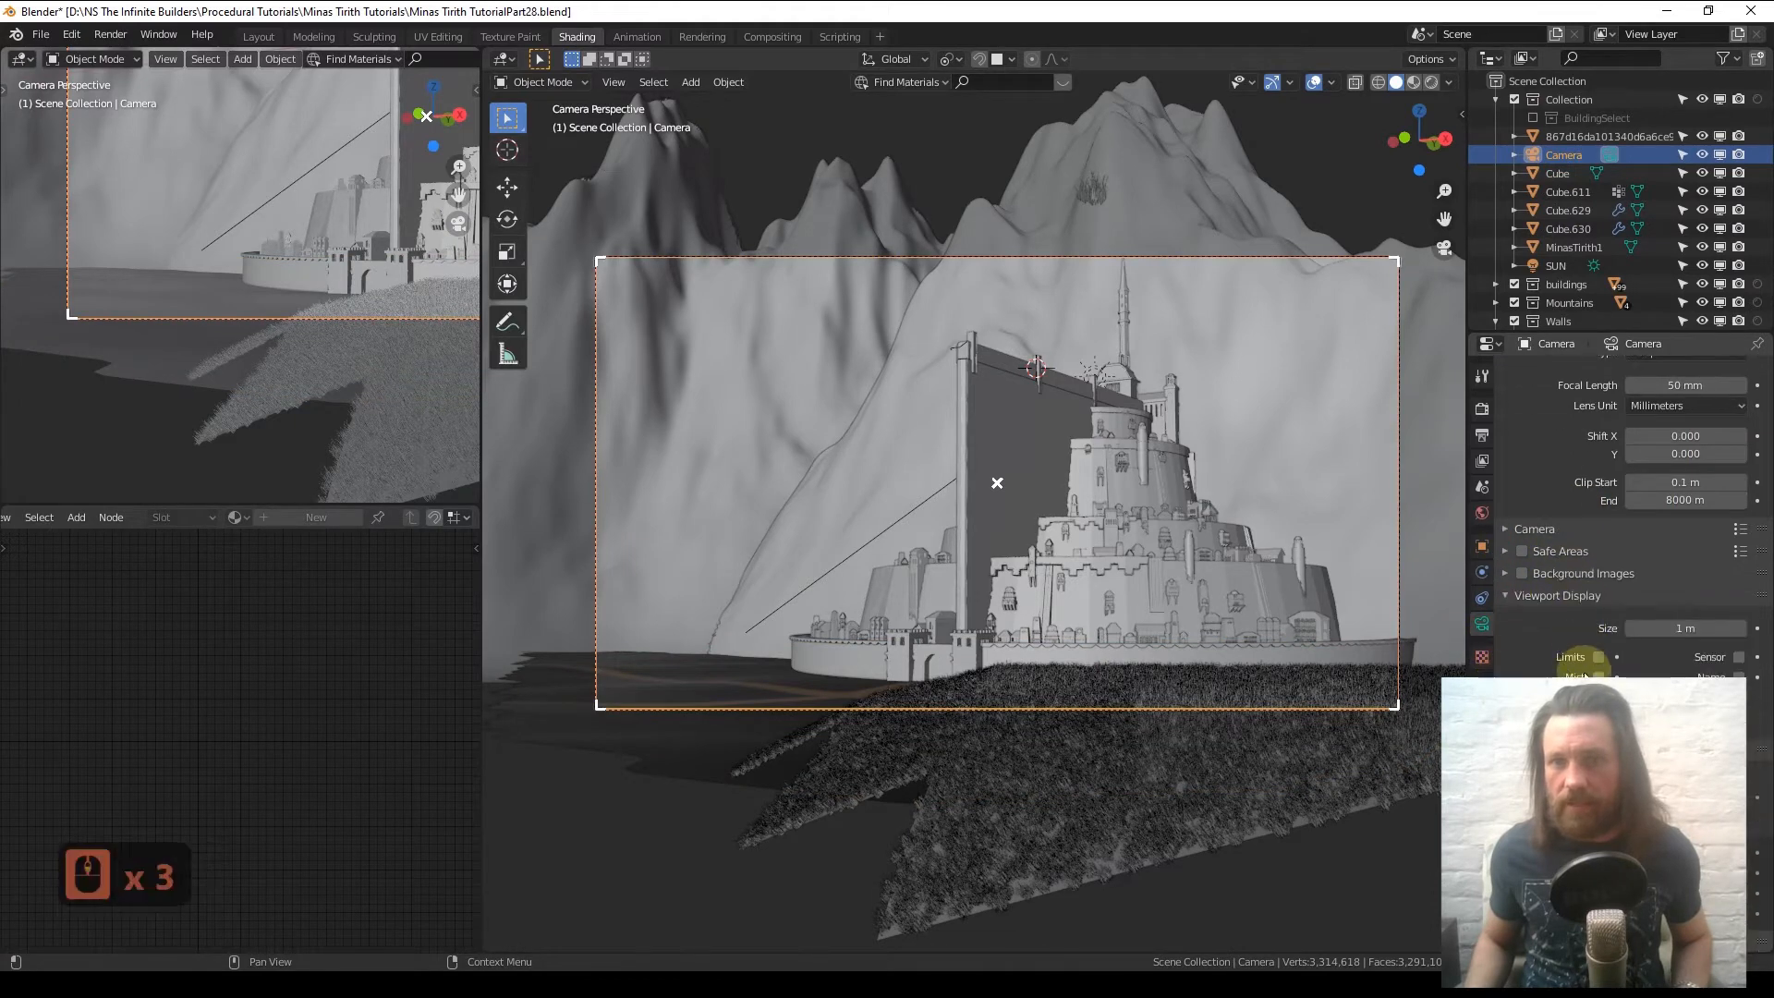
pyautogui.click(1596, 677)
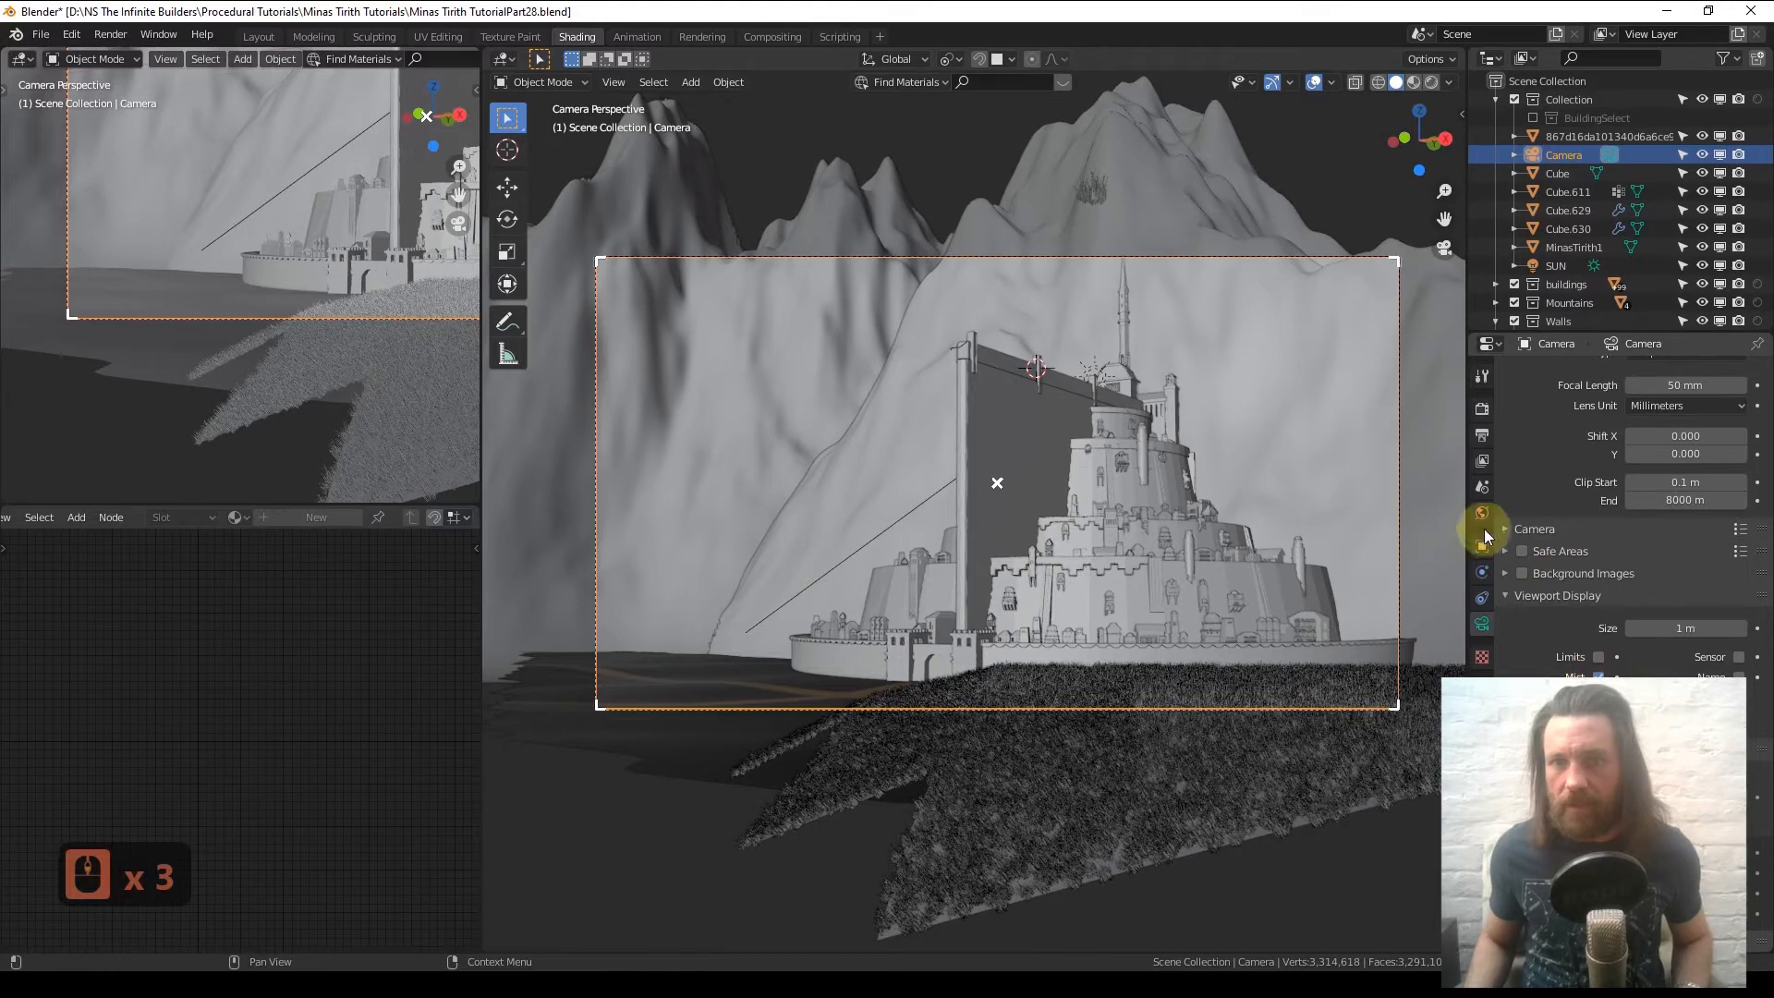
# - Show the scene from above with the camera in view, and open the world's Mist Pass settings
pyautogui.click(1482, 514)
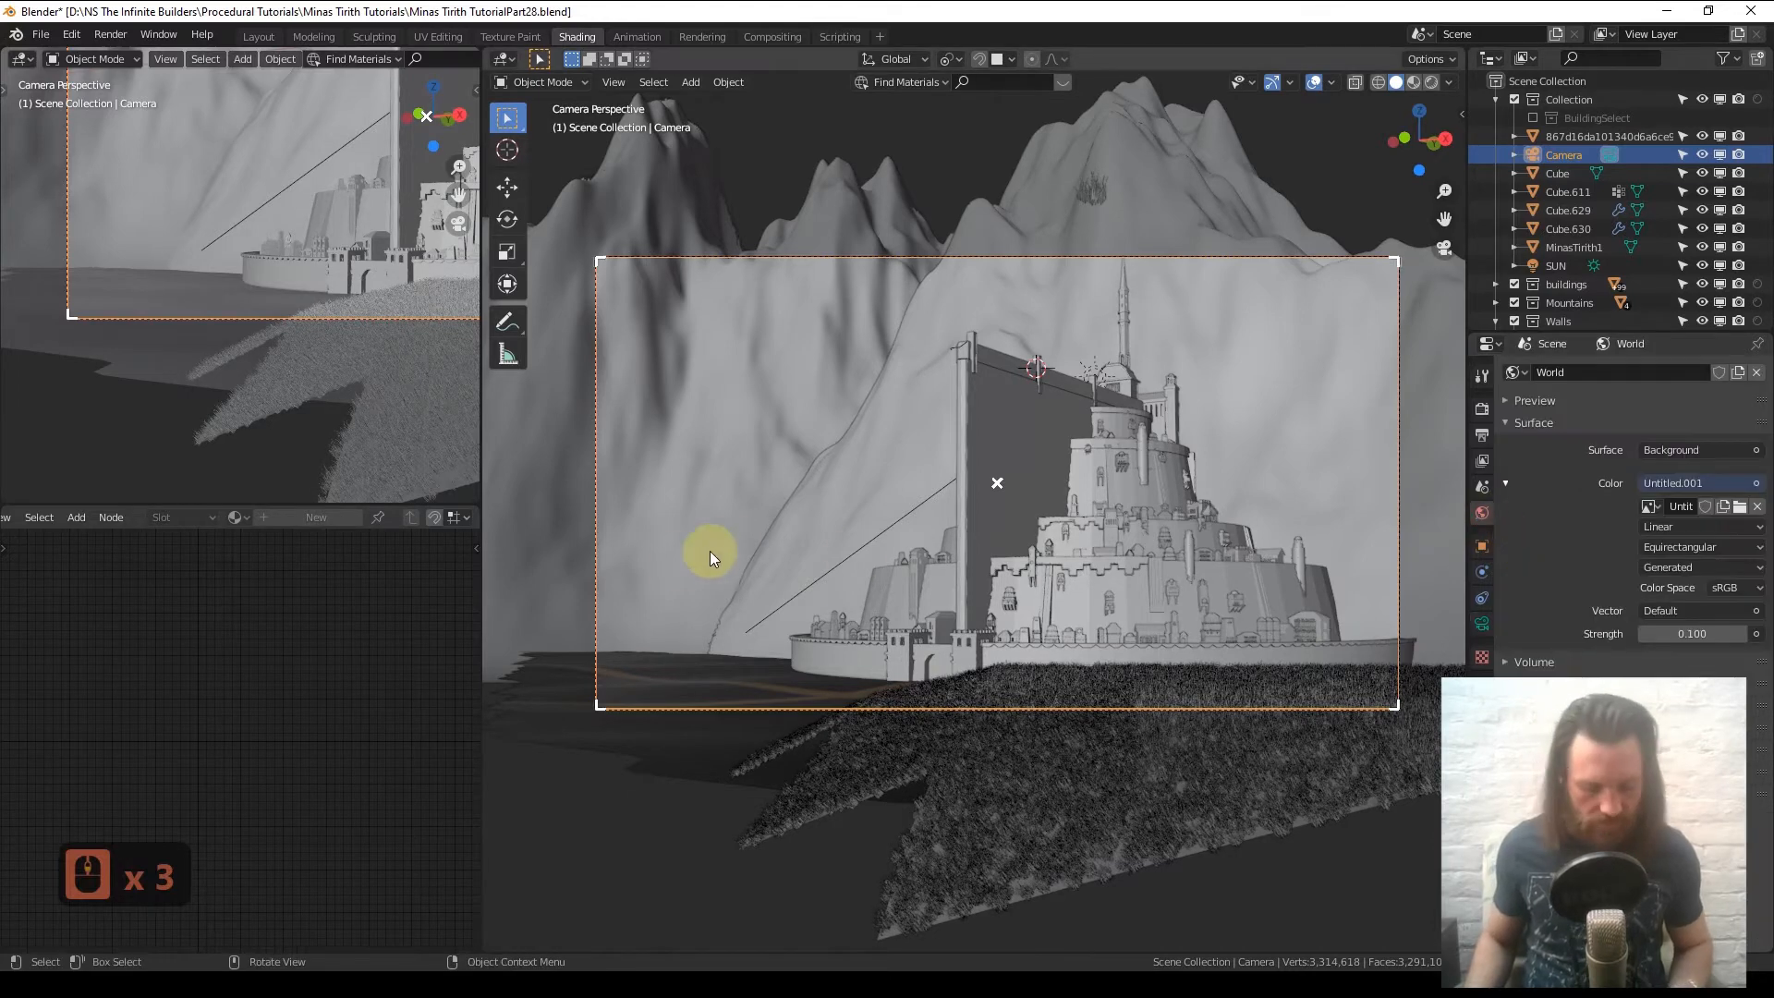
pyautogui.press('KP_7')
pyautogui.scroll(-2, 928, 626)
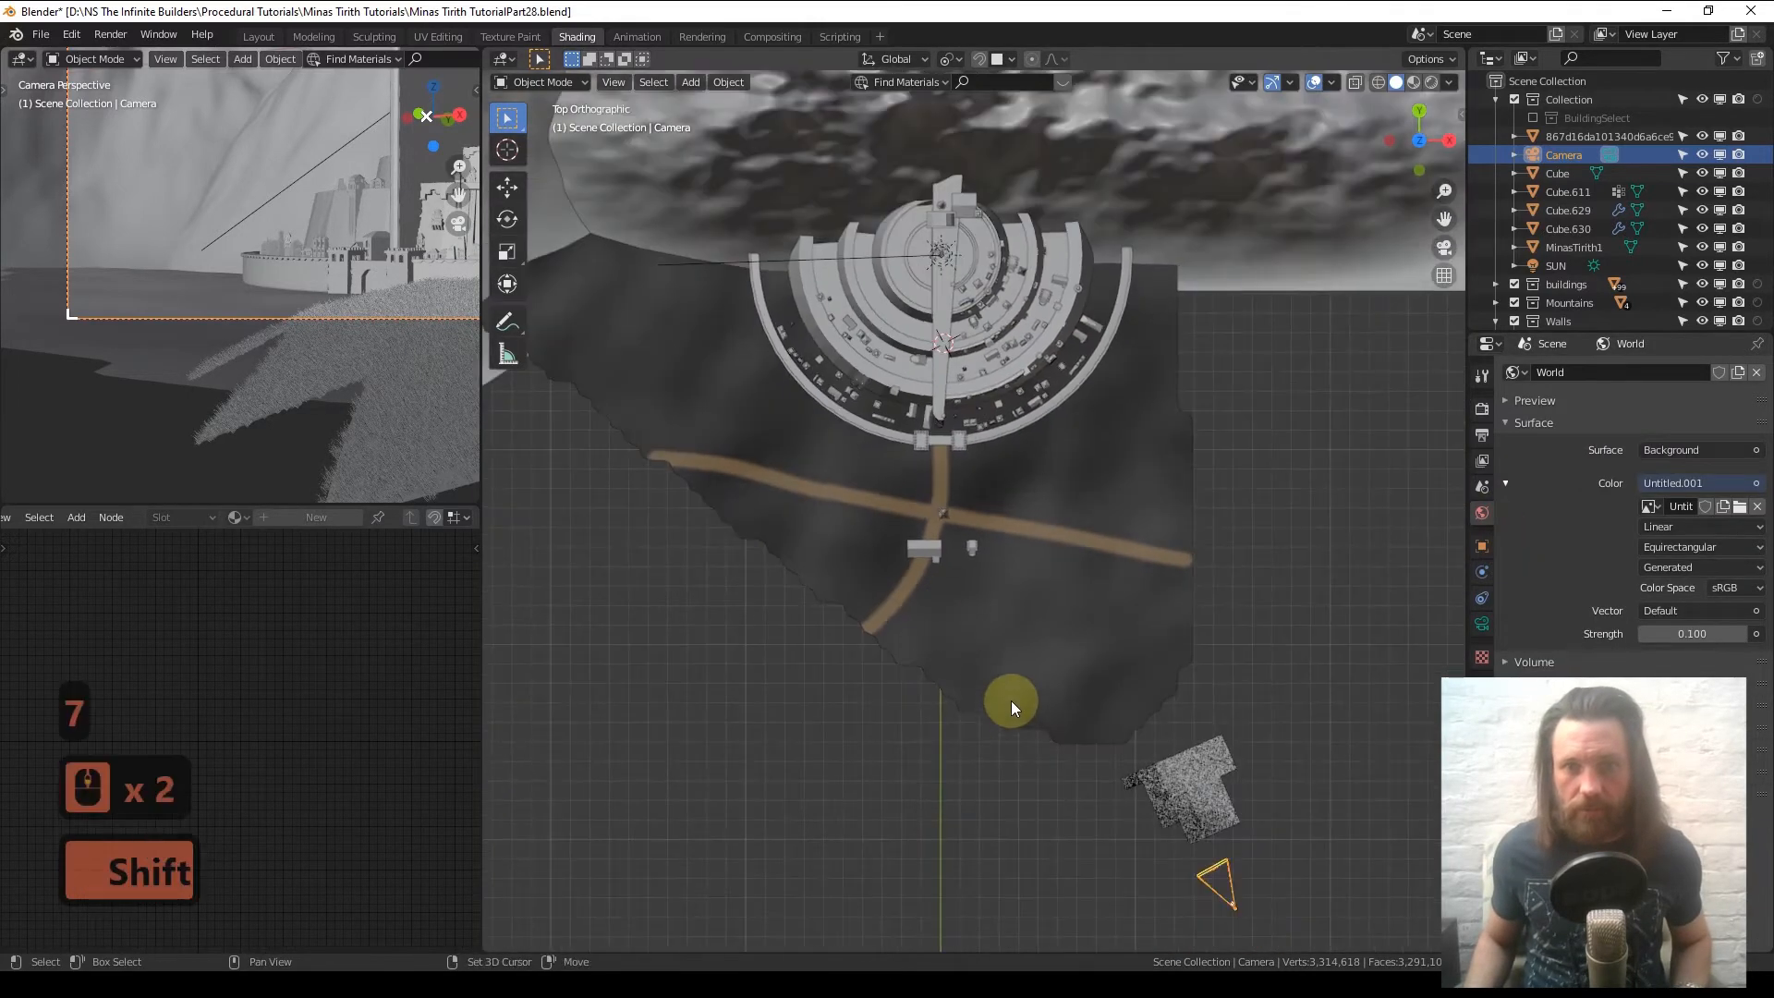
pyautogui.keyDown('shift'); pyautogui.moveTo(1010, 702); pyautogui.dragTo(928, 501, button='middle'); pyautogui.keyUp('shift')
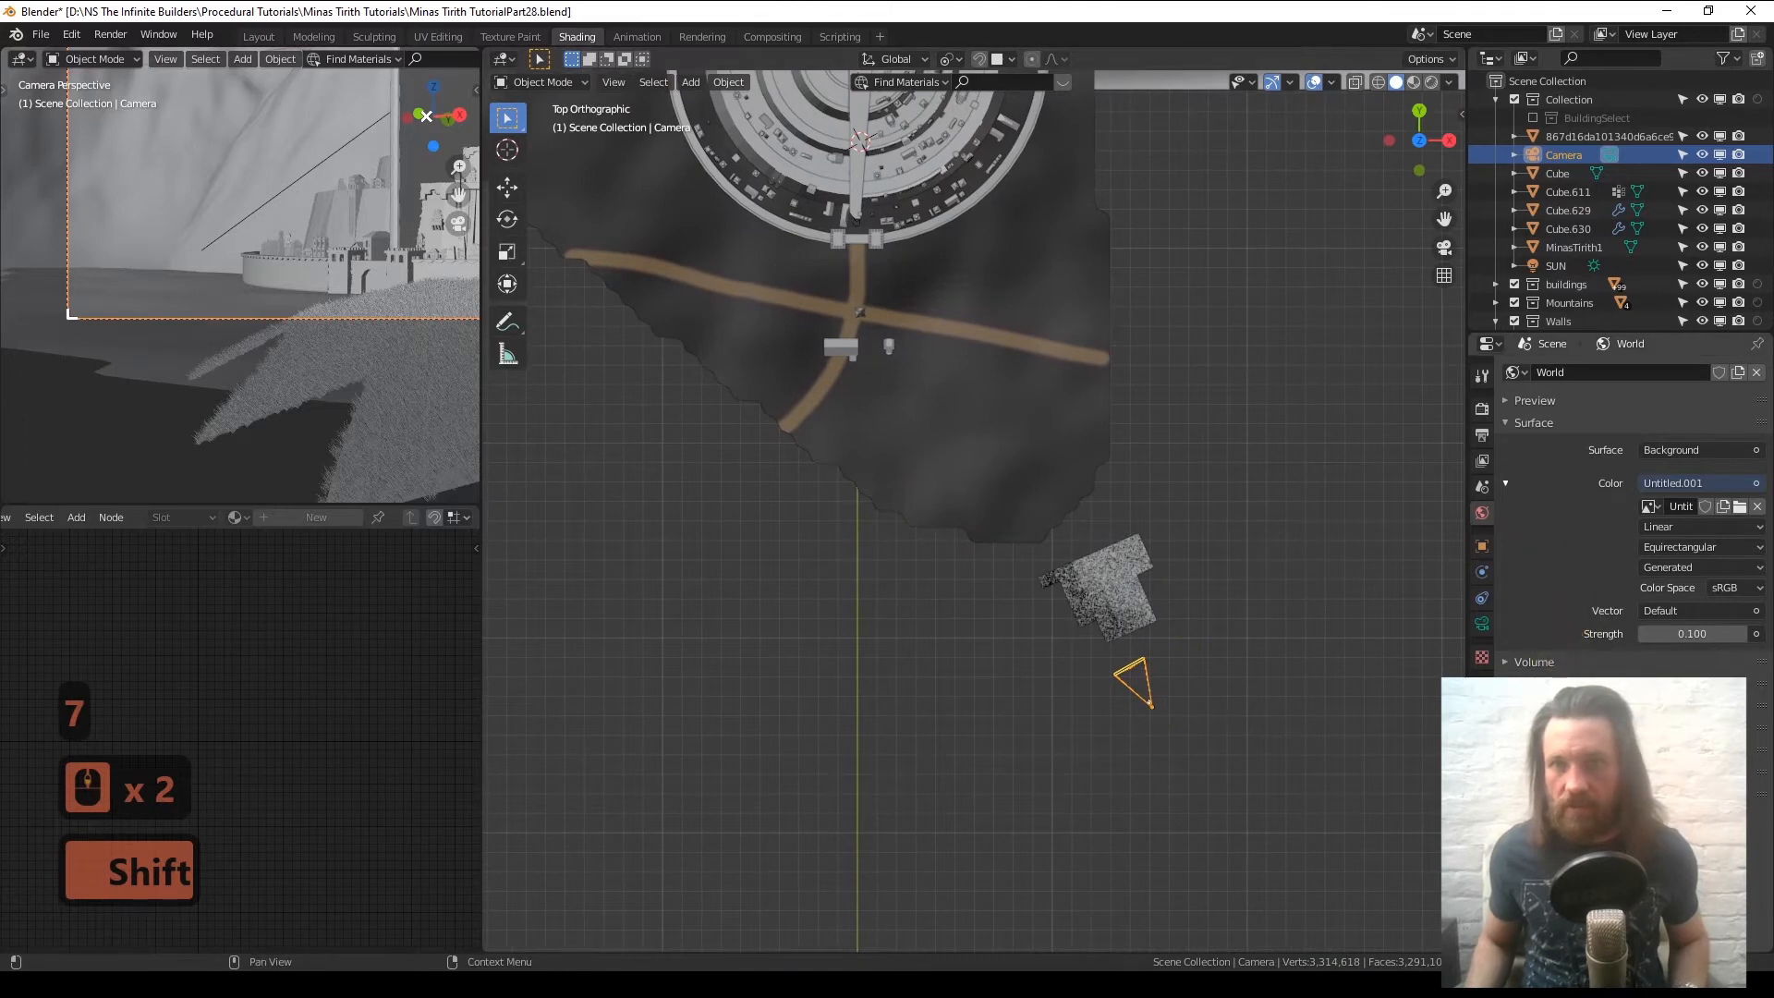
pyautogui.click(1550, 706)
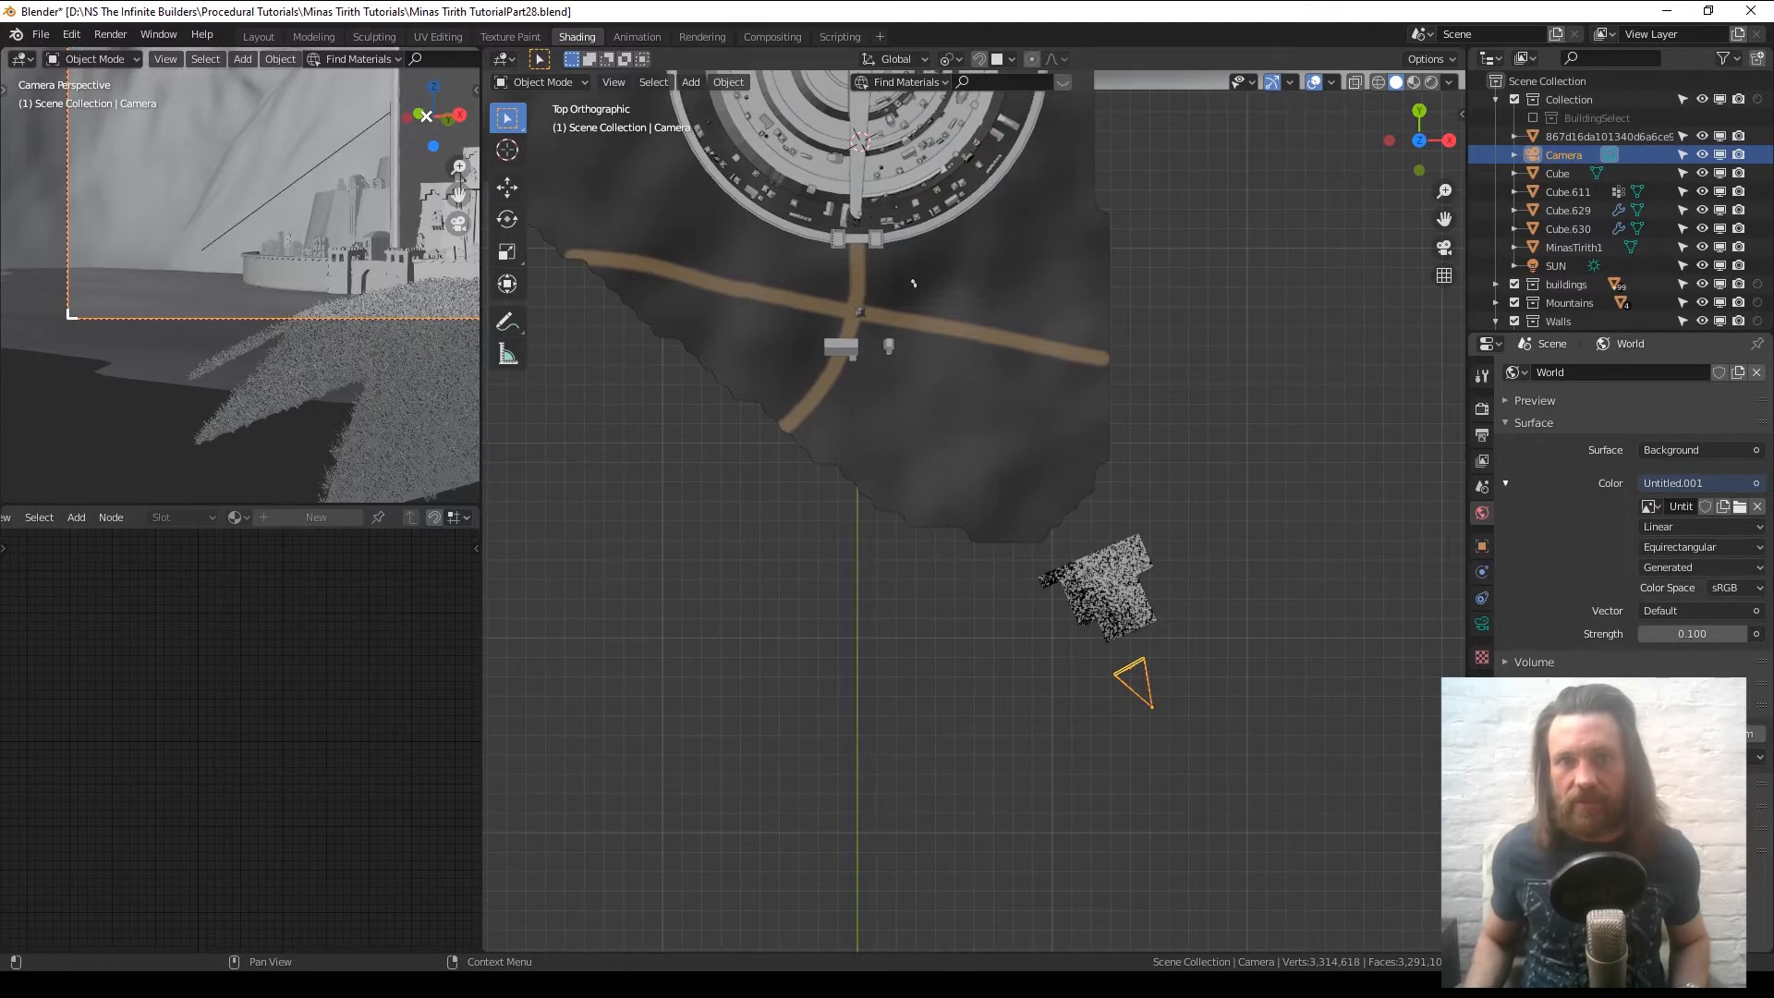
# - Adjust the world's mist range to run from in front of the city into the mountains, using X-ray to see its line
pyautogui.keyDown('shift'); pyautogui.moveTo(879, 186); pyautogui.dragTo(955, 636, button='middle'); pyautogui.keyUp('shift')
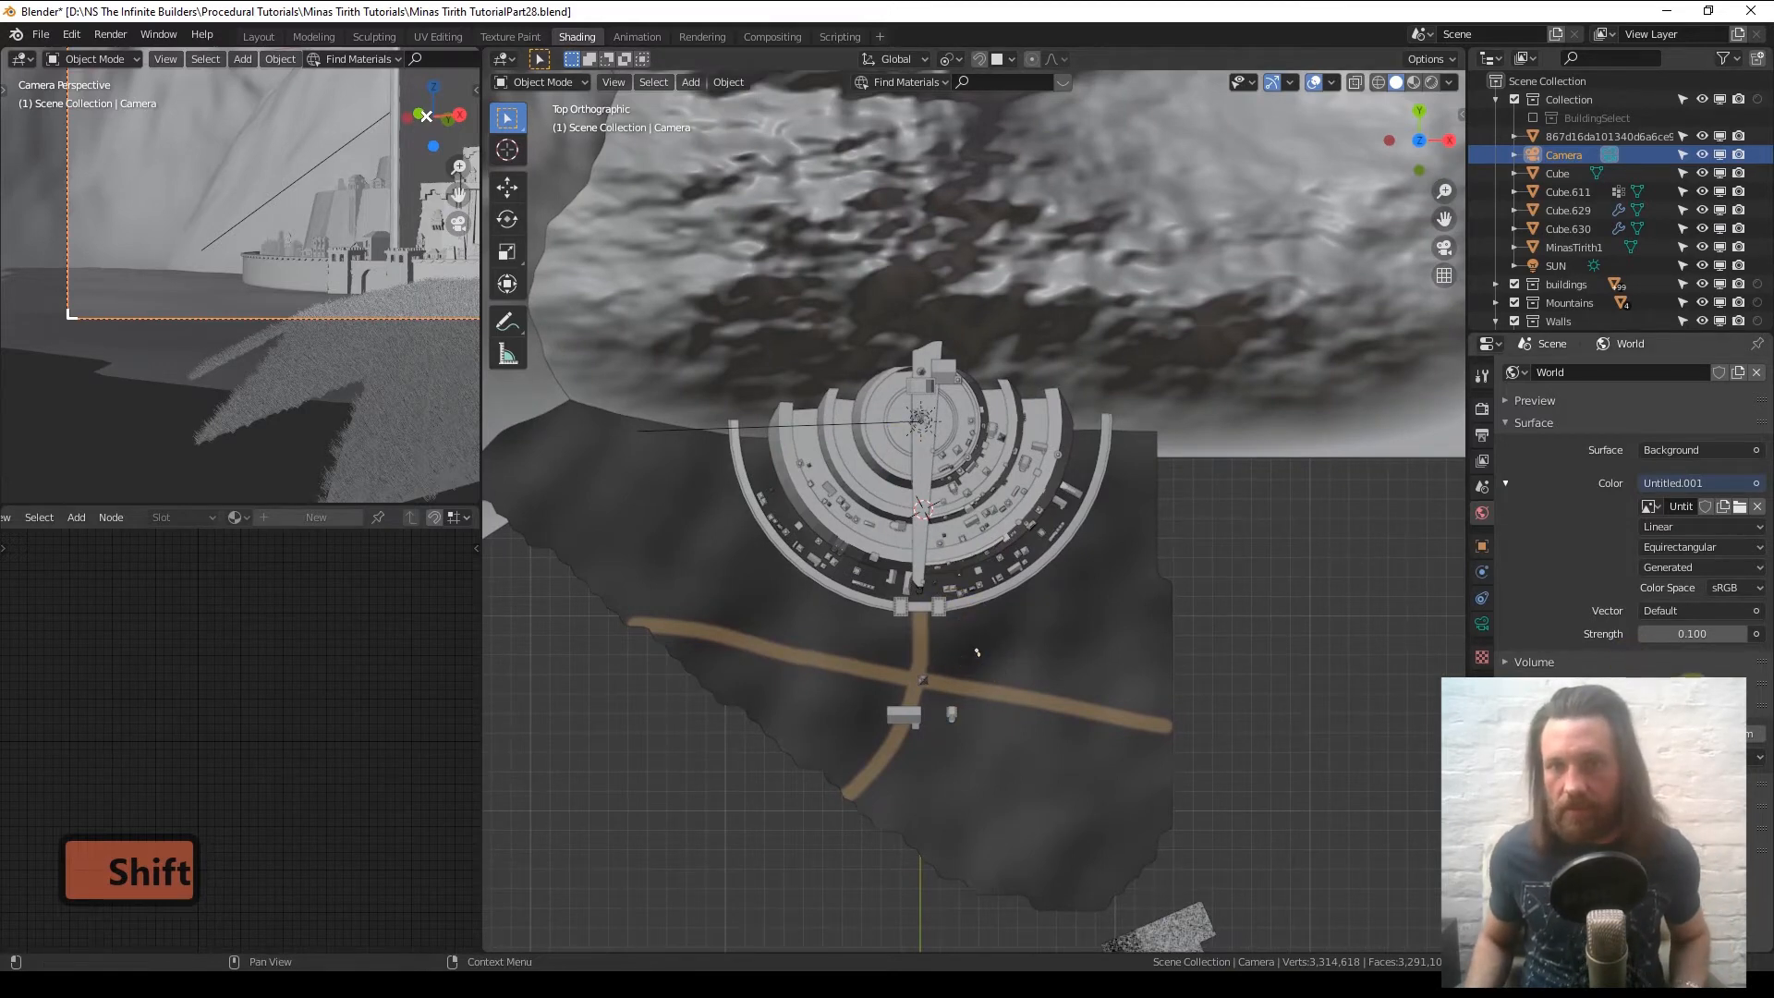
pyautogui.scroll(-2, 917, 514)
pyautogui.scroll(-1, 942, 396)
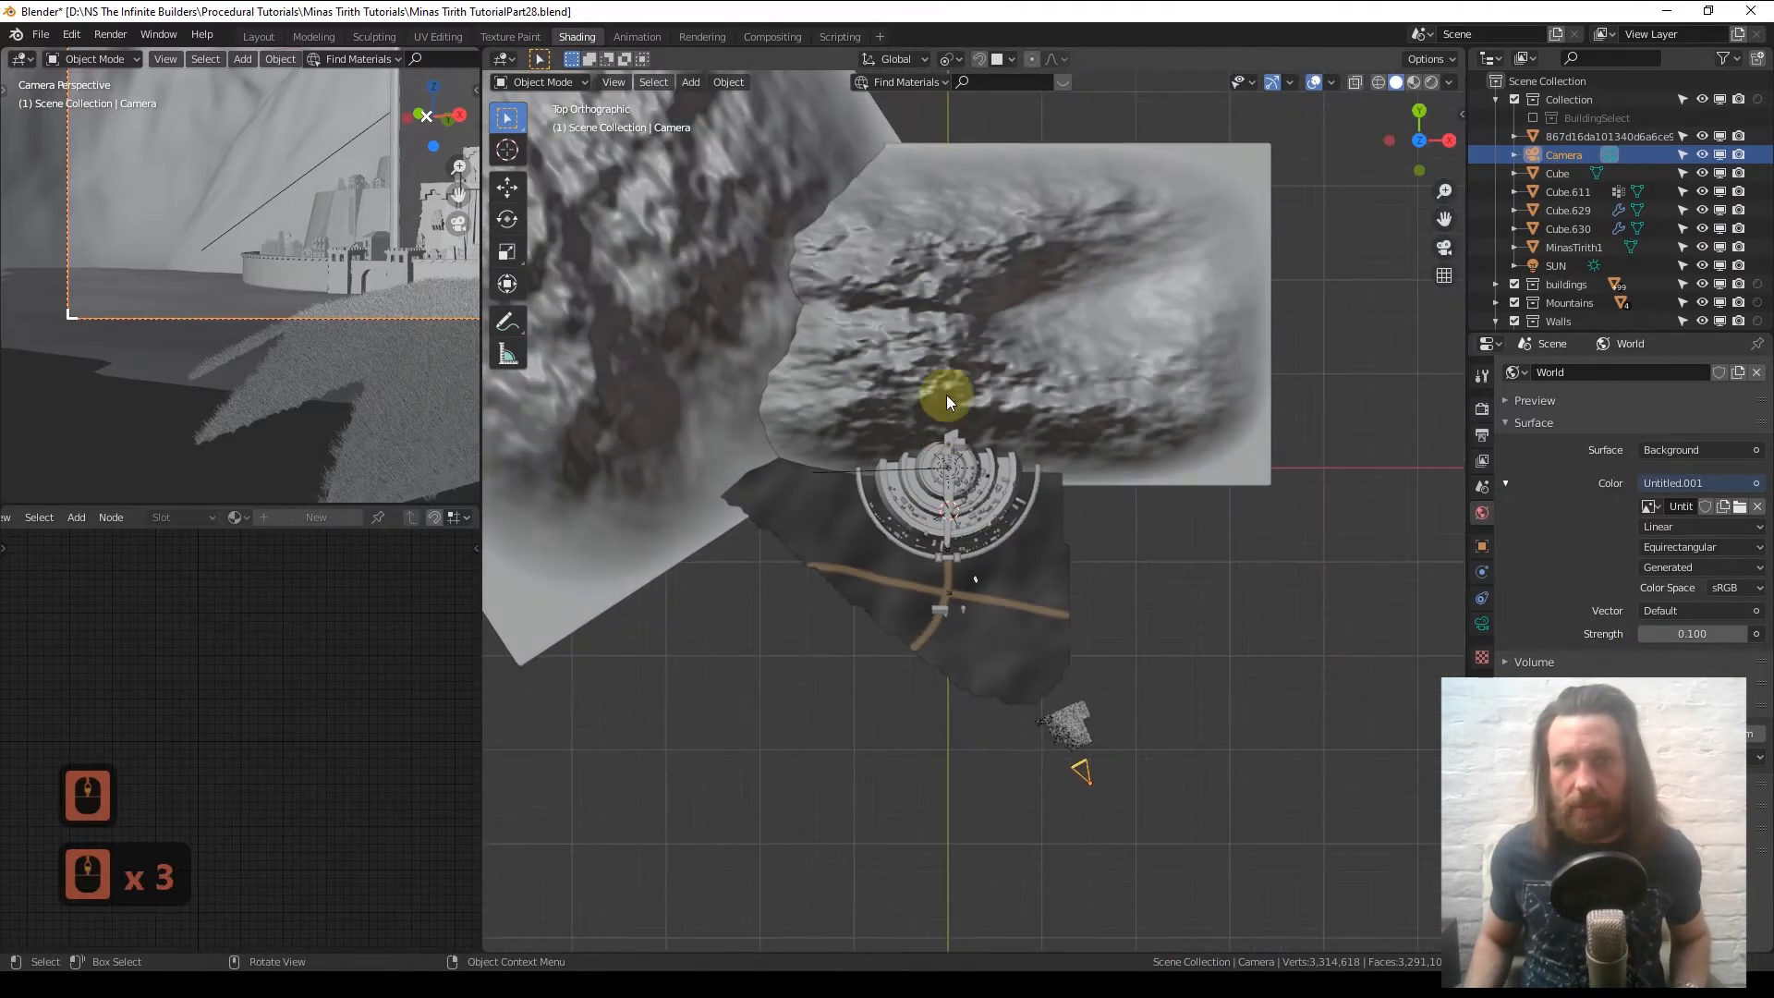
pyautogui.keyDown('shift'); pyautogui.moveTo(1028, 569); pyautogui.dragTo(1030, 577, button='middle'); pyautogui.keyUp('shift')
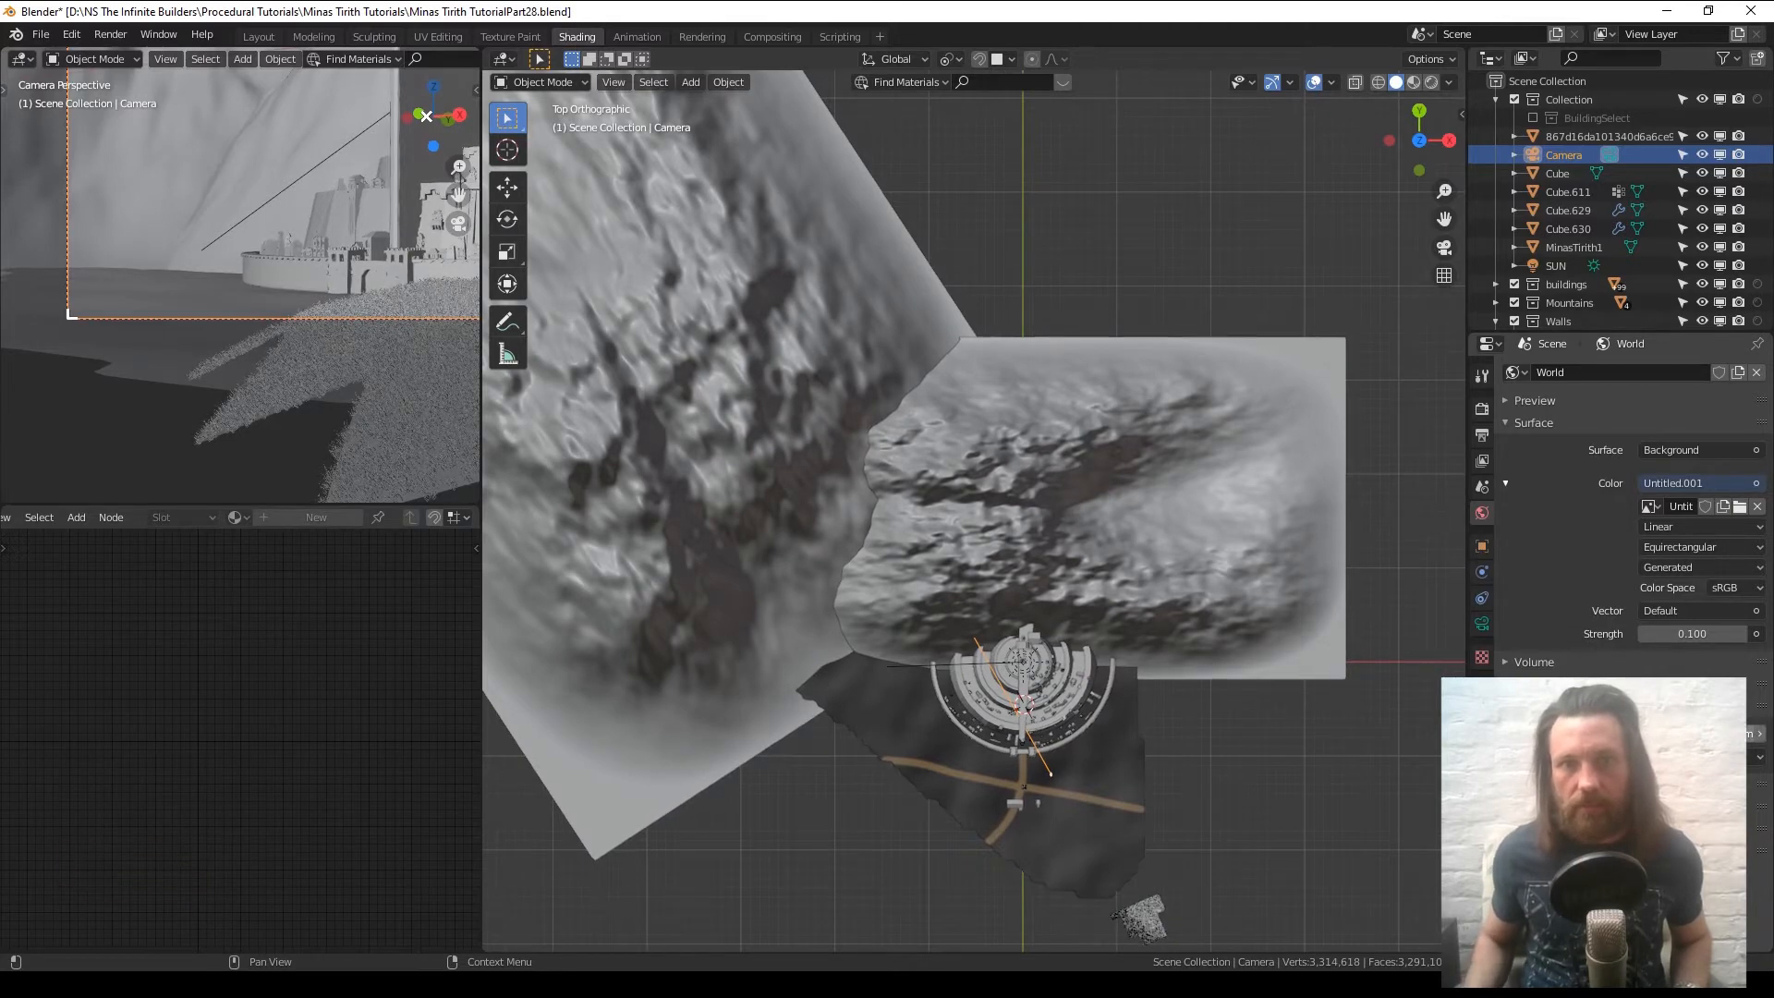
pyautogui.scroll(-3, 634, 345)
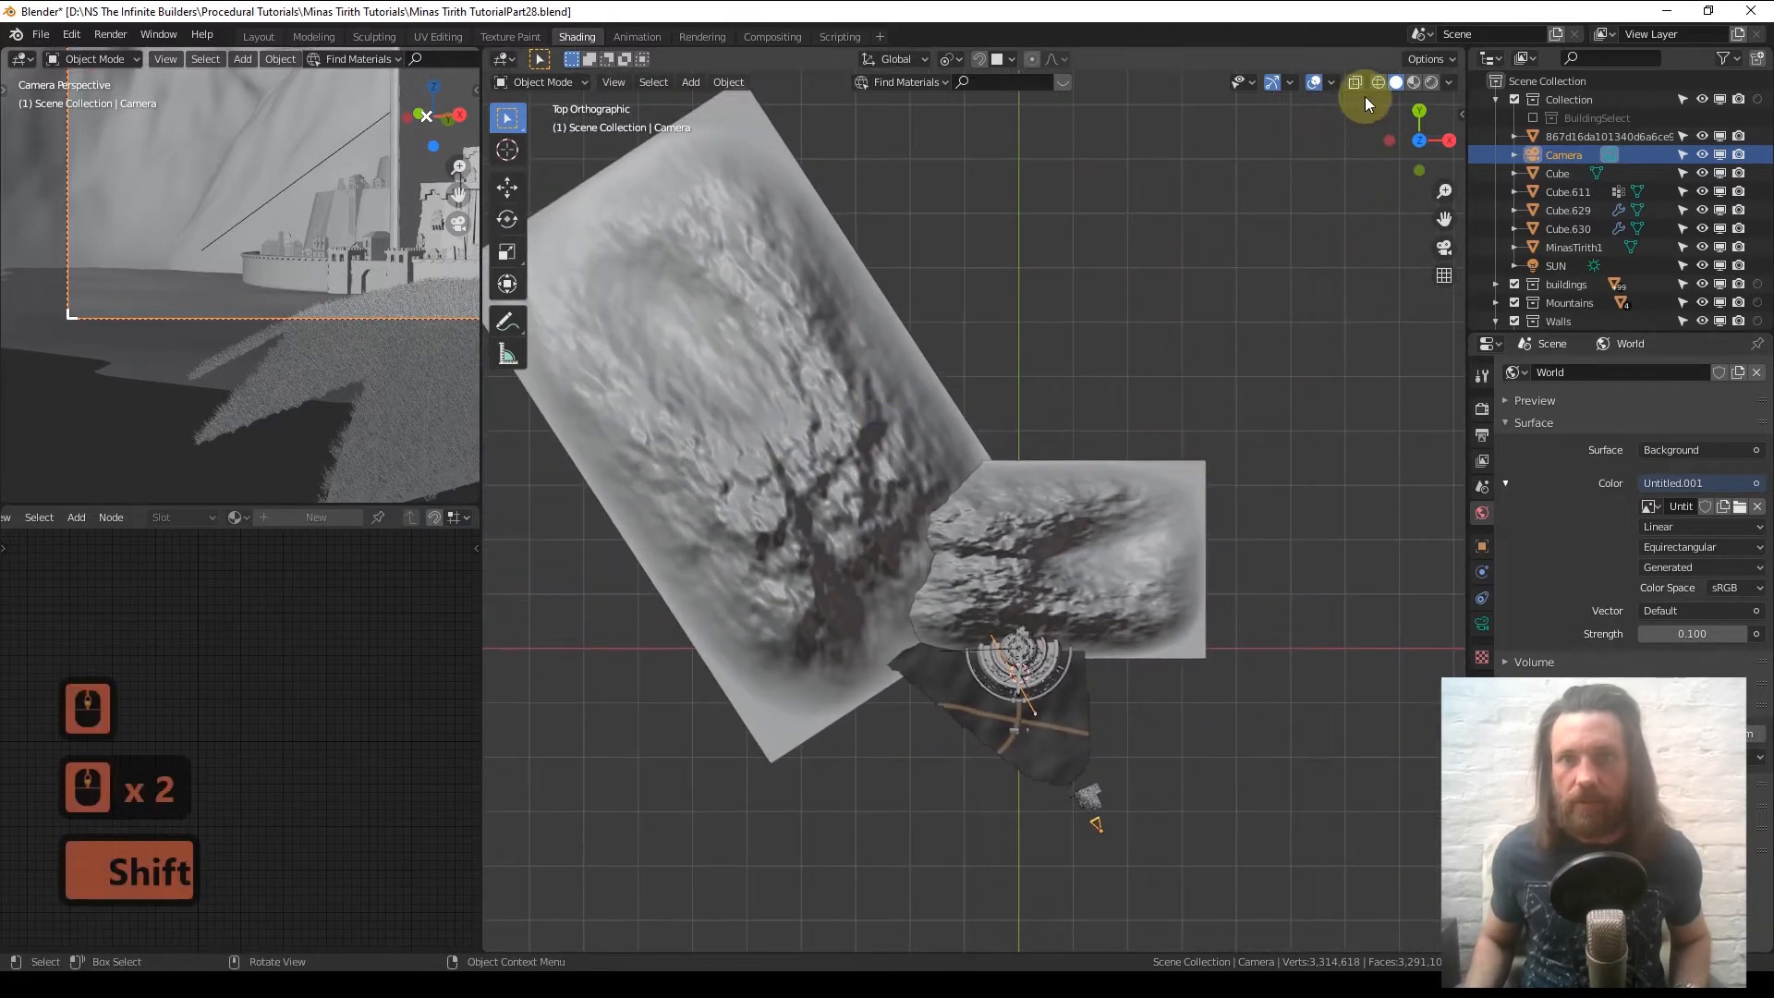
pyautogui.click(1355, 82)
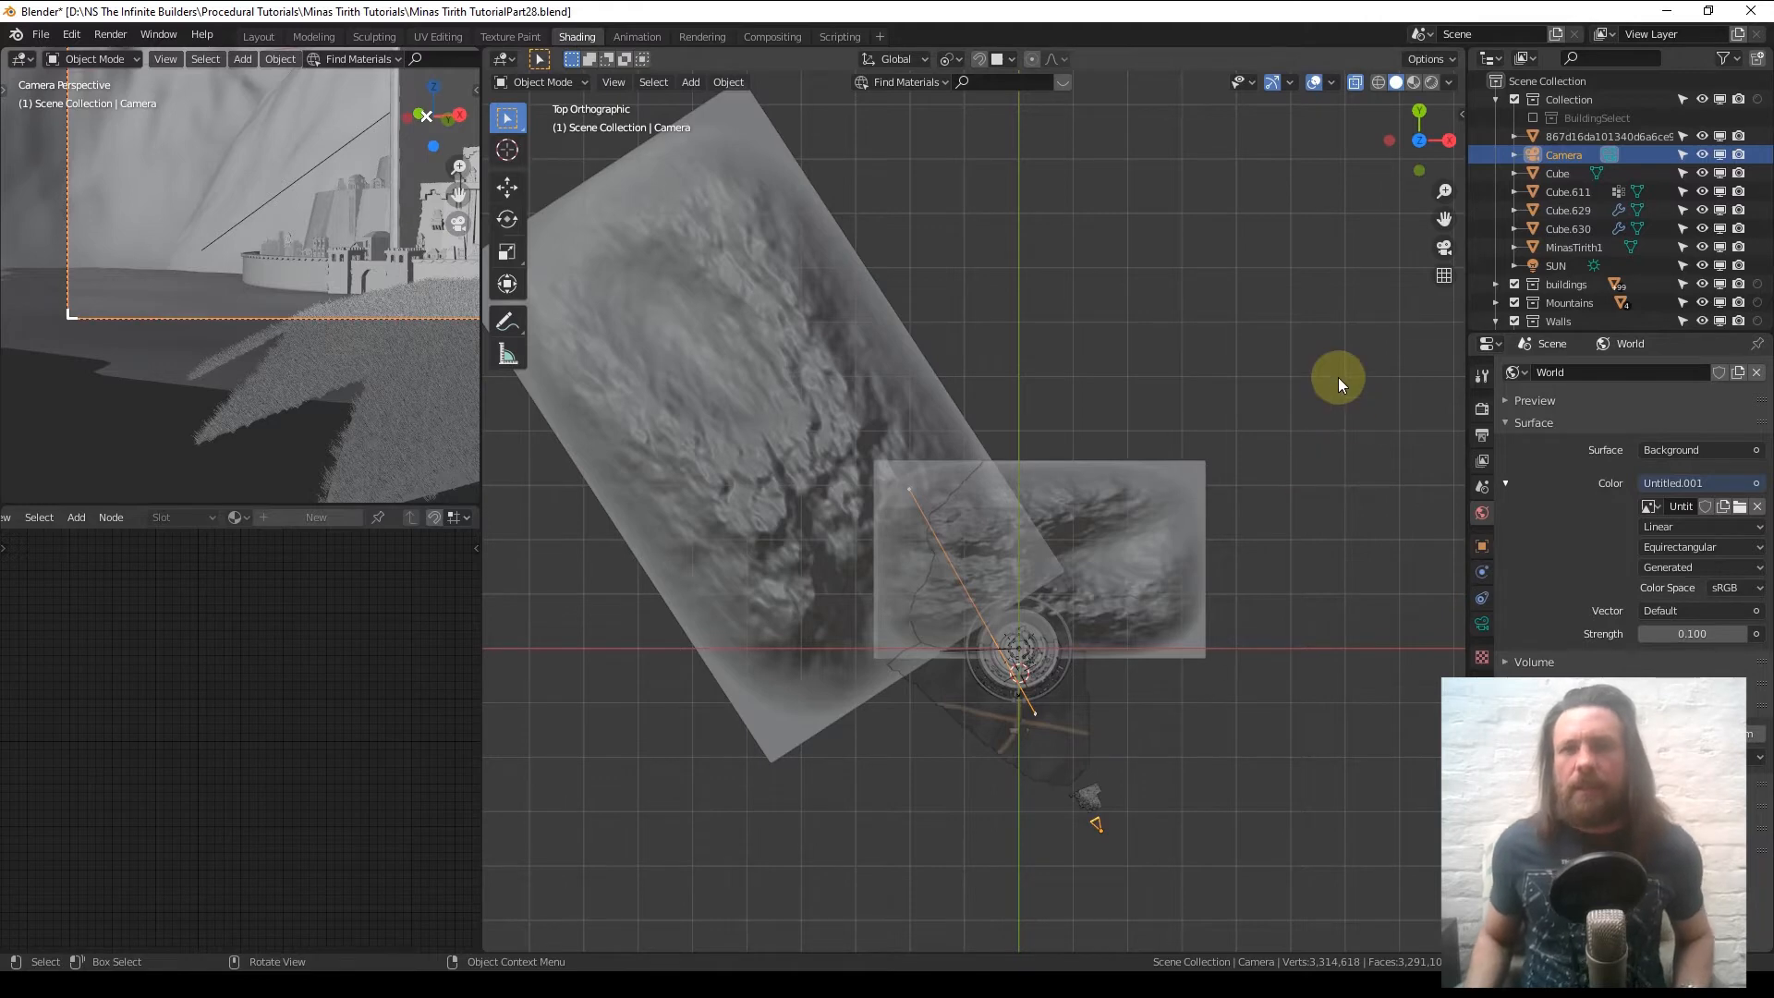
# - Switch to the Compositing workspace and move the Render Layers and Composite nodes far apart to make room between them
pyautogui.click(753, 37)
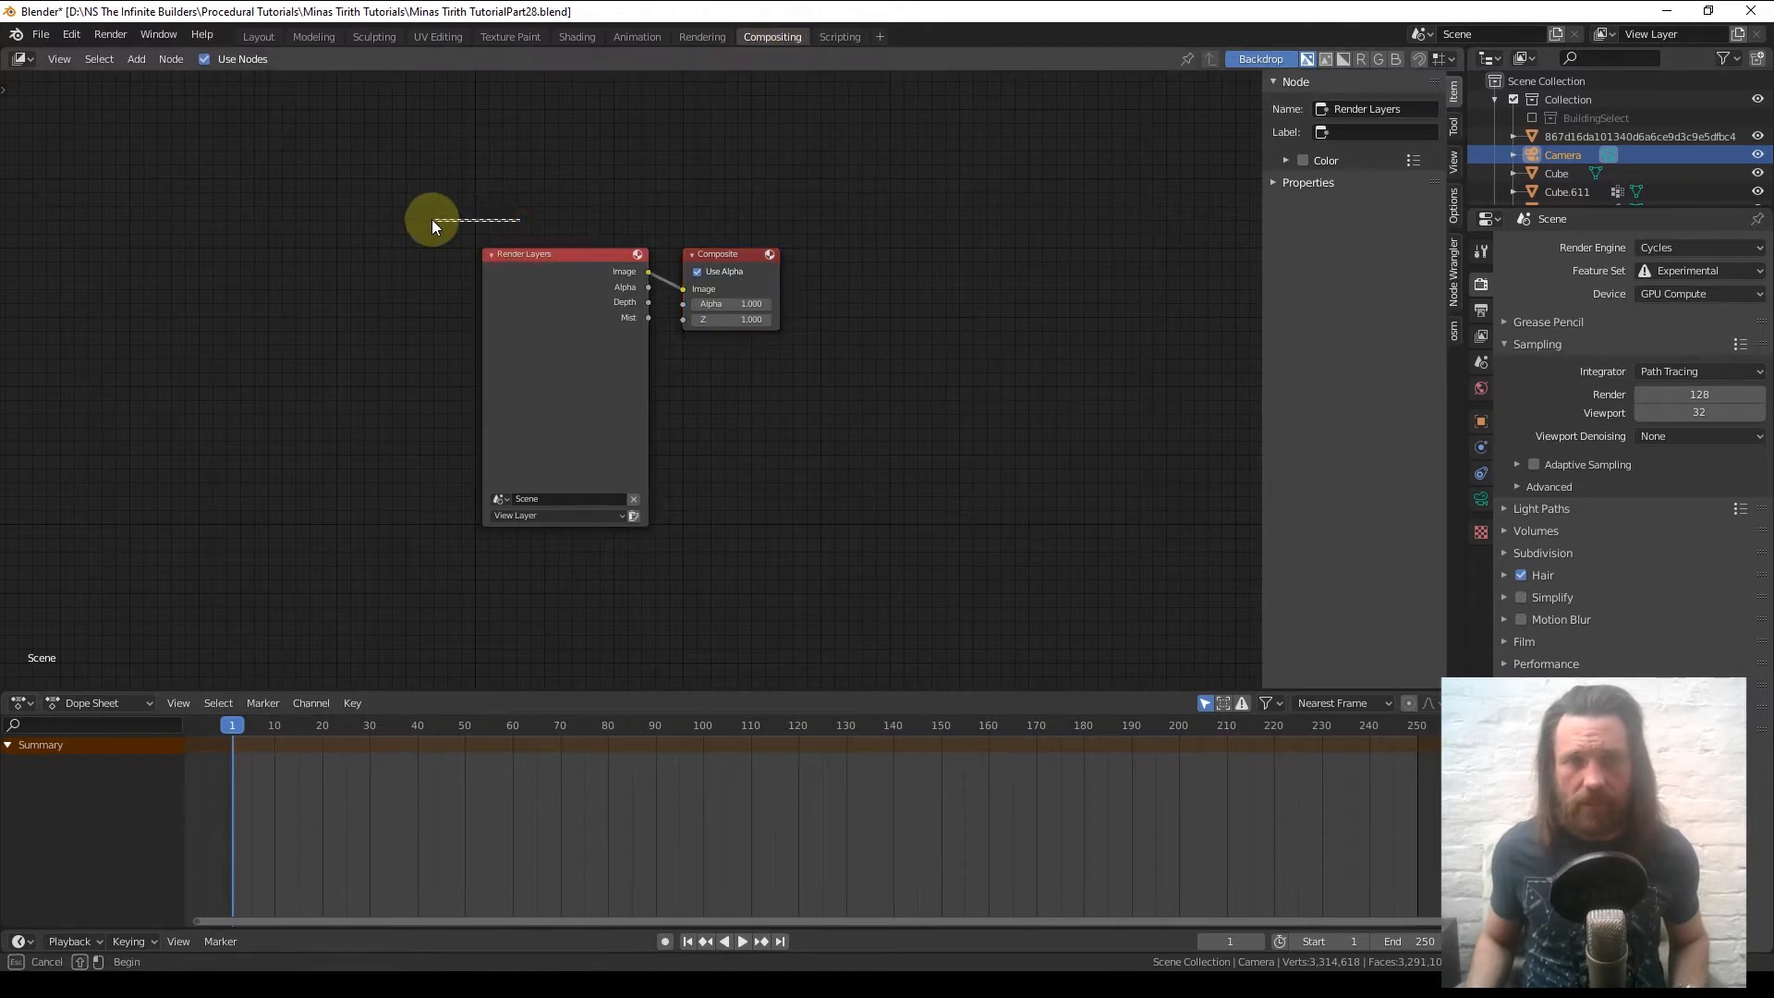
pyautogui.moveTo(567, 336); pyautogui.dragTo(204, 315)
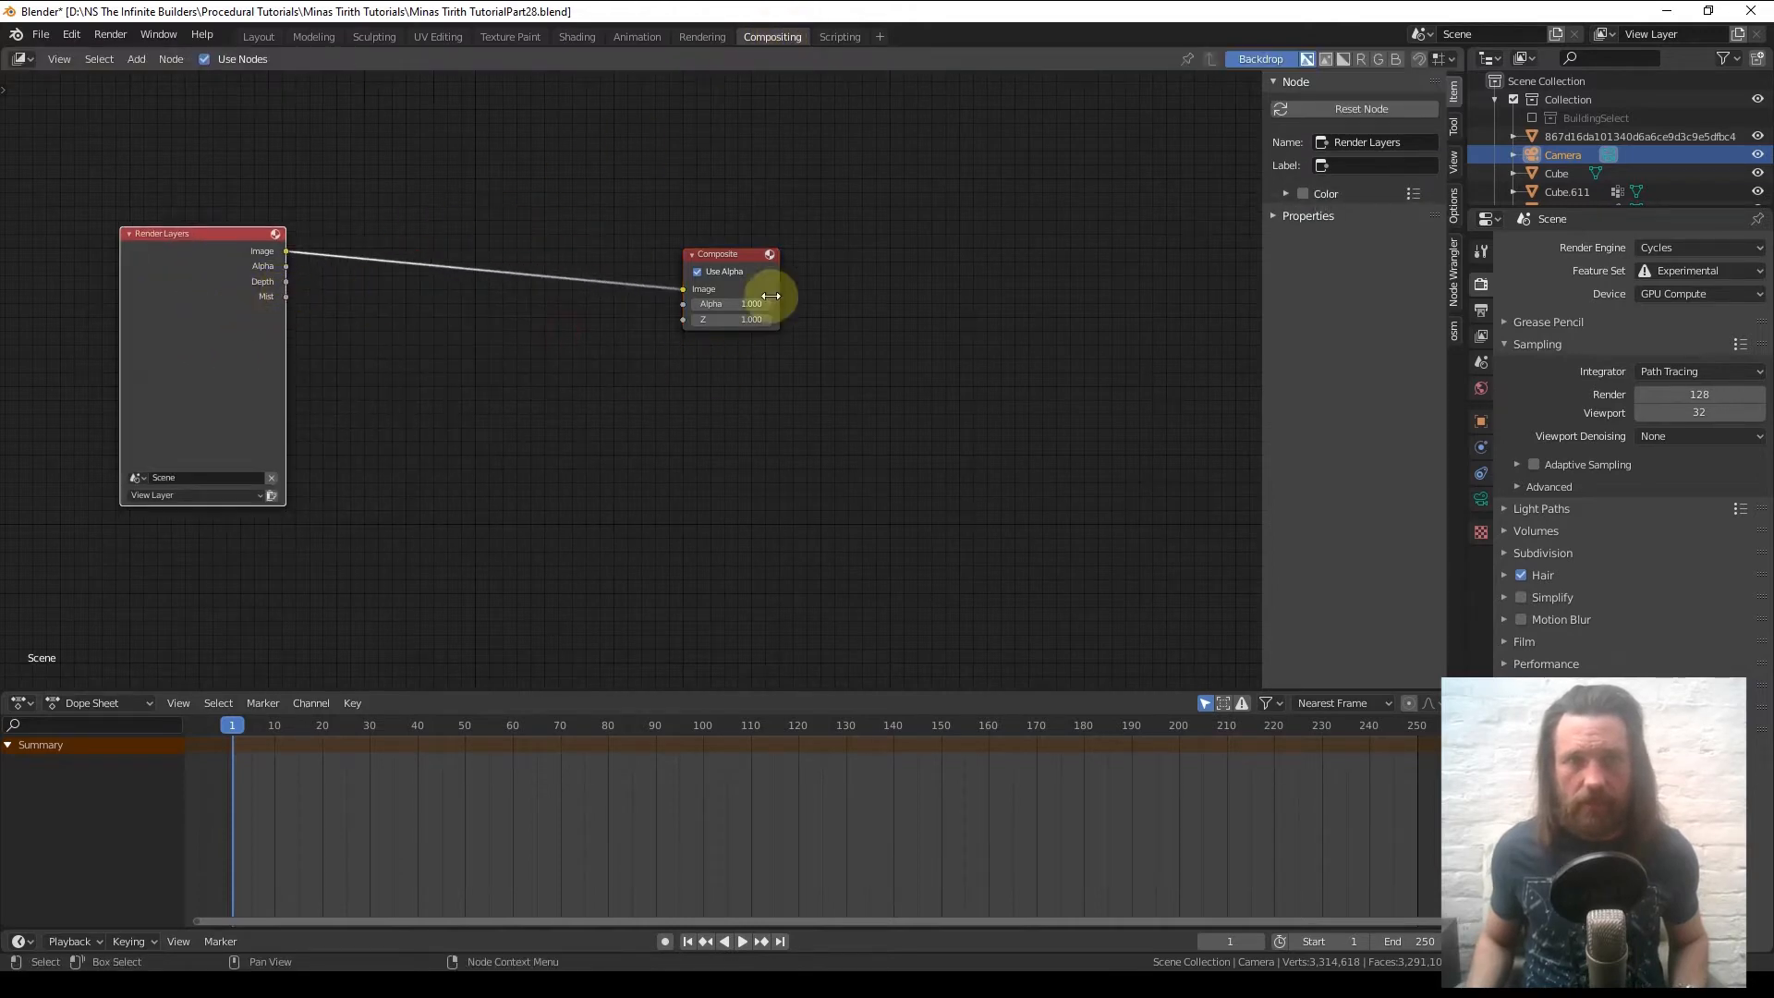
pyautogui.moveTo(716, 255); pyautogui.dragTo(1031, 224)
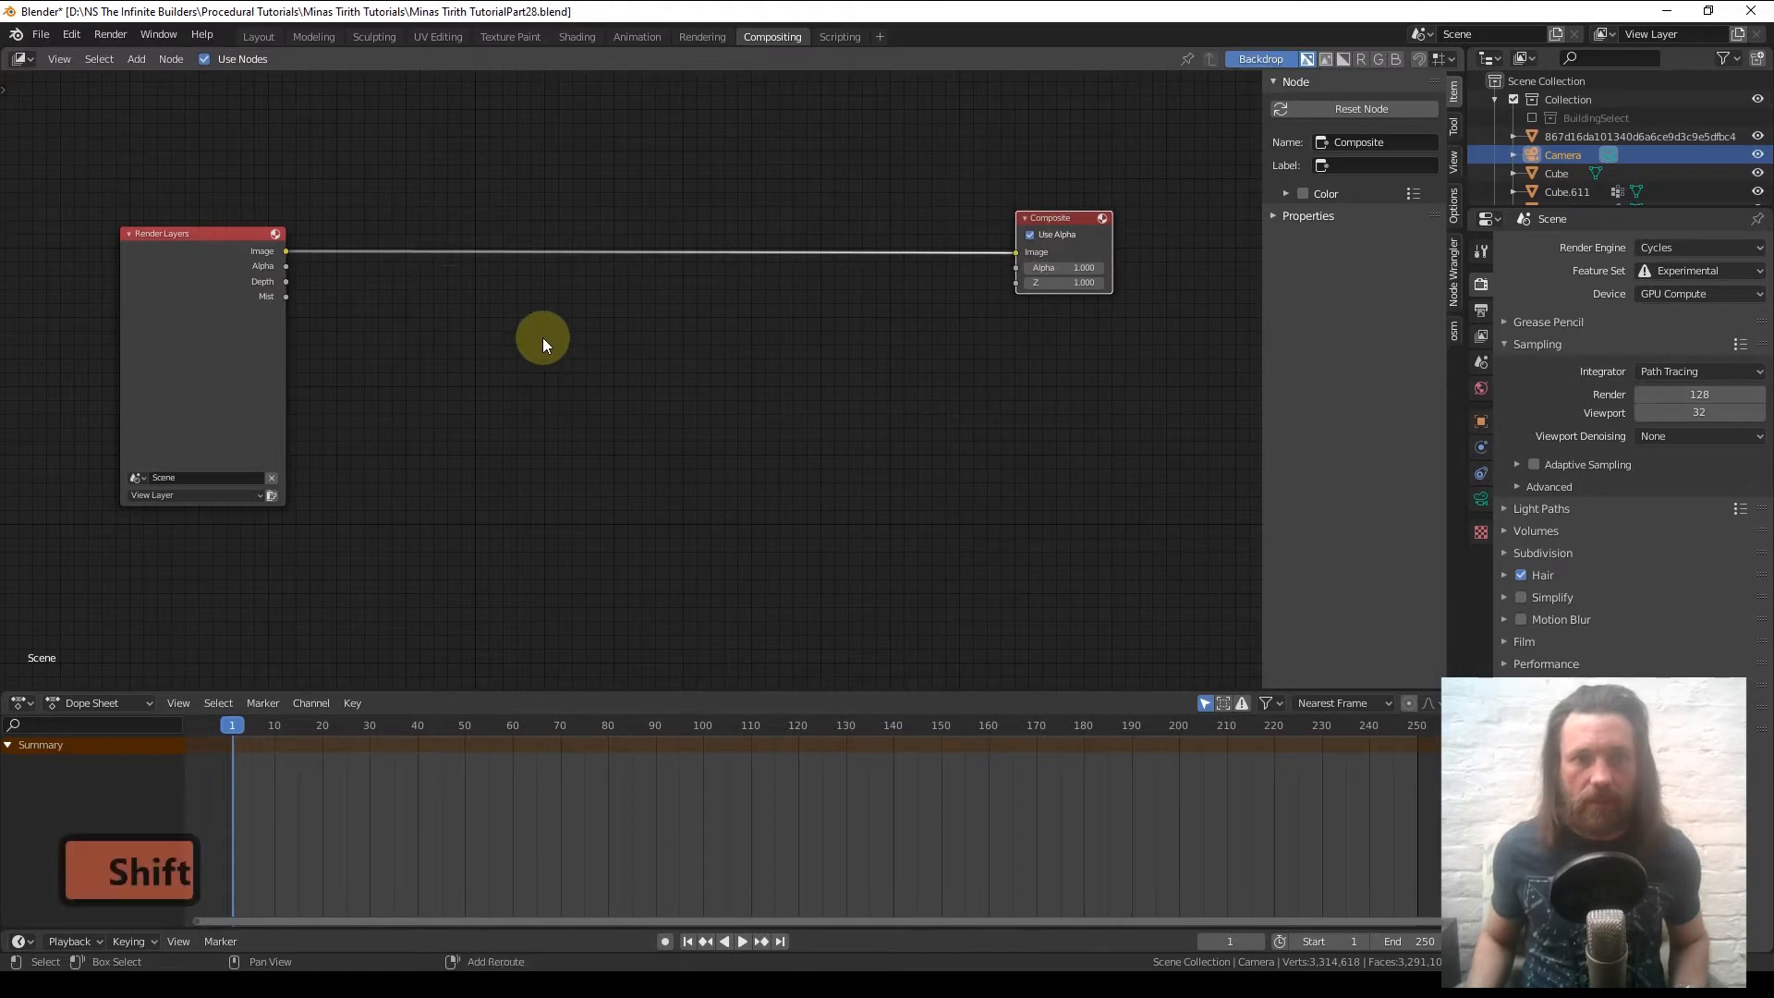
# - Add a Glare filter node below the link, near the Composite node
pyautogui.hotkey('shift', 'a')
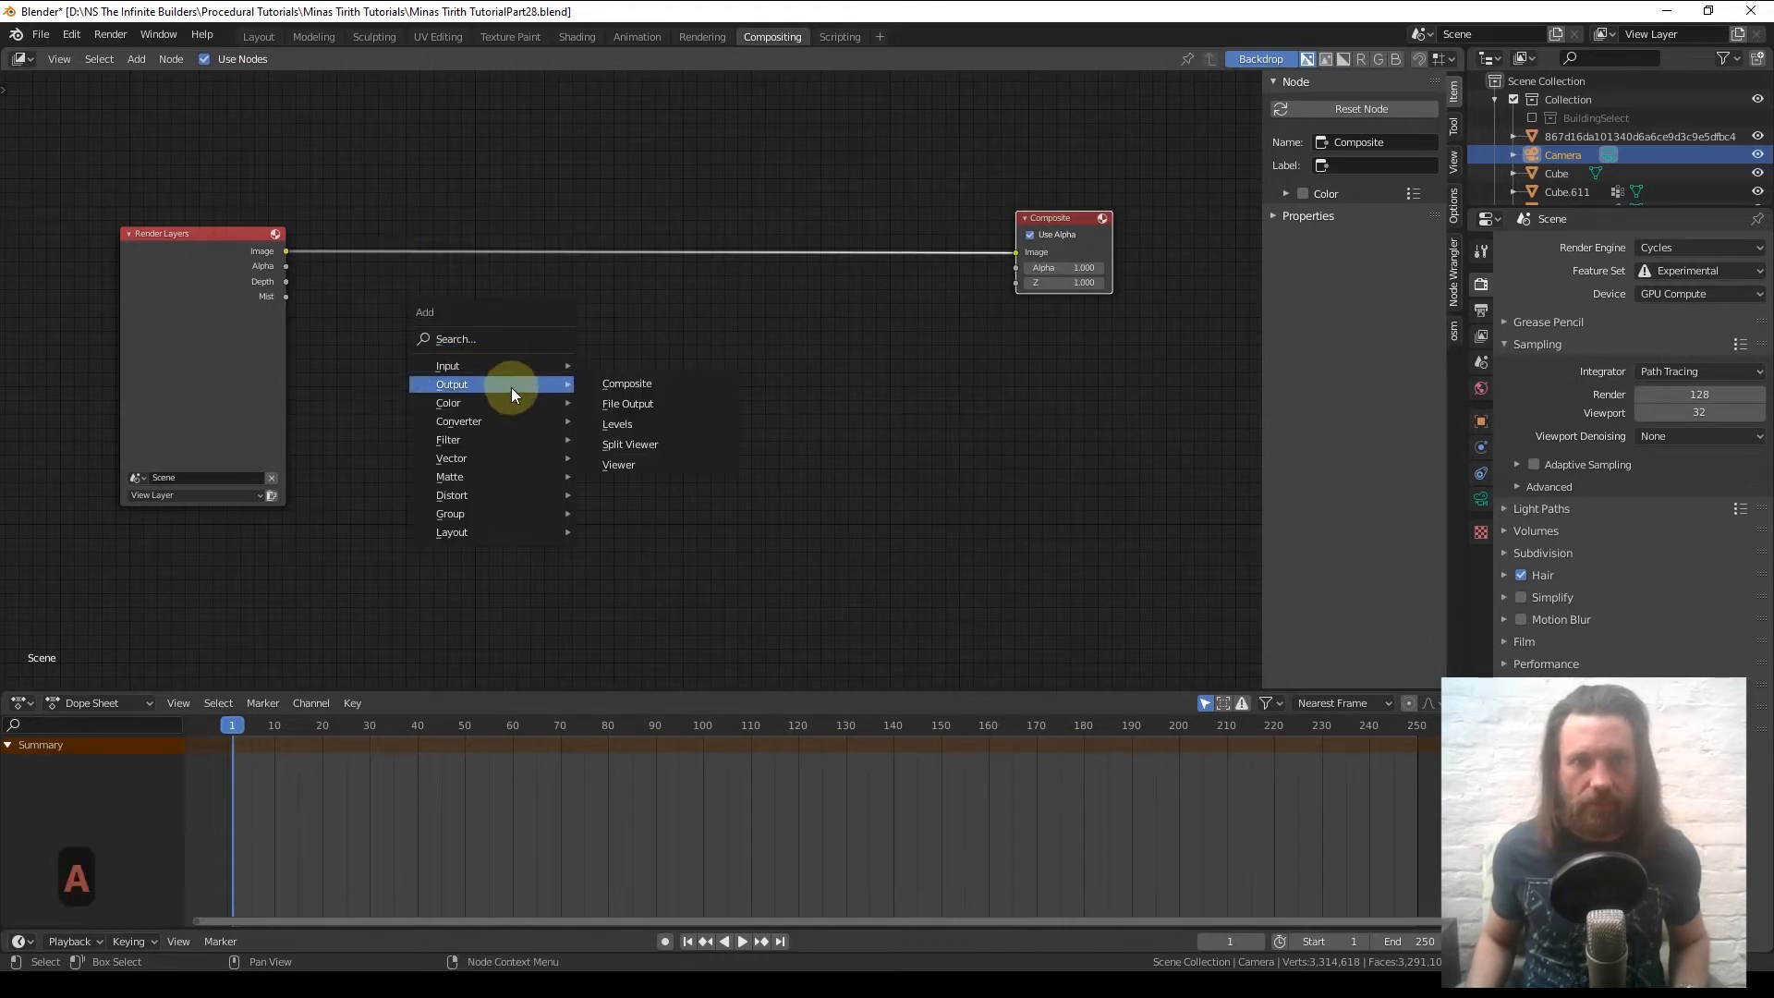
pyautogui.moveTo(495, 457)
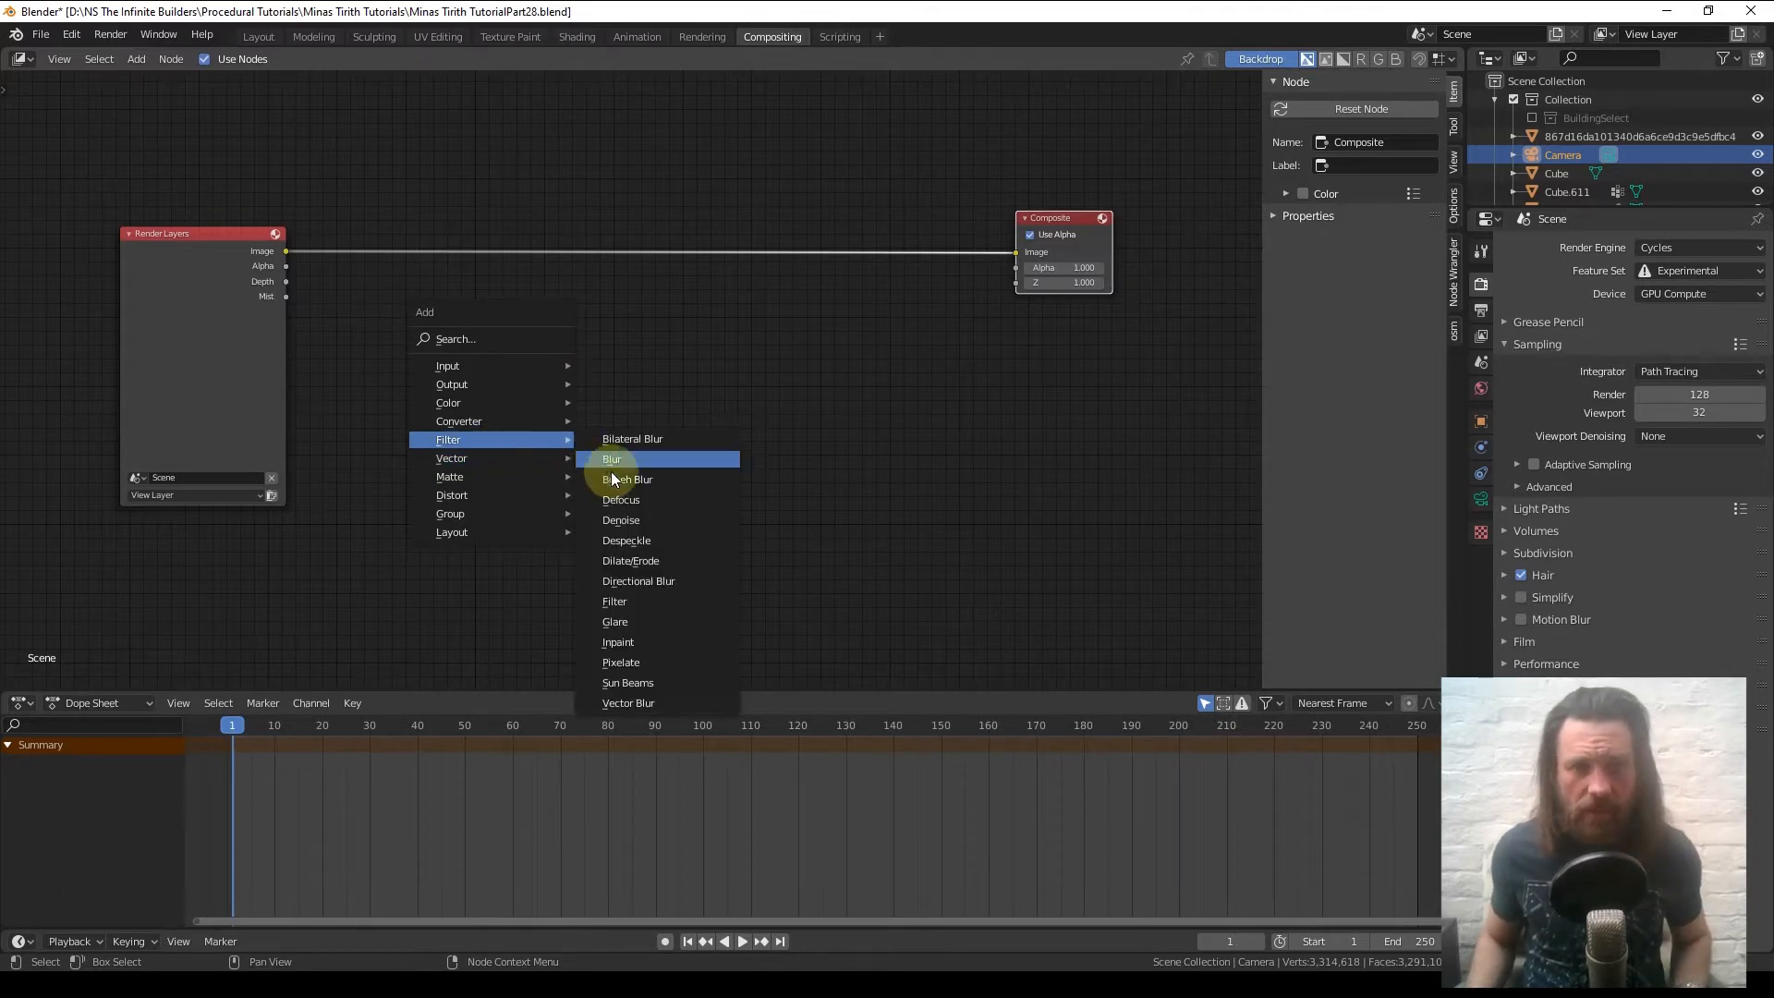
pyautogui.click(652, 622)
pyautogui.click(797, 368)
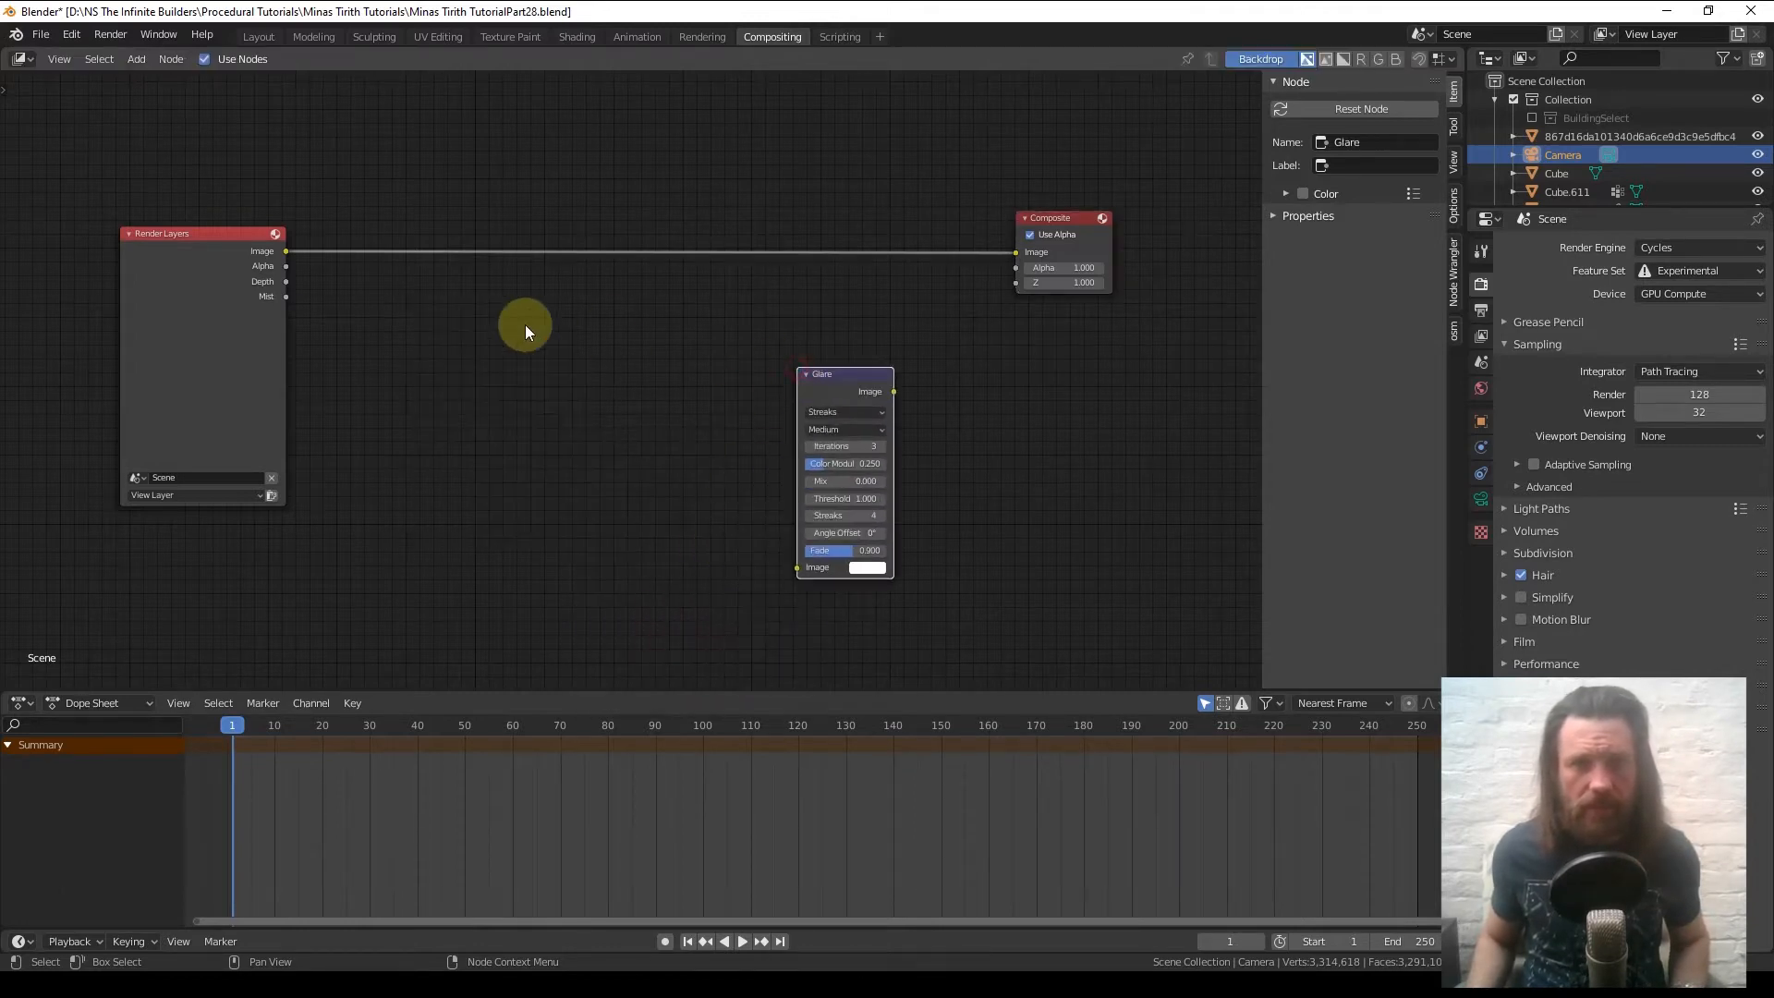
# - Add a ColorRamp converter node beside the Render Layers node
pyautogui.hotkey('shift', 'a')
pyautogui.moveTo(534, 361)
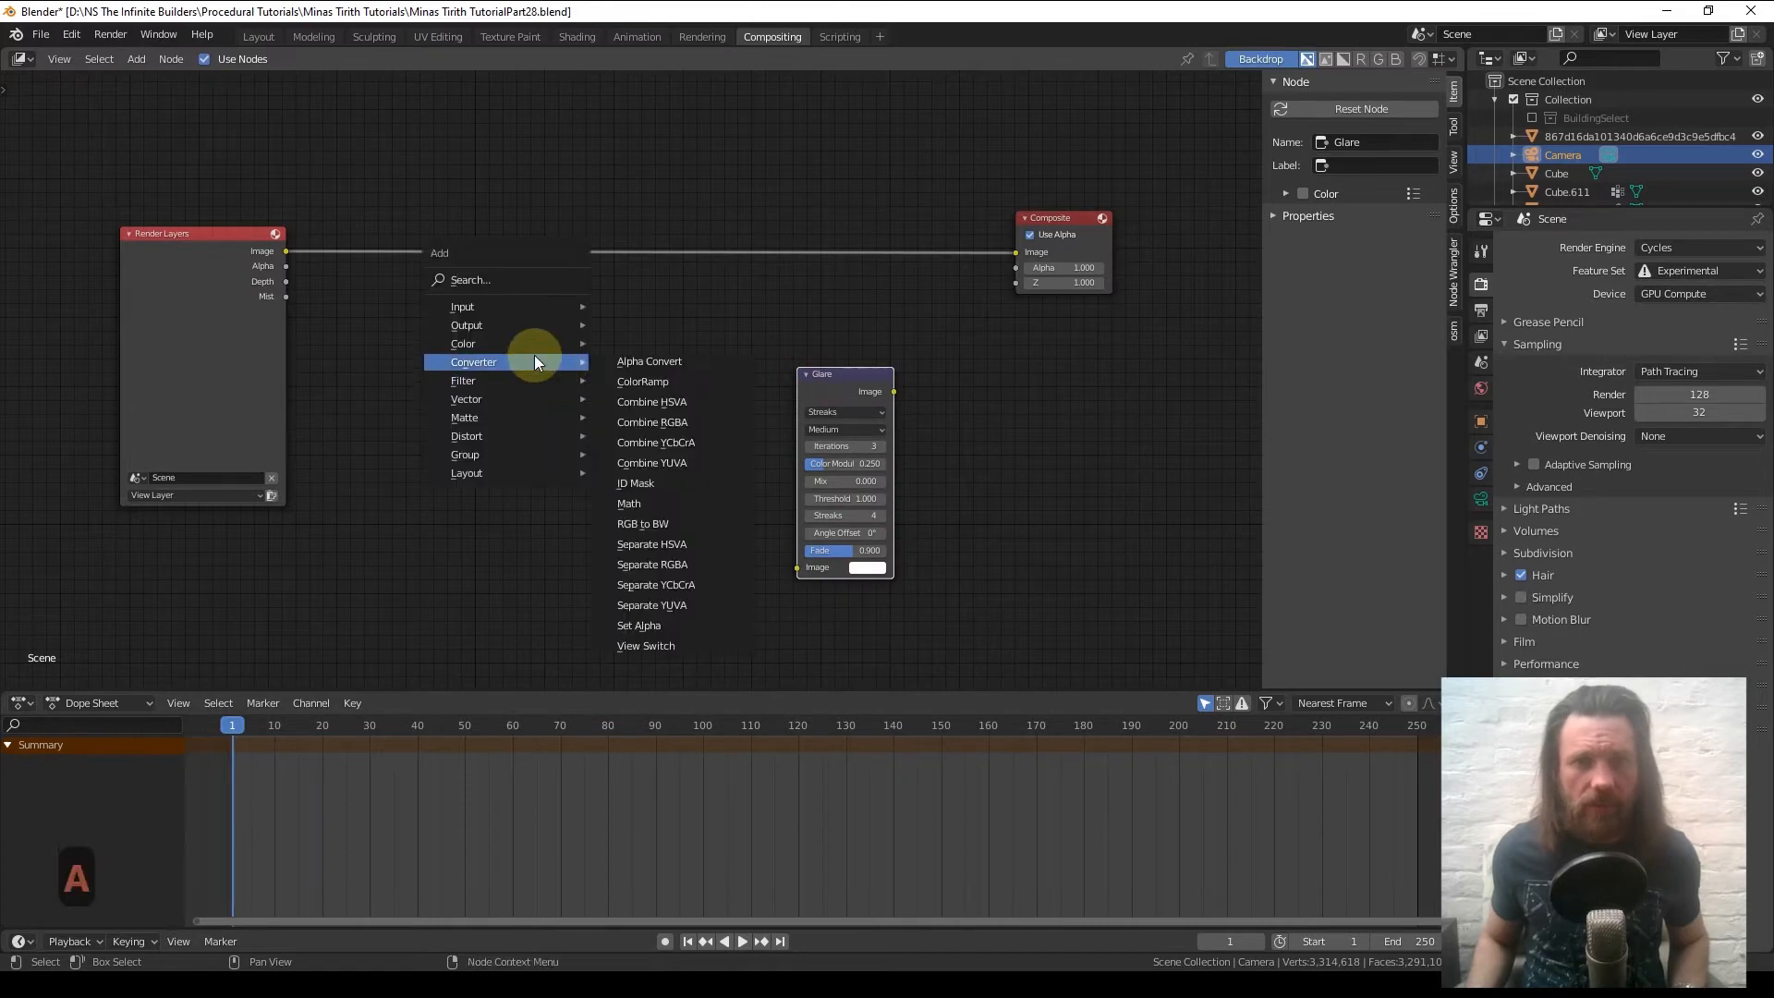
pyautogui.click(657, 383)
pyautogui.click(371, 368)
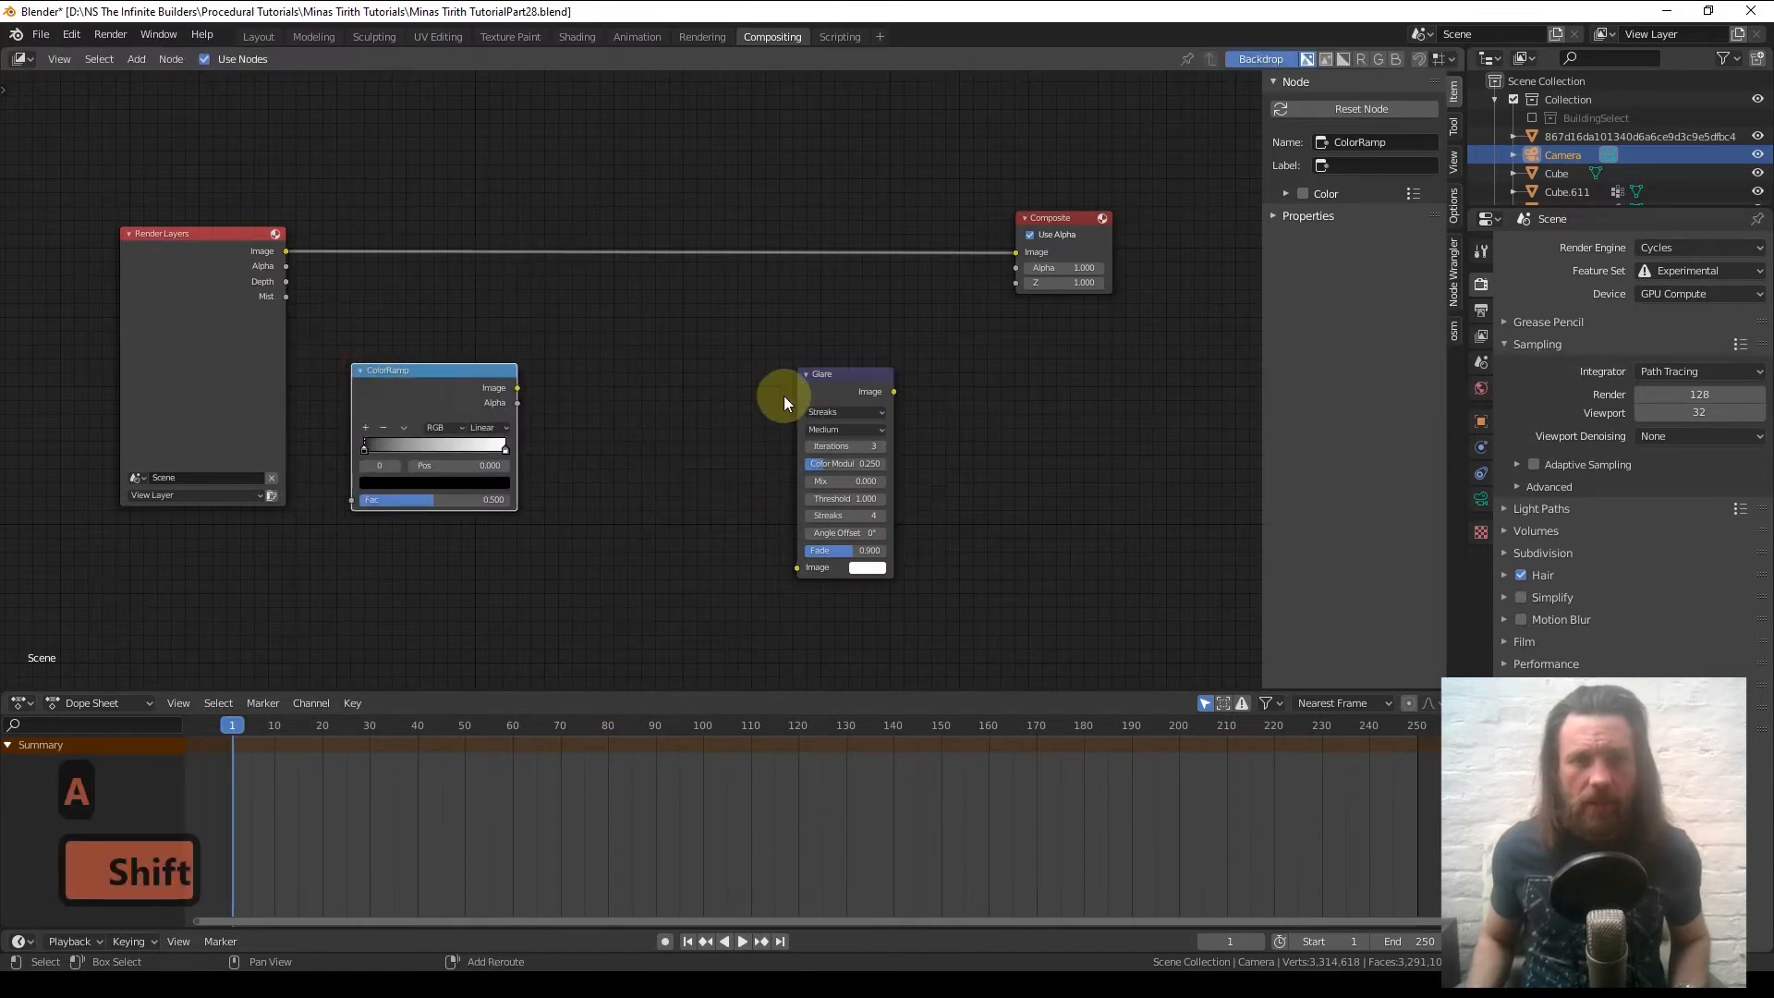
# - Add a Mix color node between the ColorRamp and Glare nodes, and space the nodes out in a row
pyautogui.hotkey('shift', 'a')
pyautogui.moveTo(586, 356)
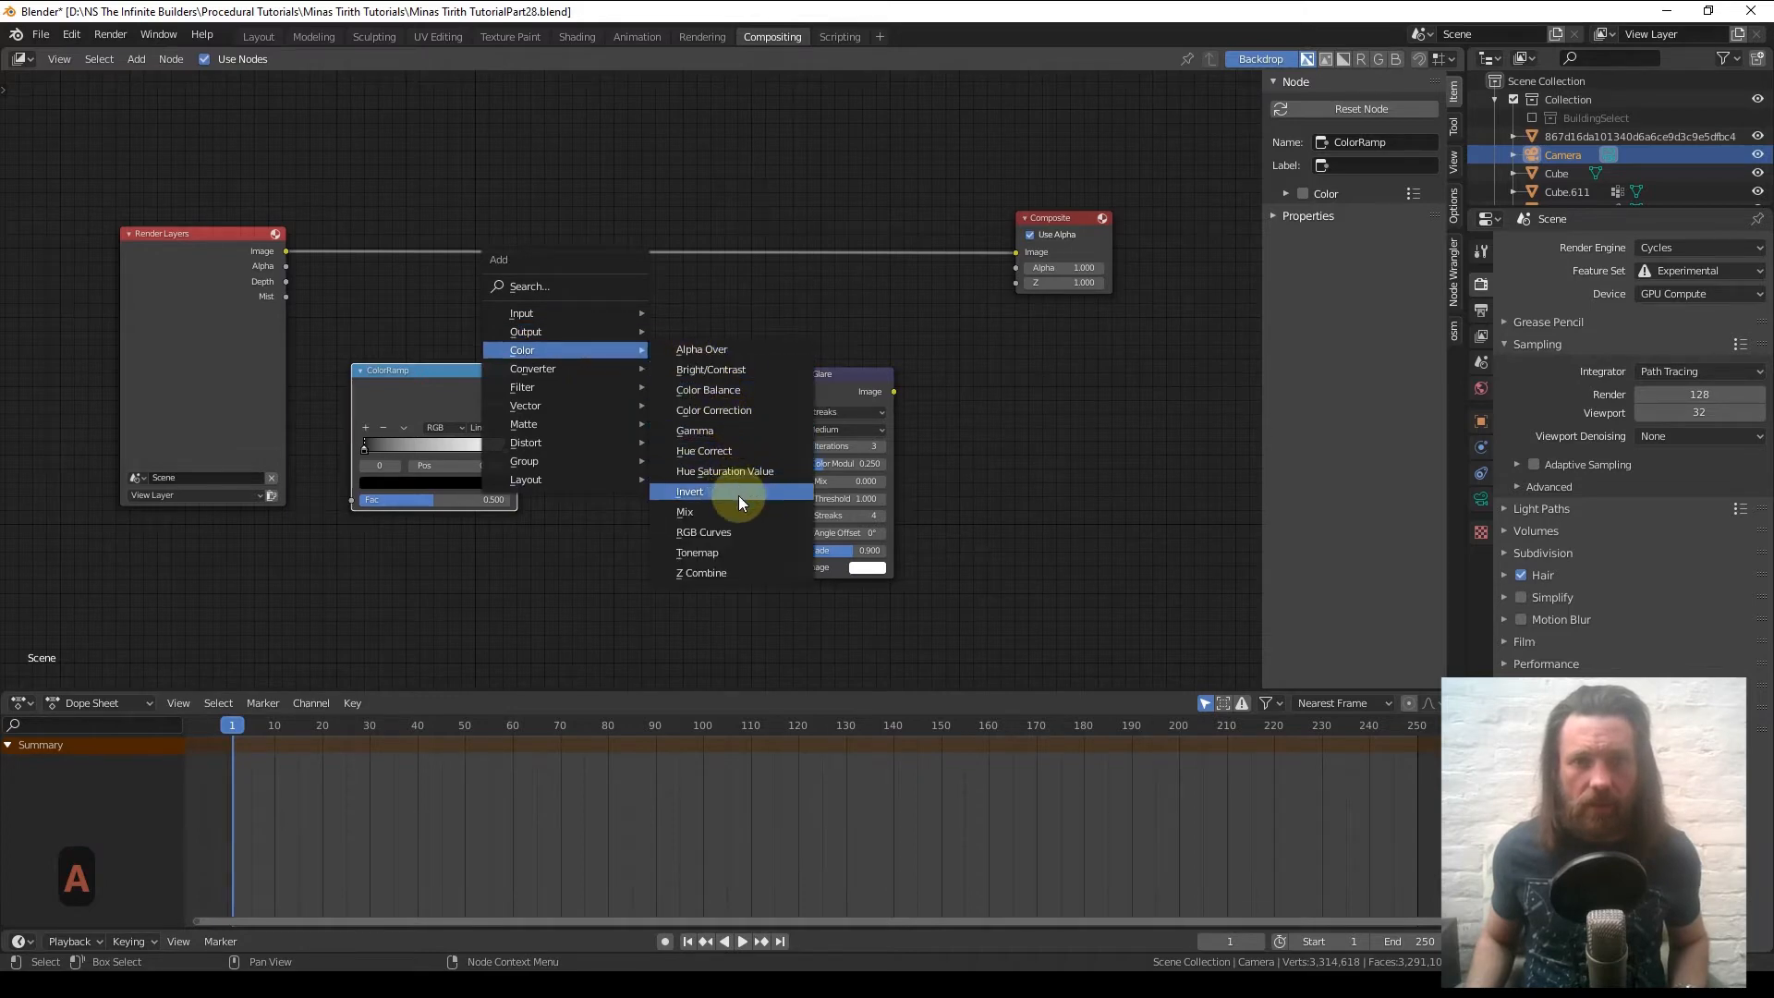
pyautogui.click(743, 513)
pyautogui.click(619, 361)
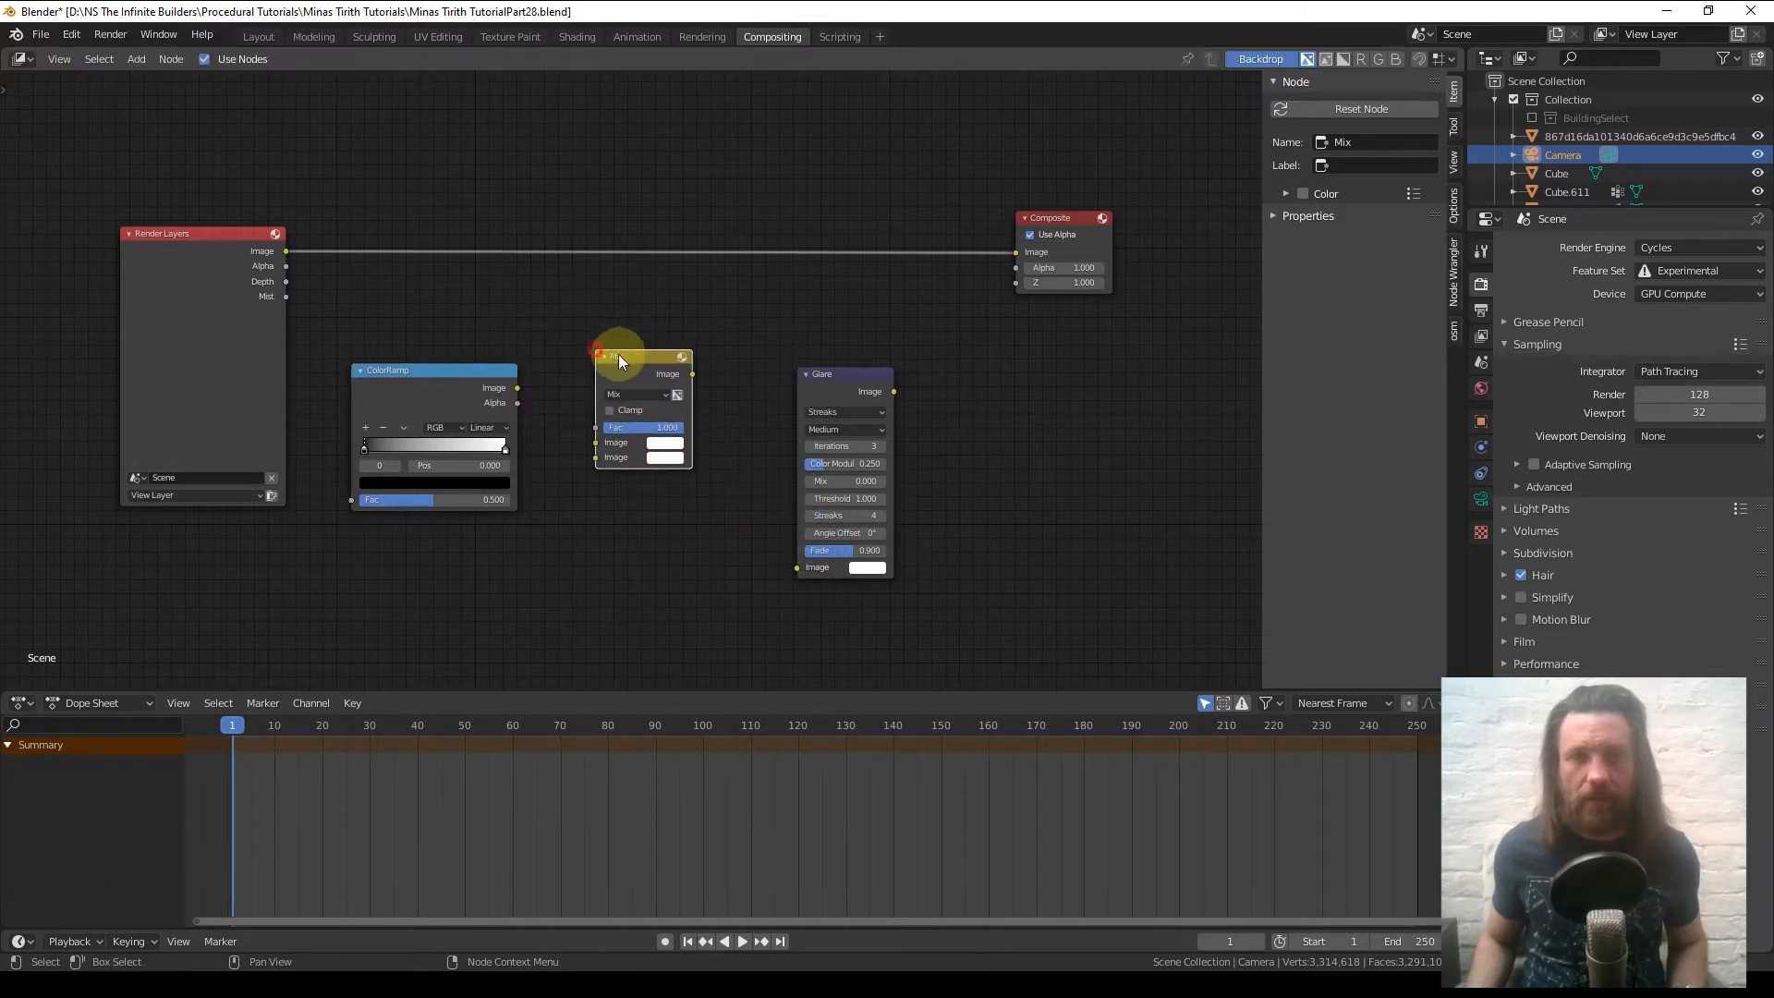
pyautogui.moveTo(851, 383); pyautogui.dragTo(962, 364)
pyautogui.moveTo(444, 403); pyautogui.dragTo(462, 400)
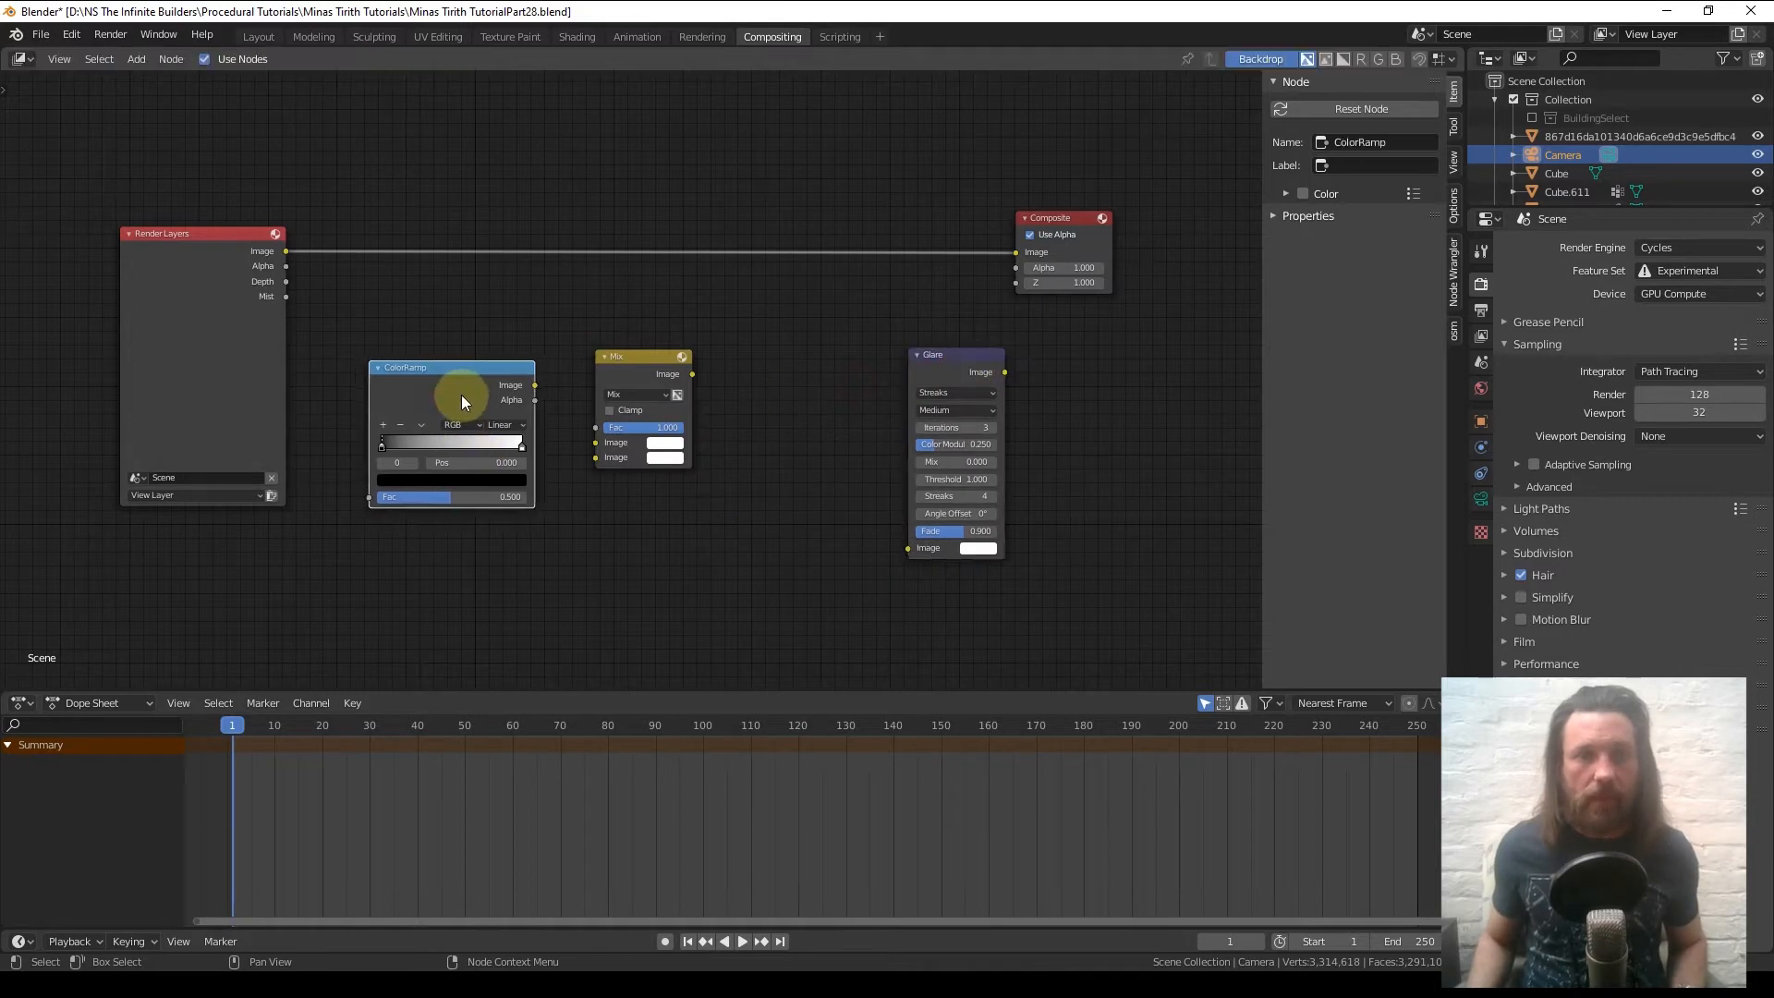
# - Link the Render Layers Mist output to the ColorRamp factor, and the ColorRamp image output to the Mix node's factor
pyautogui.moveTo(285, 296); pyautogui.dragTo(292, 306)
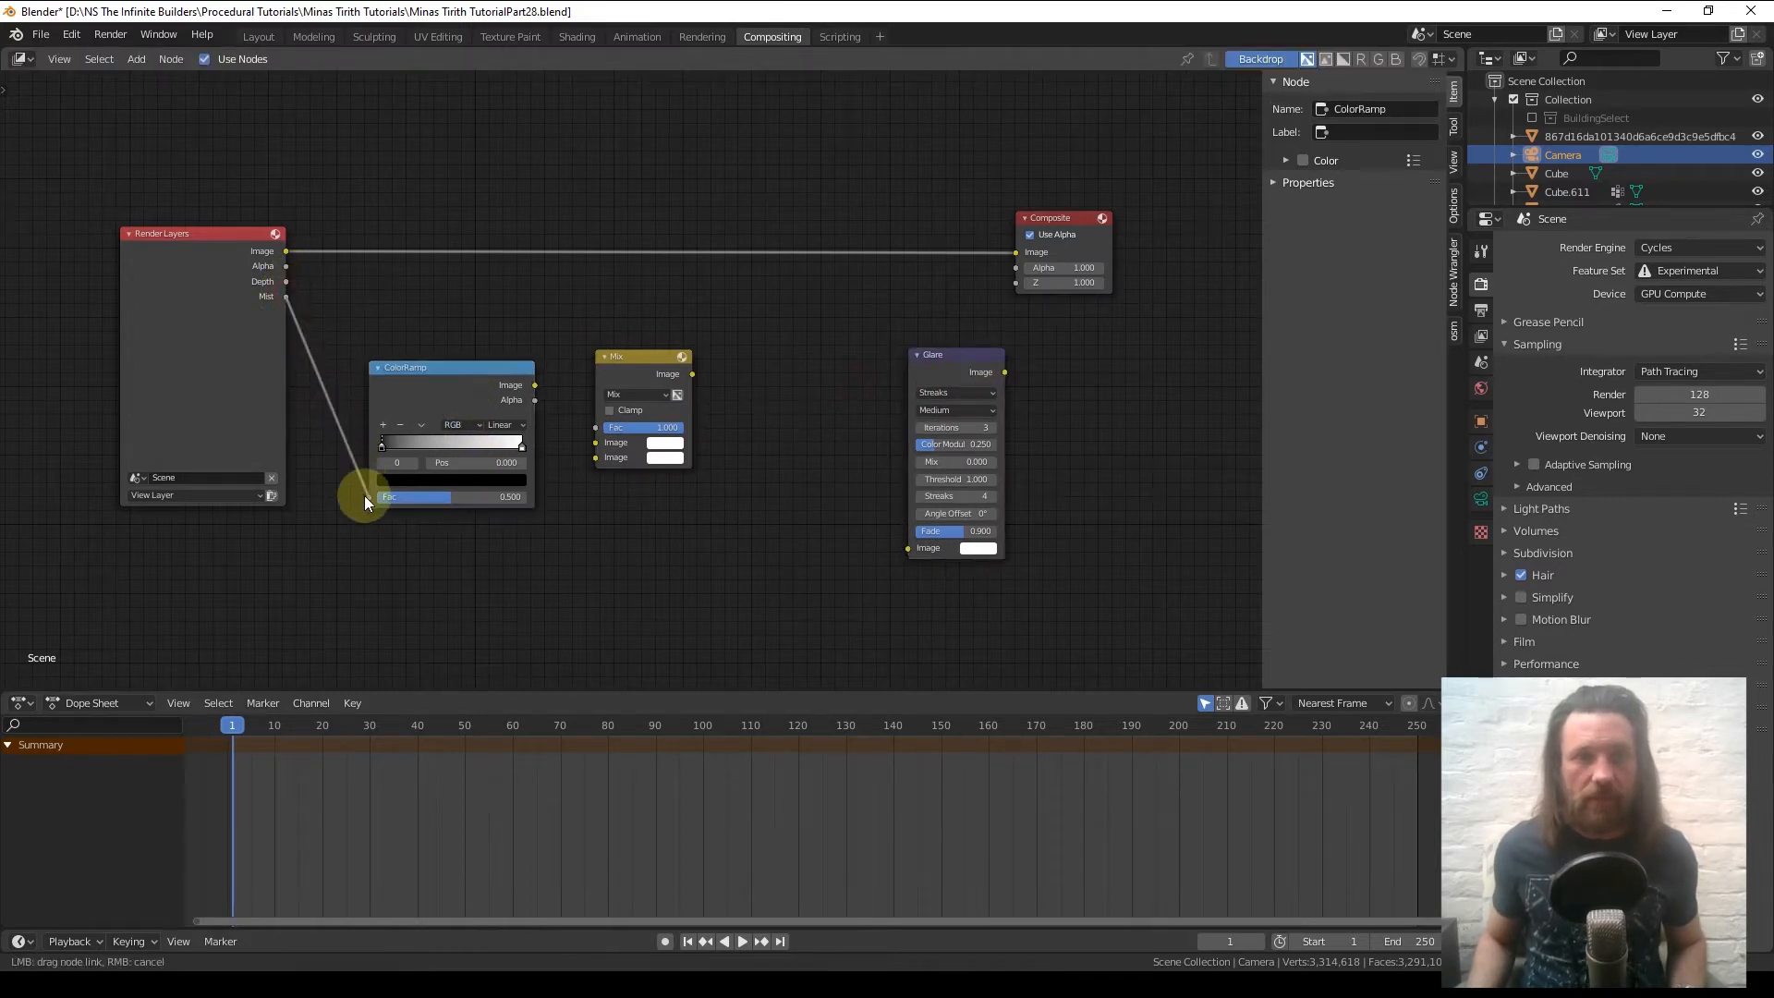
pyautogui.moveTo(364, 496); pyautogui.dragTo(364, 495)
pyautogui.moveTo(523, 395); pyautogui.dragTo(591, 442)
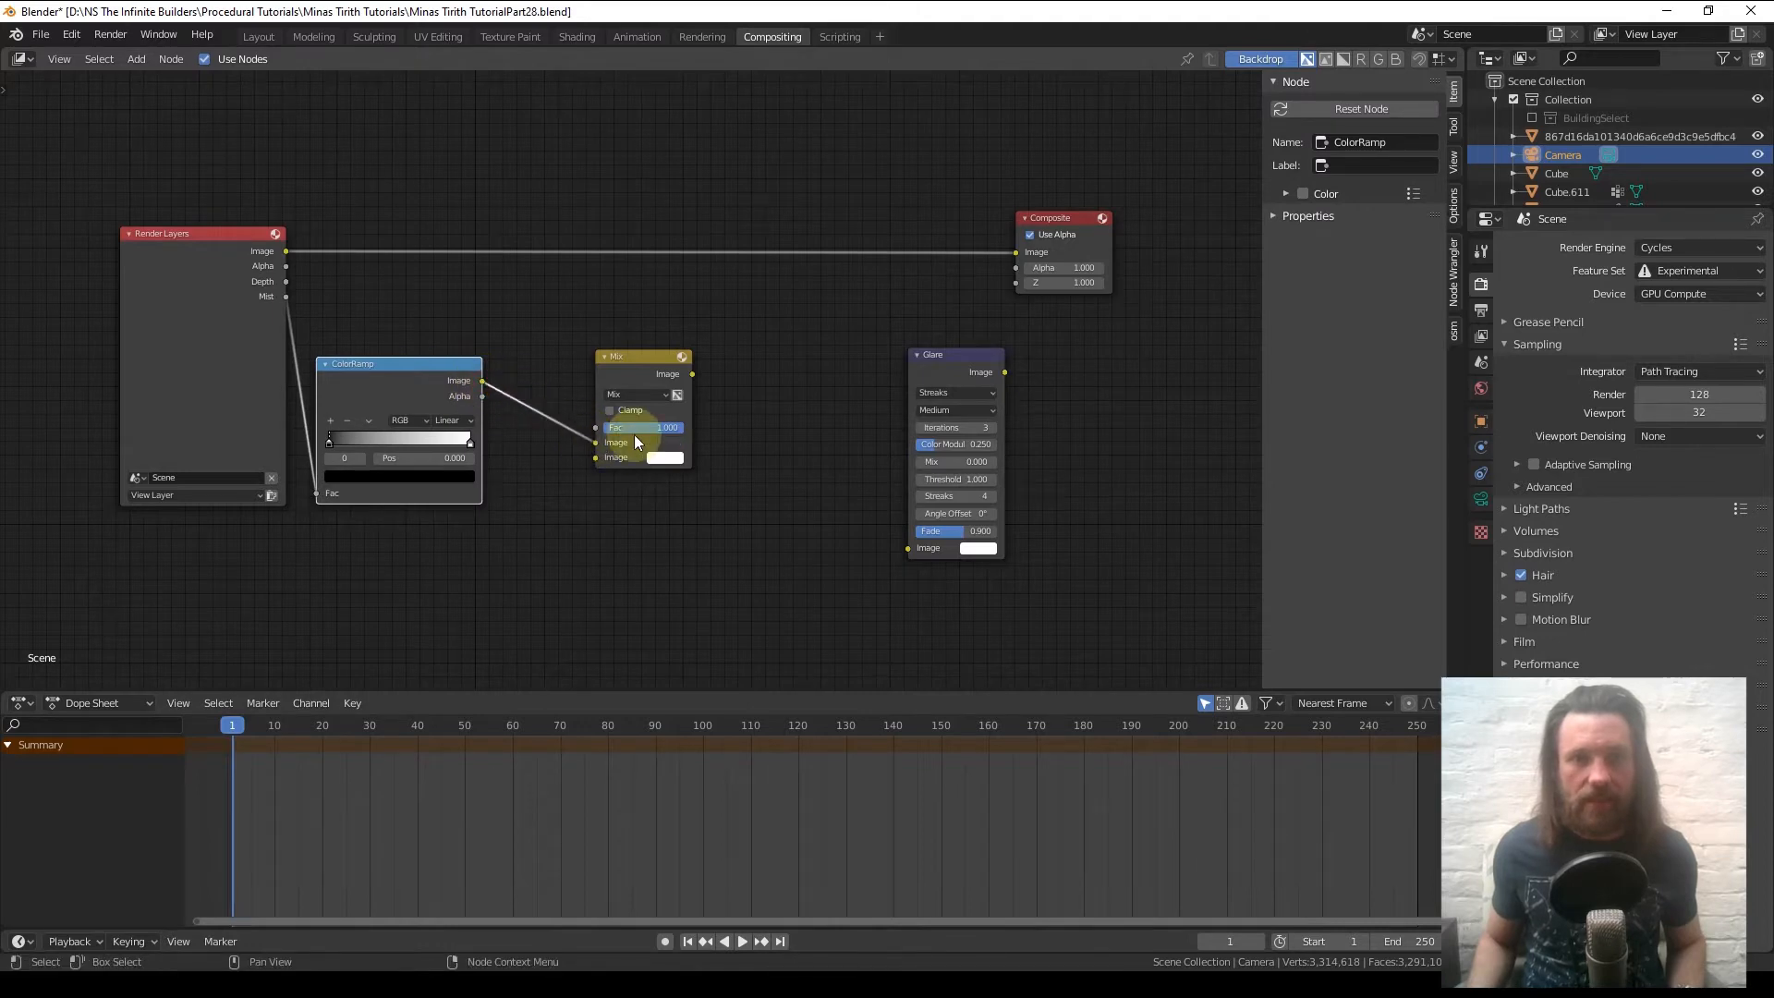
pyautogui.keyDown('ctrl'); pyautogui.moveTo(536, 376); pyautogui.dragTo(525, 418, button='right'); pyautogui.keyUp('ctrl')
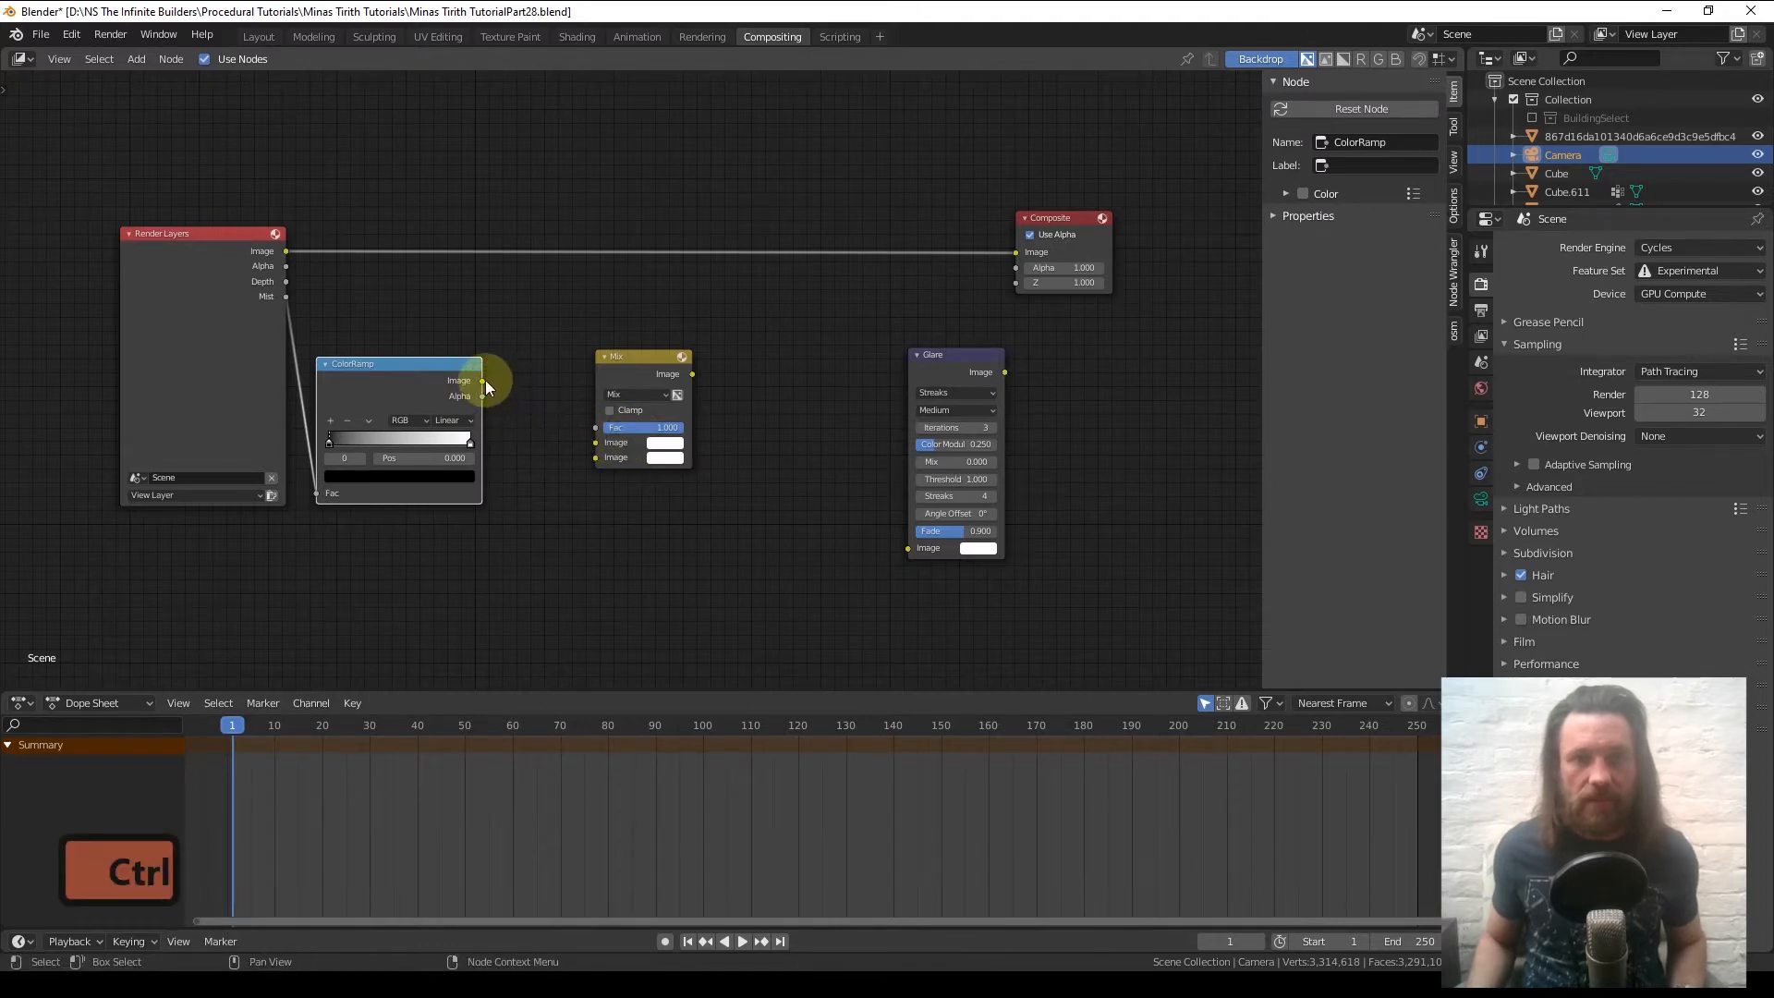
pyautogui.moveTo(483, 380); pyautogui.dragTo(596, 428)
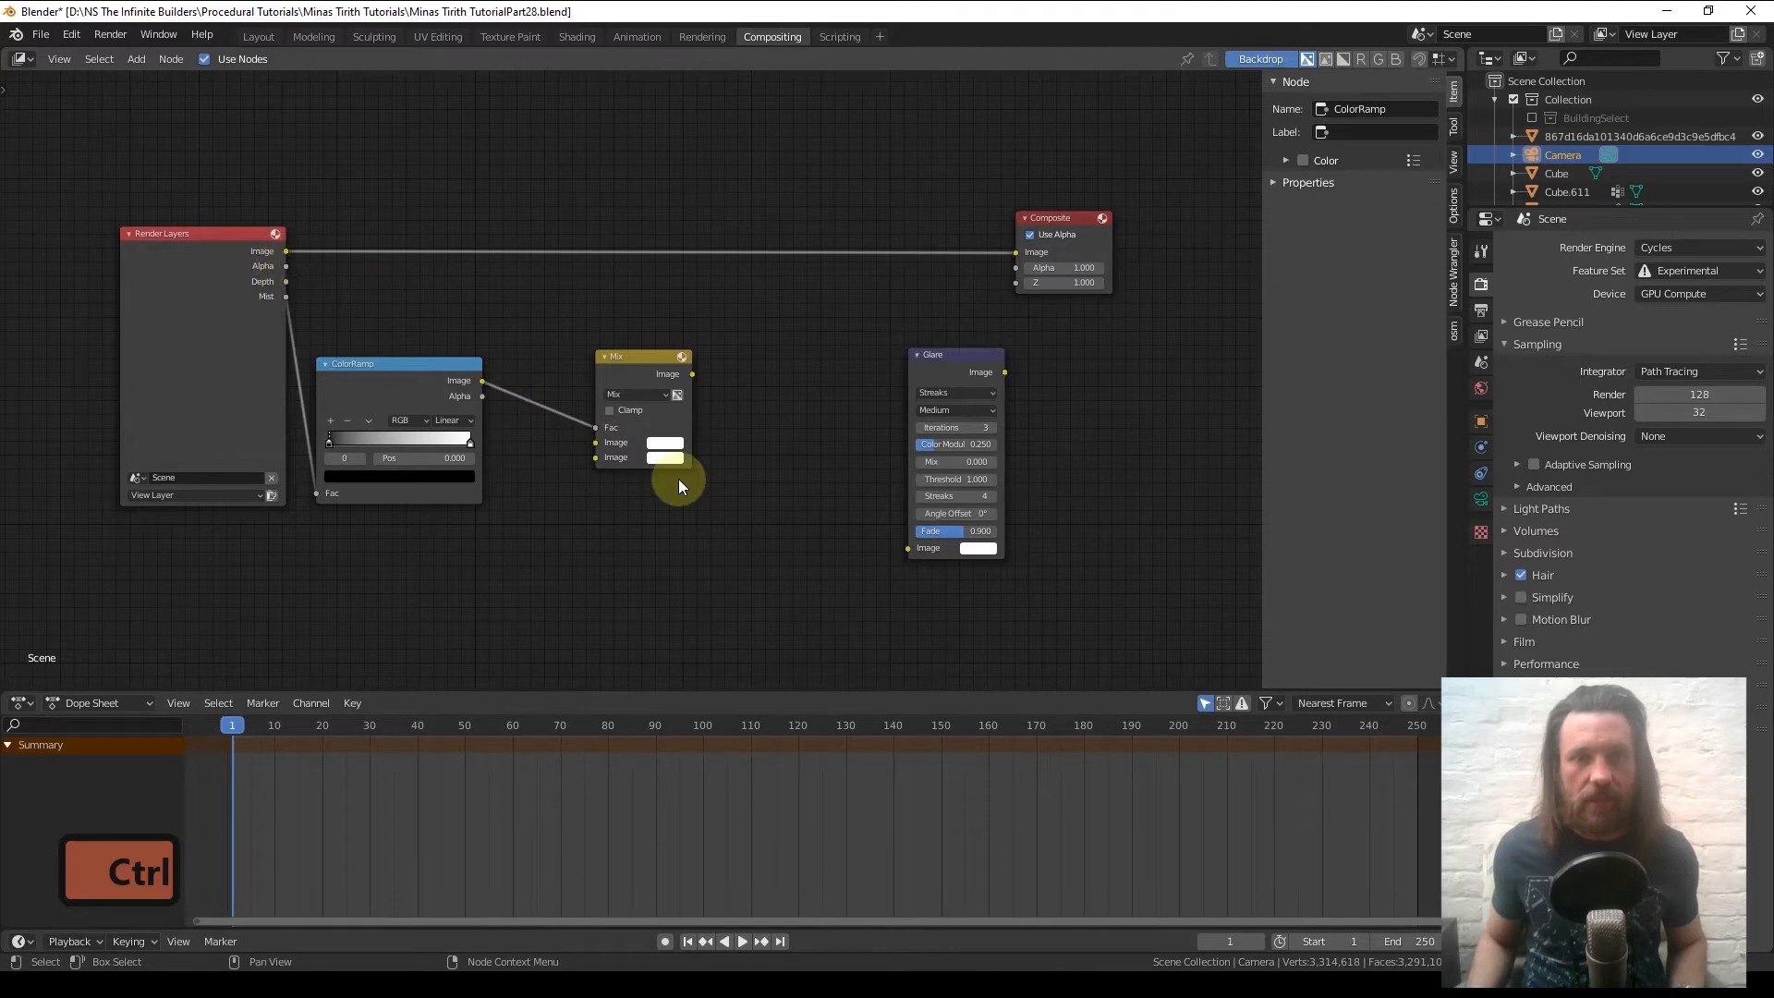
# - Link the Render Layers image into the Mix node's first image input, and route the Mix output through Glare to Composite
pyautogui.moveTo(287, 251); pyautogui.dragTo(597, 447)
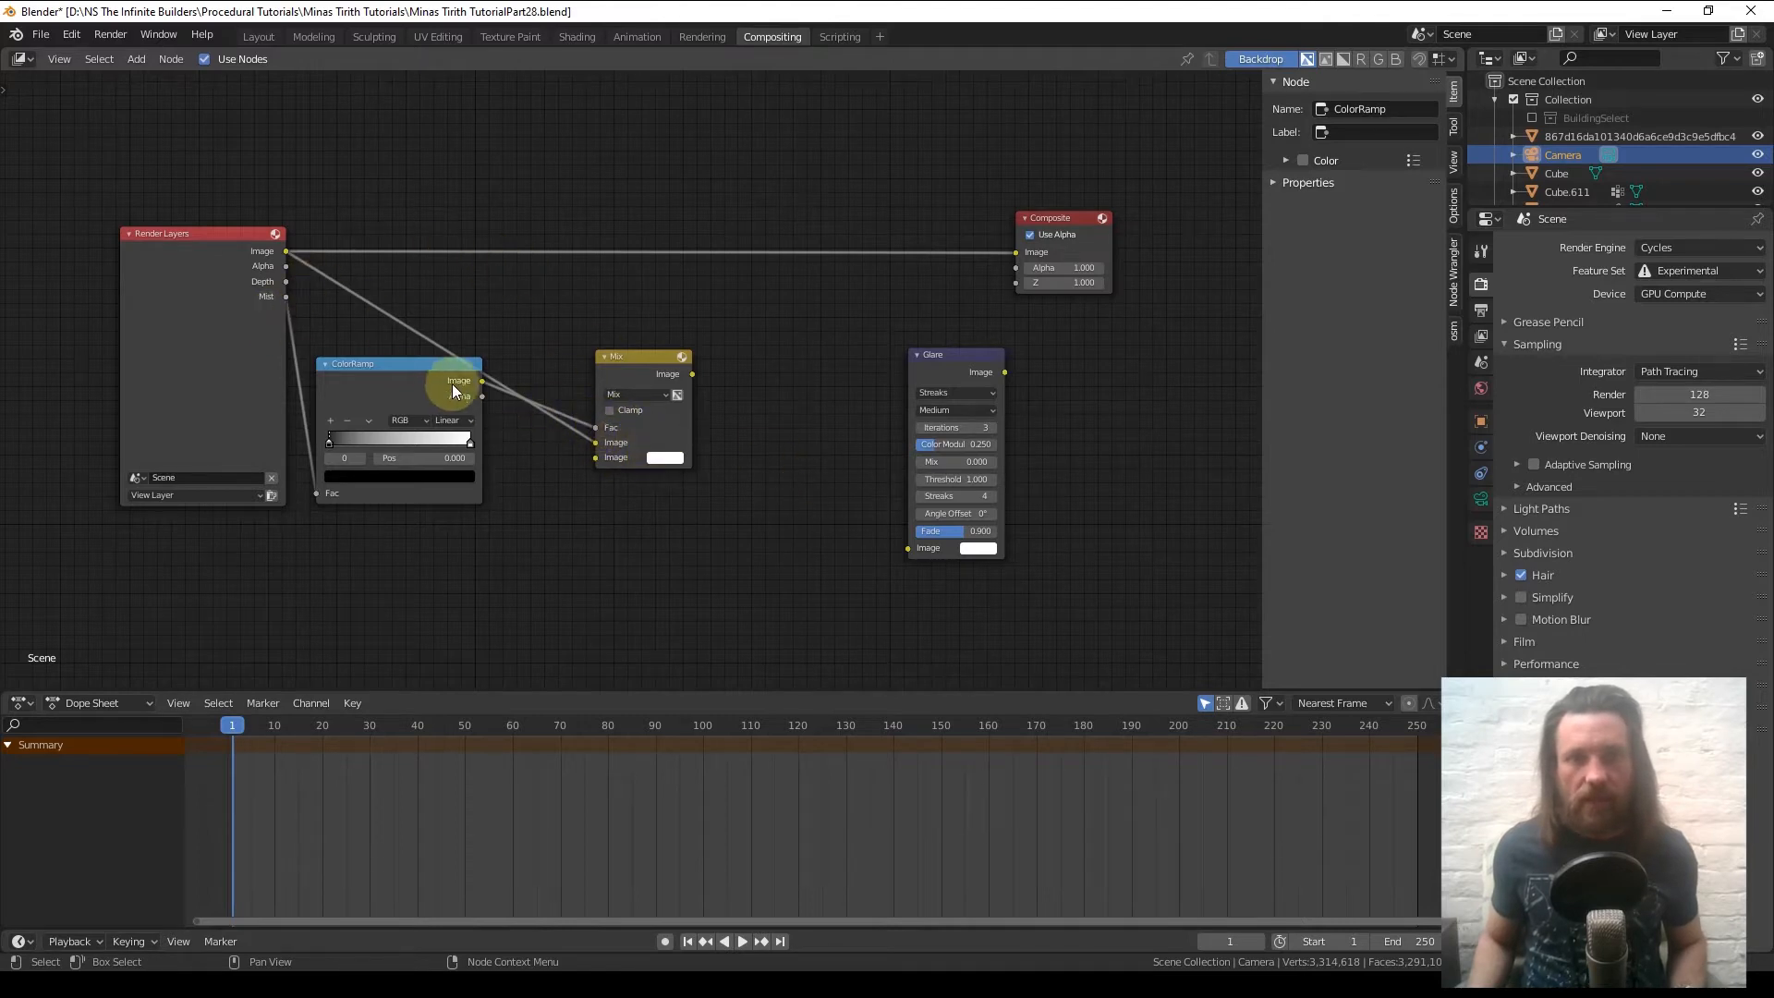
pyautogui.moveTo(376, 408); pyautogui.dragTo(491, 358)
pyautogui.moveTo(491, 359); pyautogui.dragTo(399, 380, button='middle')
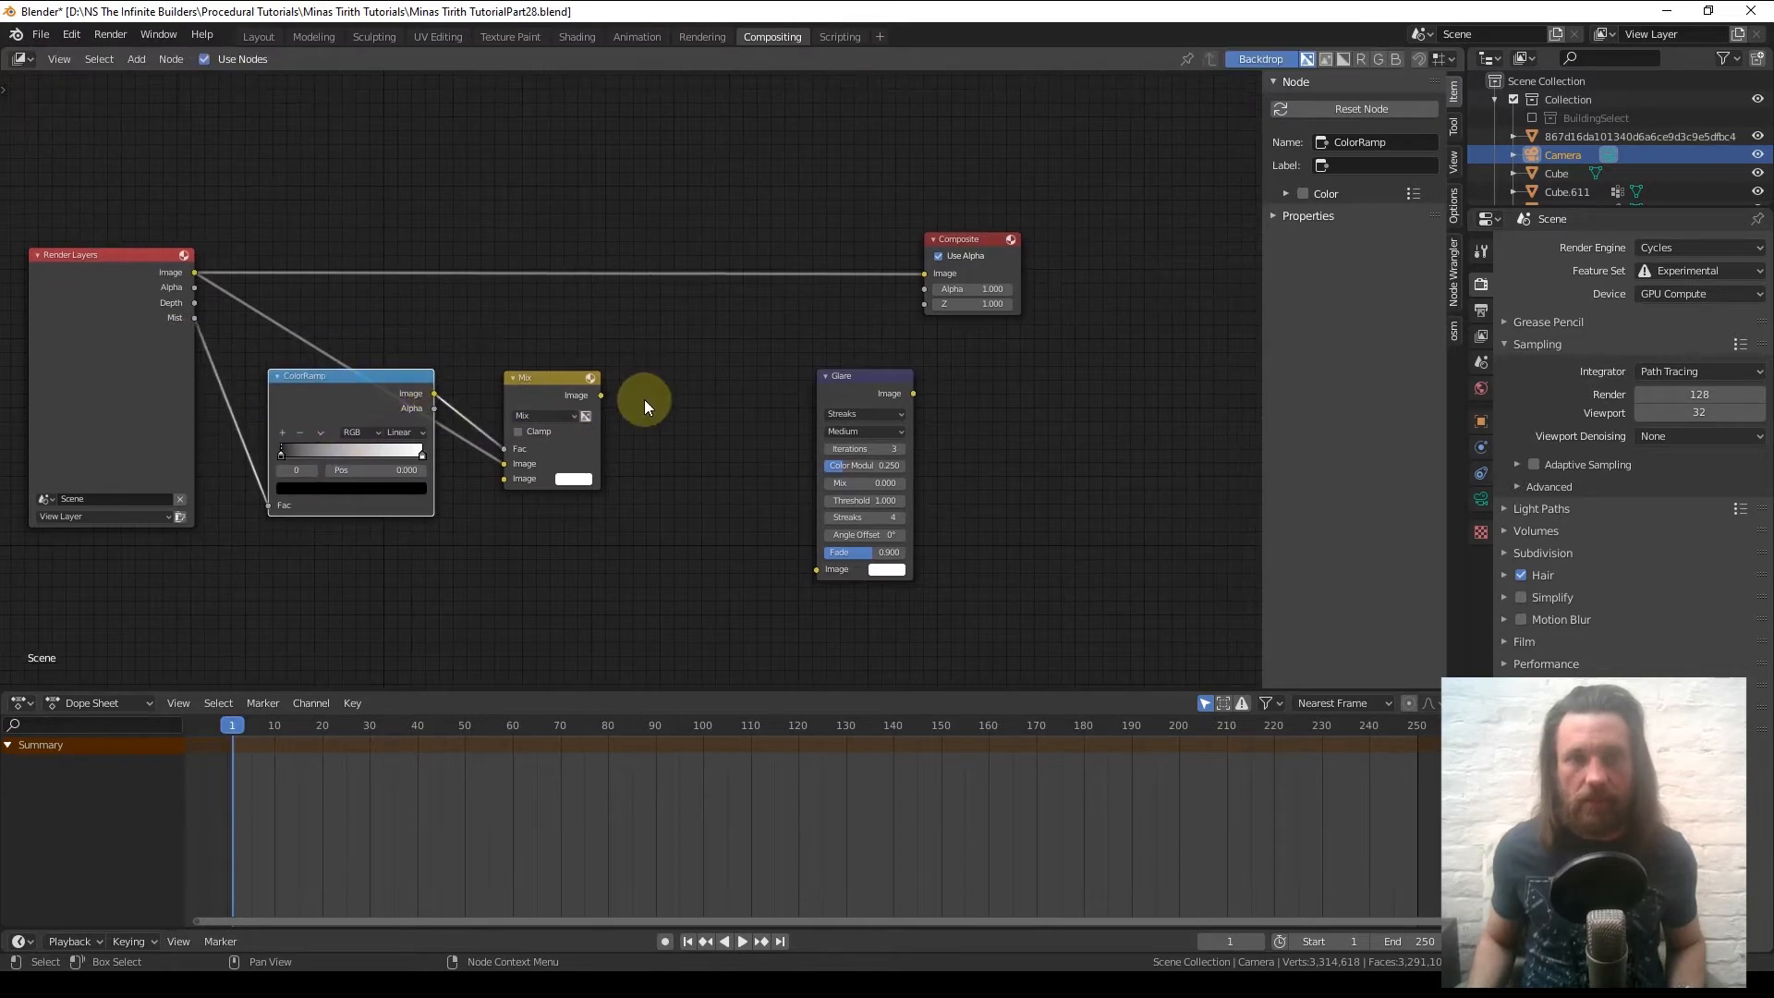
pyautogui.moveTo(601, 393); pyautogui.dragTo(815, 571)
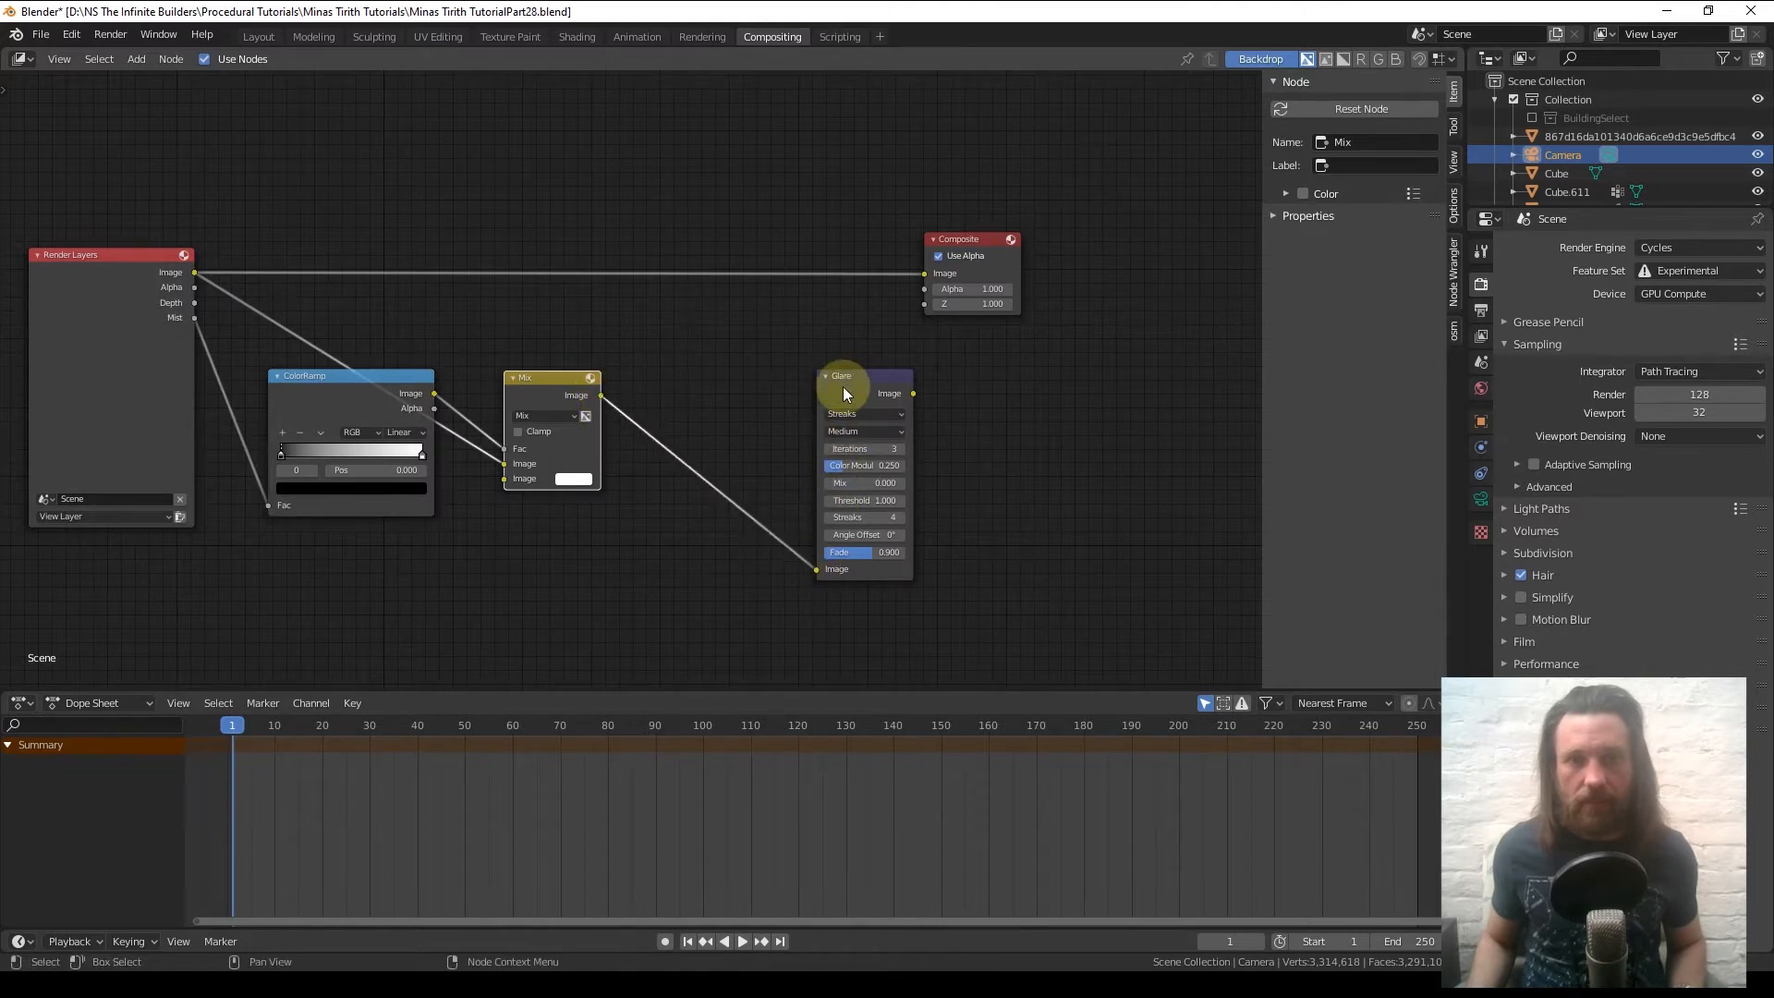
pyautogui.moveTo(840, 386); pyautogui.dragTo(924, 274)
# - Set the Glare node to Fog Glow with a threshold of 0.3
pyautogui.scroll(8, 700, 423)
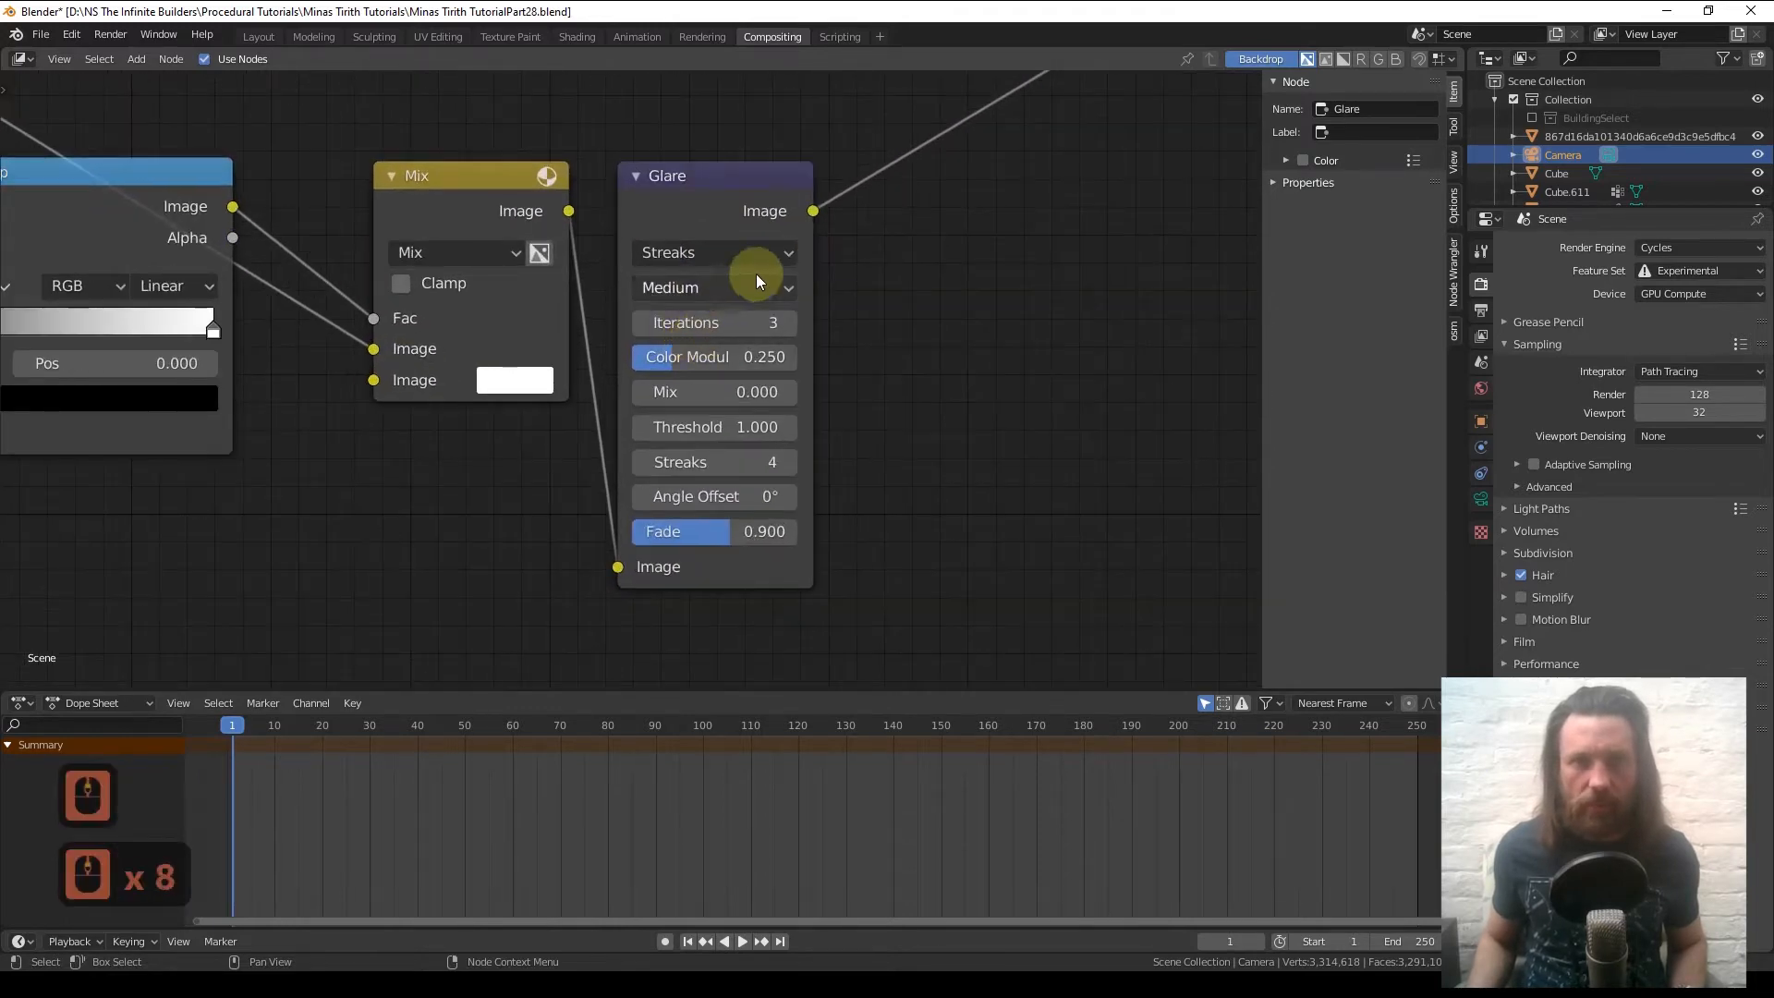
pyautogui.click(763, 250)
pyautogui.click(702, 345)
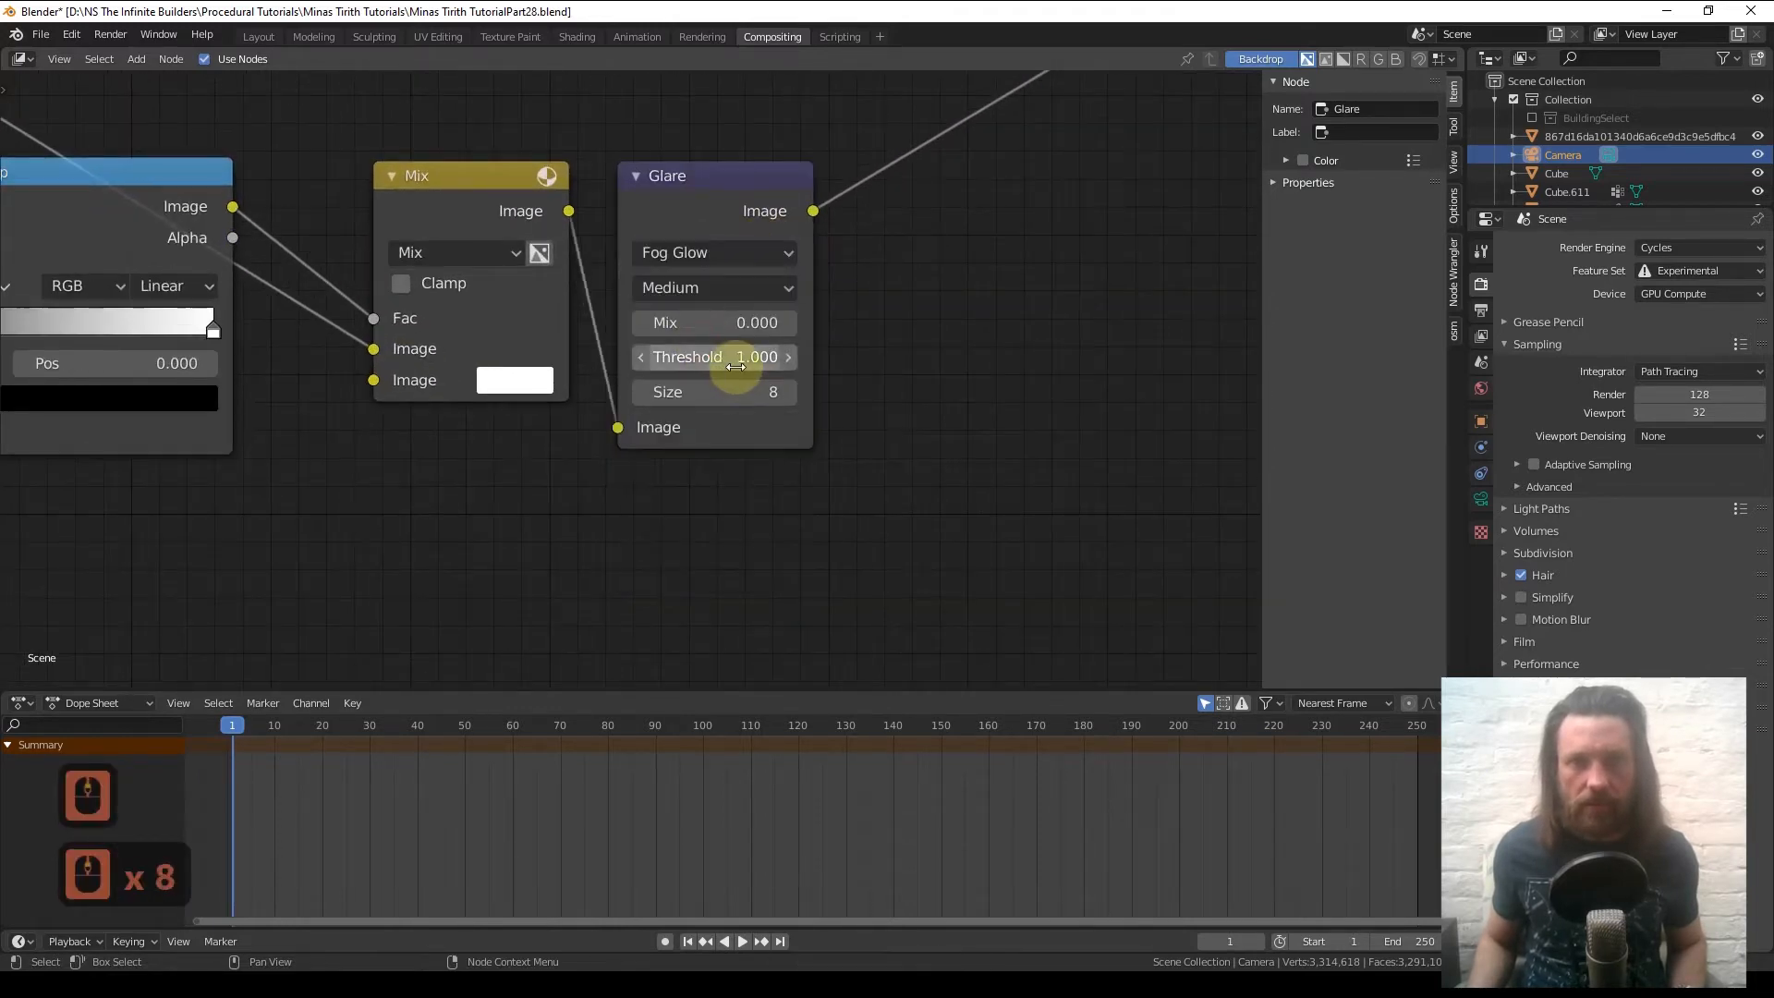
pyautogui.click(721, 357)
pyautogui.write('.3')
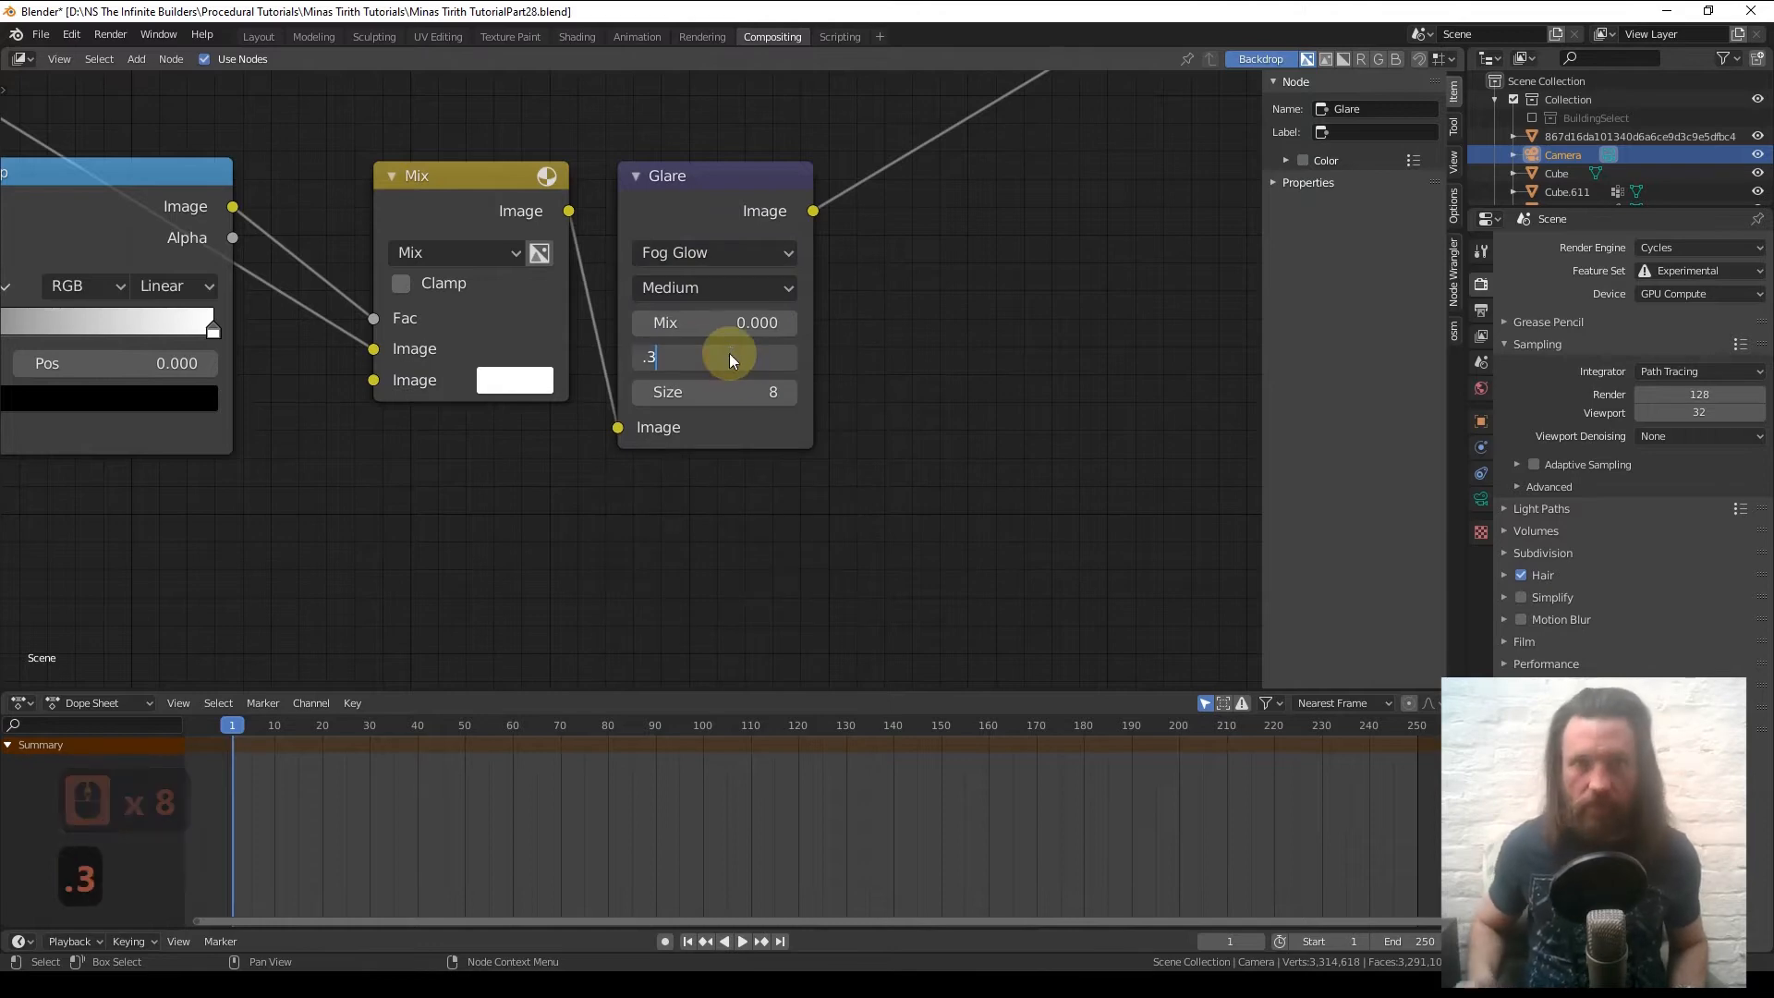
pyautogui.press('Return')
pyautogui.scroll(-9, 394, 422)
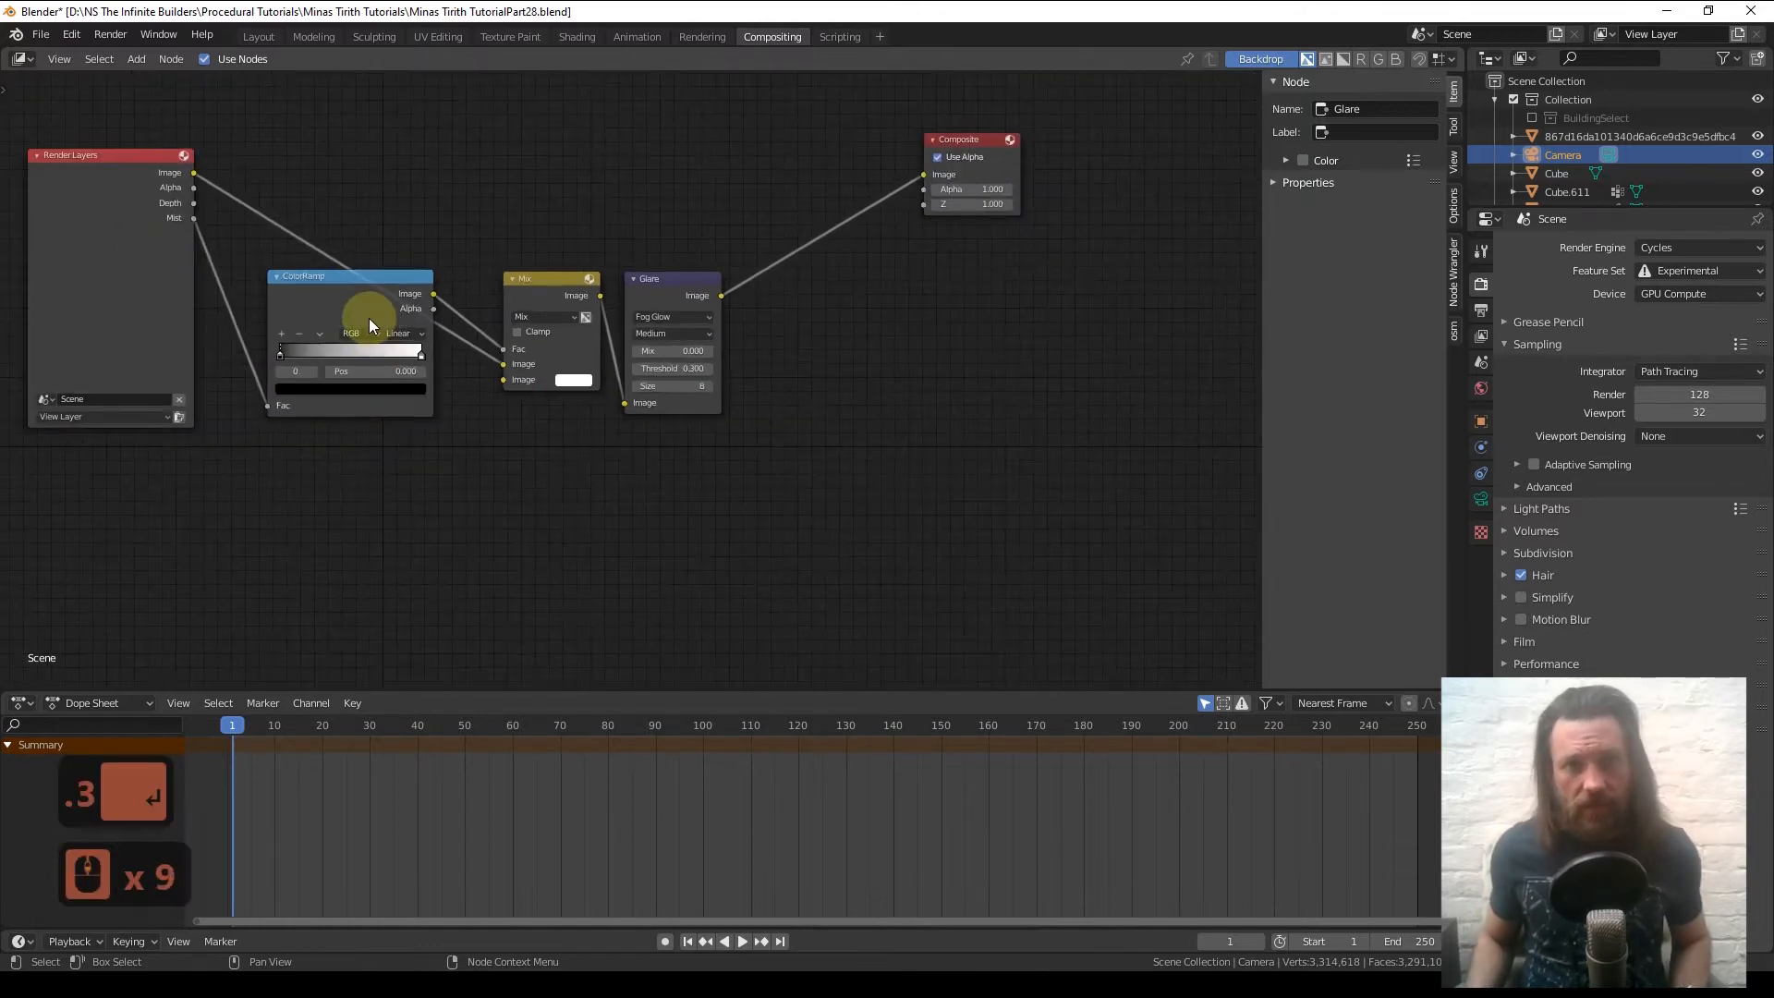
# - Rearrange the ColorRamp, Mix and Glare nodes so the links between Render Layers and Composite are easy to follow
pyautogui.moveTo(369, 318); pyautogui.dragTo(429, 384)
pyautogui.moveTo(557, 289); pyautogui.dragTo(695, 248)
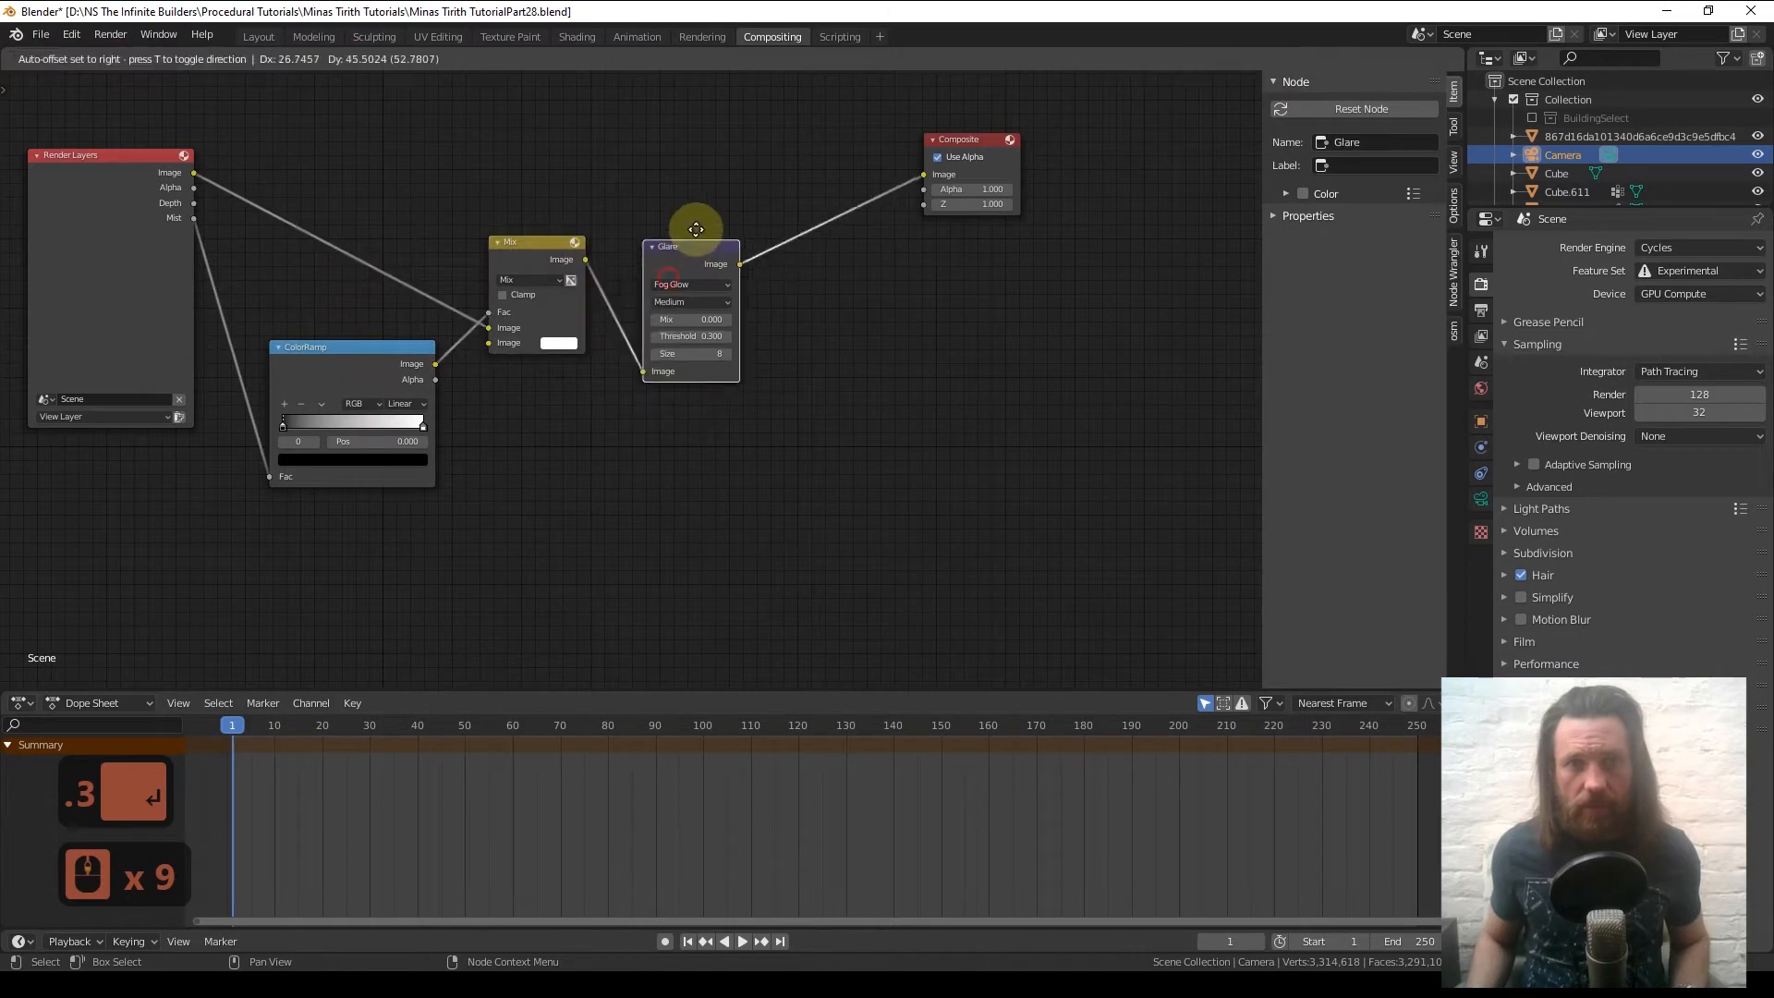
pyautogui.scroll(-5, 621, 357)
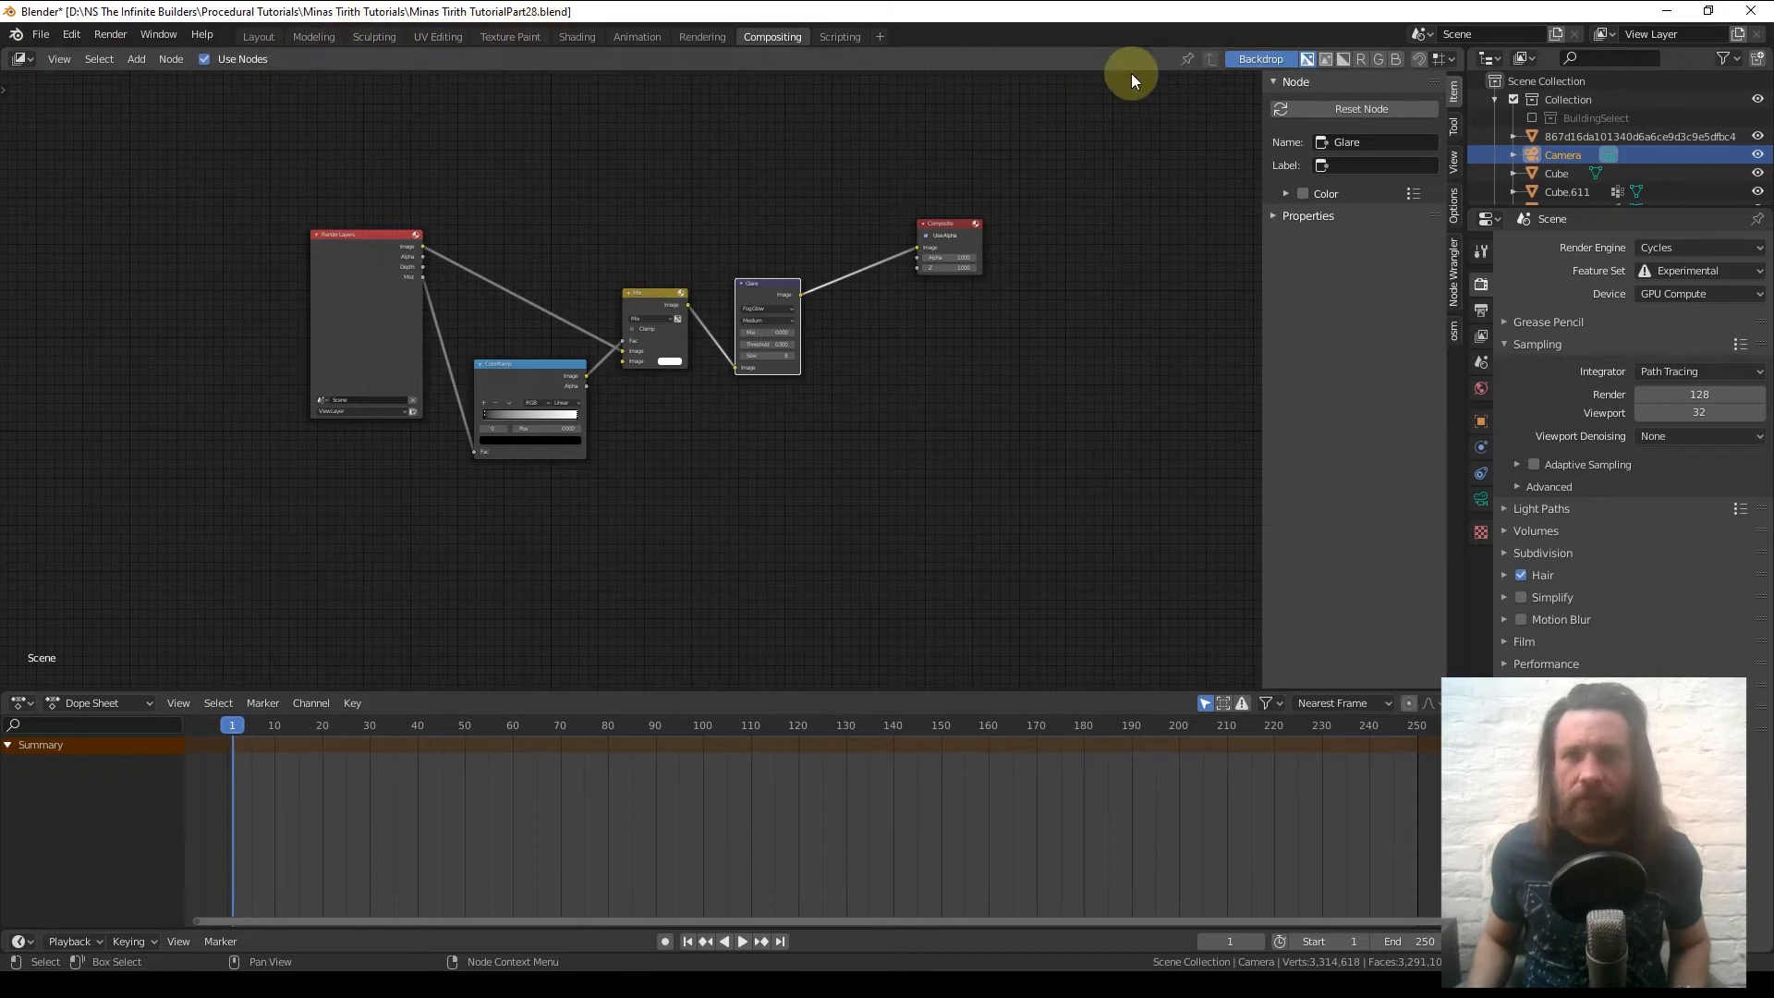
# - Switch to the Shading workspace, look through the camera in the main viewport and turn off X-ray shading
pyautogui.click(577, 37)
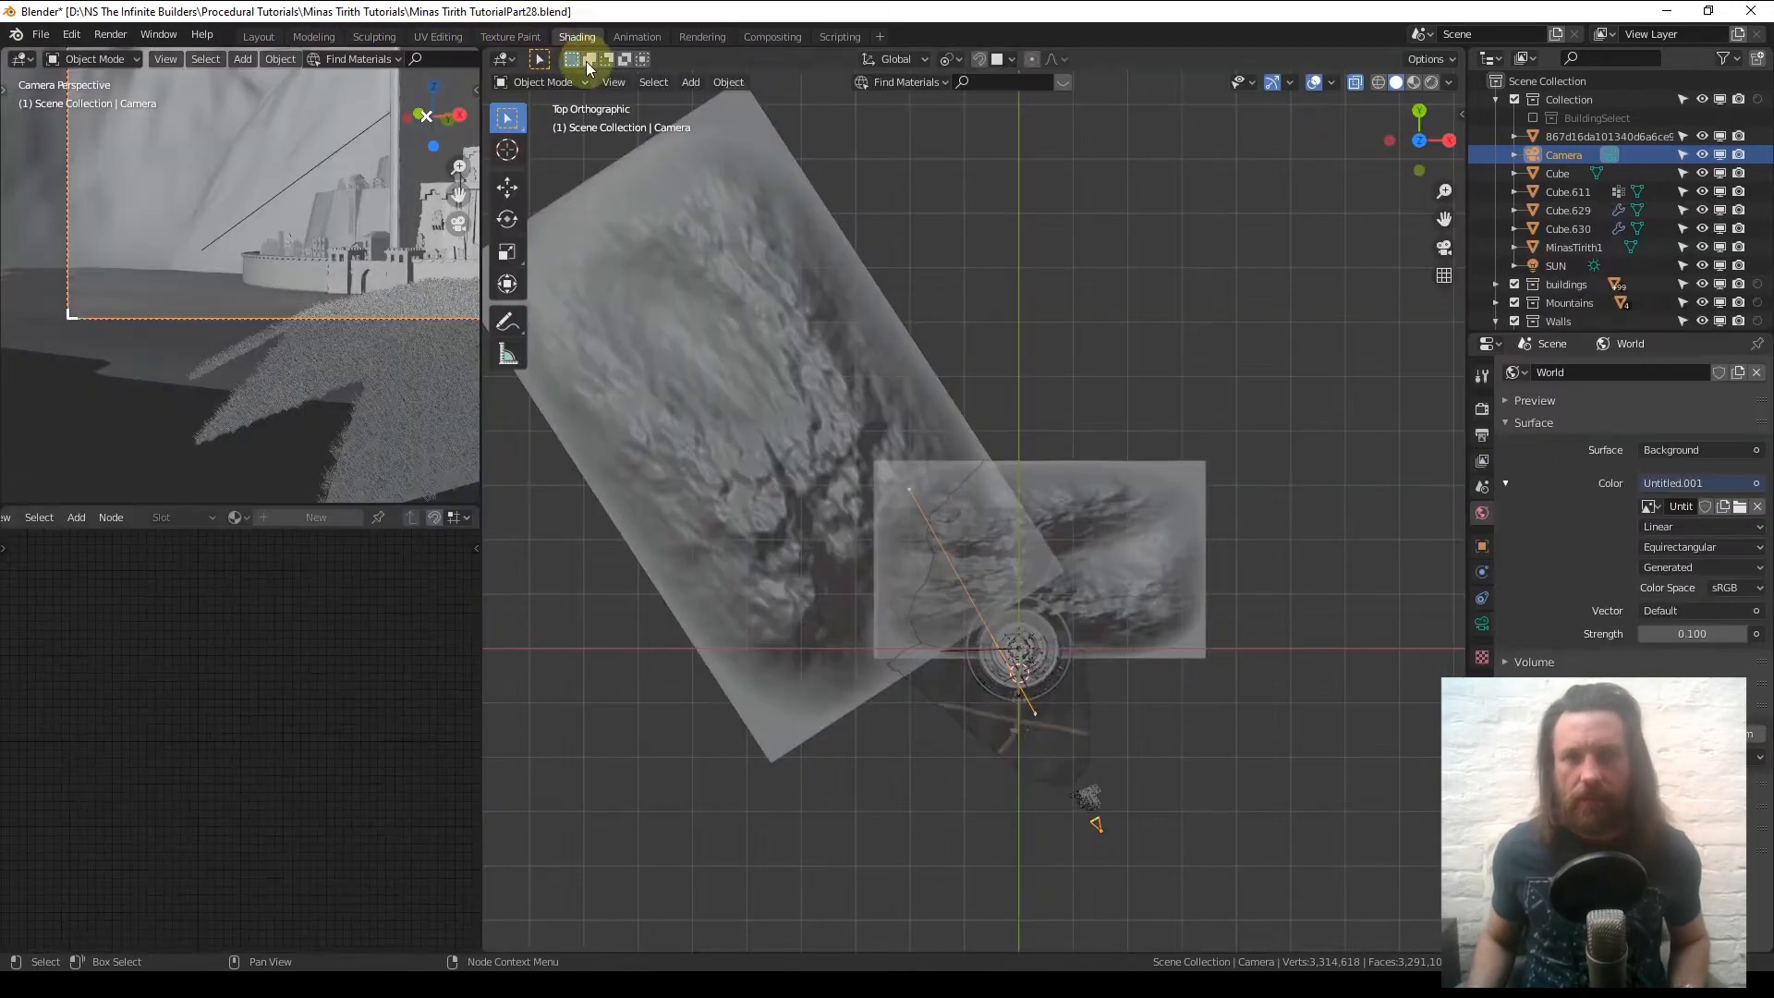
pyautogui.click(1445, 248)
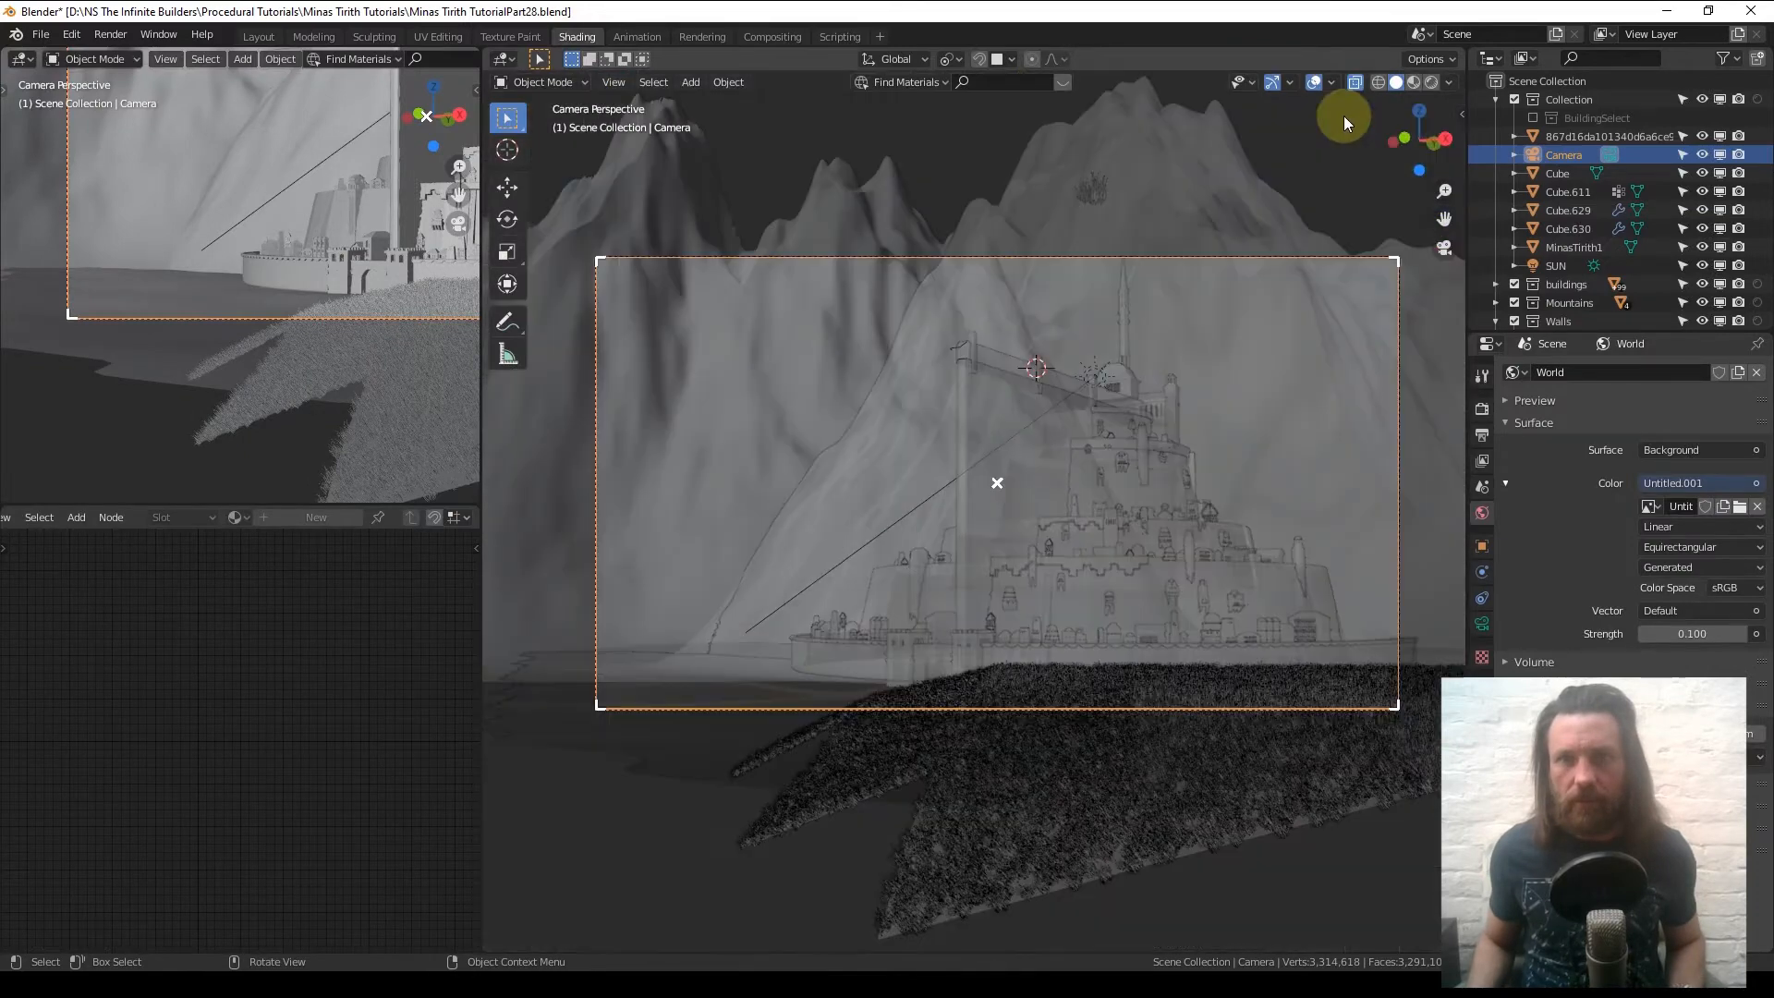
pyautogui.click(1354, 82)
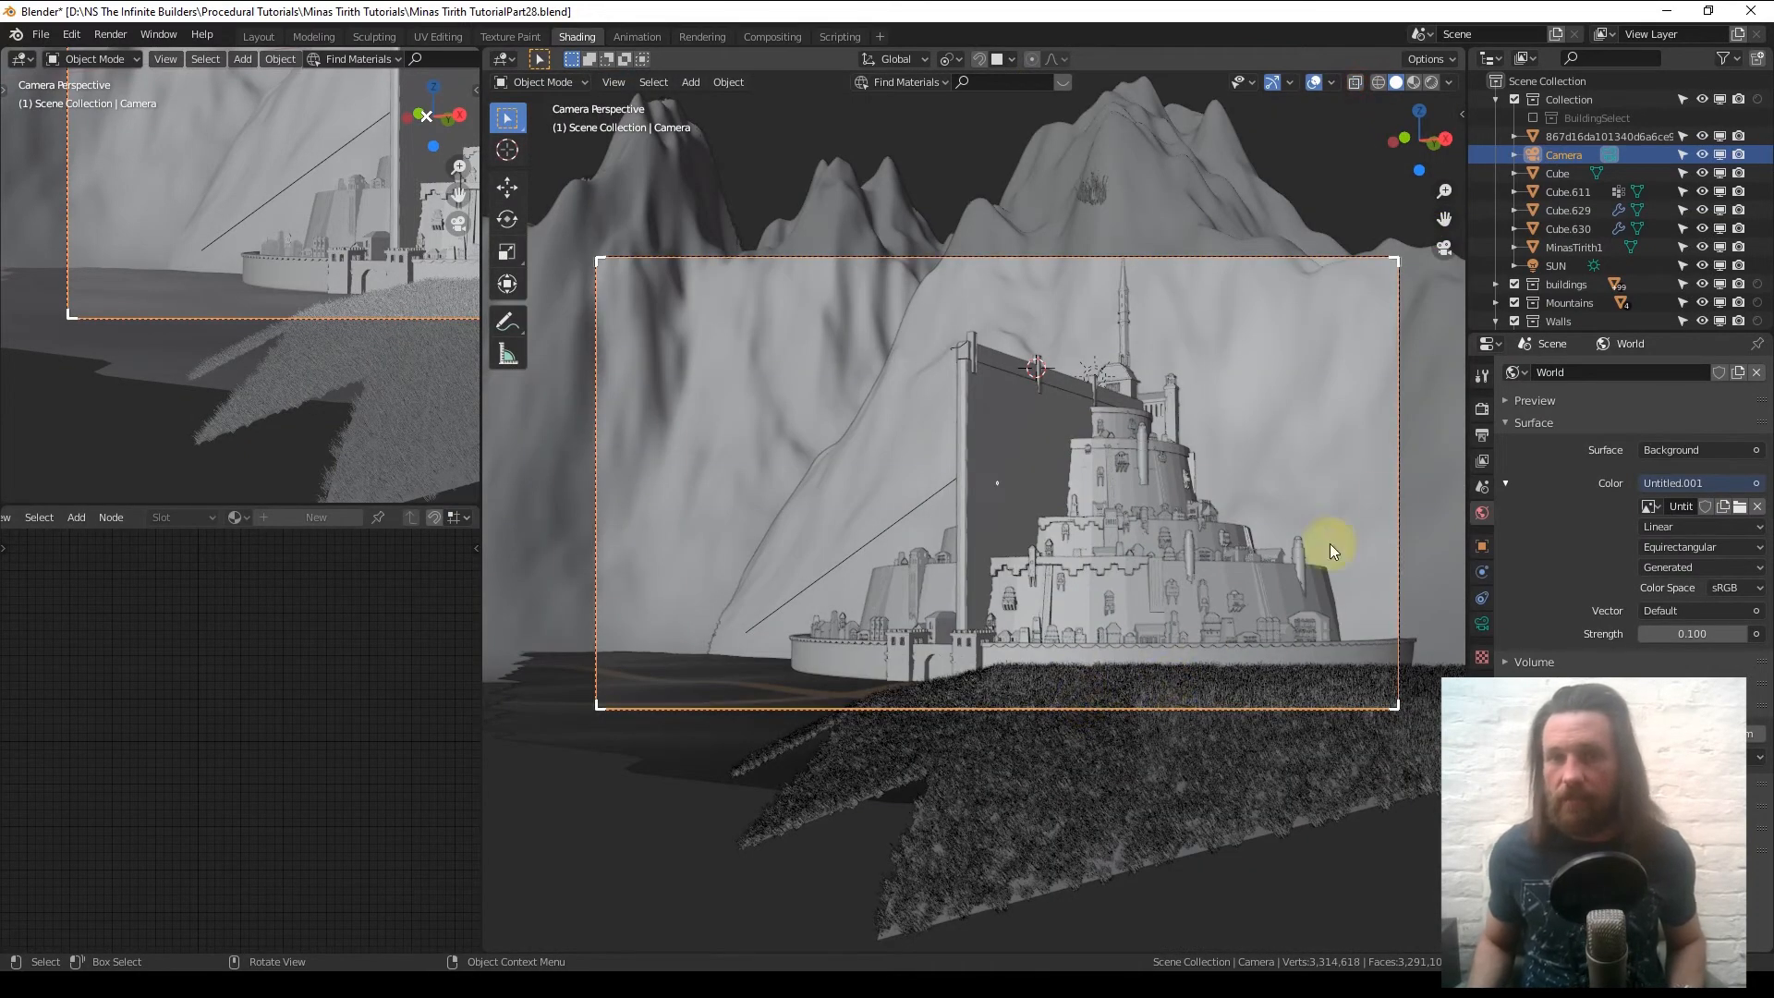
# - Pick the object at the city's front gate as the focus object for the camera's depth of field
pyautogui.click(1484, 619)
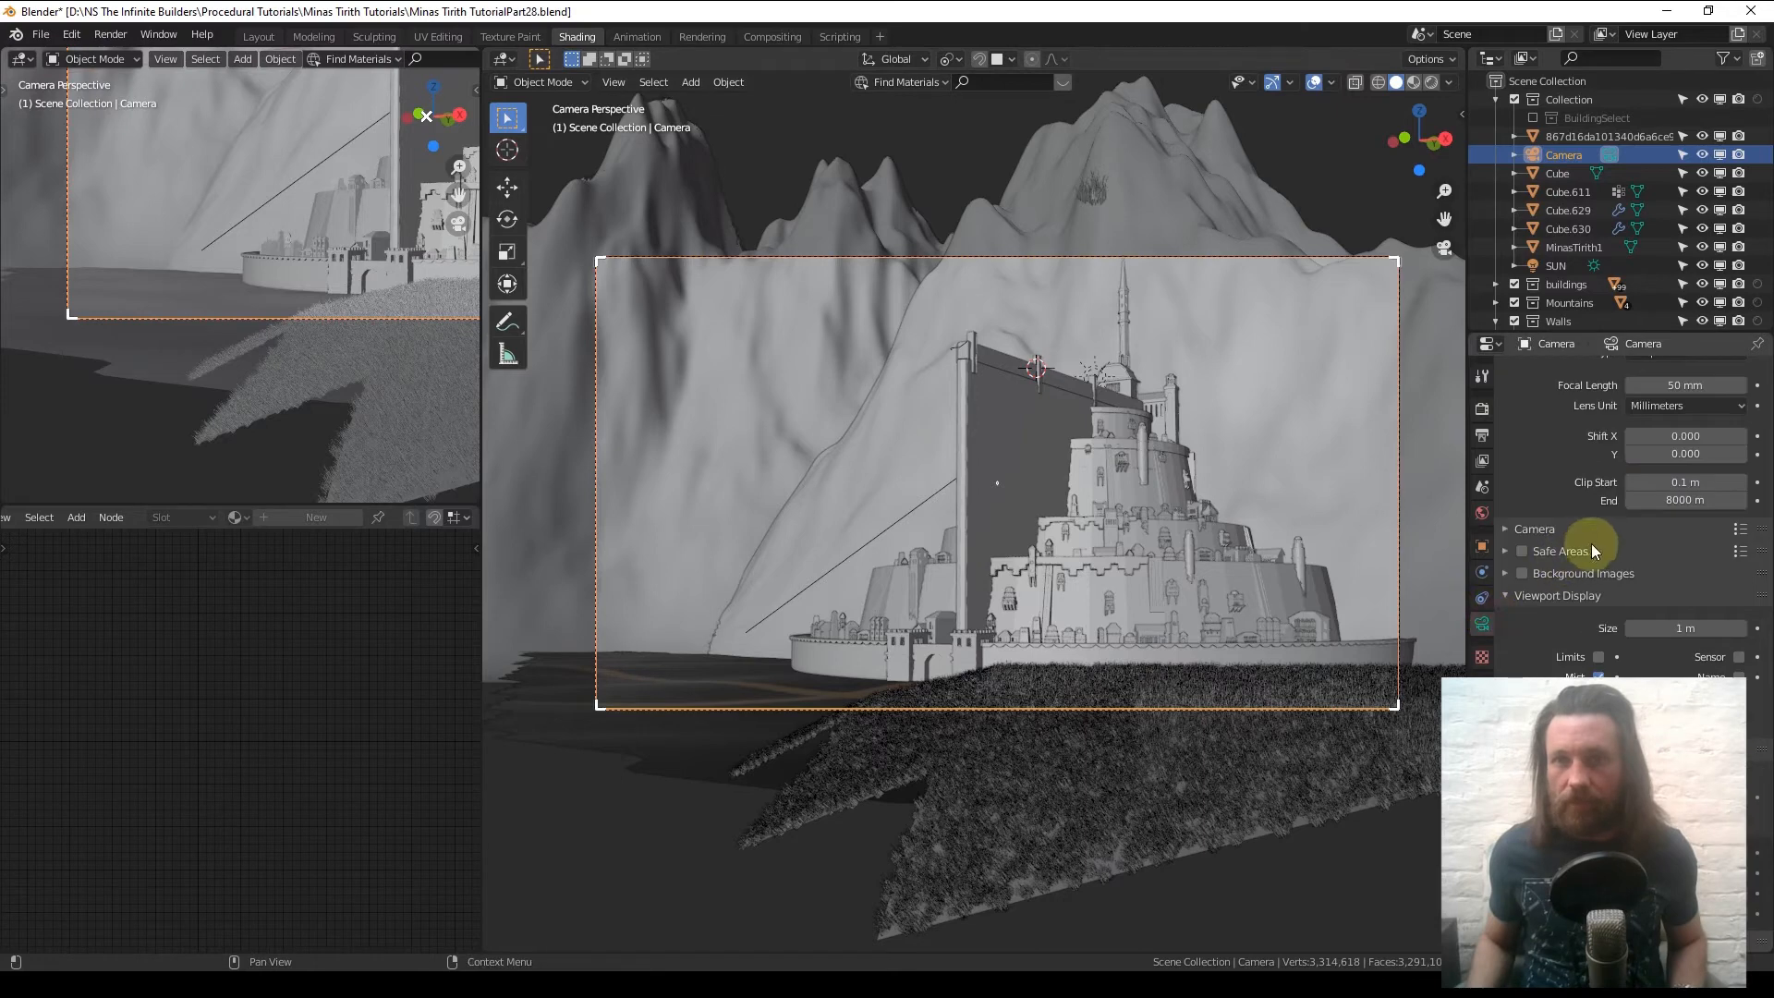
pyautogui.scroll(-5, 1584, 626)
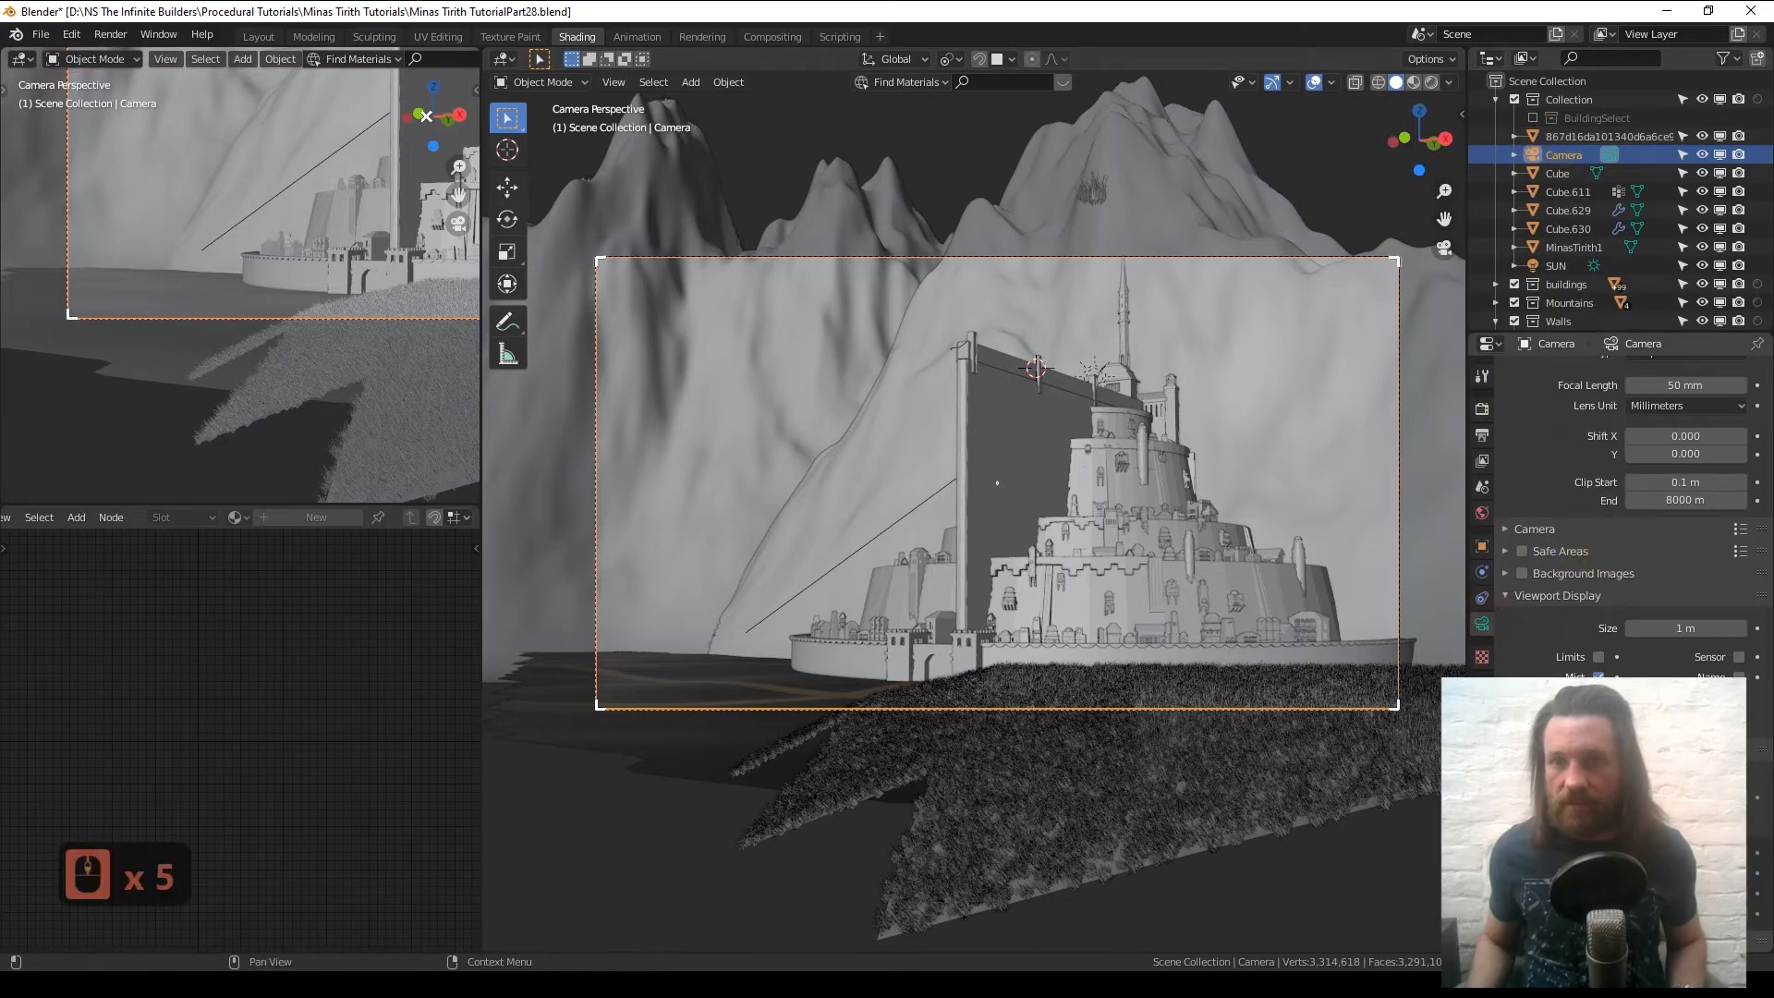
pyautogui.click(1747, 785)
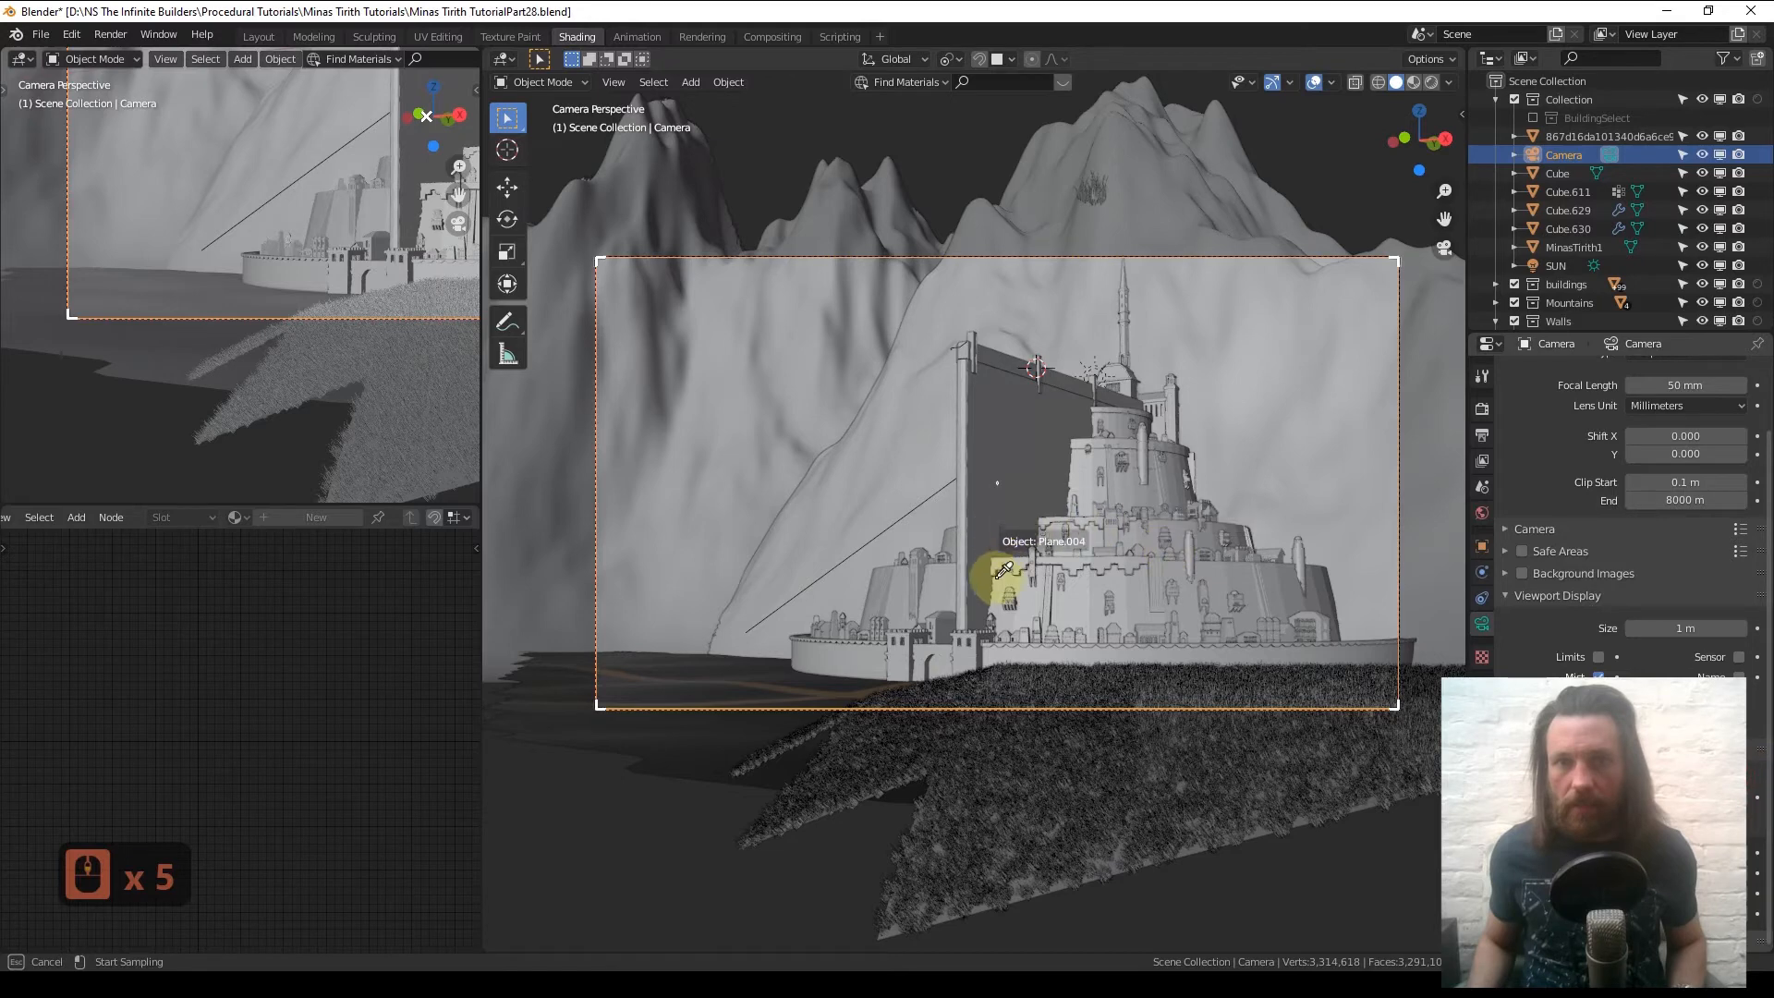
pyautogui.click(970, 638)
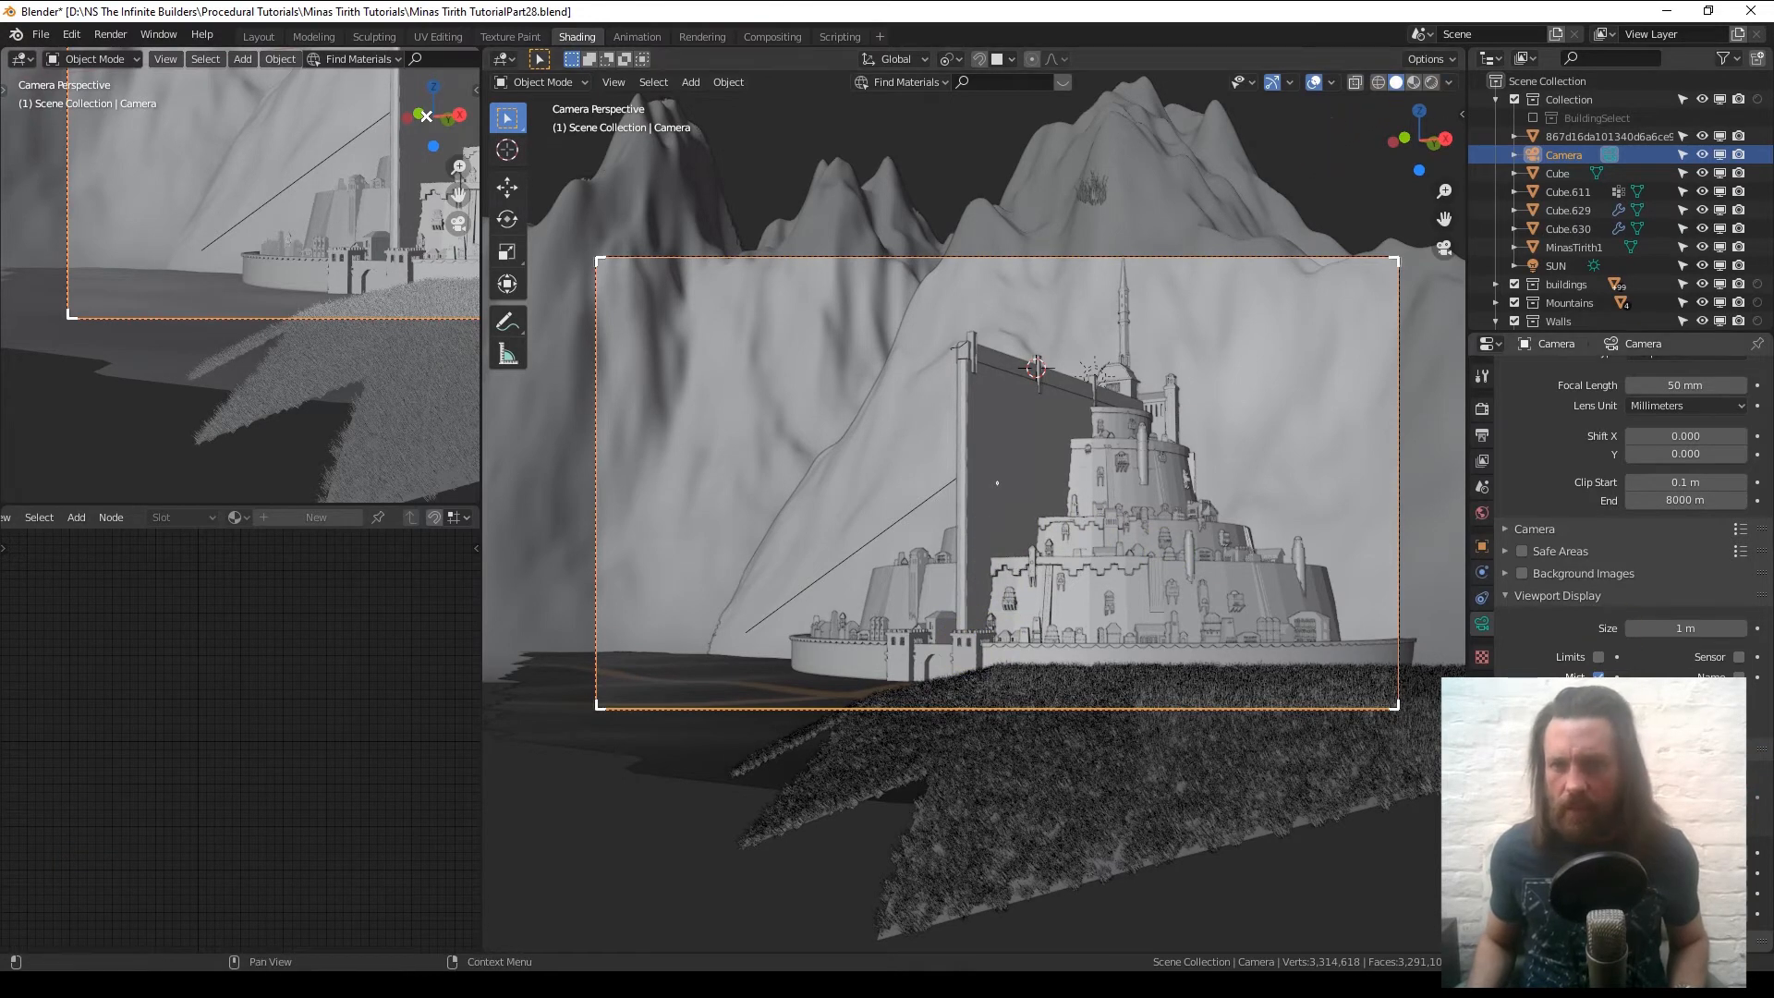
# - Enlarge the camera properties area and set the depth of field aperture's F-Stop to 1.6
pyautogui.scroll(-6, 426, 116)
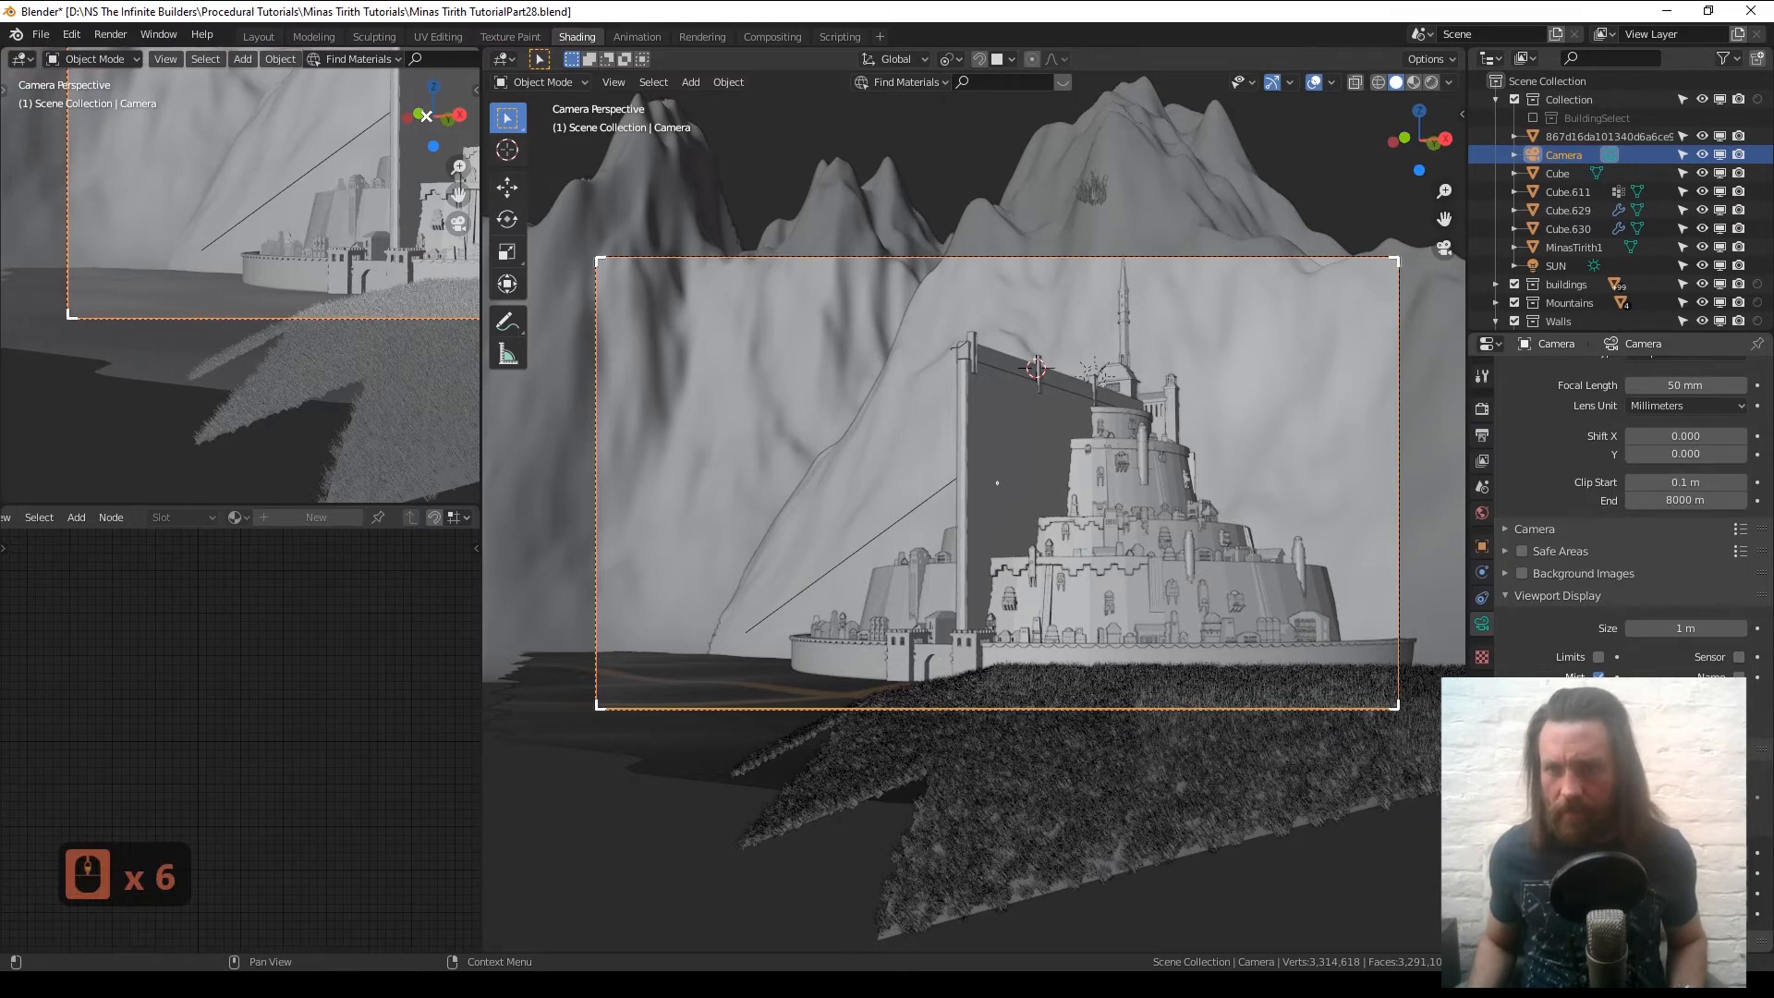
pyautogui.scroll(-3, 1524, 620)
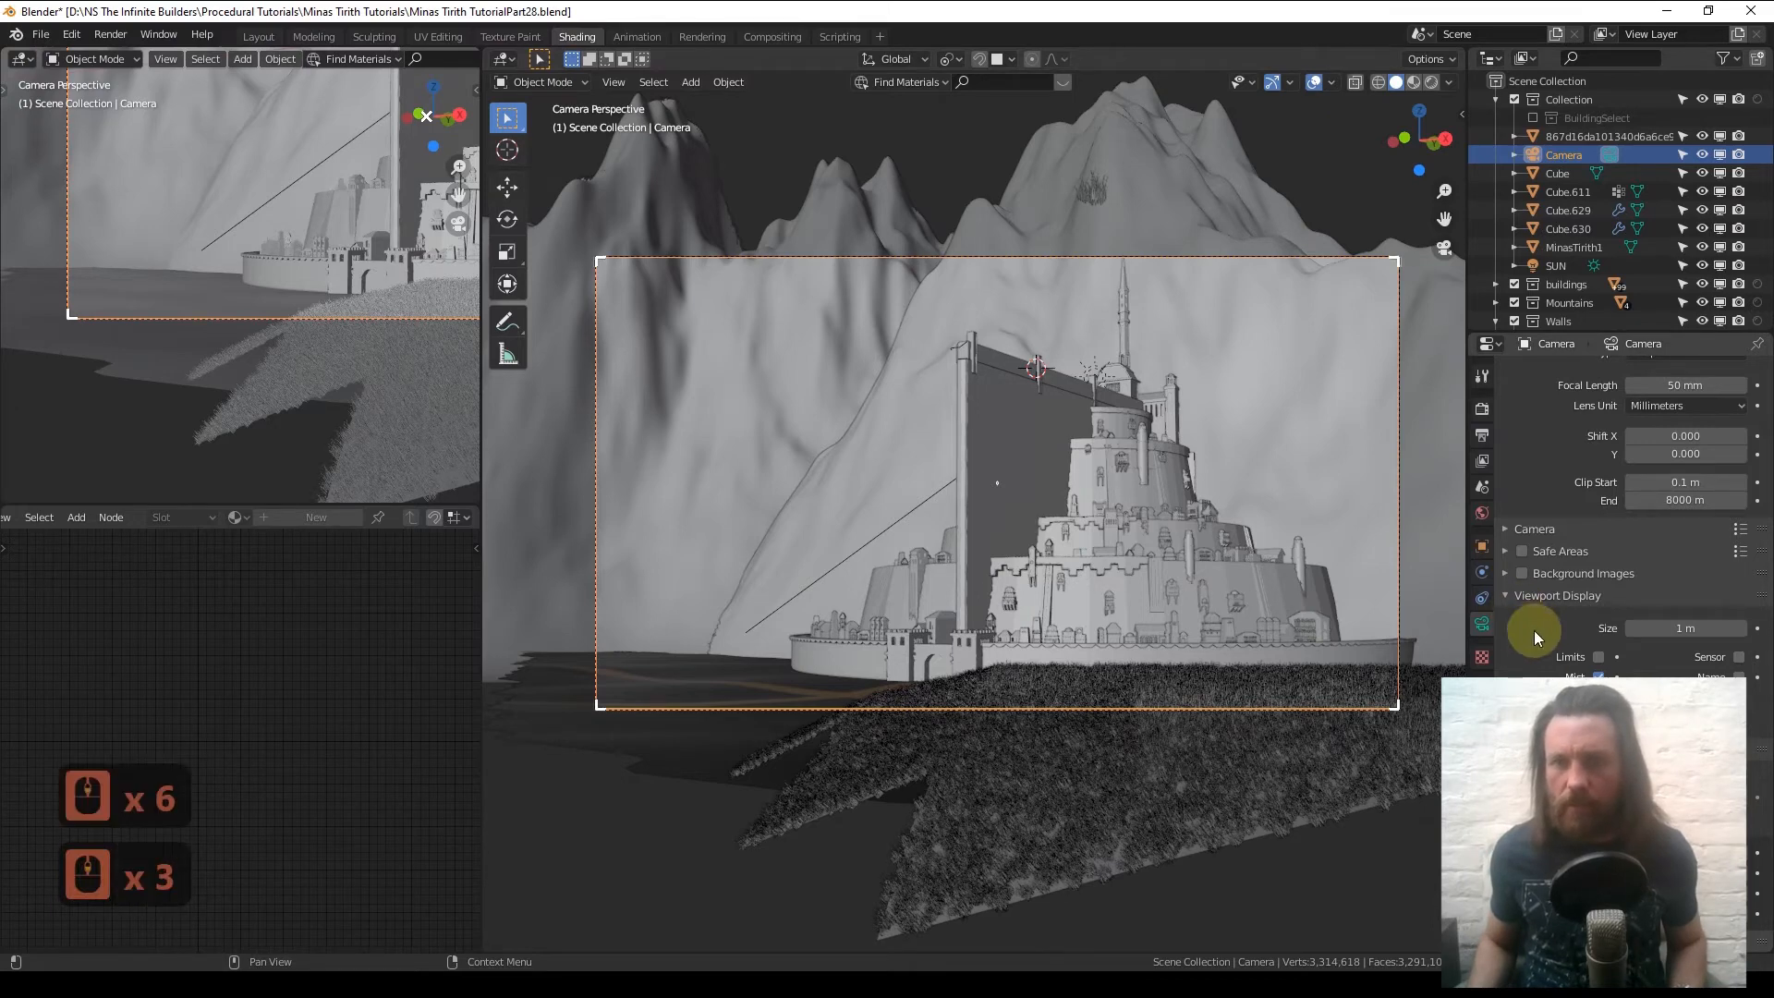
pyautogui.moveTo(1580, 330); pyautogui.dragTo(1572, 99)
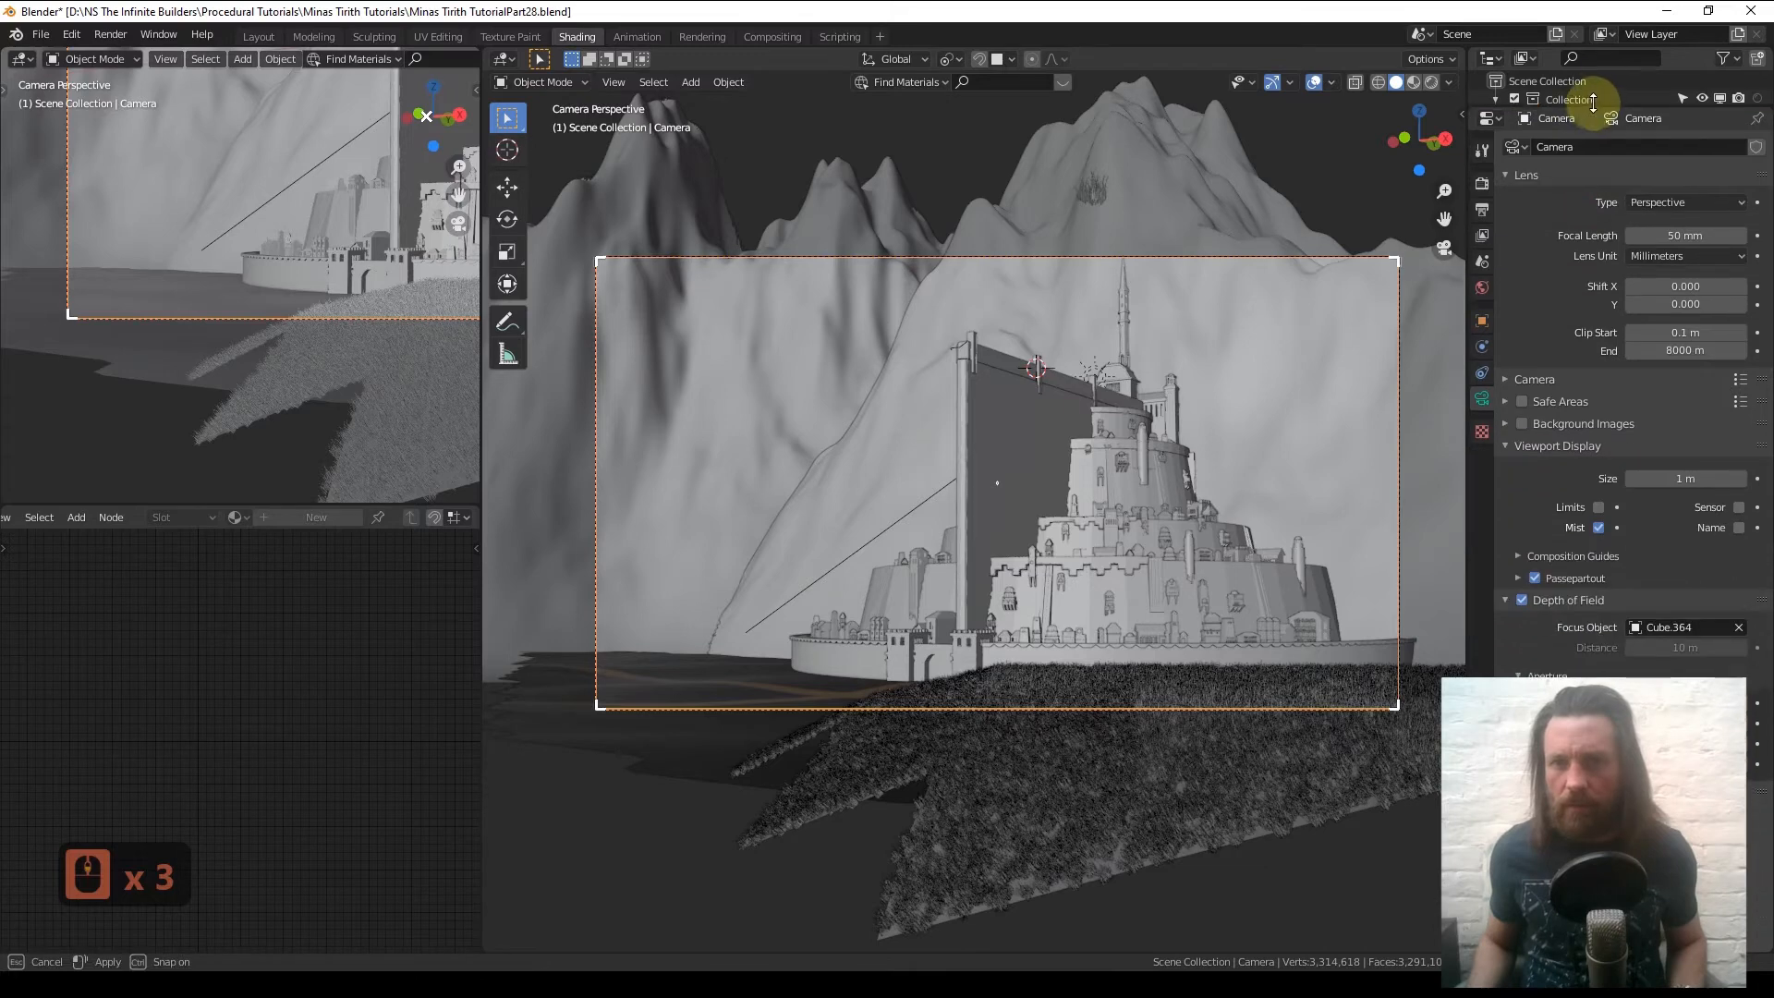
pyautogui.scroll(3, 1570, 370)
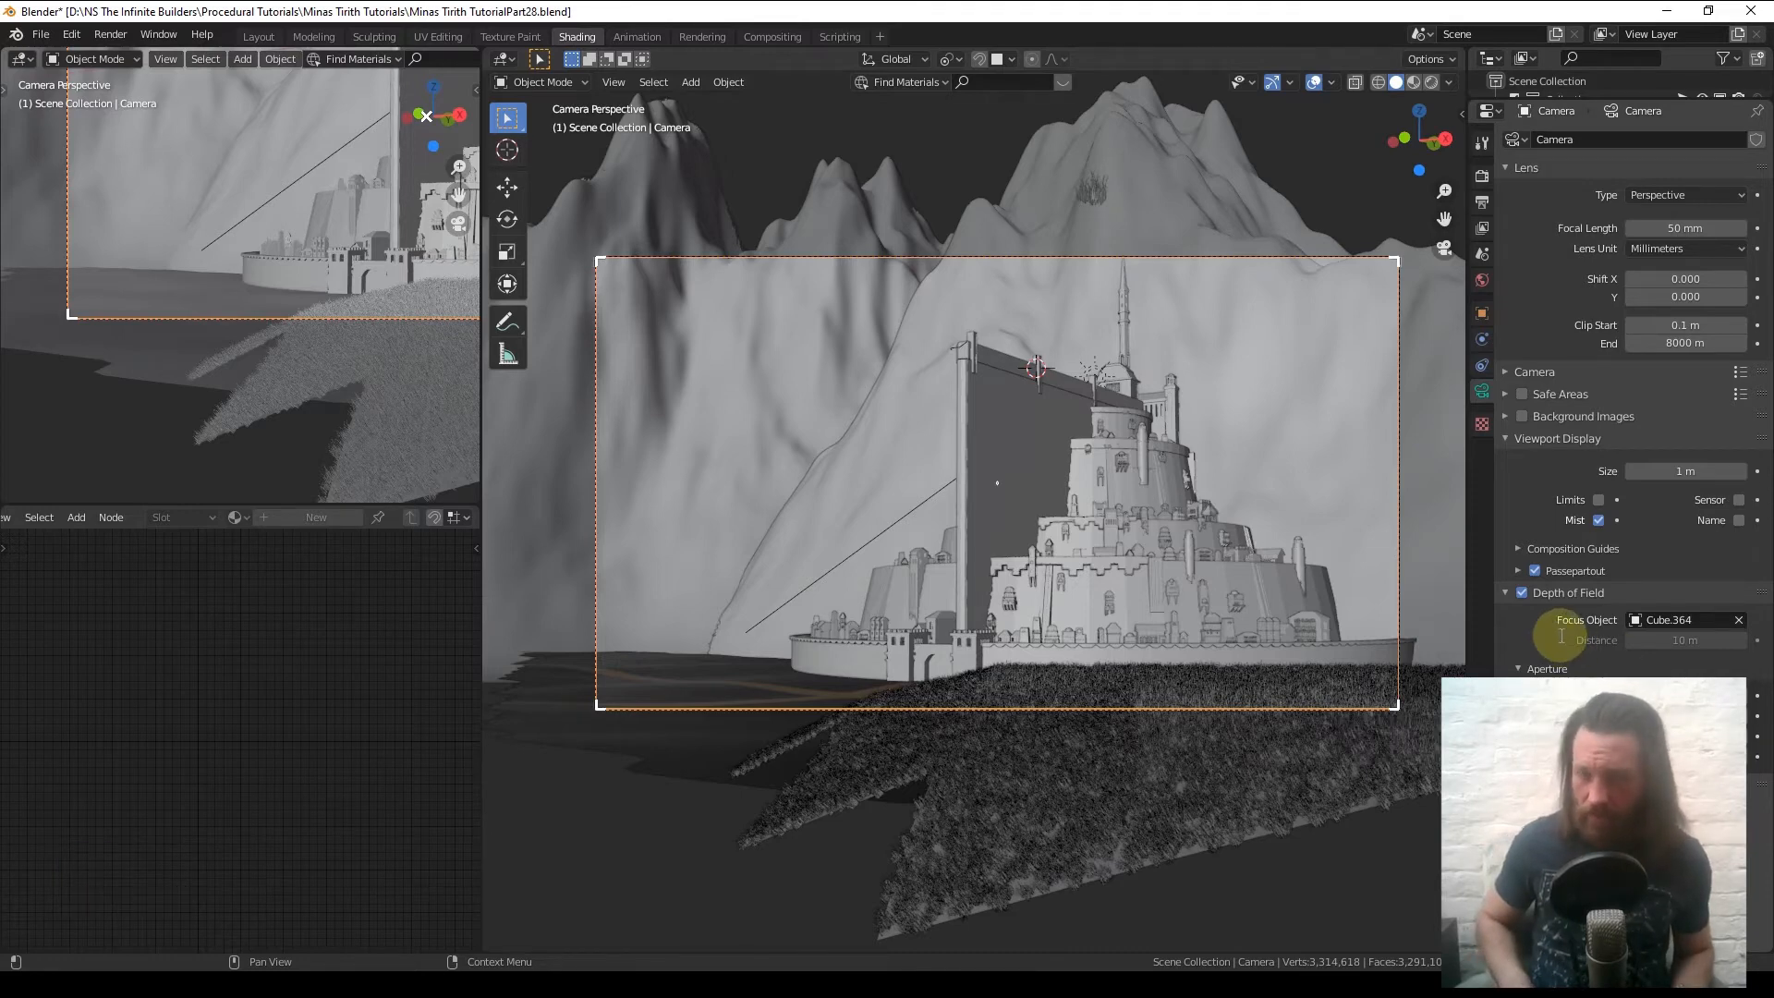
pyautogui.write('.6')
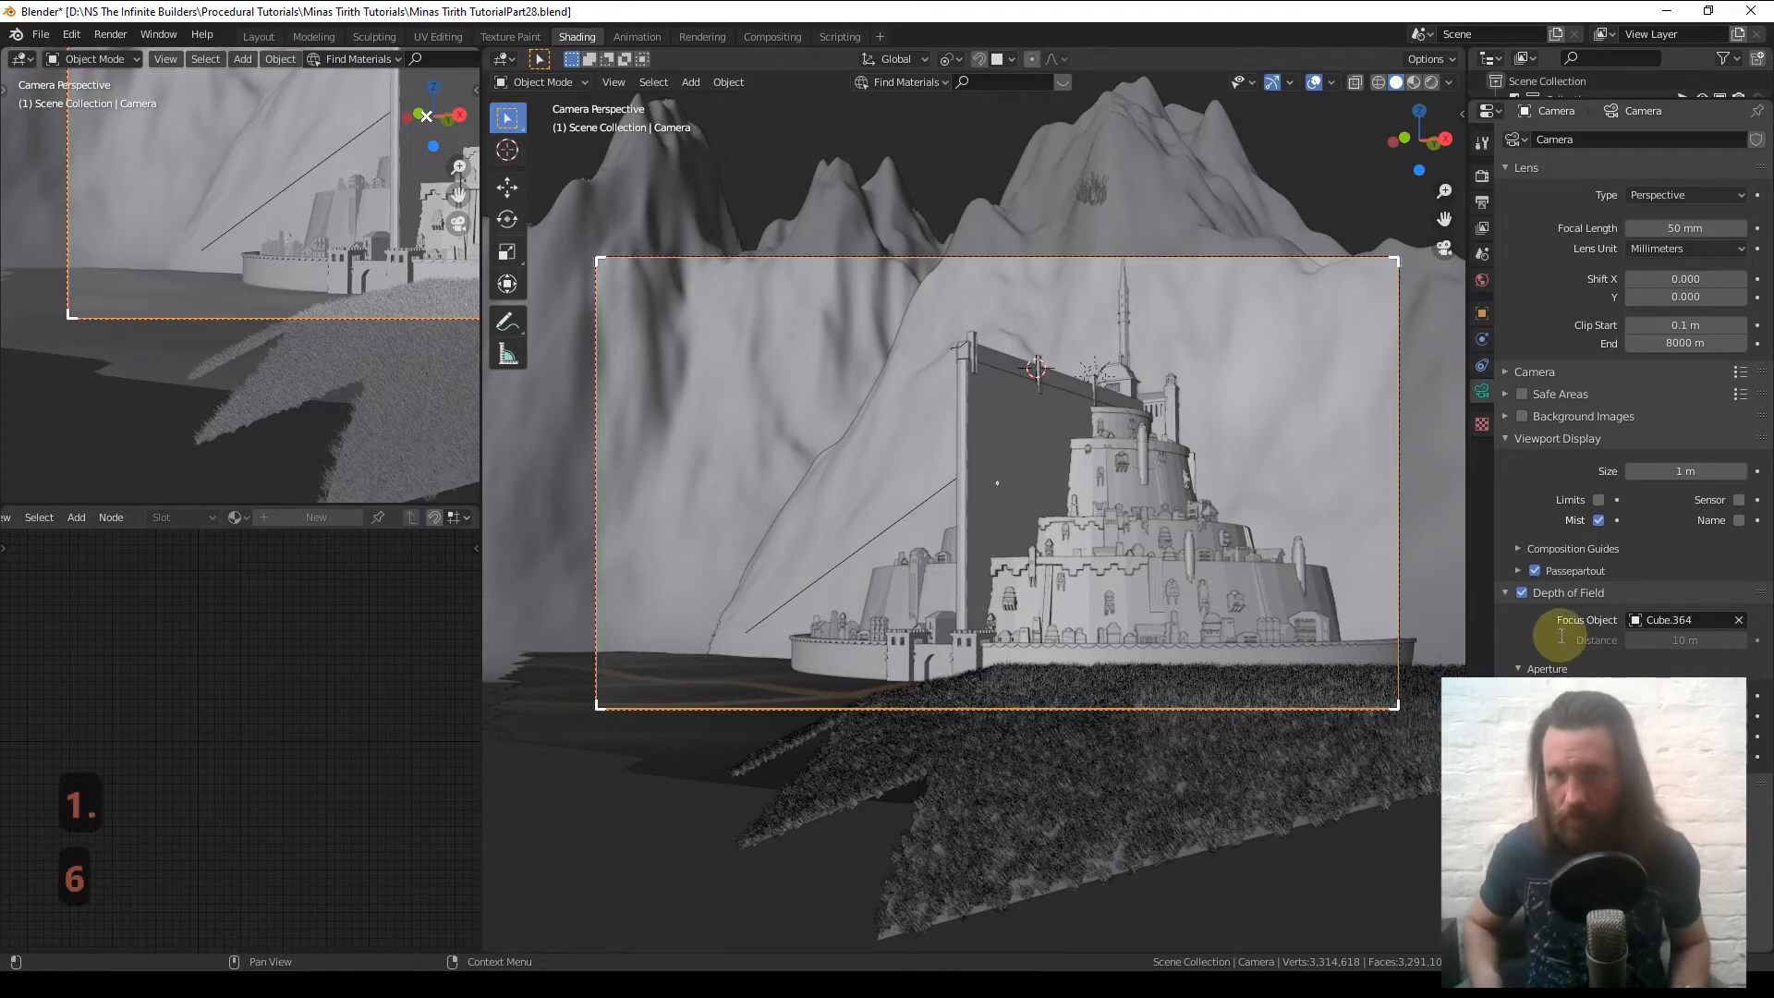
pyautogui.press('Return')
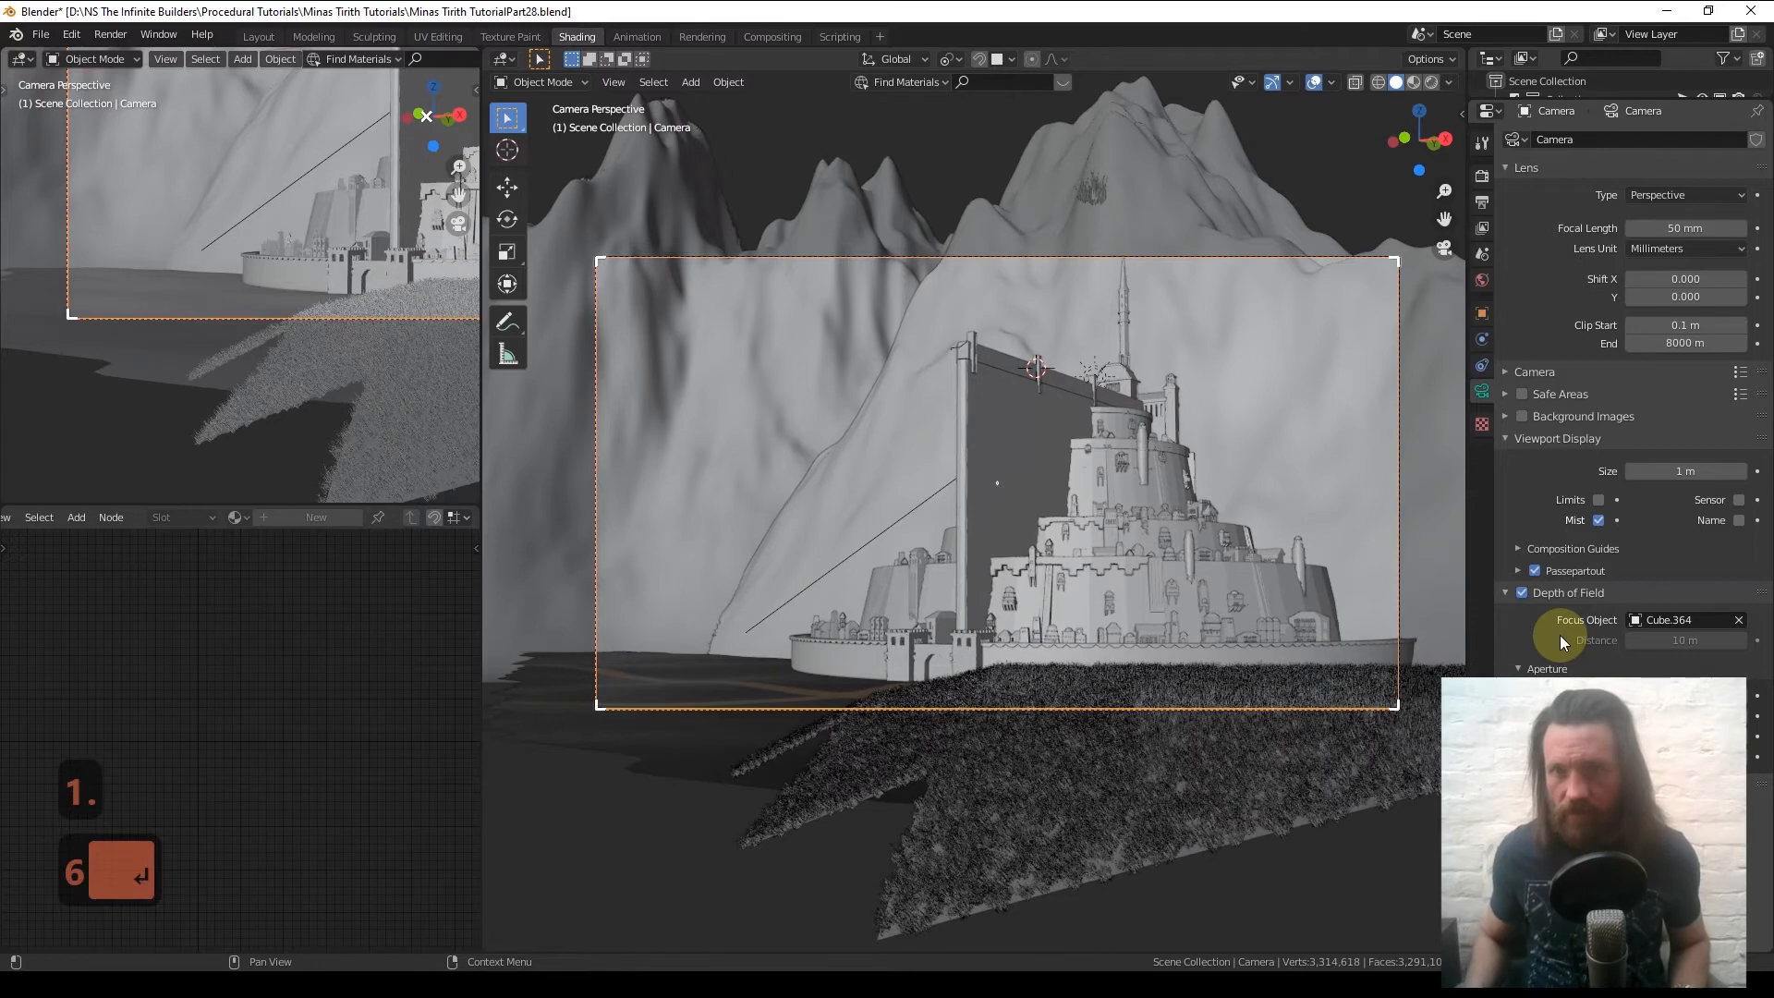
# - Show the rendered view, limit it to a region over the grass and wall beside the gate, and frame that closely
pyautogui.click(1411, 83)
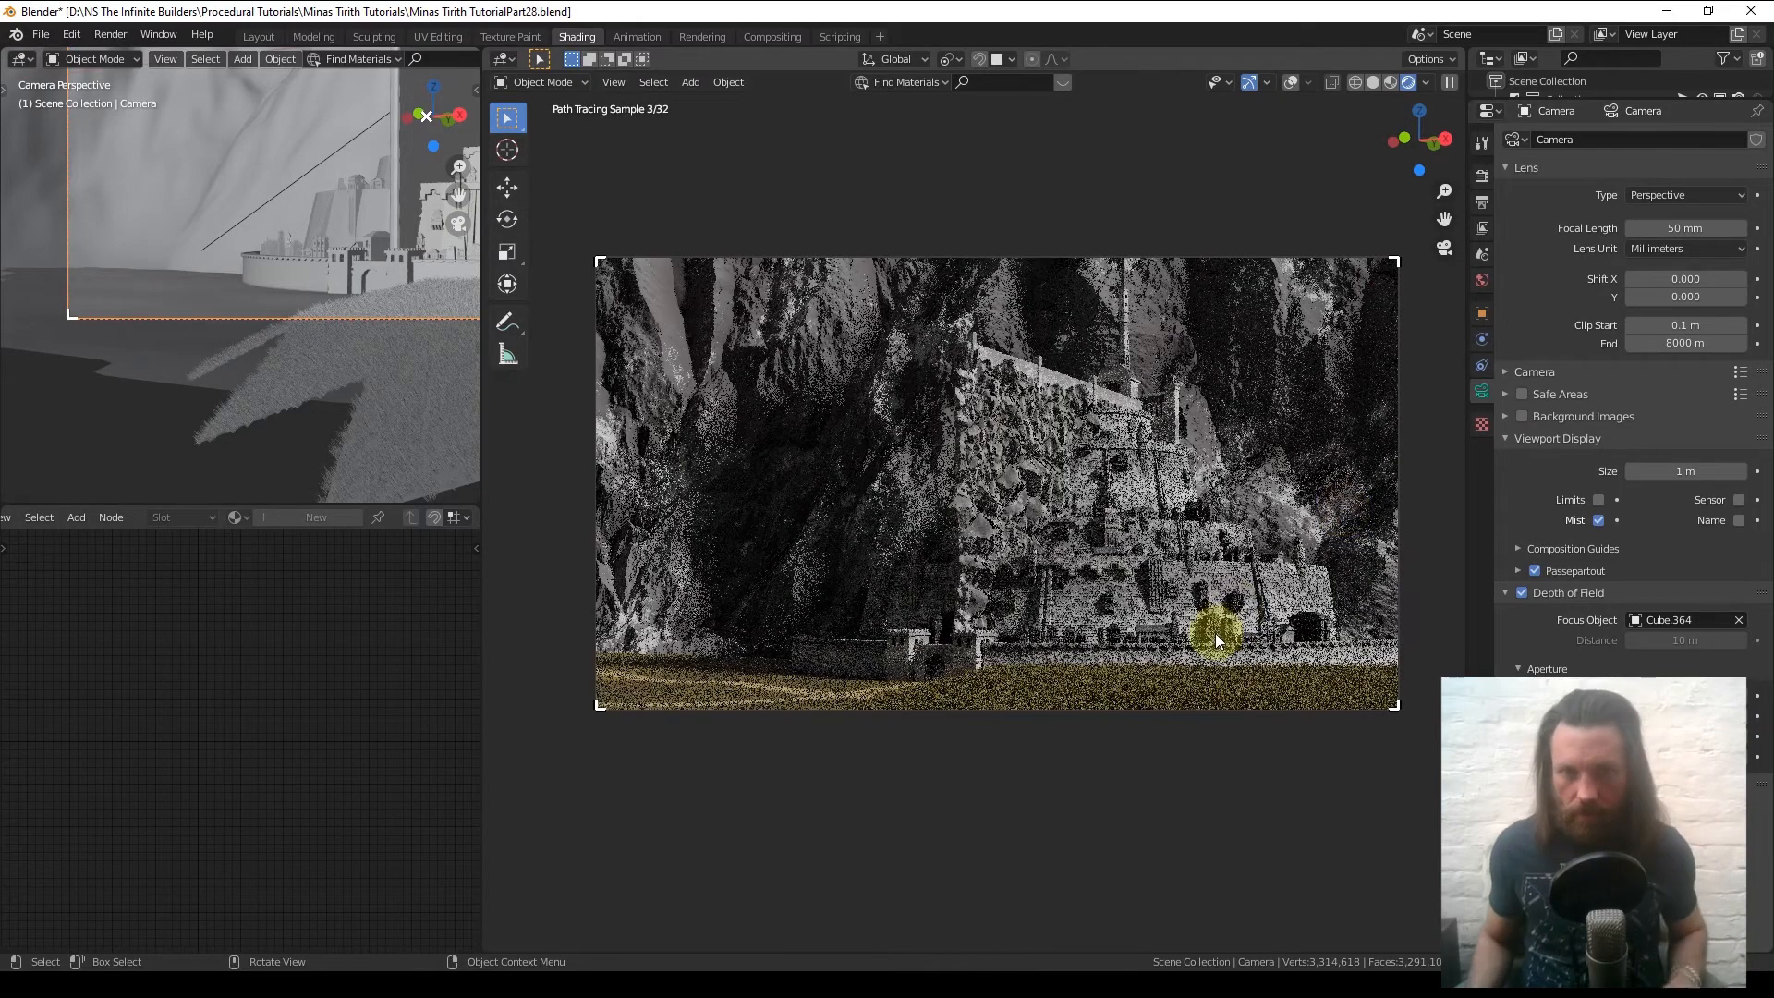
pyautogui.hotkey('ctrl', 'b')
pyautogui.moveTo(927, 637); pyautogui.dragTo(1222, 791)
pyautogui.scroll(6, 1079, 658)
pyautogui.keyDown('shift'); pyautogui.moveTo(1173, 746); pyautogui.dragTo(1163, 248, button='middle'); pyautogui.keyUp('shift')
pyautogui.scroll(3, 1207, 562)
pyautogui.keyDown('shift'); pyautogui.moveTo(1206, 562); pyautogui.dragTo(1038, 572, button='middle'); pyautogui.keyUp('shift')
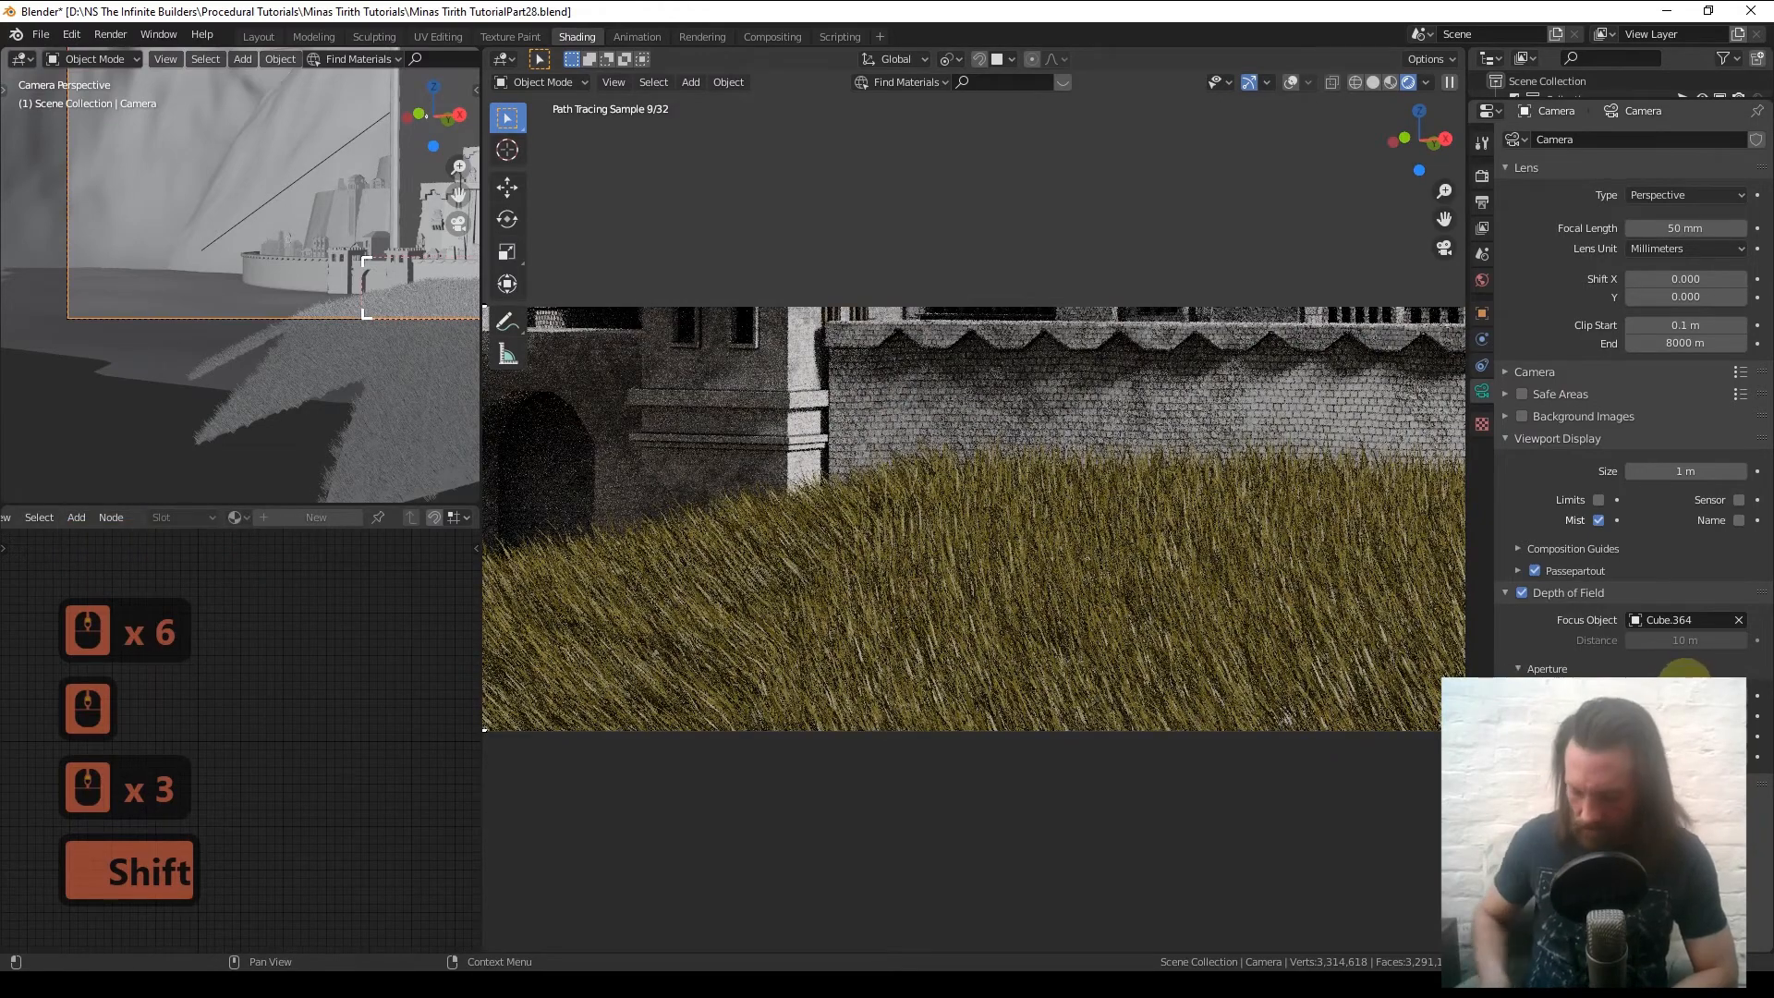
# - Try aperture F-Stop values of 1 and 0.5 on the camera, and set it to 0.1
pyautogui.write('1')
pyautogui.press('Return')
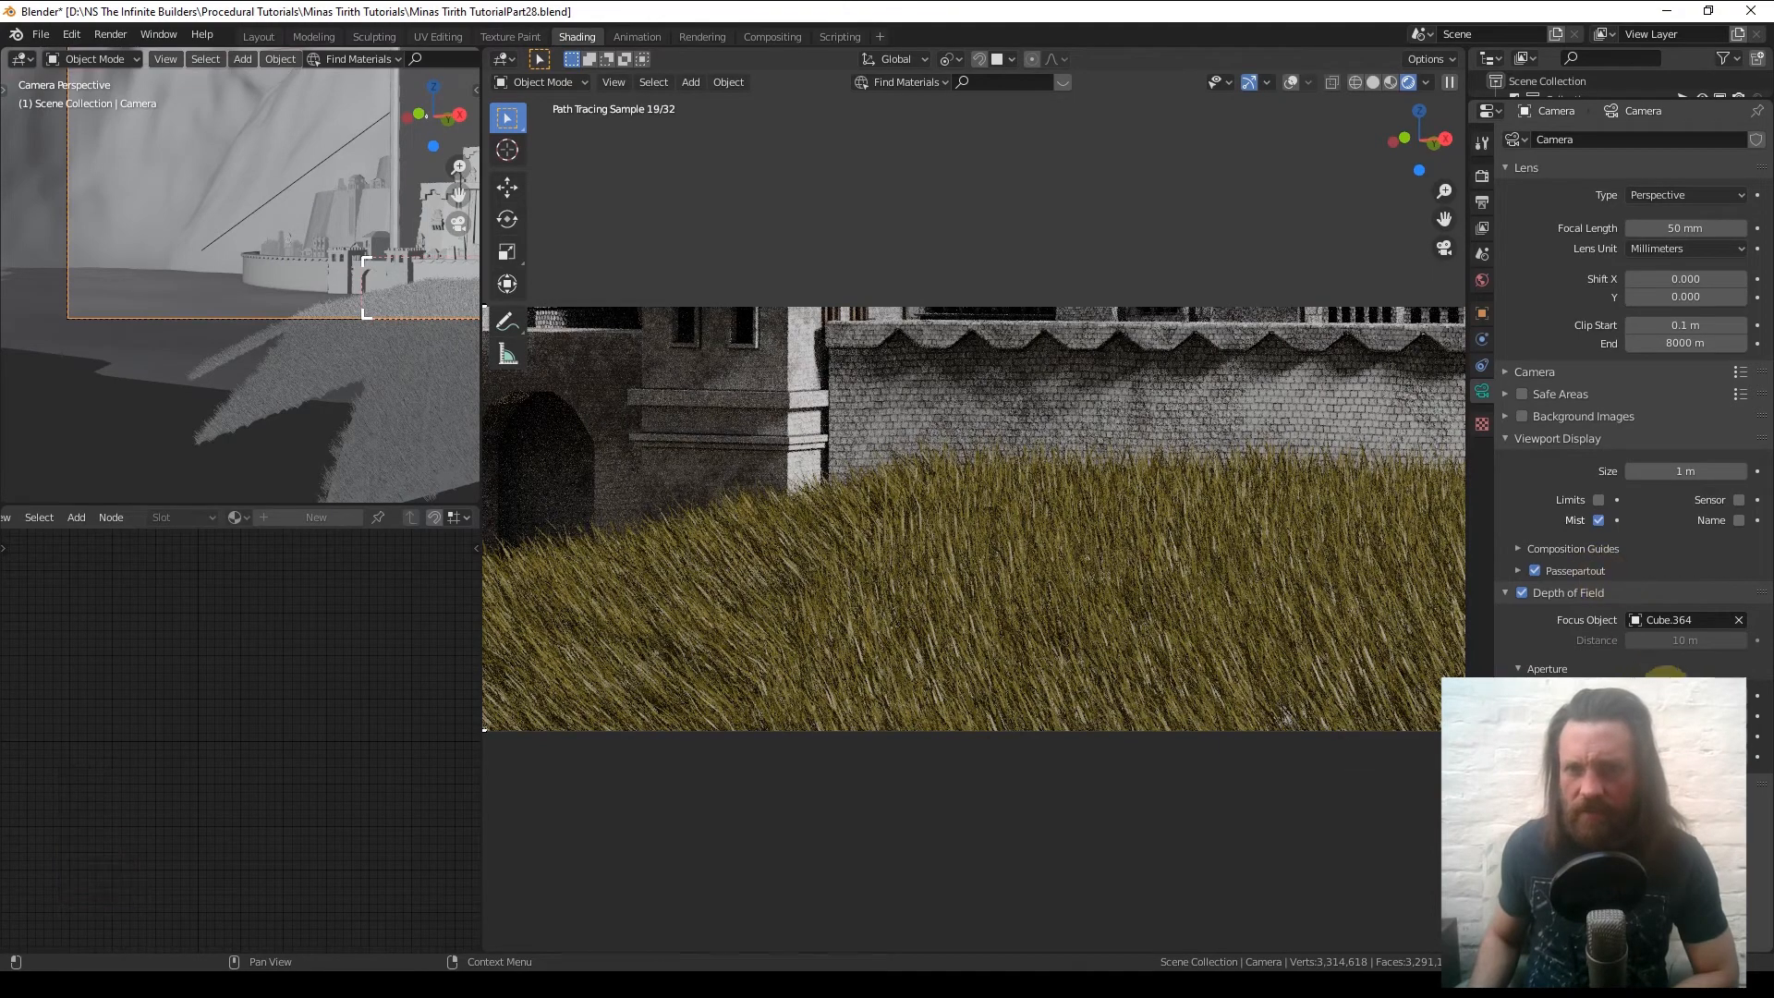
pyautogui.write('.5')
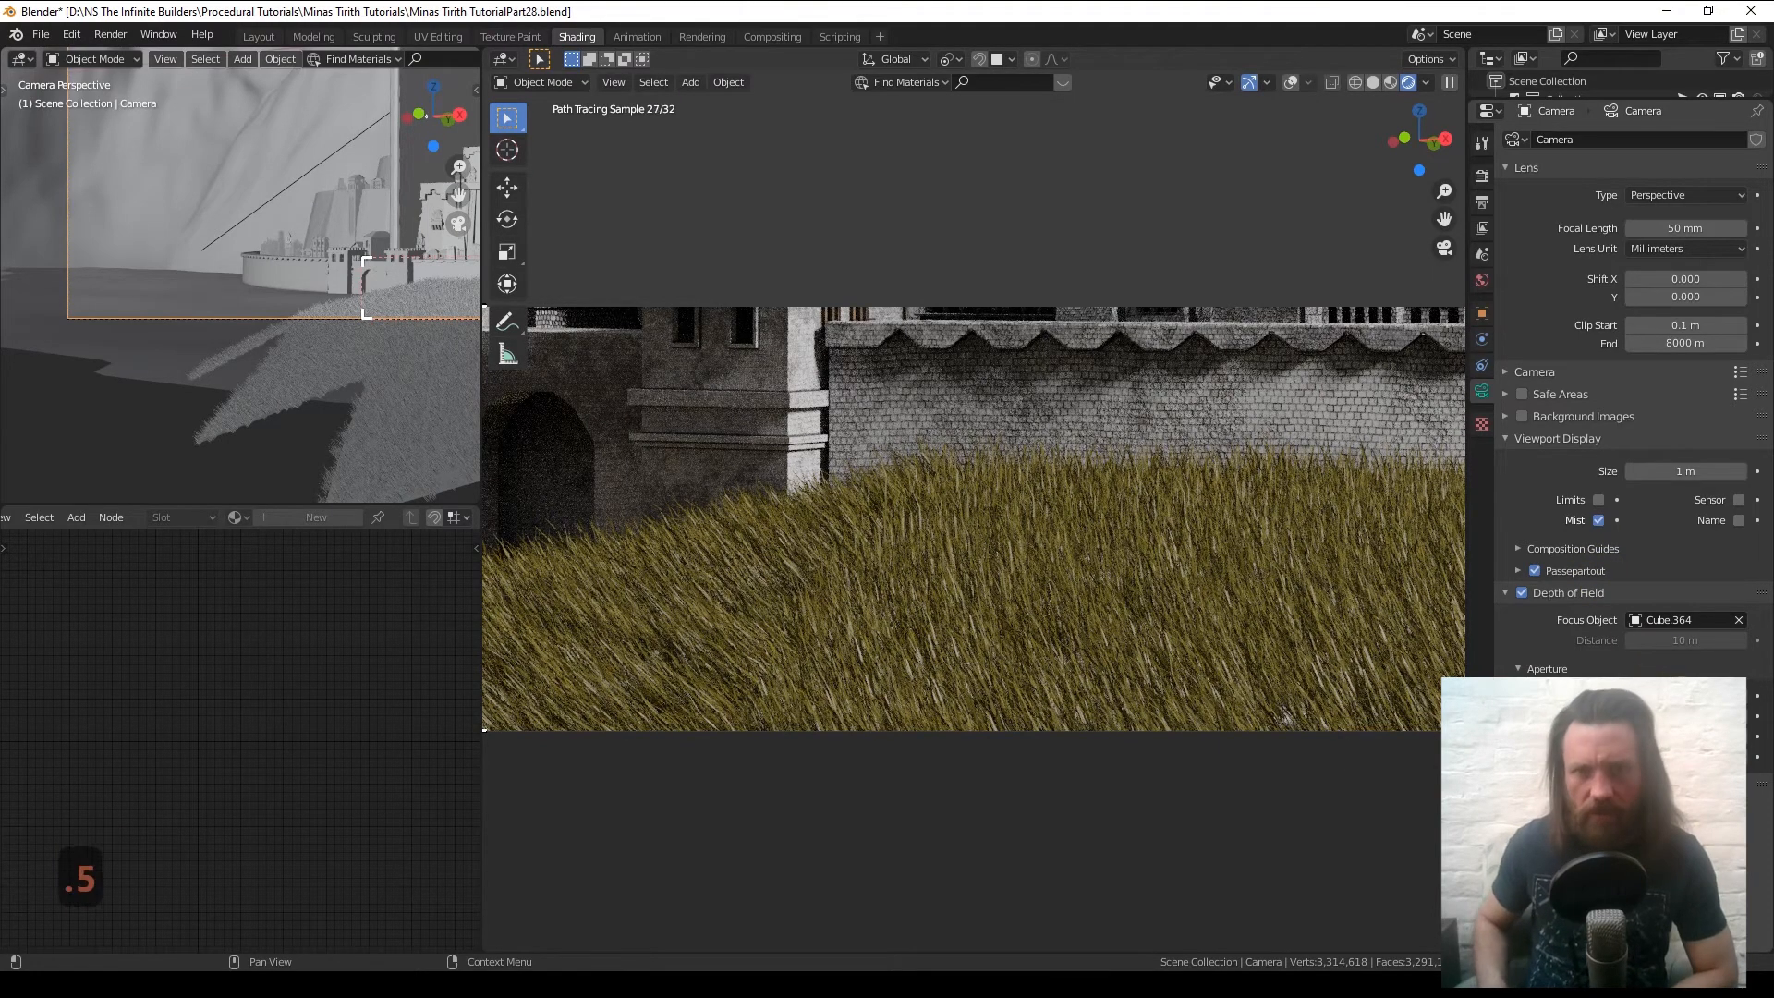
pyautogui.press('Return')
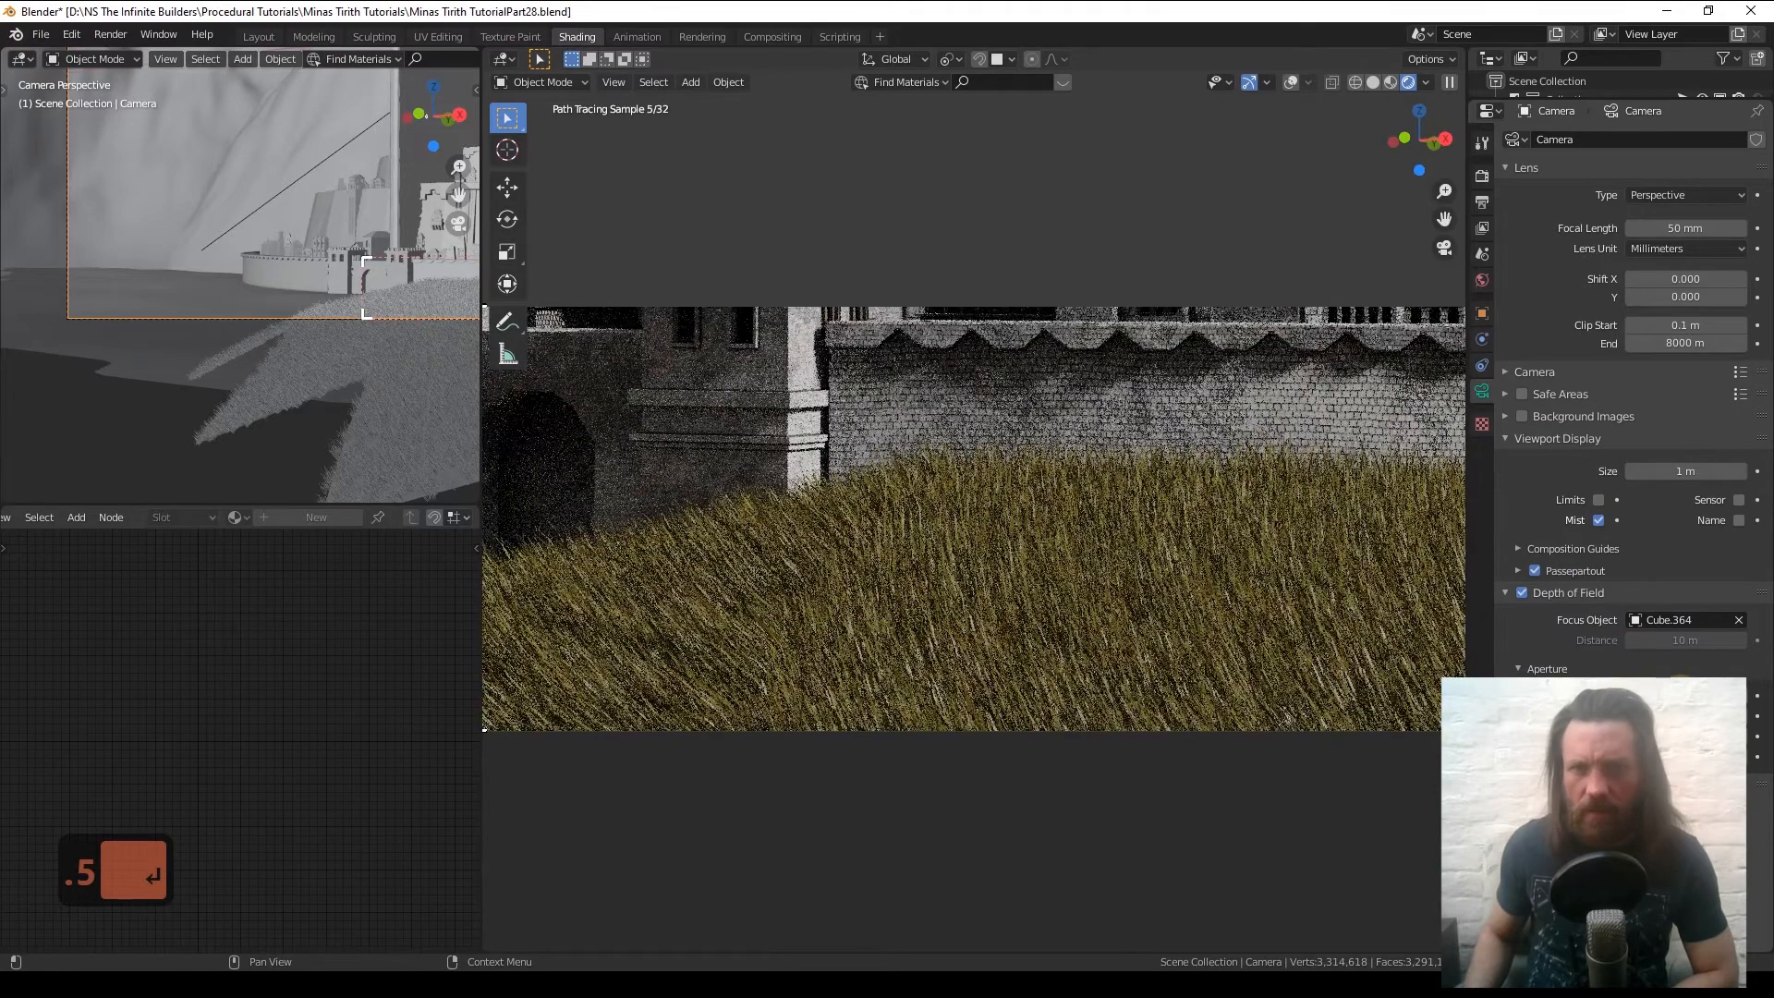
pyautogui.write('.1')
pyautogui.press('Return')
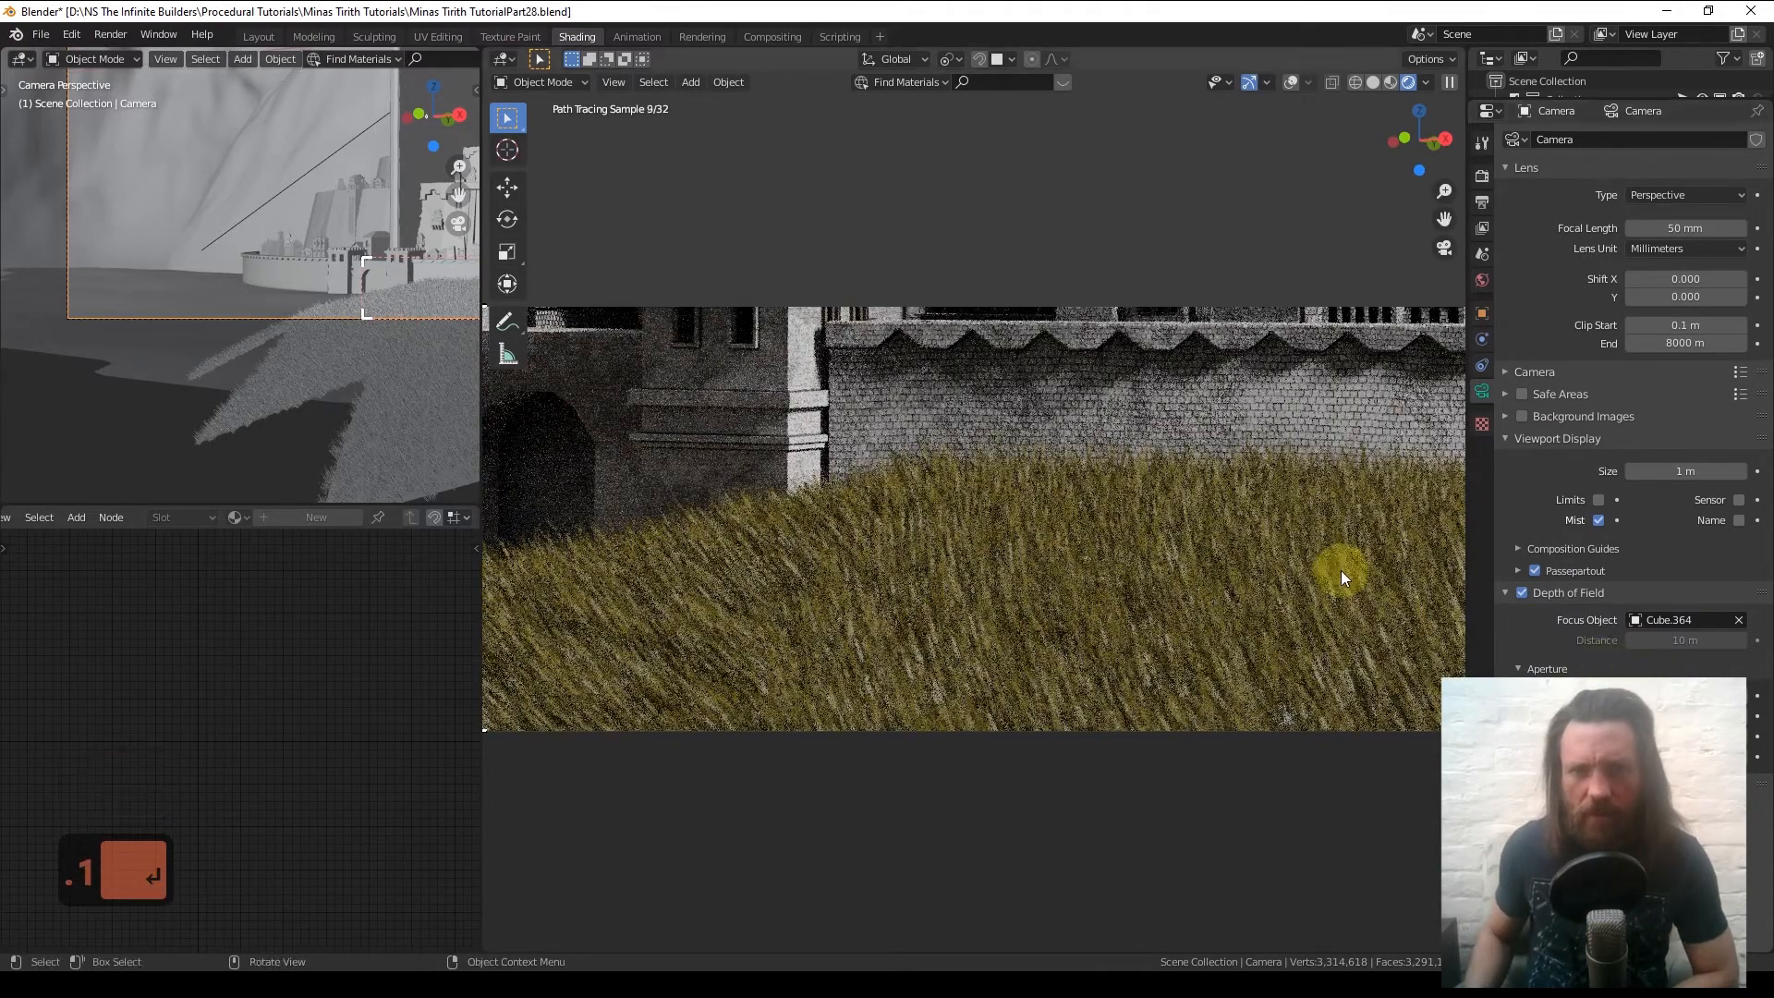
# - Extend the render region to the entire camera frame and inspect the rendered city and grass
pyautogui.scroll(-4, 1306, 574)
pyautogui.scroll(-6, 1312, 554)
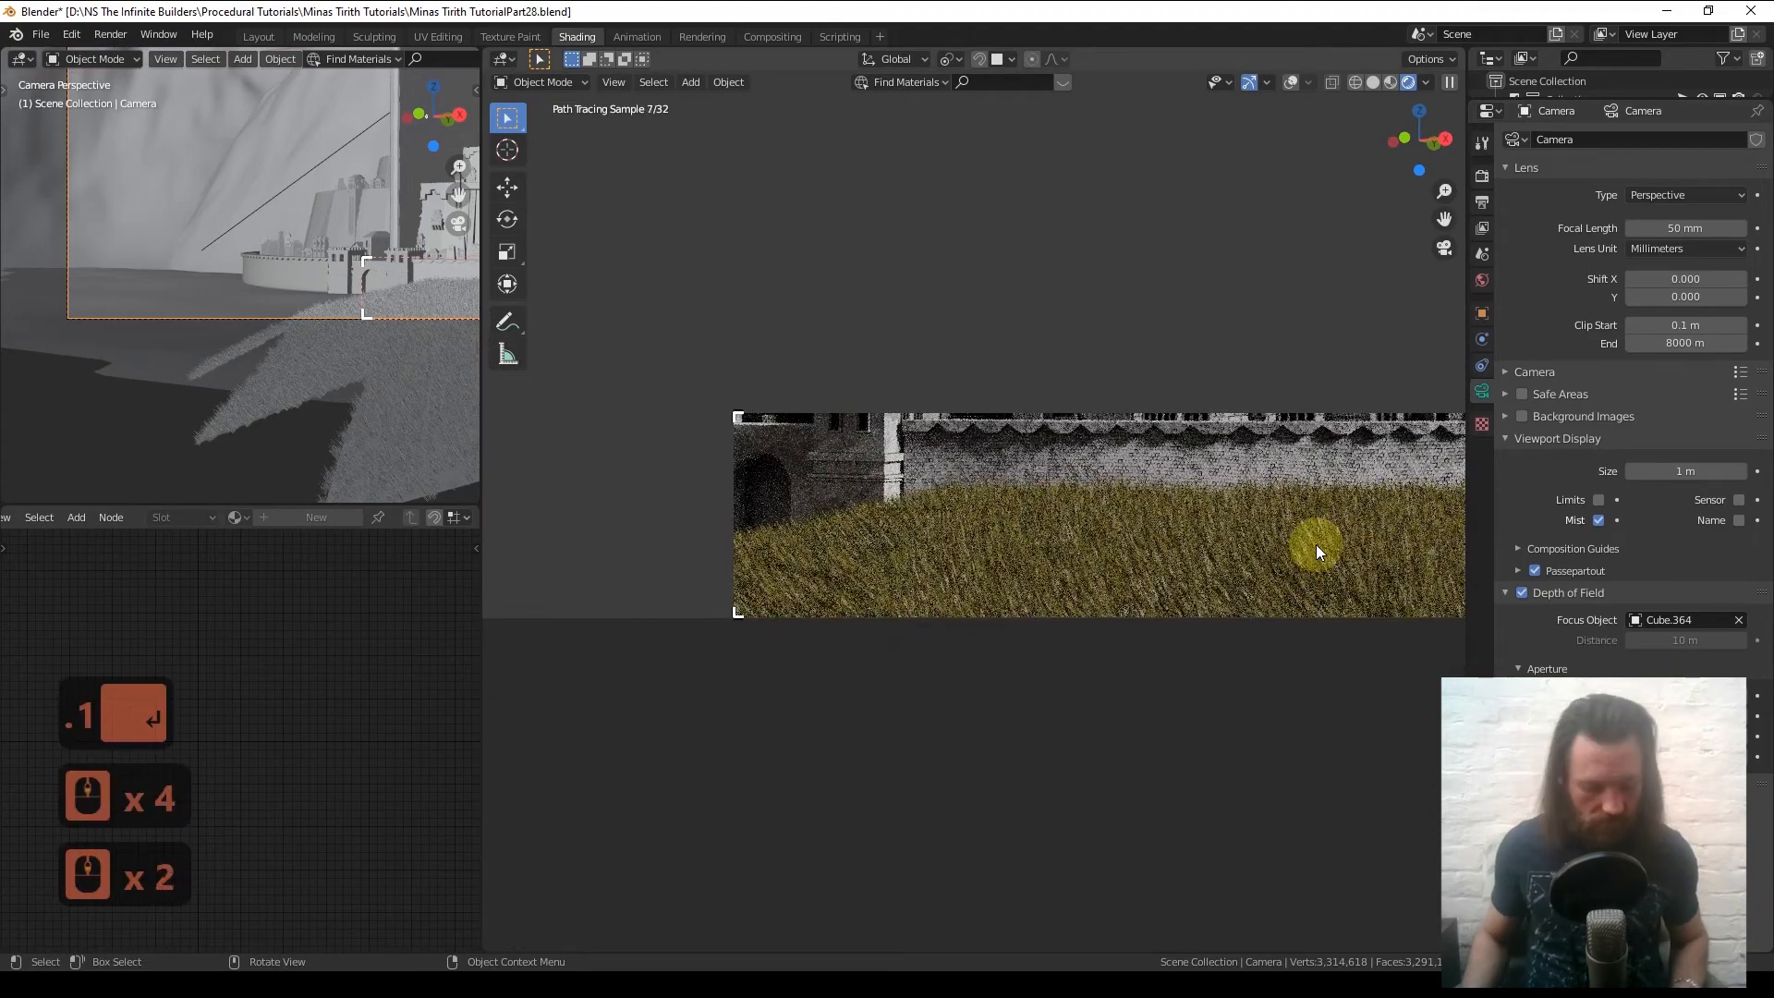
pyautogui.scroll(-2, 1316, 517)
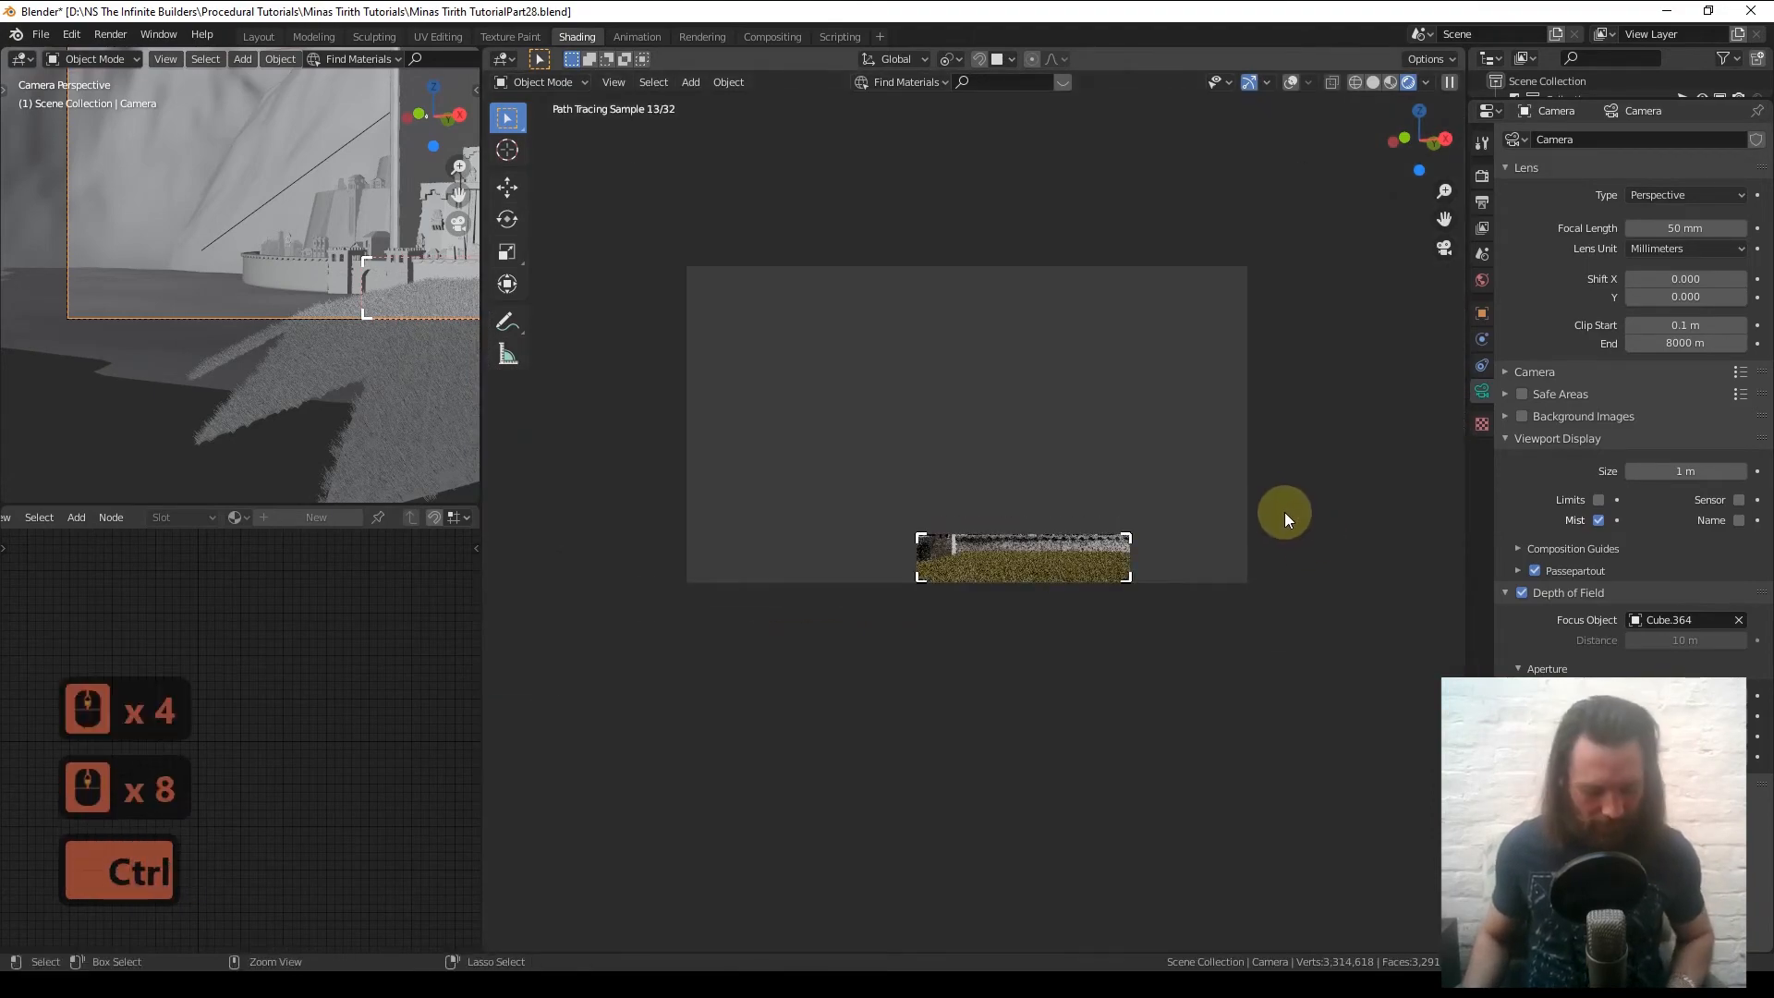
pyautogui.hotkey('ctrl', 'b')
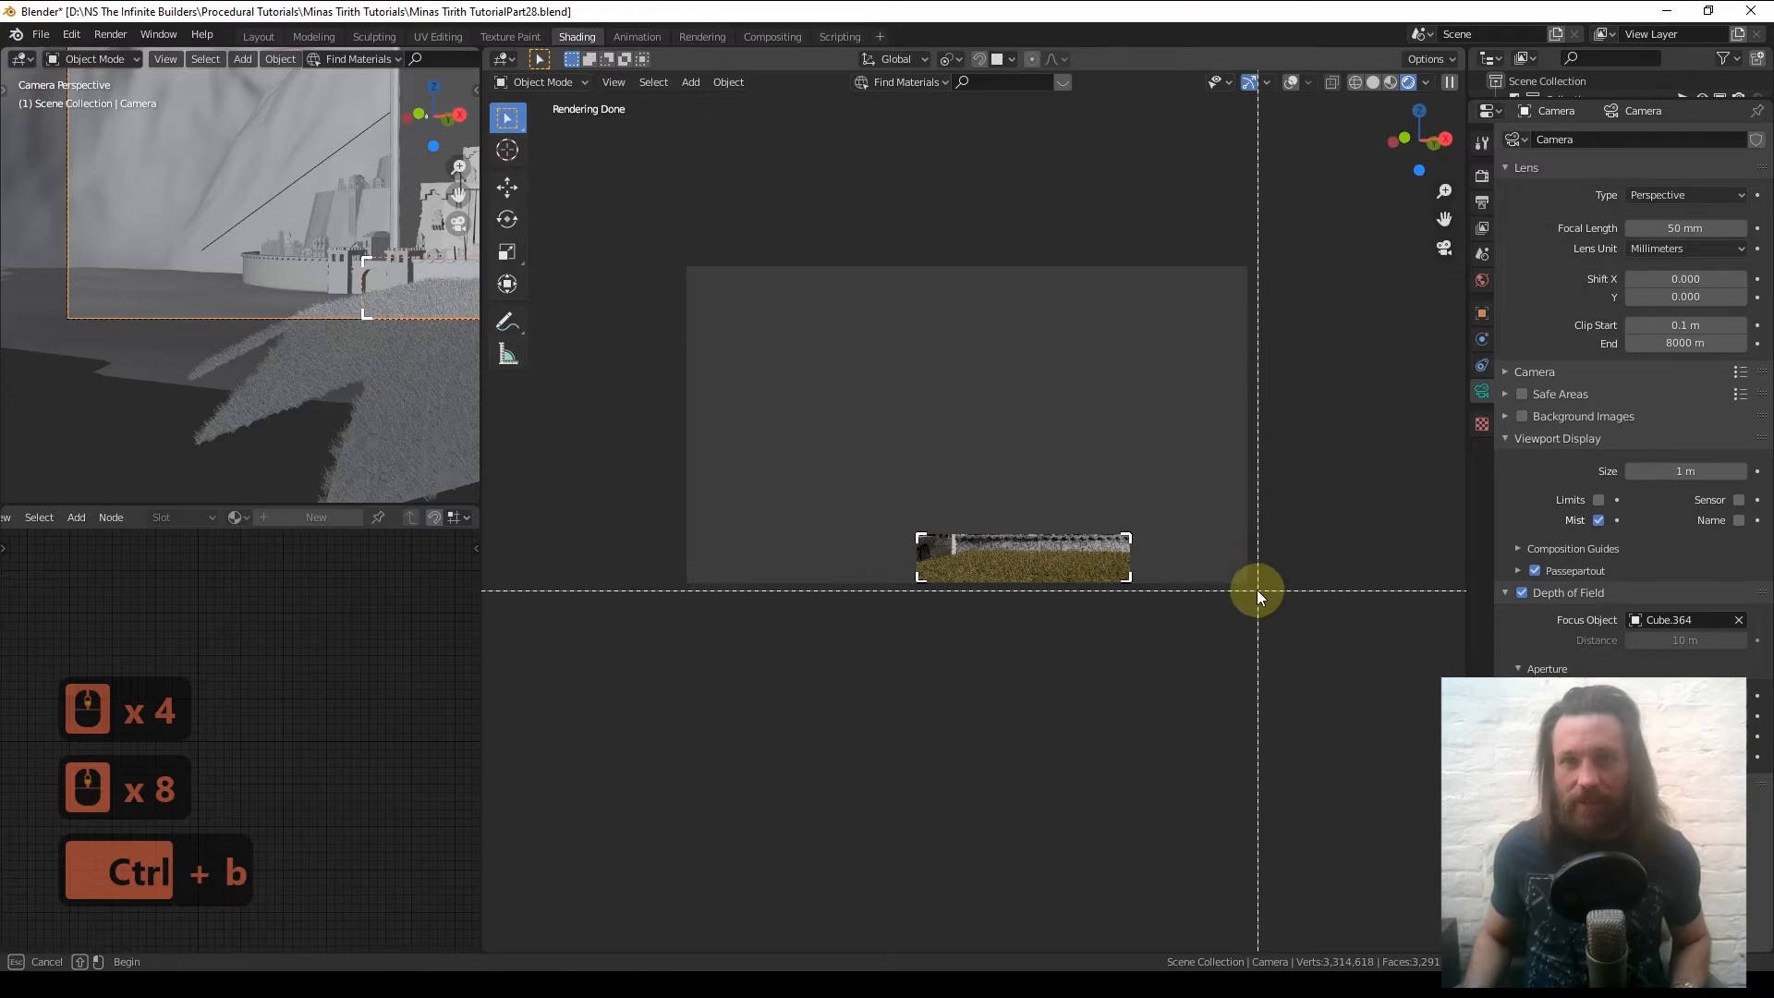
pyautogui.moveTo(1255, 587); pyautogui.dragTo(681, 264)
pyautogui.scroll(4, 961, 557)
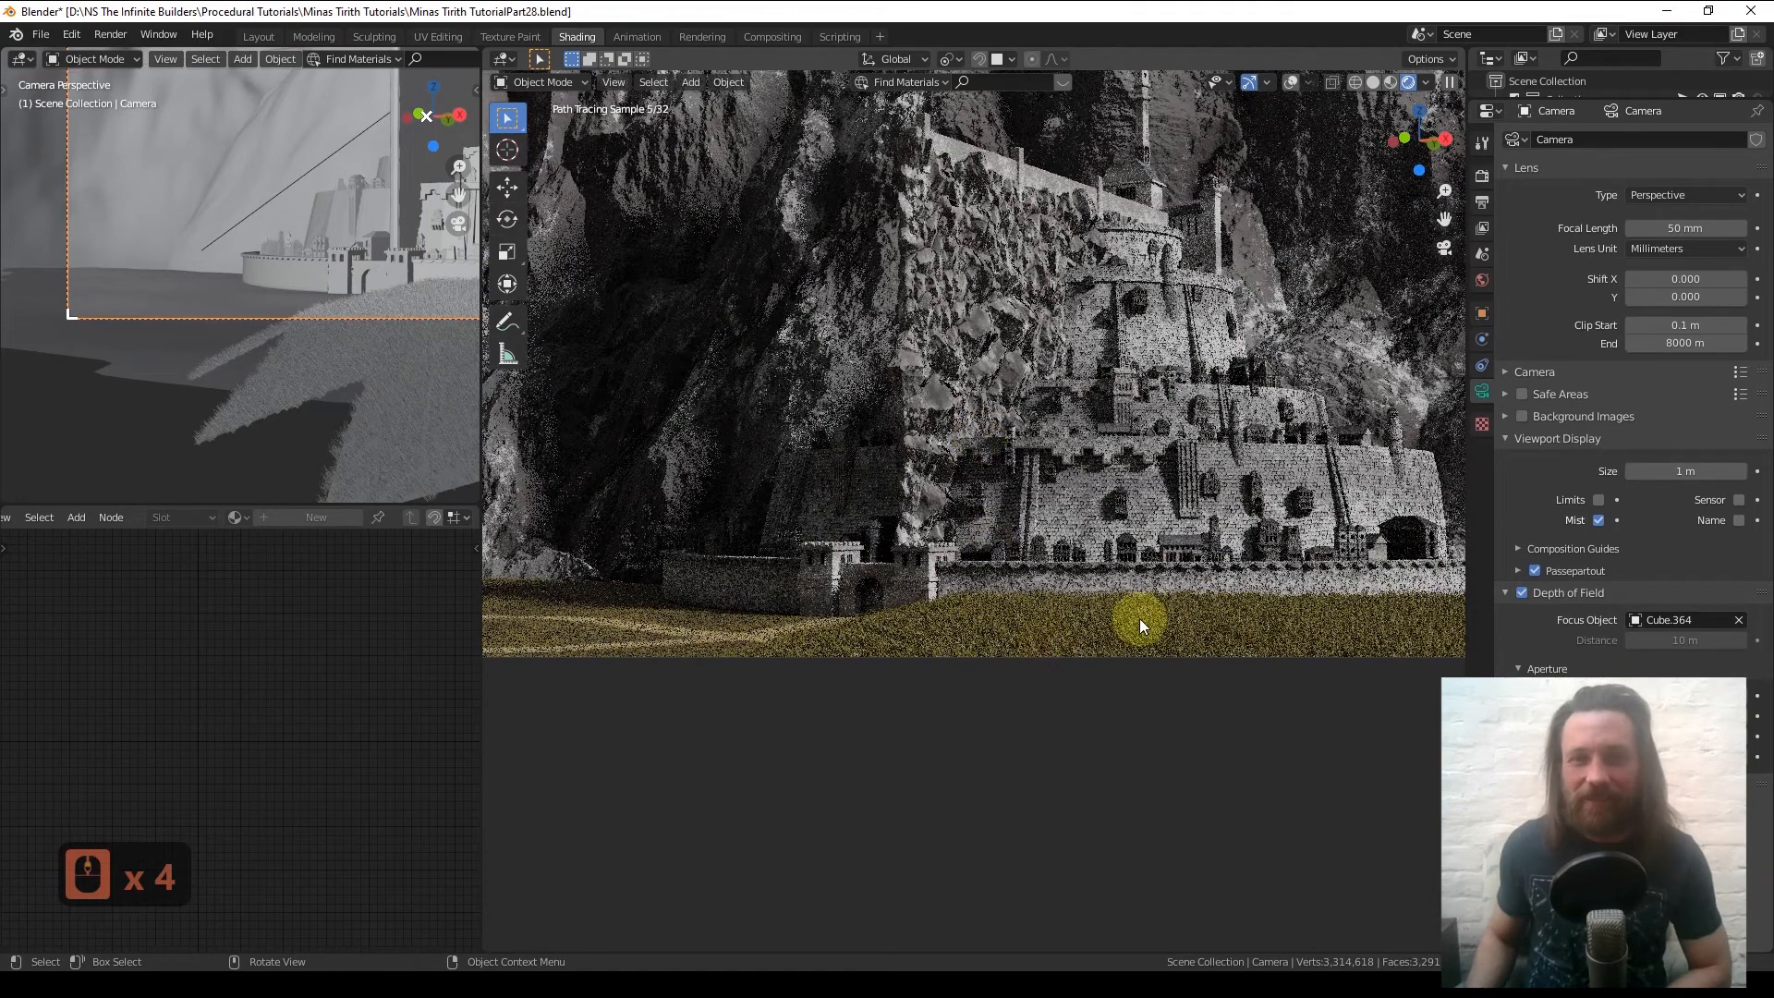
pyautogui.scroll(-4, 1026, 518)
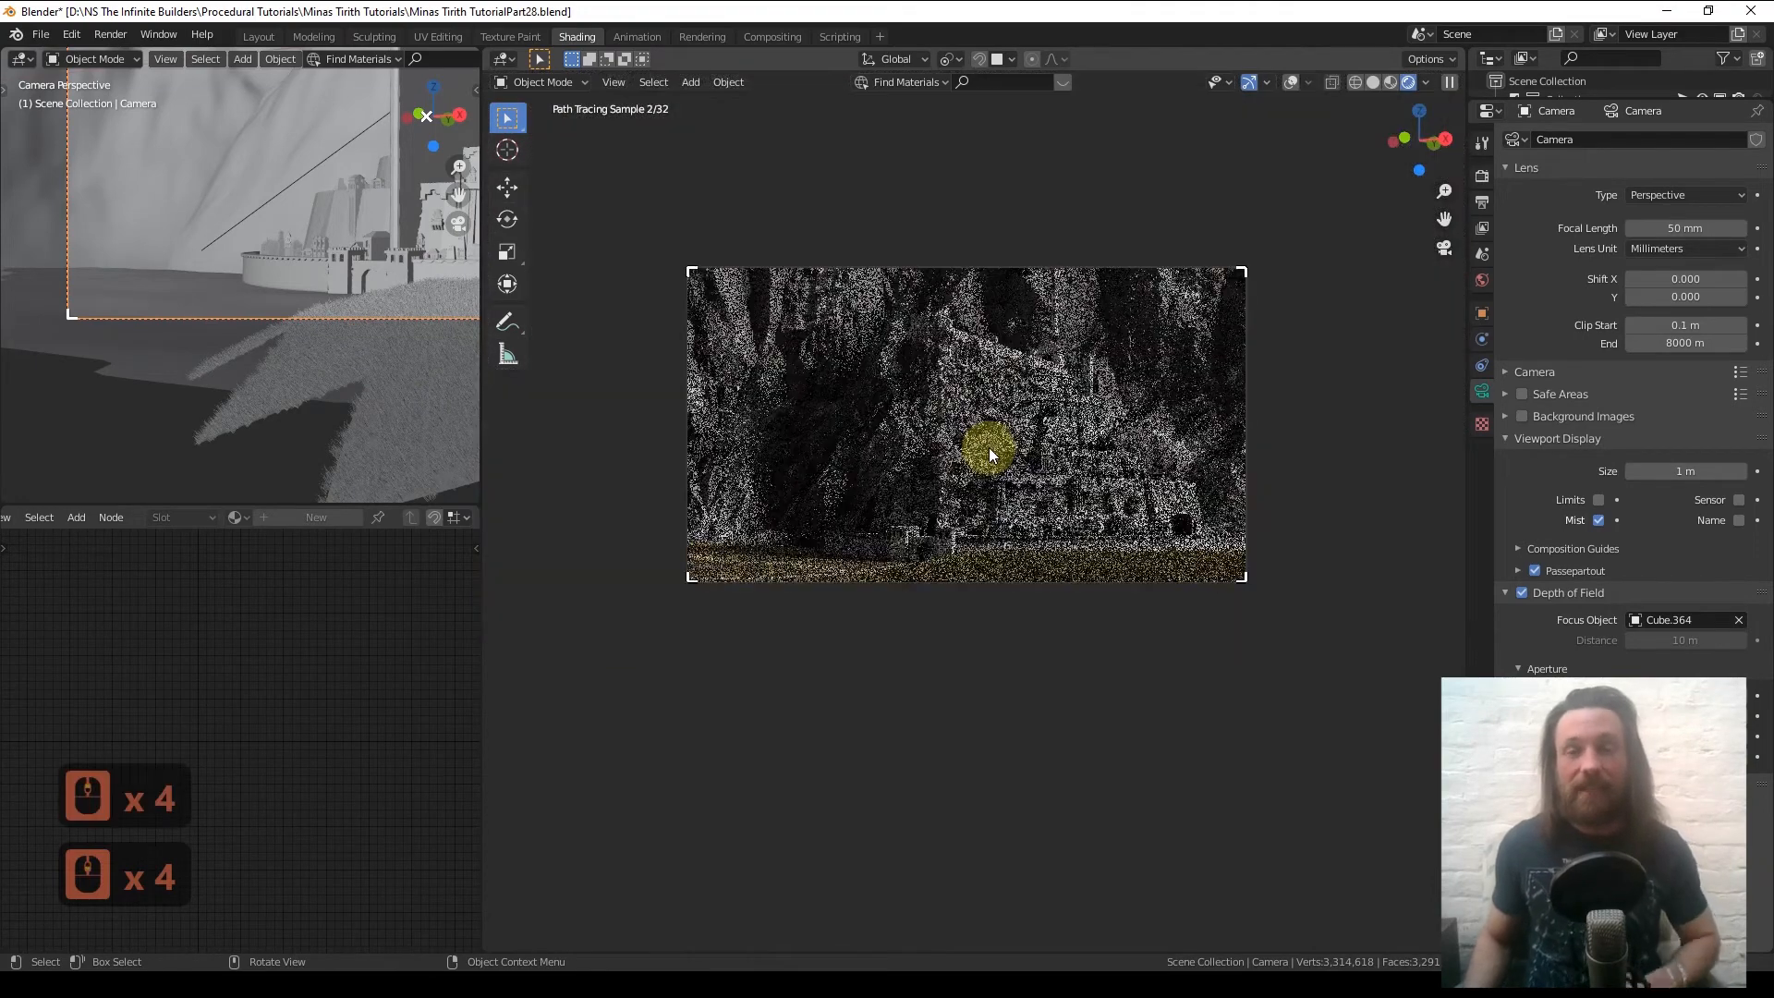
pyautogui.keyDown('shift'); pyautogui.moveTo(986, 451); pyautogui.dragTo(1042, 541, button='middle'); pyautogui.keyUp('shift')
pyautogui.scroll(3, 1045, 541)
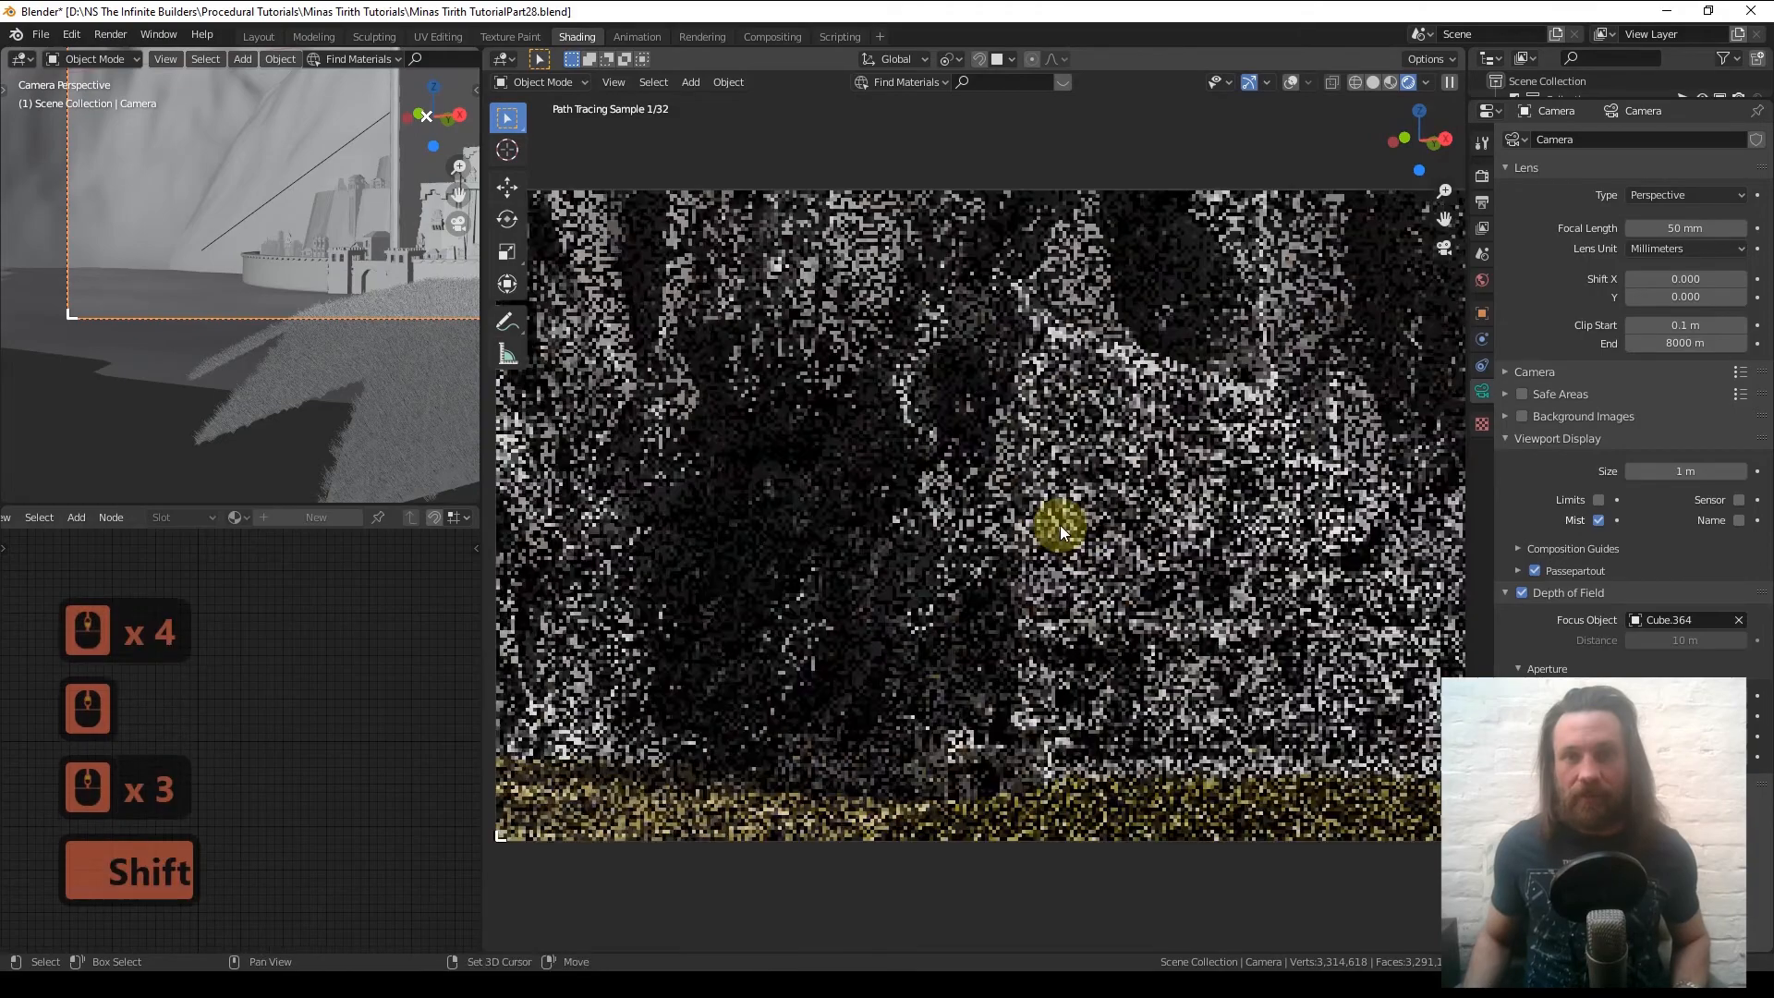
pyautogui.scroll(-1, 1061, 524)
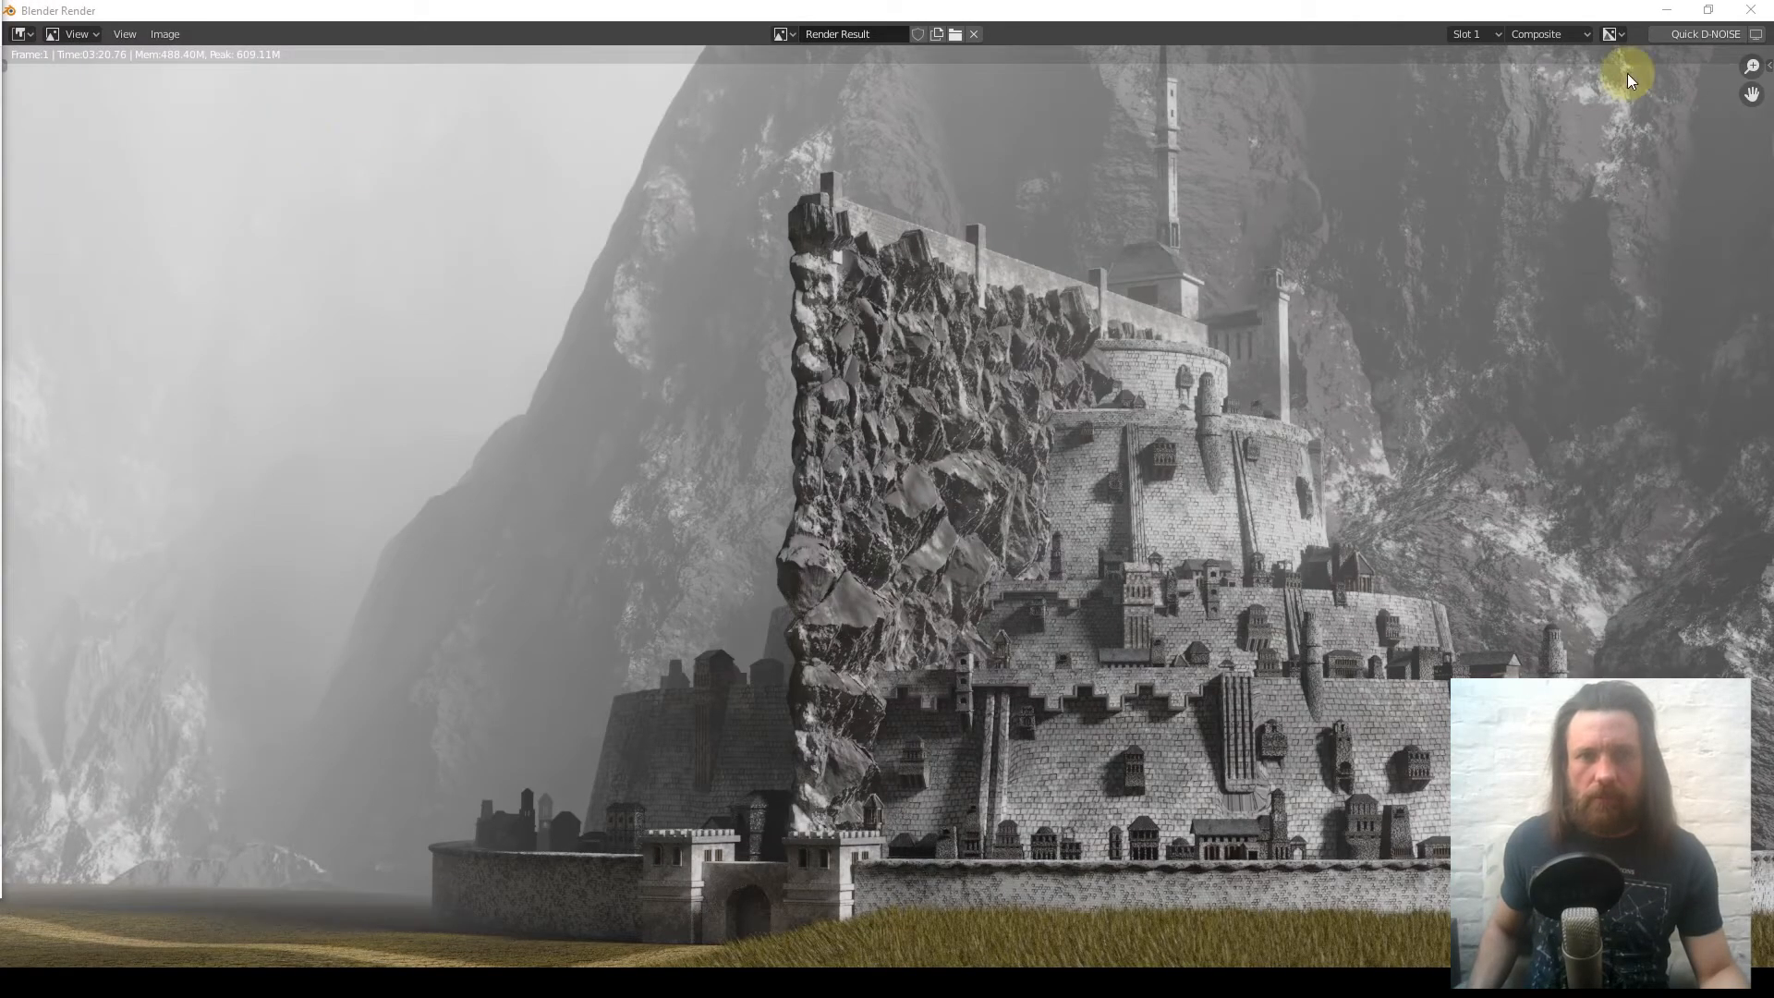
# - Examine the finished full render, compare it with FInalRender1.jpg in Photos, and close the render window
pyautogui.scroll(-1, 856, 439)
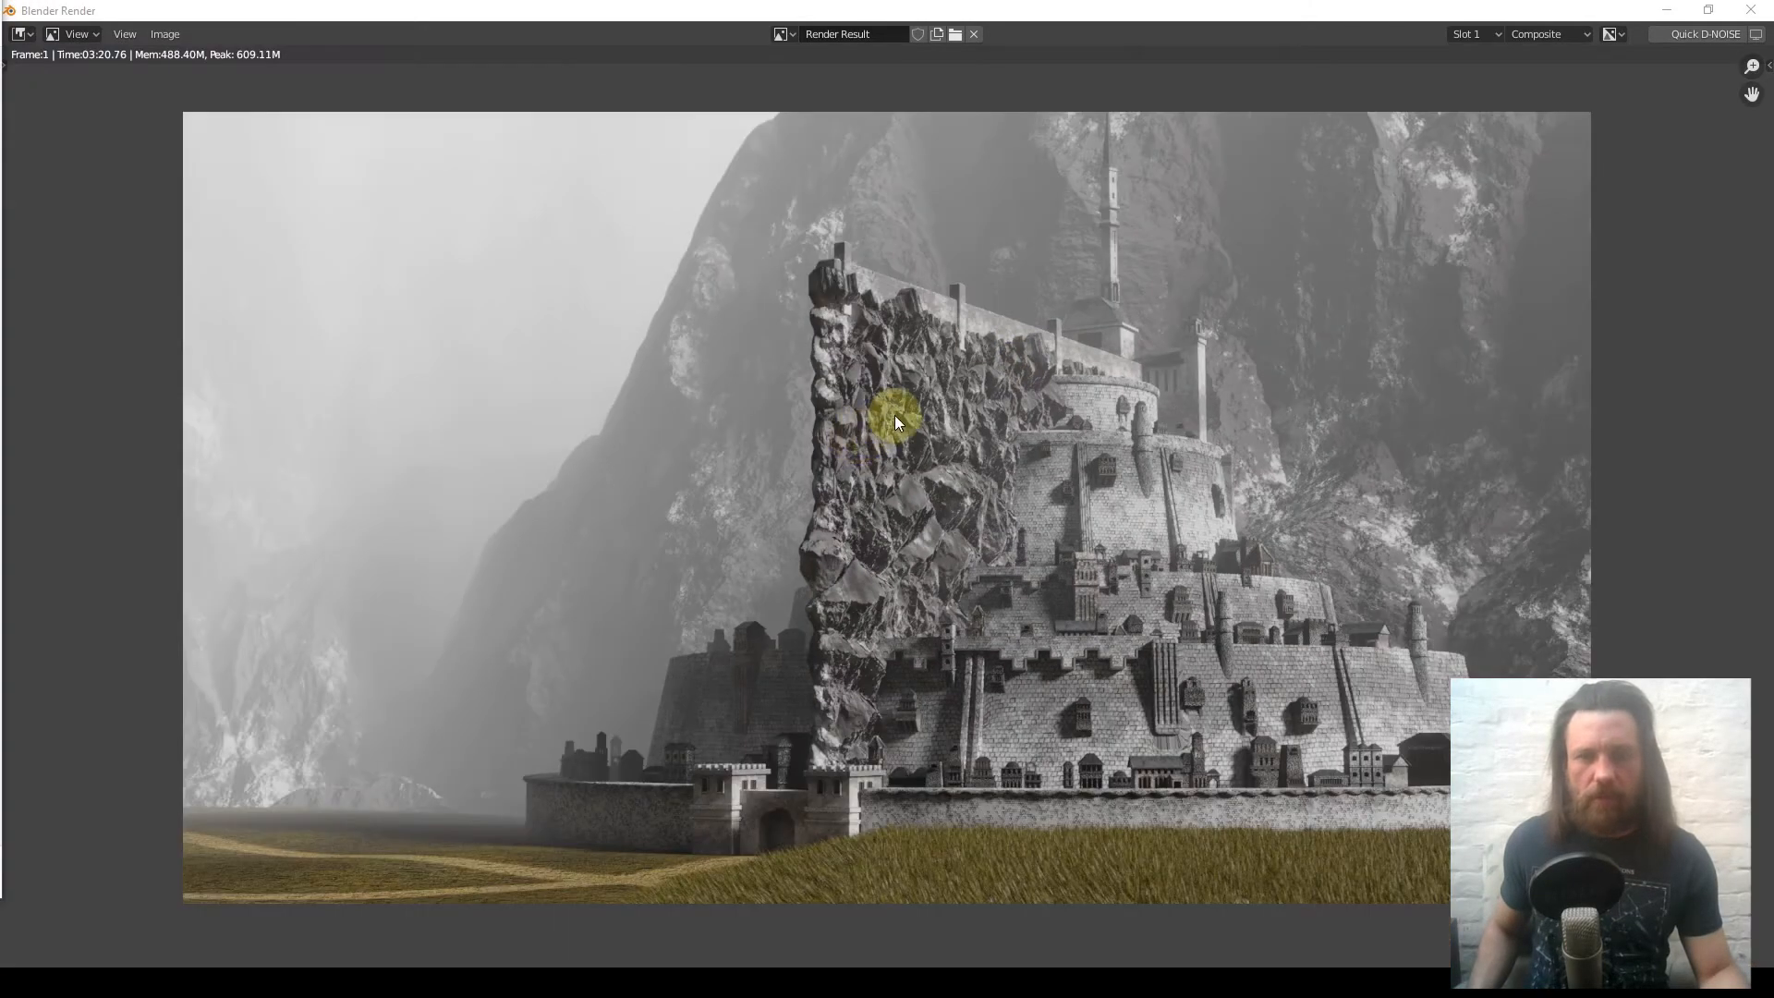
pyautogui.scroll(1, 891, 413)
pyautogui.scroll(-1, 891, 414)
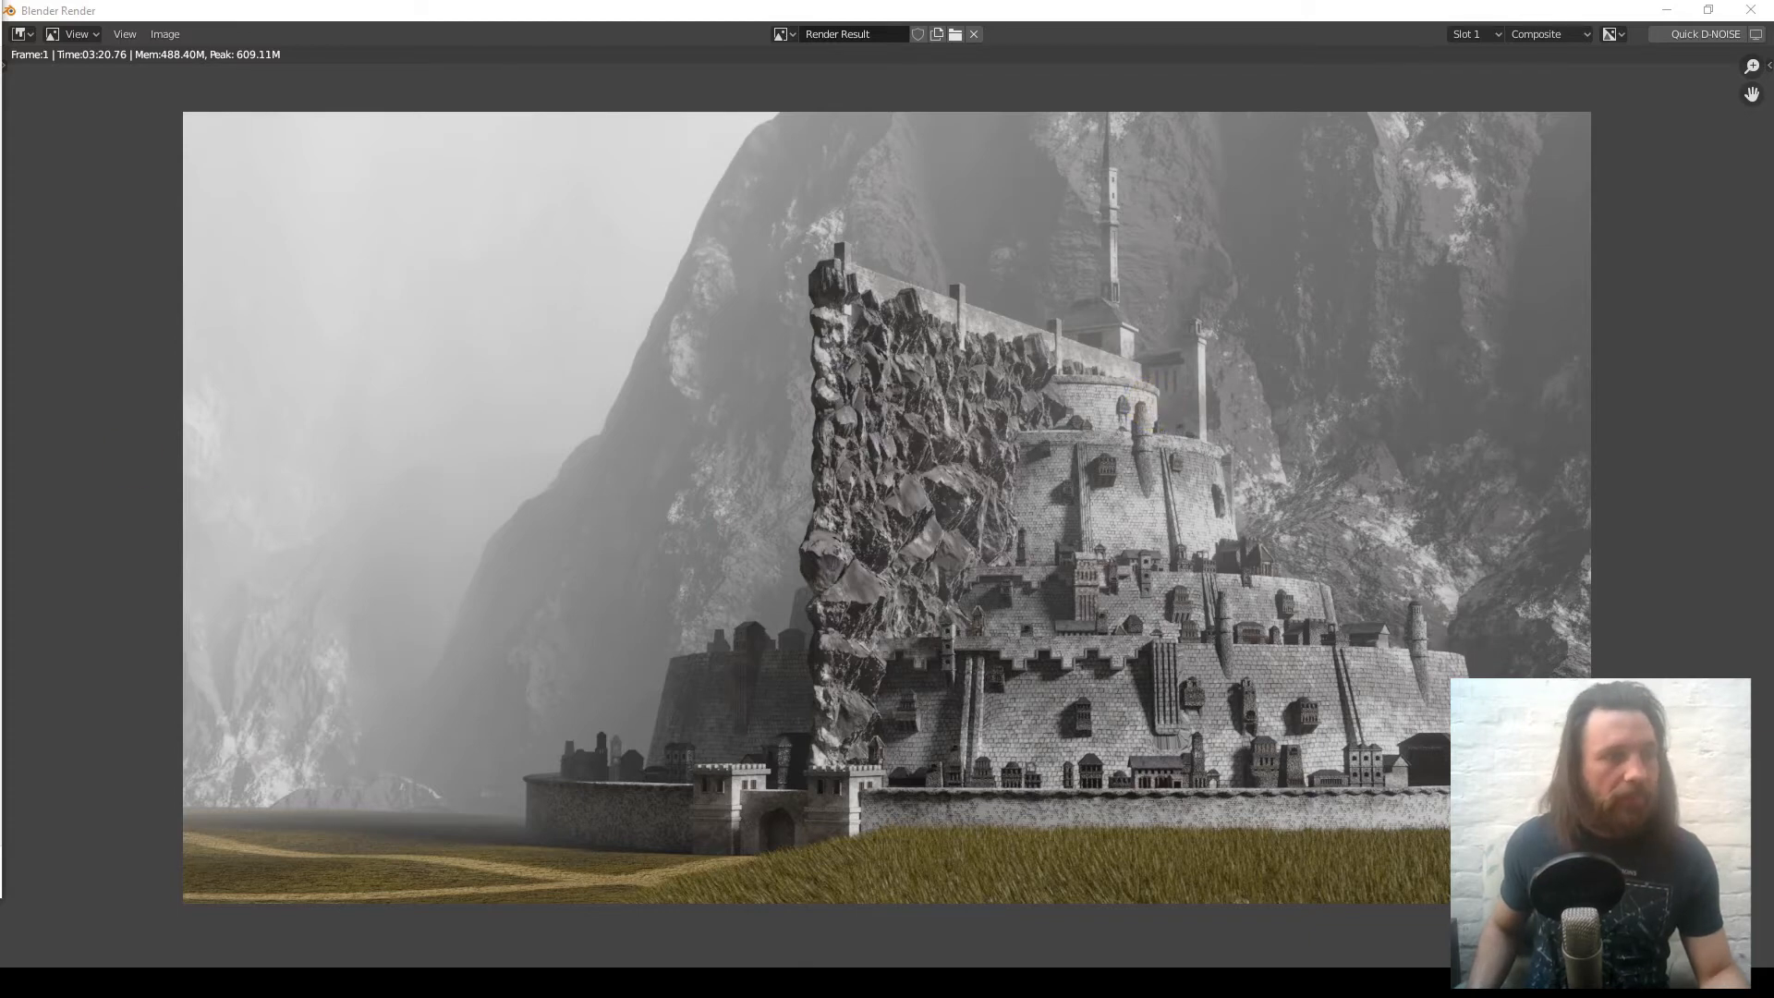
pyautogui.moveTo(0, 55); pyautogui.dragTo(1190, 3)
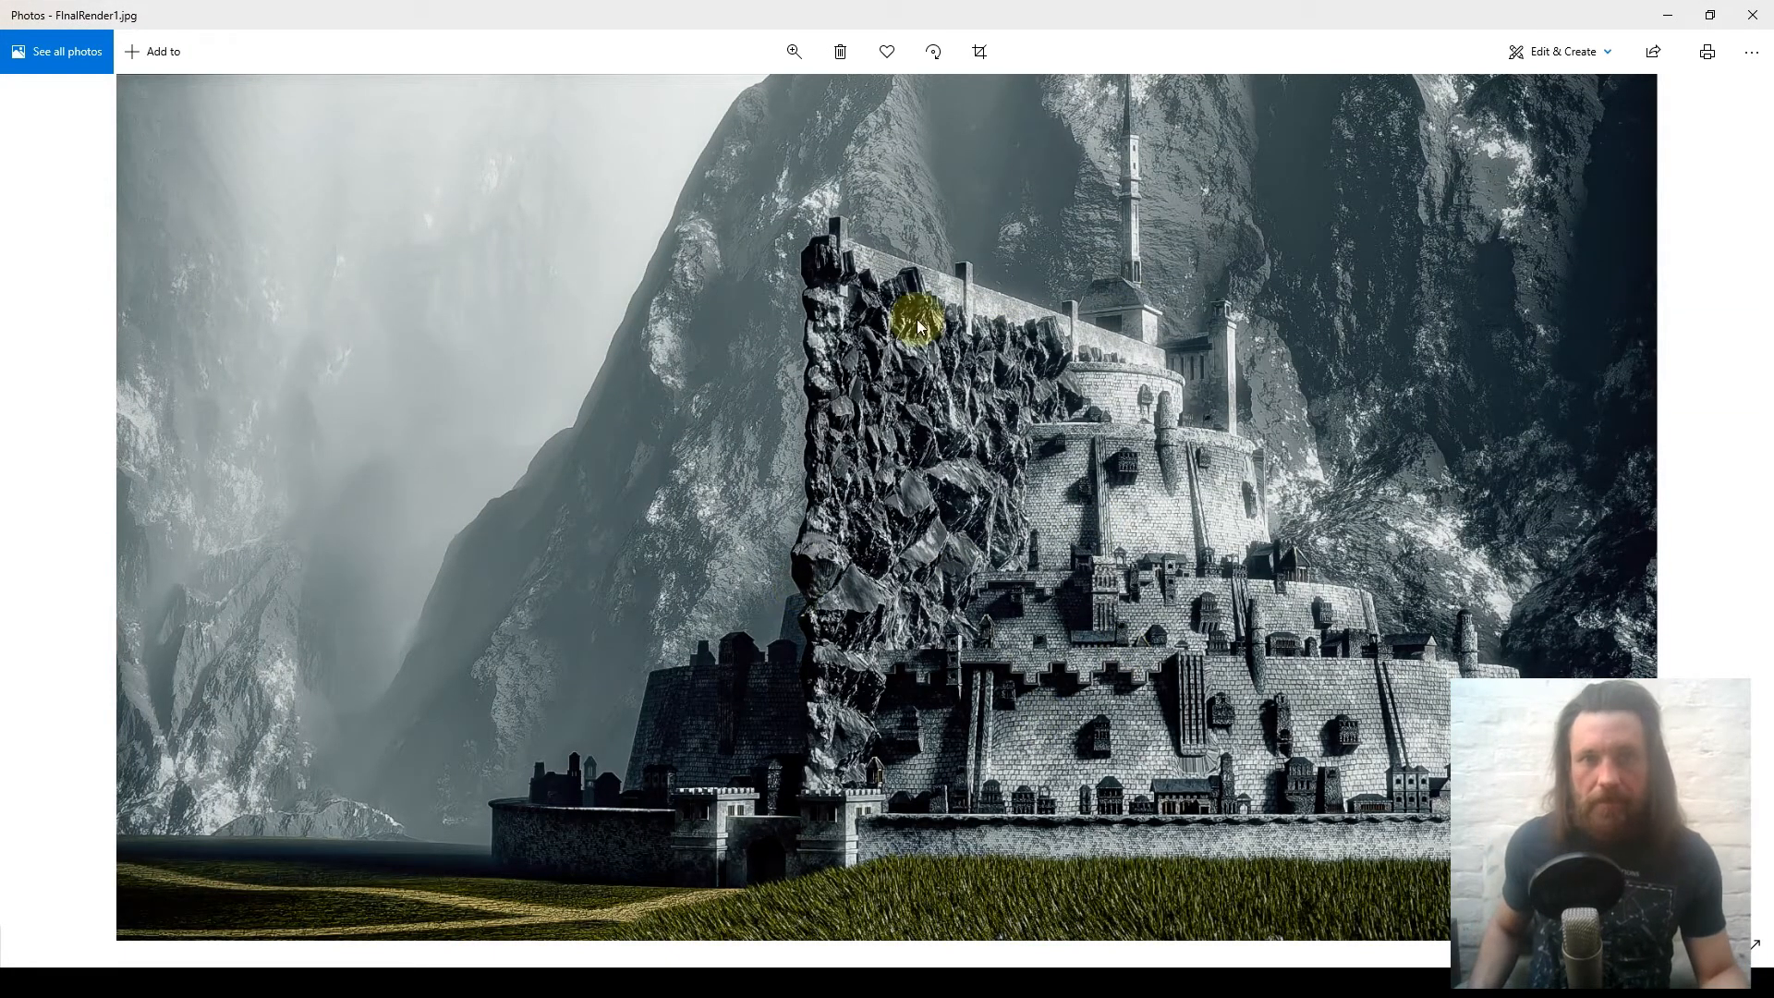
pyautogui.moveTo(1600, 11); pyautogui.dragTo(0, 55)
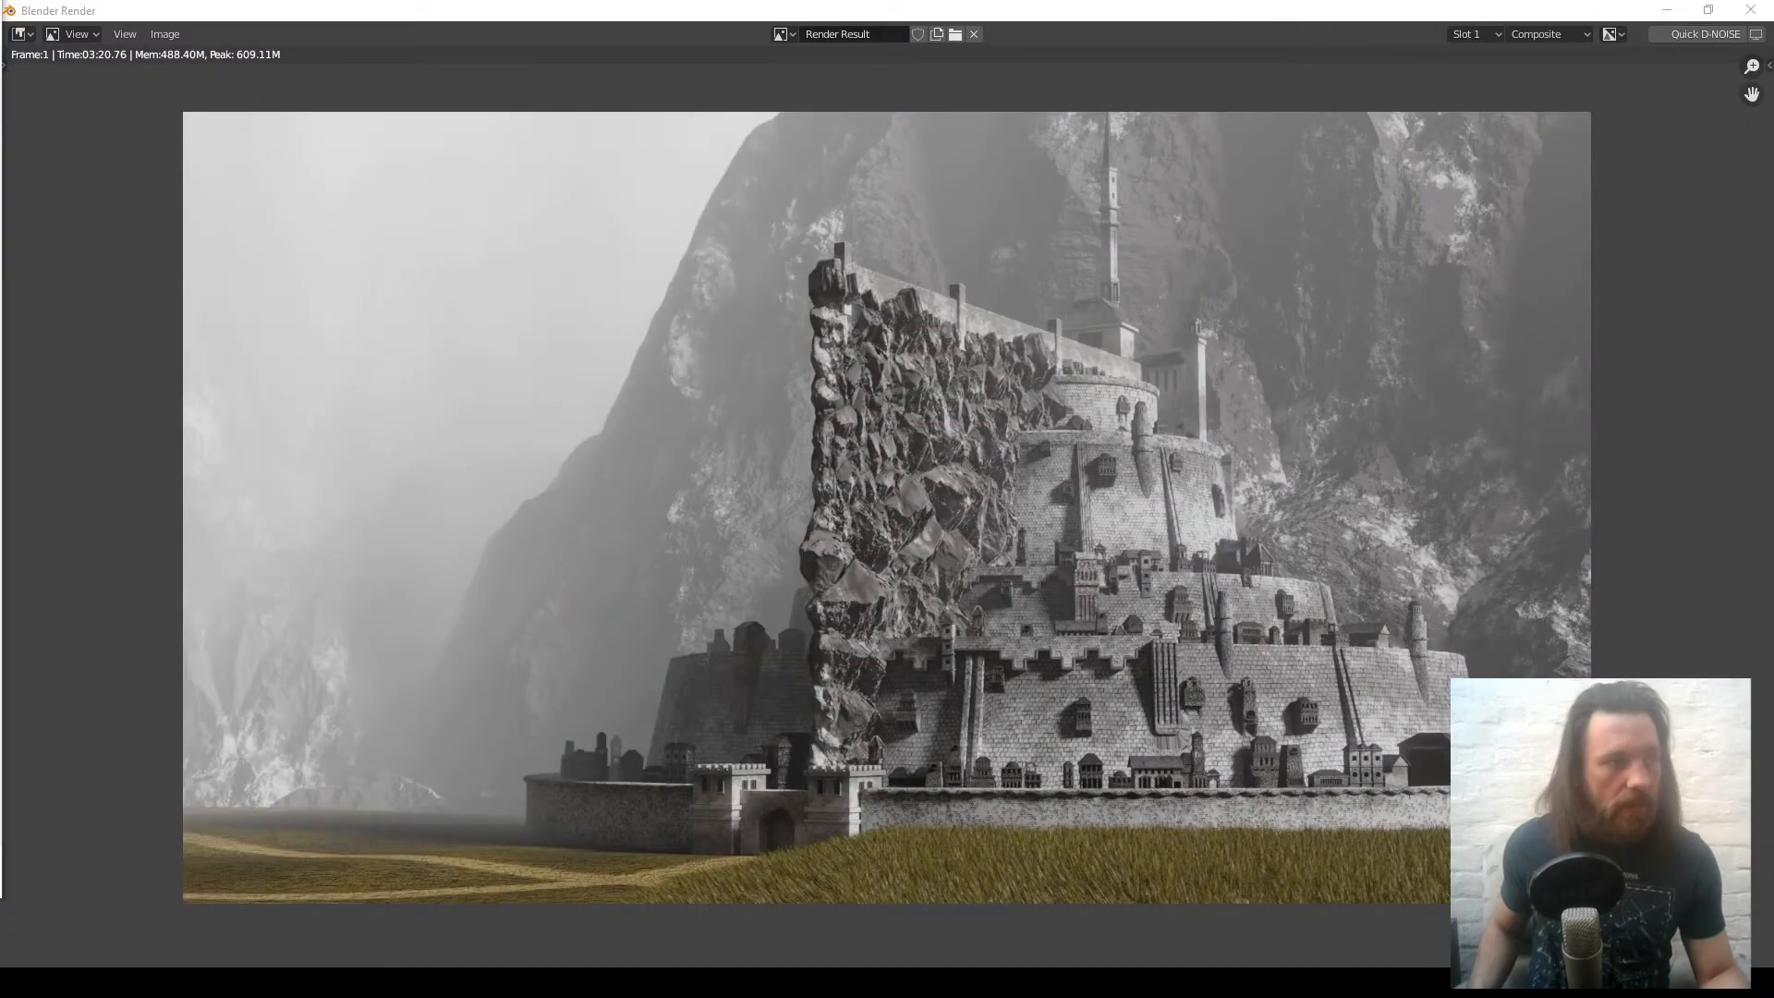
pyautogui.click(1751, 10)
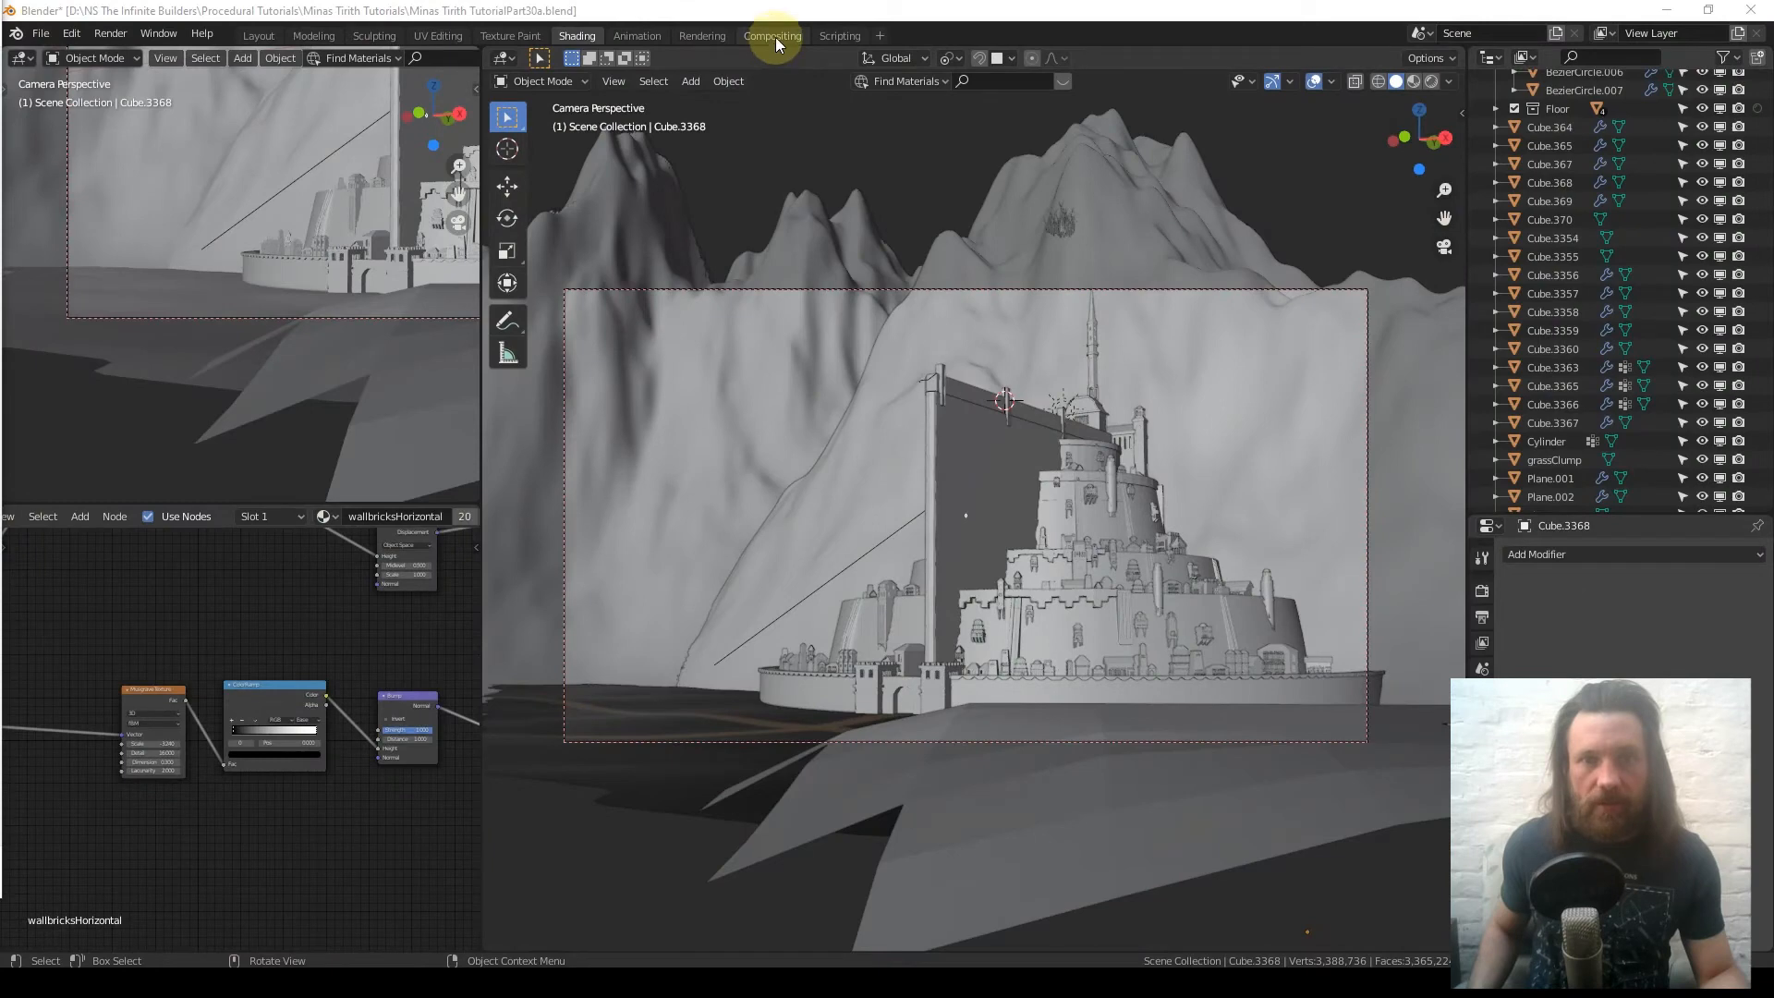
# - Open the compositing node setup and preview the Glare node's output through a Viewer node placed below the Composite node
pyautogui.click(774, 36)
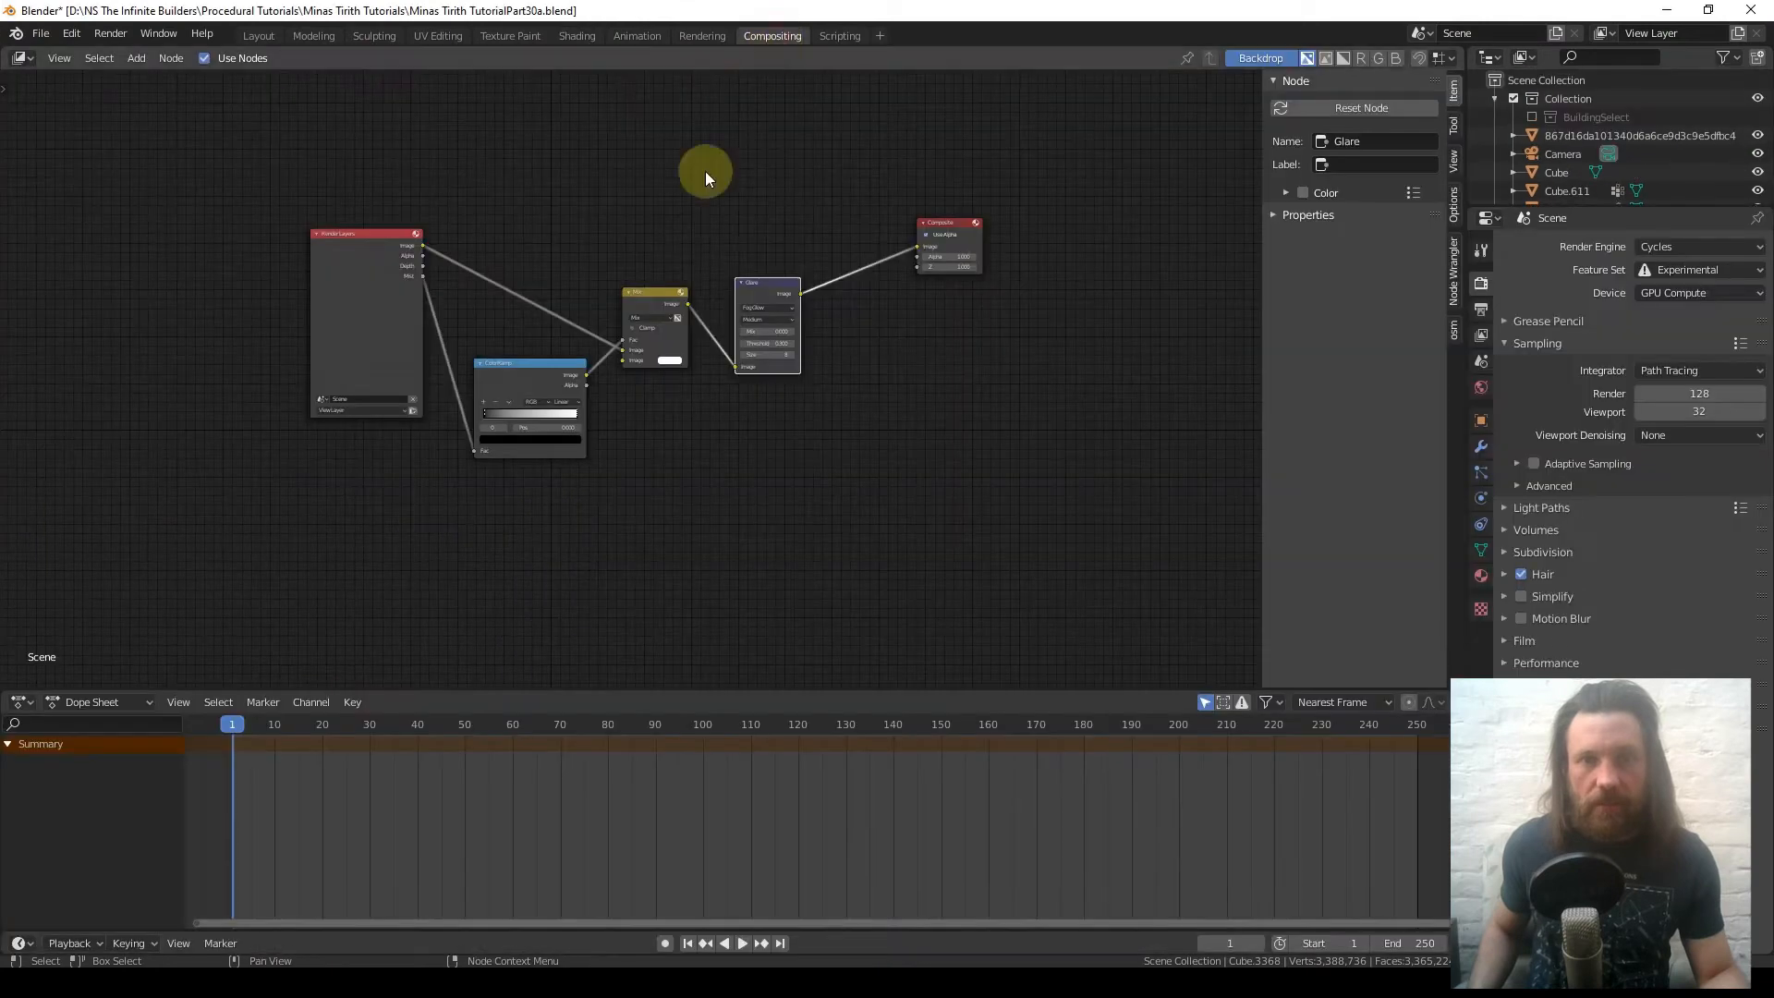
pyautogui.keyDown('ctrl'); pyautogui.keyDown('shift'); pyautogui.click(765, 285); pyautogui.keyUp('shift'); pyautogui.keyUp('ctrl')
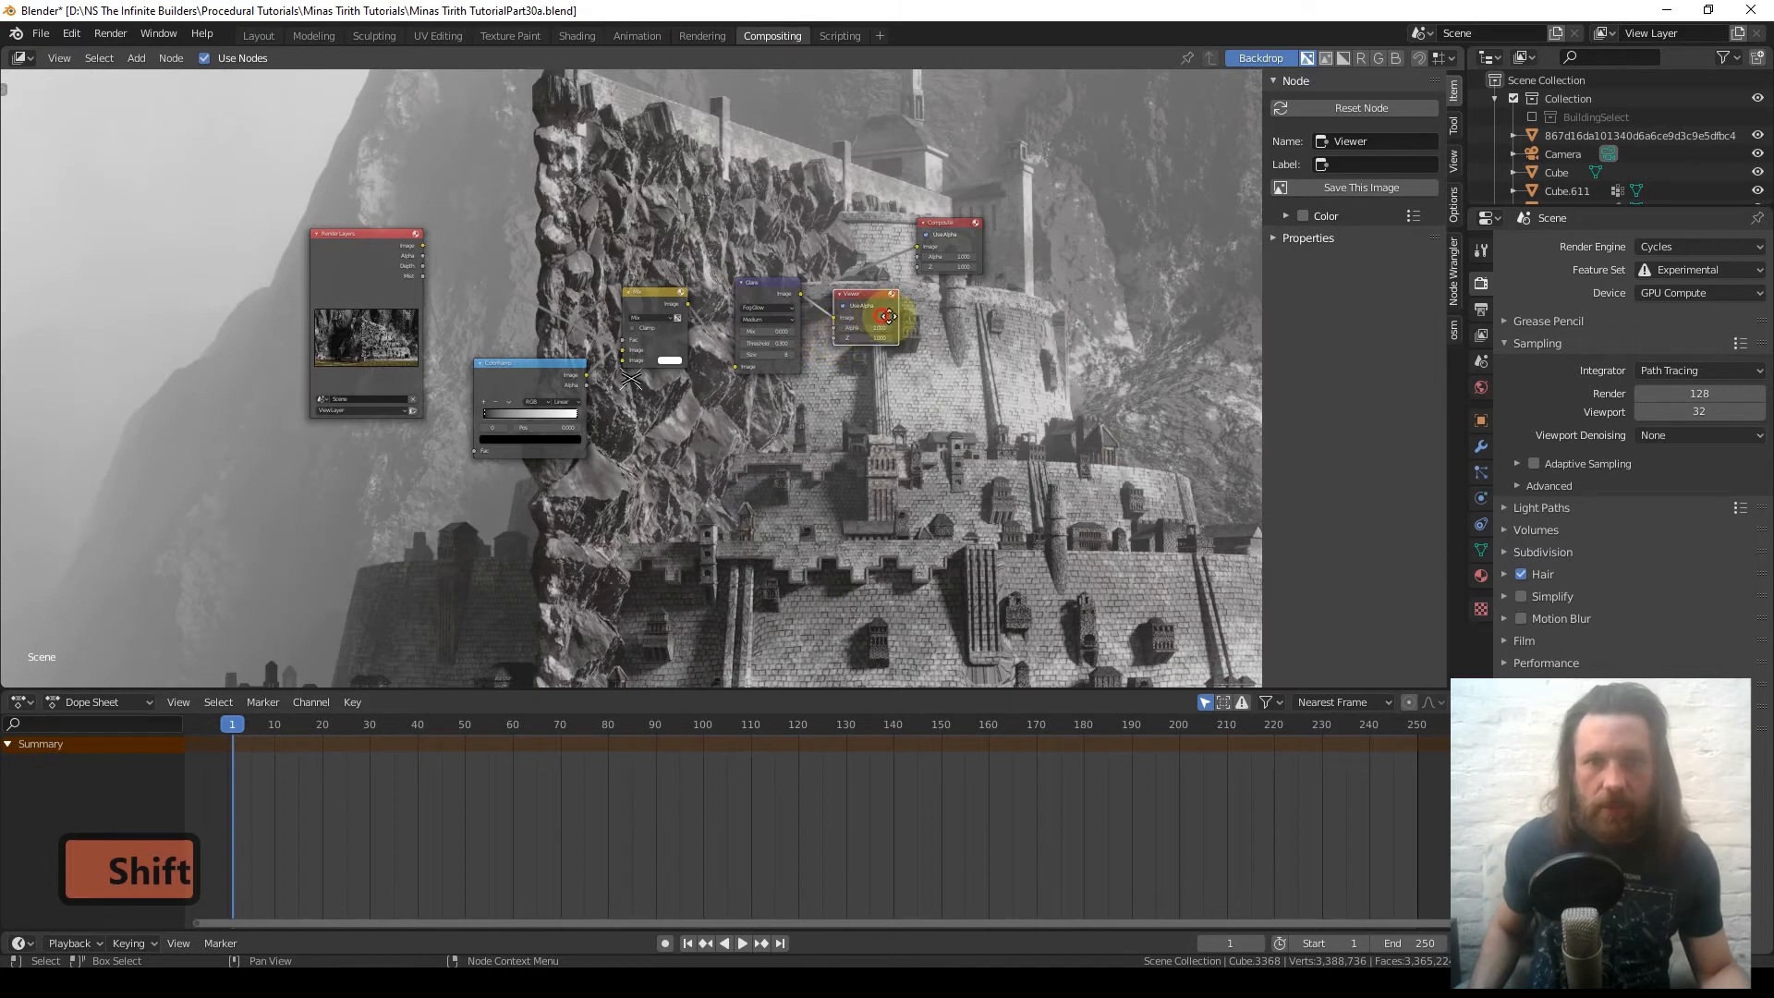
pyautogui.moveTo(887, 316); pyautogui.dragTo(949, 347)
# - Rearrange the compositing nodes, moving Render Layers above the Mix node and placing ColorRamp and Glare side by side away from it
pyautogui.moveTo(401, 299); pyautogui.dragTo(523, 202)
pyautogui.moveTo(550, 379); pyautogui.dragTo(161, 469)
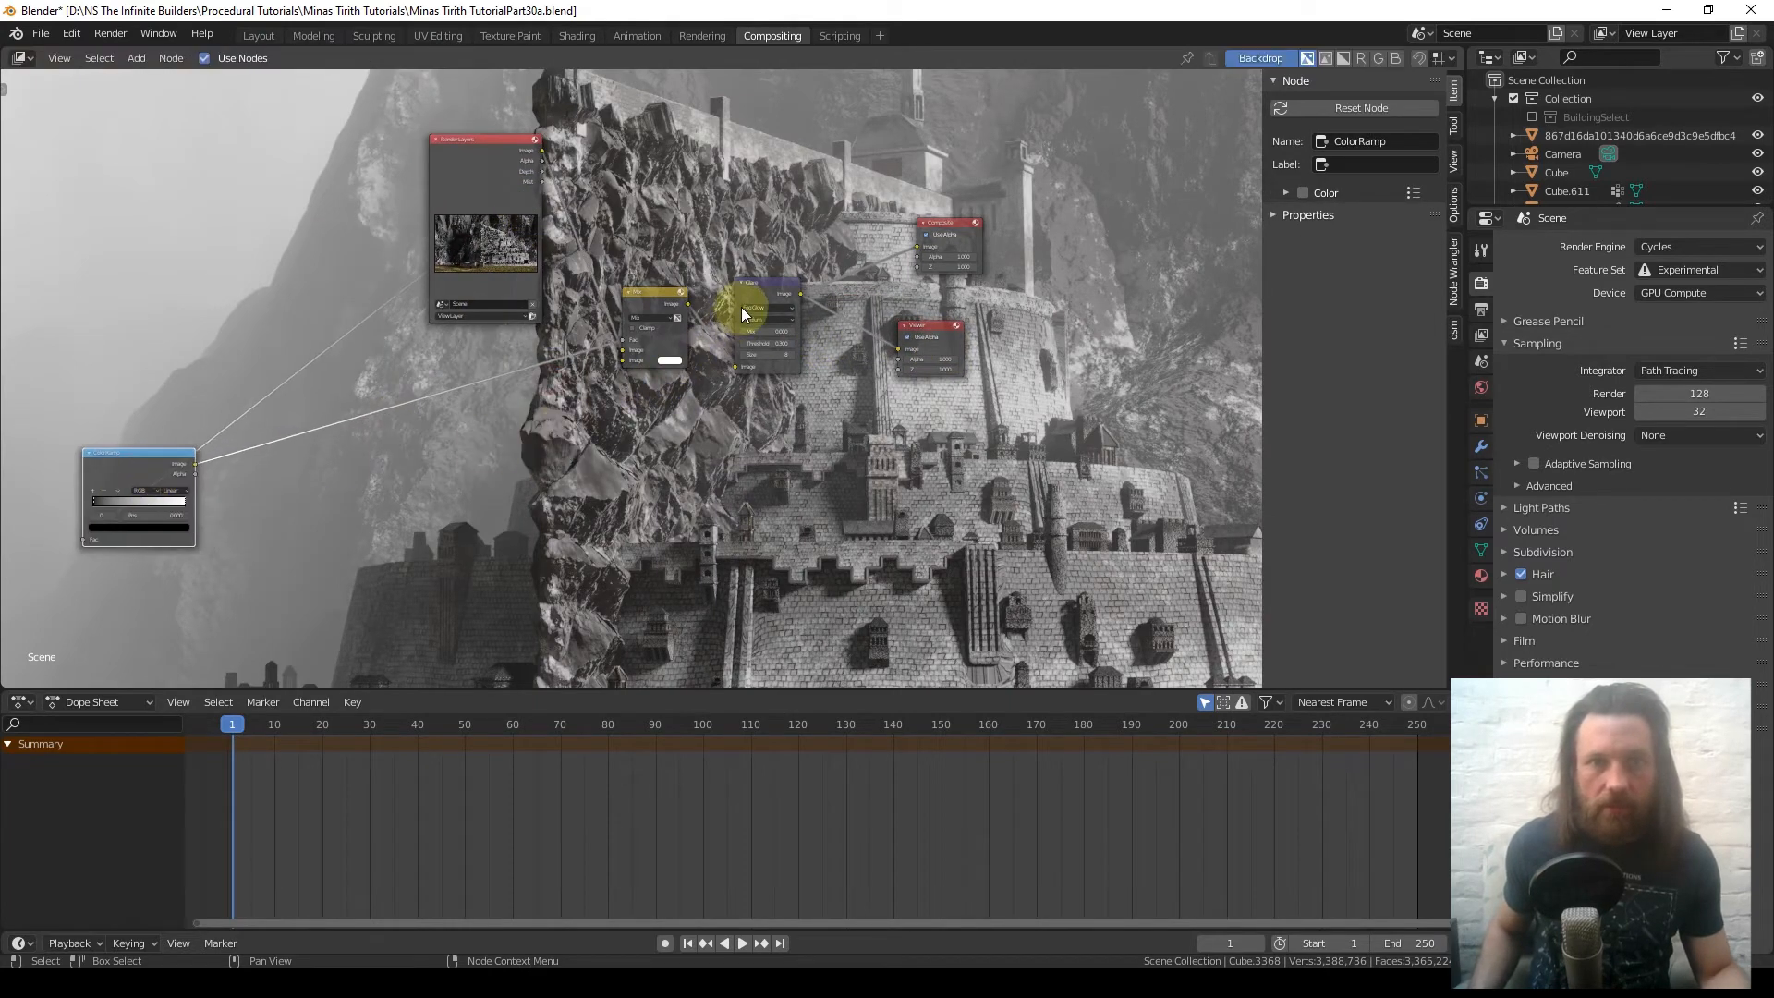
pyautogui.moveTo(744, 314); pyautogui.dragTo(259, 498)
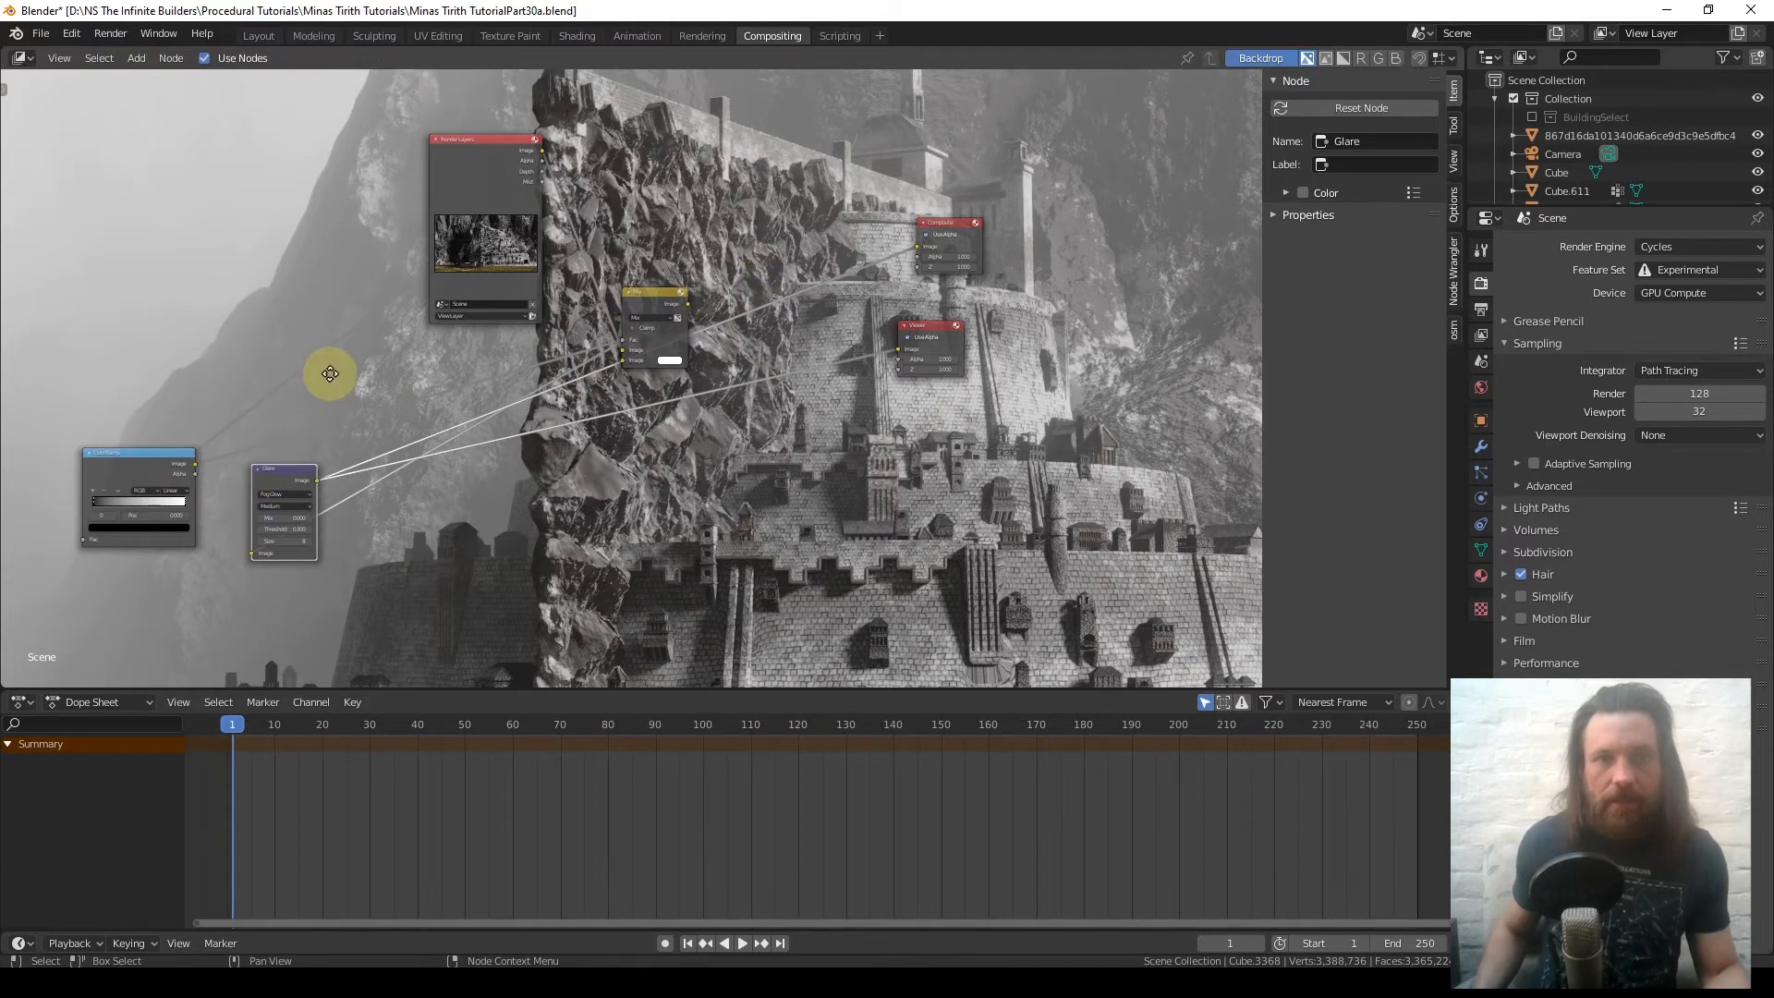
# - Scale the backdrop image down until most of the rendered city can be examined beside the ColorRamp and Glare nodes
pyautogui.moveTo(330, 373); pyautogui.dragTo(1086, 252, button='middle')
pyautogui.press('v')
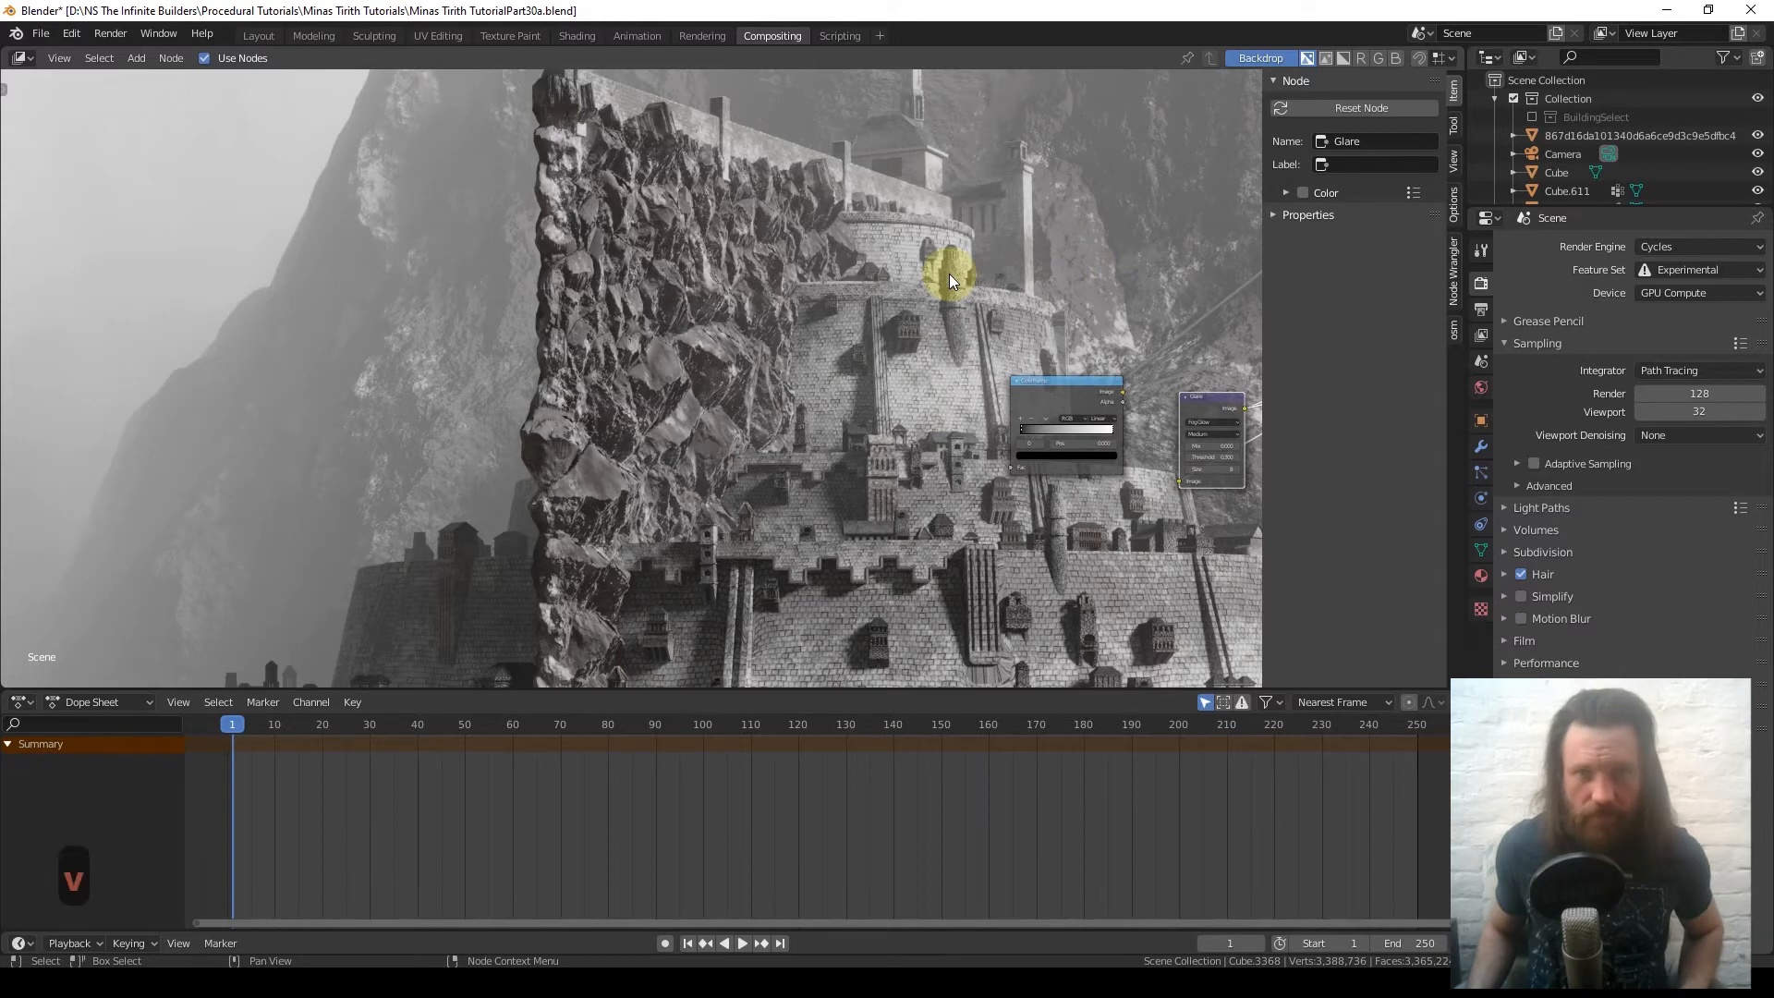
pyautogui.press('v')
pyautogui.press('v')
pyautogui.press('v')
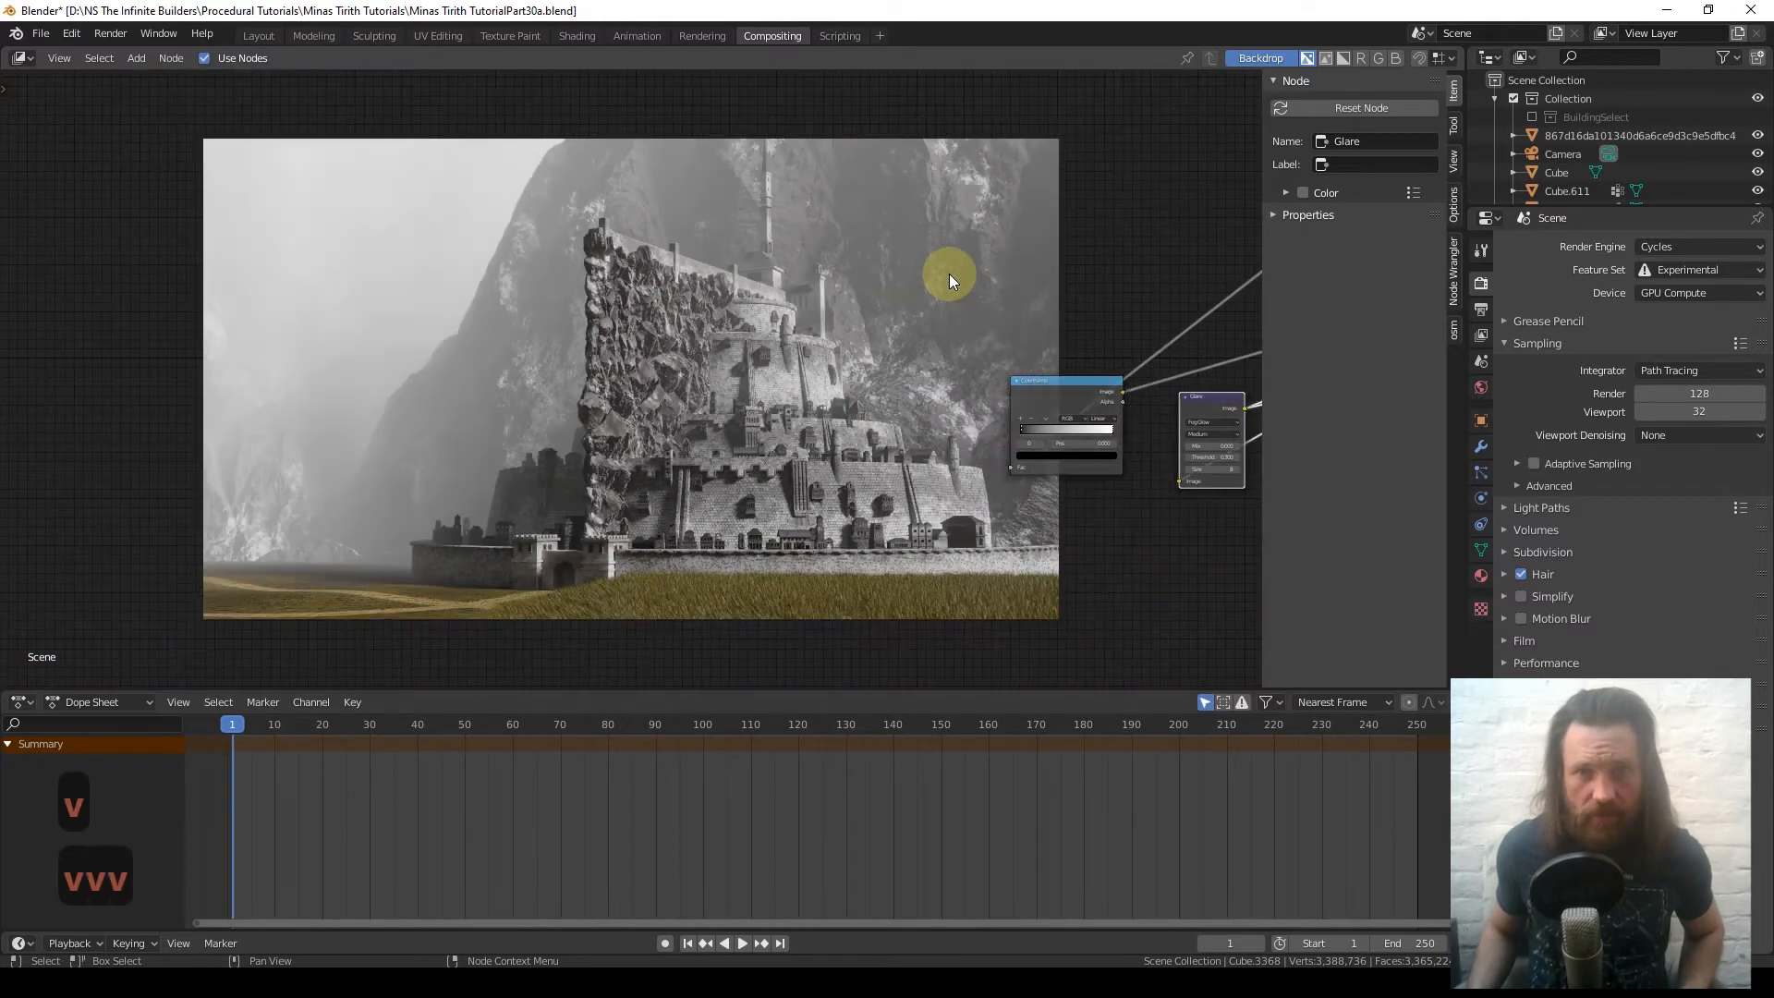
pyautogui.press('v')
pyautogui.press('v')
pyautogui.press('z')
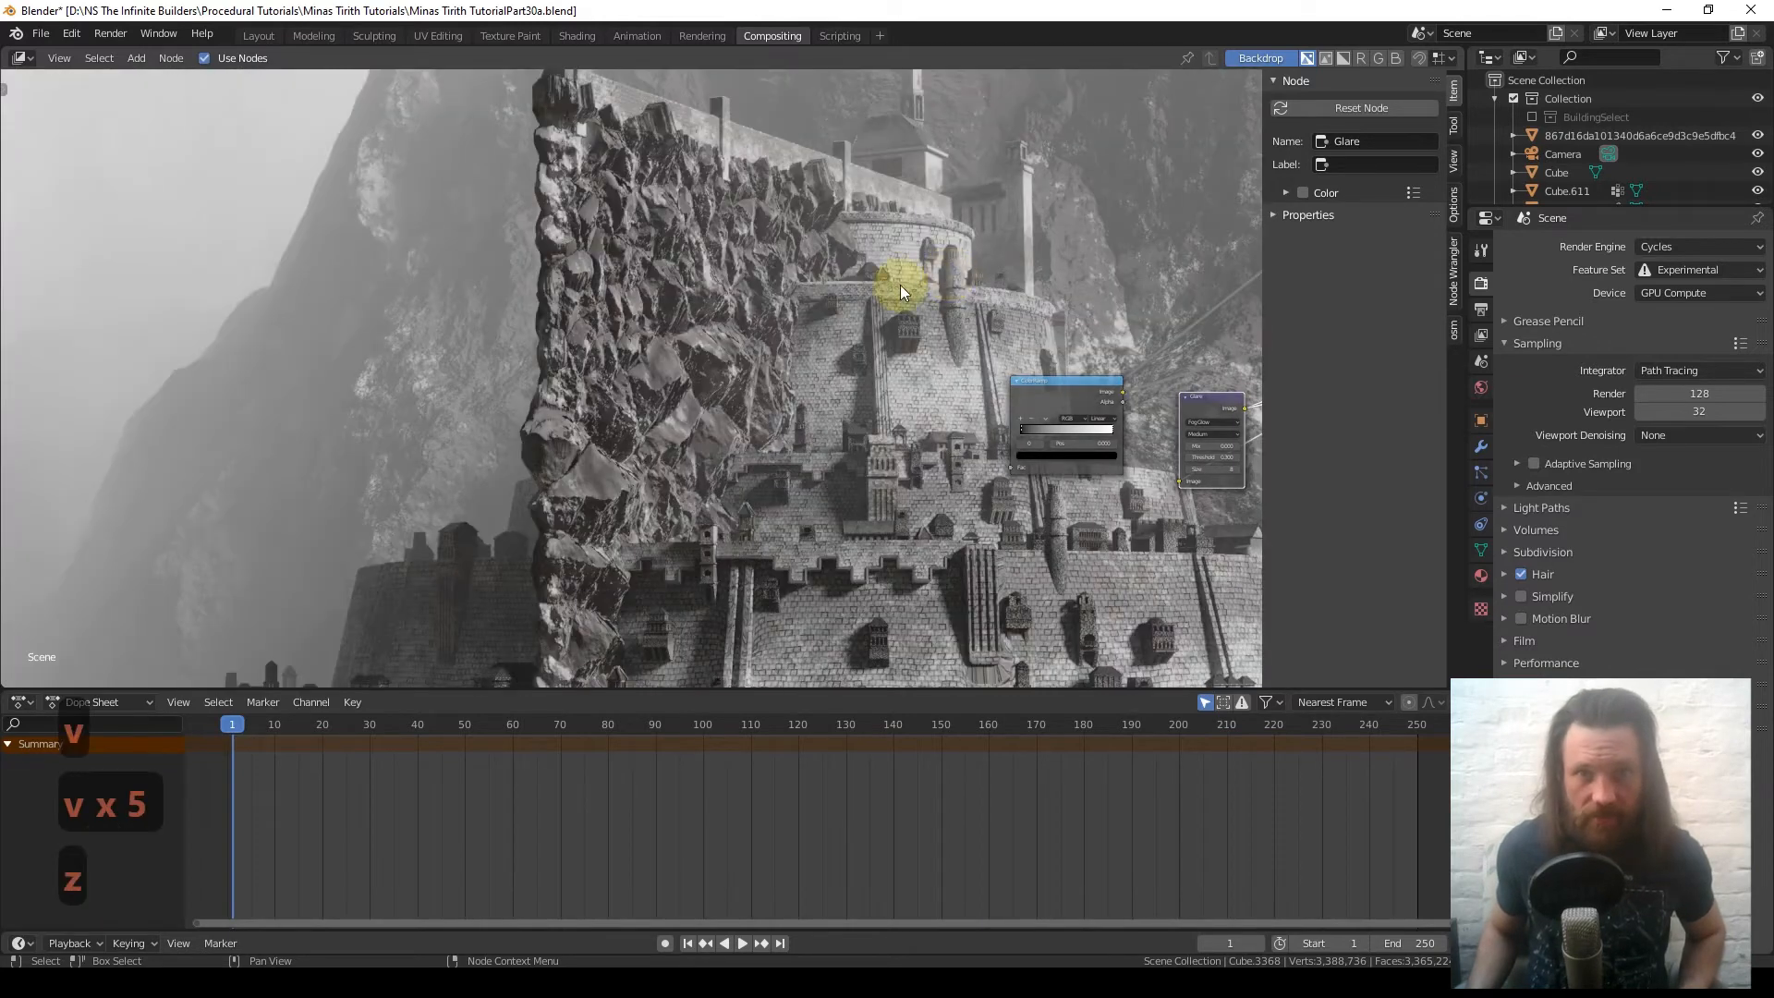
pyautogui.press('v')
pyautogui.moveTo(657, 360); pyautogui.dragTo(725, 367, button='middle')
pyautogui.moveTo(1084, 323); pyautogui.dragTo(1001, 300, button='middle')
pyautogui.press('v')
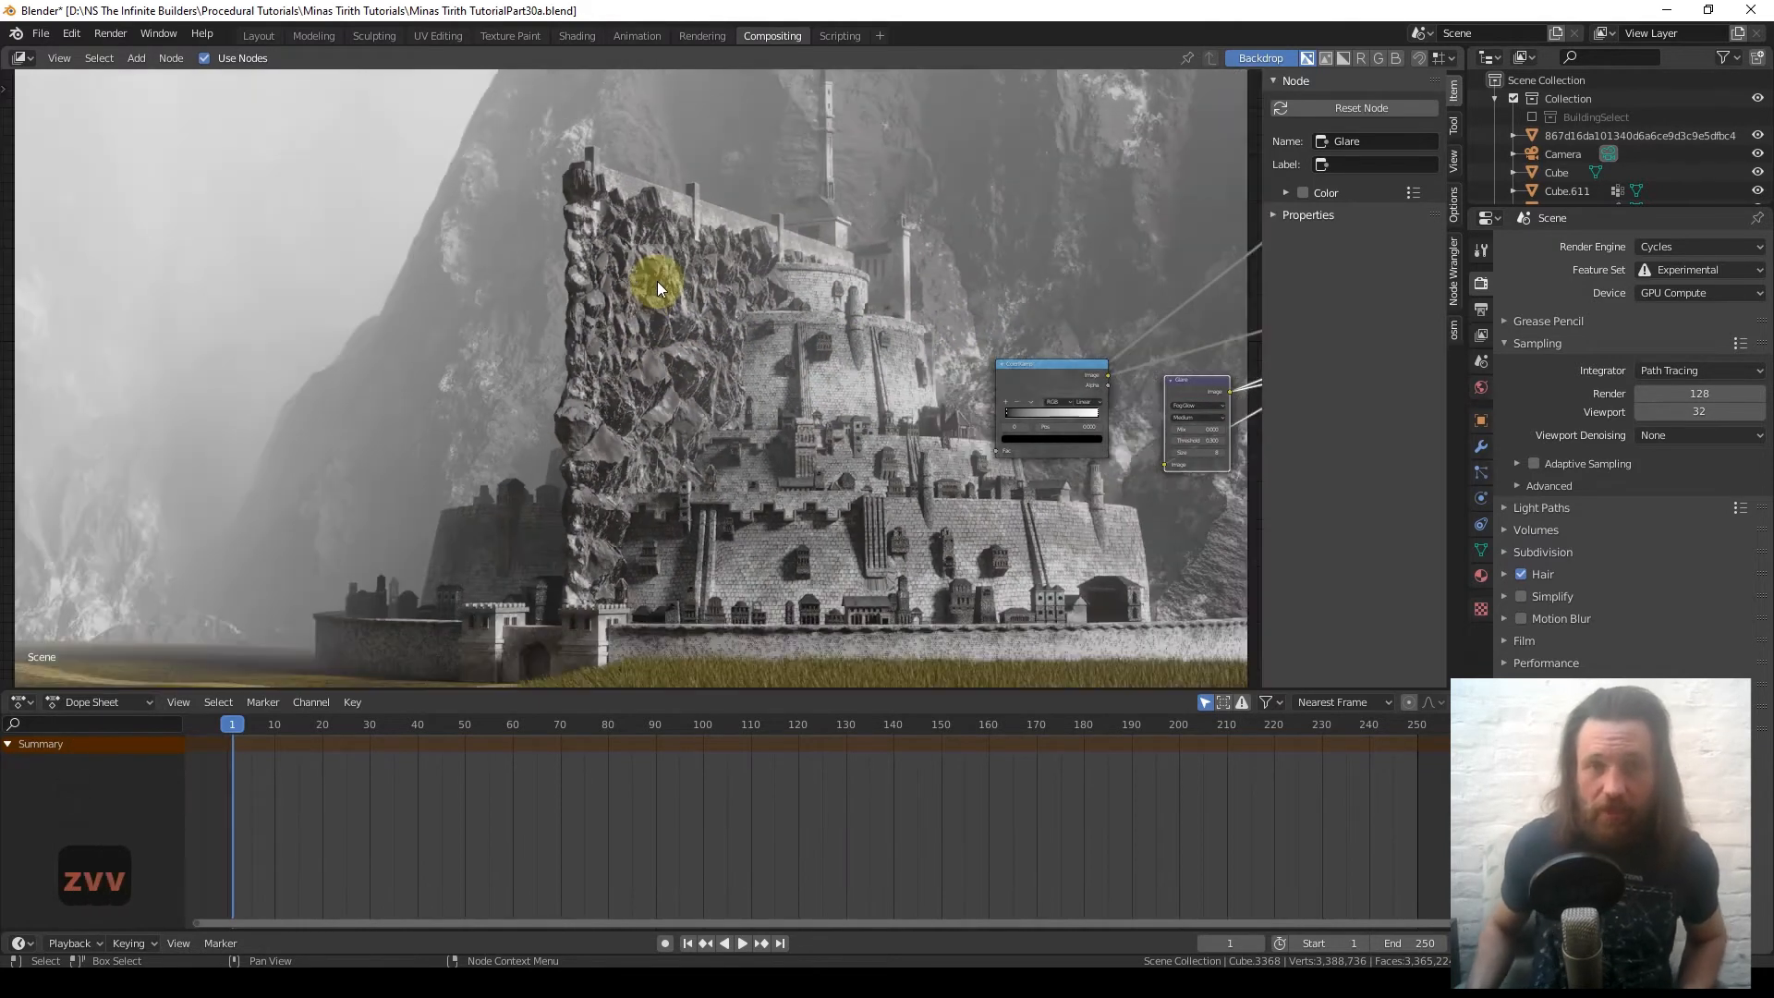
pyautogui.press('z')
pyautogui.press('v')
pyautogui.press('v')
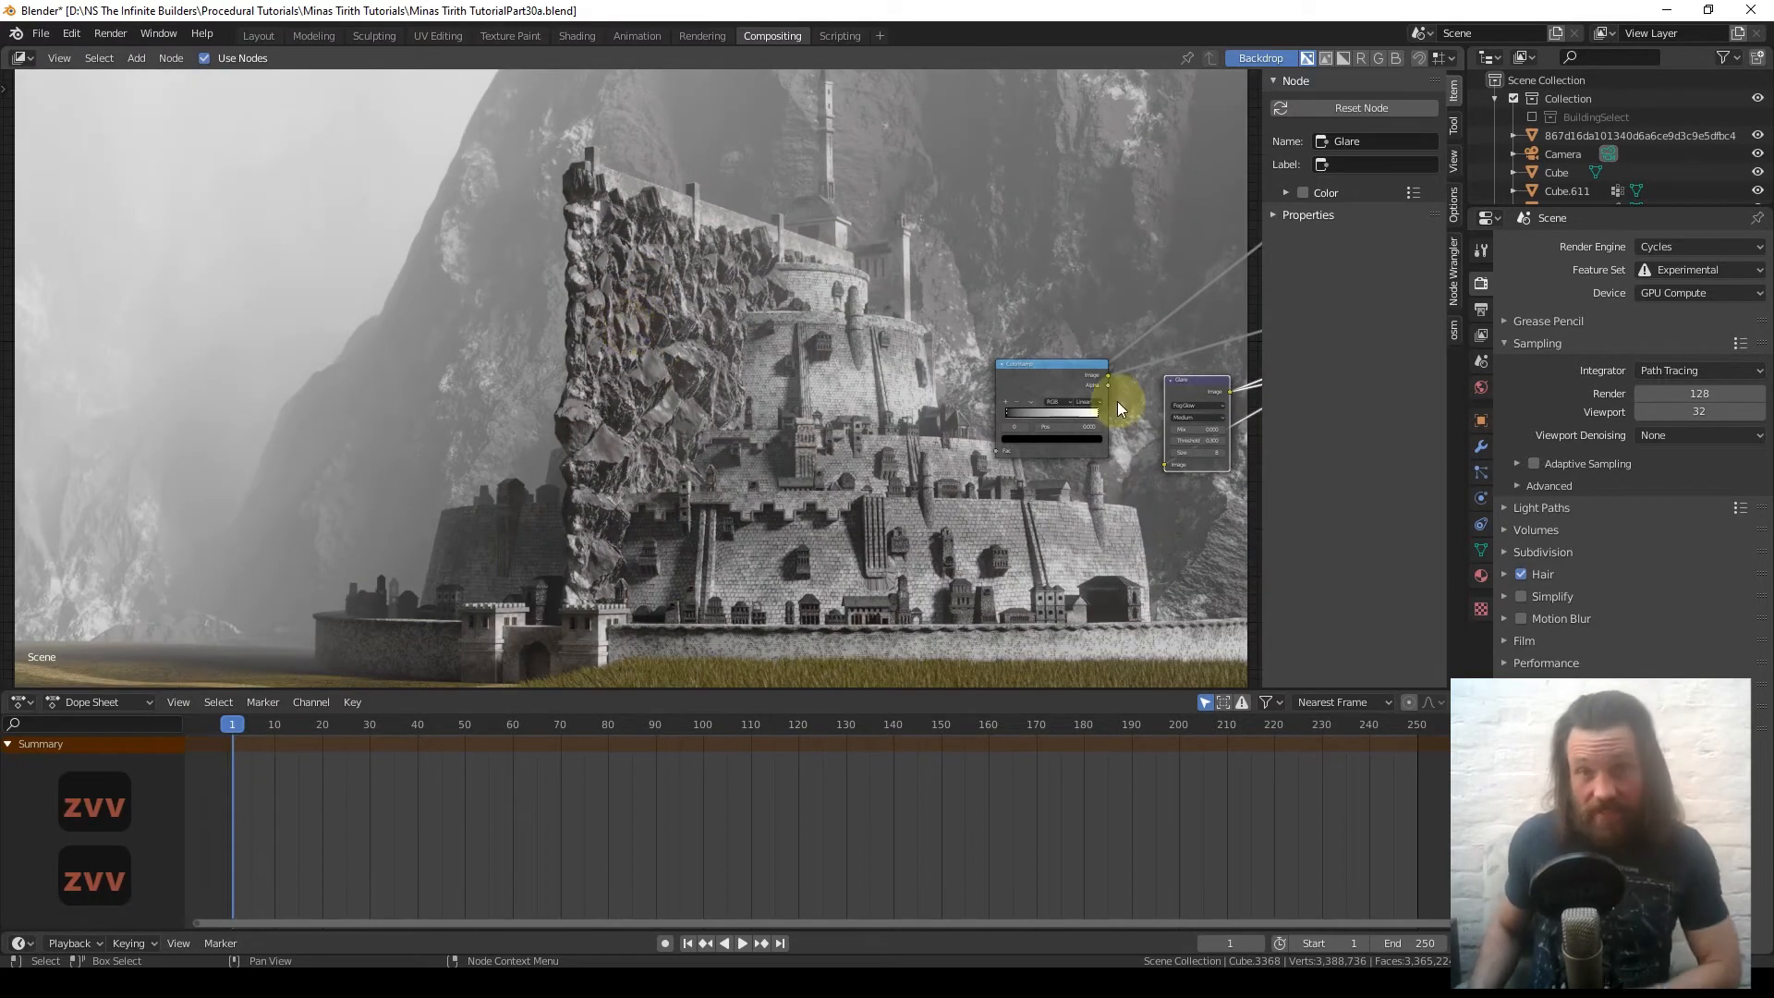
# - Reposition the ColorRamp node slightly higher than the Glare node and shrink the backdrop to show the whole rendered image
pyautogui.scroll(6, 1117, 401)
pyautogui.moveTo(909, 400); pyautogui.dragTo(794, 395, button='middle')
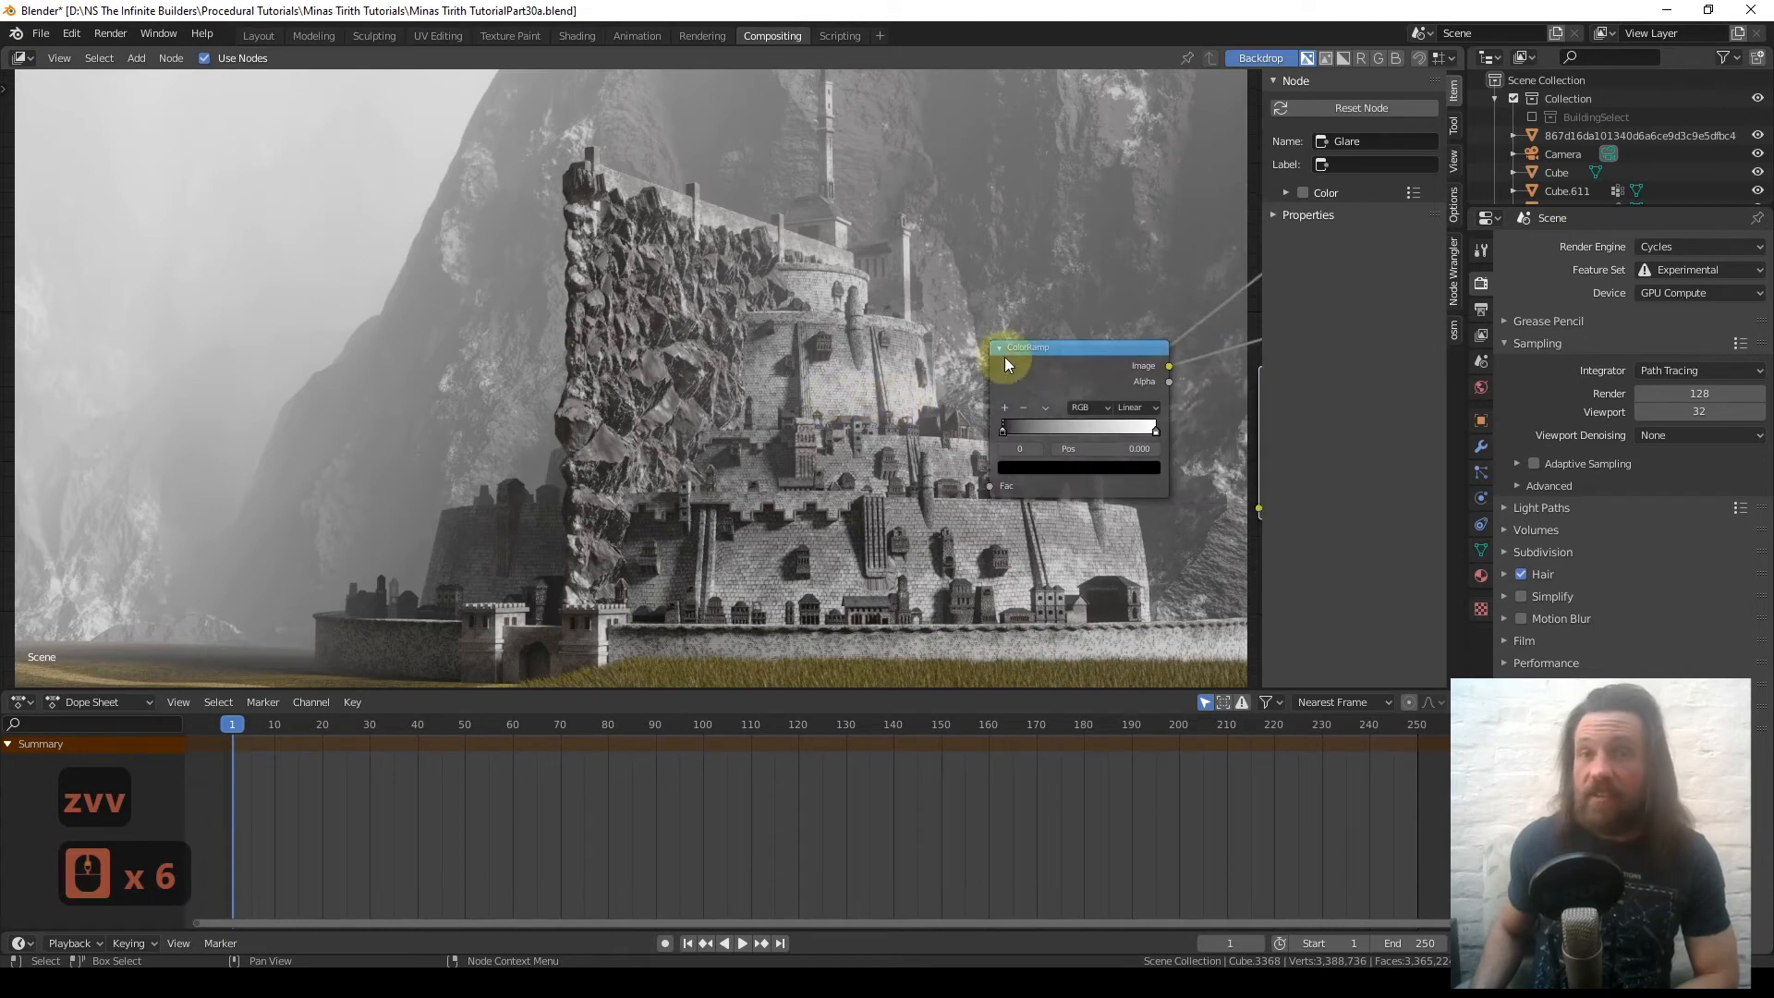
pyautogui.click(1133, 397)
pyautogui.moveTo(1077, 364); pyautogui.dragTo(1068, 325)
pyautogui.scroll(-2, 669, 514)
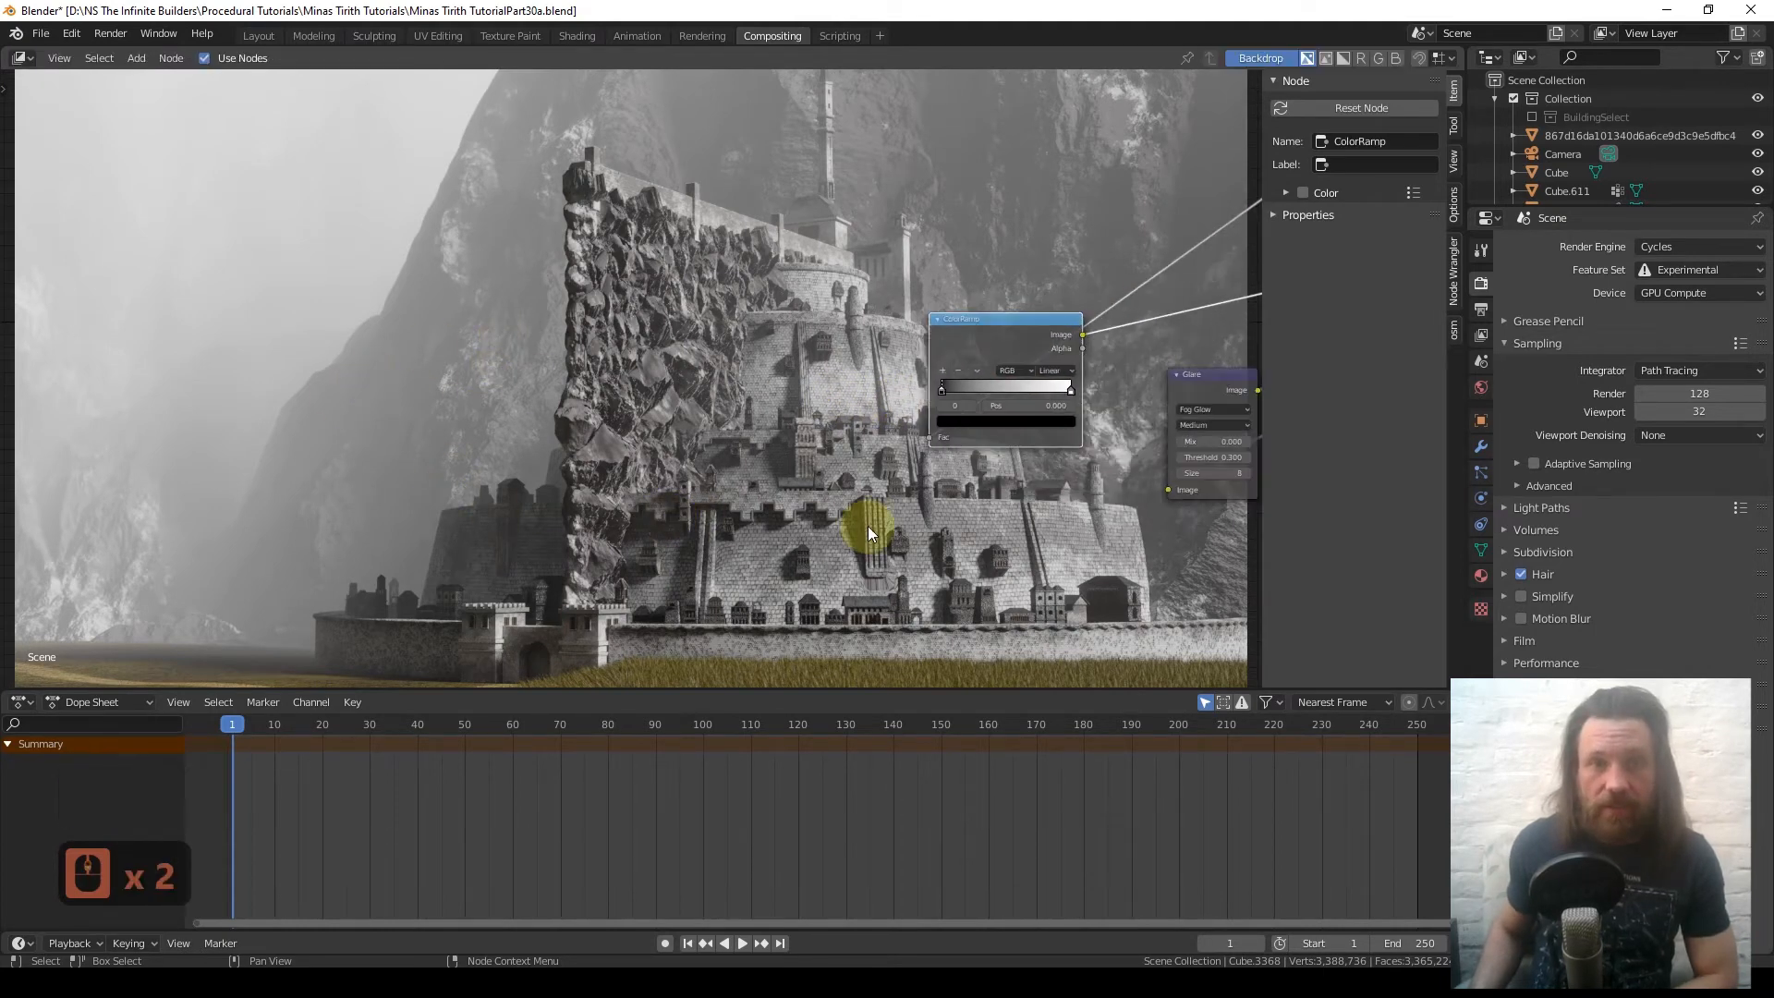
pyautogui.scroll(3, 868, 525)
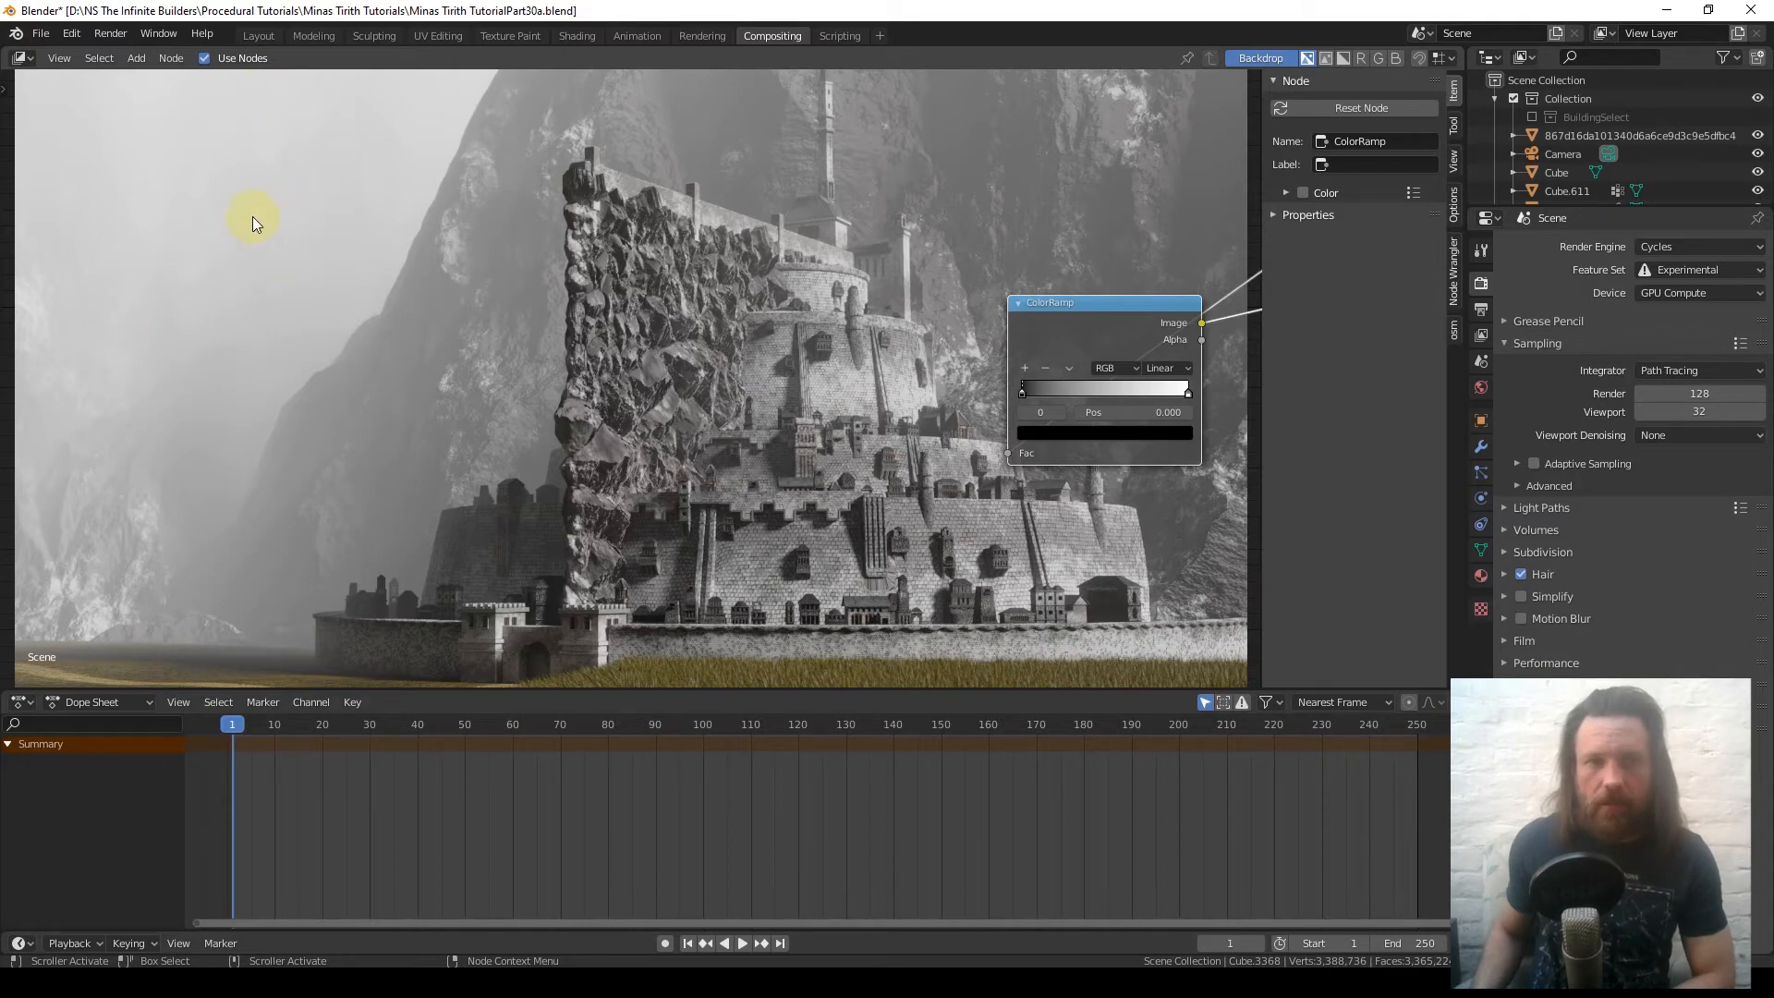
pyautogui.scroll(-1, 281, 308)
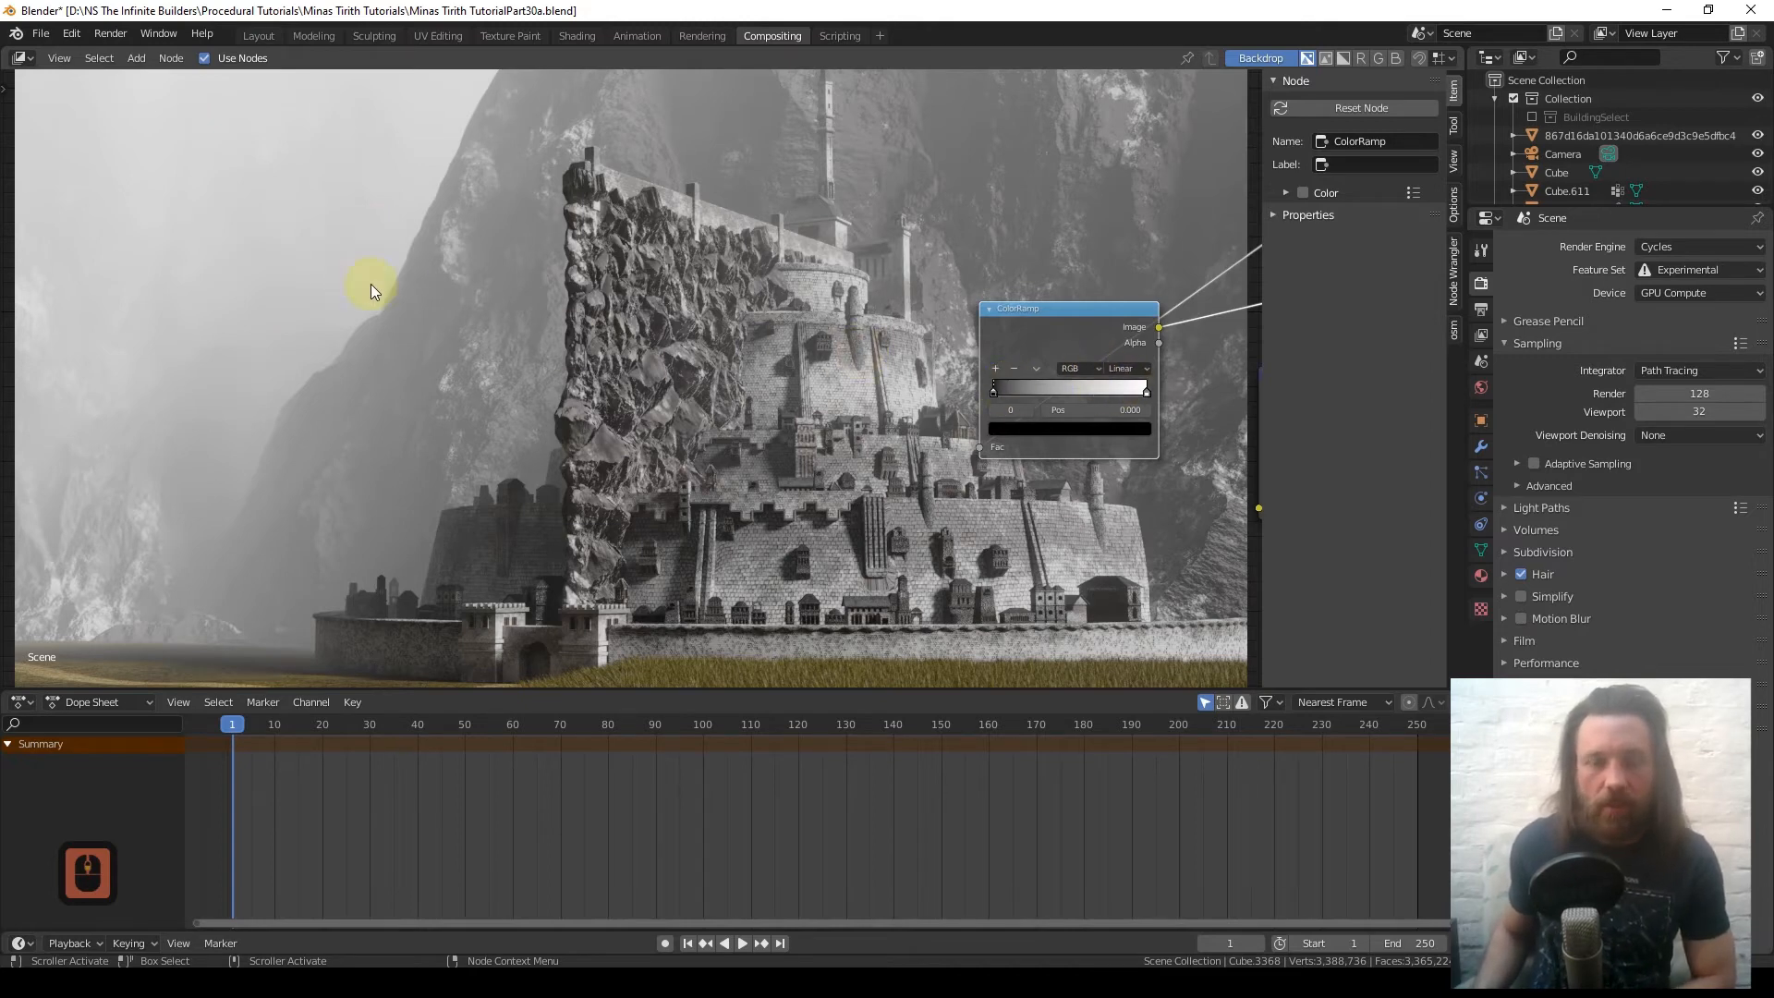
pyautogui.scroll(-1, 519, 333)
pyautogui.press('v')
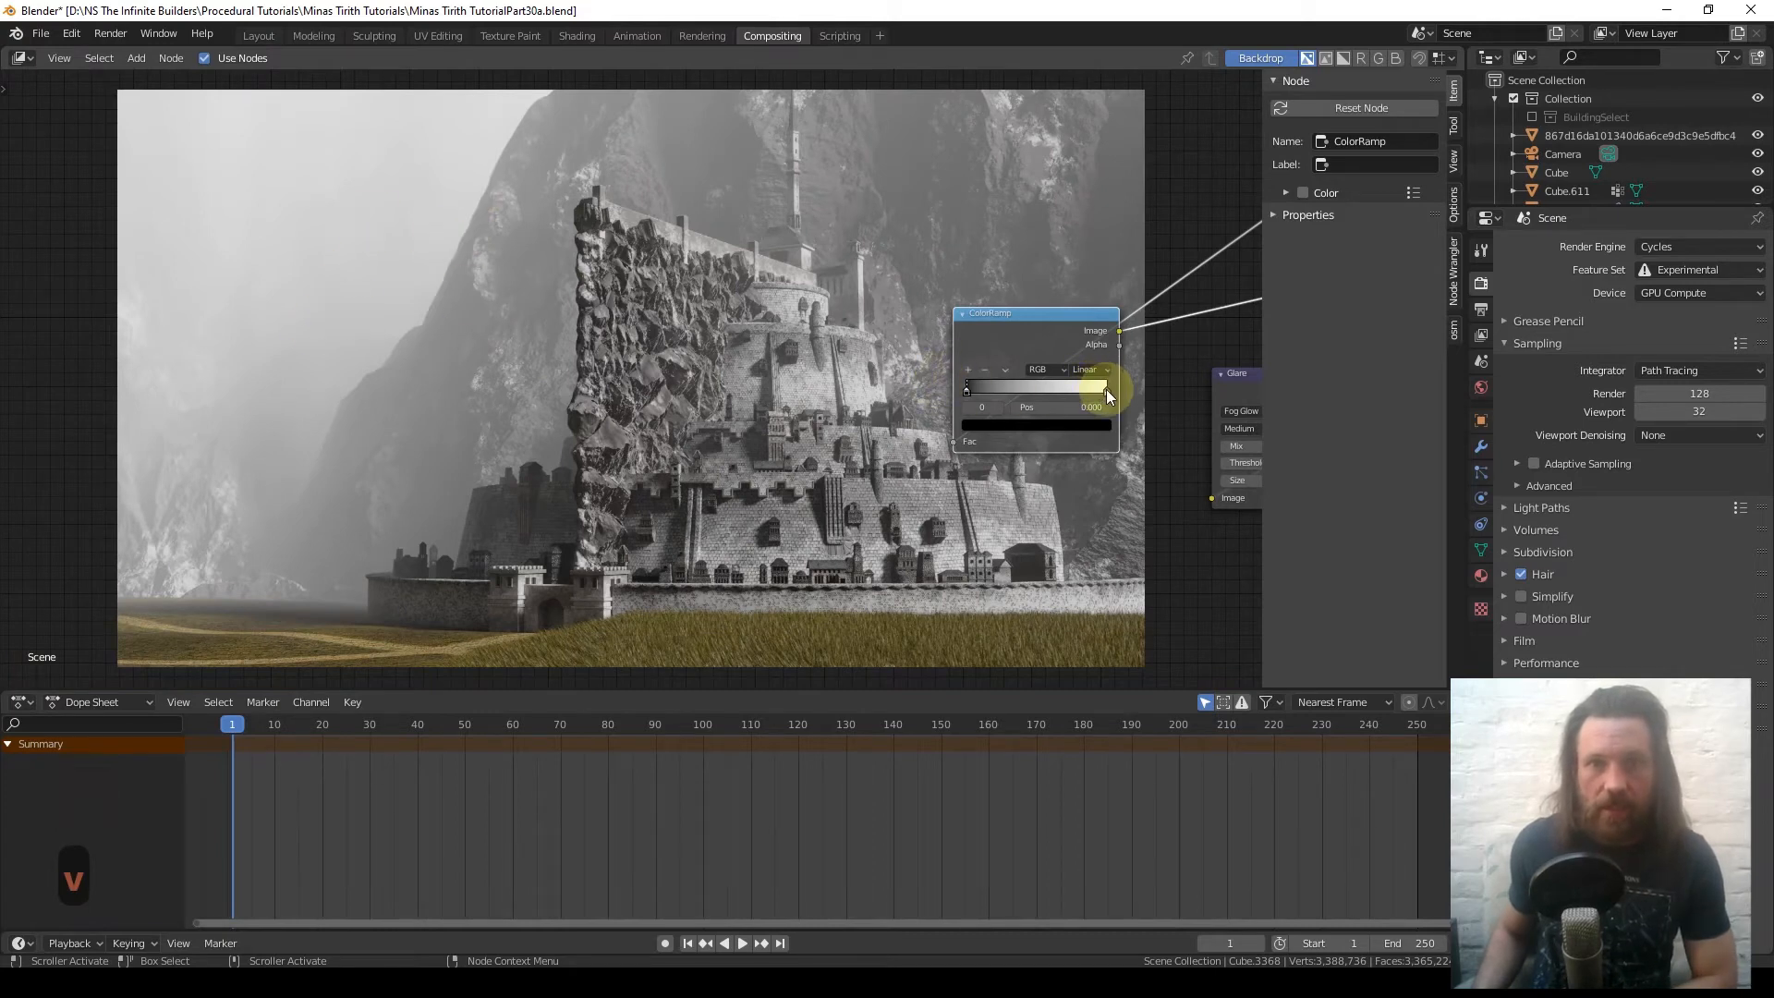
# - Preview the ColorRamp's mist mask in the backdrop, and switch the preview back to the Glare output
pyautogui.keyDown('ctrl'); pyautogui.keyDown('shift'); pyautogui.click(1034, 333); pyautogui.keyUp('shift'); pyautogui.keyUp('ctrl')
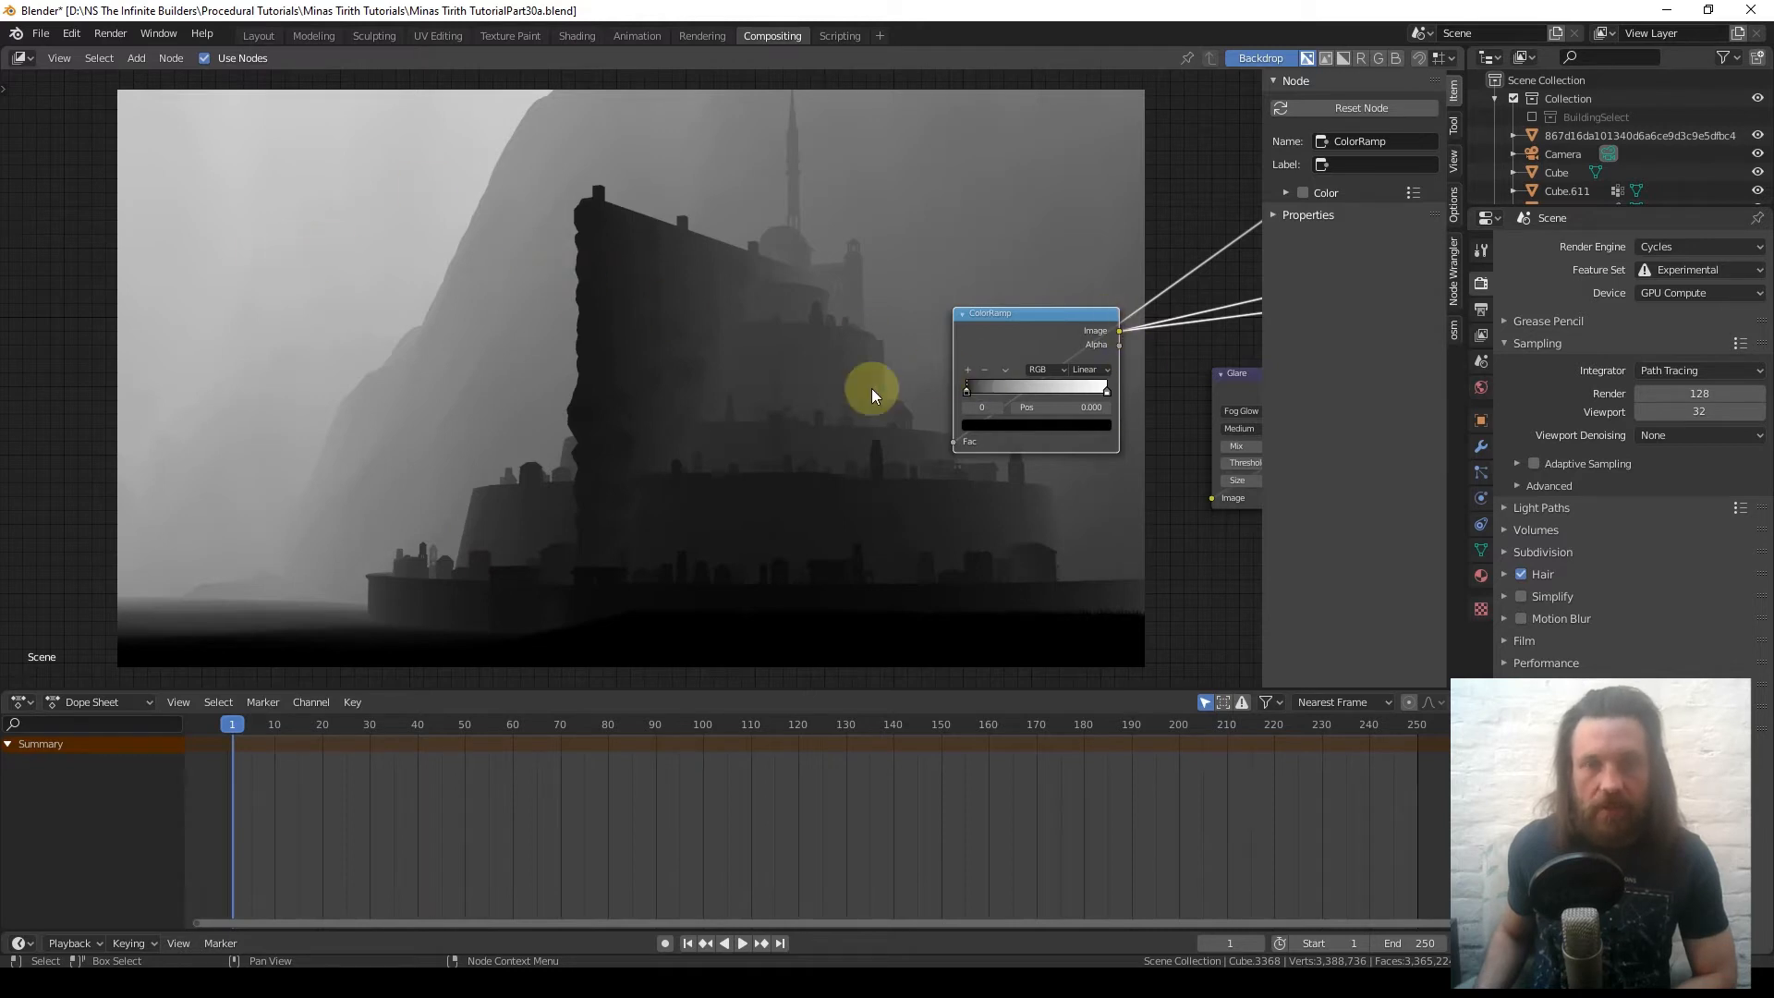
pyautogui.scroll(-3, 961, 386)
pyautogui.moveTo(976, 386); pyautogui.dragTo(879, 384, button='middle')
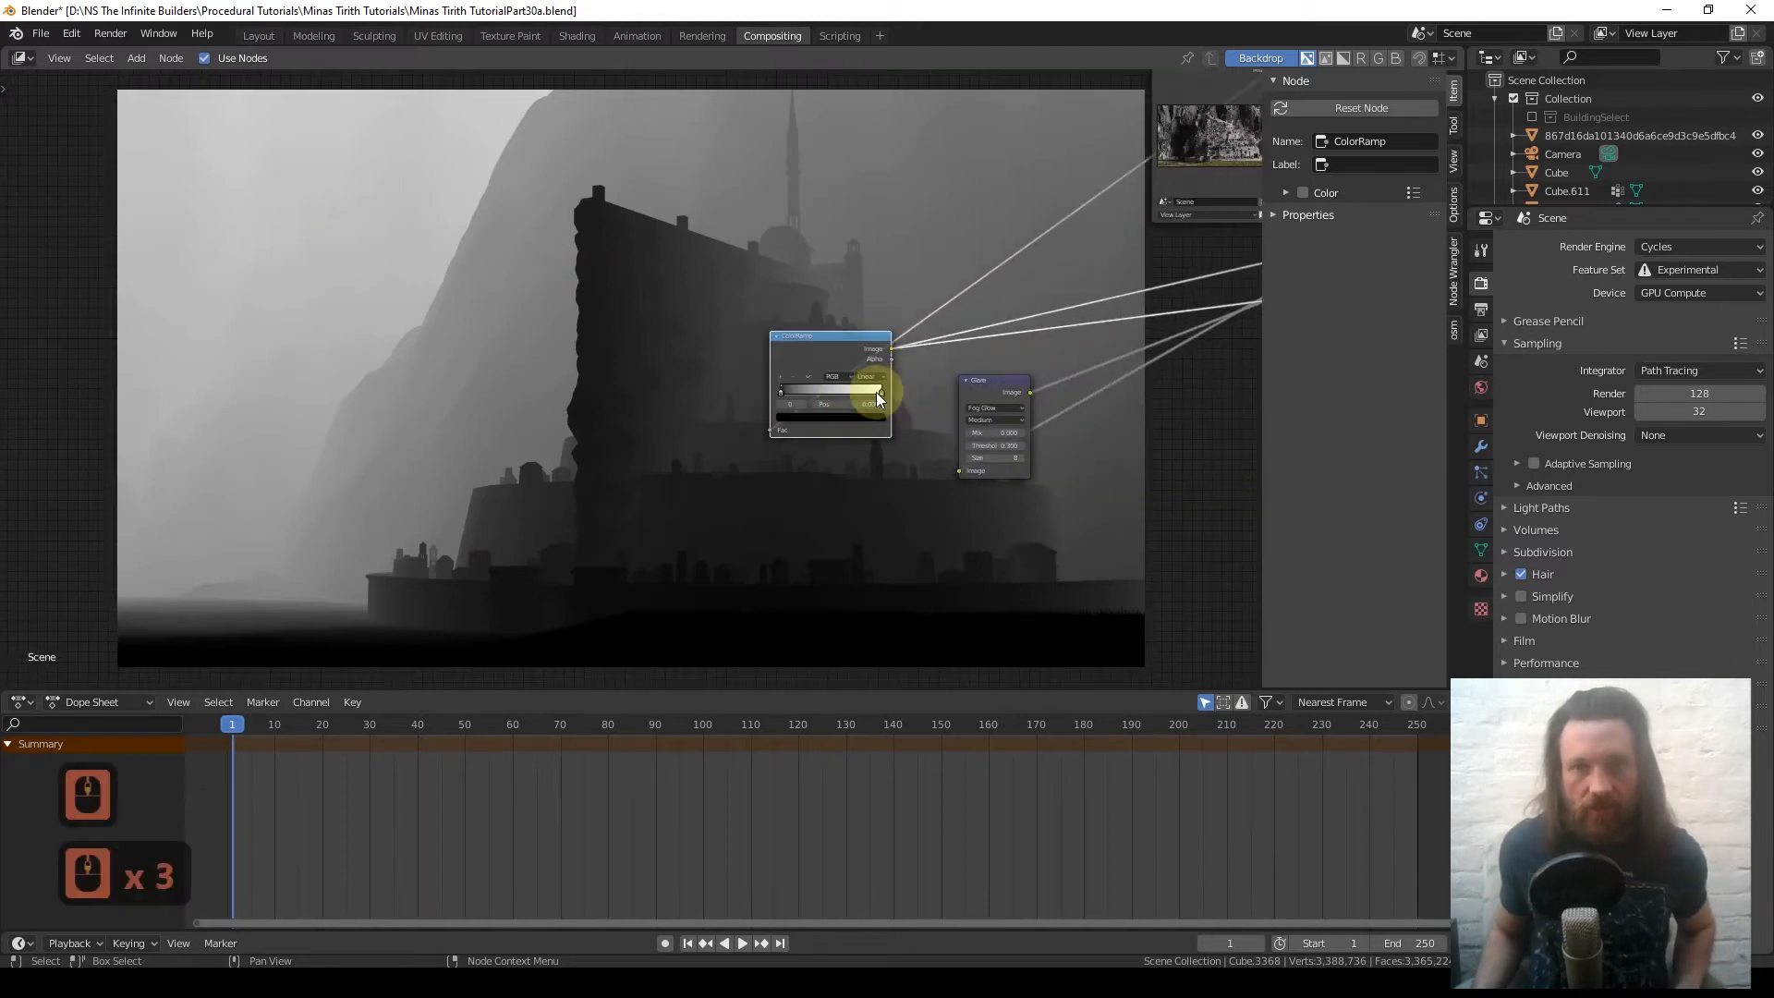
pyautogui.click(995, 384)
# - Darken the ColorRamp's white stop, trying Values of 0.518, 0.130 and 0.504, and leave it at a mid grey
pyautogui.scroll(6, 779, 401)
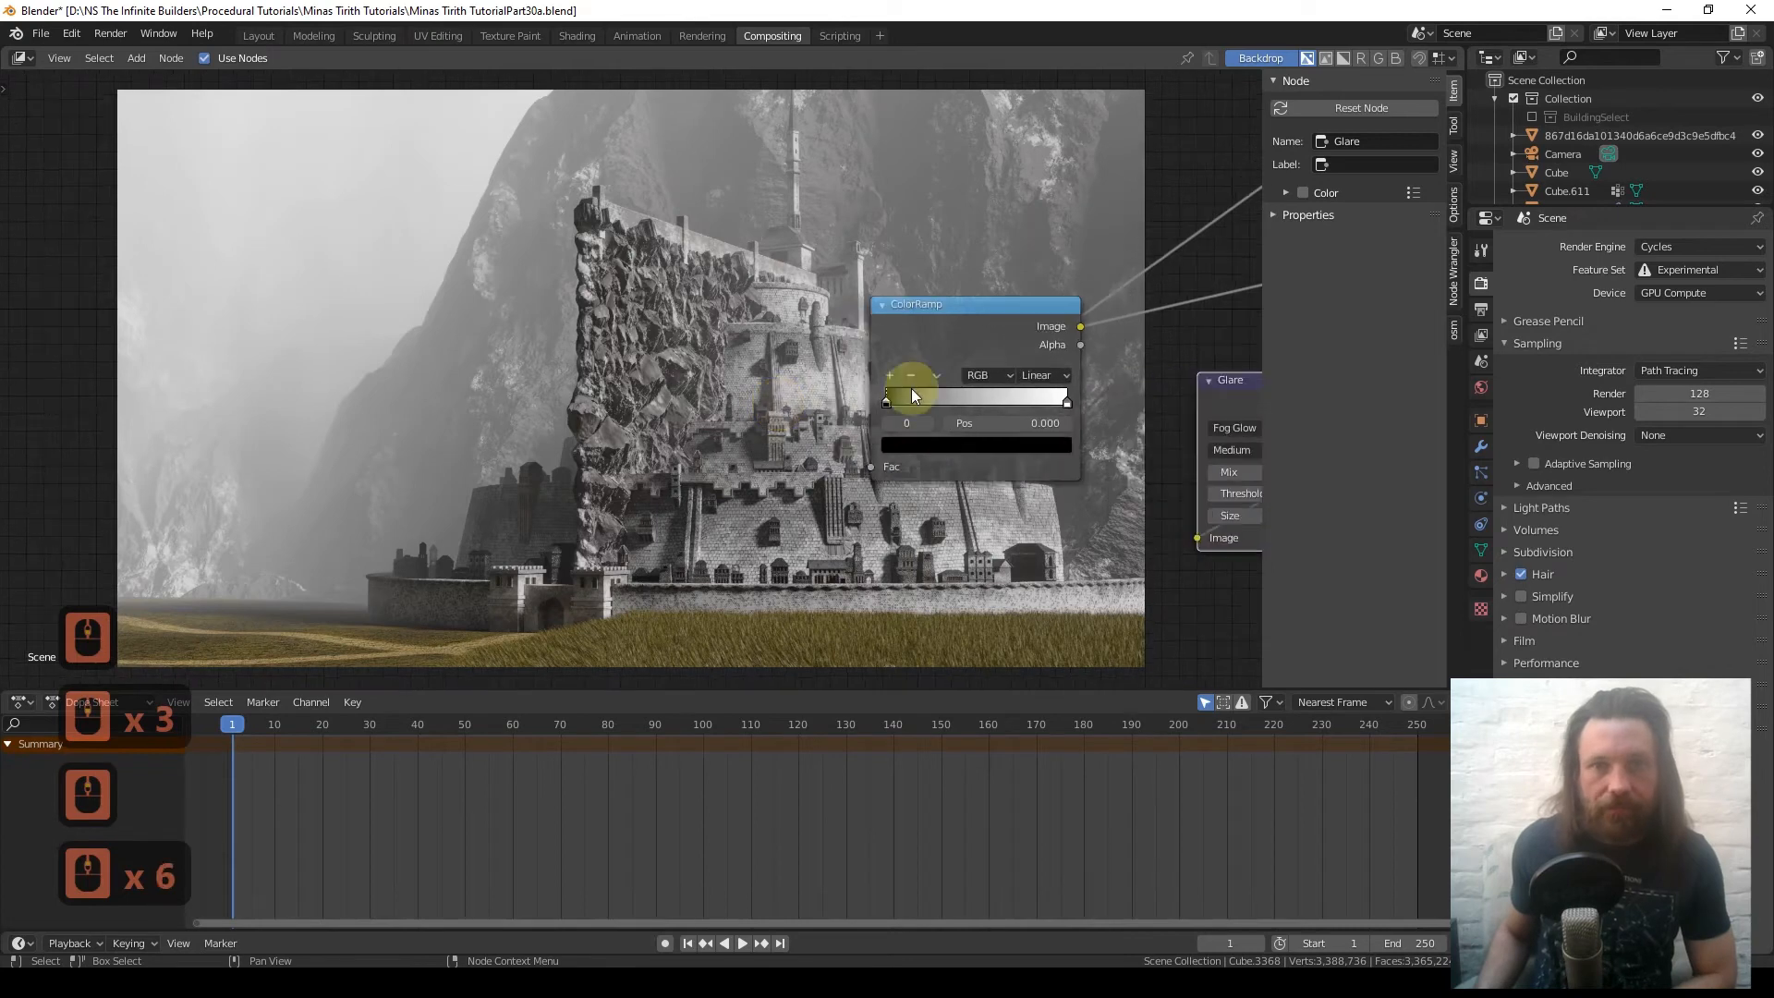
pyautogui.click(1065, 399)
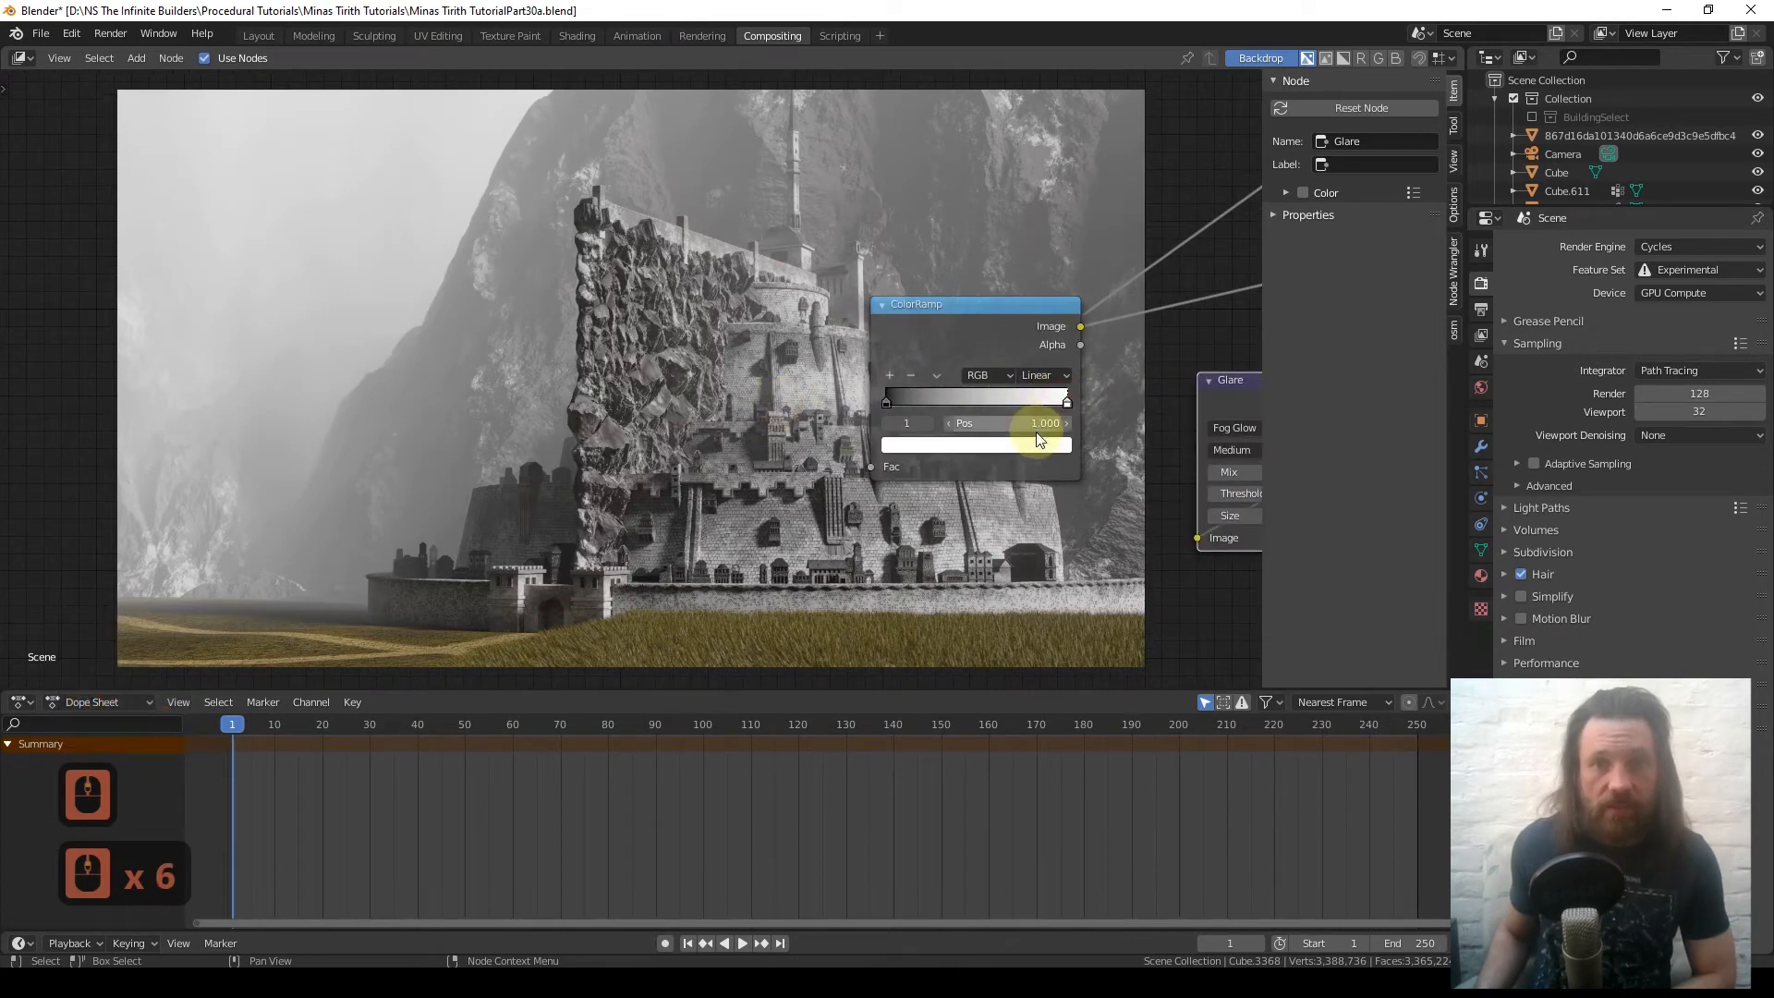
pyautogui.click(1026, 446)
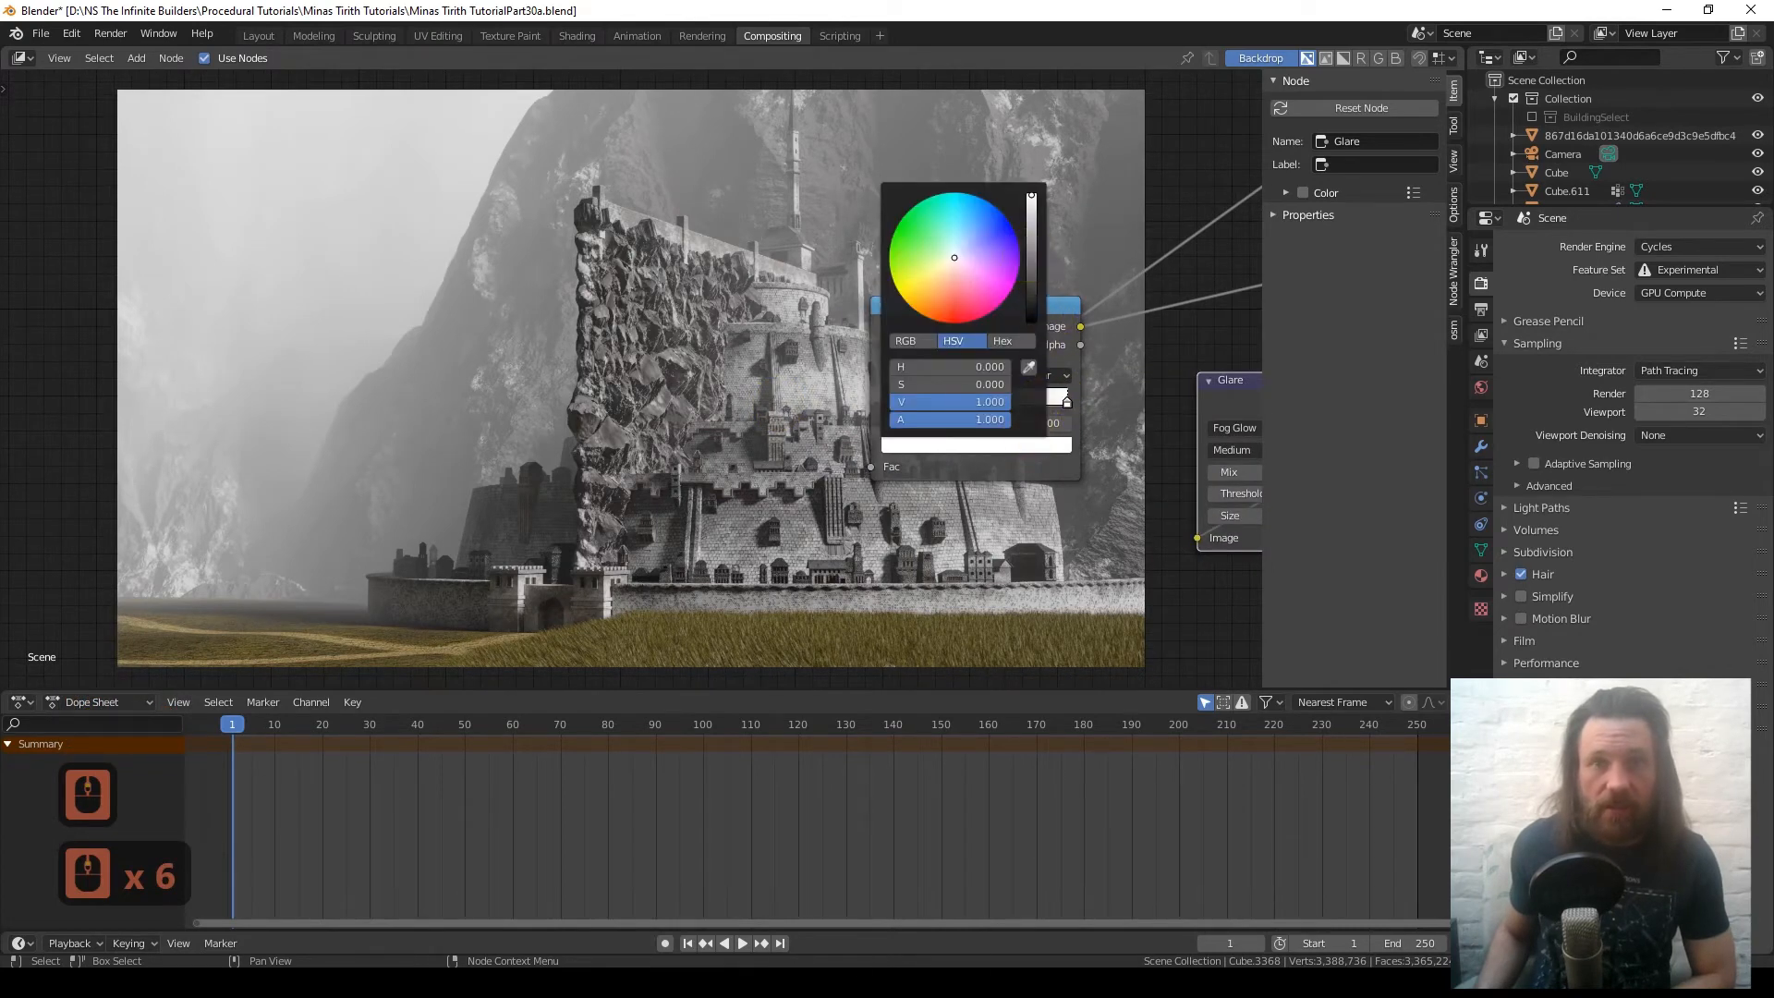
pyautogui.moveTo(1031, 195); pyautogui.dragTo(1029, 256)
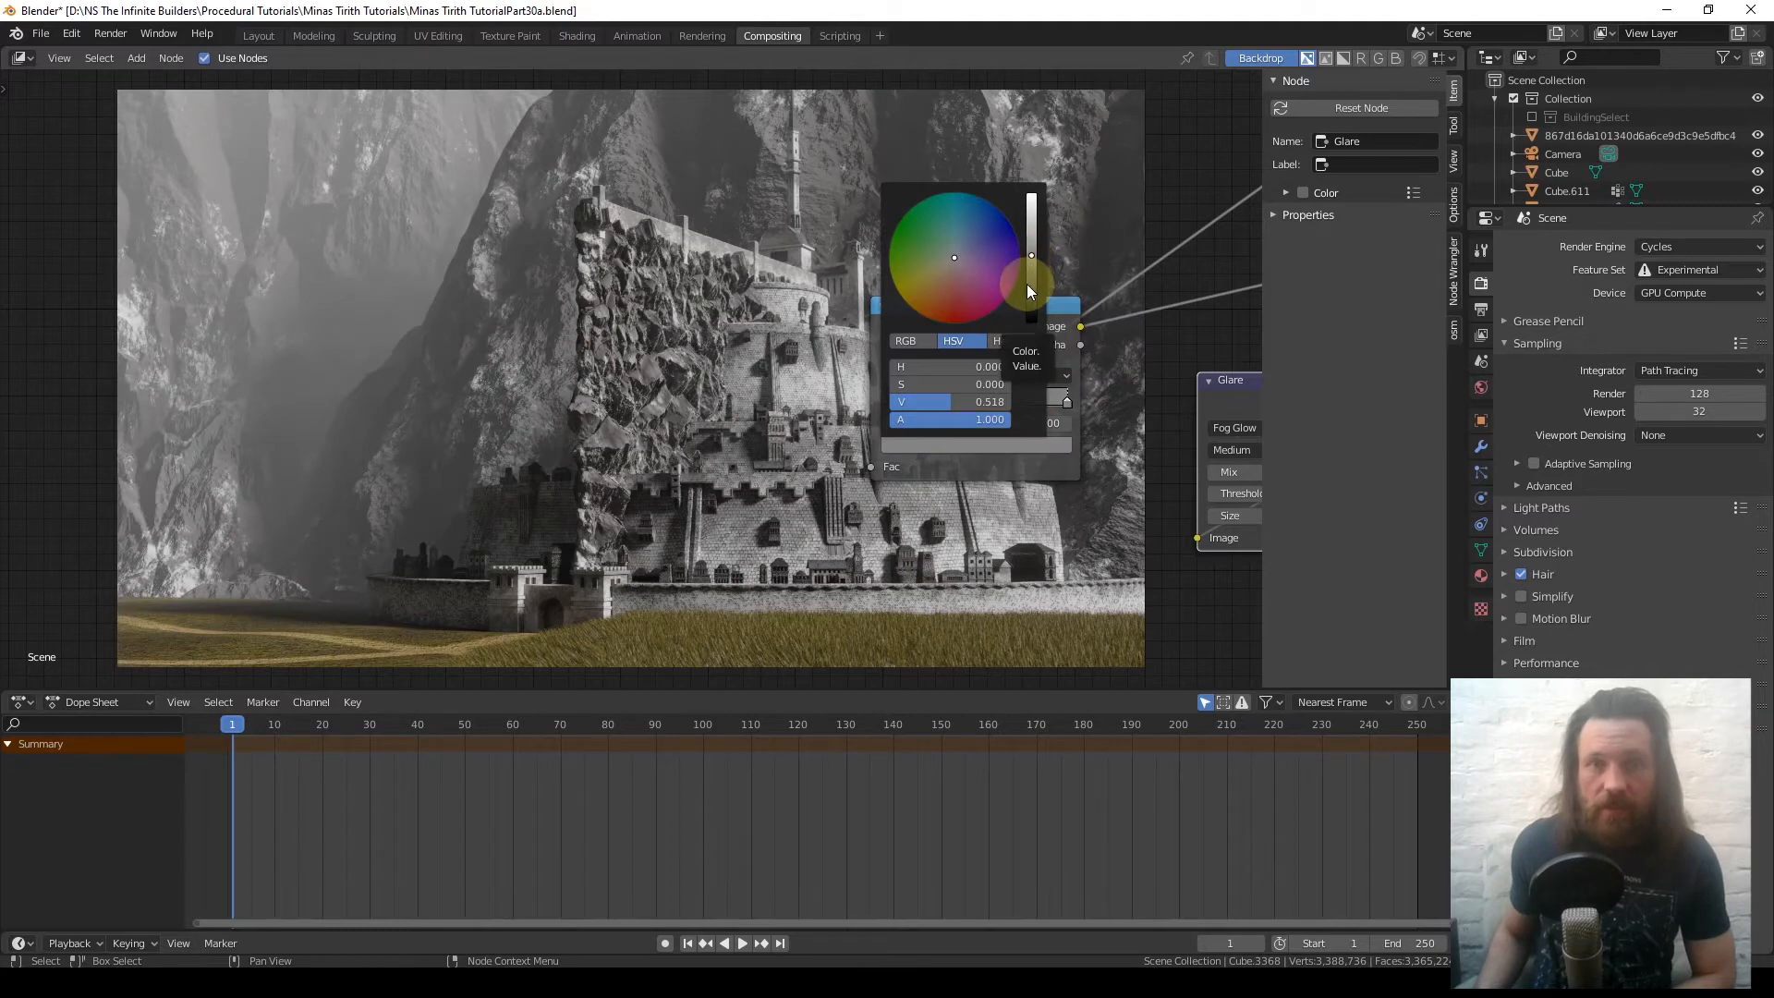
pyautogui.click(1033, 307)
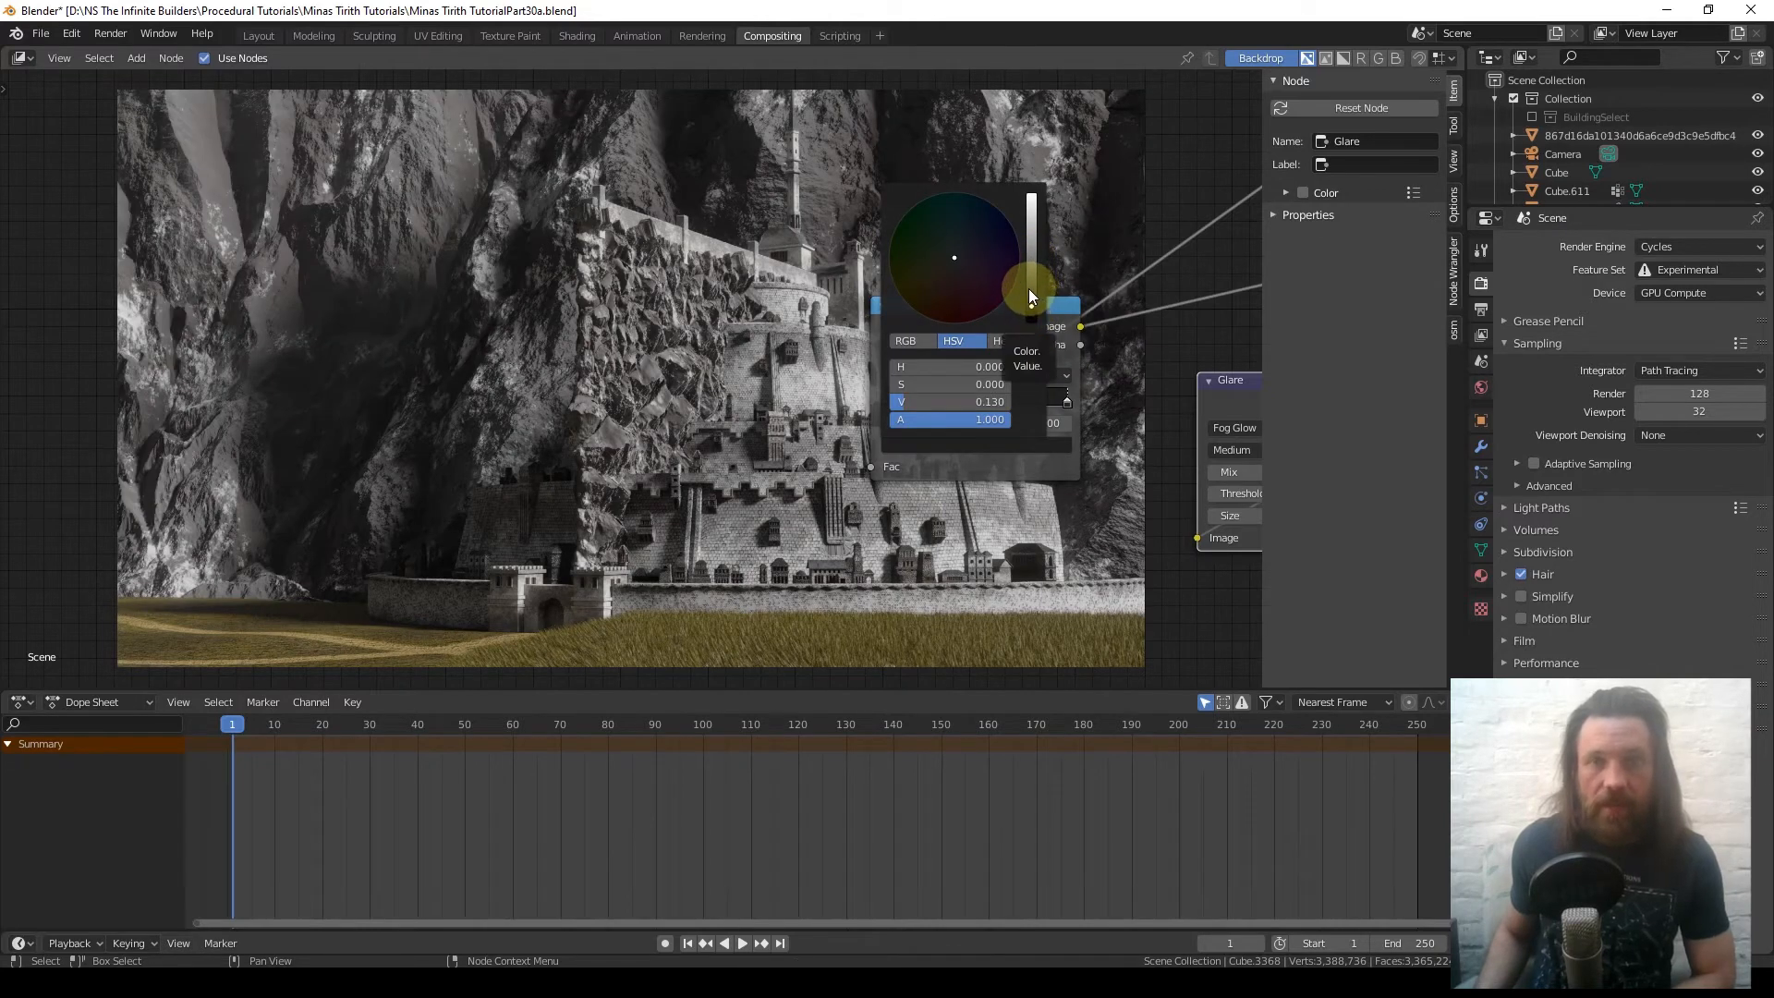
pyautogui.moveTo(1029, 296); pyautogui.dragTo(1031, 251)
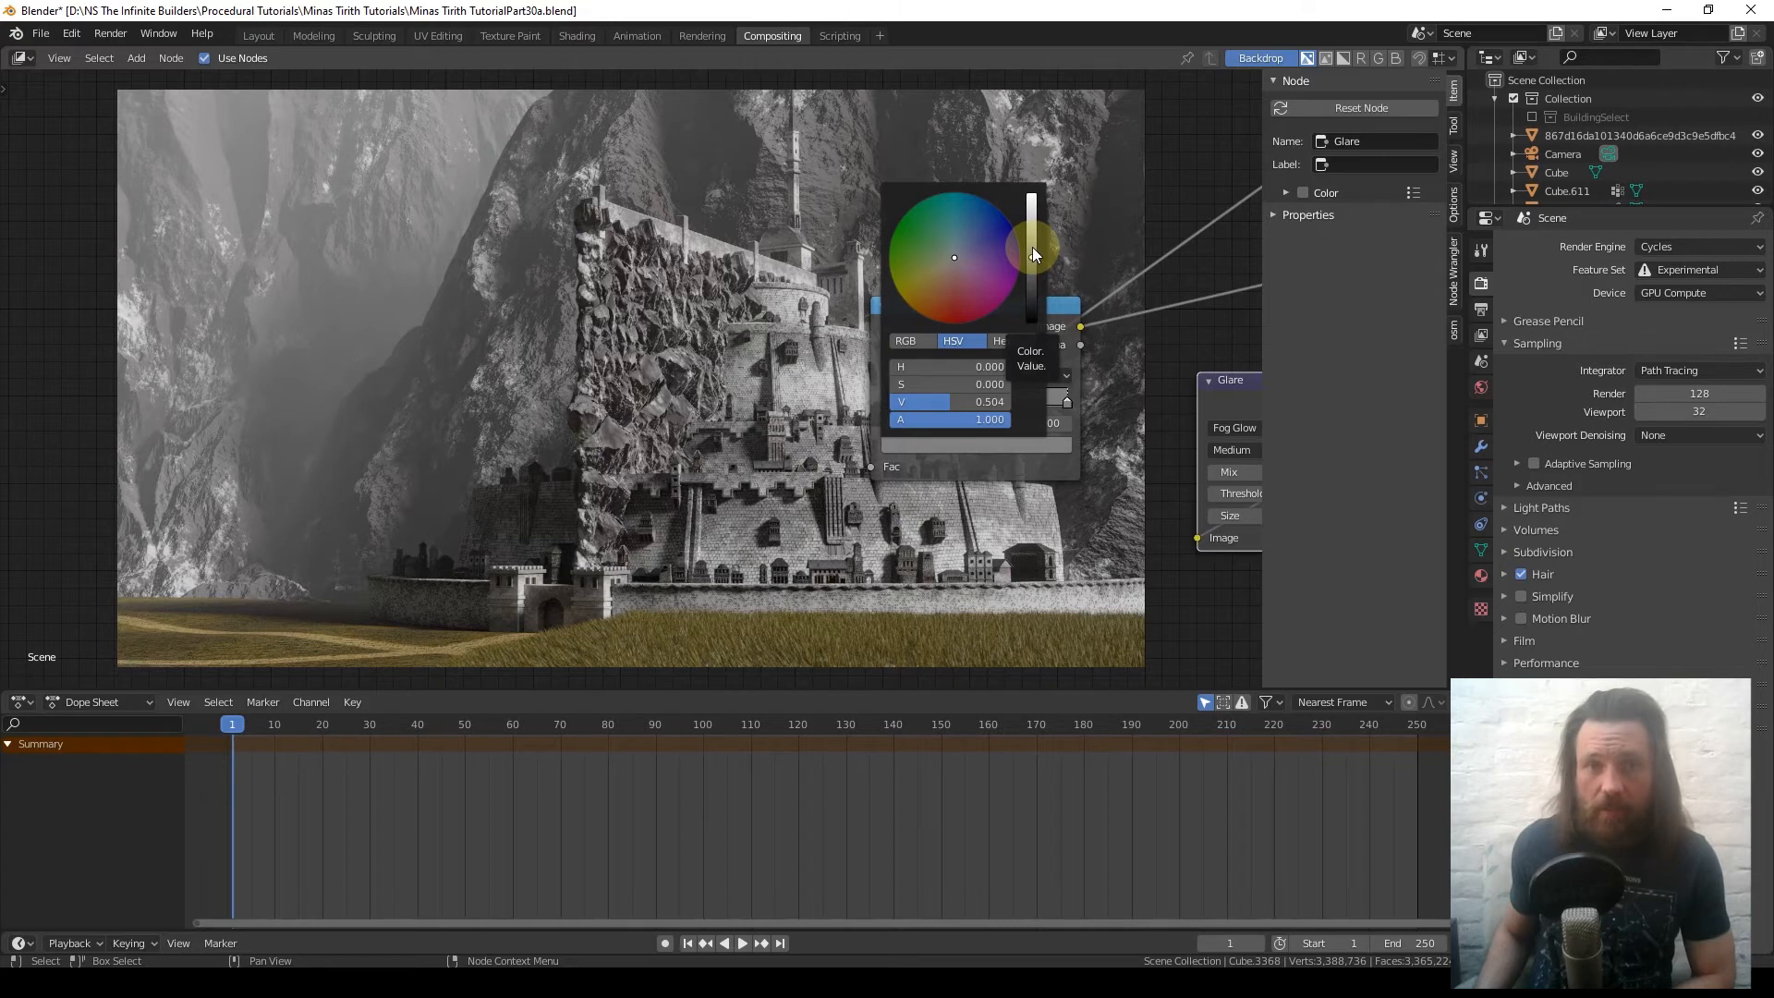
pyautogui.click(1033, 246)
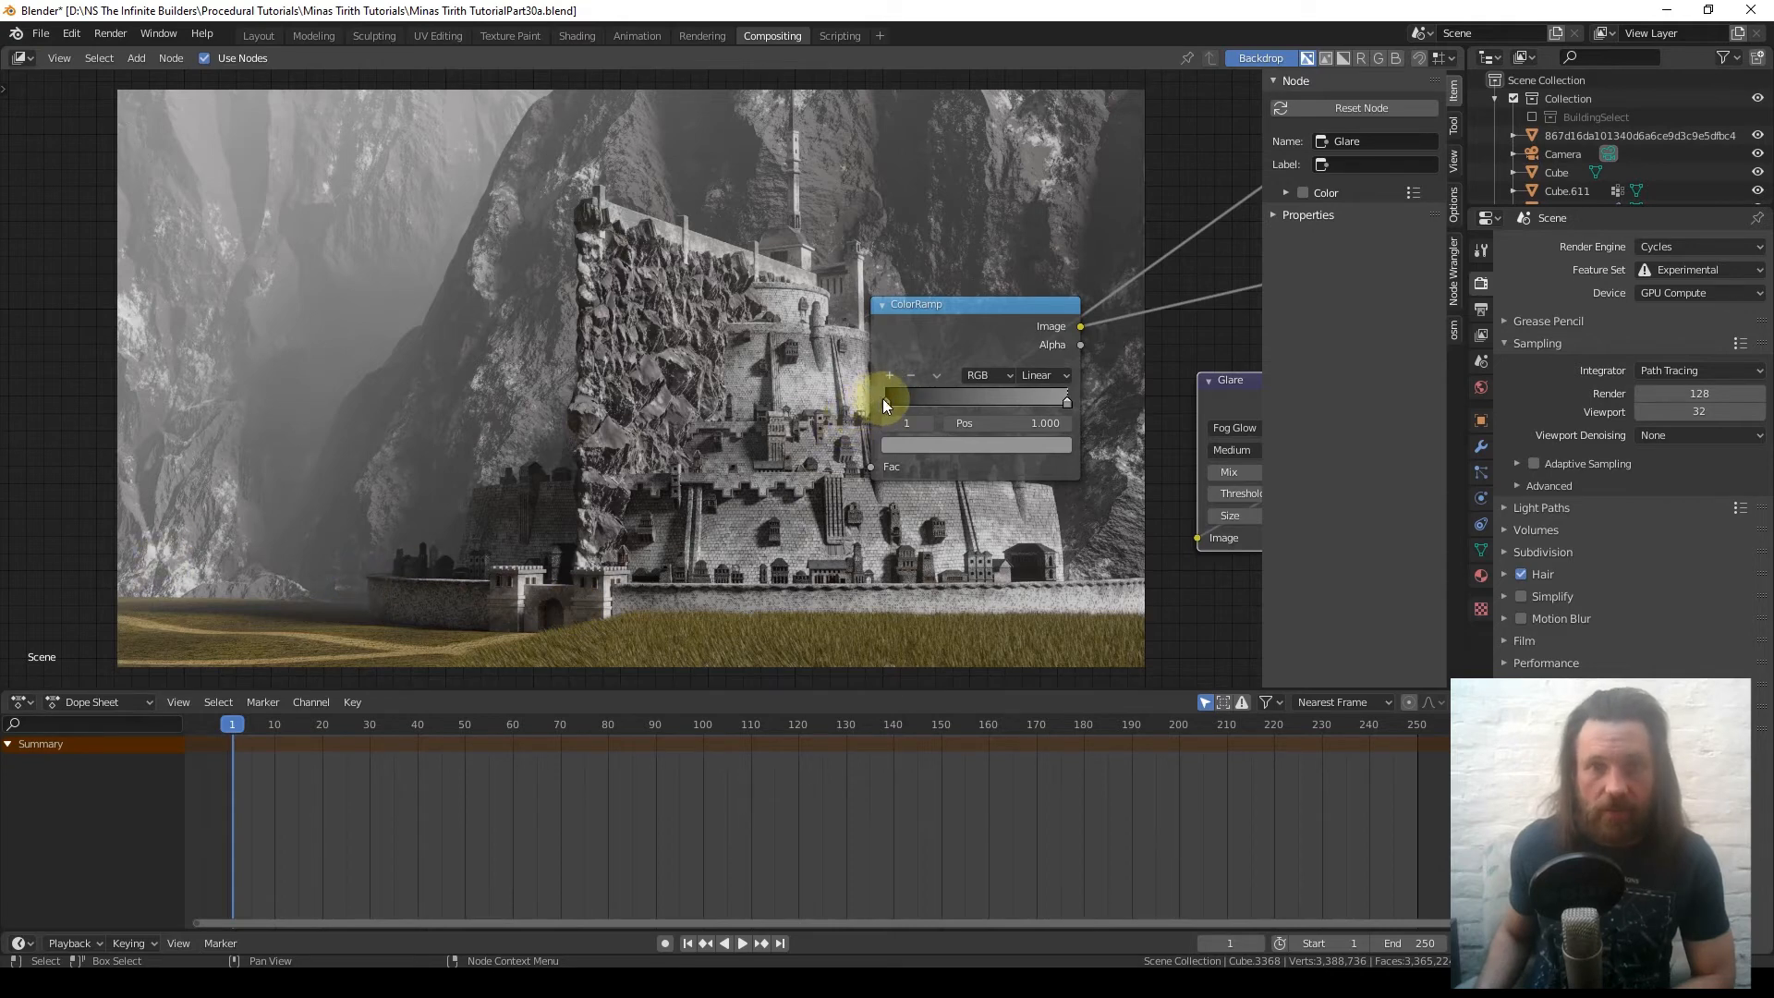
# - Test the ColorRamp's black stop at position 0.368, return it to 0.000, and darken the white stop to a Value of 0.476
pyautogui.moveTo(884, 399); pyautogui.dragTo(955, 402)
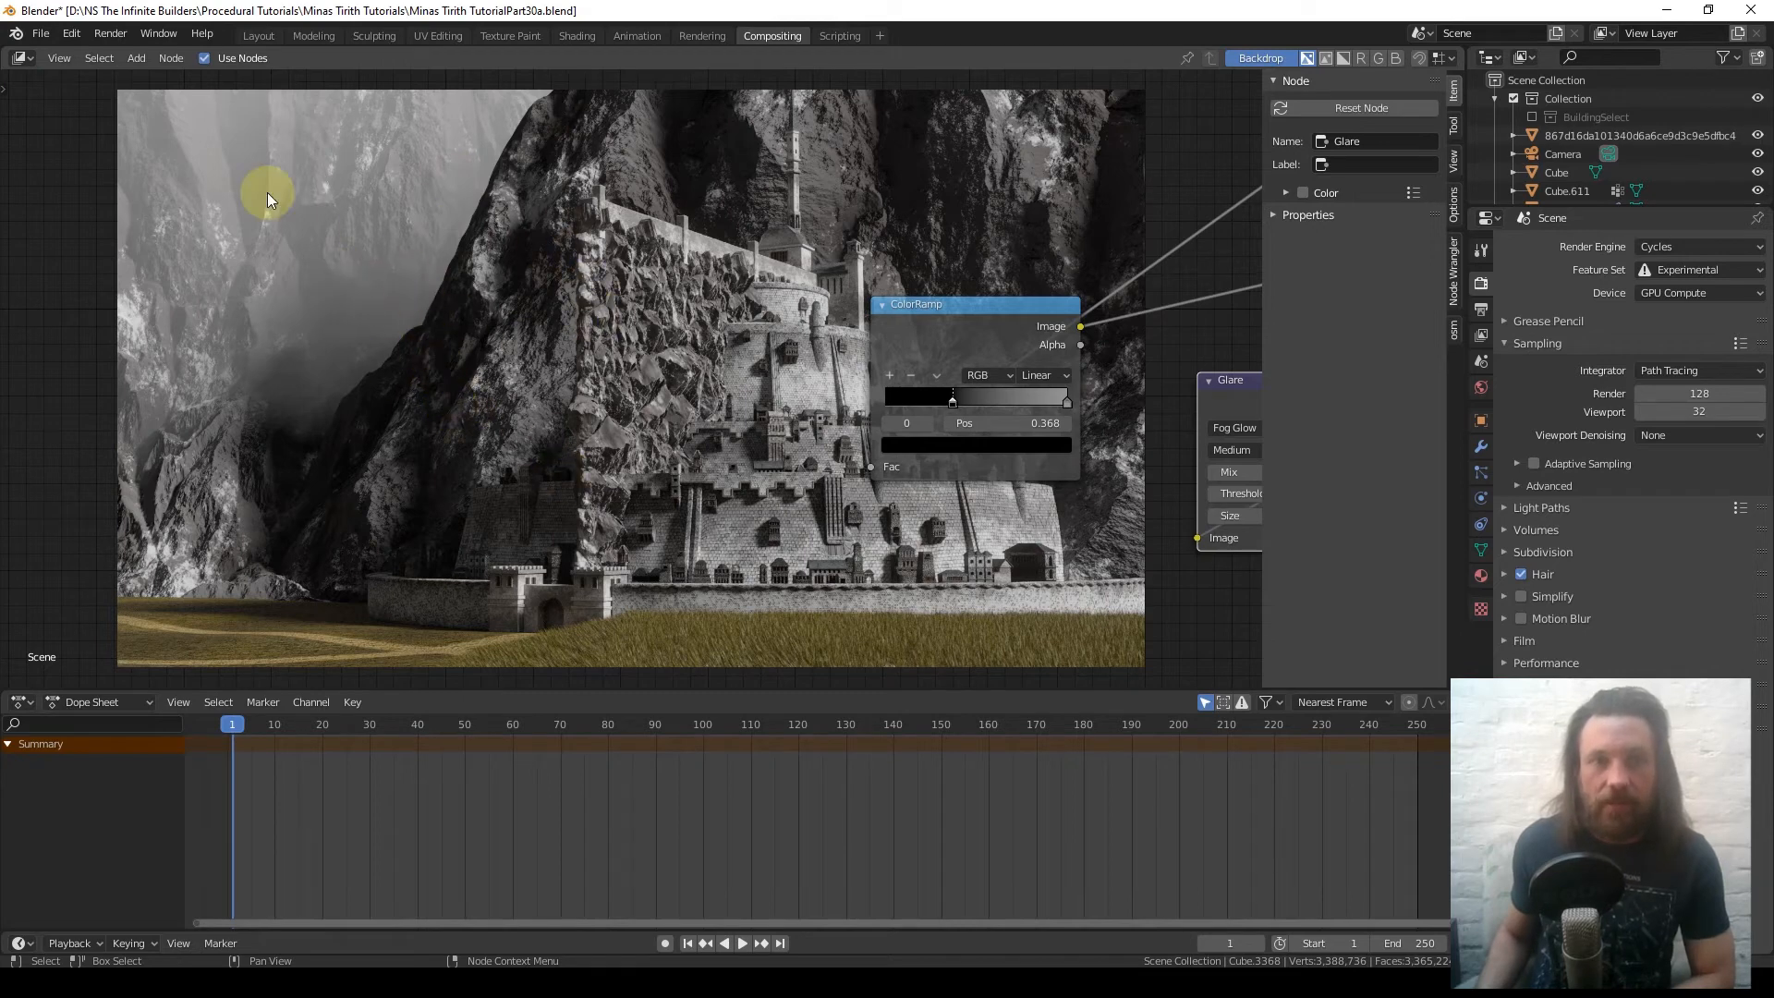
pyautogui.moveTo(956, 404); pyautogui.dragTo(844, 408)
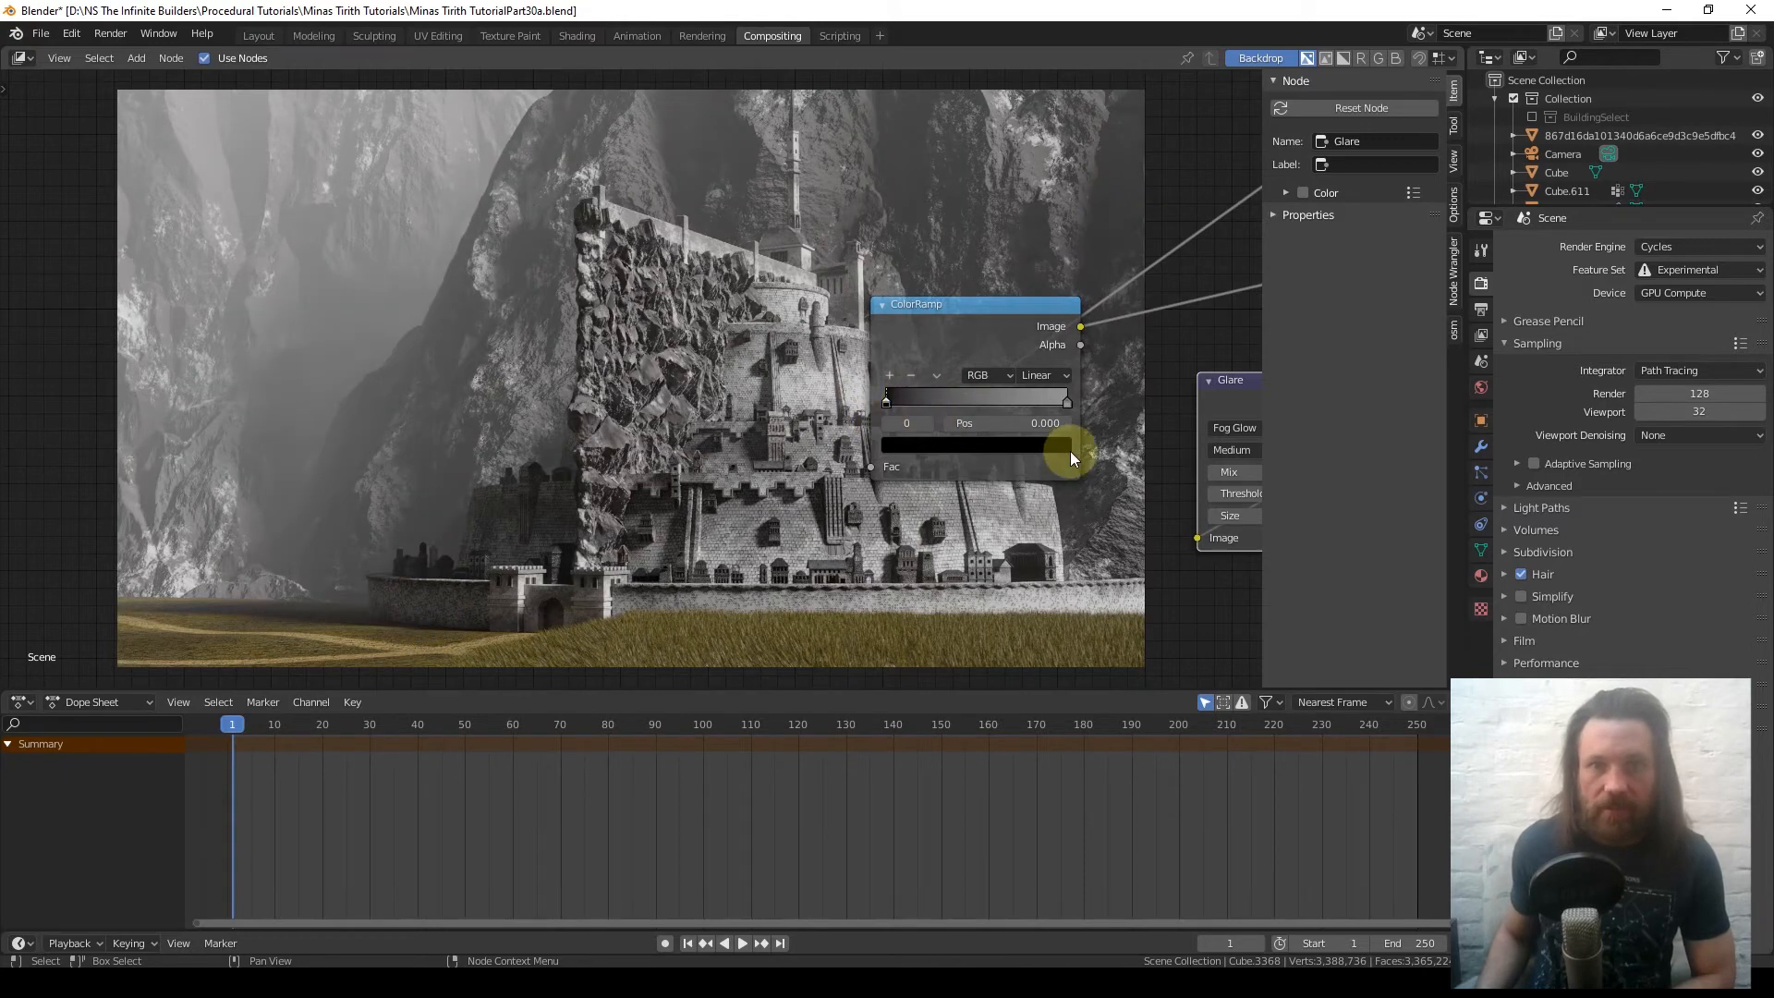
pyautogui.click(1067, 404)
pyautogui.click(1023, 445)
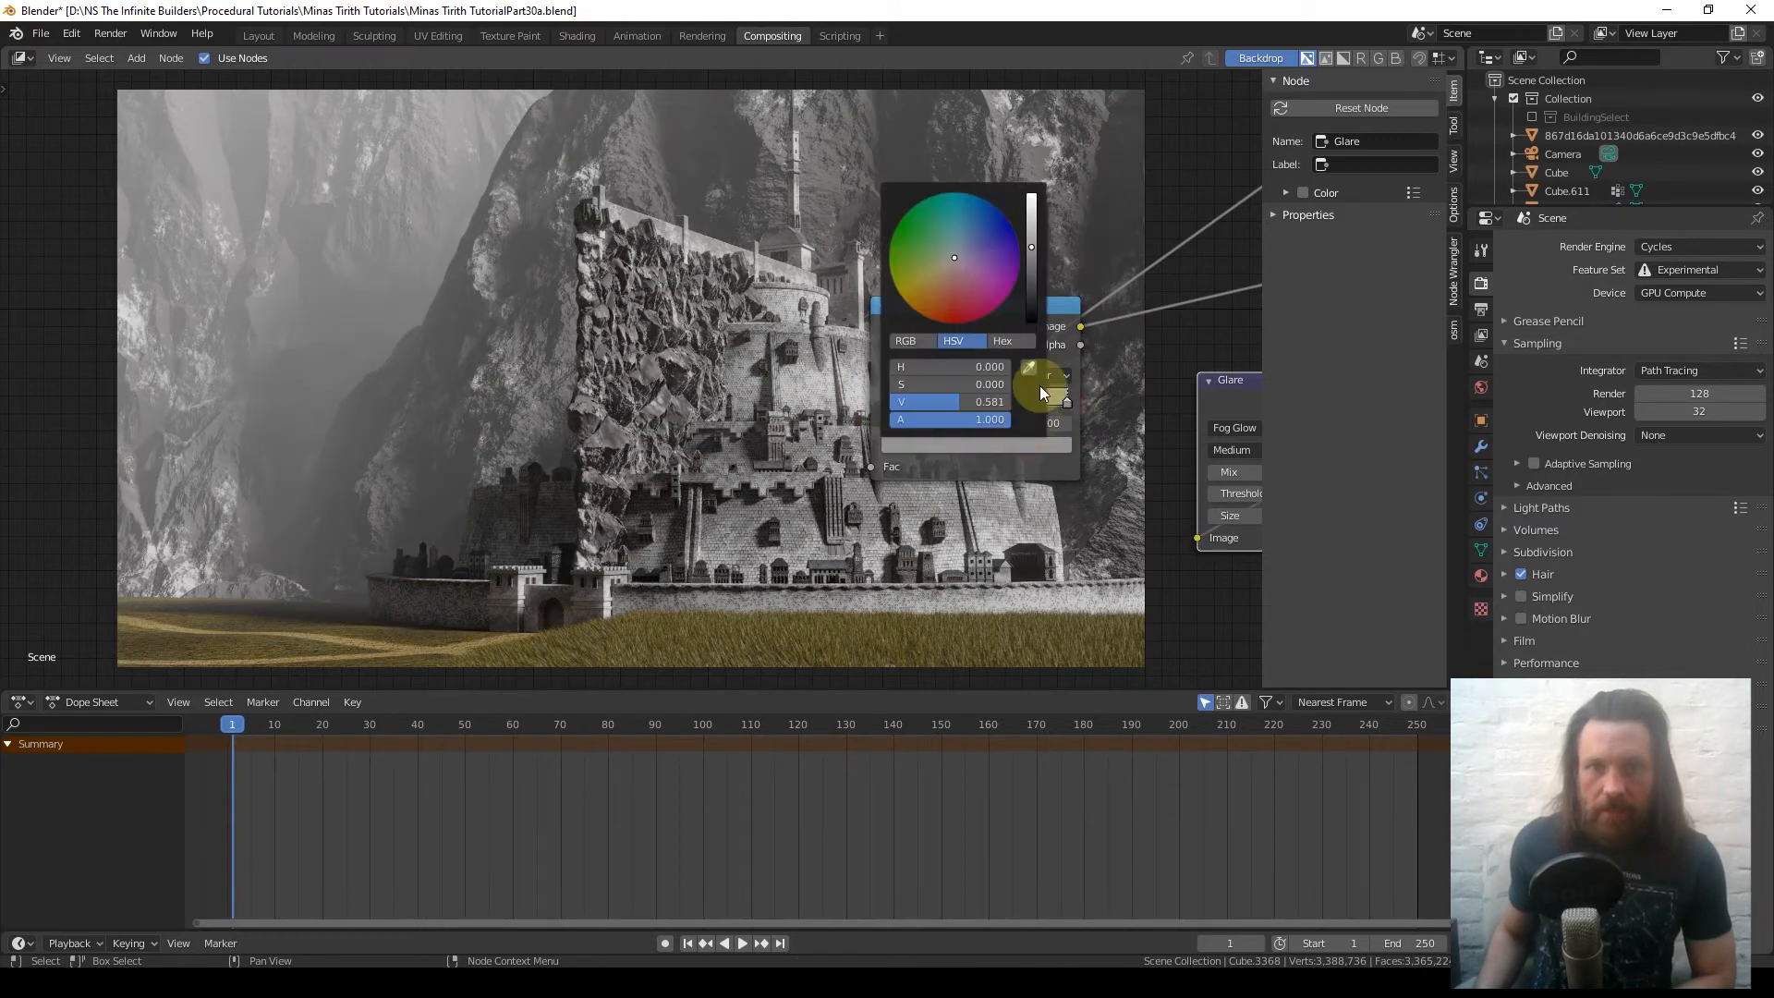
pyautogui.click(1033, 262)
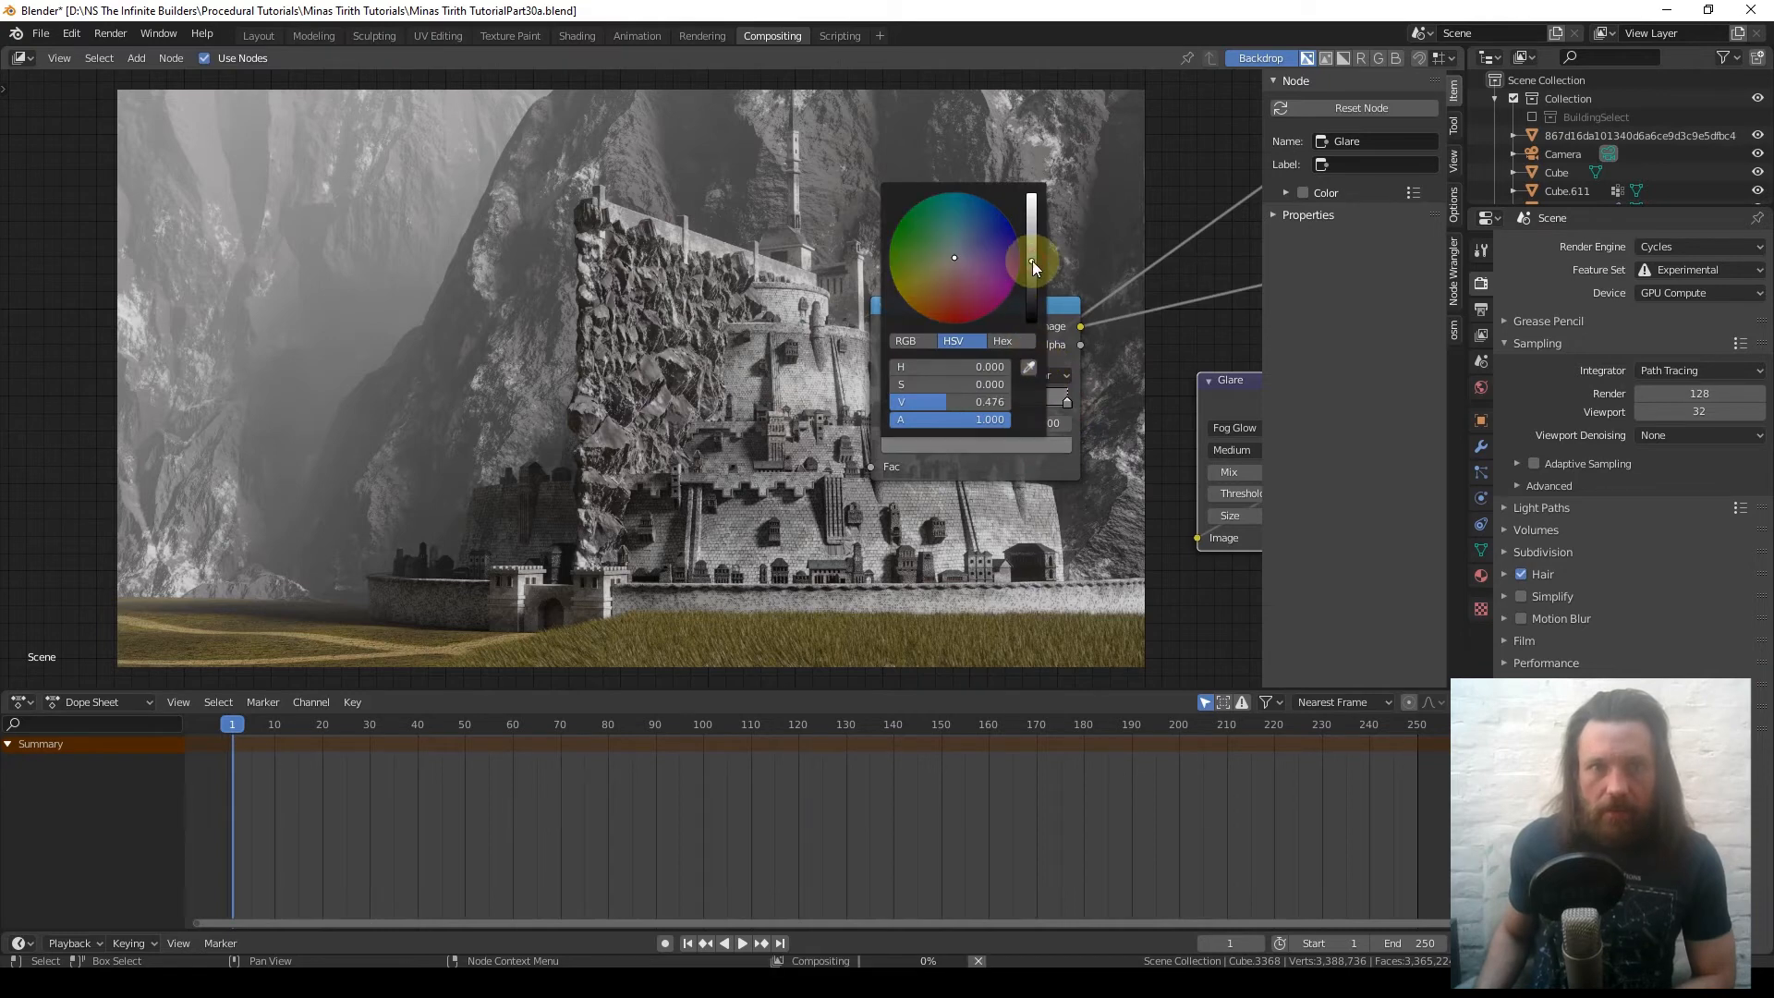
# - Move the ColorRamp node clear above the Glare node and select the Glare node to bring its settings into focus
pyautogui.scroll(-5, 628, 416)
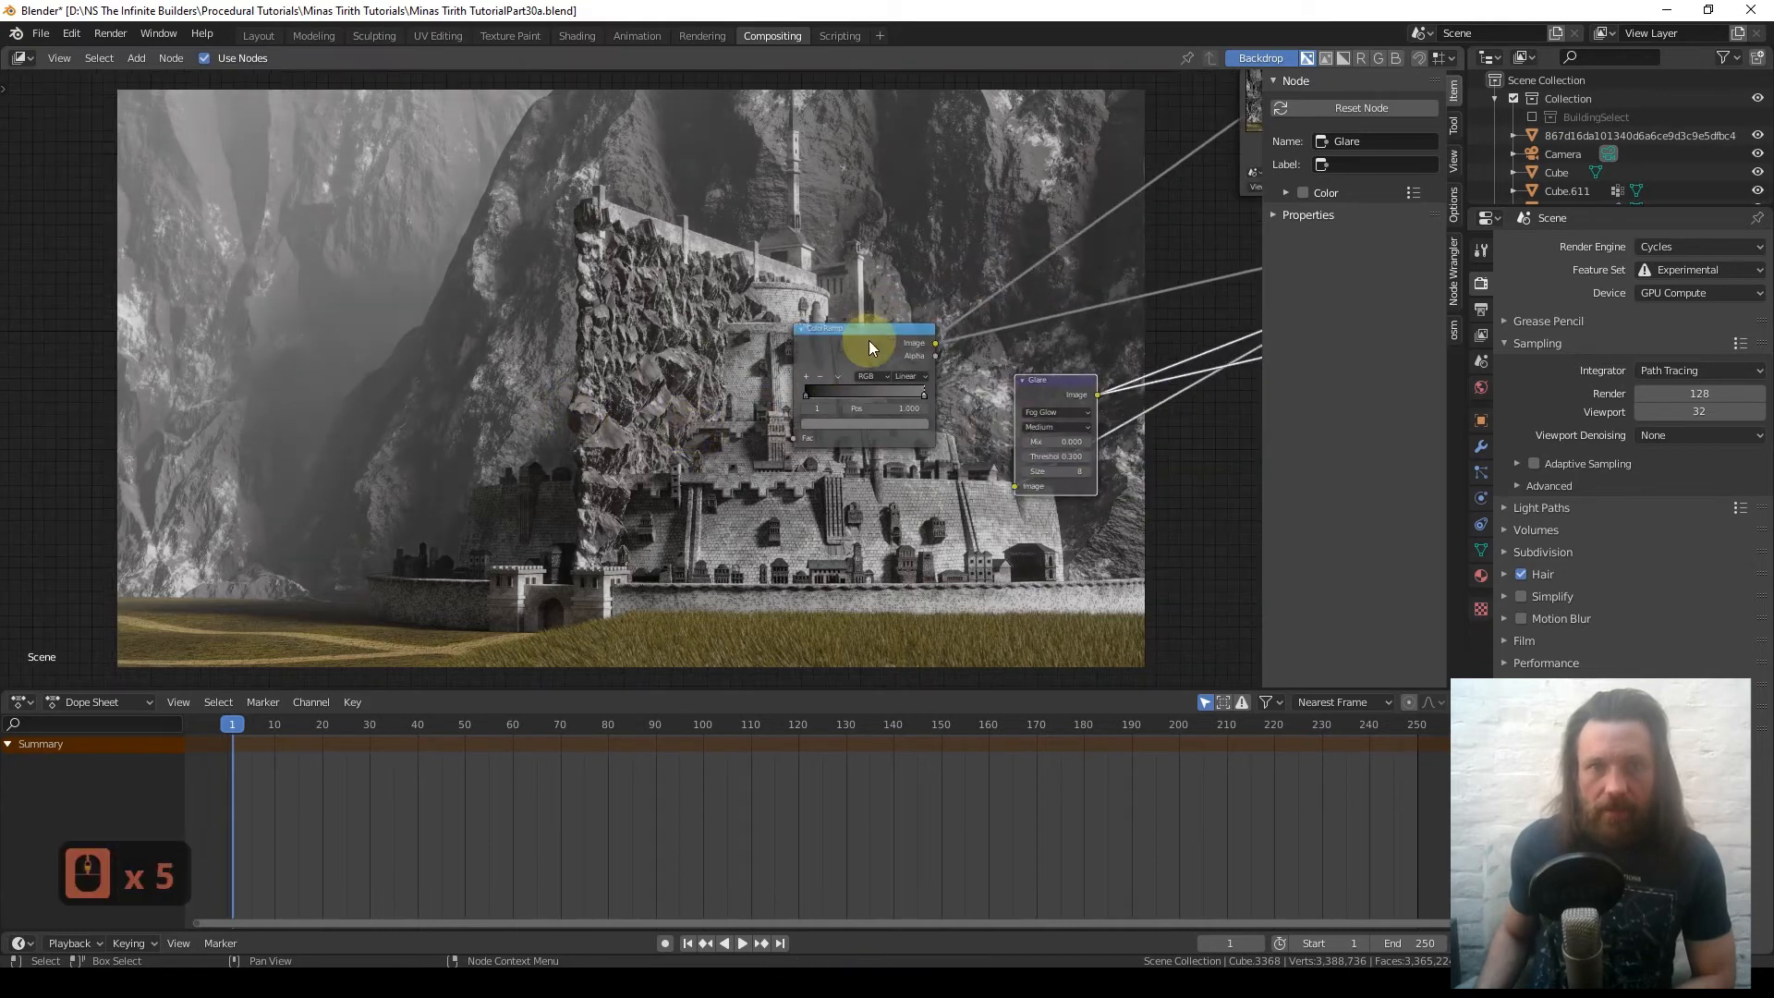
pyautogui.moveTo(869, 347); pyautogui.dragTo(1202, 170)
pyautogui.moveTo(843, 388); pyautogui.dragTo(564, 404, button='middle')
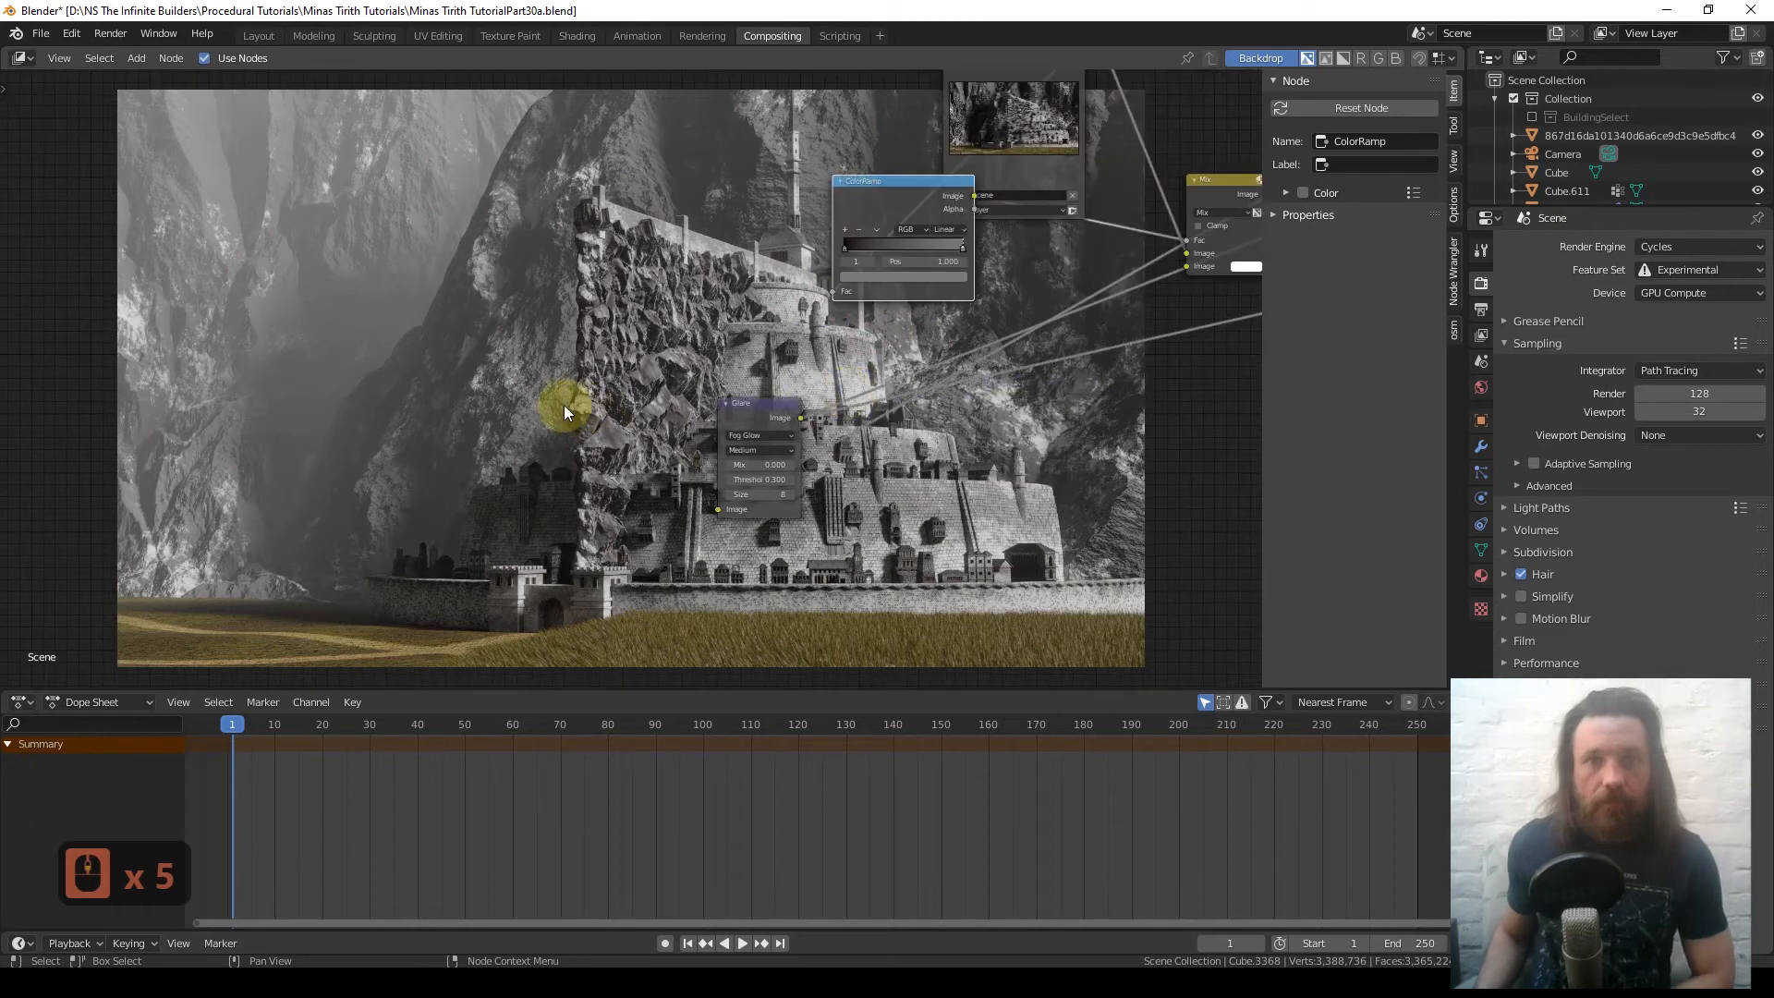
pyautogui.scroll(10, 868, 501)
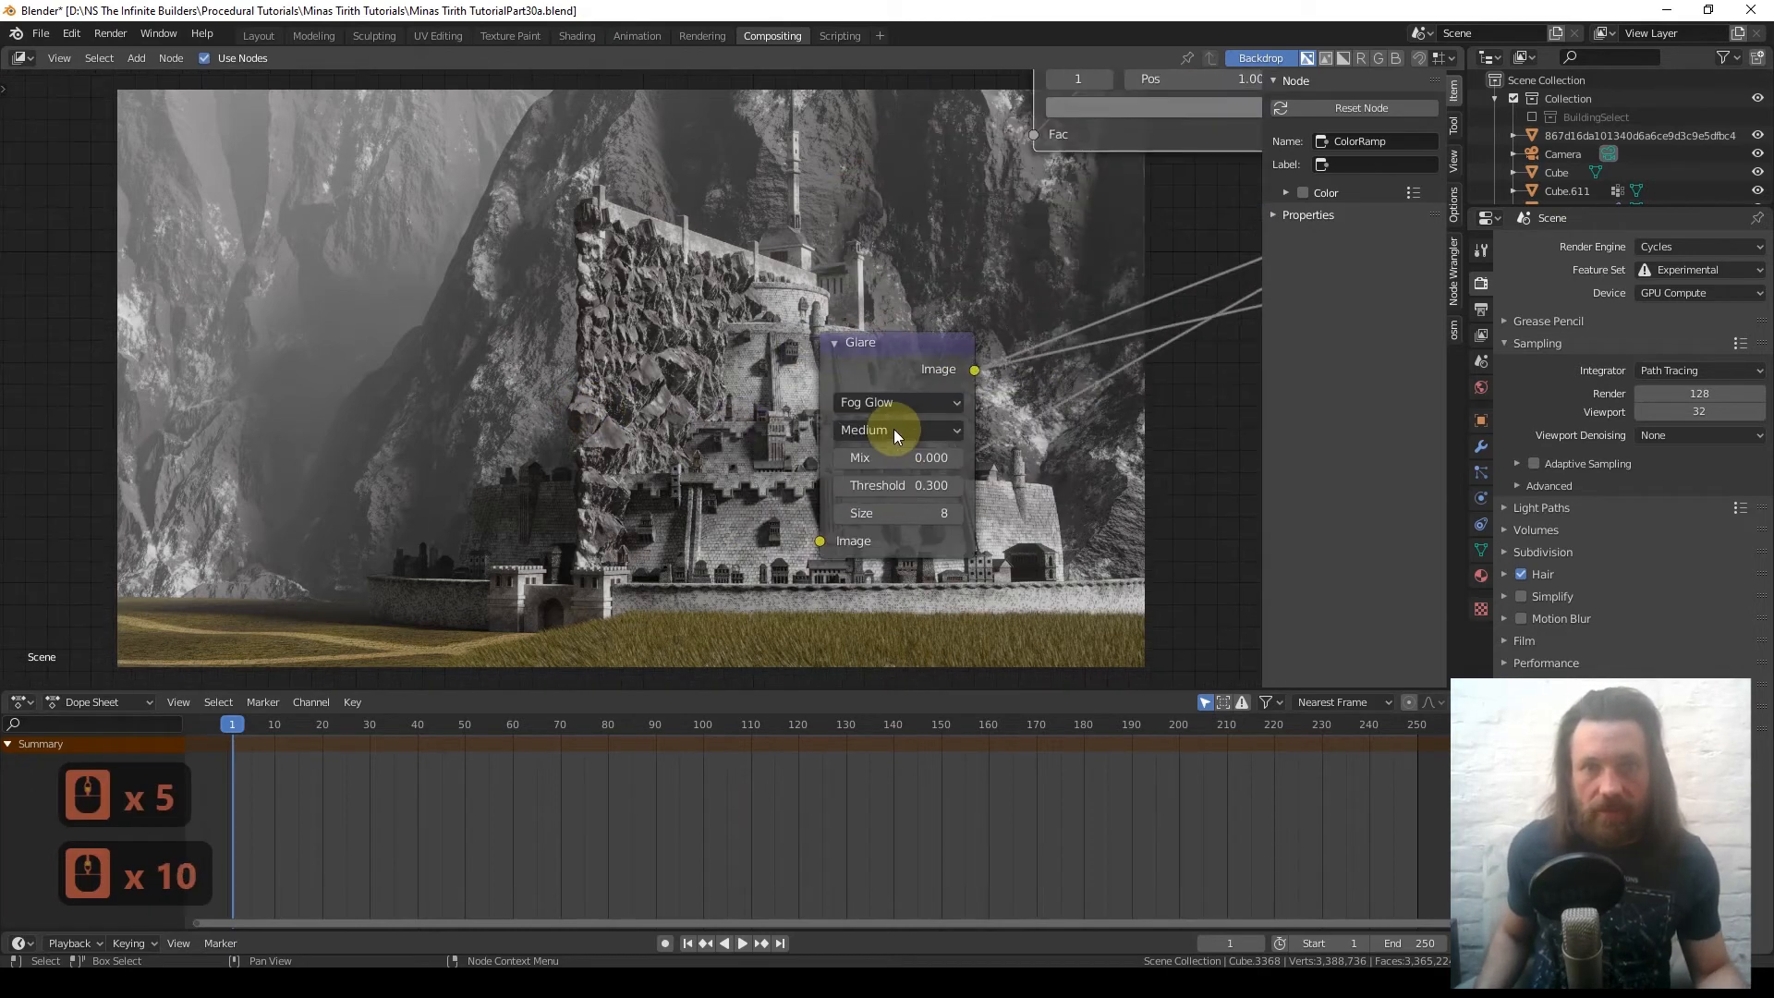
pyautogui.moveTo(887, 385); pyautogui.dragTo(879, 307, button='middle')
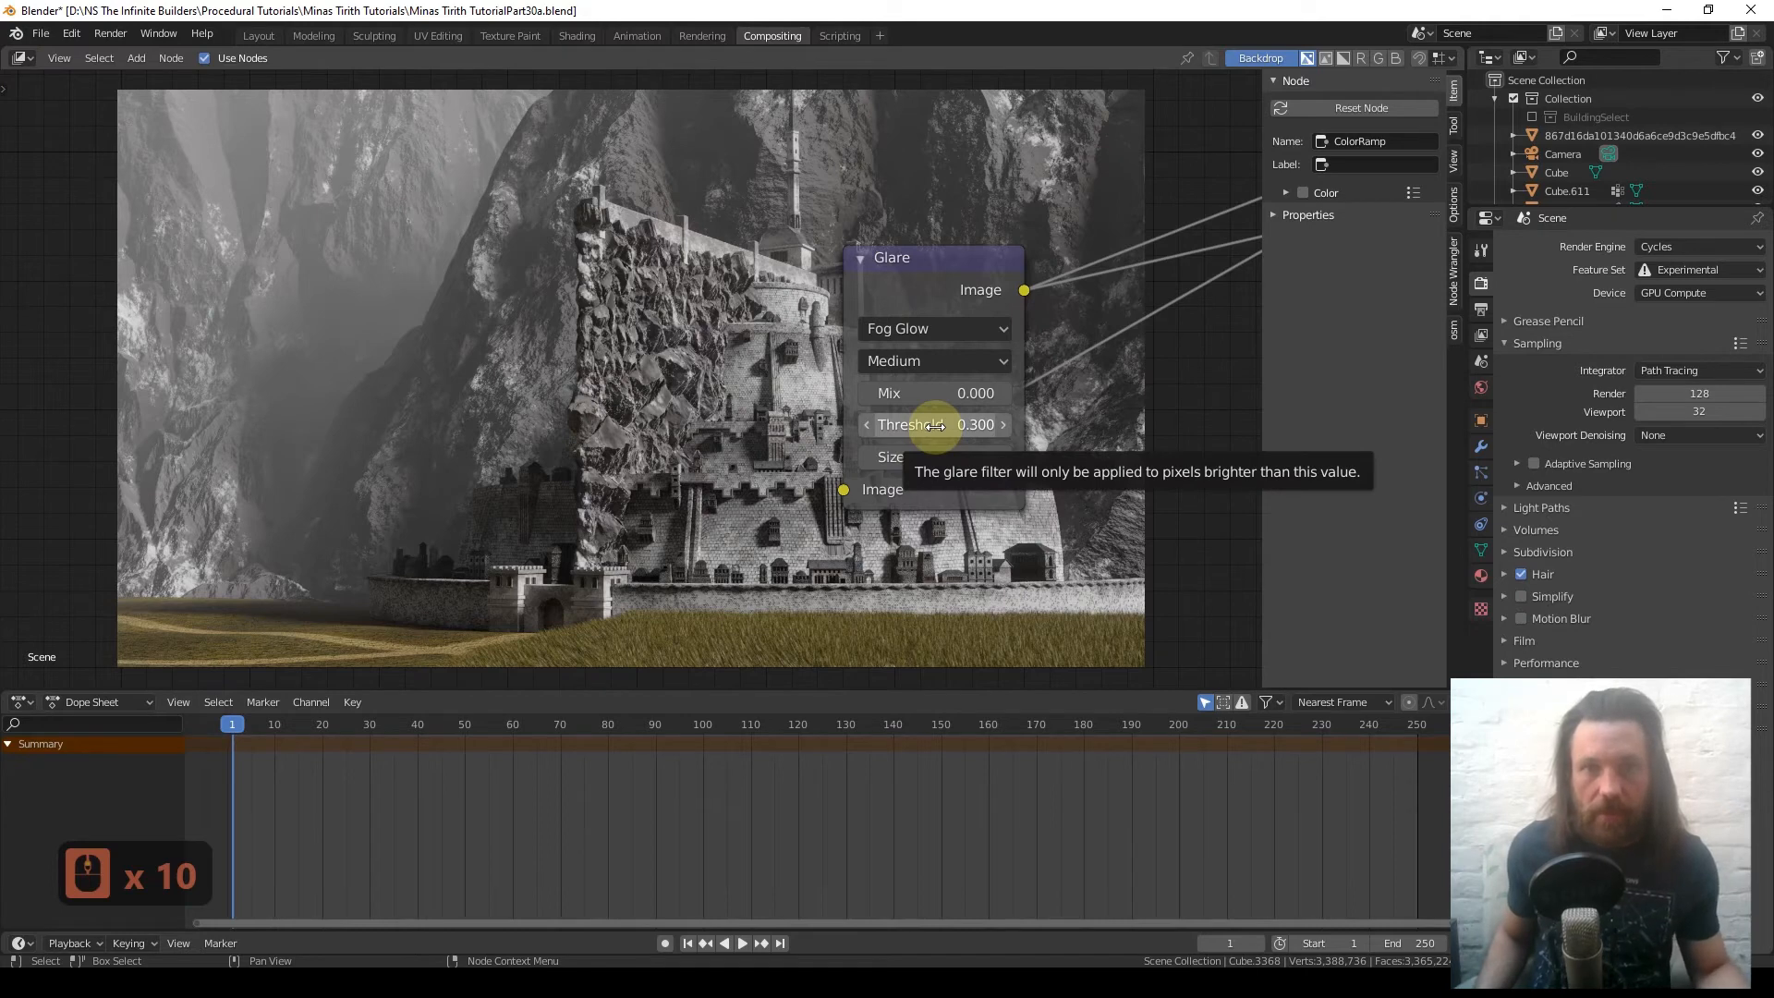
pyautogui.moveTo(921, 426)
pyautogui.mouseDown()
pyautogui.moveTo(960, 426)
pyautogui.moveTo(931, 426)
pyautogui.mouseUp()
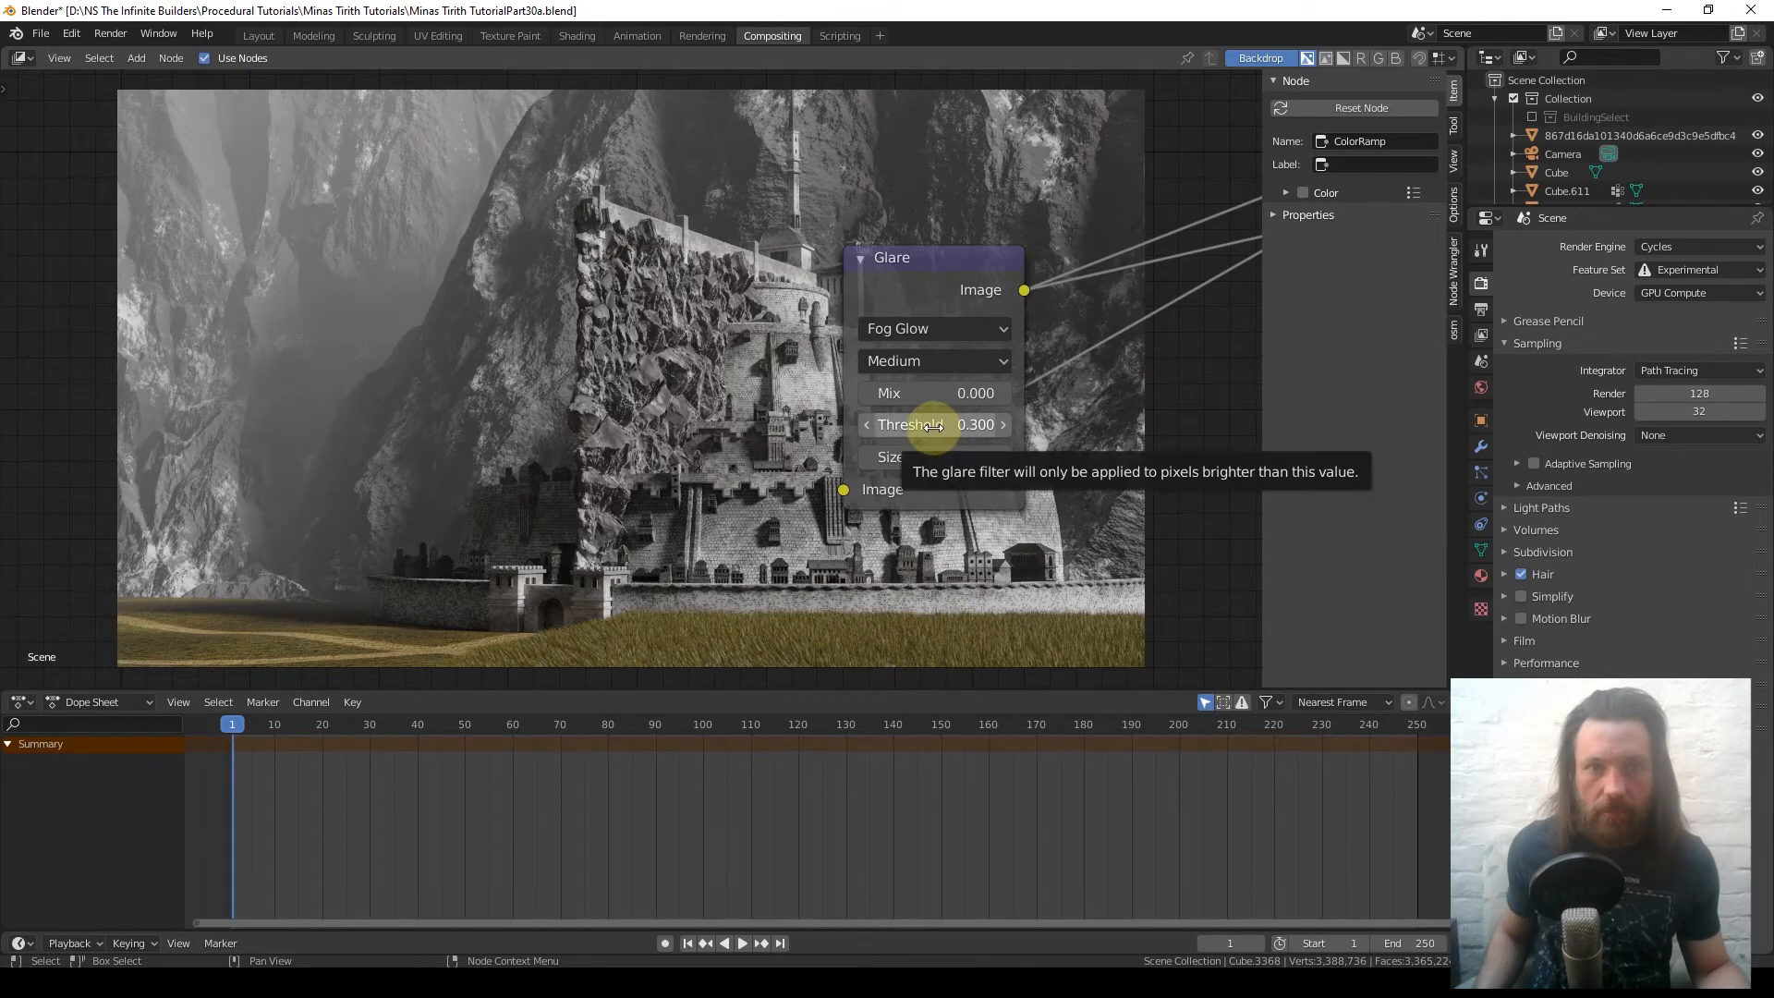
pyautogui.click(907, 262)
pyautogui.scroll(3, 639, 370)
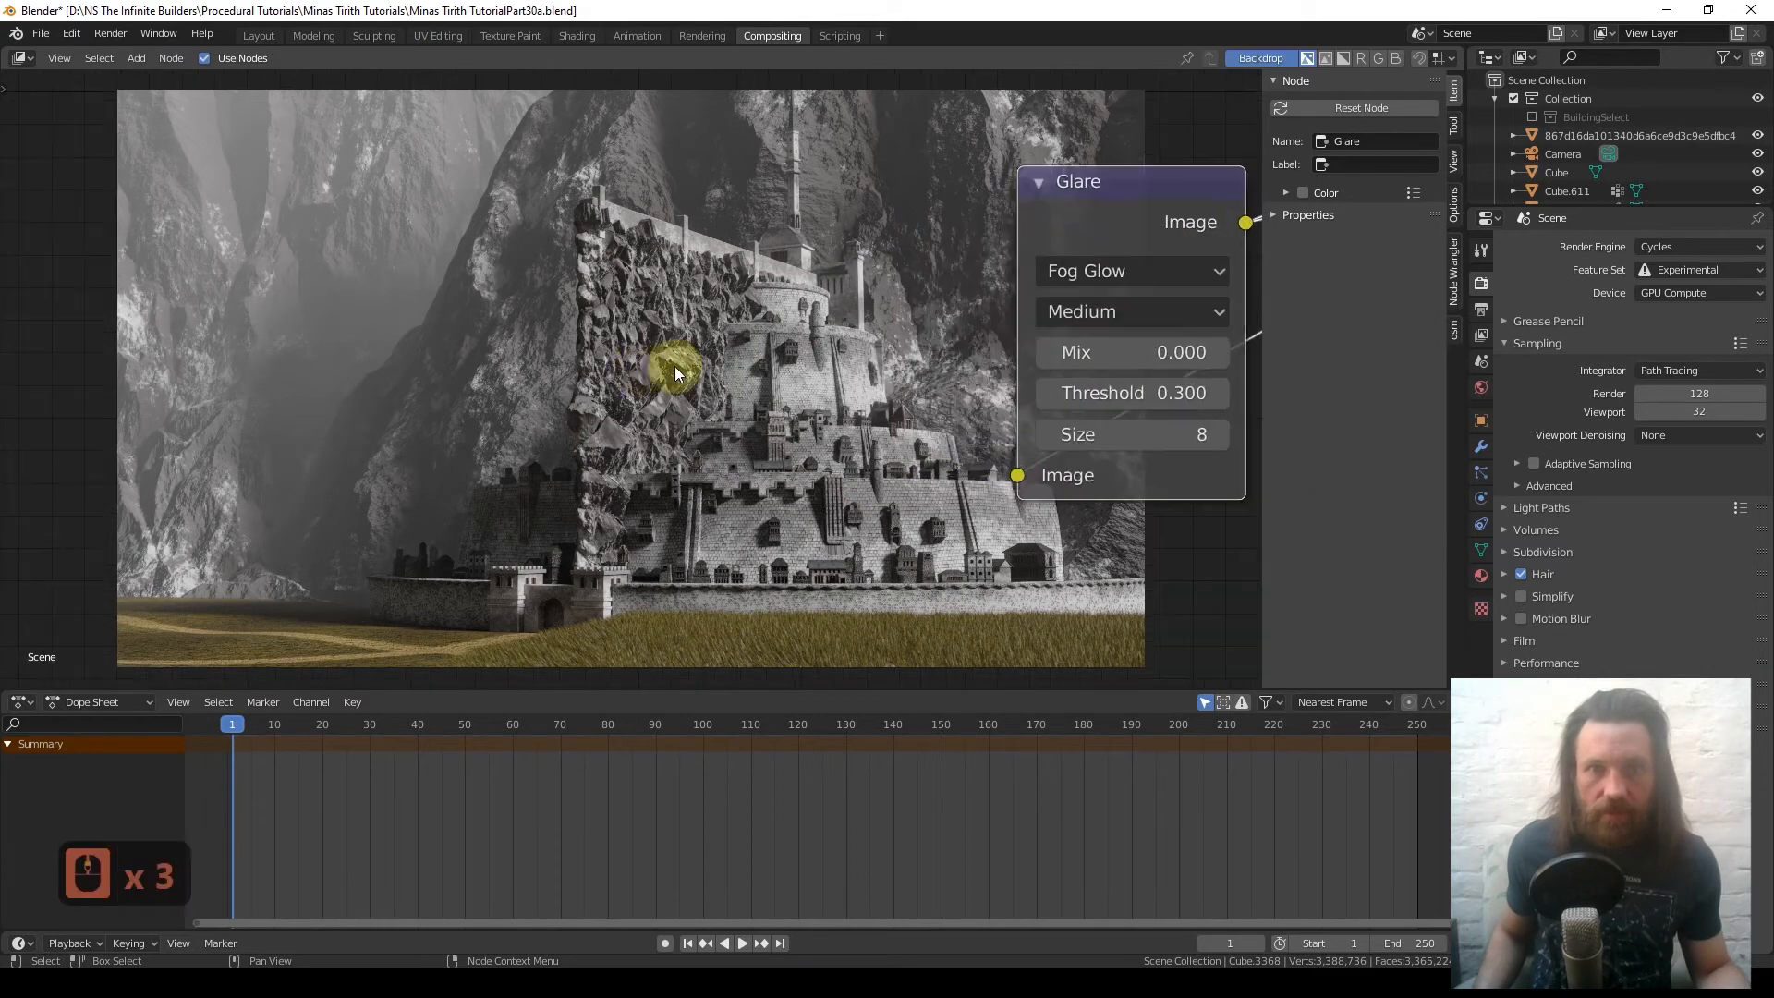
# - Enlarge the backdrop for a close look at the city walls and rock, shifting the Glare node upward to uncover more of them
pyautogui.press('v')
pyautogui.press('v')
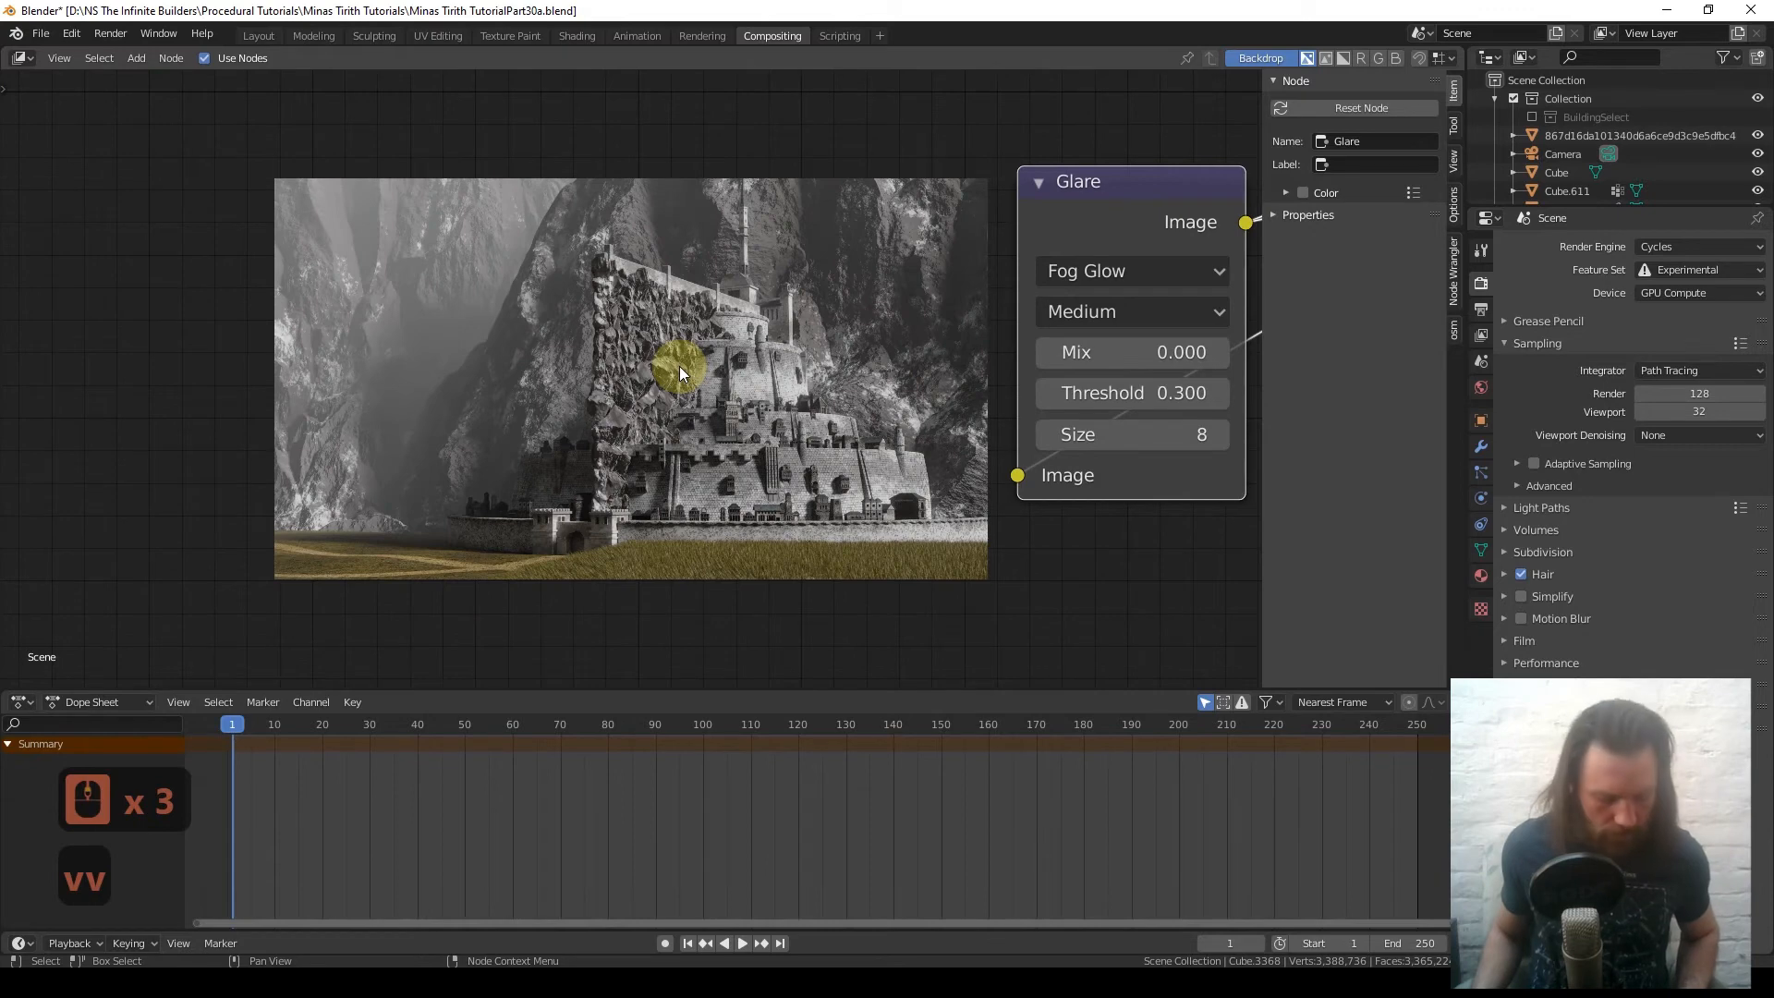
pyautogui.press('z')
pyautogui.press('z')
pyautogui.press('z')
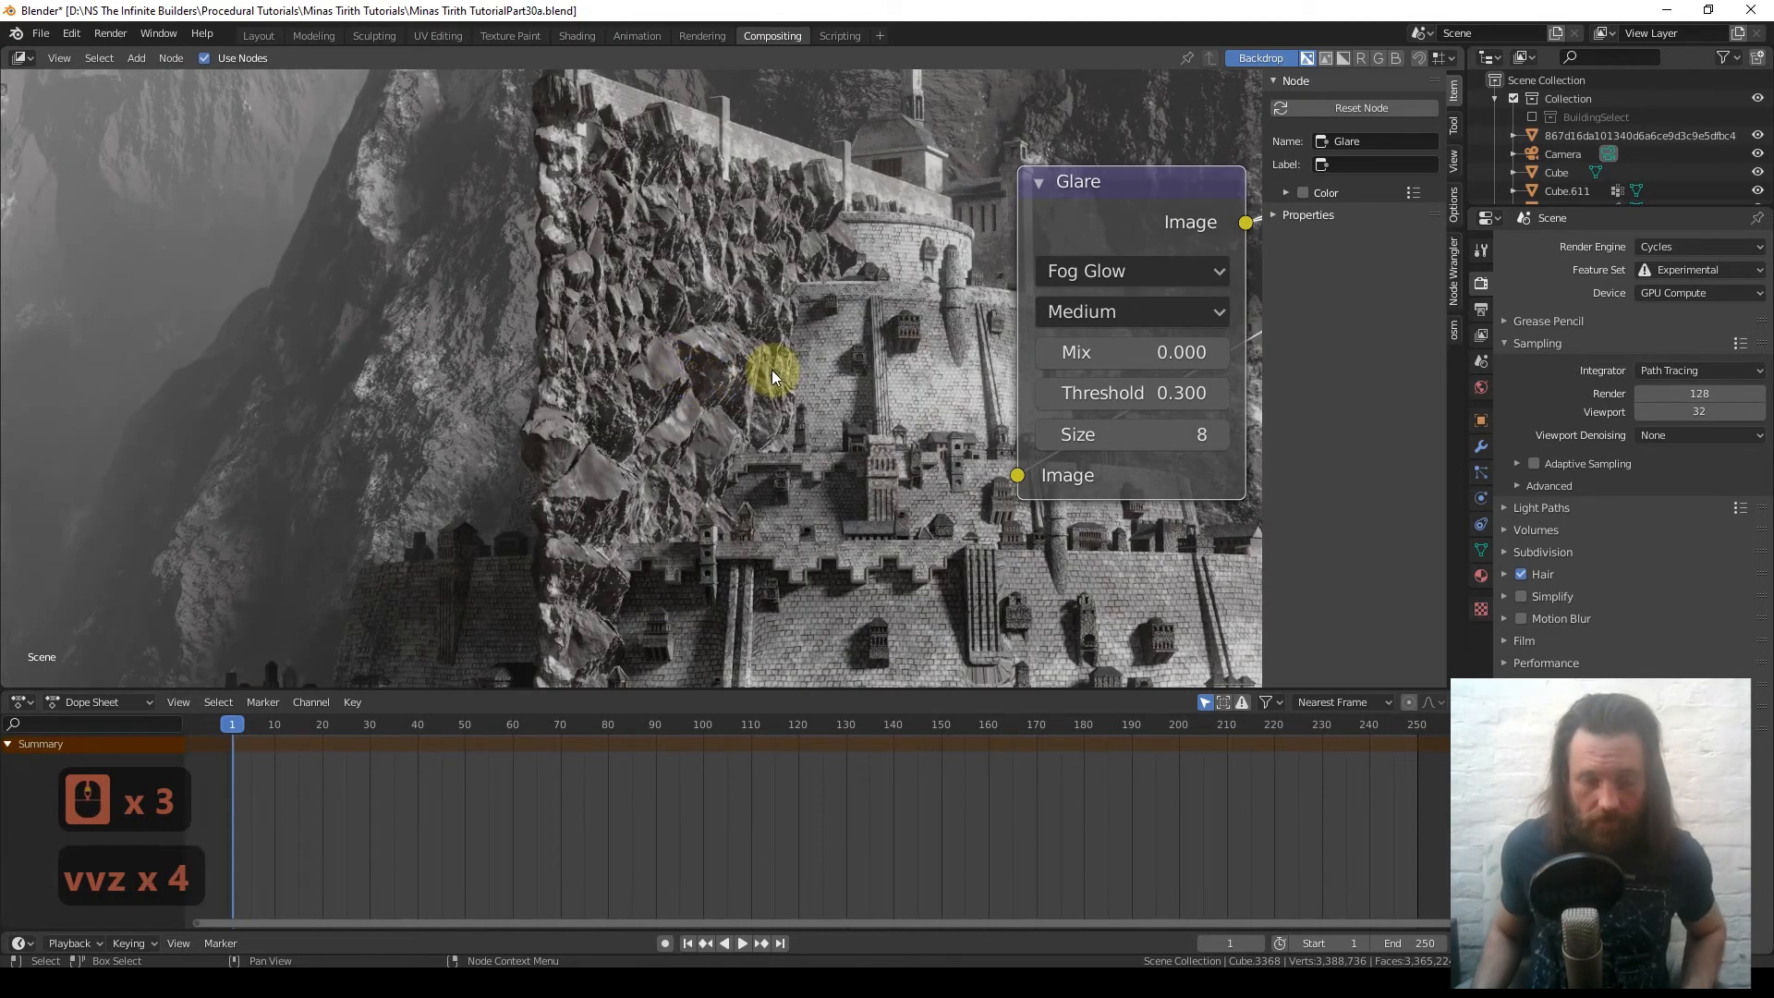
pyautogui.moveTo(772, 369); pyautogui.dragTo(836, 366, button='middle')
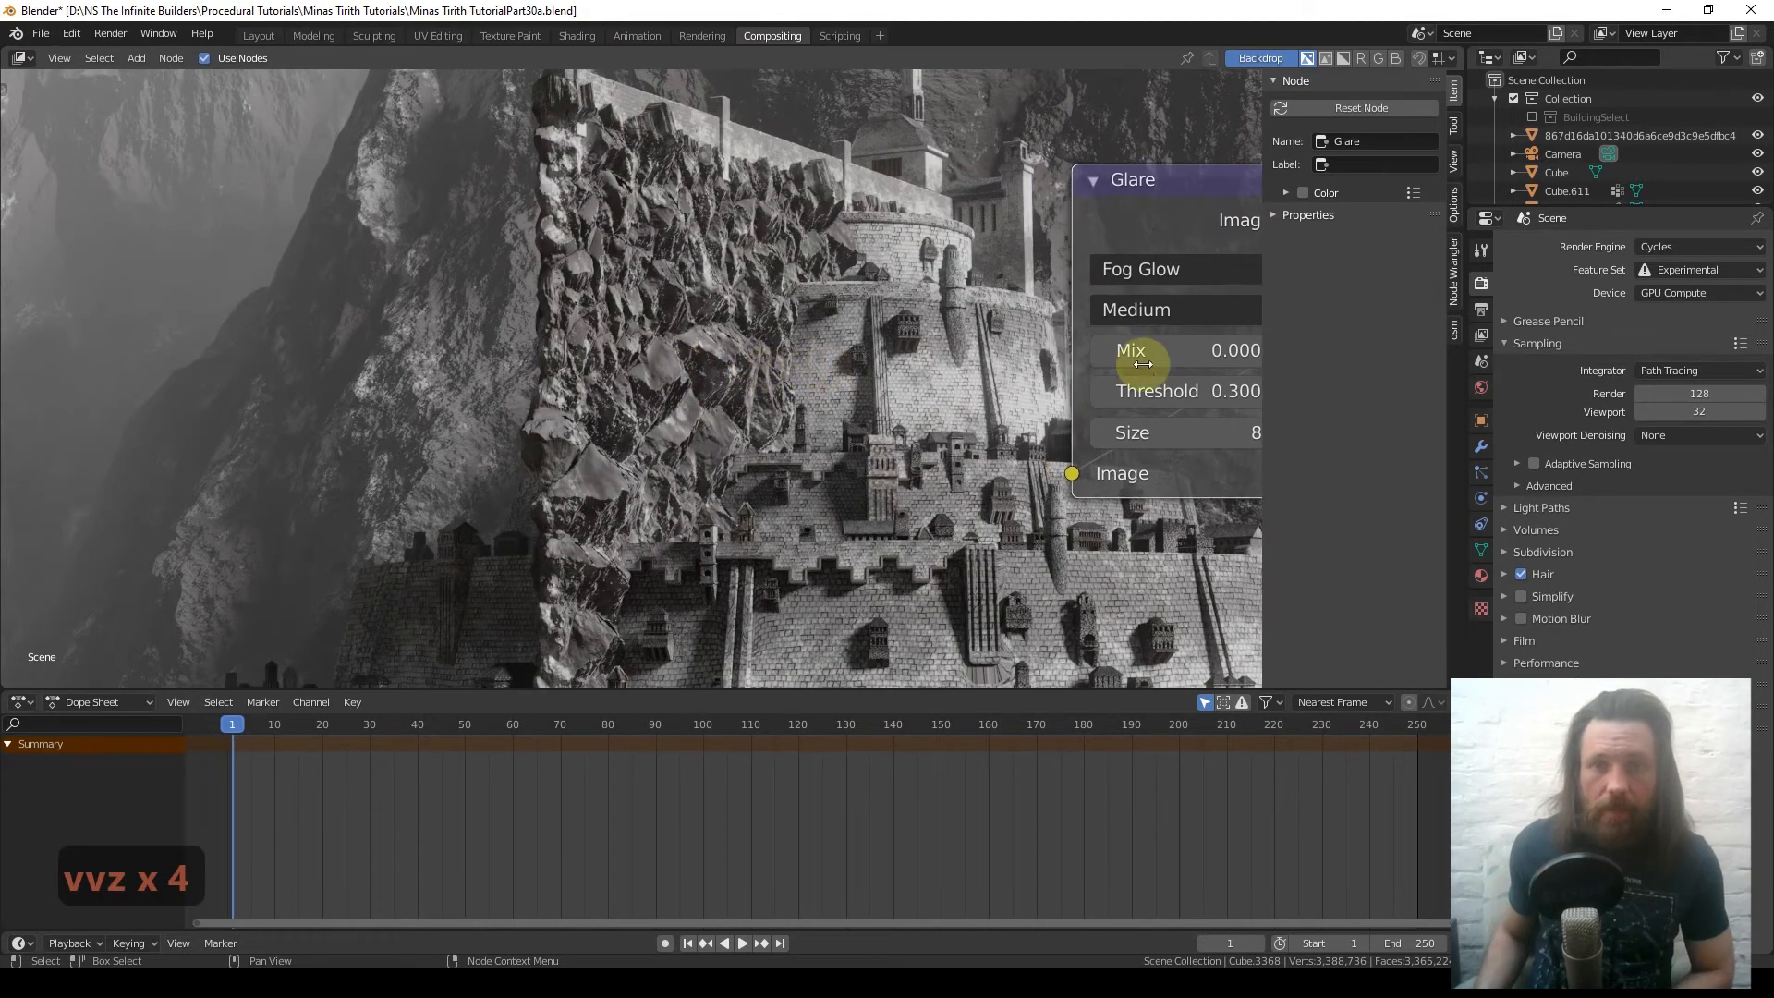
pyautogui.moveTo(1172, 183); pyautogui.dragTo(1139, 96)
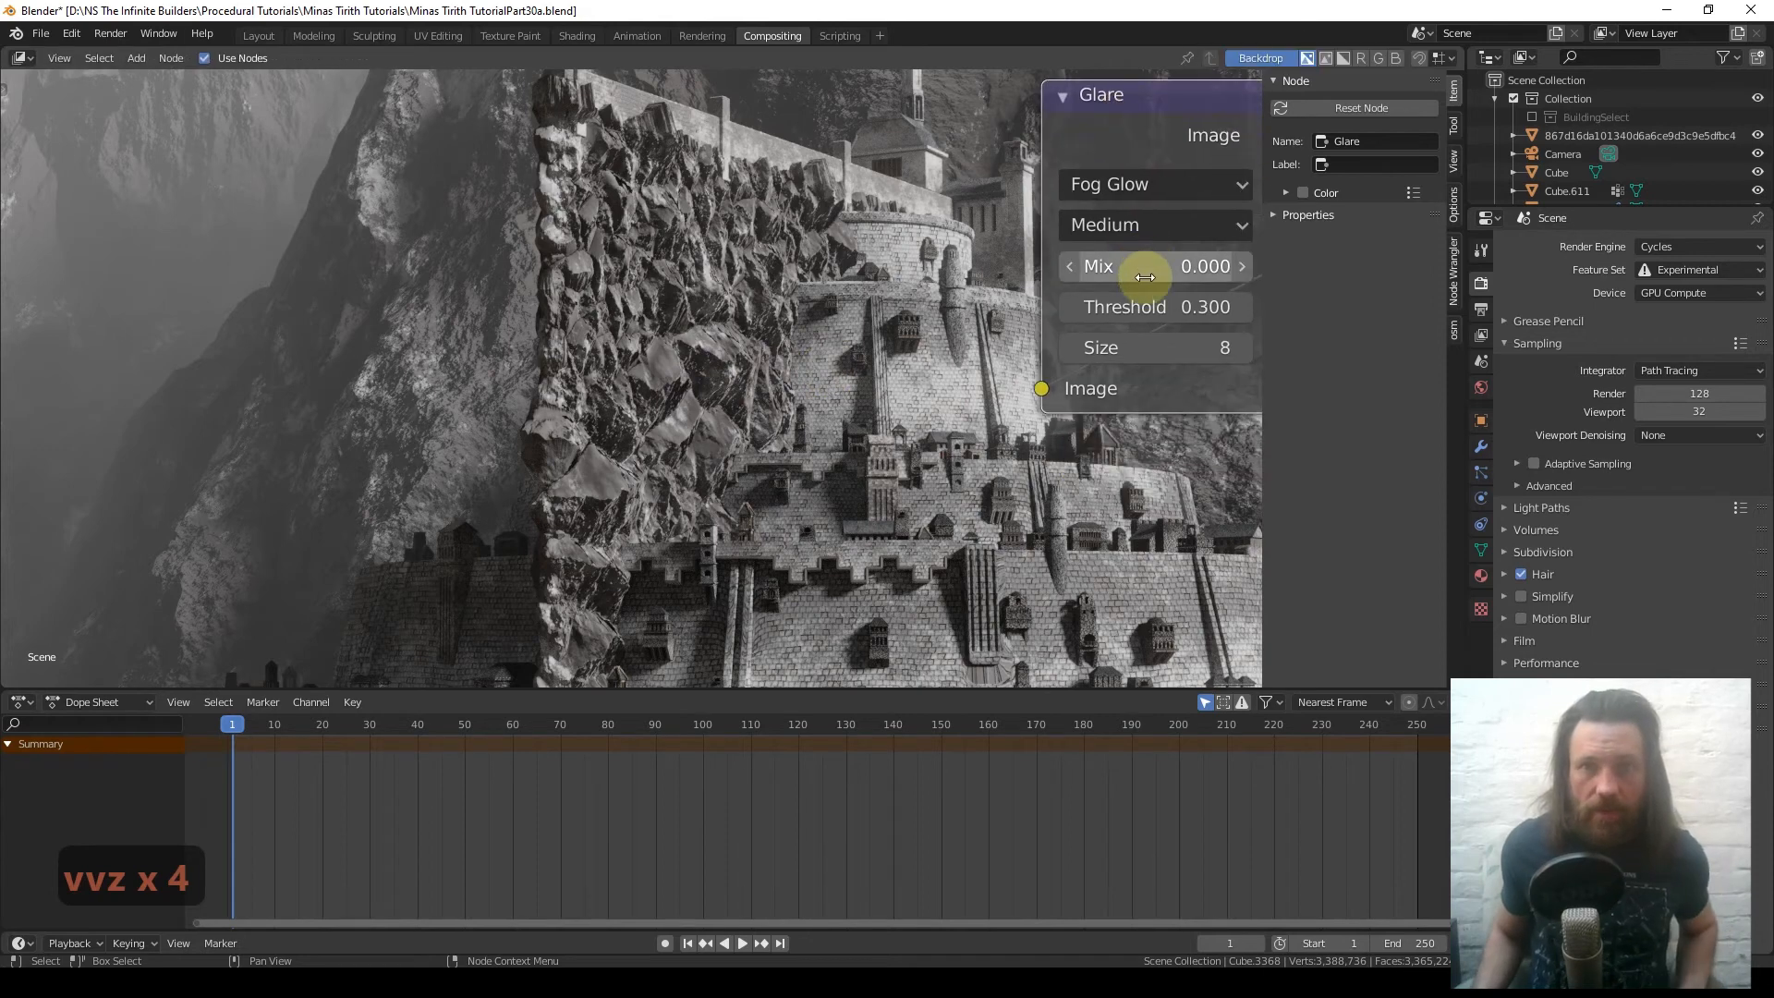
# - Lower the Fog Glow Threshold through 0.150 to 0.070 and scale the backdrop back down to show the whole render
pyautogui.press('shift')
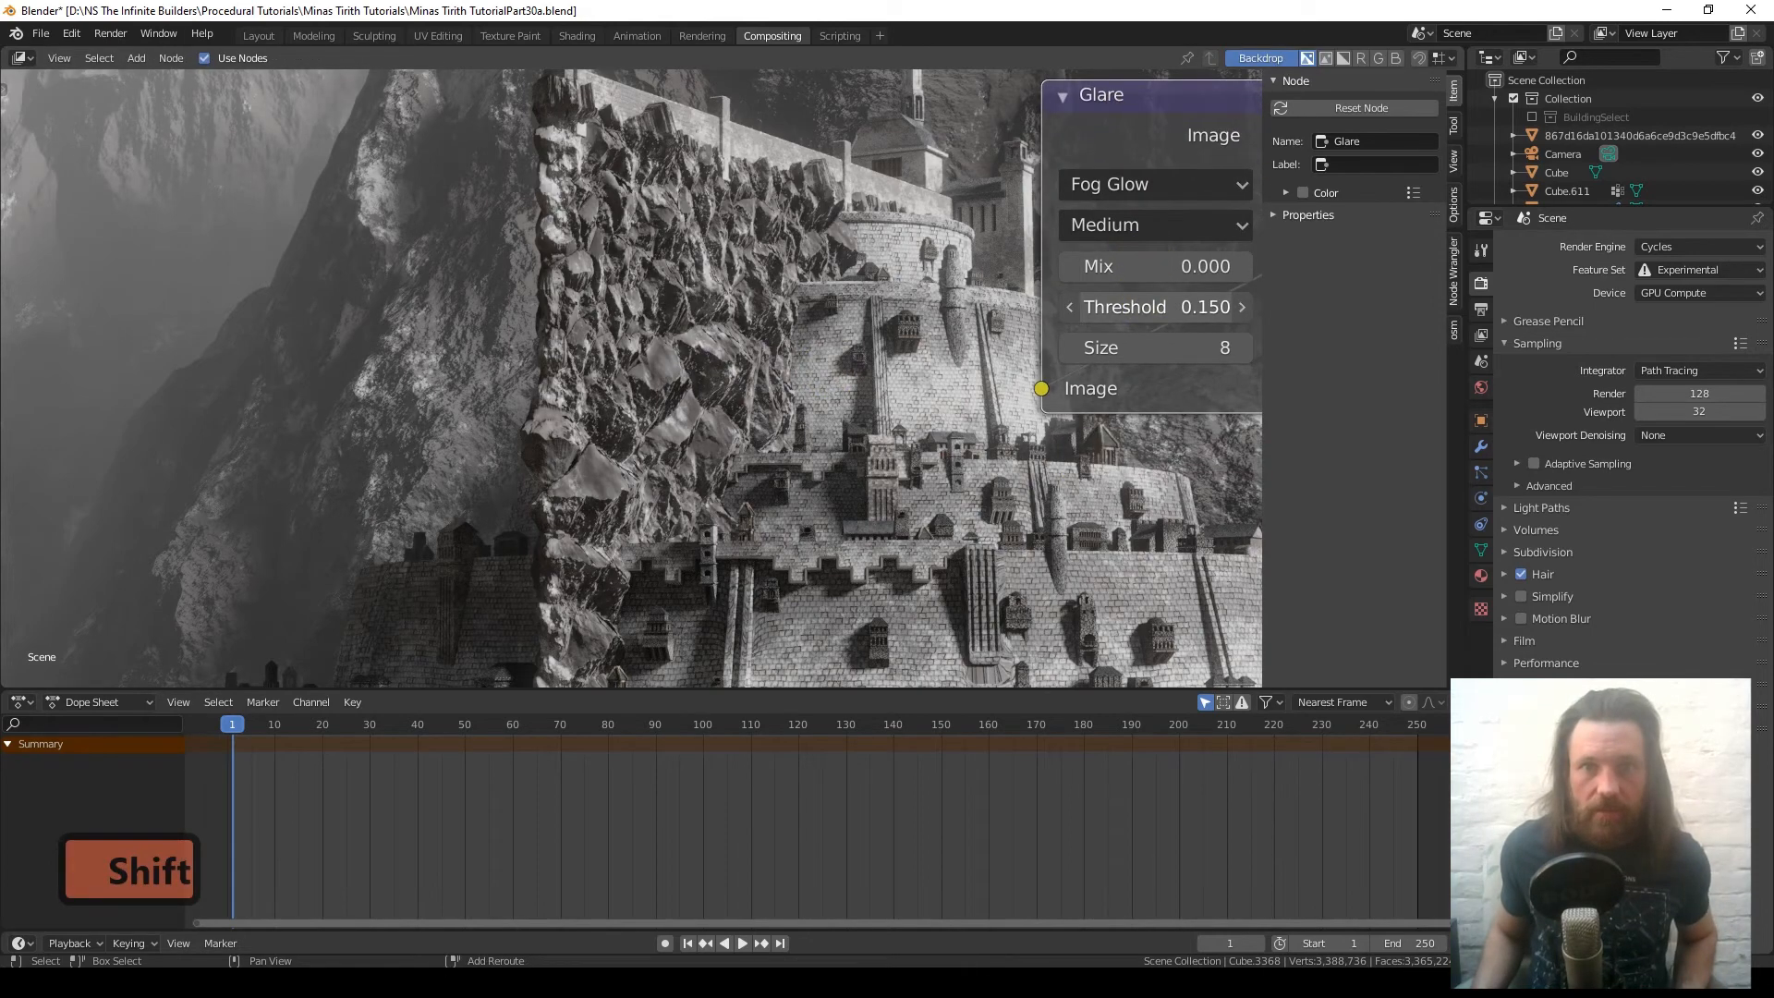
pyautogui.keyDown('shift'); pyautogui.click(1149, 302); pyautogui.keyUp('shift')
pyautogui.press('Return')
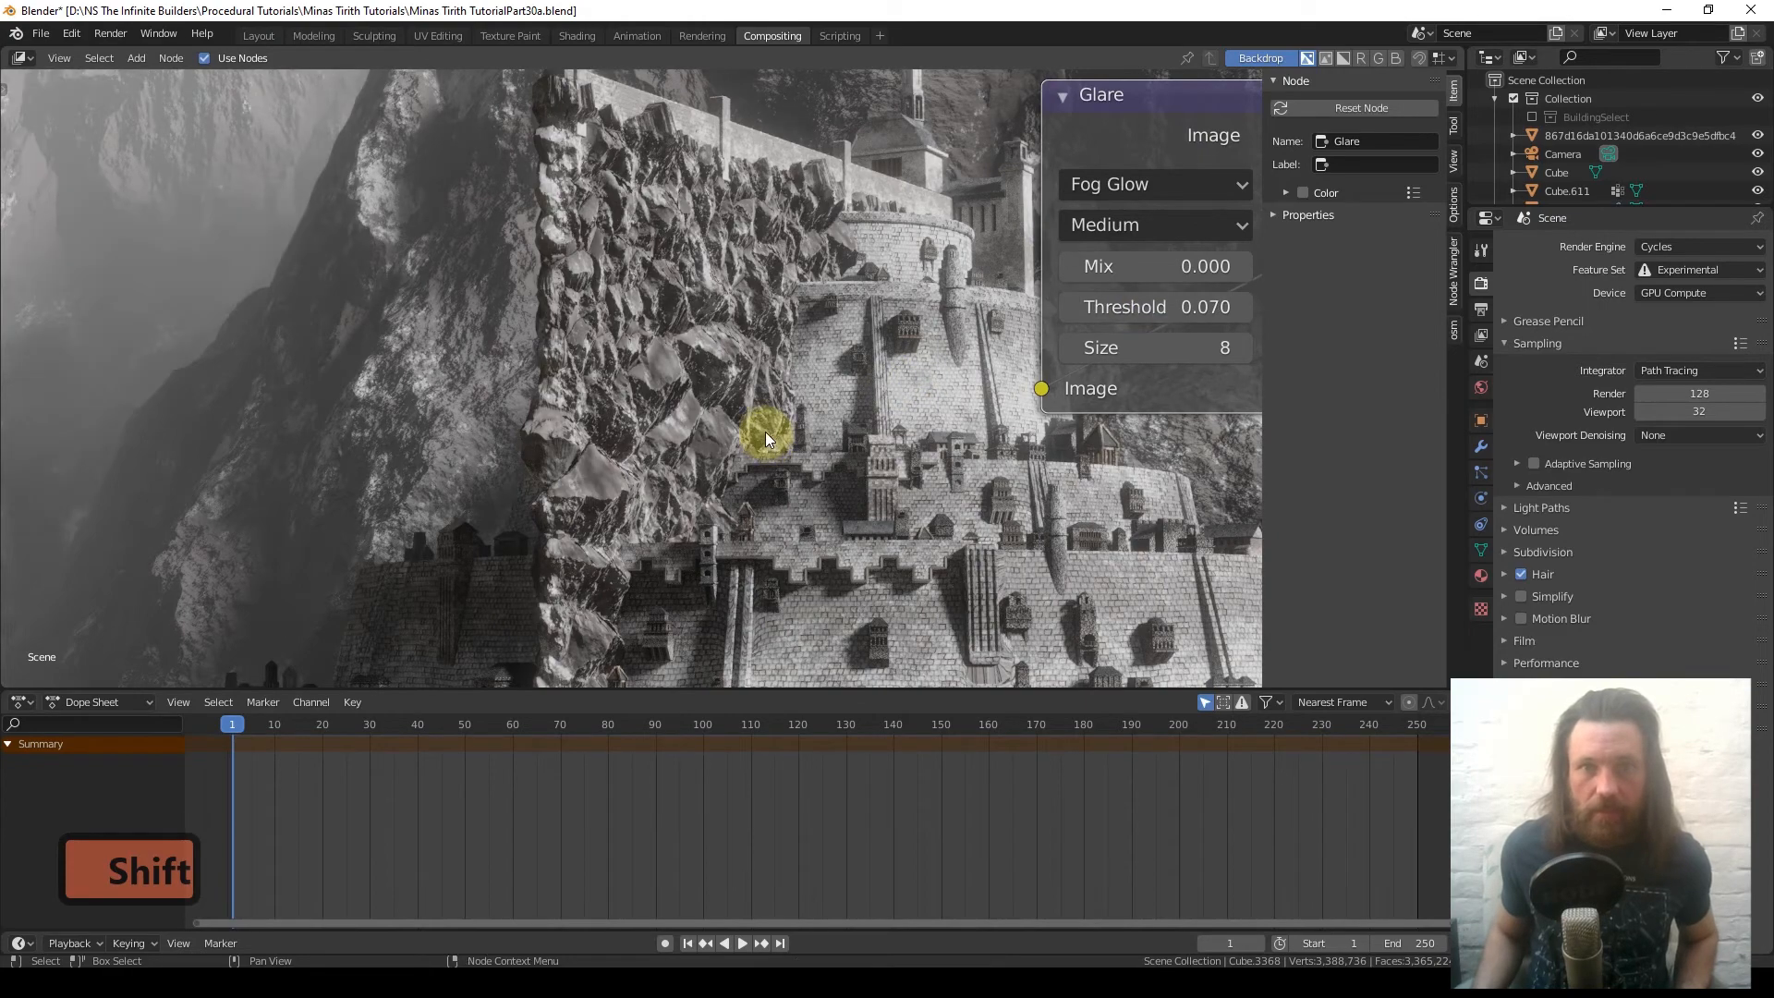
pyautogui.scroll(-2, 765, 431)
pyautogui.scroll(3, 765, 431)
pyautogui.press('v')
pyautogui.press('v')
pyautogui.press('v')
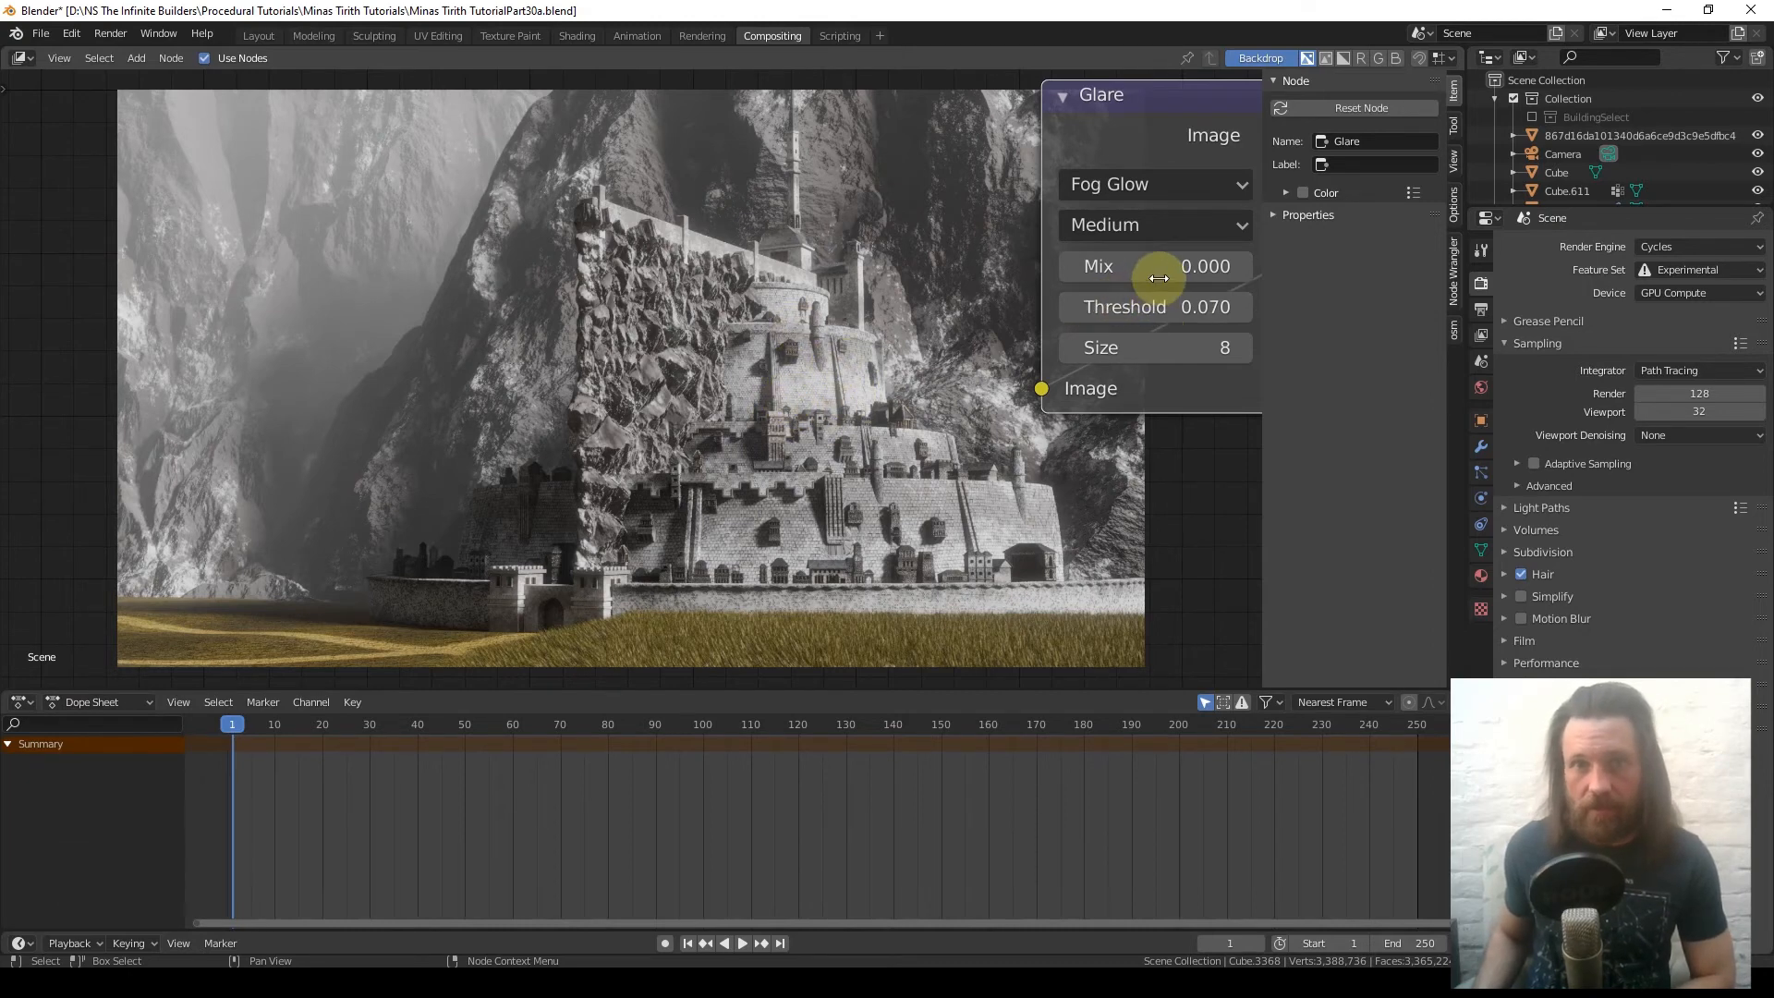
# - Change the Glare type to Streaks and adjust its Threshold, trying 0.410 and settling on 0.240
pyautogui.click(1162, 187)
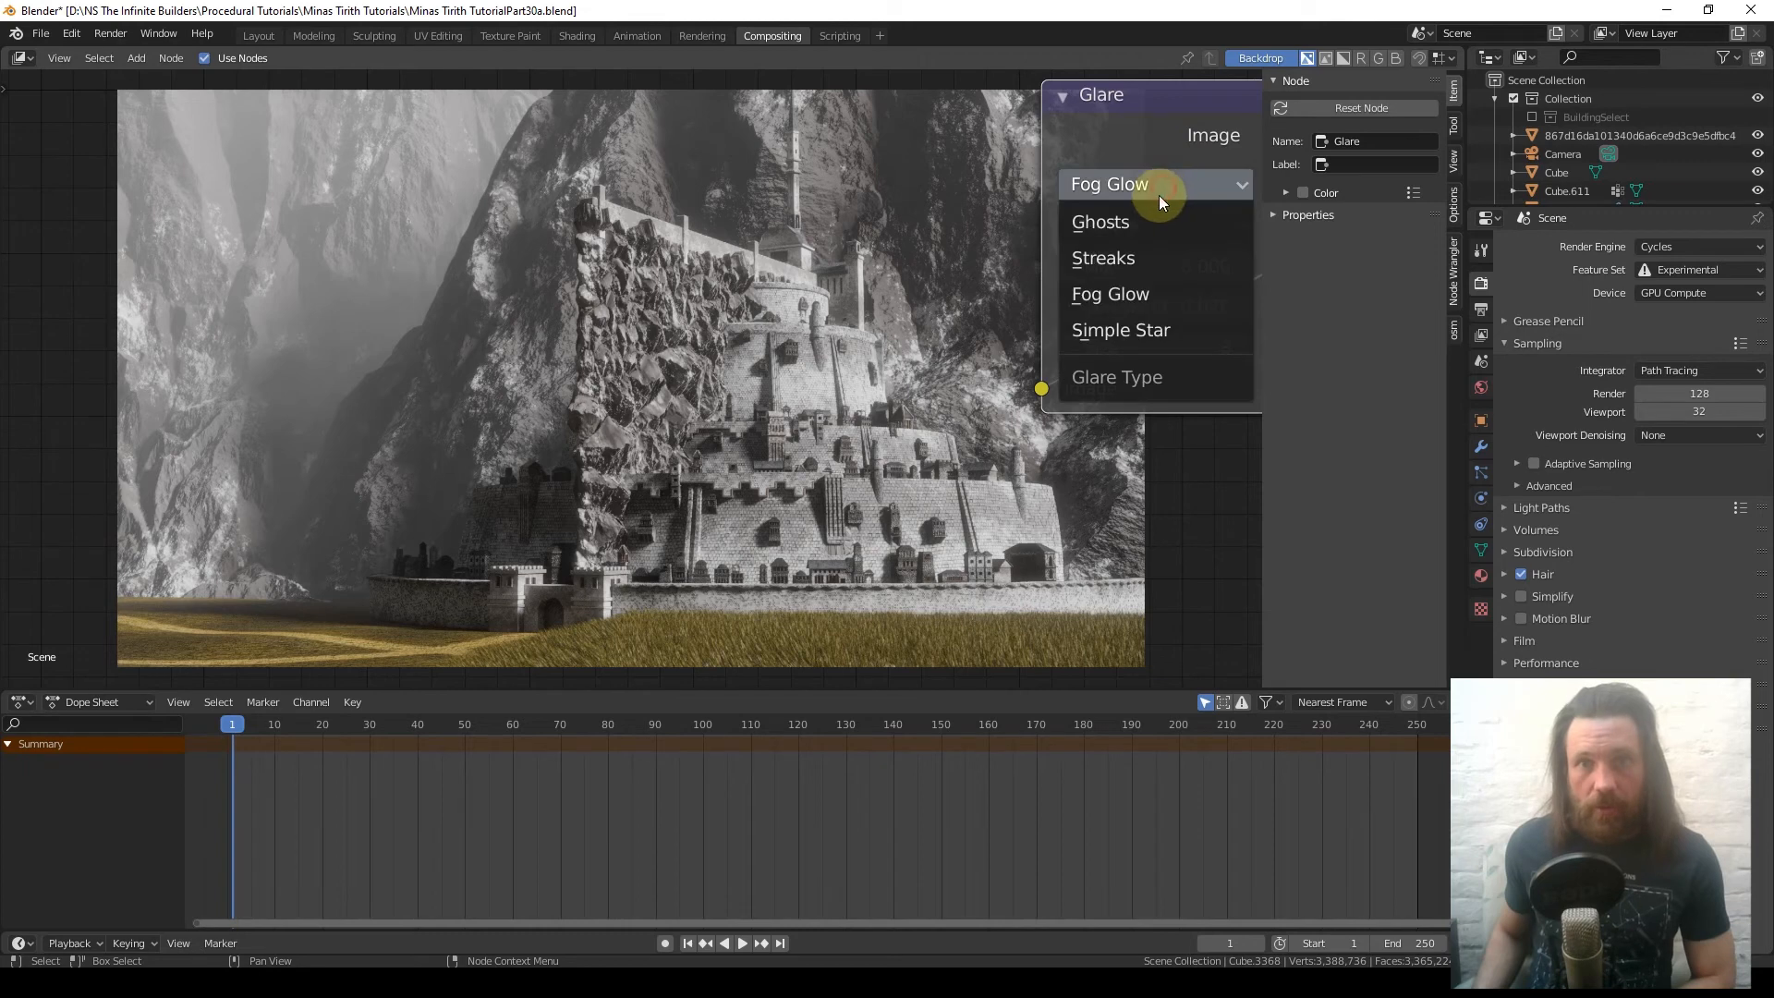
pyautogui.click(1124, 259)
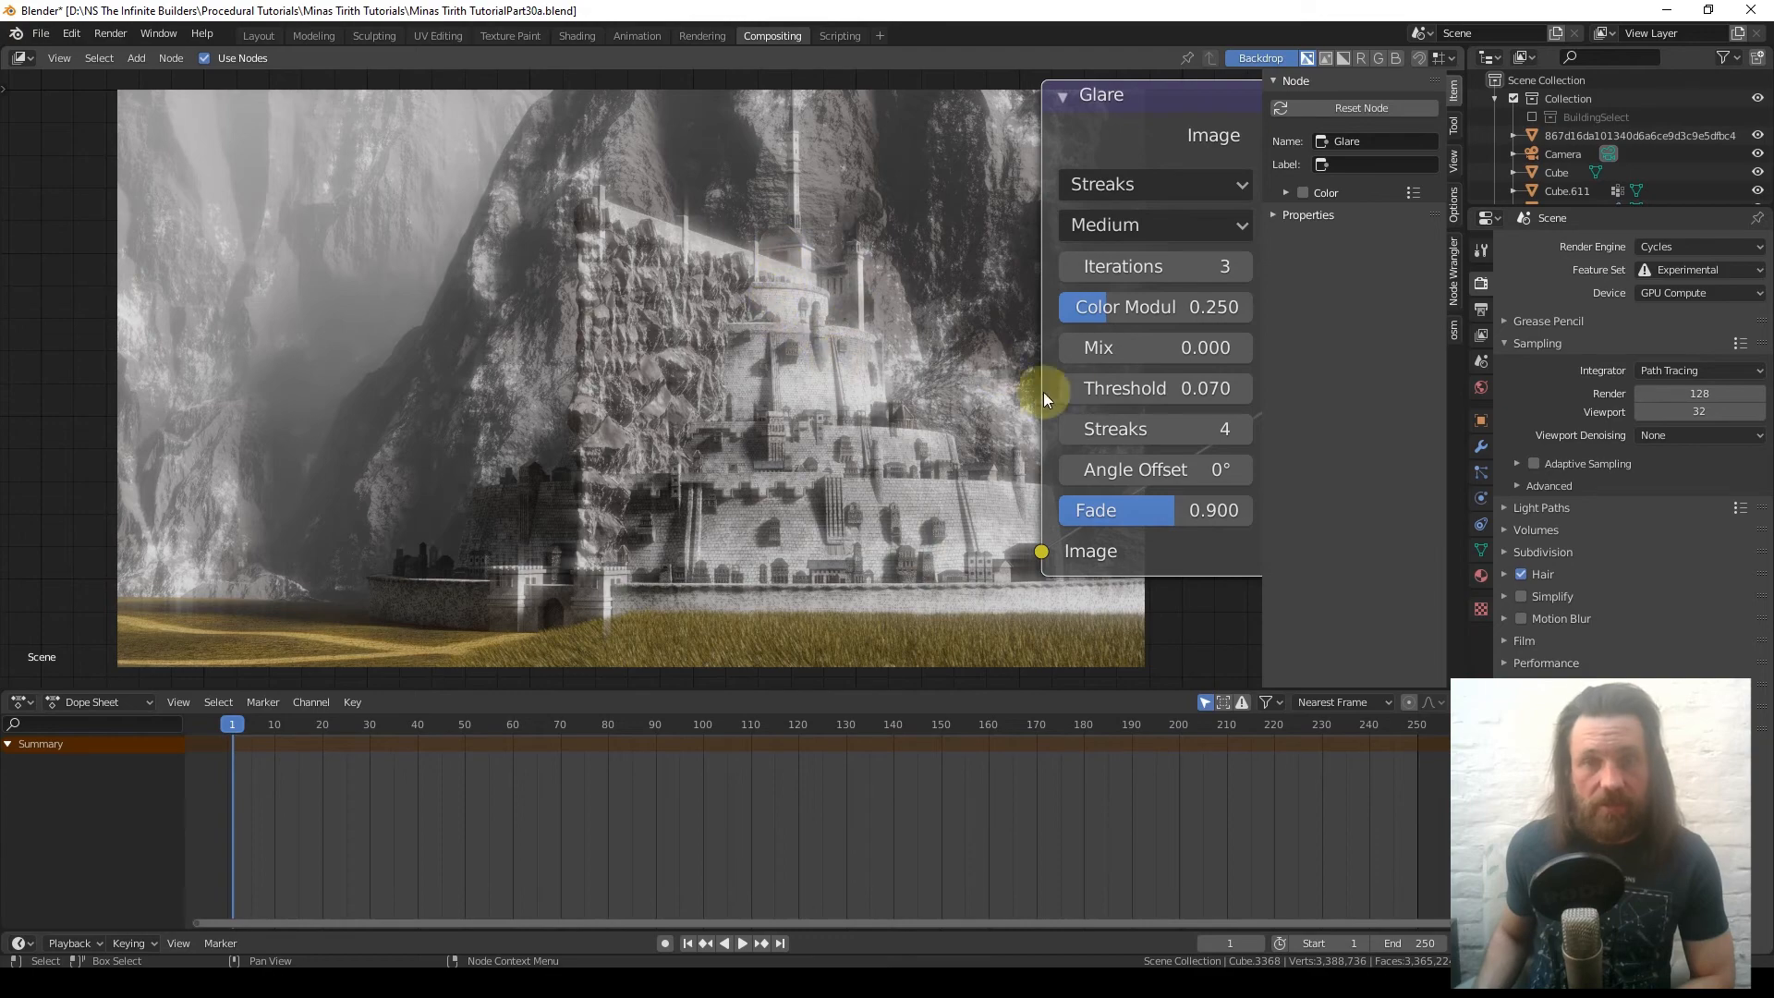
pyautogui.keyDown('shift'); pyautogui.moveTo(1138, 392); pyautogui.dragTo(1135, 392); pyautogui.keyUp('shift')
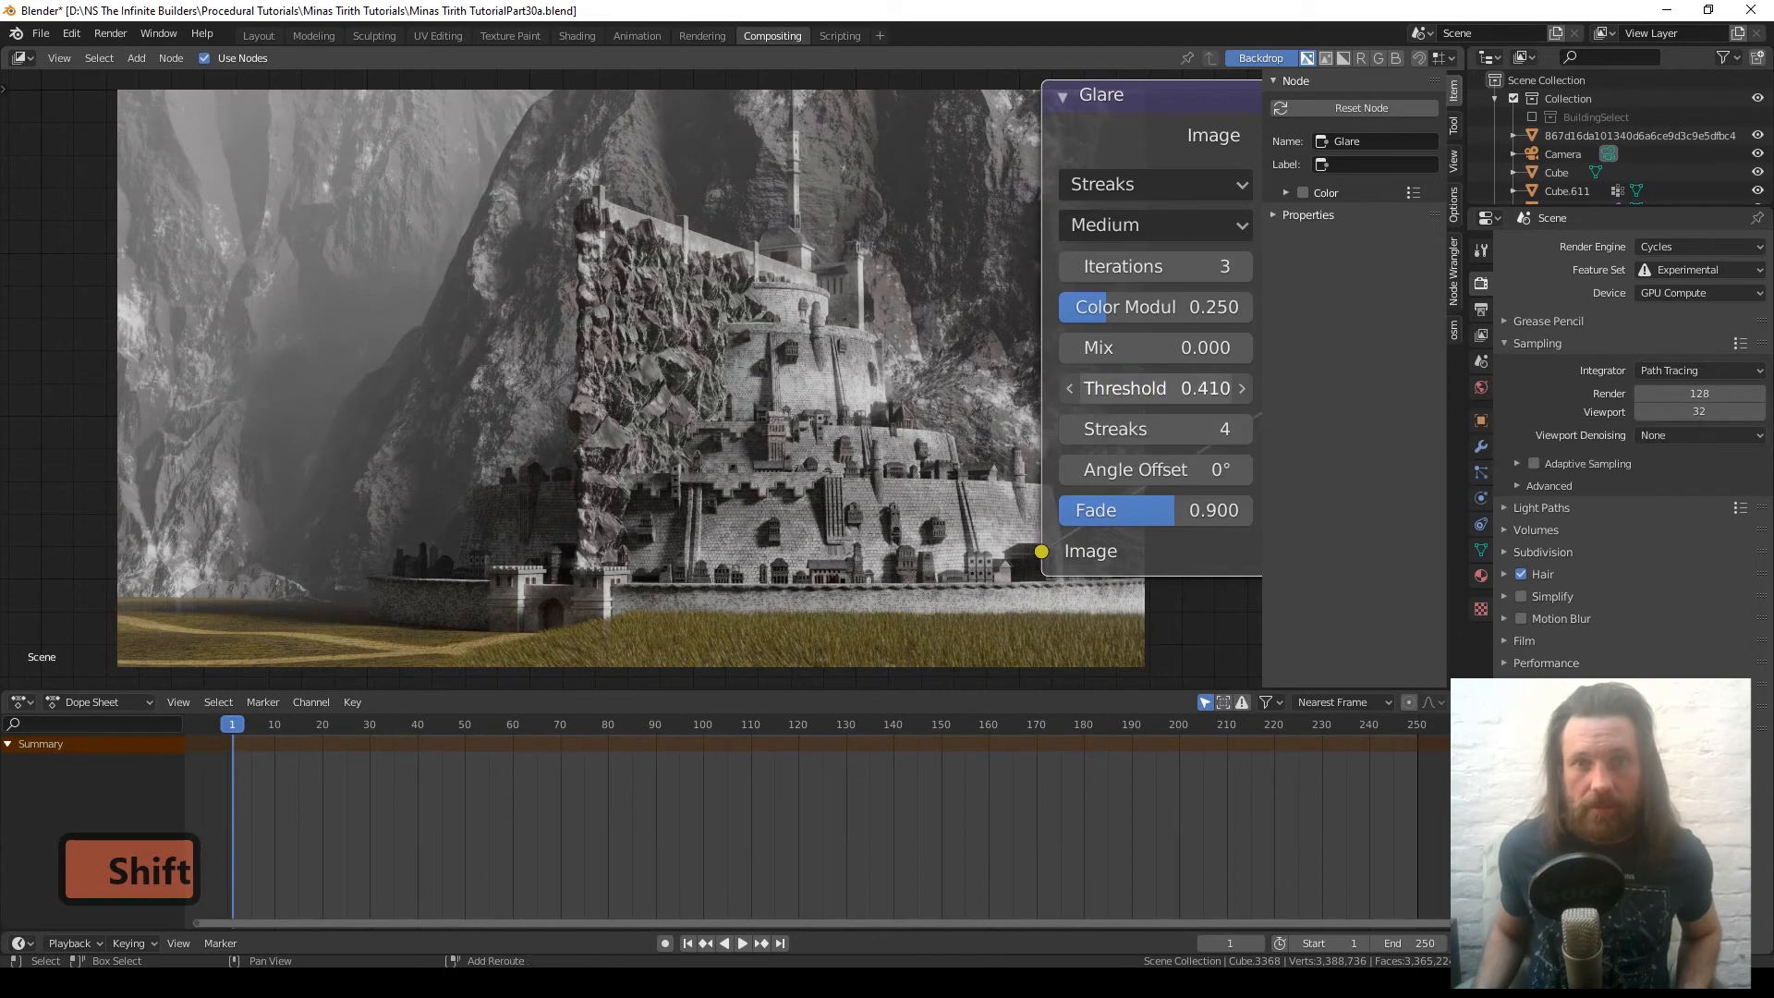
pyautogui.keyDown('shift'); pyautogui.moveTo(1129, 389); pyautogui.dragTo(1130, 389); pyautogui.keyUp('shift')
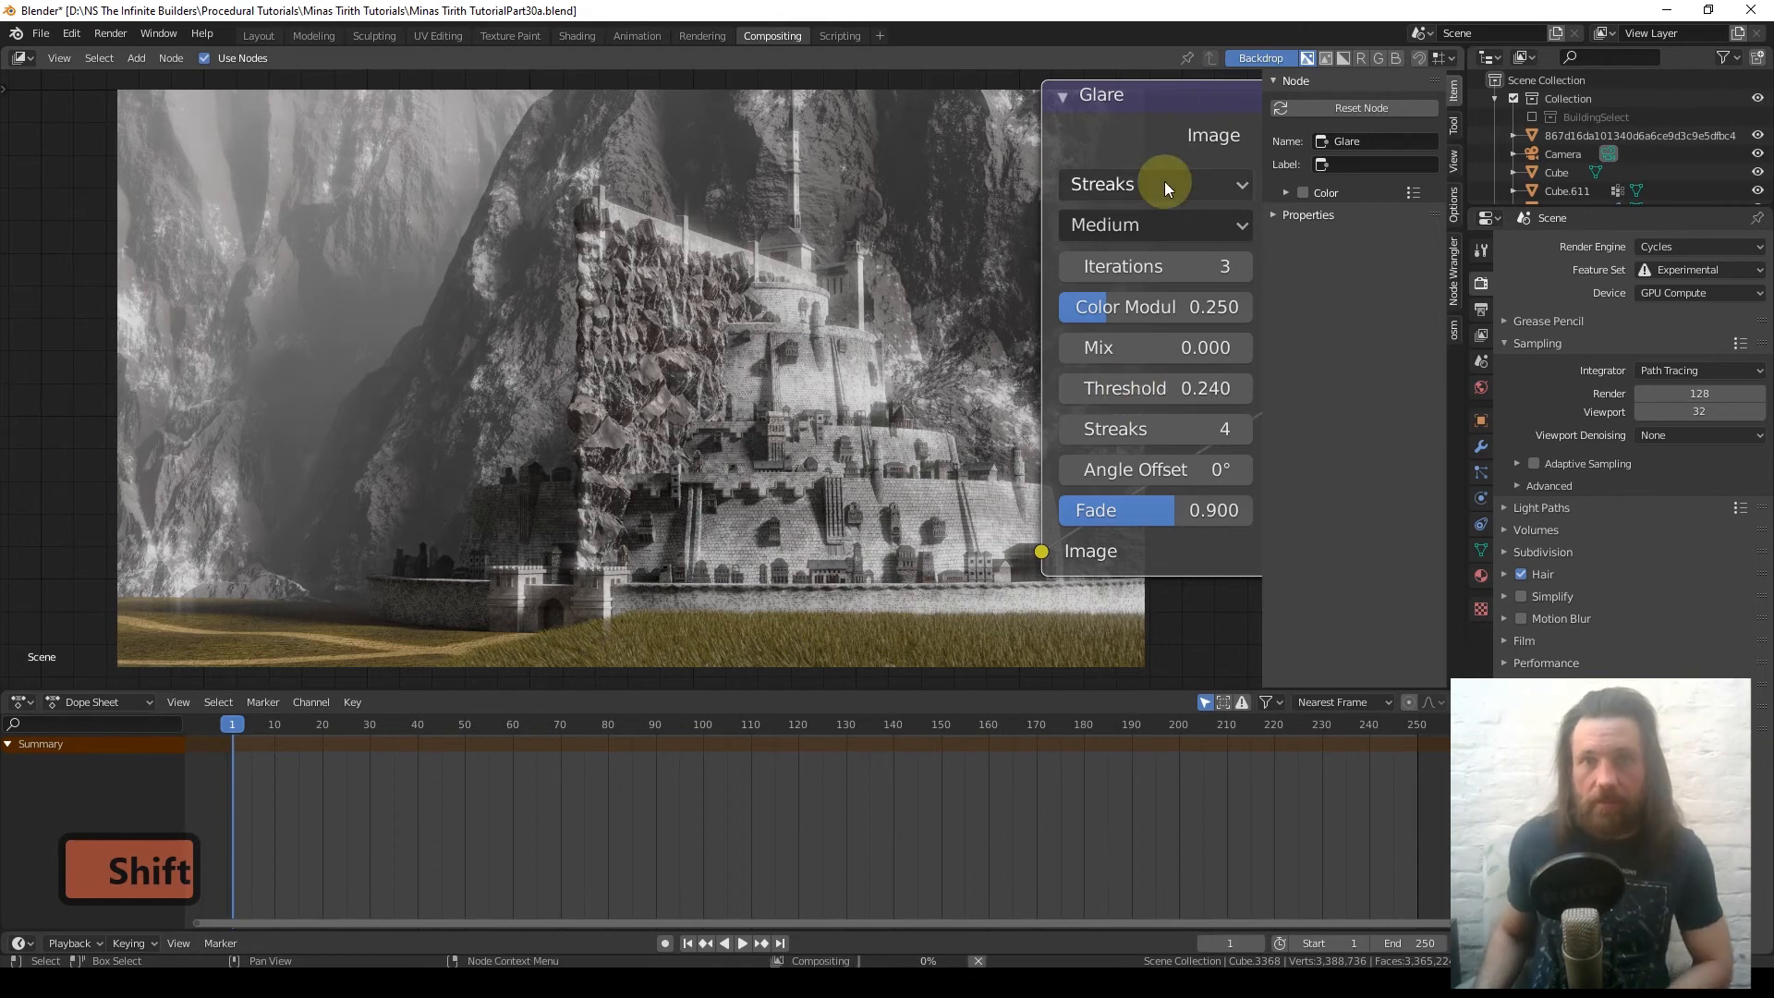
# - Arrange the compositor nodes in flow order: Render Layers, ColorRamp, Mix, and Glare just before the Composite and Viewer nodes
pyautogui.scroll(-12, 780, 407)
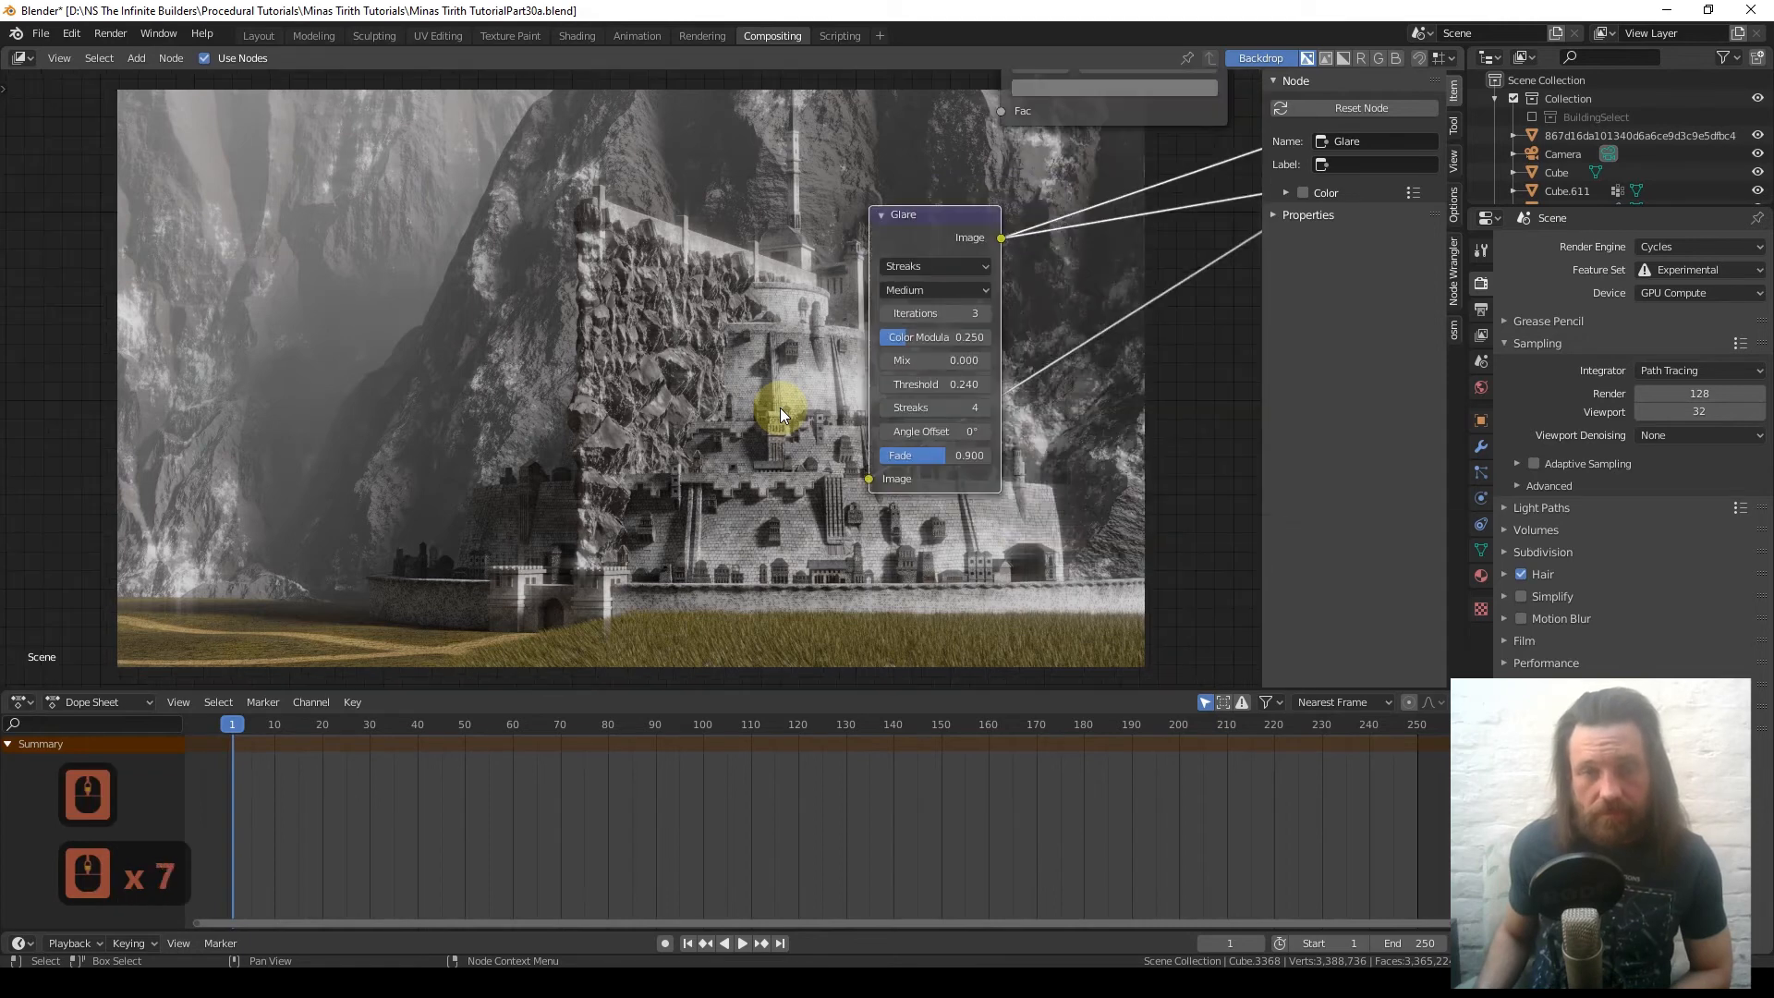
pyautogui.scroll(-5, 894, 303)
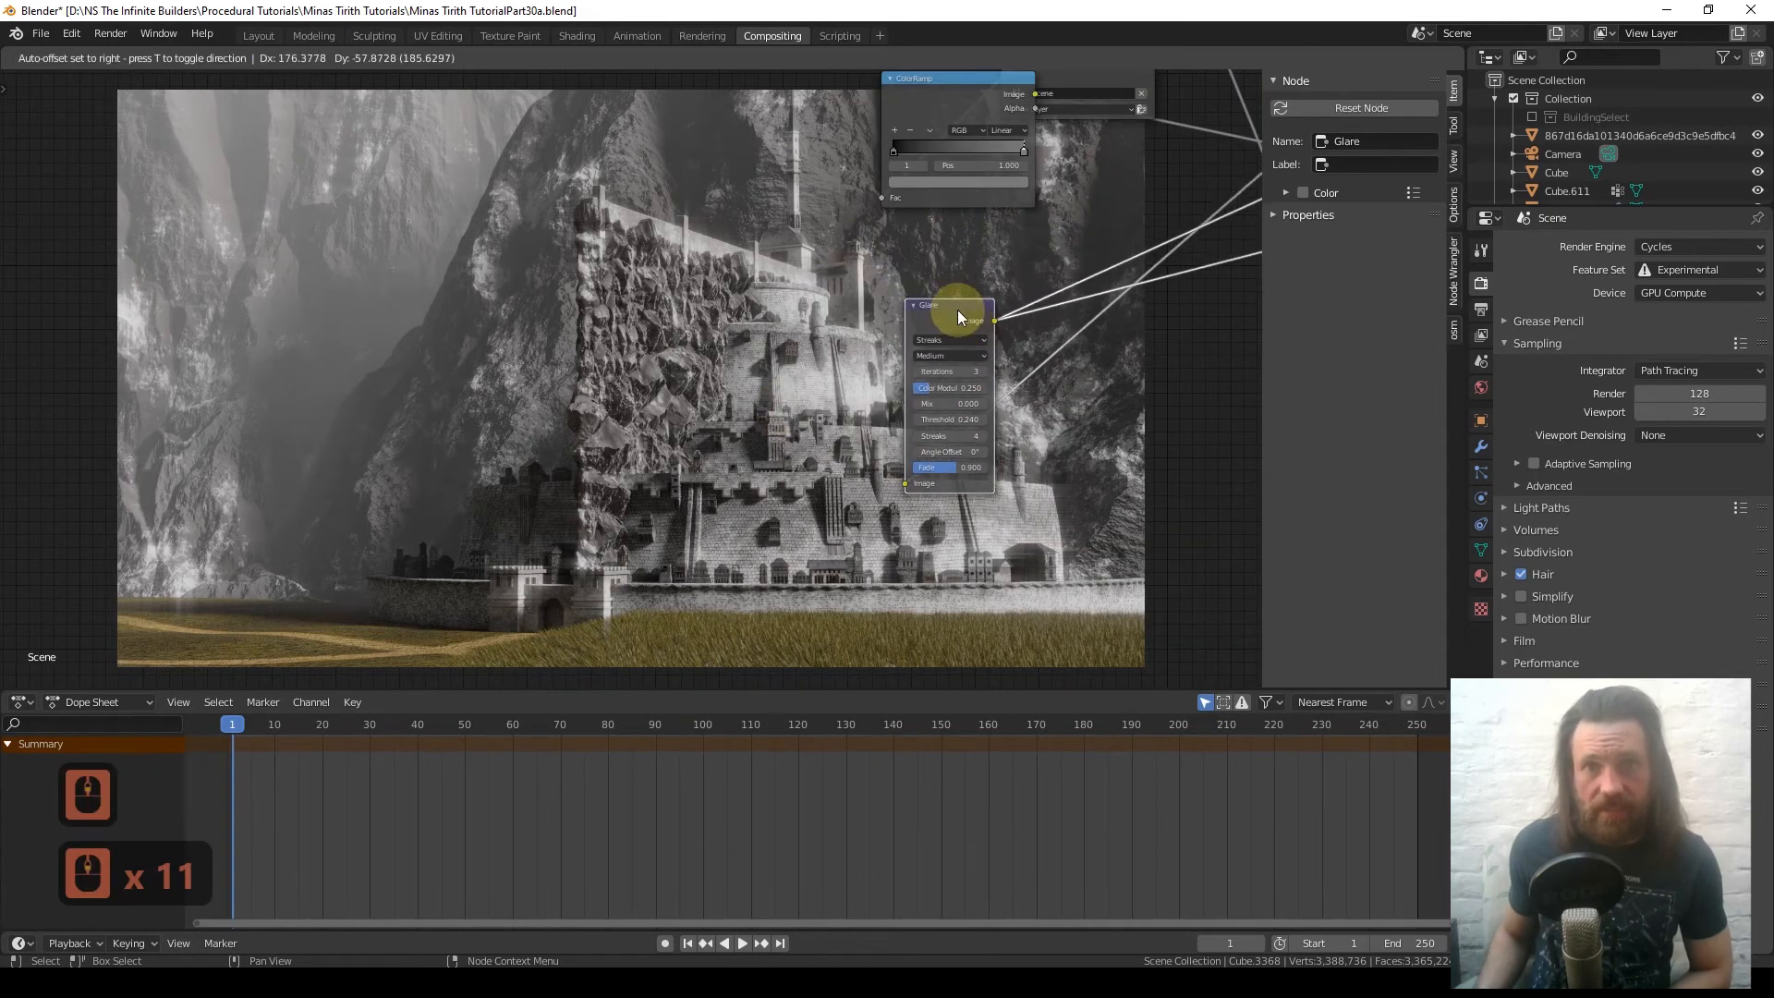
pyautogui.moveTo(894, 303); pyautogui.dragTo(774, 426, button='middle')
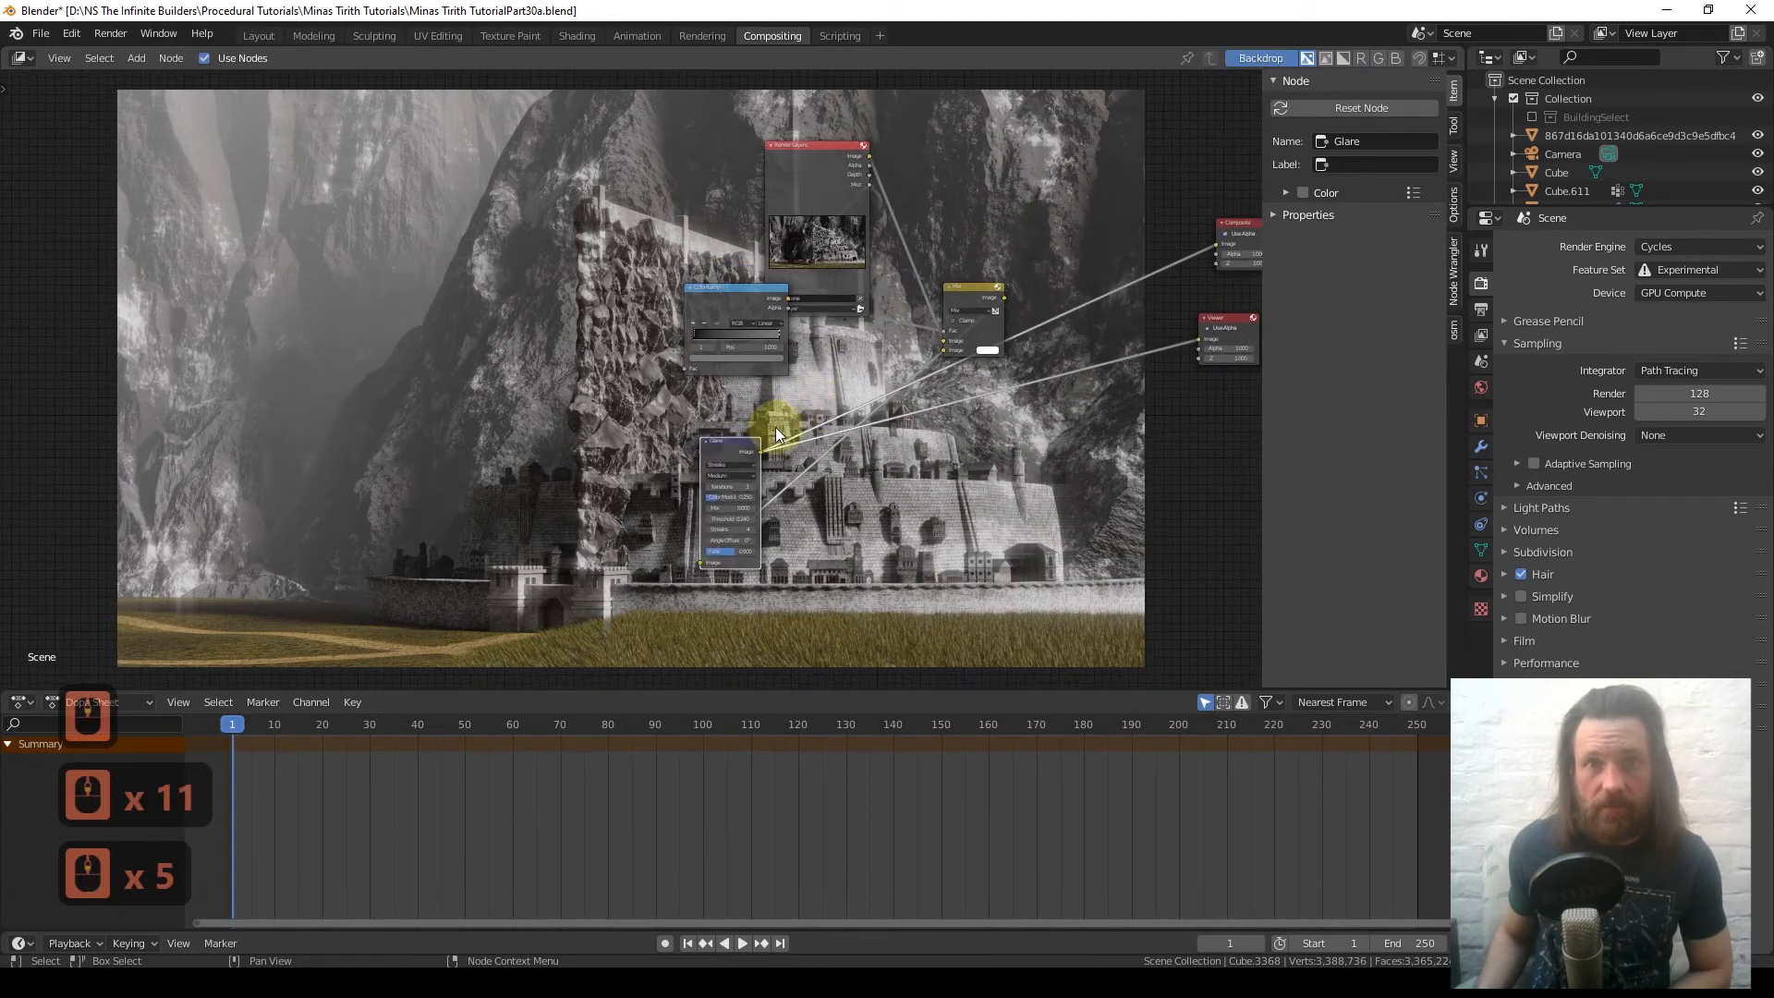
pyautogui.moveTo(745, 445); pyautogui.dragTo(1147, 456)
pyautogui.moveTo(970, 298); pyautogui.dragTo(944, 381)
pyautogui.moveTo(756, 314); pyautogui.dragTo(879, 378)
pyautogui.moveTo(809, 185); pyautogui.dragTo(631, 204)
pyautogui.moveTo(852, 364); pyautogui.dragTo(796, 376)
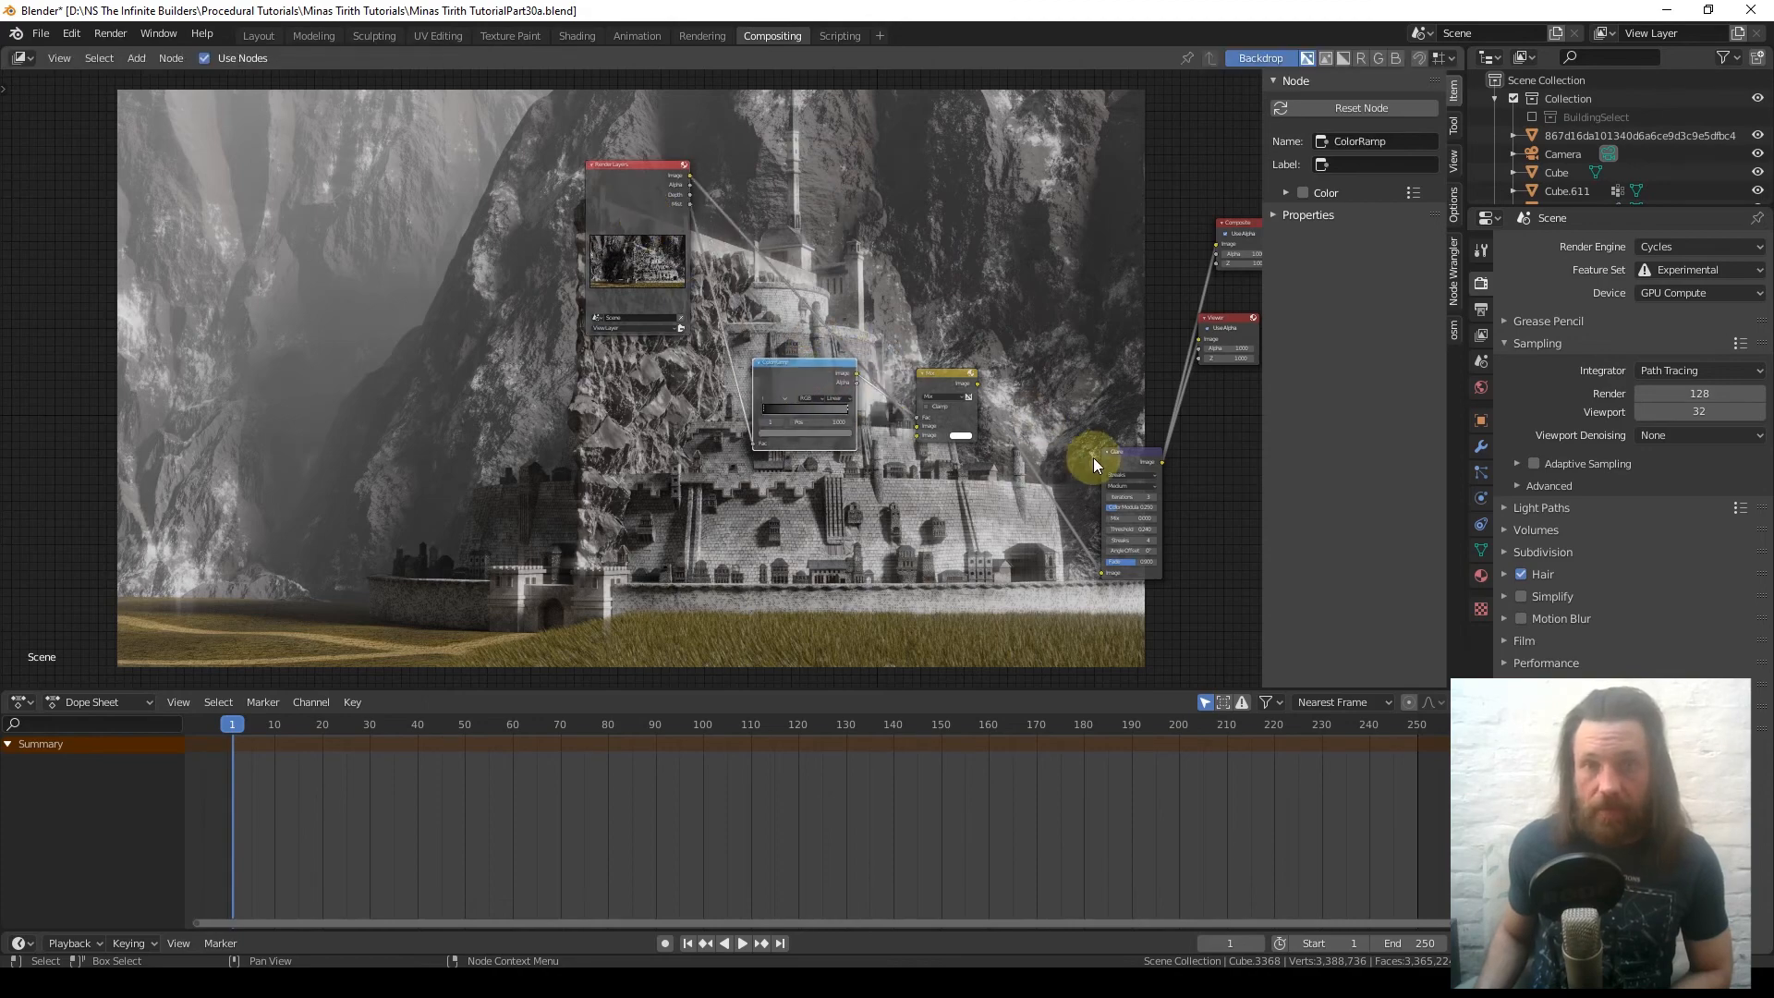
pyautogui.moveTo(1134, 459); pyautogui.dragTo(1097, 289)
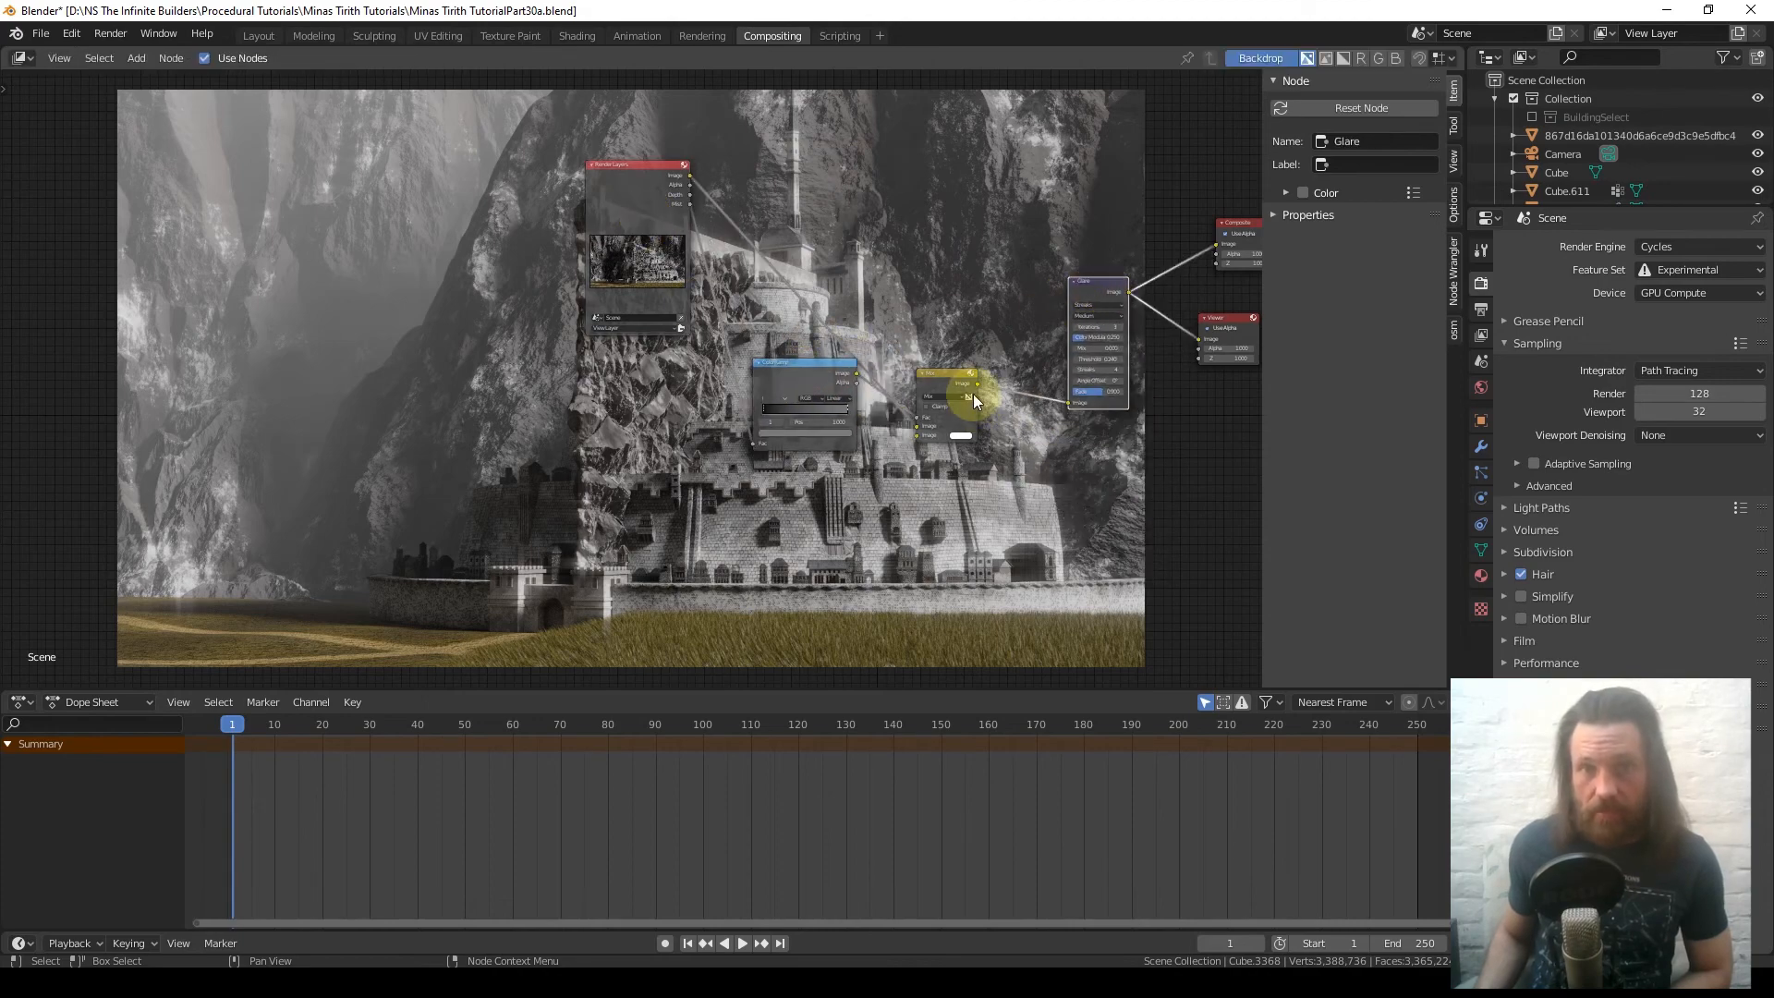
# - Move the Viewer node further away from the Glare node, below the Composite node, and frame the whole node tree
pyautogui.moveTo(949, 404); pyautogui.dragTo(904, 431, button='middle')
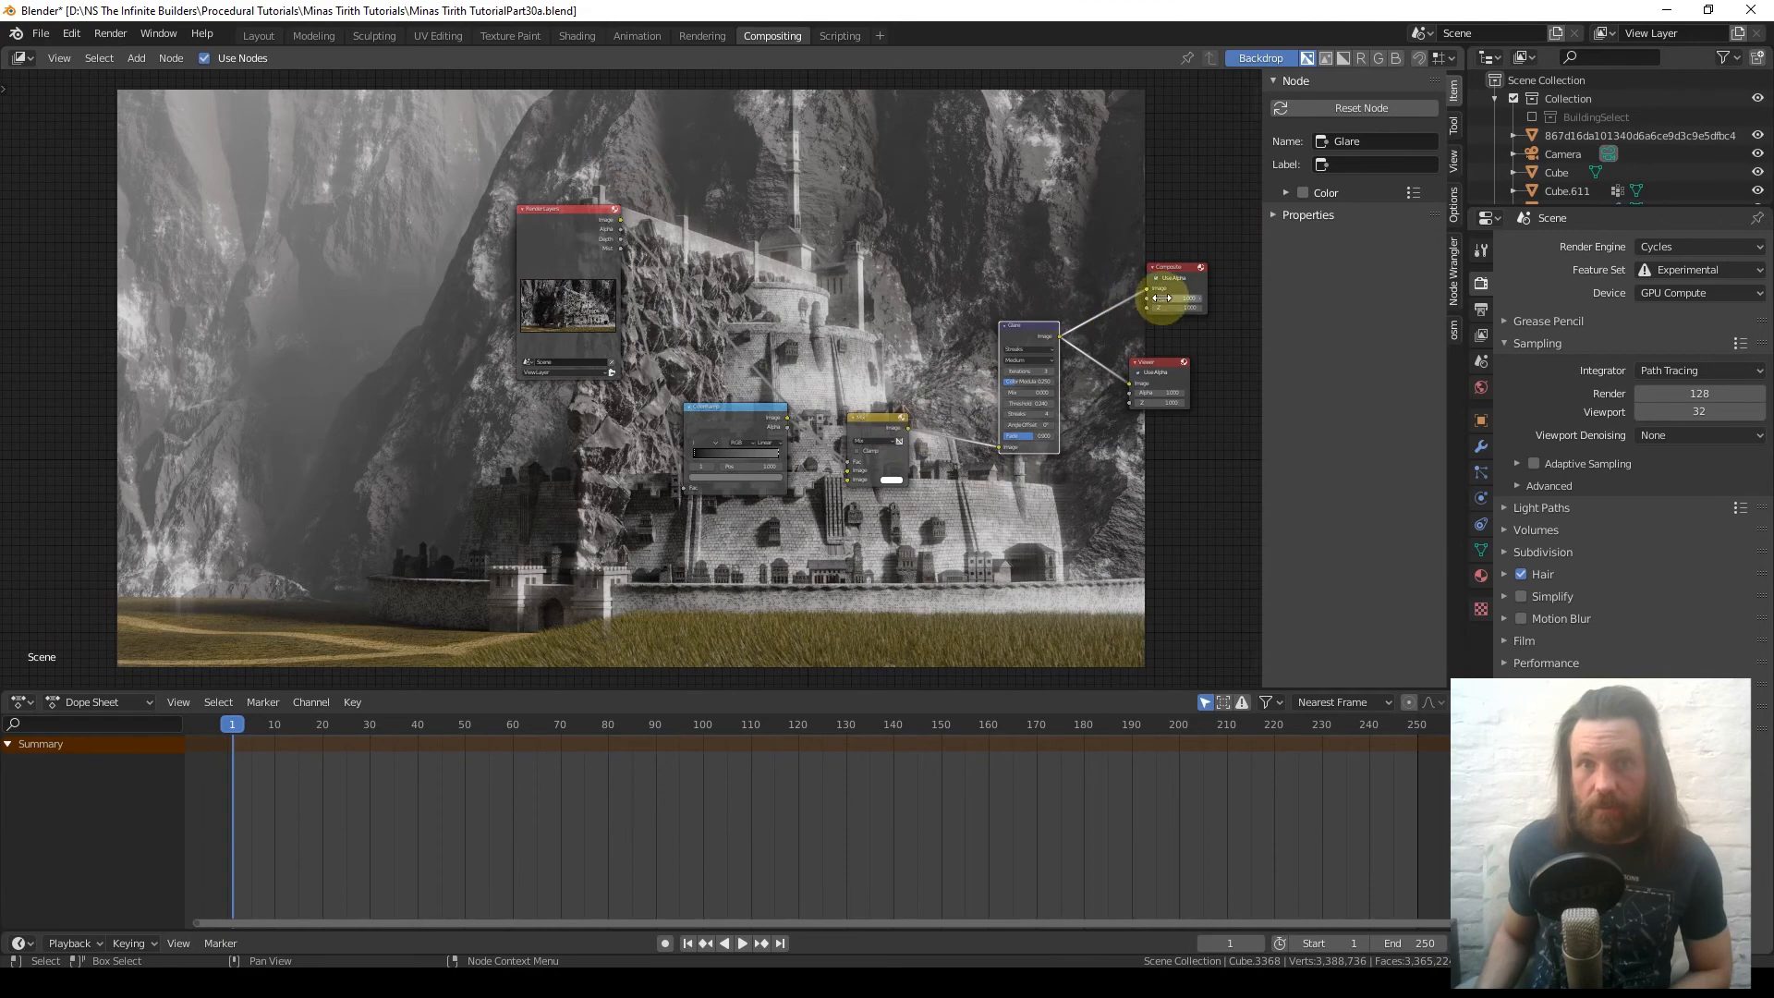
pyautogui.scroll(5, 1158, 305)
pyautogui.moveTo(1158, 305); pyautogui.dragTo(752, 368, button='middle')
pyautogui.scroll(4, 819, 349)
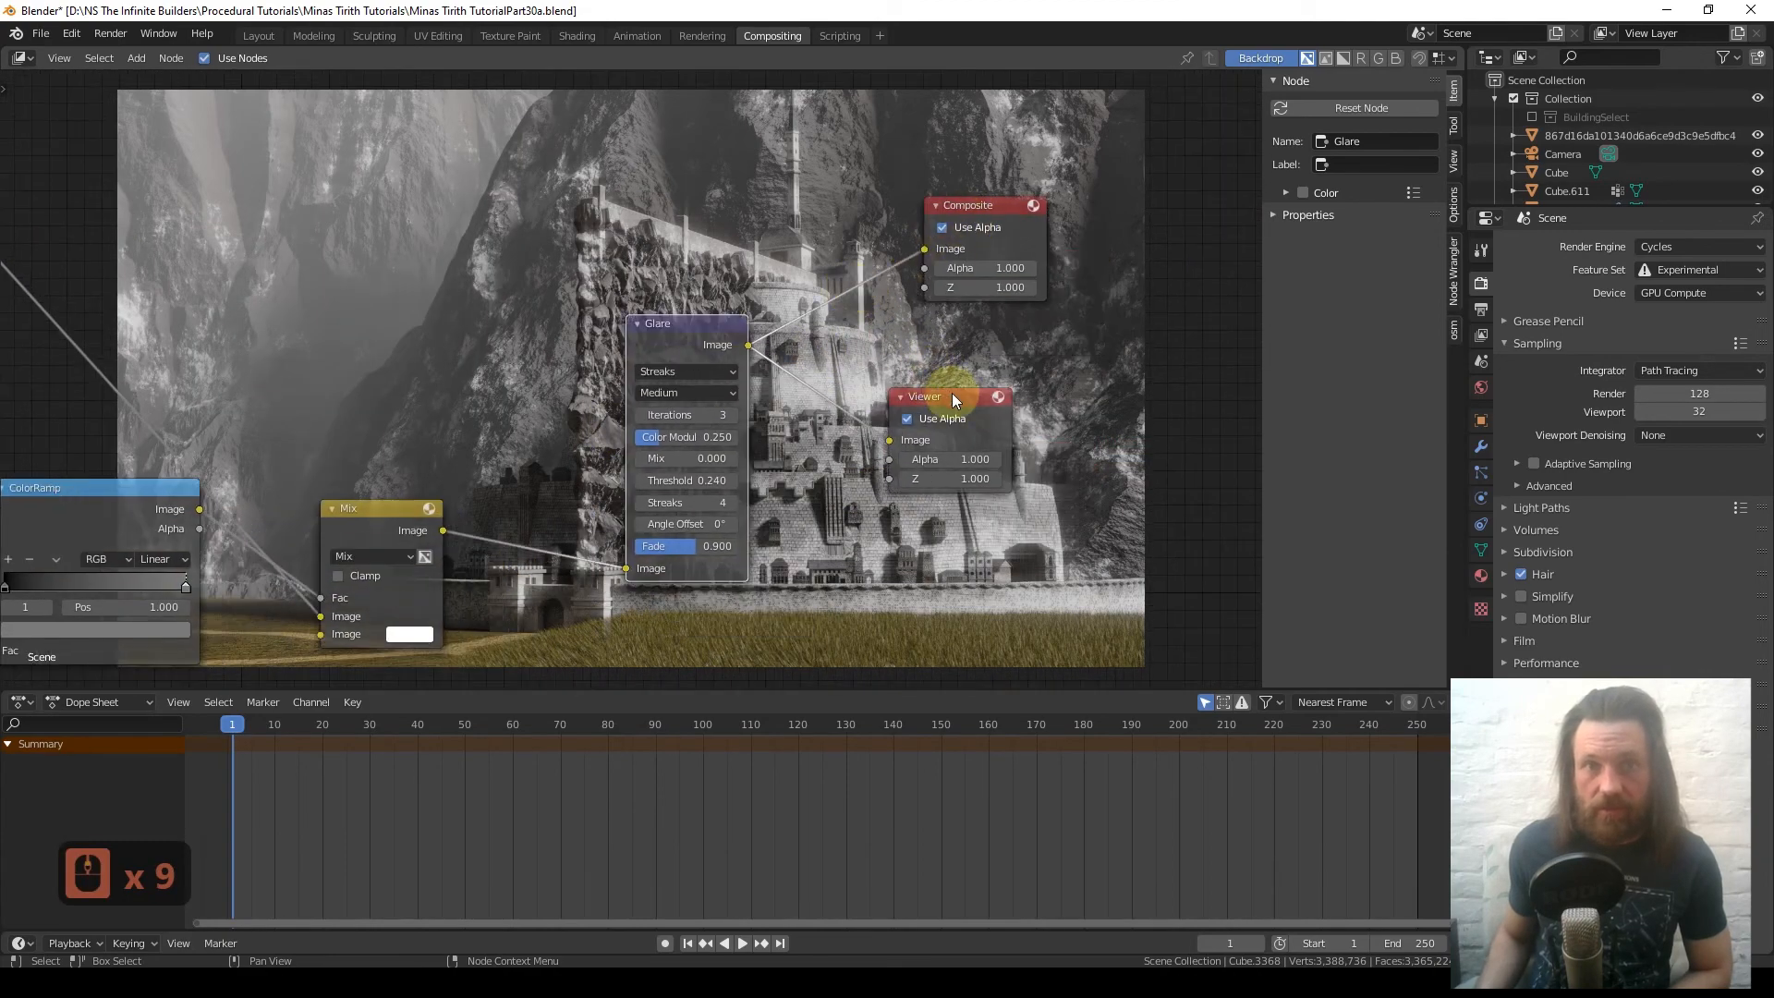
pyautogui.moveTo(952, 391); pyautogui.dragTo(1061, 436)
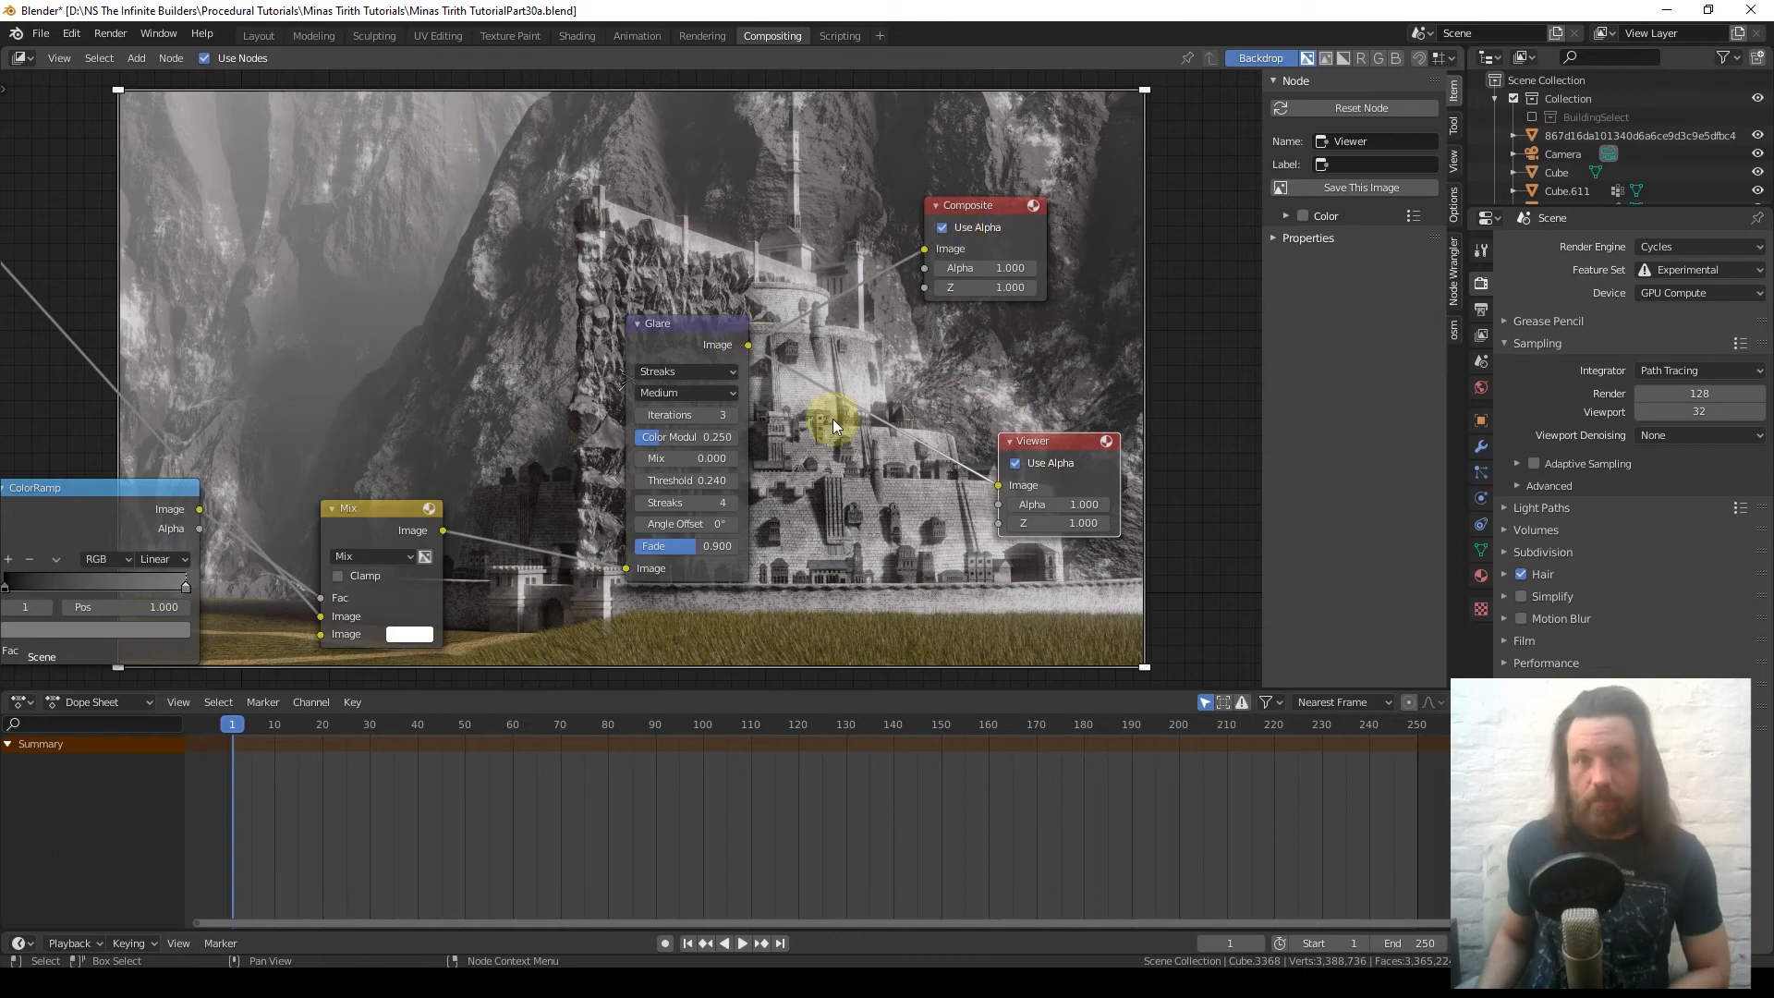
pyautogui.scroll(-8, 833, 419)
pyautogui.moveTo(528, 379); pyautogui.dragTo(671, 397, button='middle')
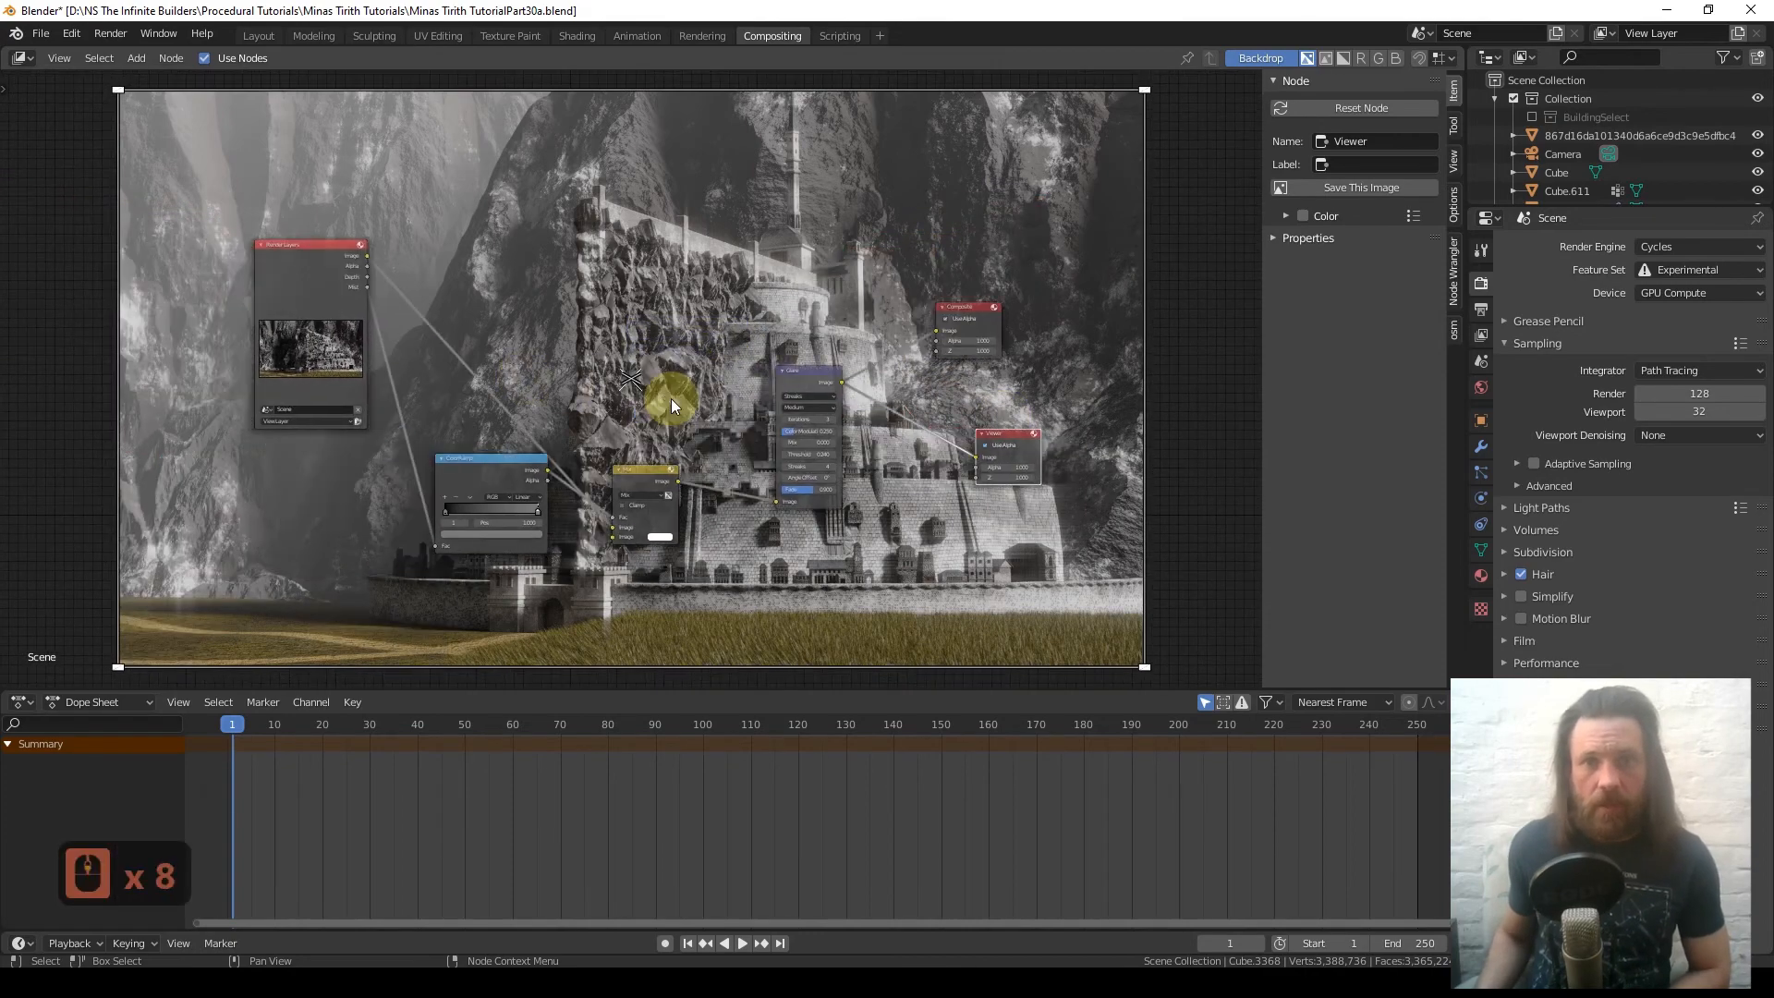